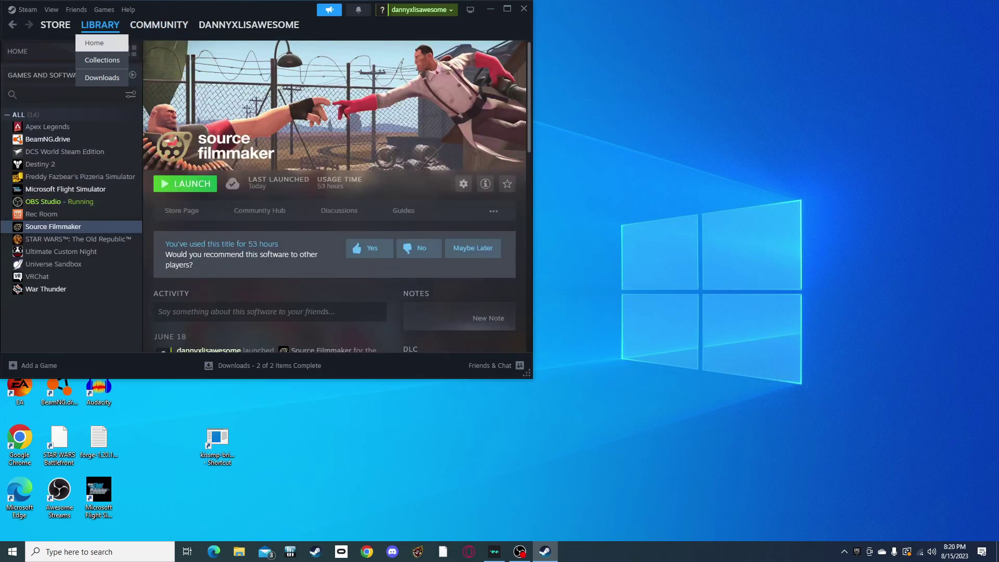
Step: Open the Workshop page of Source Filmmaker from its entry in the Steam library
{"action": "left_click", "coordinate": [54, 226]}
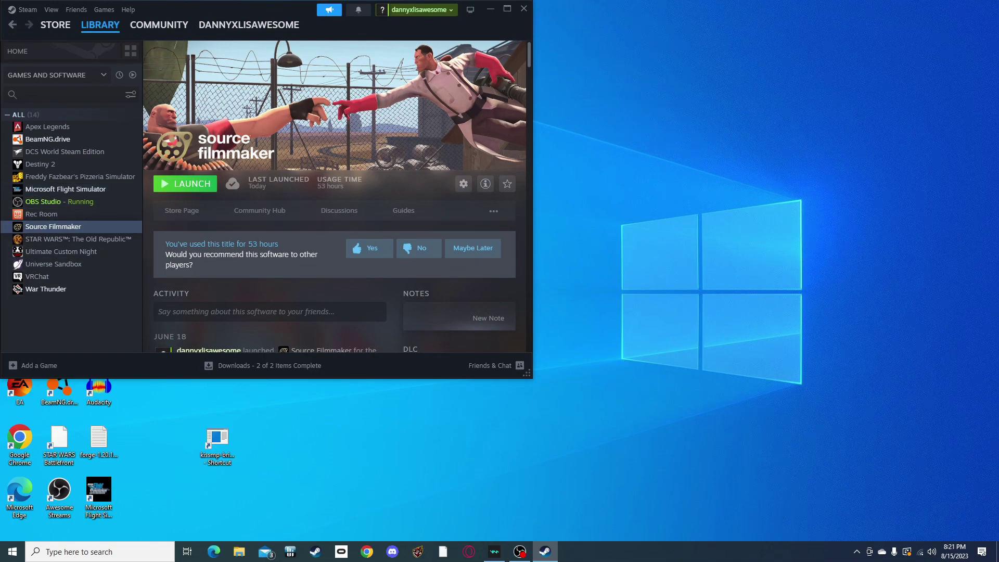
{"action": "left_click", "coordinate": [493, 211]}
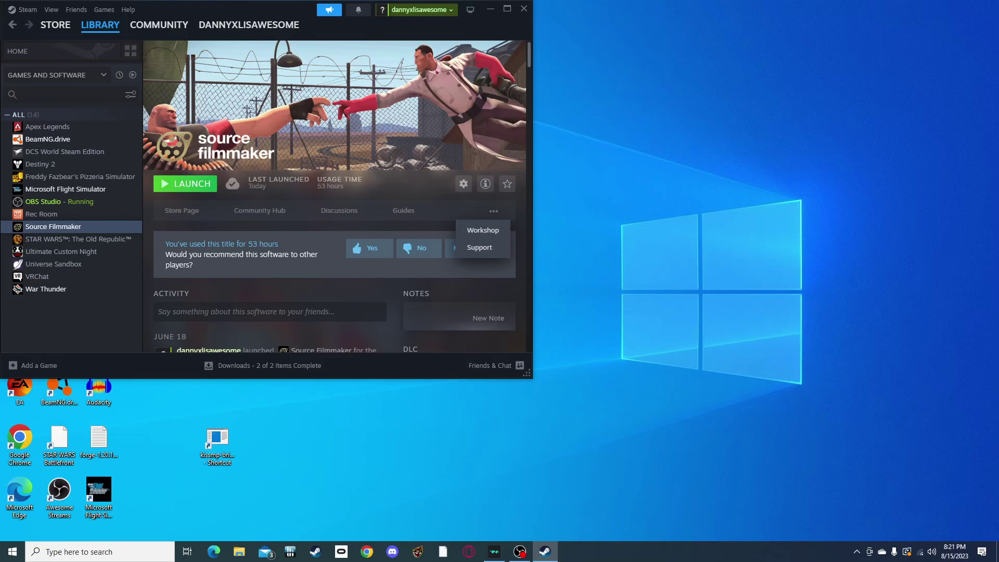
{"action": "left_click", "coordinate": [519, 551]}
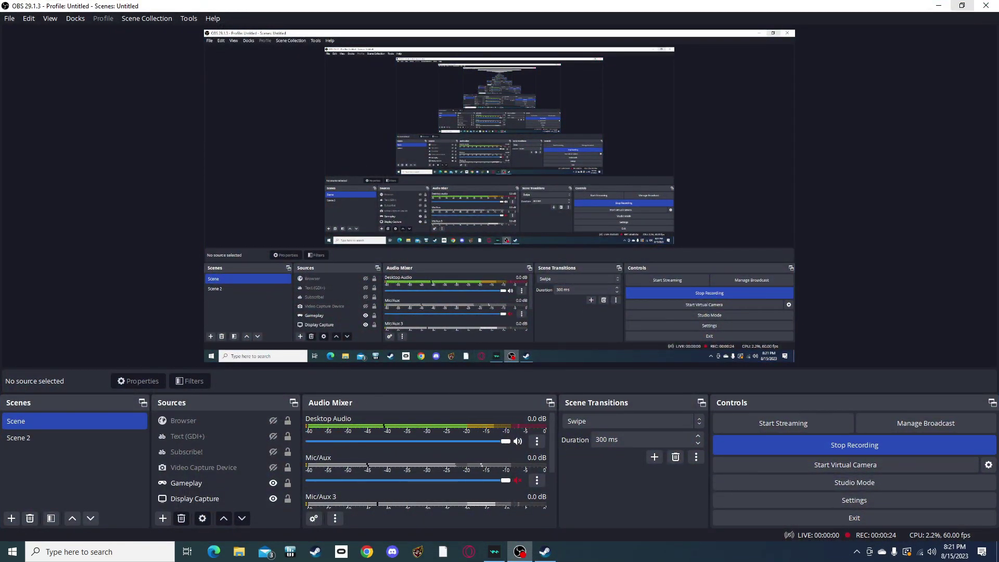
{"action": "left_click", "coordinate": [544, 551]}
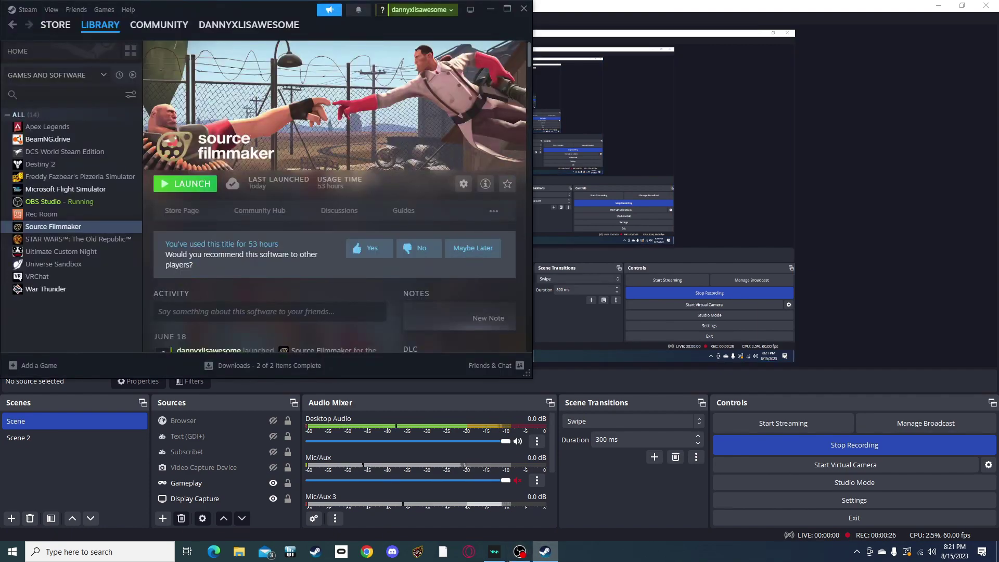
{"action": "left_click", "coordinate": [939, 5]}
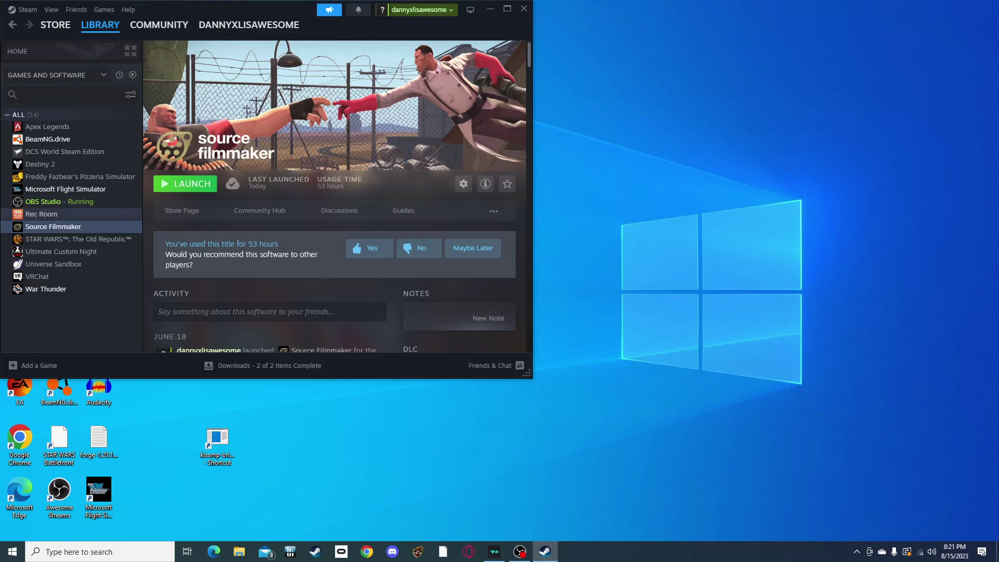
{"action": "left_click", "coordinate": [493, 210]}
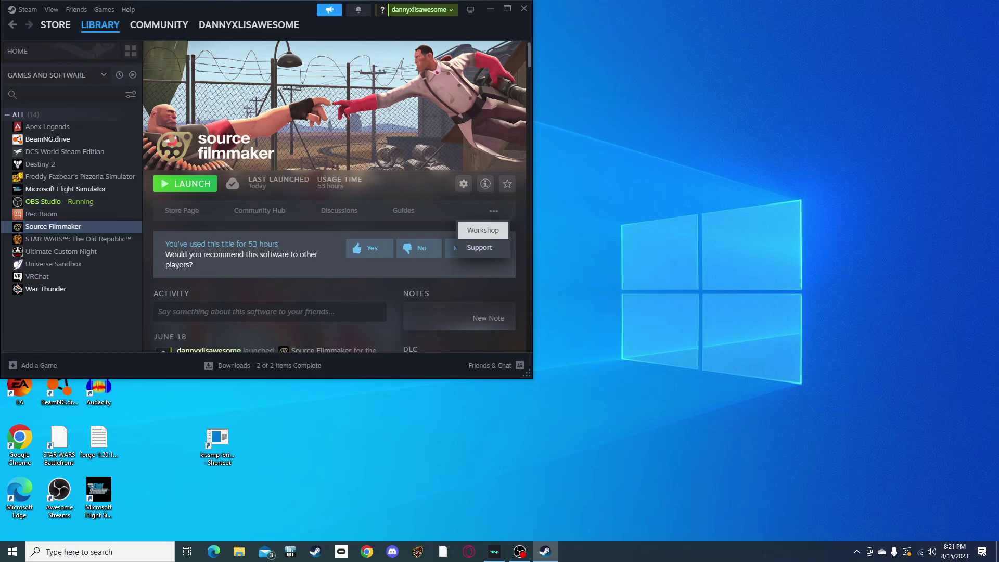
{"action": "left_click", "coordinate": [483, 230]}
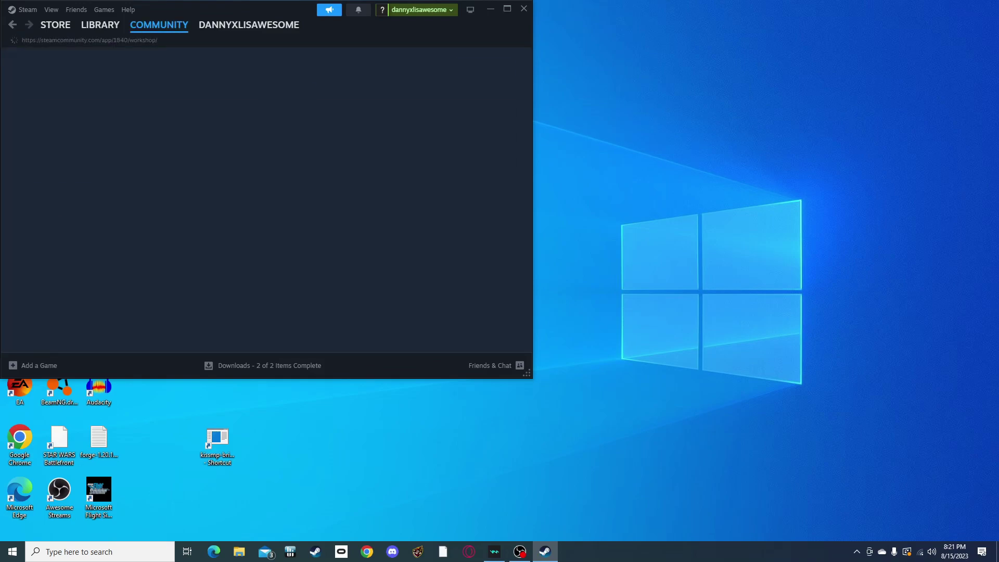
Step: Search the Source Filmmaker Workshop for "Withered Animatronic"
{"action": "scroll", "coordinate": [298, 134], "scroll_direction": "down", "scroll_amount": 3}
{"action": "scroll", "coordinate": [298, 134], "scroll_direction": "down", "scroll_amount": 4}
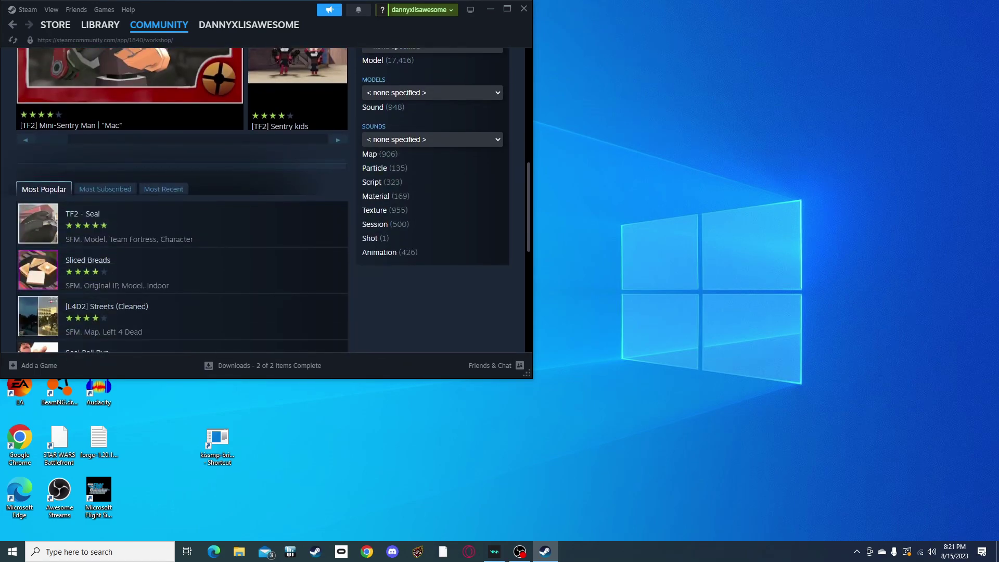
{"action": "scroll", "coordinate": [262, 200], "scroll_direction": "up", "scroll_amount": 8}
{"action": "left_click", "coordinate": [418, 198]}
{"action": "type", "text": "Withe"}
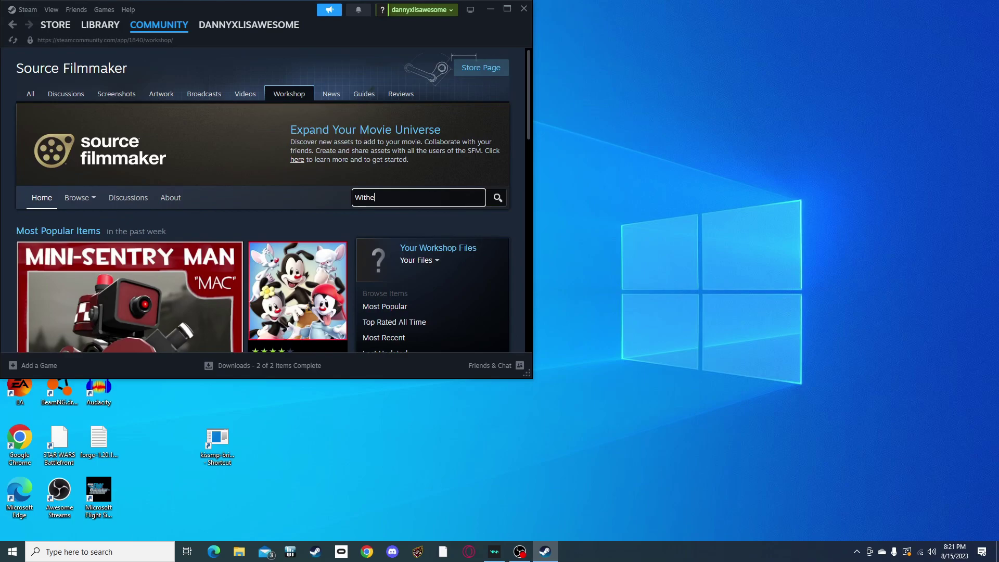
{"action": "type", "text": "red Animayr"}
{"action": "key", "text": "BackSpace"}
{"action": "key", "text": "BackSpace"}
{"action": "type", "text": "tronic"}
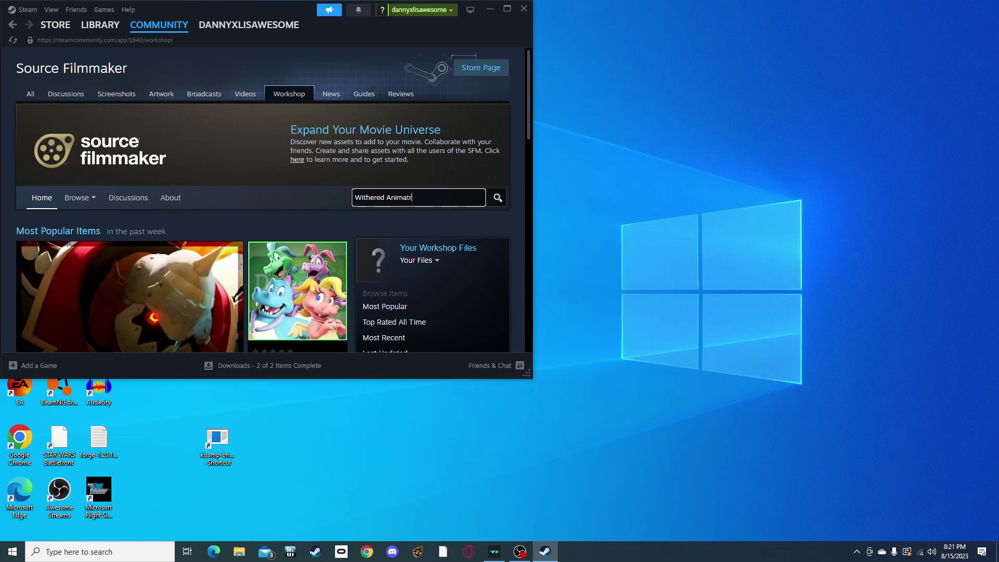
{"action": "key", "text": "Return"}
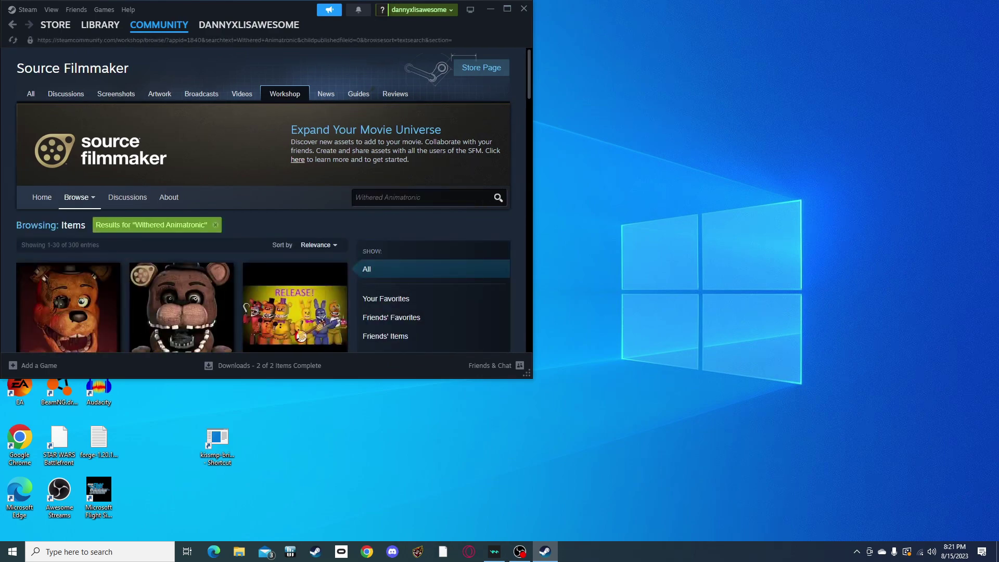
Step: Look through the Withered Animatronic search results for available character model packs and read their descriptions
{"action": "scroll", "coordinate": [292, 219], "scroll_direction": "down", "scroll_amount": 2}
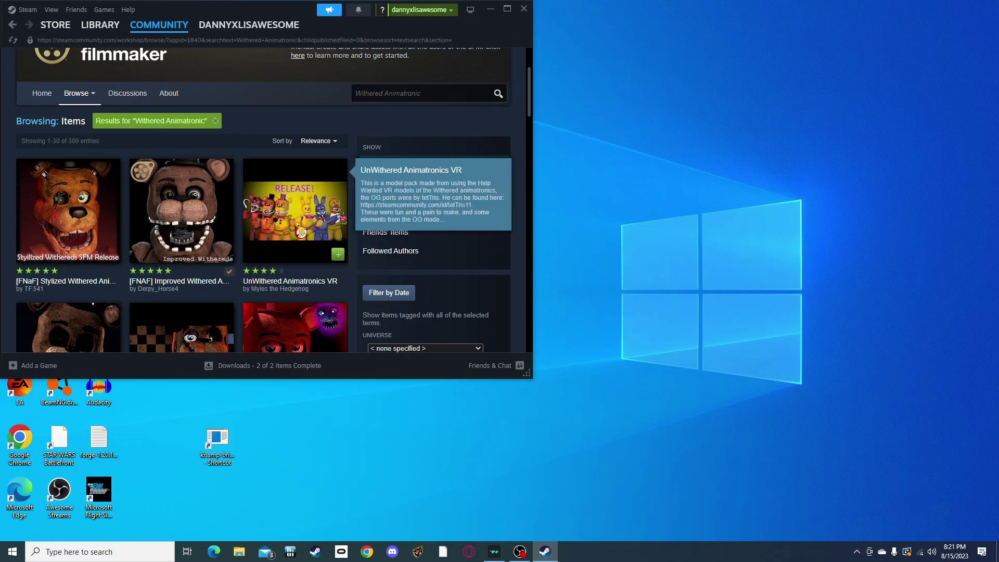
{"action": "scroll", "coordinate": [295, 208], "scroll_direction": "down", "scroll_amount": 3}
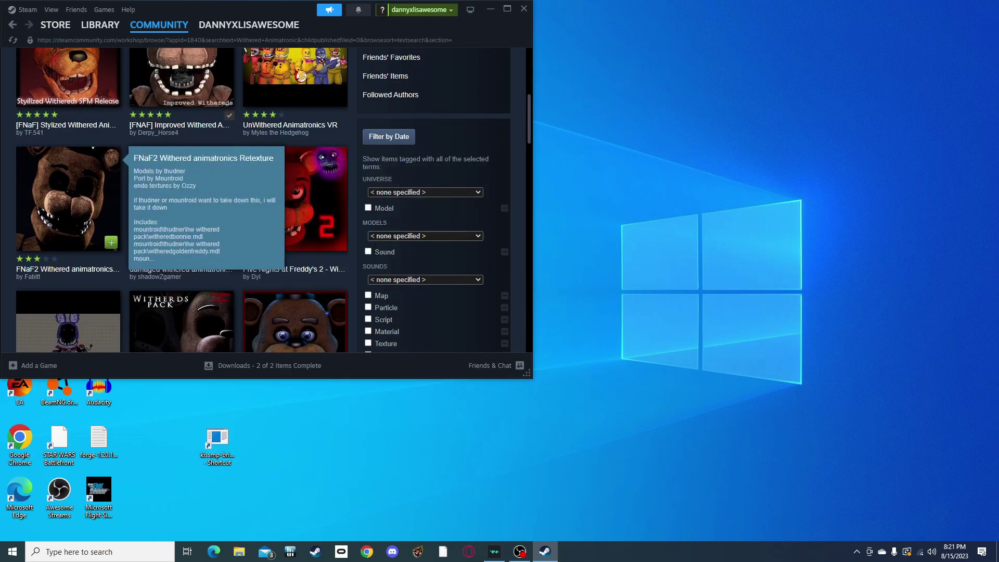
{"action": "scroll", "coordinate": [68, 198], "scroll_direction": "down", "scroll_amount": 4}
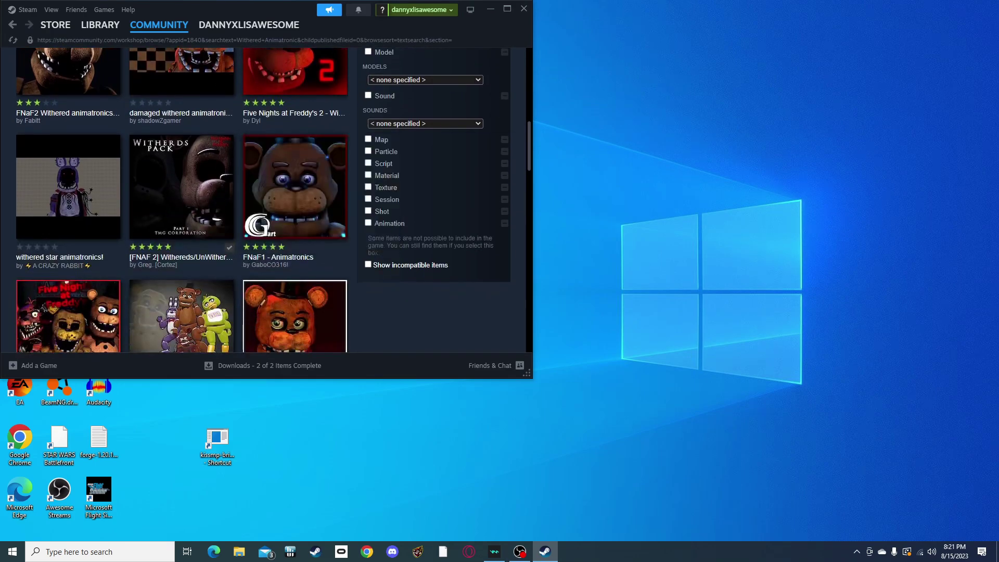
{"action": "scroll", "coordinate": [67, 198], "scroll_direction": "down", "scroll_amount": 2}
{"action": "scroll", "coordinate": [291, 198], "scroll_direction": "down", "scroll_amount": 9}
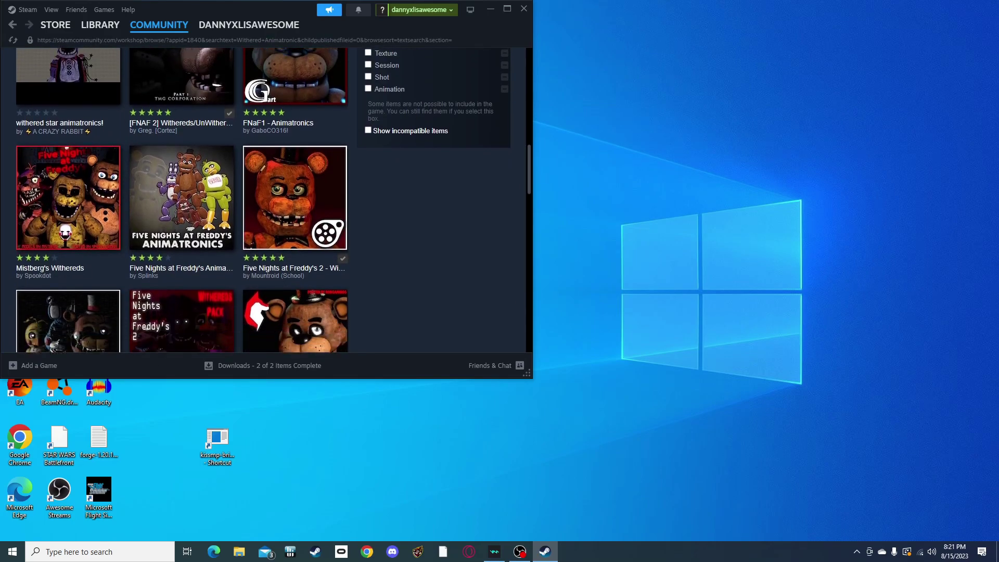
{"action": "scroll", "coordinate": [292, 130], "scroll_direction": "down", "scroll_amount": 1}
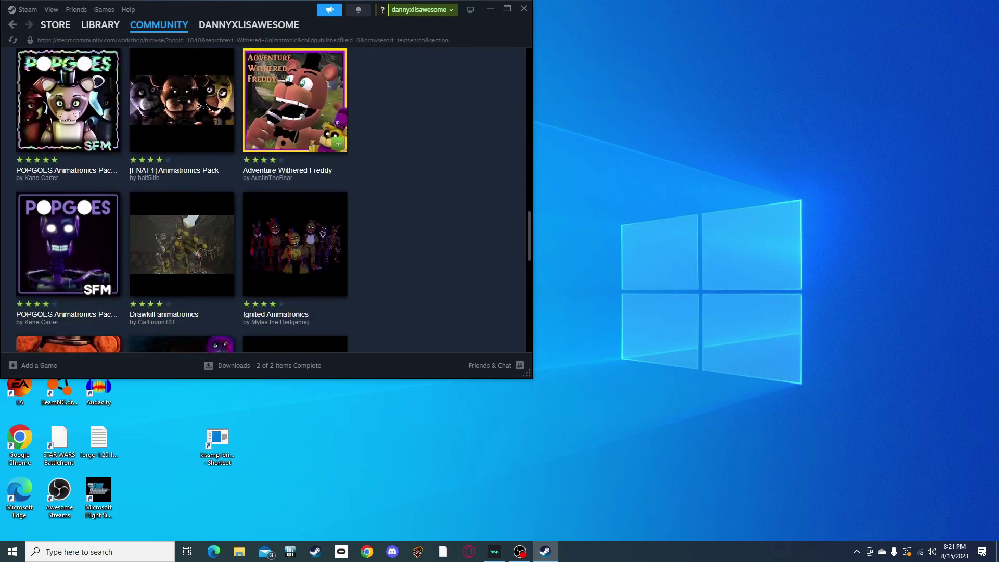
{"action": "mouse_move", "coordinate": [291, 130]}
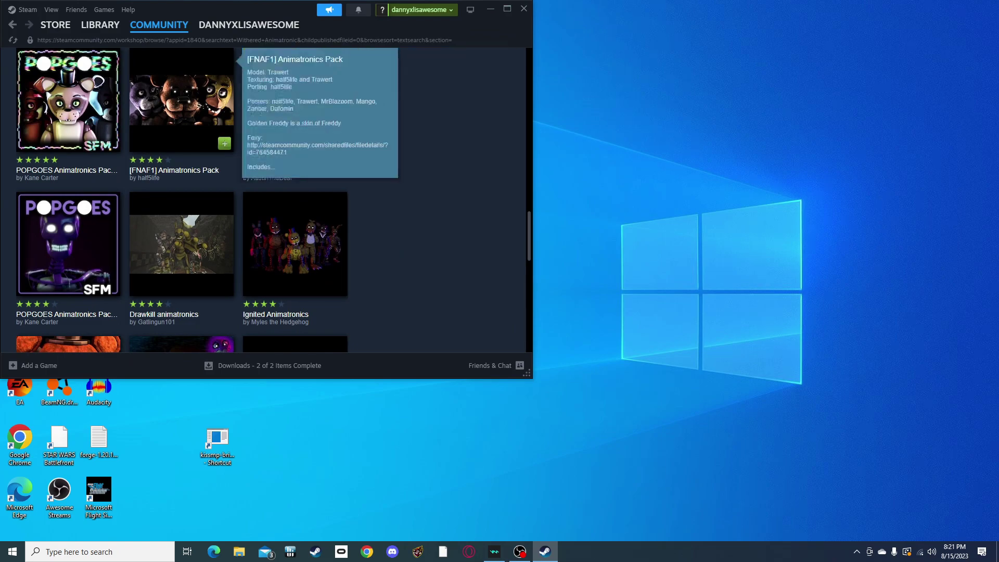
{"action": "scroll", "coordinate": [177, 239], "scroll_direction": "down", "scroll_amount": 3}
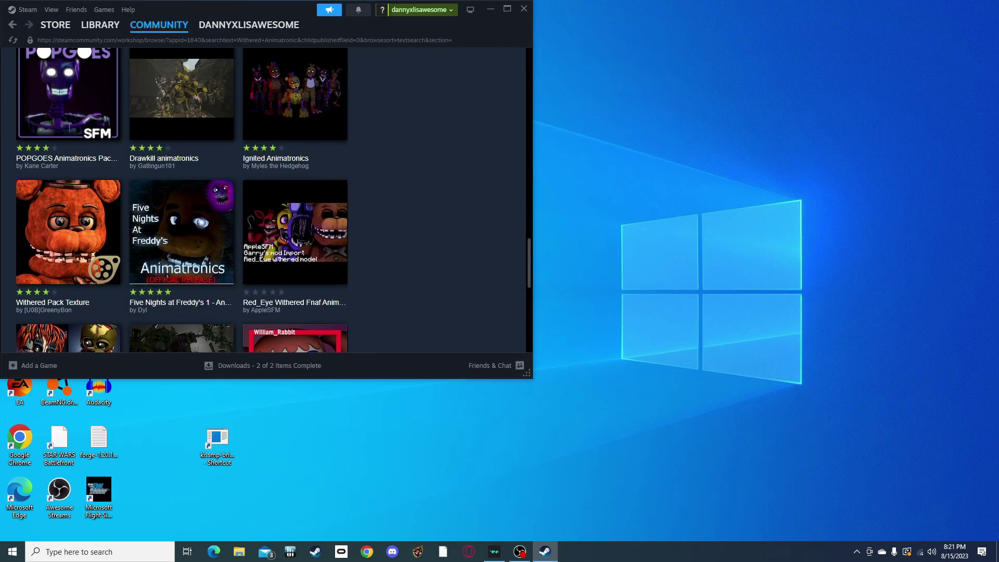
{"action": "scroll", "coordinate": [295, 208], "scroll_direction": "down", "scroll_amount": 2}
Step: Go back through the results and examine the descriptions of the Improved Withereds, Withereds/UnWithereds Pack and Five Nights at Freddy's 2 - Withereds items
{"action": "scroll", "coordinate": [295, 208], "scroll_direction": "up", "scroll_amount": 6}
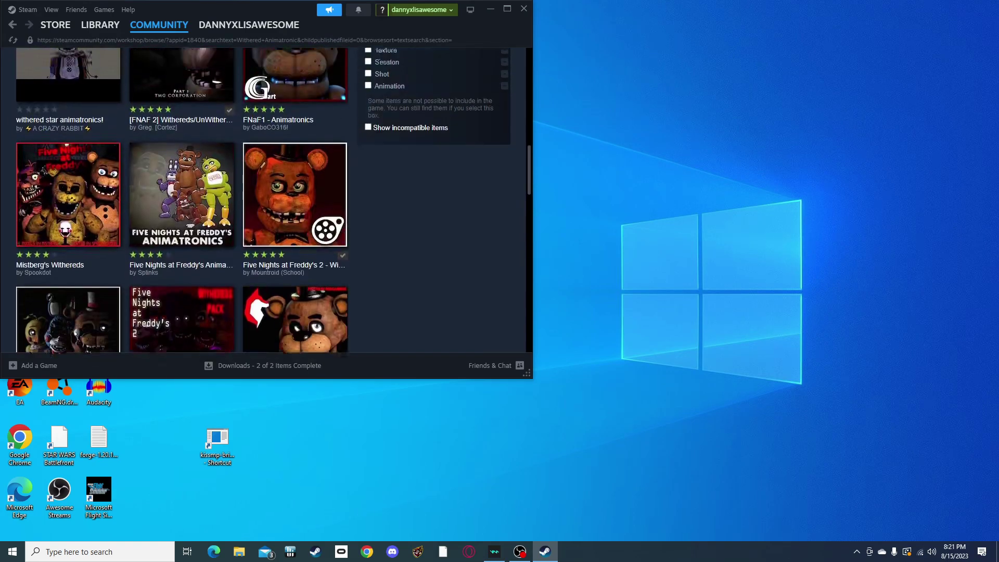
{"action": "scroll", "coordinate": [295, 187], "scroll_direction": "up", "scroll_amount": 6}
{"action": "scroll", "coordinate": [182, 211], "scroll_direction": "down", "scroll_amount": 2}
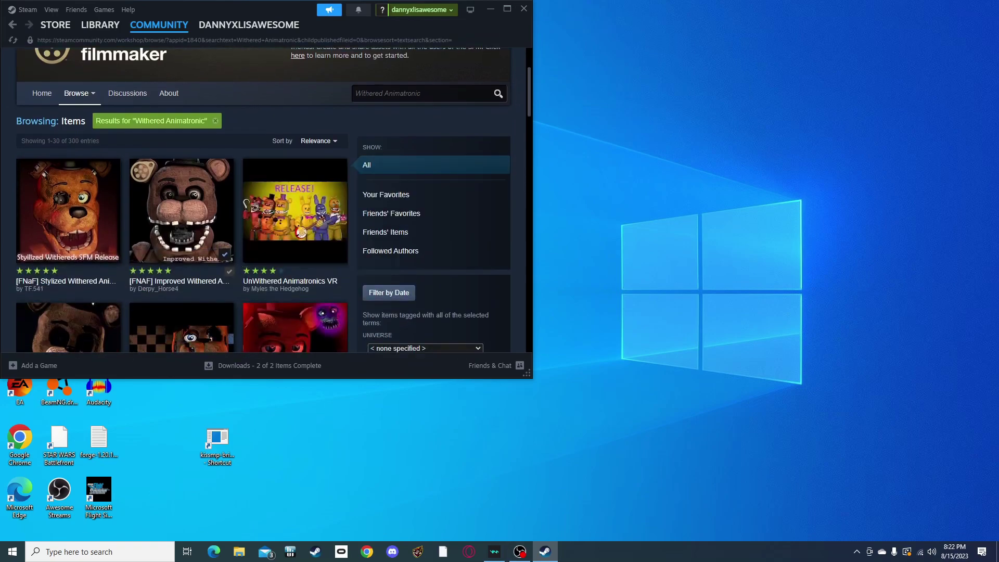
{"action": "scroll", "coordinate": [182, 211], "scroll_direction": "down", "scroll_amount": 3}
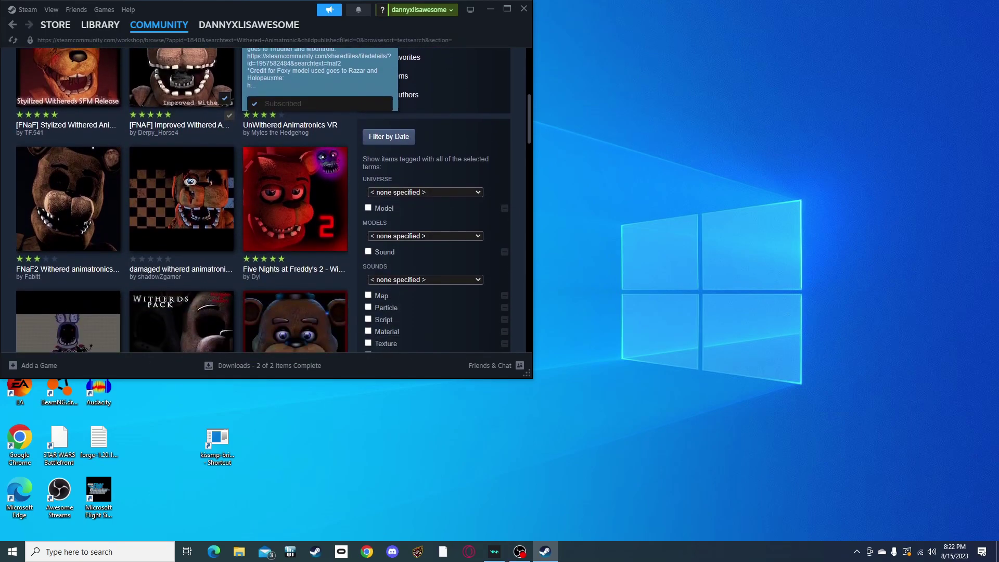
{"action": "scroll", "coordinate": [182, 210], "scroll_direction": "down", "scroll_amount": 2}
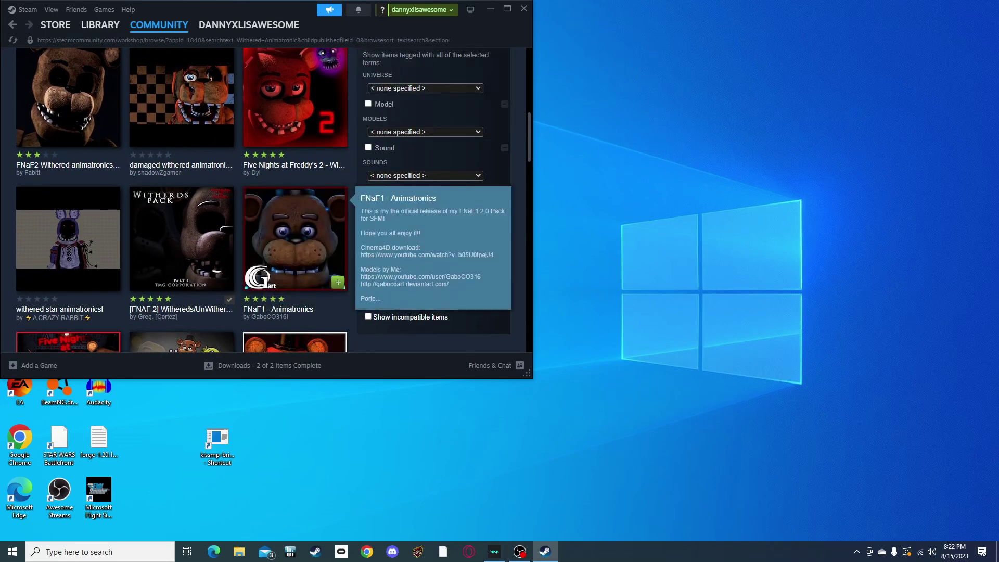
{"action": "scroll", "coordinate": [182, 219], "scroll_direction": "down", "scroll_amount": 3}
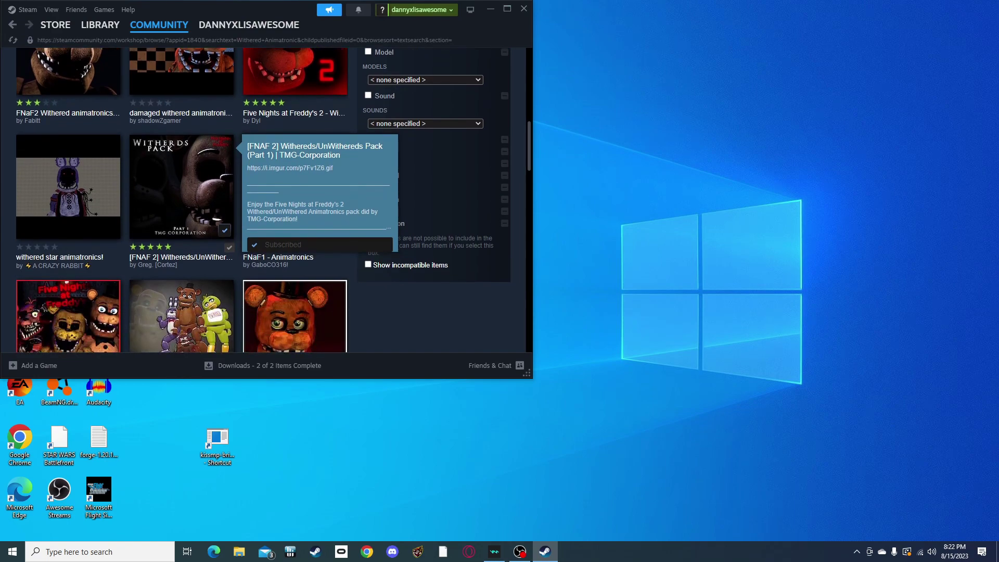
{"action": "scroll", "coordinate": [182, 218], "scroll_direction": "down", "scroll_amount": 1}
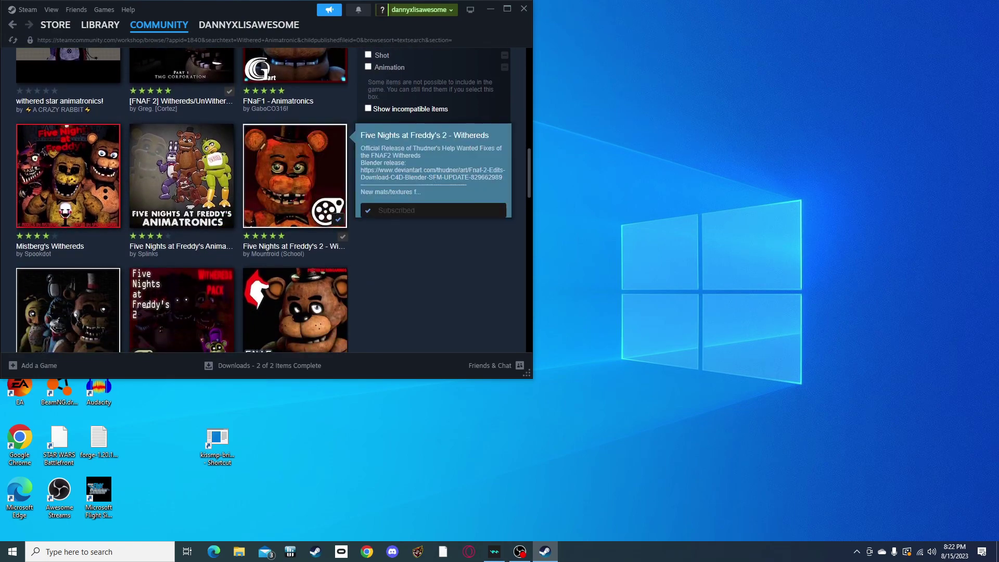
{"action": "scroll", "coordinate": [295, 215], "scroll_direction": "down", "scroll_amount": 4}
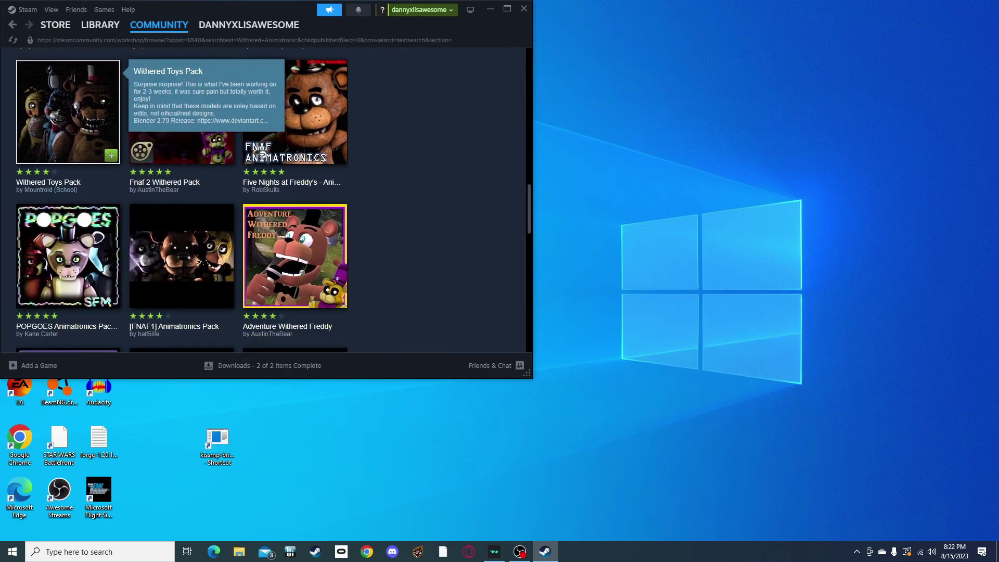
{"action": "scroll", "coordinate": [291, 156], "scroll_direction": "down", "scroll_amount": 1}
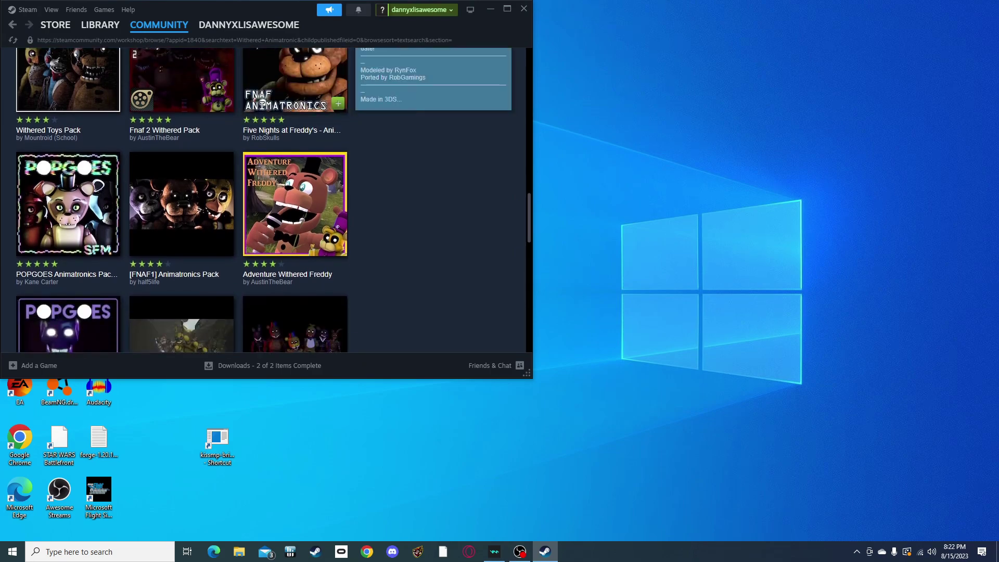
{"action": "scroll", "coordinate": [291, 156], "scroll_direction": "up", "scroll_amount": 3}
{"action": "scroll", "coordinate": [292, 156], "scroll_direction": "down", "scroll_amount": 2}
{"action": "scroll", "coordinate": [292, 156], "scroll_direction": "up", "scroll_amount": 8}
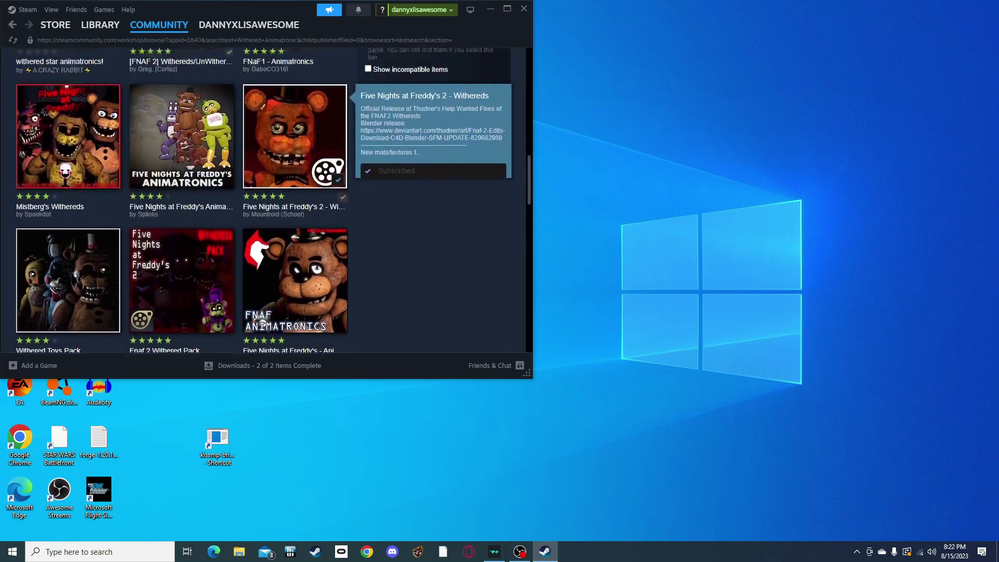
Step: Close the Steam window, then launch Source Filmmaker and create a new session named Fnafagain8
{"action": "triple_click", "coordinate": [395, 197]}
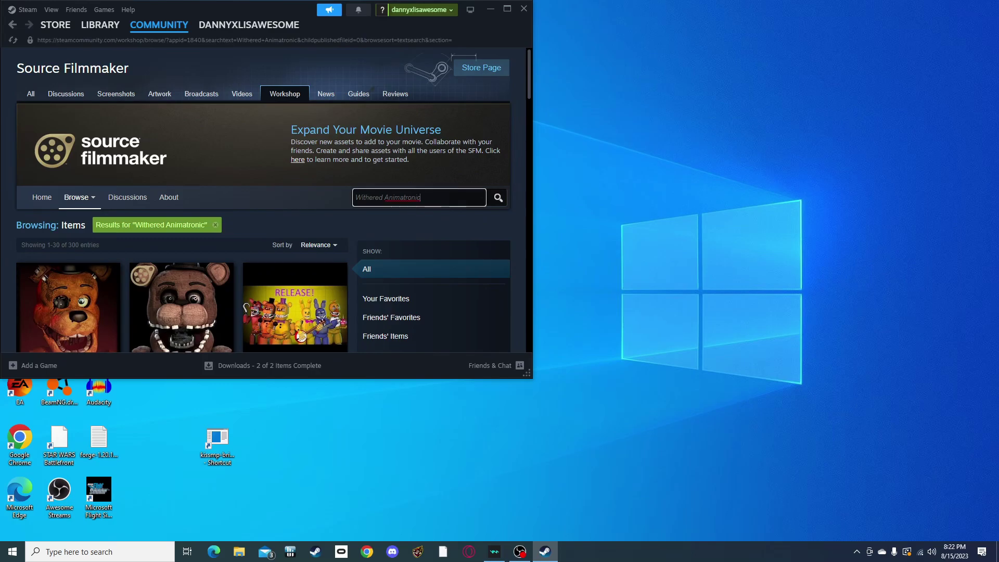
{"action": "left_click", "coordinate": [524, 8]}
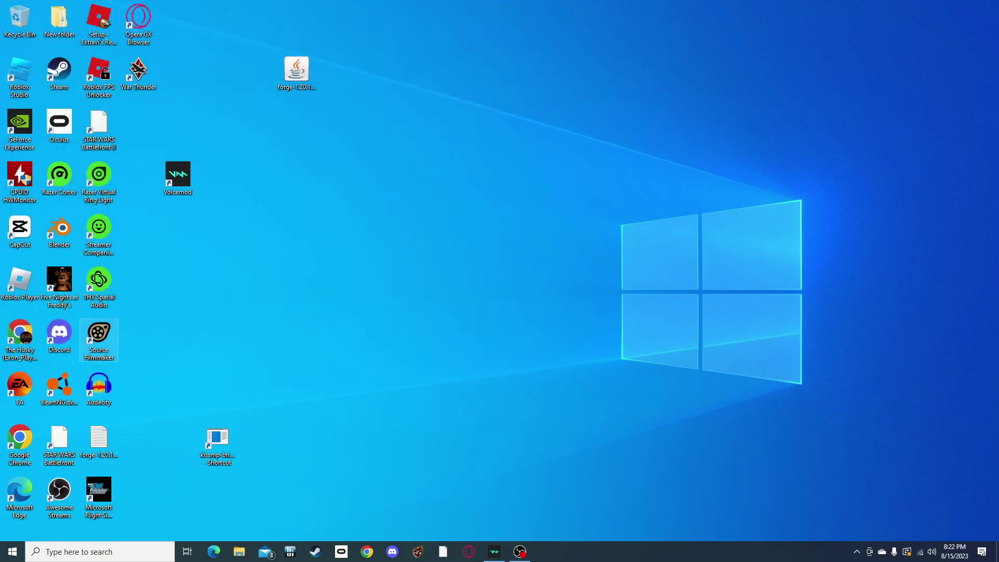
{"action": "double_click", "coordinate": [99, 338]}
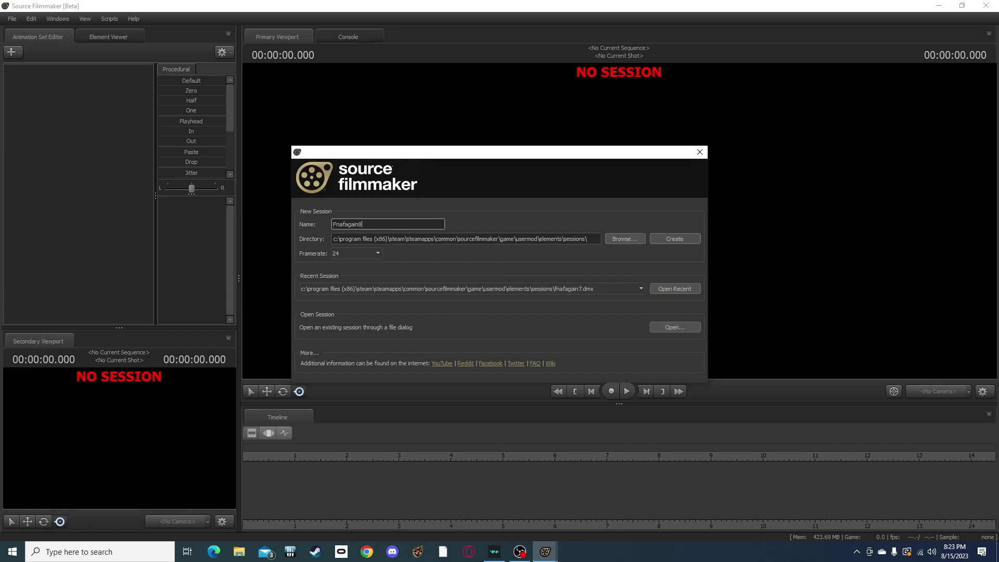
{"action": "key", "text": "Return"}
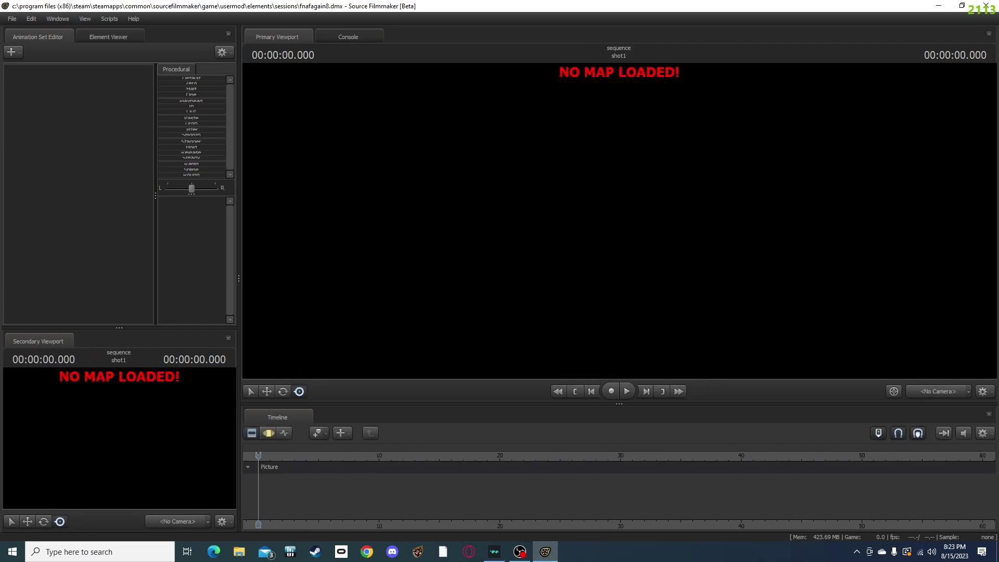
Step: Load the unwithereddinerv2.bsp map into the session, filtering the map list by "Unwithered"
{"action": "right_click", "coordinate": [545, 187]}
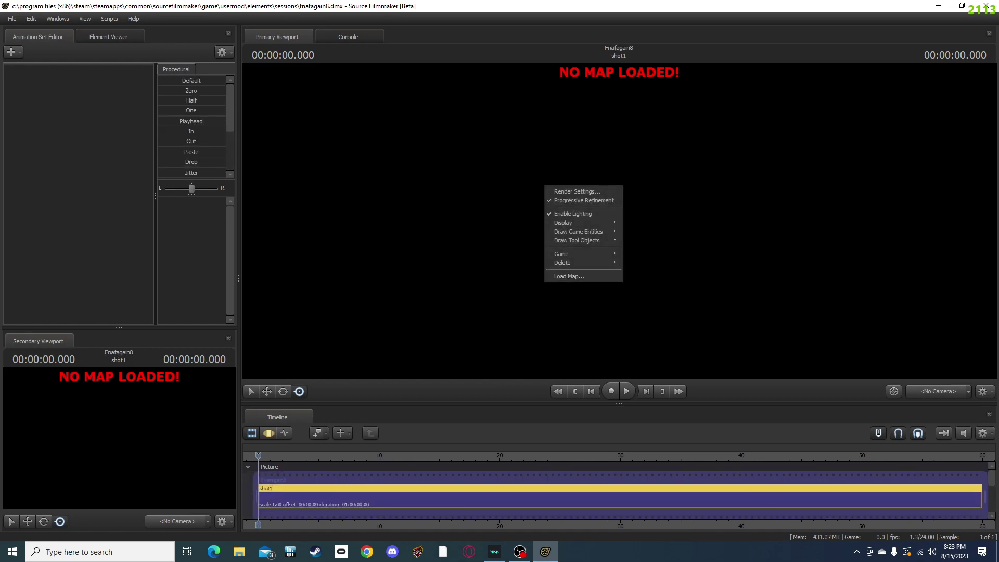
{"action": "key", "text": "Return"}
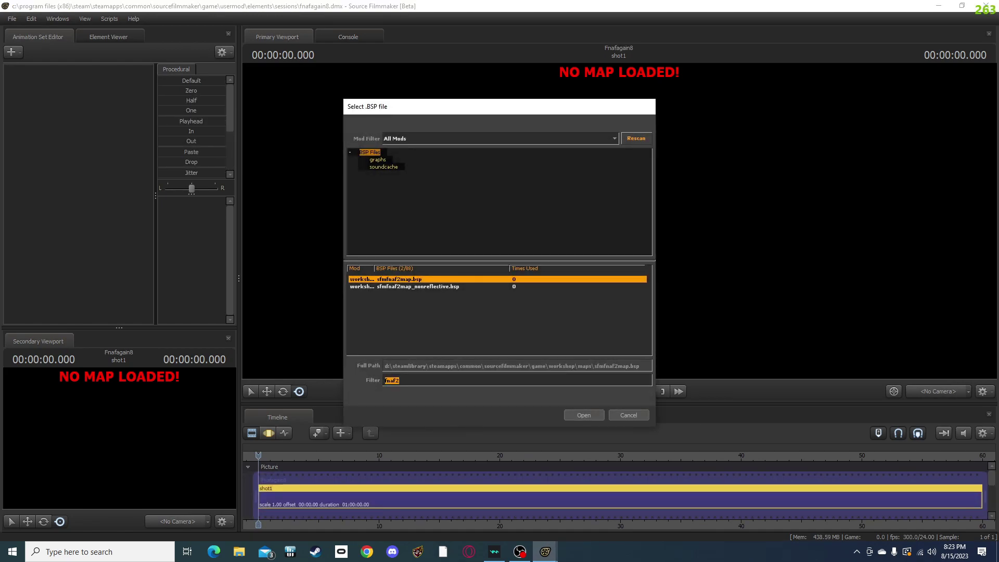
{"action": "key", "text": "BackSpace"}
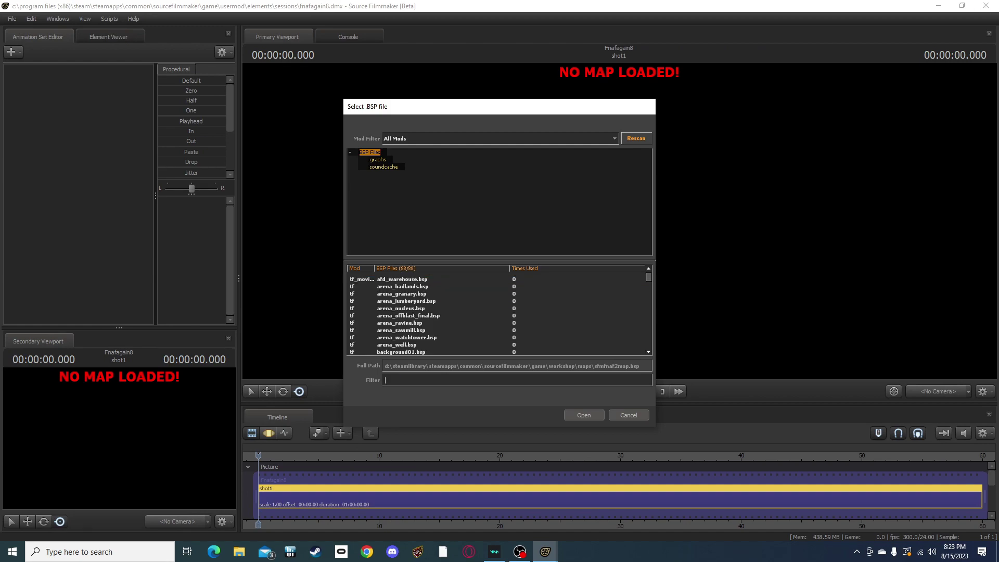
{"action": "type", "text": "Unwitge"}
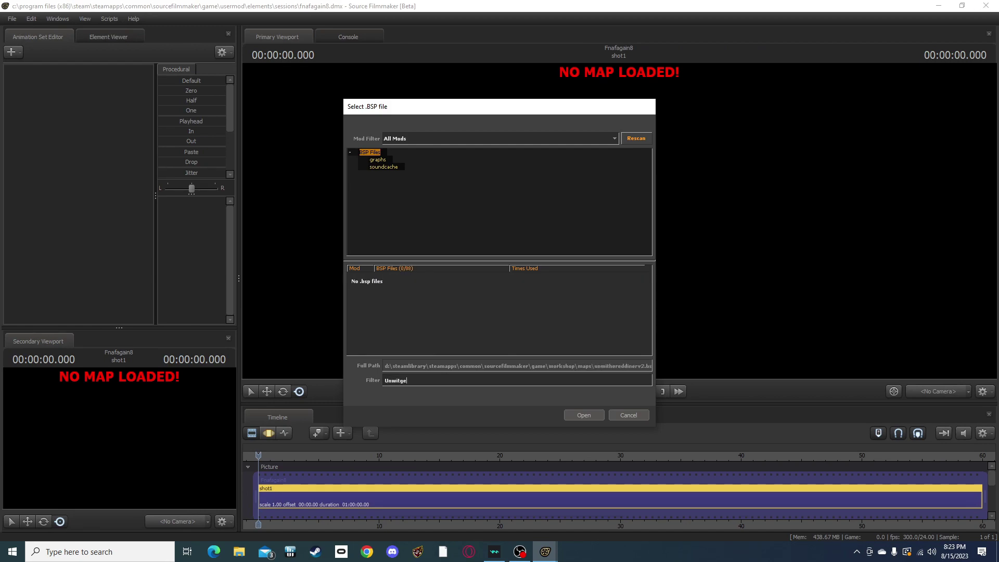
{"action": "key", "text": "BackSpace"}
{"action": "key", "text": "BackSpace"}
{"action": "type", "text": "hered"}
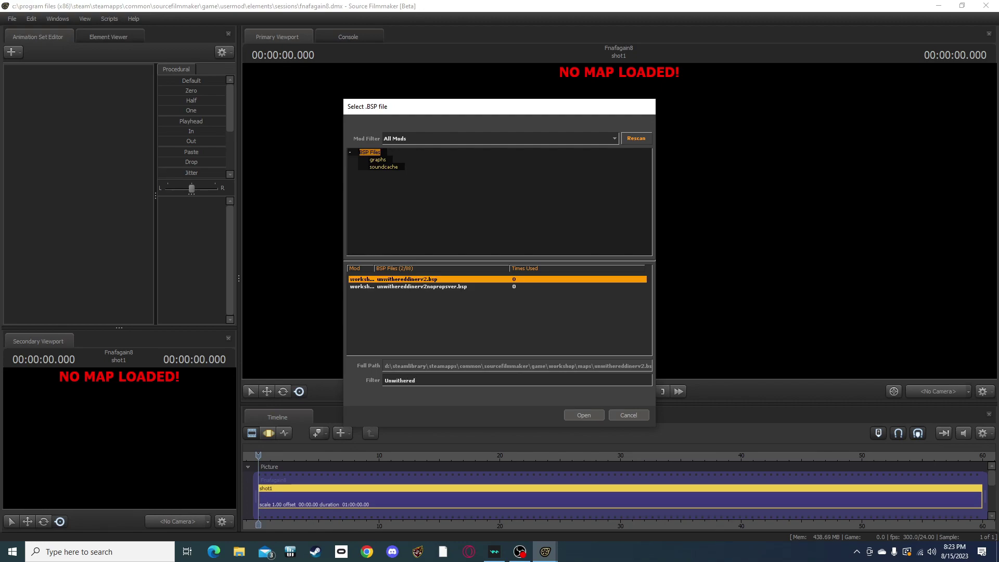
{"action": "key", "text": "Return"}
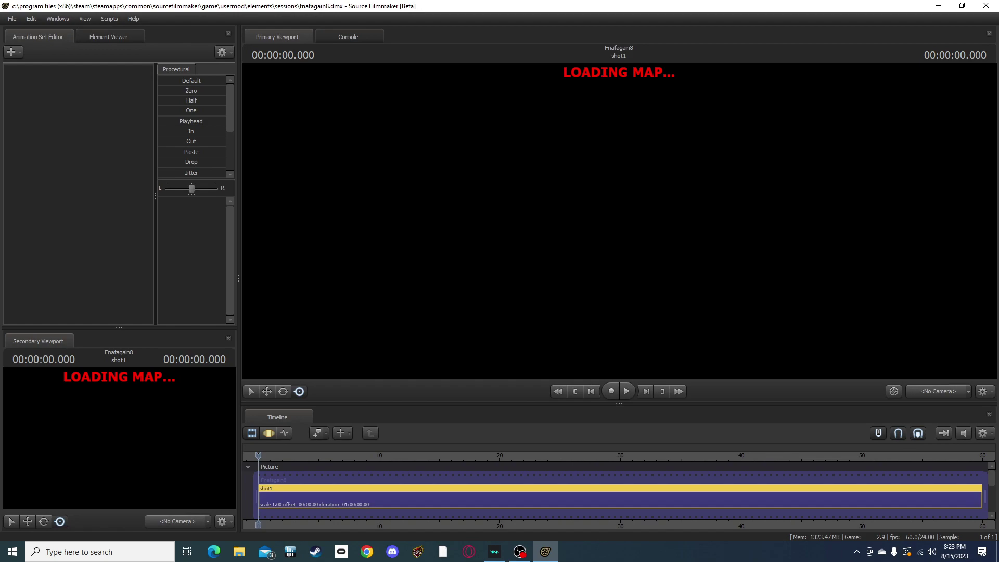
Step: Move the work camera through the diner map until it faces the red-curtained stage
{"action": "right_click", "coordinate": [587, 245]}
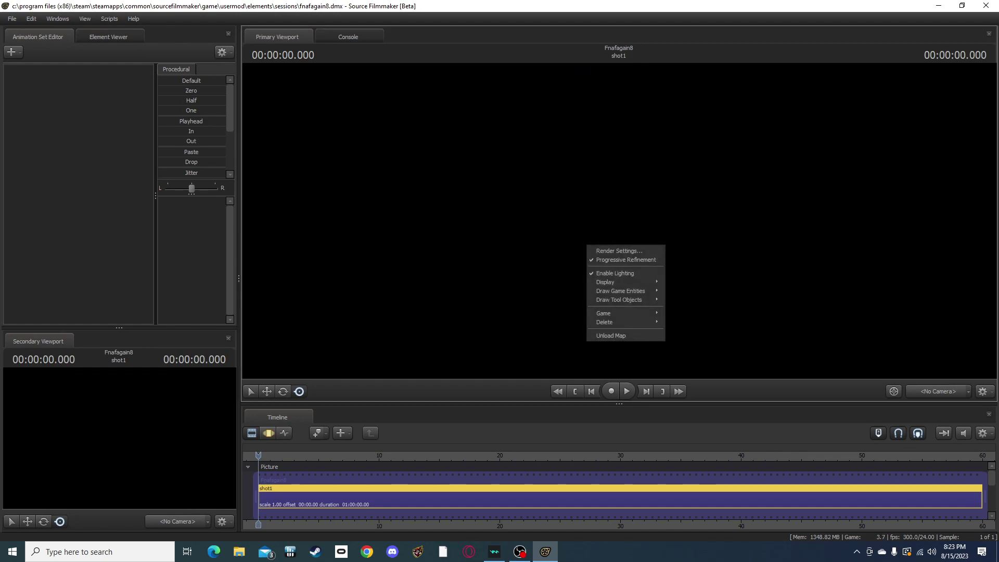
{"action": "right_click", "coordinate": [536, 200]}
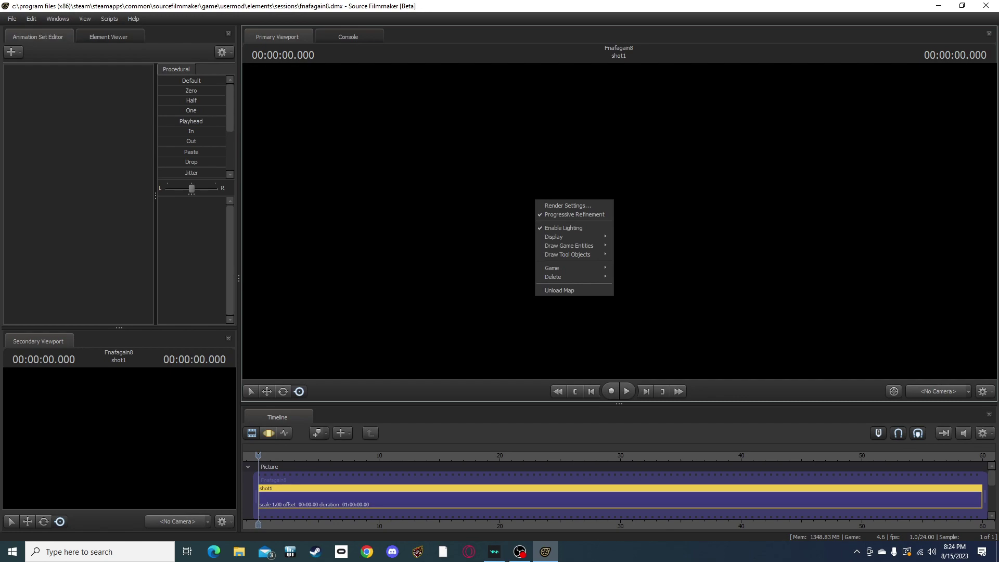
{"action": "key", "text": "Escape"}
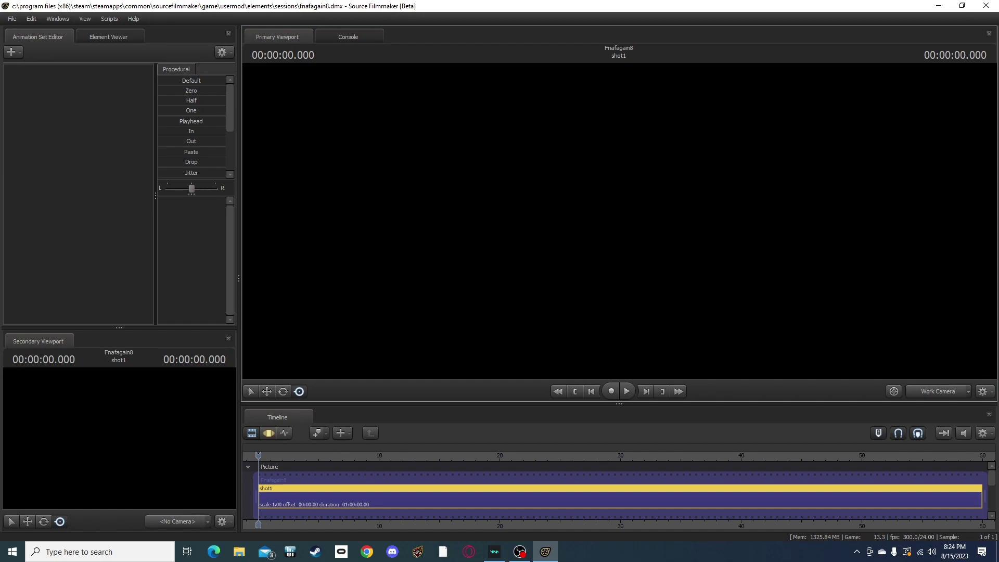
{"action": "right_click", "coordinate": [541, 200]}
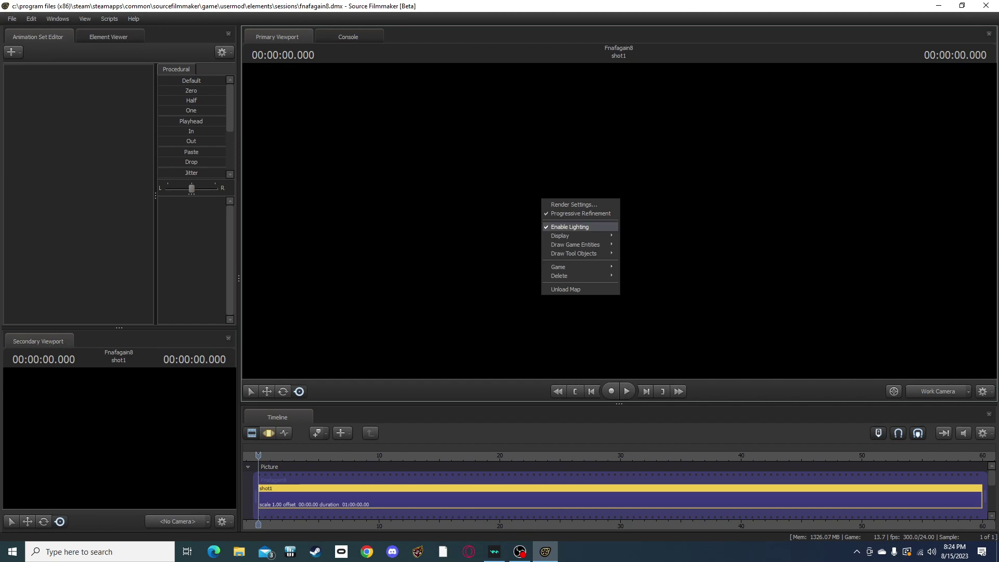
{"action": "left_click_drag", "start_coordinate": [619, 220], "coordinate": [620, 255]}
{"action": "key", "text": "w"}
{"action": "key", "text": "w"}
{"action": "left_click", "coordinate": [11, 51]}
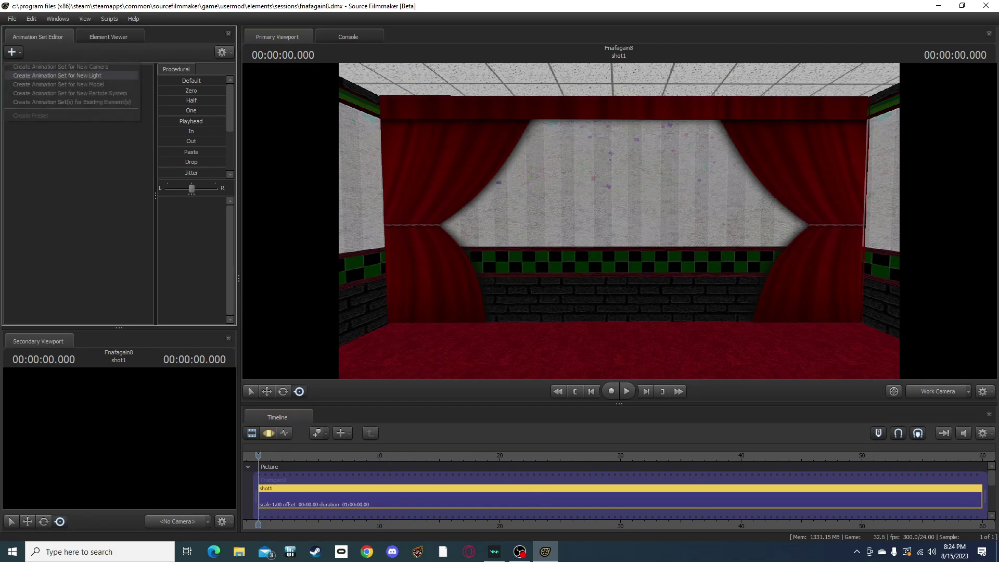
{"action": "left_click", "coordinate": [58, 84]}
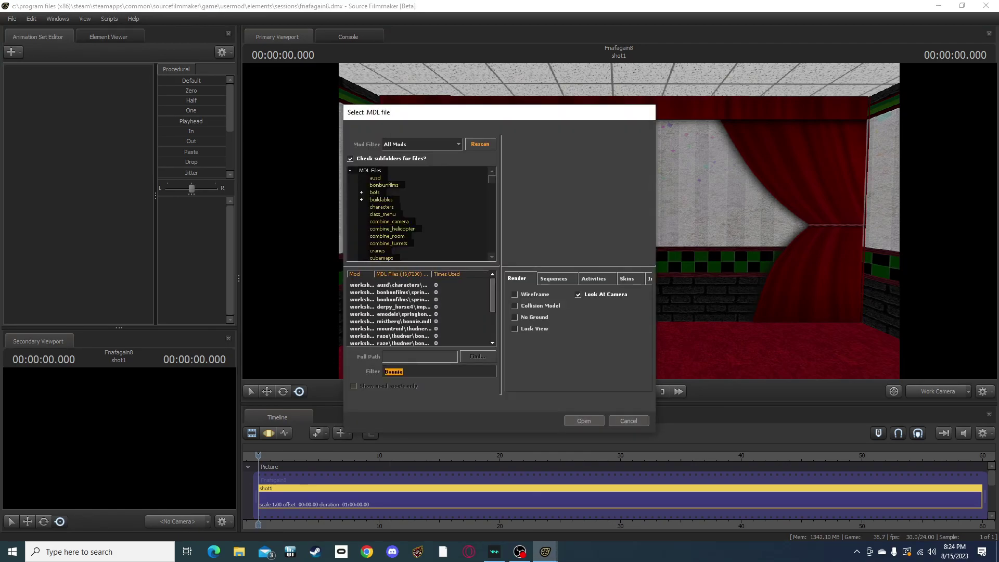
{"action": "key", "text": "Escape"}
Step: Start an animation set for a new model and preview the models matching "Bonnie" one after another
{"action": "left_click", "coordinate": [12, 52]}
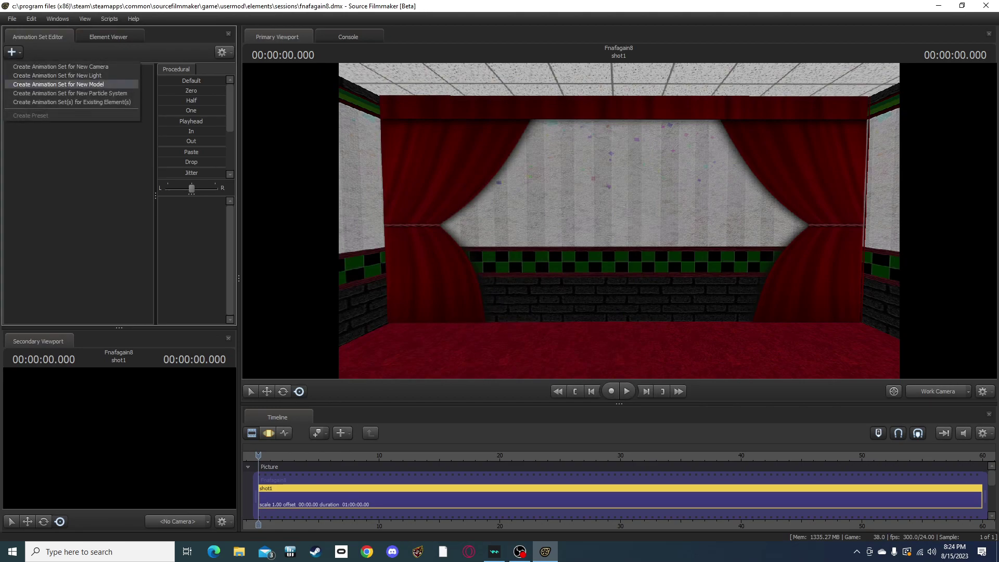
{"action": "left_click", "coordinate": [58, 85]}
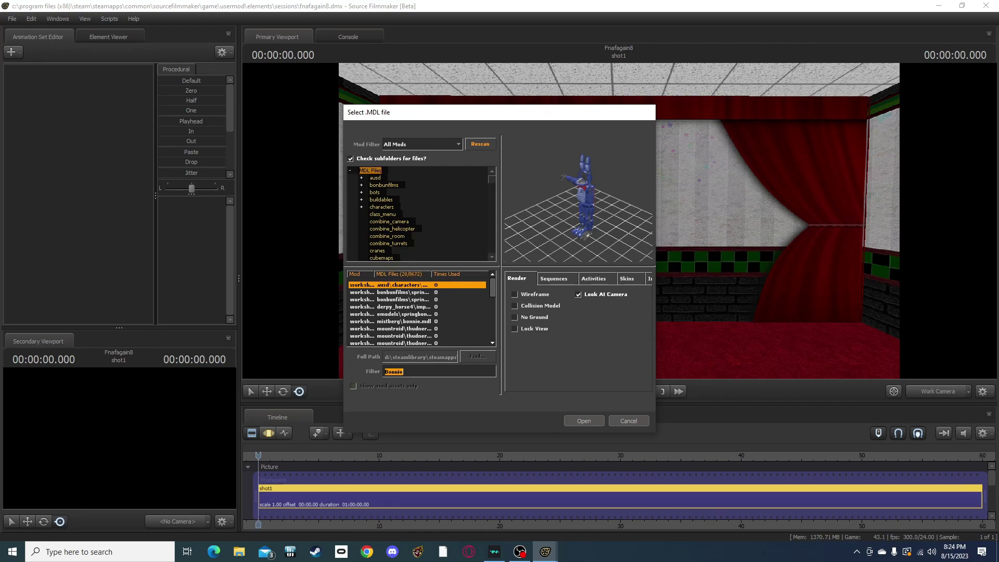
{"action": "key", "text": "Down"}
{"action": "key", "text": "Down"}
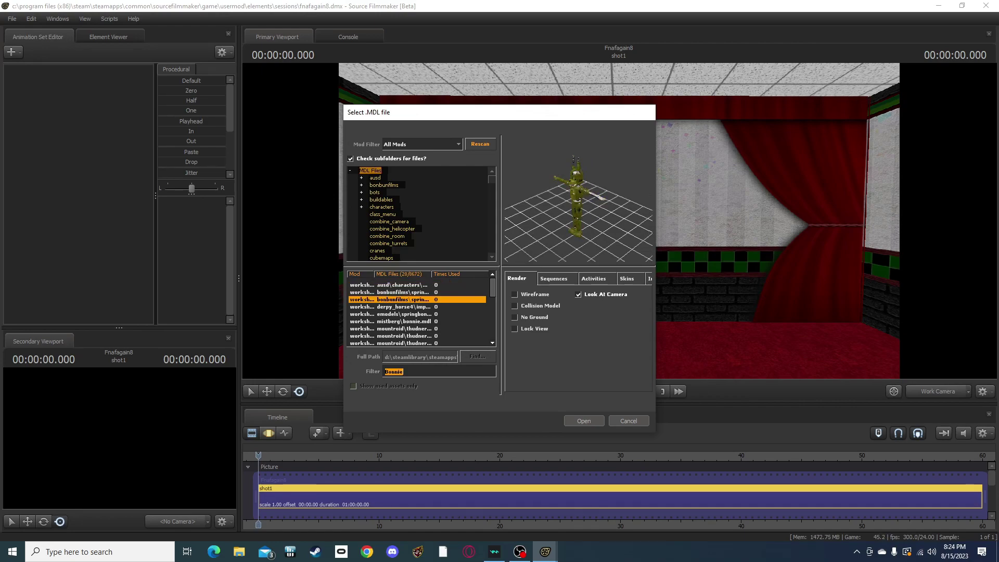
{"action": "key", "text": "Down"}
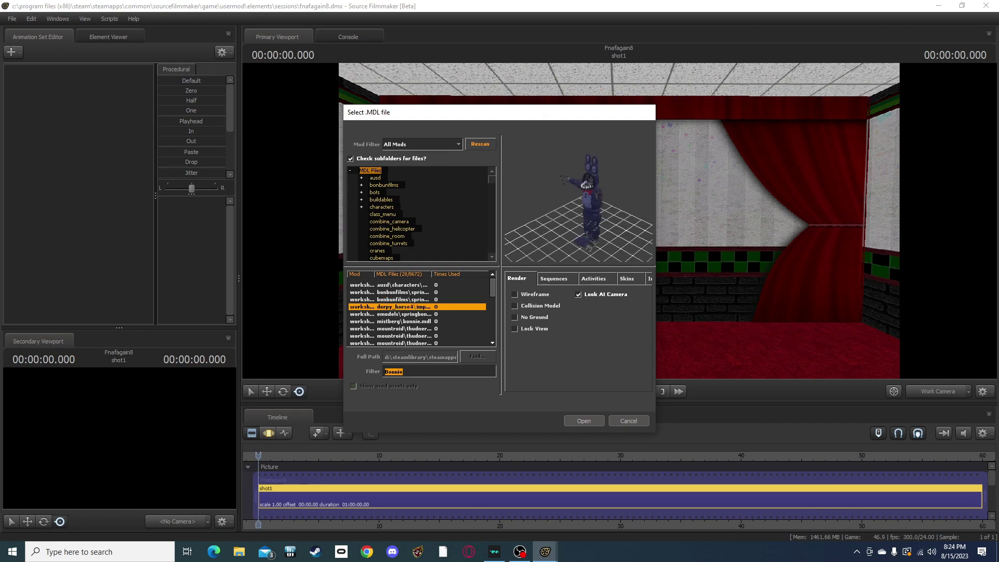
{"action": "key", "text": "Down"}
{"action": "key", "text": "Down"}
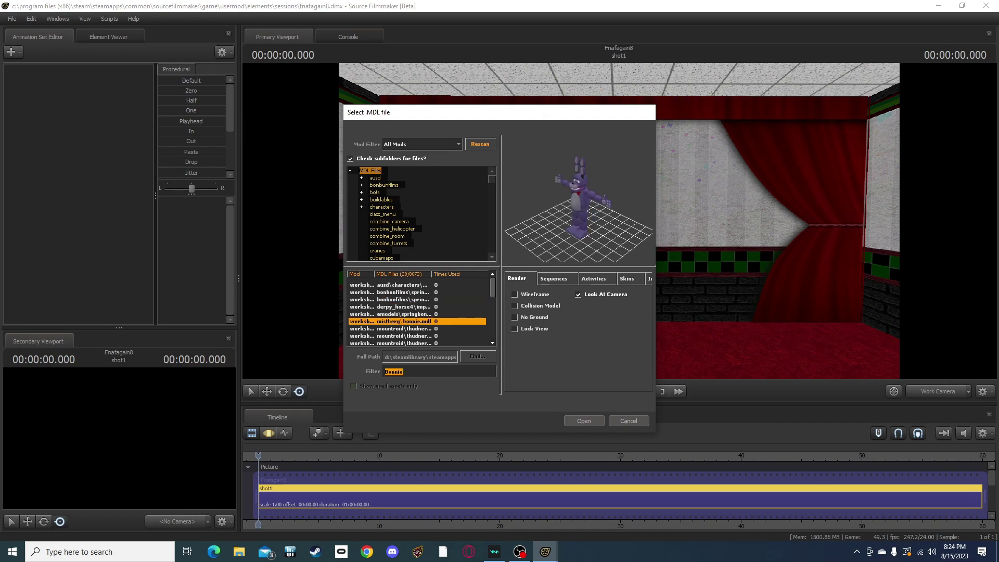
{"action": "key", "text": "Down"}
{"action": "key", "text": "Down"}
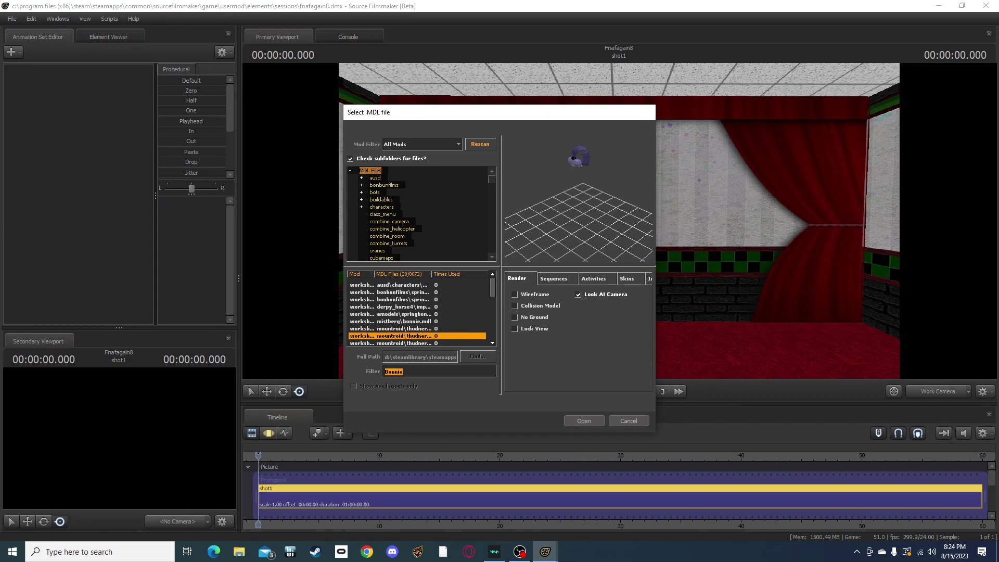
{"action": "key", "text": "Down"}
{"action": "key", "text": "Down"}
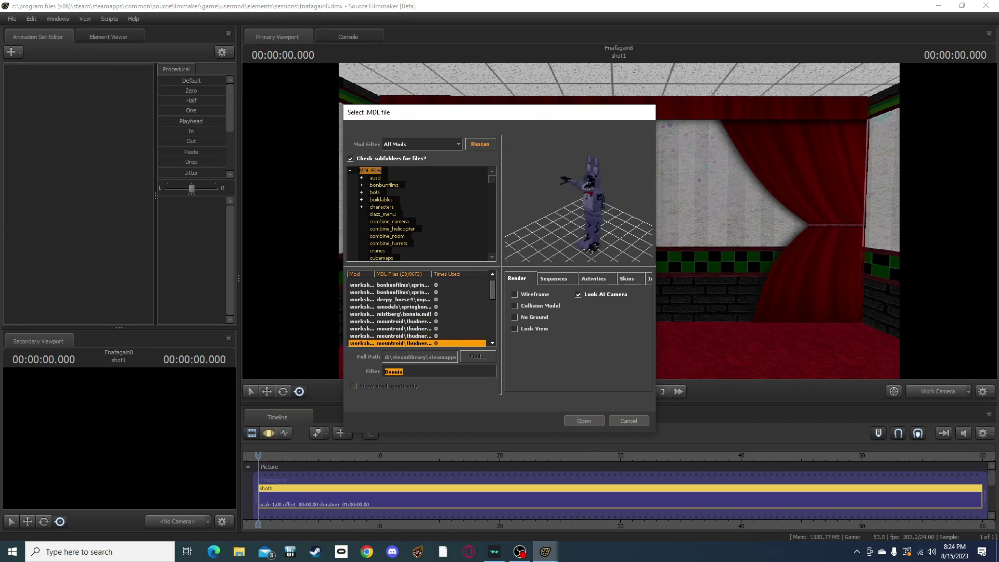
{"action": "key", "text": "Up"}
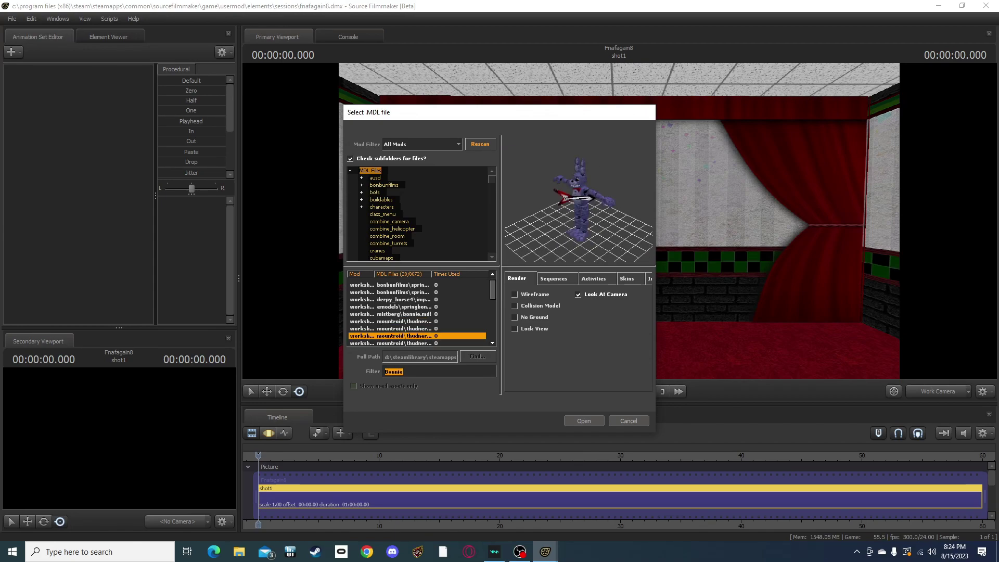
{"action": "key", "text": "Down"}
{"action": "key", "text": "Down"}
{"action": "key", "text": "Down"}
{"action": "key", "text": "Up"}
{"action": "key", "text": "Down"}
{"action": "key", "text": "Down"}
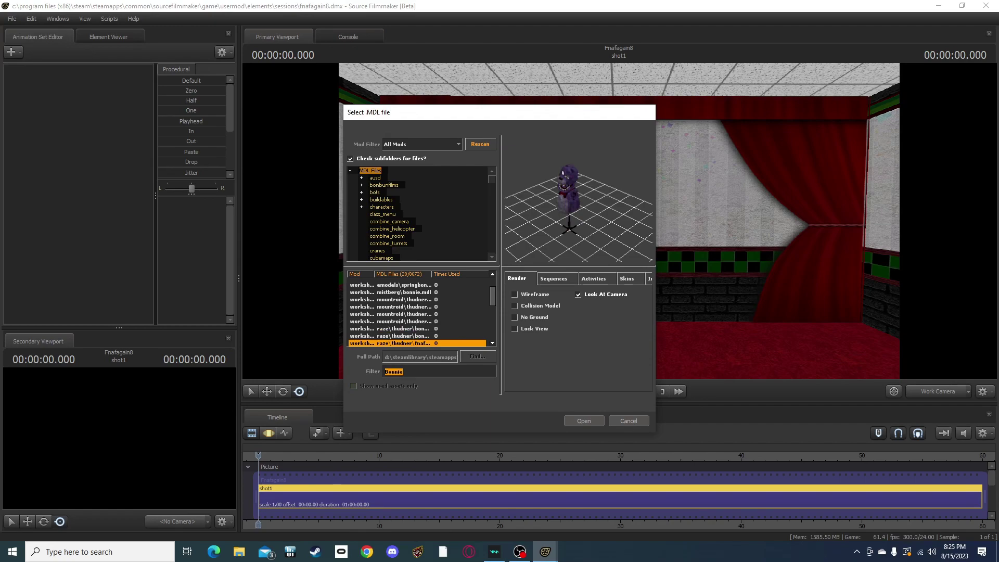
{"action": "key", "text": "Down"}
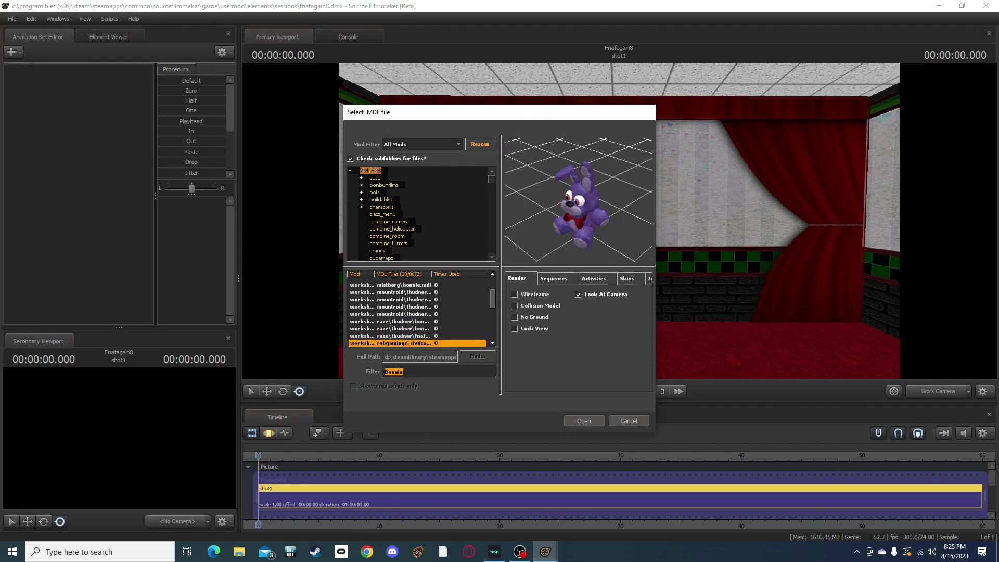
{"action": "key", "text": "Down"}
{"action": "key", "text": "Down"}
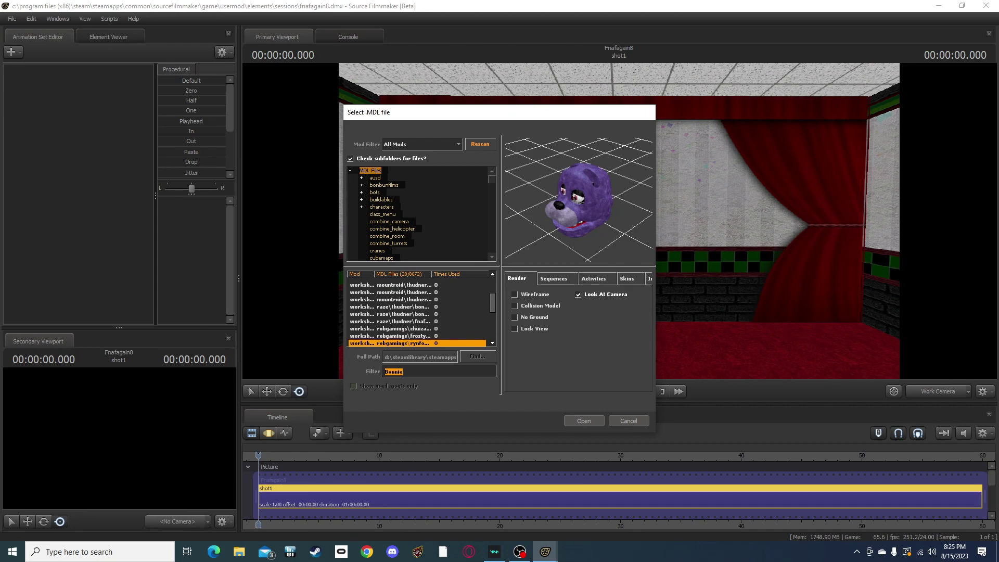
{"action": "key", "text": "Down"}
{"action": "key", "text": "Down"}
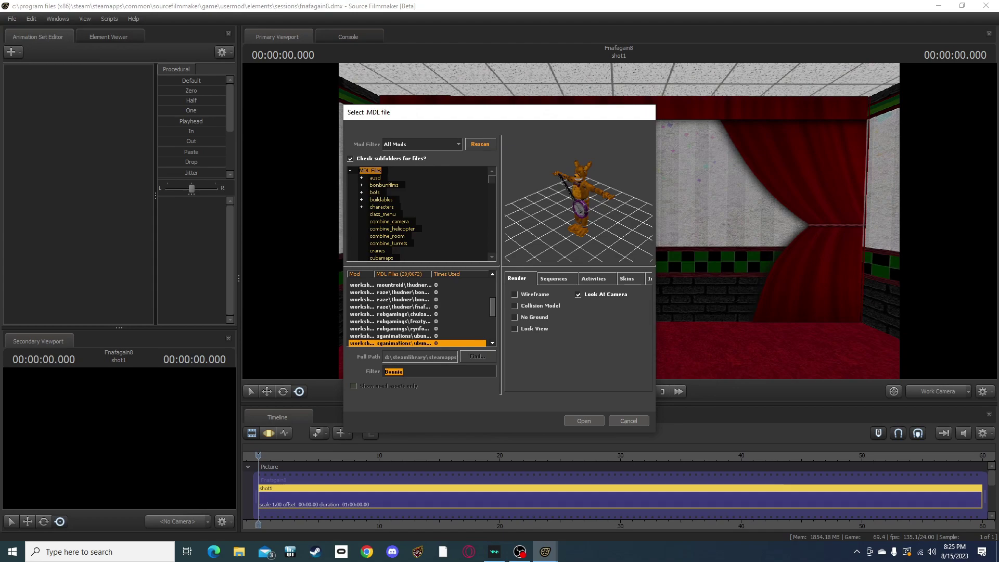
{"action": "key", "text": "Down"}
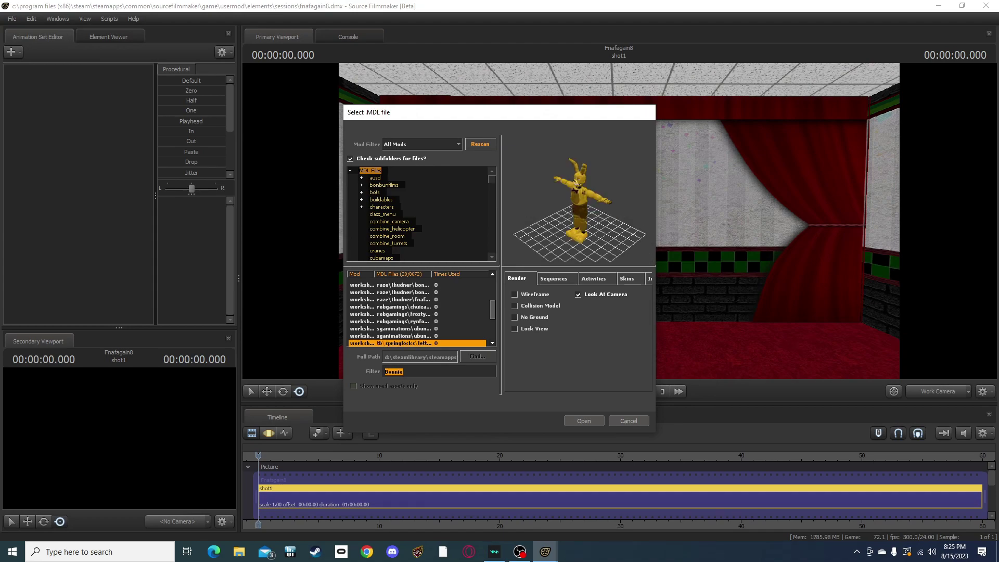
{"action": "key", "text": "Down"}
{"action": "key", "text": "Down"}
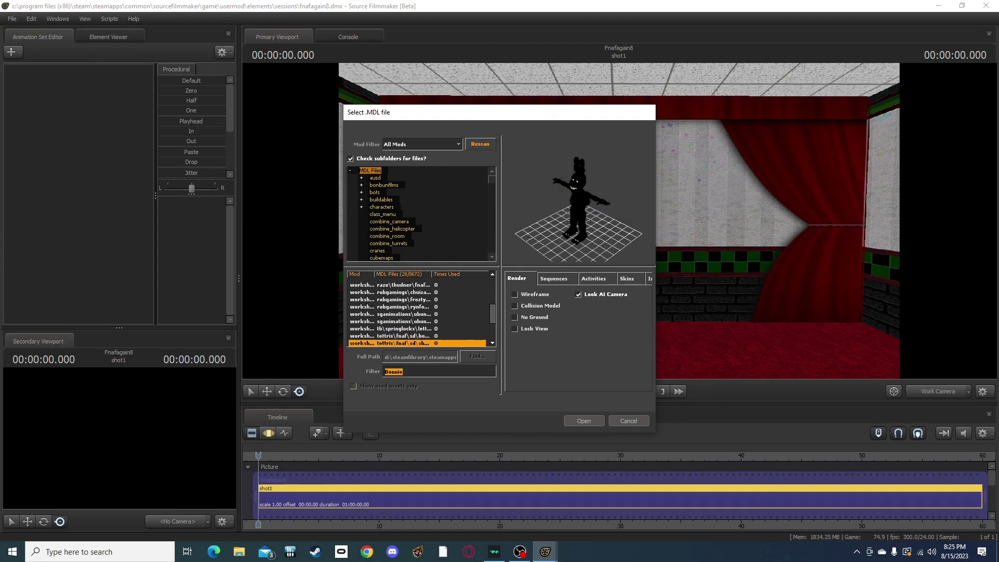
{"action": "key", "text": "Down"}
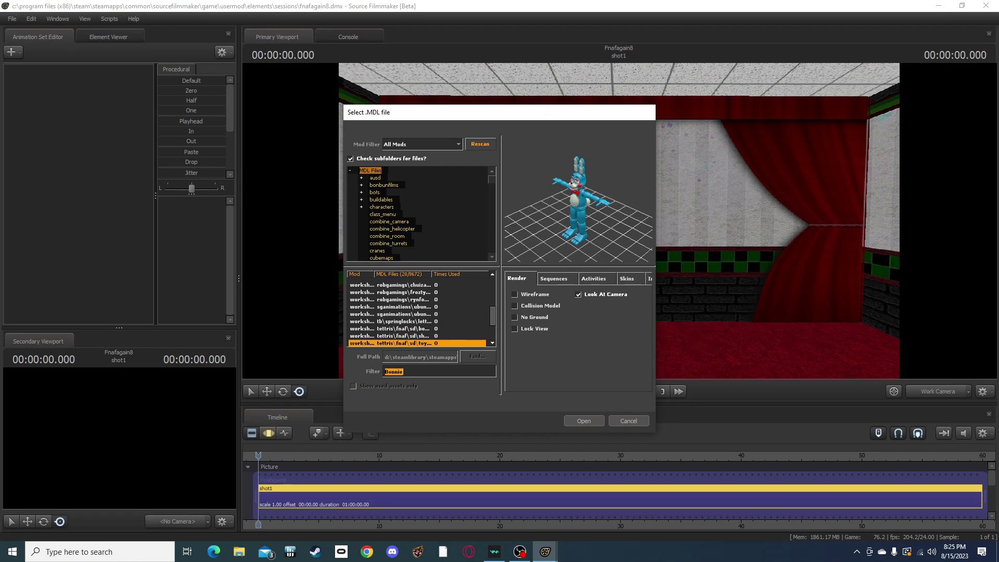
{"action": "key", "text": "Down"}
{"action": "key", "text": "Down"}
{"action": "key", "text": "Down"}
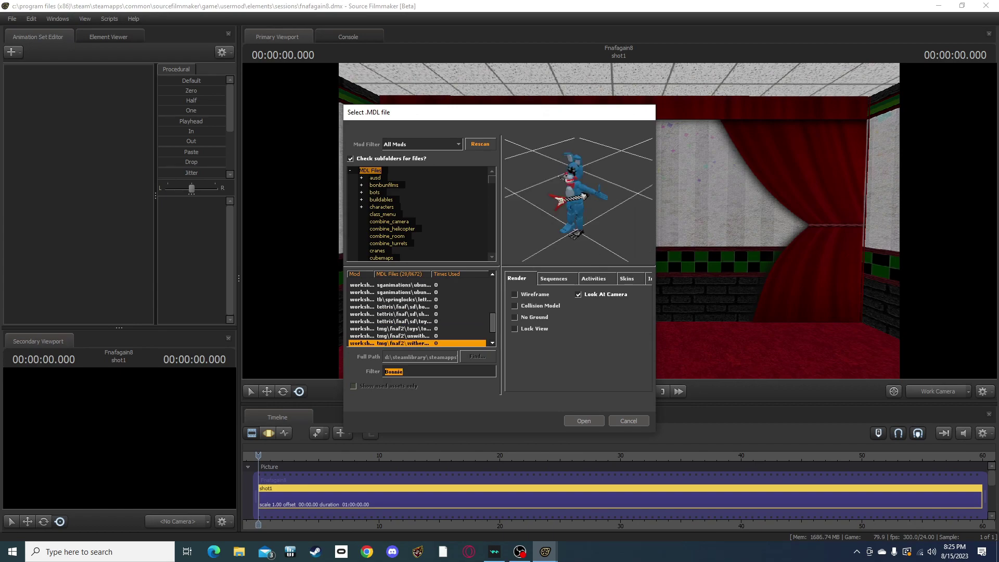
Step: Go back through the Bonnie models and add the mountroid unwithered Bonnie holding the red guitar to the stage
{"action": "key", "text": "Up"}
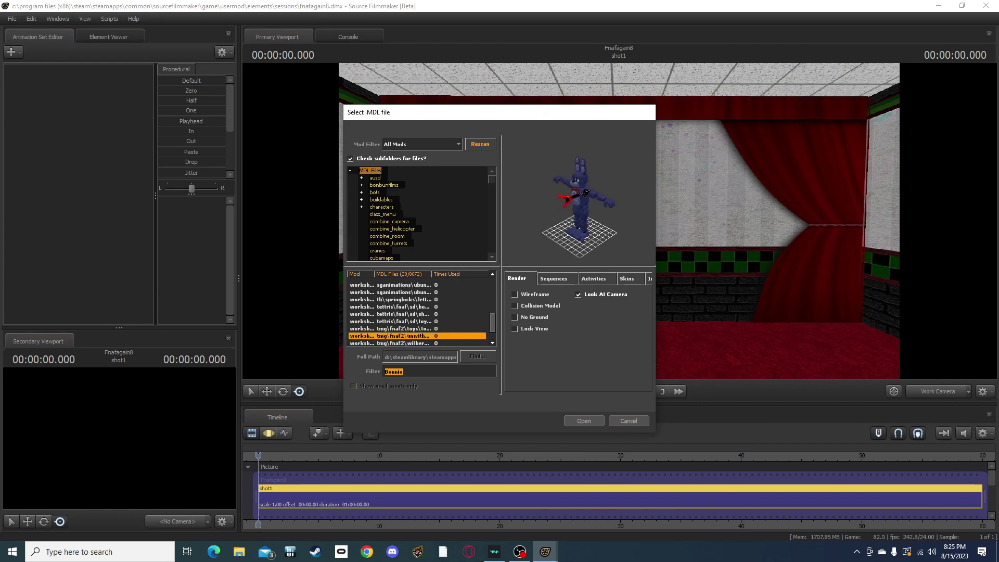
{"action": "key", "text": "Up"}
{"action": "key", "text": "Up"}
{"action": "key", "text": "Up"}
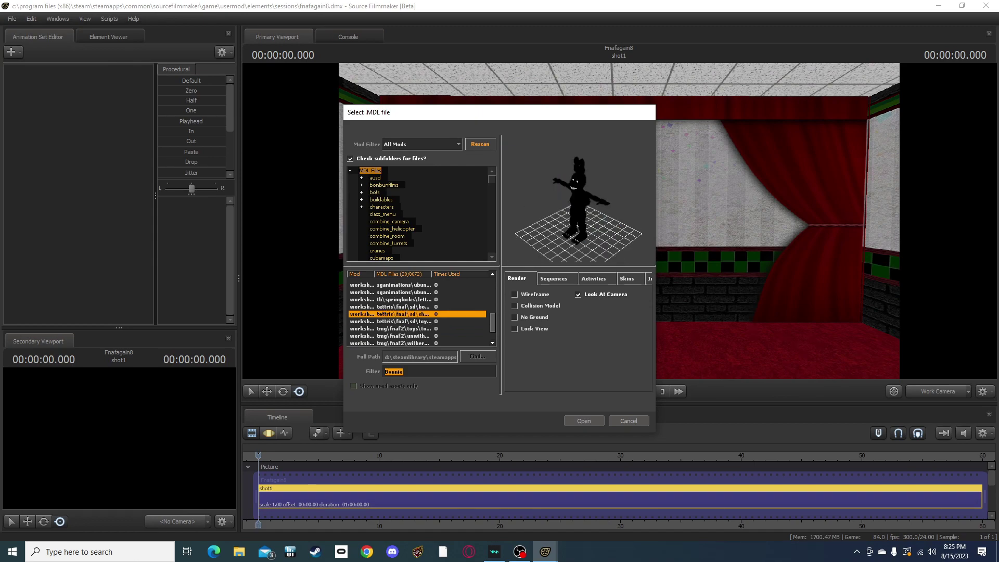
{"action": "key", "text": "Up"}
{"action": "key", "text": "Up"}
{"action": "key", "text": "Up"}
{"action": "key", "text": "Up"}
{"action": "key", "text": "Up"}
{"action": "key", "text": "Up"}
{"action": "key", "text": "Up"}
{"action": "key", "text": "Up"}
{"action": "key", "text": "Up"}
{"action": "key", "text": "Up"}
{"action": "key", "text": "Up"}
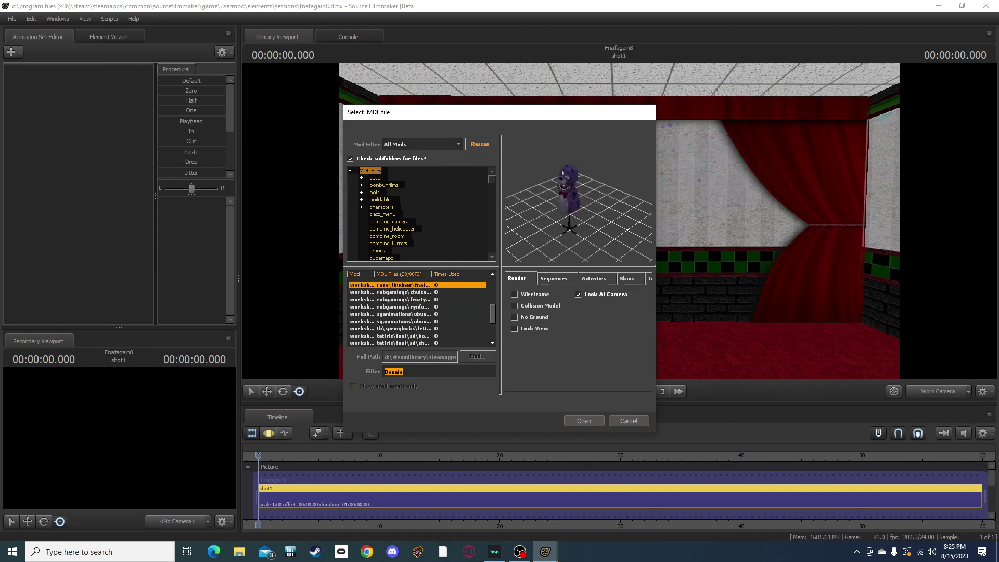
{"action": "key", "text": "Up"}
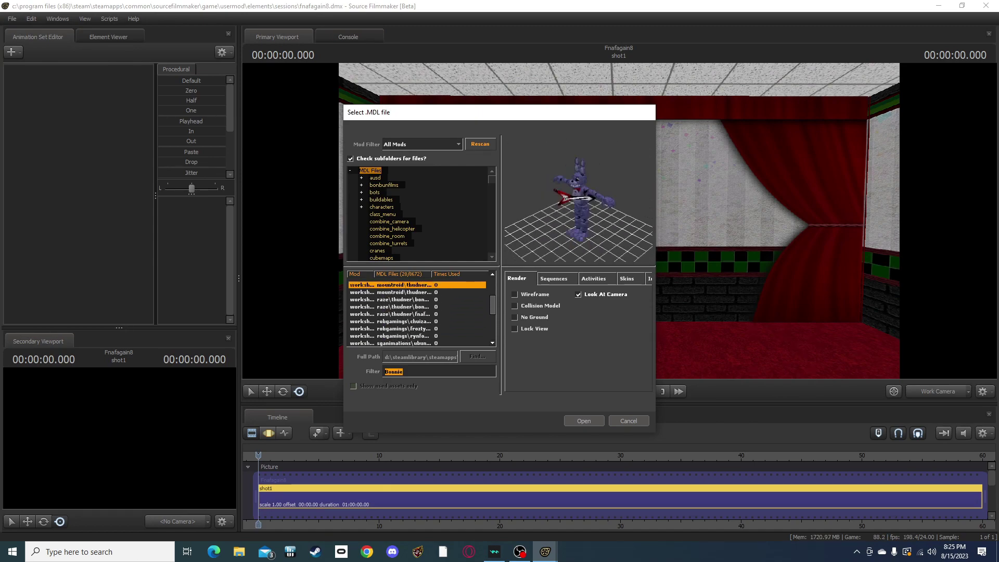
{"action": "key", "text": "Return"}
Step: Reposition the work camera to view Bonnie and the stage at an angle from the side
{"action": "mouse_move", "coordinate": [673, 255]}
{"action": "left_mouse_down"}
{"action": "mouse_move", "coordinate": [786, 250]}
{"action": "mouse_move", "coordinate": [803, 231]}
{"action": "mouse_move", "coordinate": [775, 221]}
{"action": "mouse_move", "coordinate": [700, 234]}
{"action": "mouse_move", "coordinate": [687, 252]}
{"action": "mouse_move", "coordinate": [692, 200]}
{"action": "mouse_move", "coordinate": [676, 247]}
{"action": "mouse_move", "coordinate": [689, 250]}
{"action": "left_mouse_up"}
{"action": "key", "text": "a"}
{"action": "key", "text": "s"}
{"action": "key", "text": "w"}
{"action": "key", "text": "d"}
{"action": "key", "text": "s"}
{"action": "key", "text": "w"}
{"action": "key", "text": "w"}
{"action": "key", "text": "s"}
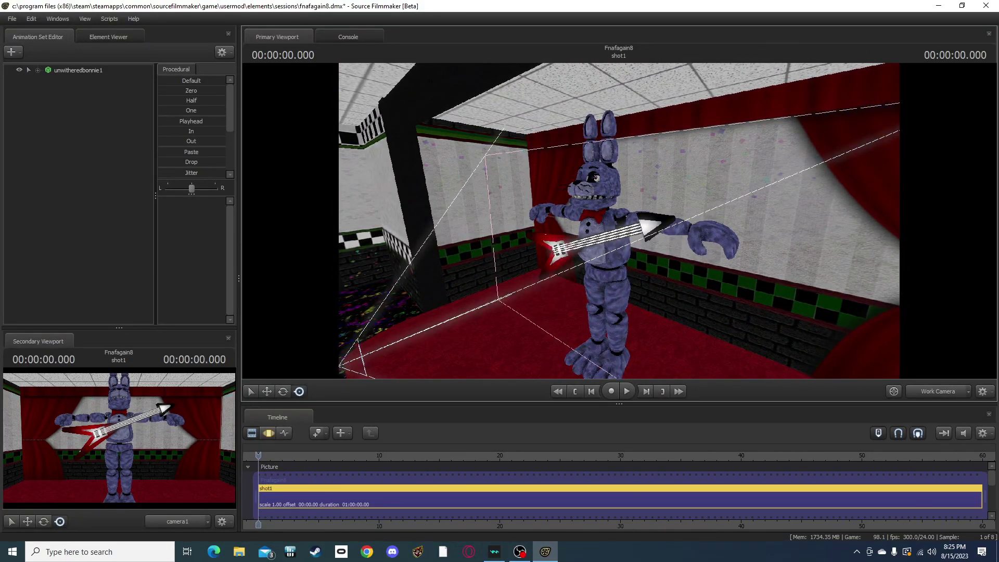
Step: Reposition camera1 in the secondary viewport so it frames Bonnie's whole body on the stage at a slight angle
{"action": "key", "text": "a"}
{"action": "left_click_drag", "start_coordinate": [118, 438], "coordinate": [161, 442]}
{"action": "key", "text": "s"}
{"action": "key", "text": "w"}
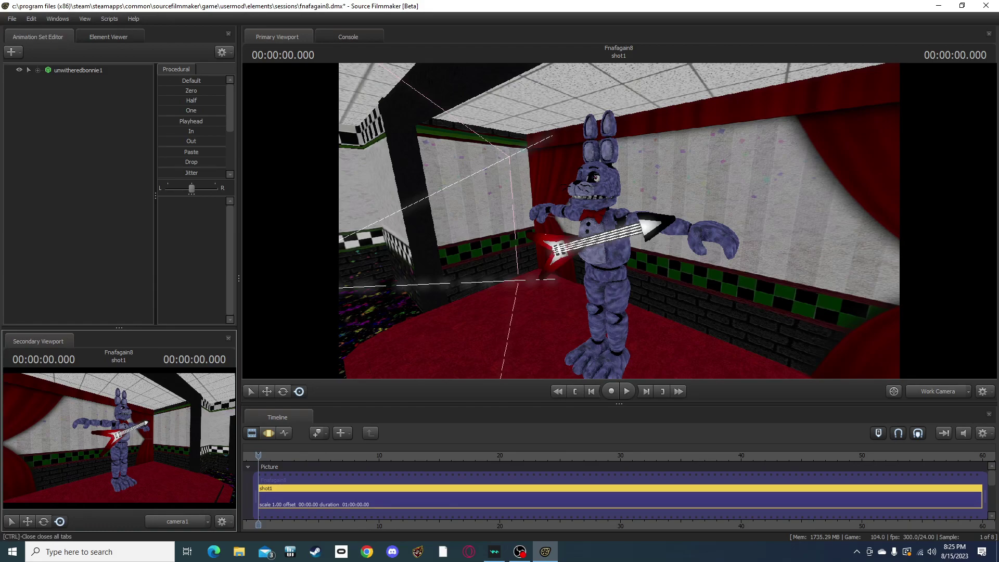
{"action": "key", "text": "a"}
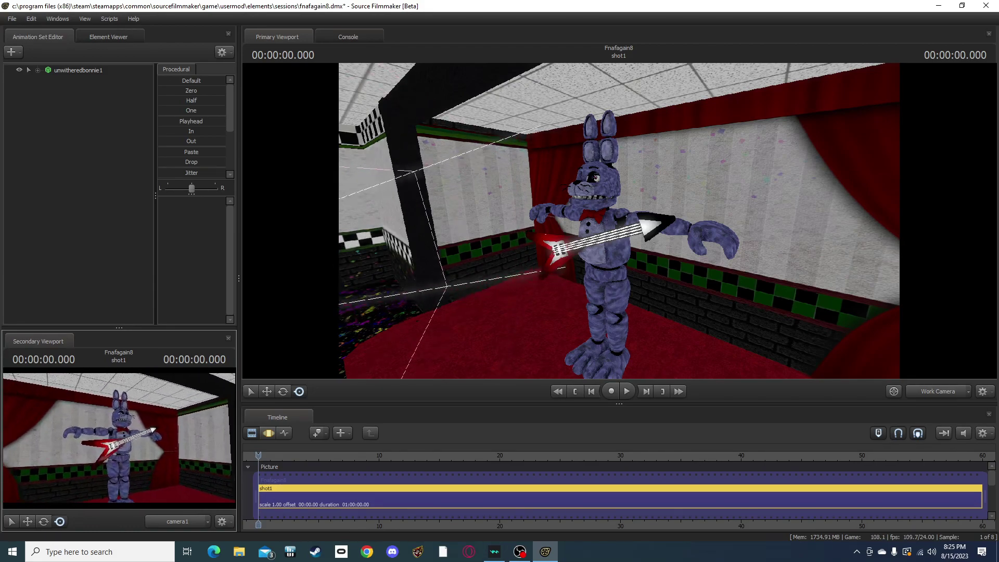
Step: Move camera1 closer so it frames Bonnie from the legs up, and bring the work camera nearer to him
{"action": "key", "text": "w"}
{"action": "key", "text": "w"}
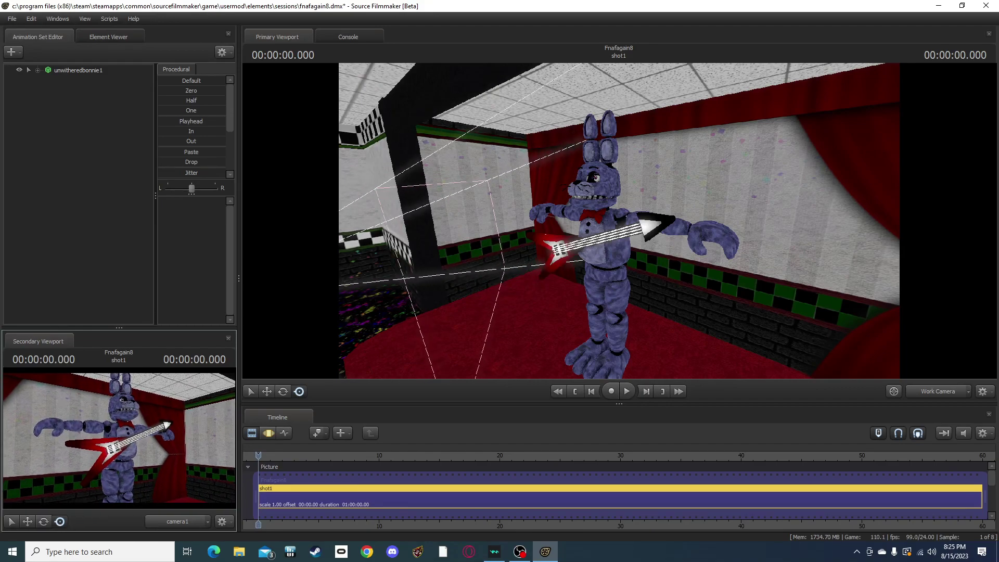
{"action": "key", "text": "w"}
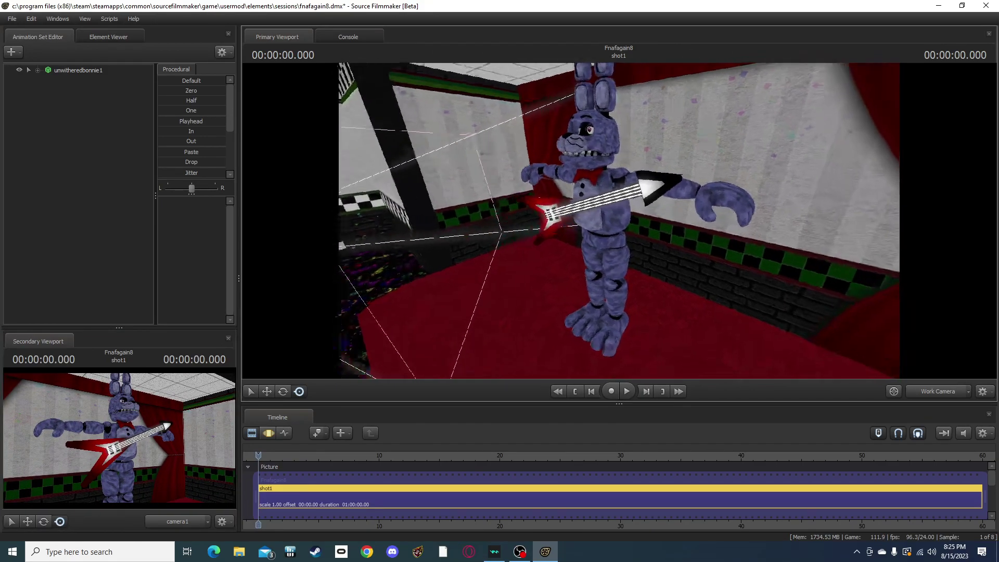
{"action": "key", "text": "s"}
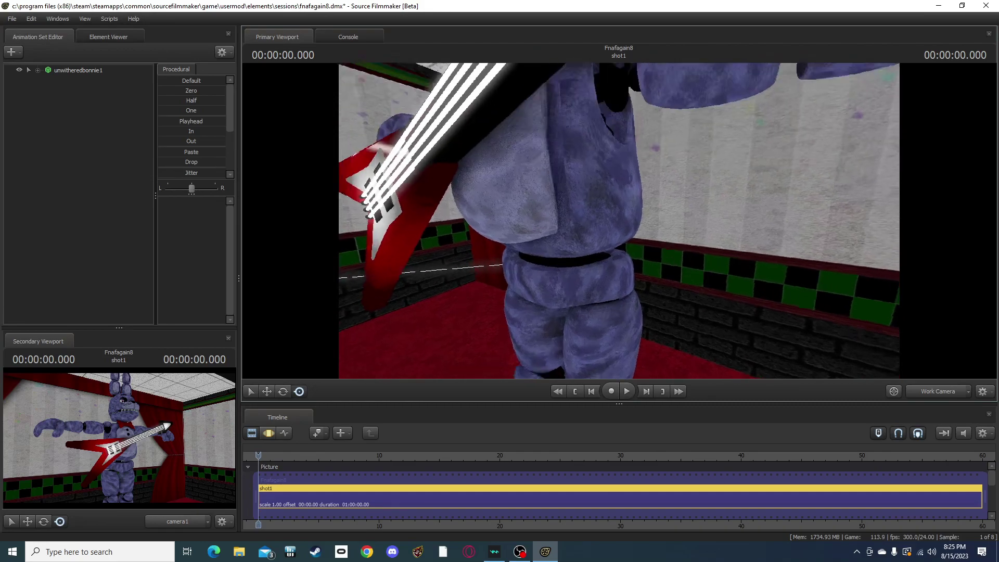
{"action": "key", "text": "d"}
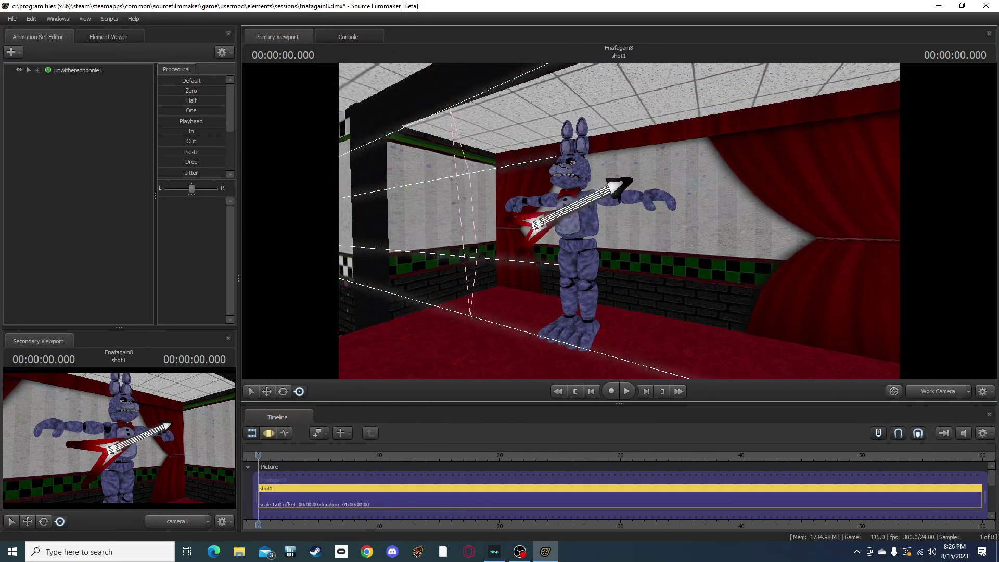
{"action": "key", "text": "w"}
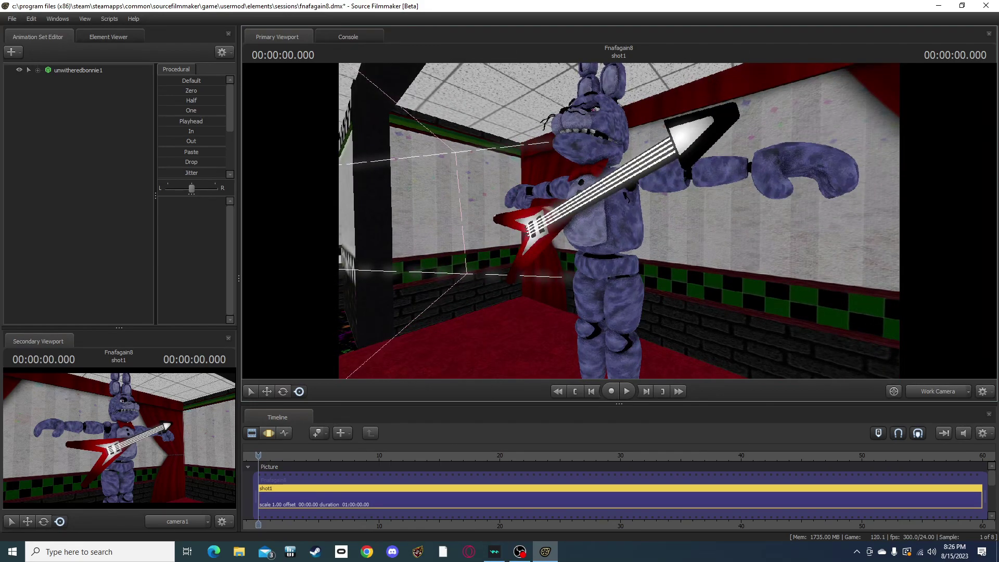
Step: Switch the timeline to the Motion Editor and bring Bonnie's hips into the work camera view
{"action": "key", "text": "F3"}
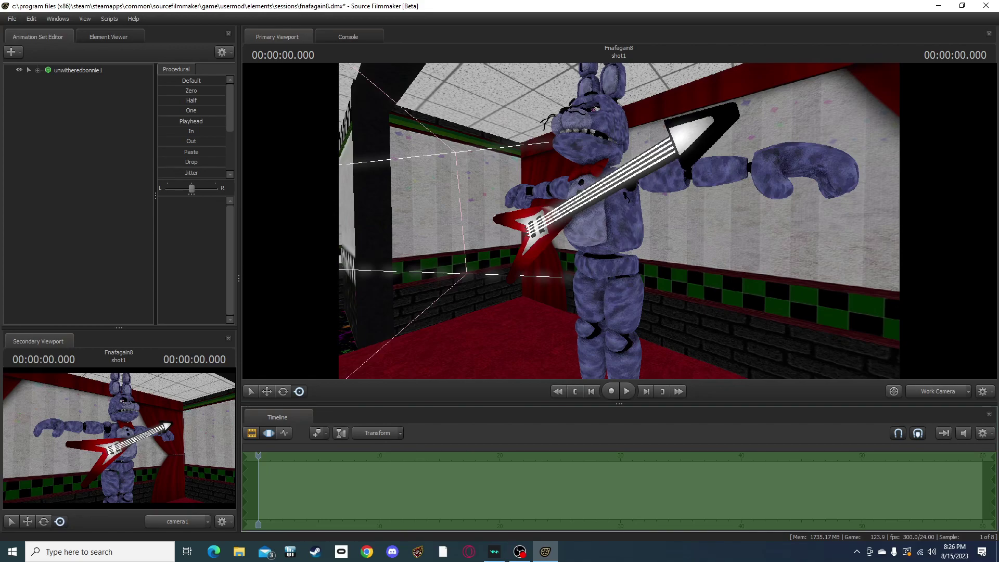
{"action": "key", "text": "F2"}
{"action": "key", "text": "F3"}
{"action": "left_click_drag", "start_coordinate": [619, 221], "coordinate": [639, 262]}
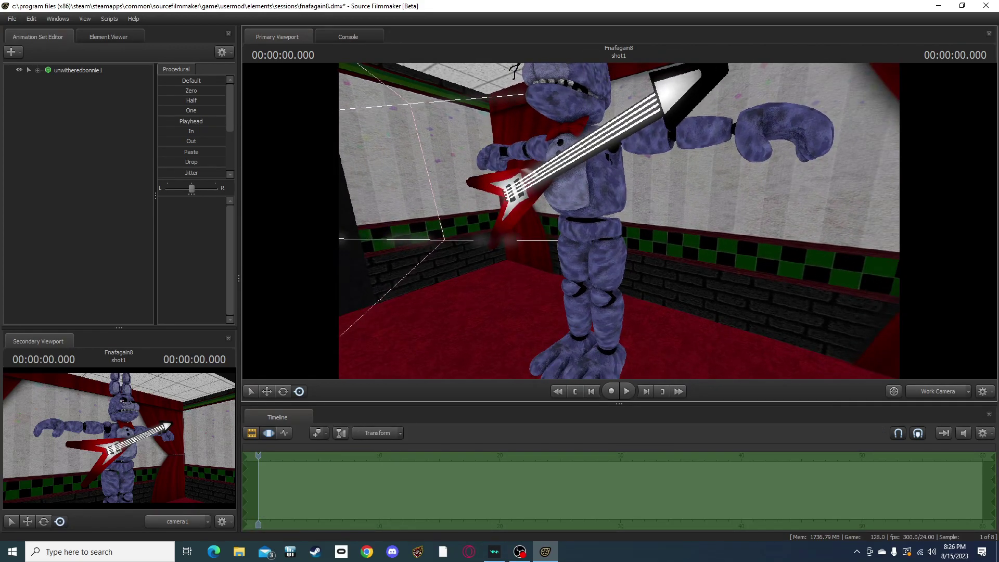
{"action": "key", "text": "F4"}
{"action": "key", "text": "F3"}
{"action": "left_click_drag", "start_coordinate": [619, 221], "coordinate": [640, 234]}
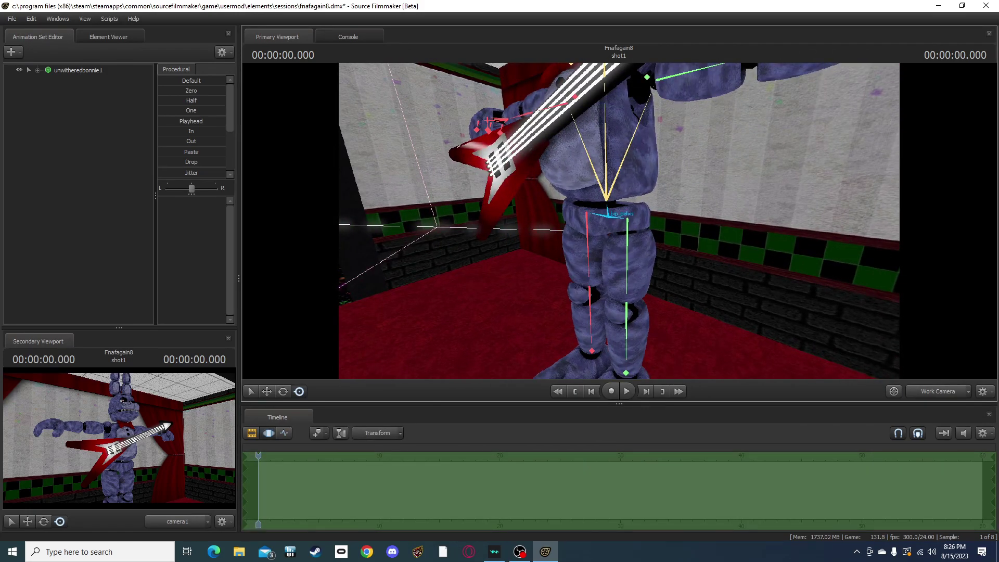
Step: Select Bonnie's bip_pelvis bone and use it to lower his body on the stage
{"action": "left_click", "coordinate": [607, 213]}
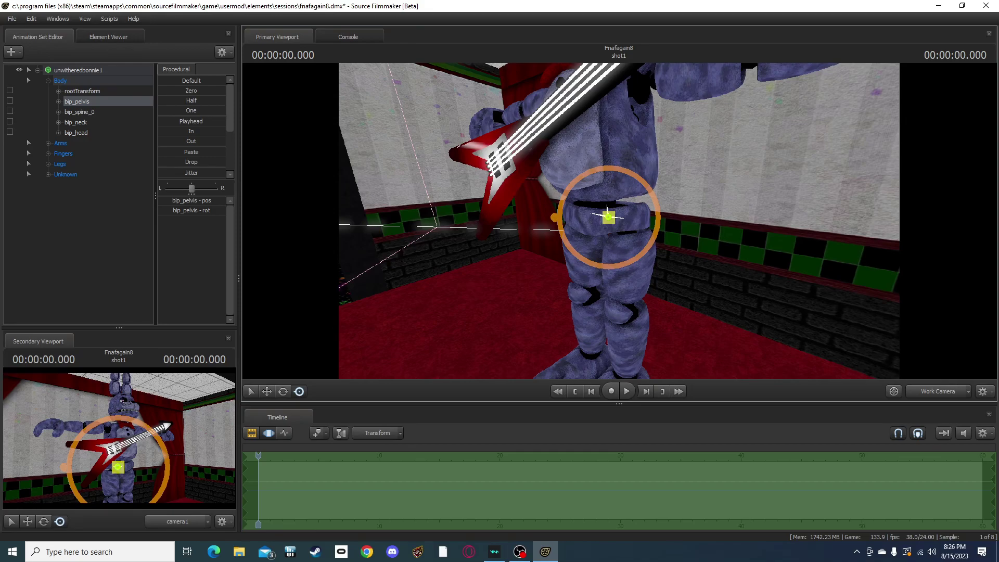
{"action": "key", "text": "ctrl"}
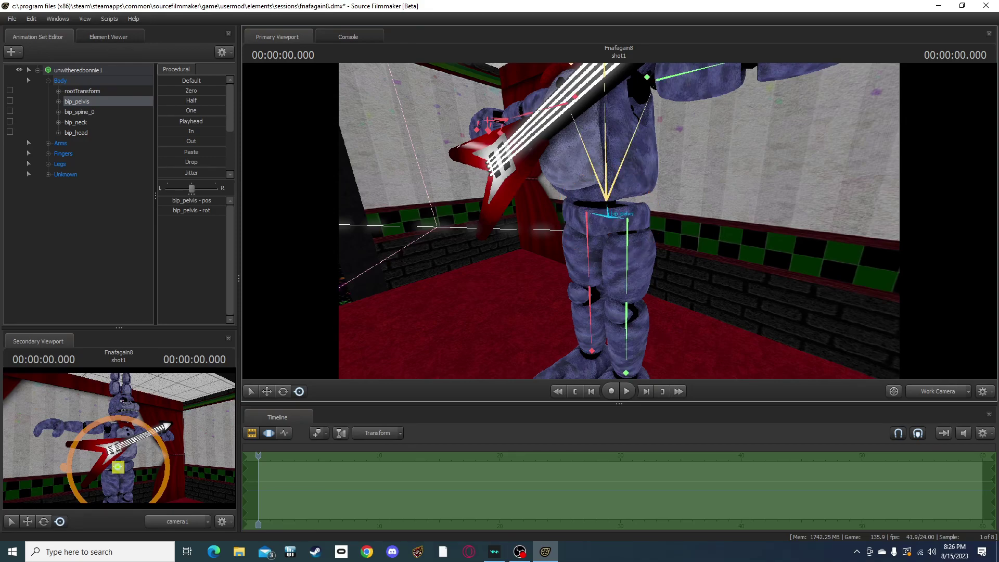
{"action": "left_click", "coordinate": [608, 215], "text": "ctrl"}
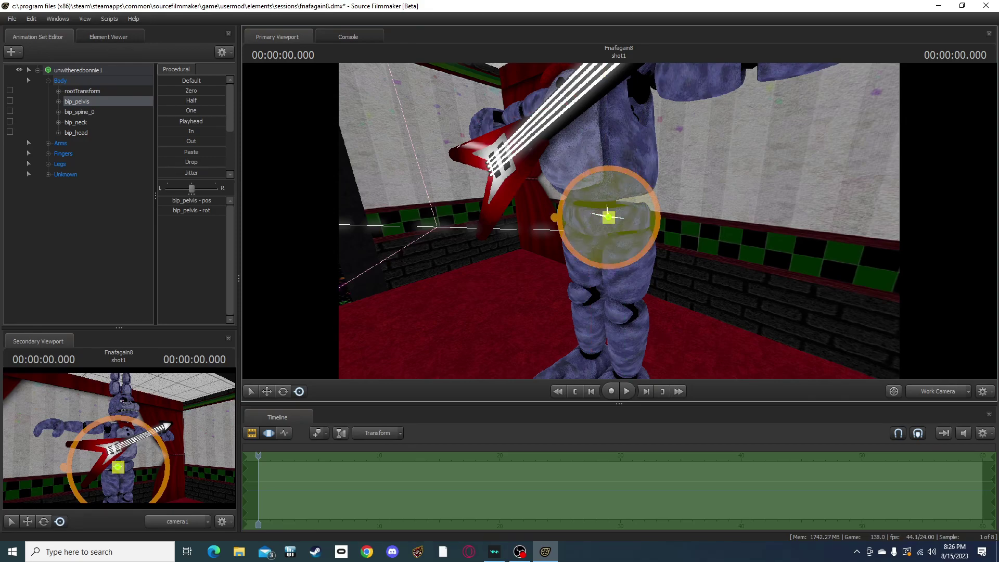
{"action": "key", "text": "w"}
{"action": "left_click_drag", "start_coordinate": [686, 229], "coordinate": [598, 237]}
{"action": "key", "text": "s"}
{"action": "key", "text": "w"}
{"action": "key", "text": "w"}
{"action": "key", "text": "w"}
Step: Rotate Bonnie's bip_hip_R and bip_hip_L bones outward so his legs stand apart
{"action": "left_click", "coordinate": [610, 154]}
{"action": "key", "text": "e"}
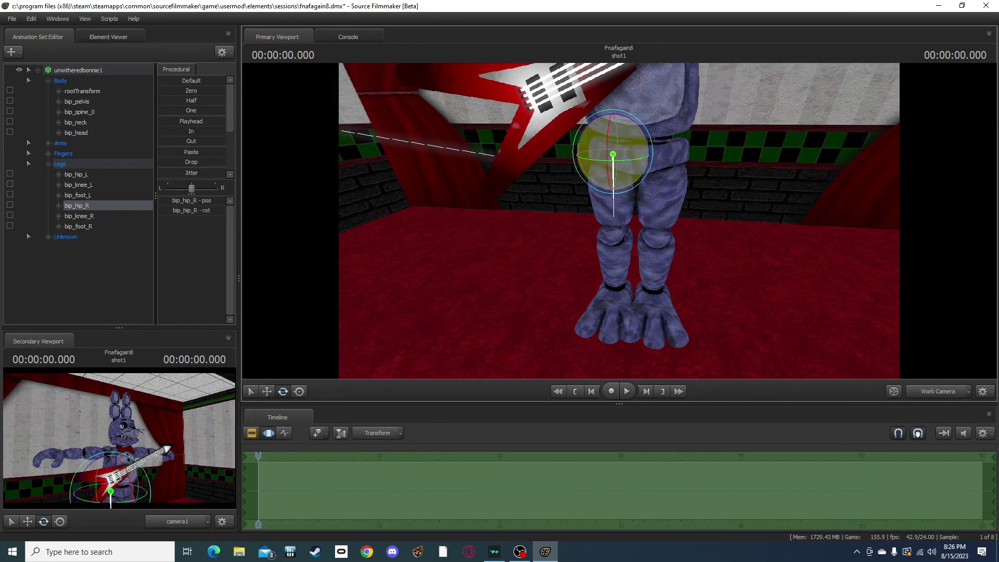
{"action": "left_click_drag", "start_coordinate": [650, 148], "coordinate": [676, 119]}
{"action": "left_click", "coordinate": [662, 156]}
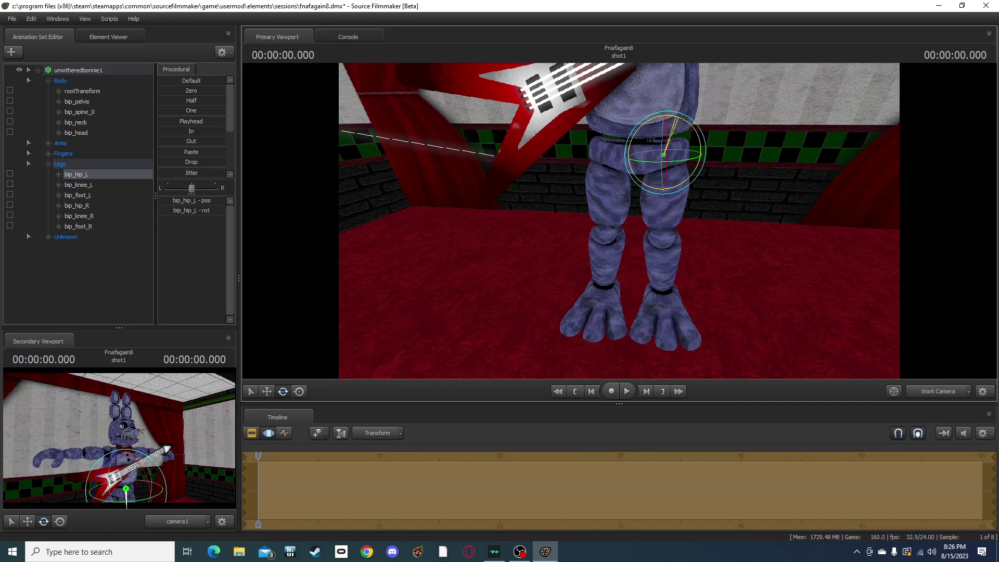
Step: Rotate Bonnie's bip_upperarm_R bone downward from its outstretched pose
{"action": "mouse_move", "coordinate": [619, 219]}
{"action": "left_mouse_down"}
{"action": "mouse_move", "coordinate": [622, 229]}
{"action": "mouse_move", "coordinate": [619, 218]}
{"action": "mouse_move", "coordinate": [593, 226]}
{"action": "mouse_move", "coordinate": [619, 219]}
{"action": "left_mouse_up"}
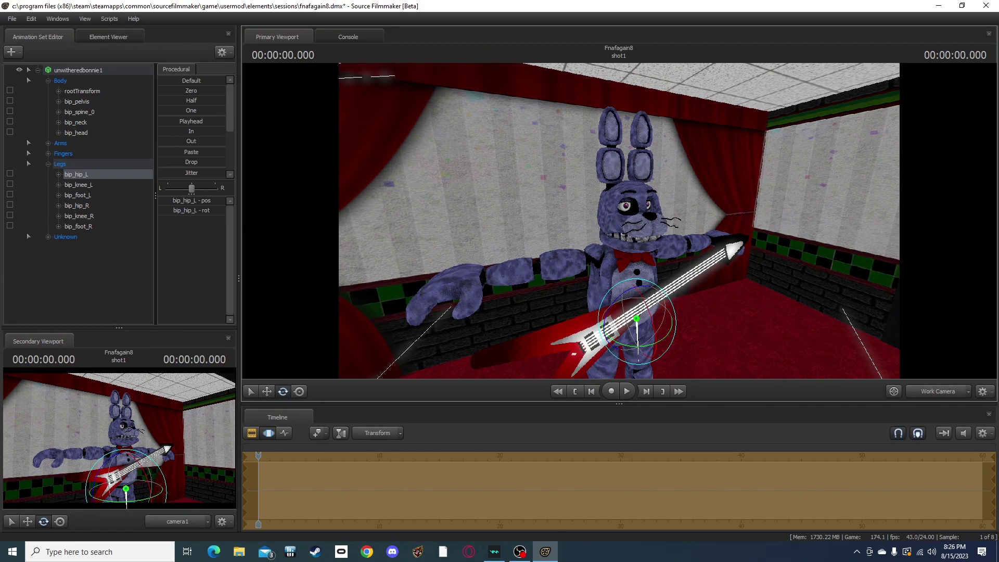
{"action": "left_click", "coordinate": [571, 260], "text": "ctrl"}
{"action": "left_click_drag", "start_coordinate": [572, 261], "coordinate": [556, 322]}
{"action": "key", "text": "w"}
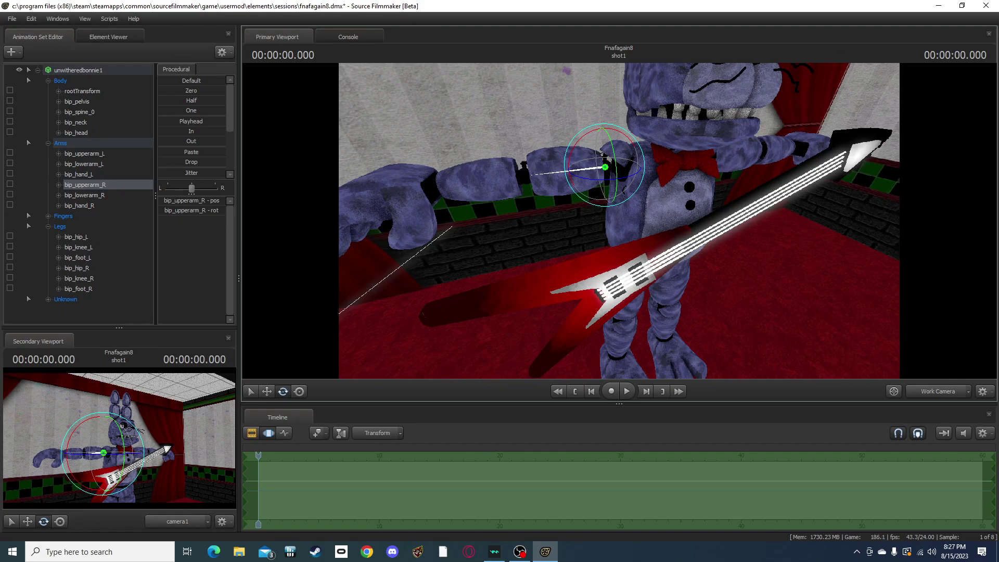
{"action": "key", "text": "w"}
{"action": "left_click_drag", "start_coordinate": [619, 221], "coordinate": [588, 213]}
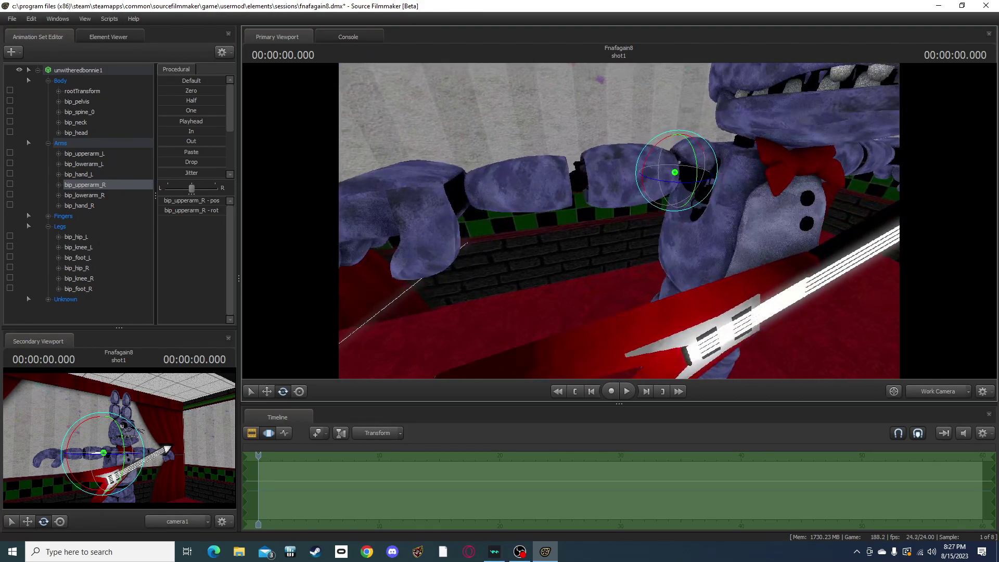
{"action": "left_click_drag", "start_coordinate": [643, 179], "coordinate": [648, 194]}
Step: Bend Bonnie's bip_lowerarm_R forward and turn his right hand down over the guitar body
{"action": "left_click", "coordinate": [565, 211], "text": "ctrl"}
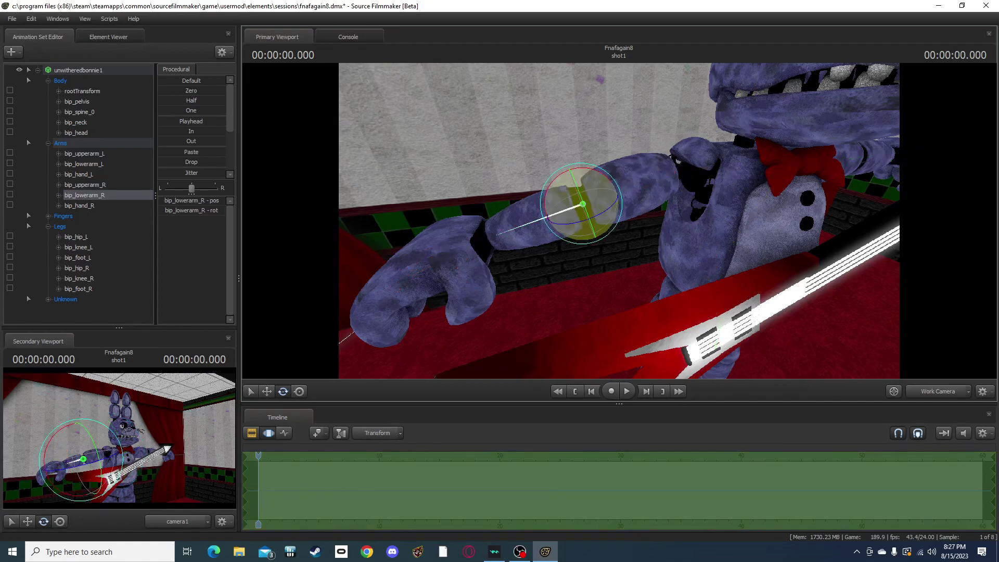
{"action": "left_click_drag", "start_coordinate": [564, 223], "coordinate": [610, 168]}
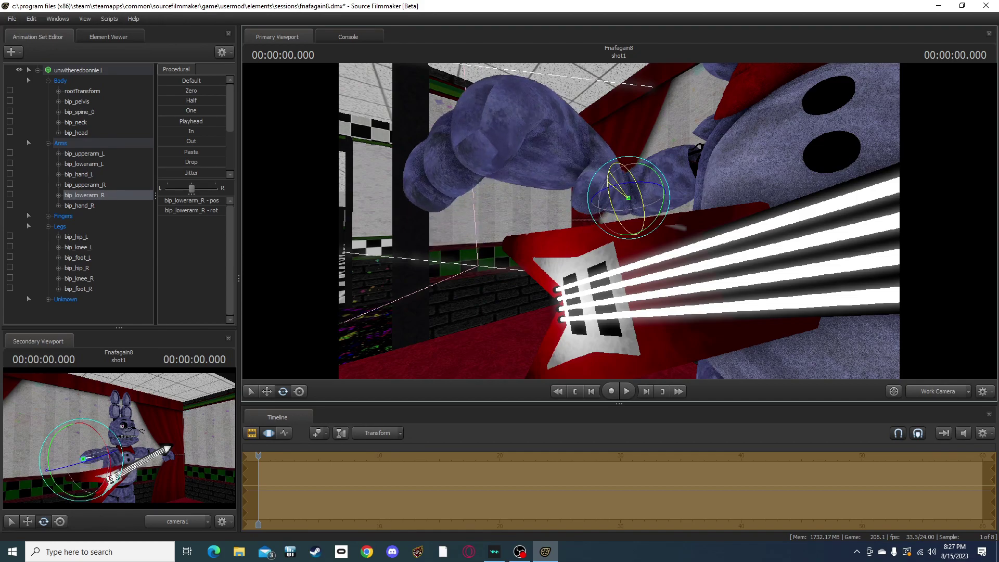
{"action": "key", "text": "ctrl"}
{"action": "left_click", "coordinate": [593, 171], "text": "ctrl"}
{"action": "left_click_drag", "start_coordinate": [97, 456], "coordinate": [101, 460]}
Step: Refine the rotation of Bonnie's bip_upperarm_R and bip_lowerarm_R bones to bring his right arm across the guitar
{"action": "left_click", "coordinate": [103, 456]}
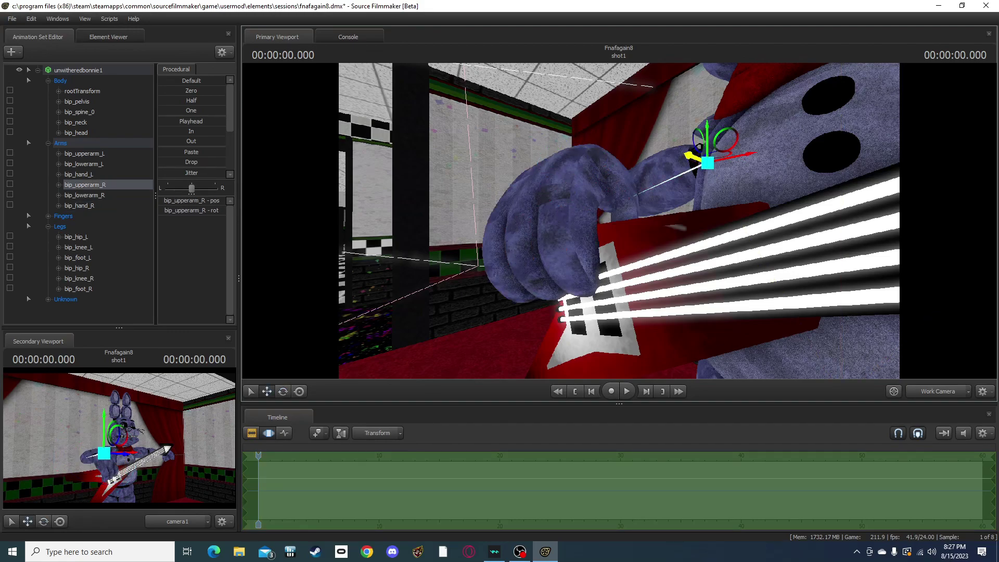
{"action": "key", "text": "e"}
{"action": "mouse_move", "coordinate": [698, 149]}
{"action": "left_mouse_down"}
{"action": "mouse_move", "coordinate": [692, 156]}
{"action": "mouse_move", "coordinate": [698, 148]}
{"action": "left_mouse_up"}
{"action": "left_click_drag", "start_coordinate": [676, 219], "coordinate": [729, 240]}
{"action": "key", "text": "s"}
{"action": "key", "text": "w"}
{"action": "left_click", "coordinate": [515, 235], "text": "ctrl"}
{"action": "left_click_drag", "start_coordinate": [513, 243], "coordinate": [493, 221]}
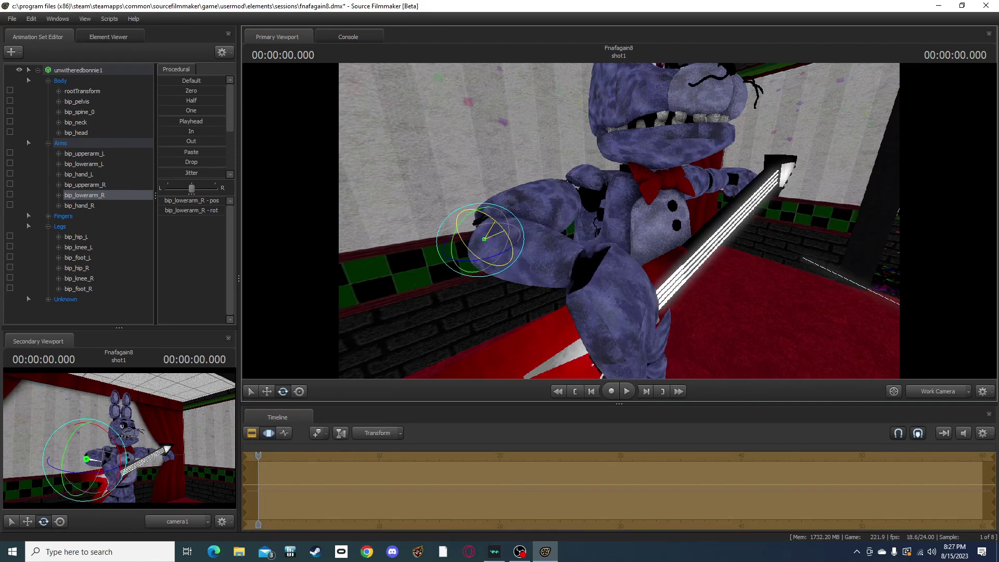
Step: Rotate Bonnie's bip_hand_R bone so his right hand rests over the guitar strings
{"action": "key", "text": "ctrl"}
{"action": "left_click_drag", "start_coordinate": [599, 281], "coordinate": [552, 341]}
{"action": "key", "text": "d"}
{"action": "key", "text": "ctrl"}
{"action": "left_click", "coordinate": [515, 131]}
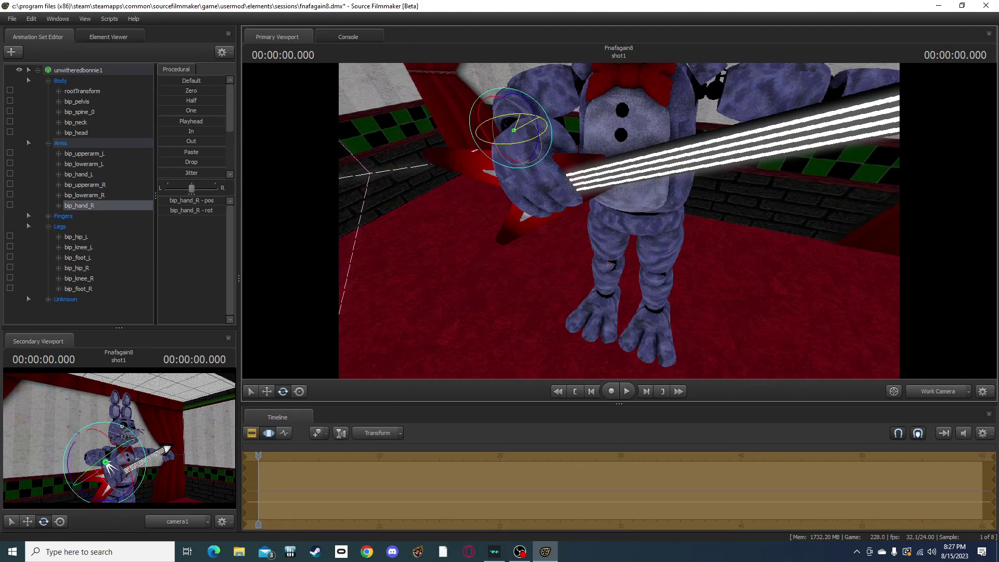
Step: Rotate Bonnie's bip_upperarm_L bone to lower his left upper arm from its outstretched pose
{"action": "left_click_drag", "start_coordinate": [598, 234], "coordinate": [615, 217]}
{"action": "key", "text": "s"}
{"action": "key", "text": "w"}
{"action": "key", "text": "s"}
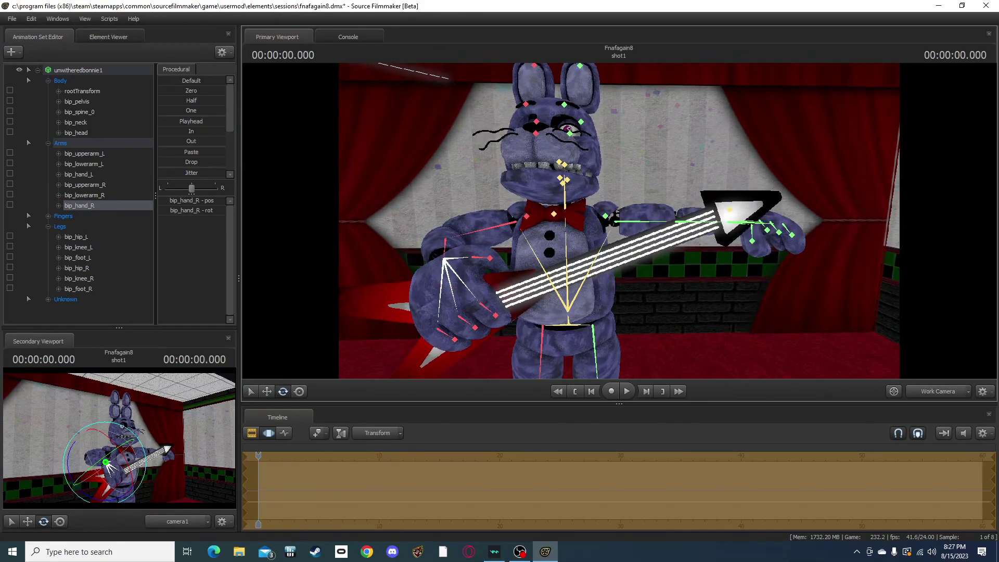
{"action": "left_click", "coordinate": [615, 218]}
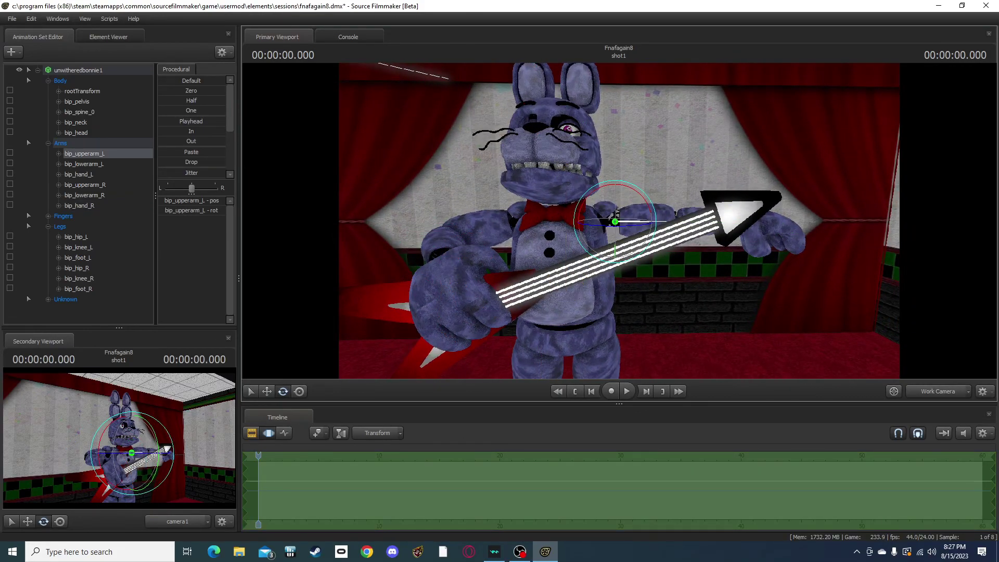
{"action": "key", "text": "w"}
{"action": "left_click_drag", "start_coordinate": [616, 218], "coordinate": [643, 210]}
{"action": "key", "text": "w"}
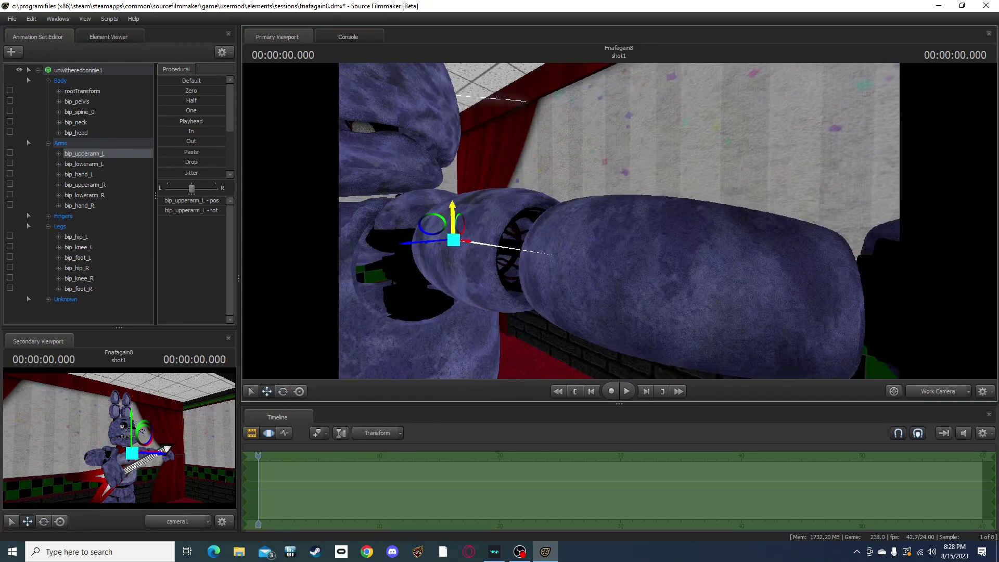
{"action": "key", "text": "e"}
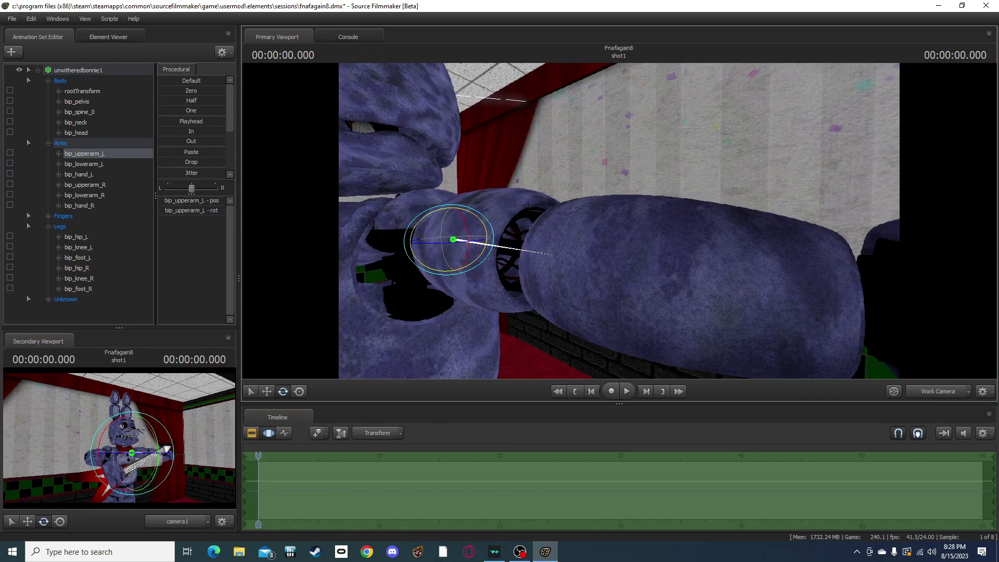
{"action": "left_click_drag", "start_coordinate": [459, 213], "coordinate": [466, 226]}
{"action": "mouse_move", "coordinate": [562, 224]}
{"action": "left_mouse_down"}
{"action": "mouse_move", "coordinate": [588, 226]}
{"action": "mouse_move", "coordinate": [552, 231]}
{"action": "left_mouse_up"}
Step: Bend Bonnie's bip_lowerarm_L bone forward toward the guitar neck
{"action": "key", "text": "s"}
{"action": "key", "text": "ctrl"}
{"action": "left_click", "coordinate": [650, 234], "text": "ctrl"}
{"action": "left_click_drag", "start_coordinate": [635, 246], "coordinate": [589, 225]}
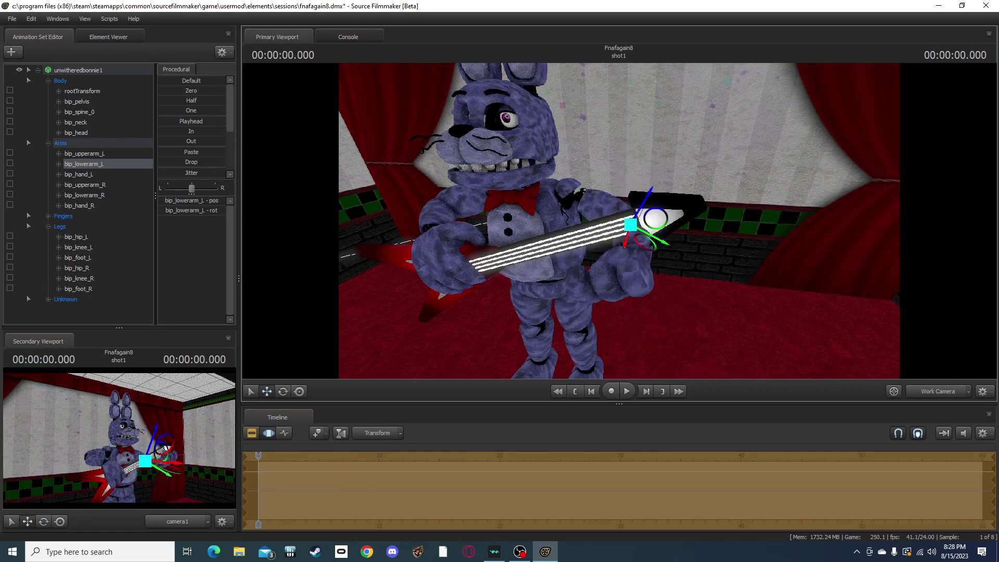
Step: Adjust Bonnie's bip_upperarm_L and bip_hand_L rotations so his left hand holds the guitar neck
{"action": "left_click", "coordinate": [580, 198], "text": "ctrl"}
{"action": "mouse_move", "coordinate": [584, 216]}
{"action": "left_mouse_down"}
{"action": "mouse_move", "coordinate": [566, 211]}
{"action": "mouse_move", "coordinate": [602, 217]}
{"action": "left_mouse_up"}
{"action": "left_click", "coordinate": [598, 255], "text": "ctrl"}
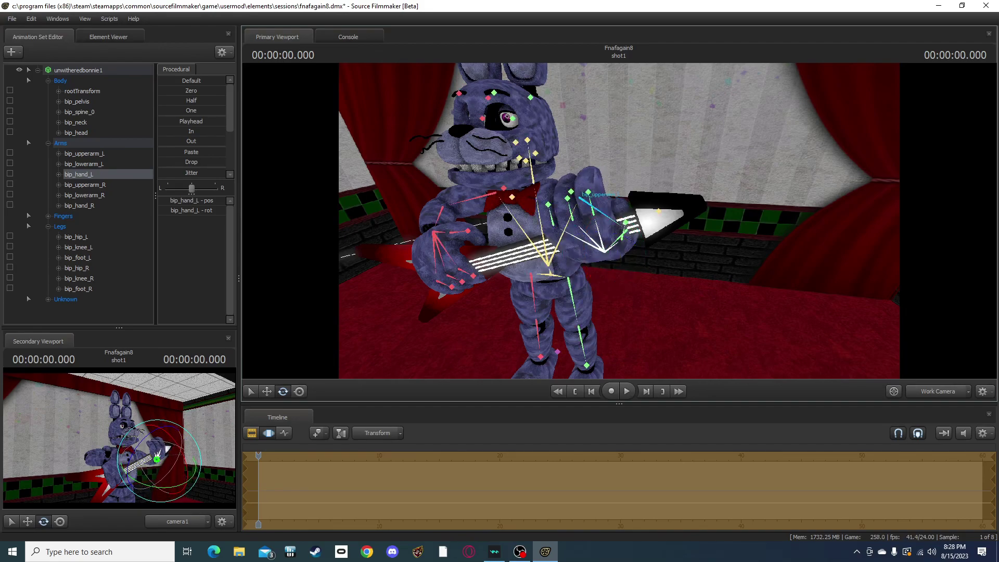
{"action": "left_click", "coordinate": [585, 194], "text": "ctrl"}
{"action": "key", "text": "e"}
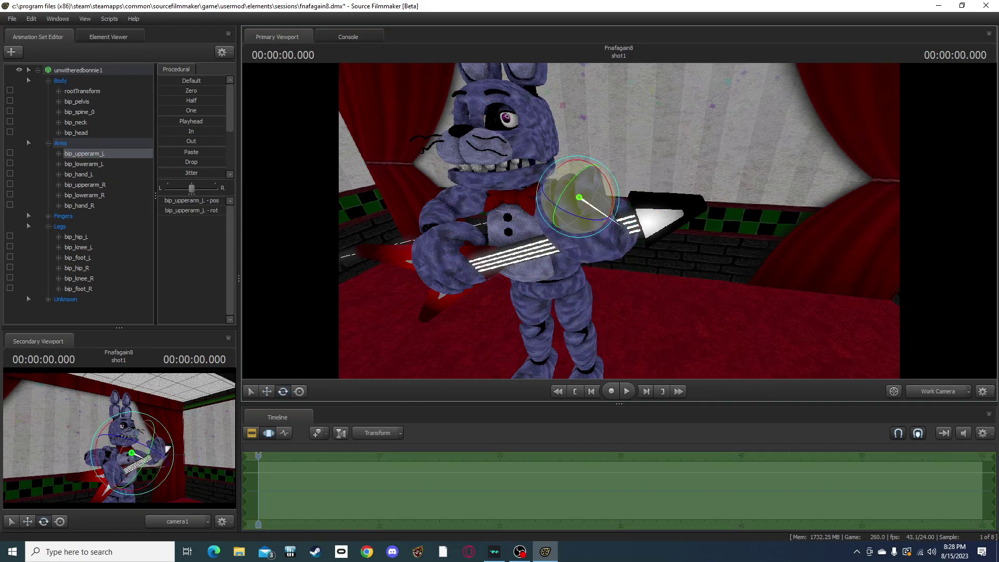
{"action": "mouse_move", "coordinate": [585, 191]}
{"action": "left_mouse_down"}
{"action": "mouse_move", "coordinate": [582, 200]}
{"action": "mouse_move", "coordinate": [509, 203]}
{"action": "mouse_move", "coordinate": [583, 206]}
{"action": "left_mouse_up"}
Step: Narrow the side panels slightly and move camera1 closer so it frames Bonnie's head and upper body
{"action": "key", "text": "s"}
{"action": "key", "text": "d"}
{"action": "key", "text": "a"}
{"action": "key", "text": "s"}
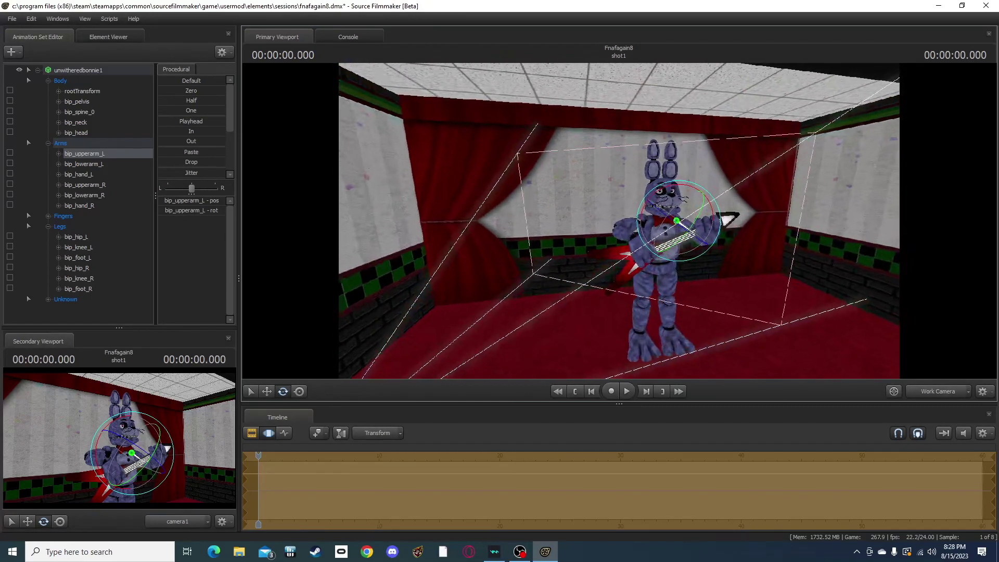
{"action": "mouse_move", "coordinate": [239, 278]}
{"action": "left_mouse_down"}
{"action": "mouse_move", "coordinate": [218, 278]}
{"action": "mouse_move", "coordinate": [233, 279]}
{"action": "left_mouse_up"}
{"action": "key", "text": "w"}
{"action": "left_click_drag", "start_coordinate": [115, 440], "coordinate": [98, 424]}
{"action": "key", "text": "w"}
{"action": "key", "text": "d"}
{"action": "key", "text": "s"}
{"action": "left_click_drag", "start_coordinate": [616, 221], "coordinate": [635, 192]}
{"action": "key", "text": "w"}
{"action": "mouse_move", "coordinate": [116, 438]}
{"action": "left_mouse_down"}
{"action": "mouse_move", "coordinate": [111, 449]}
{"action": "mouse_move", "coordinate": [113, 440]}
{"action": "left_mouse_up"}
Step: Rotate Bonnie's bip_ear_0_R and bip_ear_1_R bones to tilt his right ear outward and bend its upper half
{"action": "left_click_drag", "start_coordinate": [615, 221], "coordinate": [591, 281]}
{"action": "left_click", "coordinate": [604, 221], "text": "ctrl"}
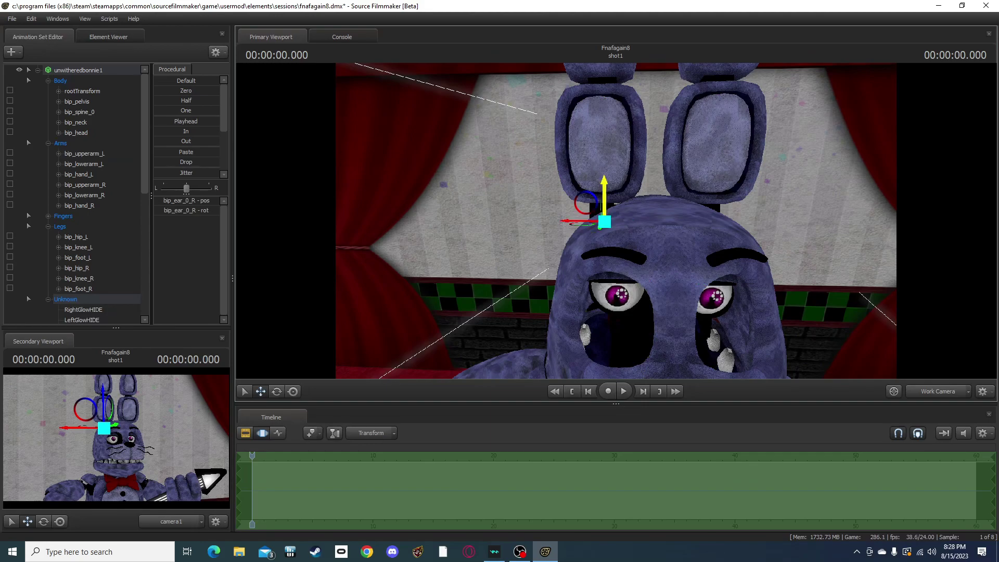
{"action": "key", "text": "e"}
{"action": "mouse_move", "coordinate": [603, 185]}
{"action": "left_mouse_down"}
{"action": "mouse_move", "coordinate": [600, 198]}
{"action": "mouse_move", "coordinate": [586, 192]}
{"action": "mouse_move", "coordinate": [598, 196]}
{"action": "left_mouse_up"}
{"action": "left_click", "coordinate": [583, 86], "text": "ctrl"}
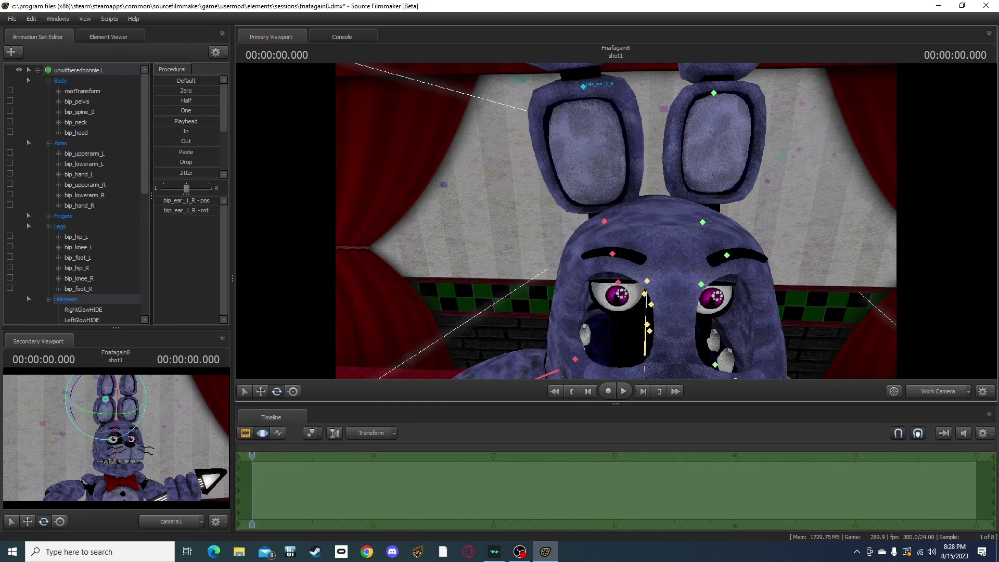
{"action": "mouse_move", "coordinate": [578, 80]}
{"action": "left_mouse_down"}
{"action": "mouse_move", "coordinate": [586, 119]}
{"action": "mouse_move", "coordinate": [581, 87]}
{"action": "left_mouse_up"}
Step: Rotate Bonnie's bip_ear_0_L and bip_ear_1_L bones to tilt his left ear and bend its upper half
{"action": "left_click_drag", "start_coordinate": [616, 221], "coordinate": [655, 207]}
{"action": "left_click", "coordinate": [597, 245]}
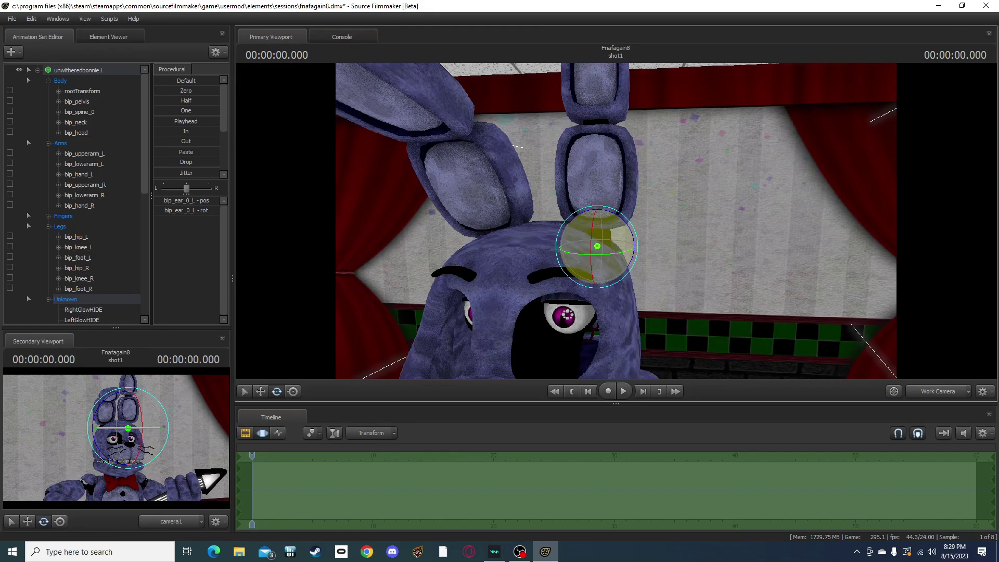
{"action": "mouse_move", "coordinate": [606, 238]}
{"action": "left_mouse_down"}
{"action": "mouse_move", "coordinate": [617, 228]}
{"action": "mouse_move", "coordinate": [585, 248]}
{"action": "left_mouse_up"}
{"action": "left_click", "coordinate": [602, 124]}
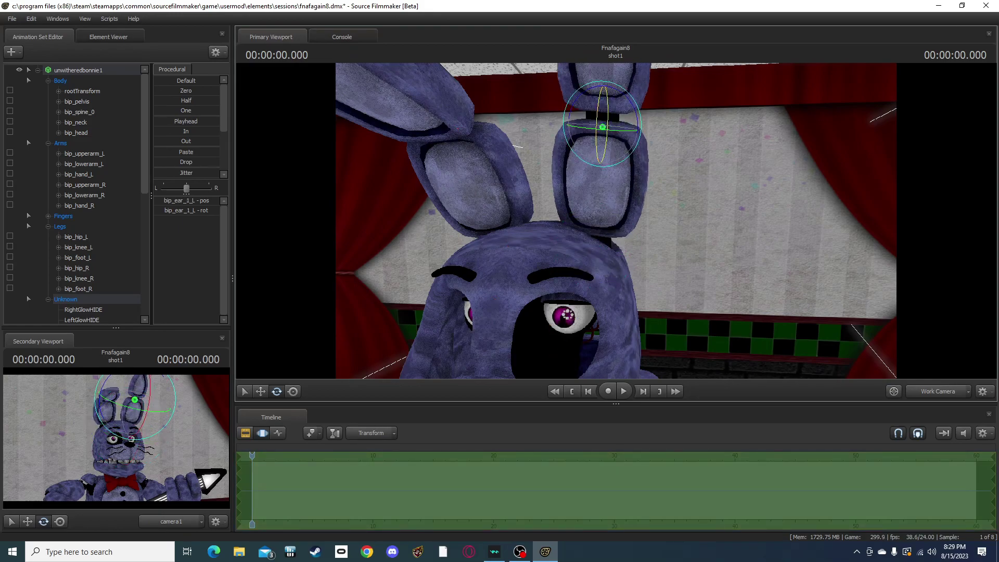
{"action": "left_click_drag", "start_coordinate": [601, 125], "coordinate": [585, 132]}
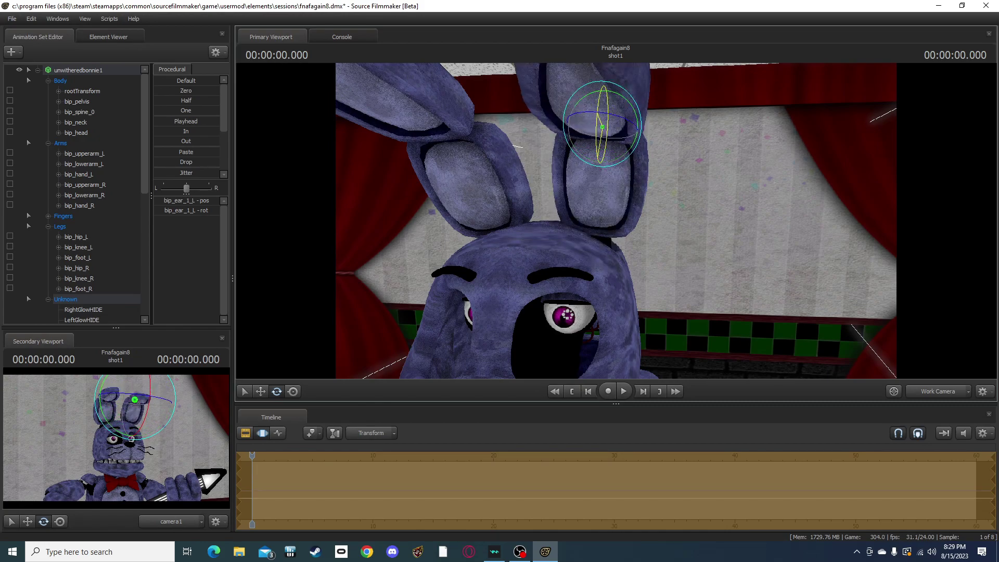
Step: Try rotating Bonnie's bip_eyelid_1_L bone
{"action": "left_click_drag", "start_coordinate": [587, 229], "coordinate": [561, 235]}
{"action": "key", "text": "s"}
{"action": "key", "text": "w"}
{"action": "key", "text": "s"}
{"action": "scroll", "coordinate": [77, 194], "scroll_direction": "down", "scroll_amount": 7}
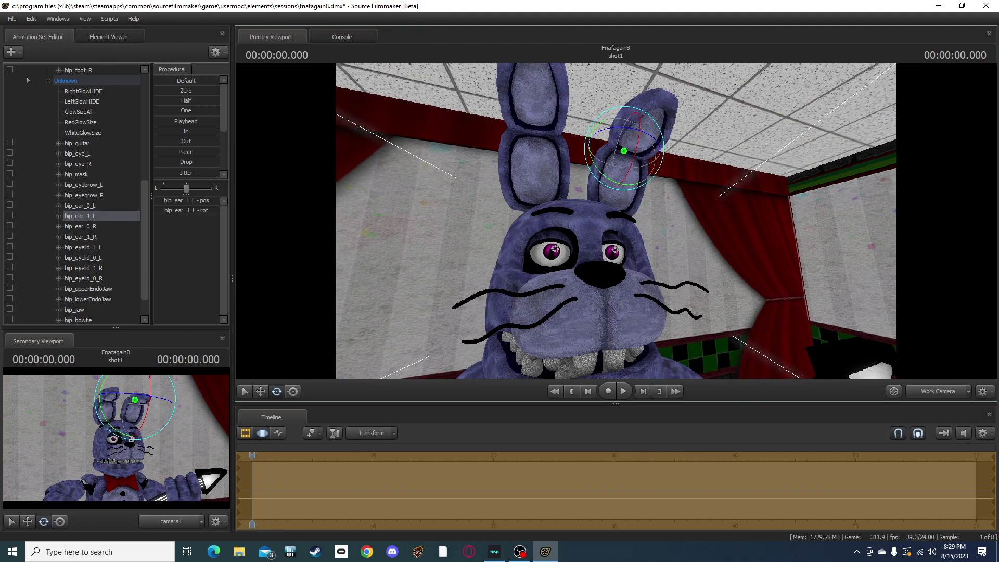
{"action": "left_click", "coordinate": [82, 247]}
{"action": "left_click_drag", "start_coordinate": [607, 253], "coordinate": [613, 249]}
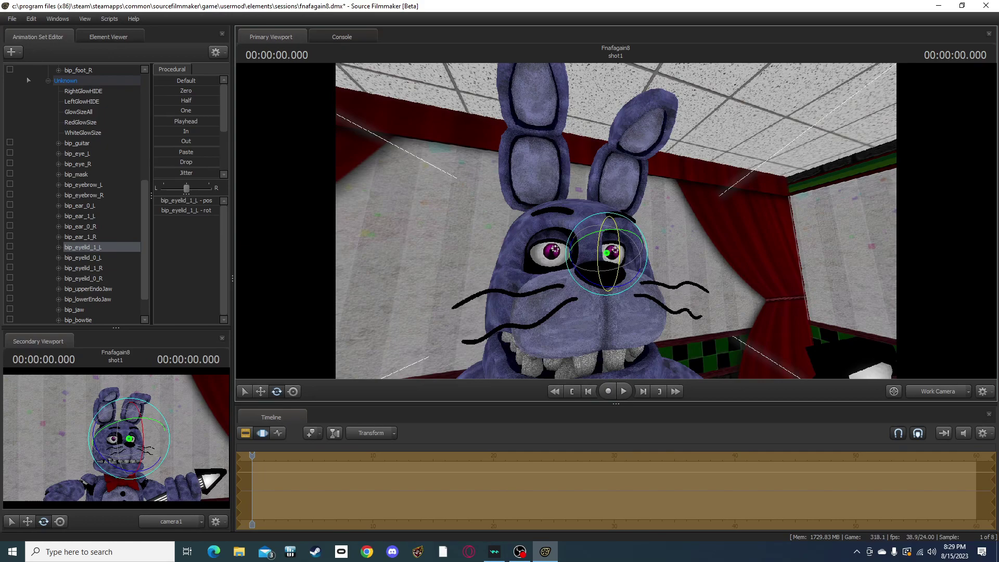
{"action": "key", "text": "ctrl+z"}
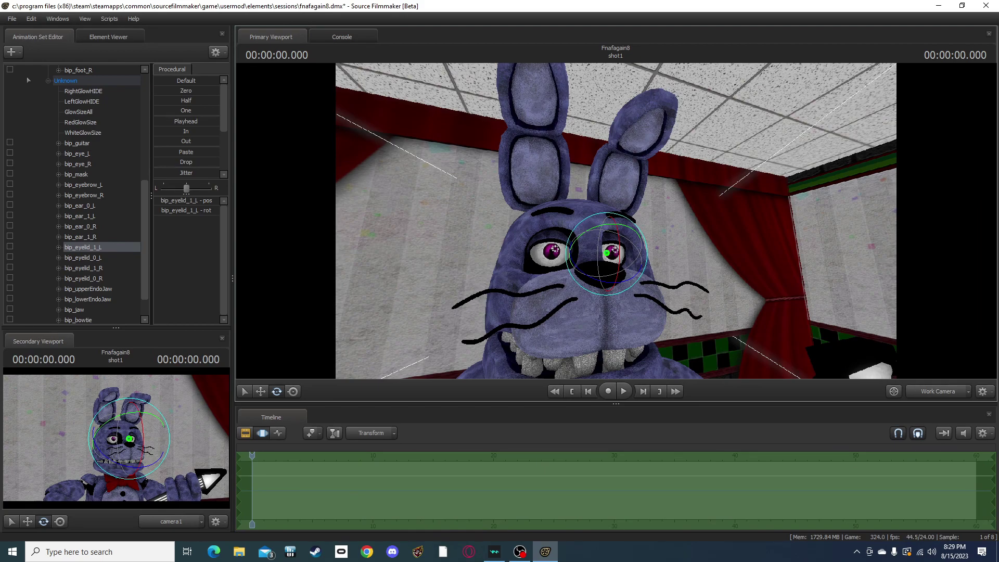
Step: Select bip_eyelid_0_L and bip_eyelid_0_R together and rotate both of Bonnie's eyelids
{"action": "left_click", "coordinate": [83, 257]}
{"action": "left_click", "coordinate": [83, 278], "text": "shift"}
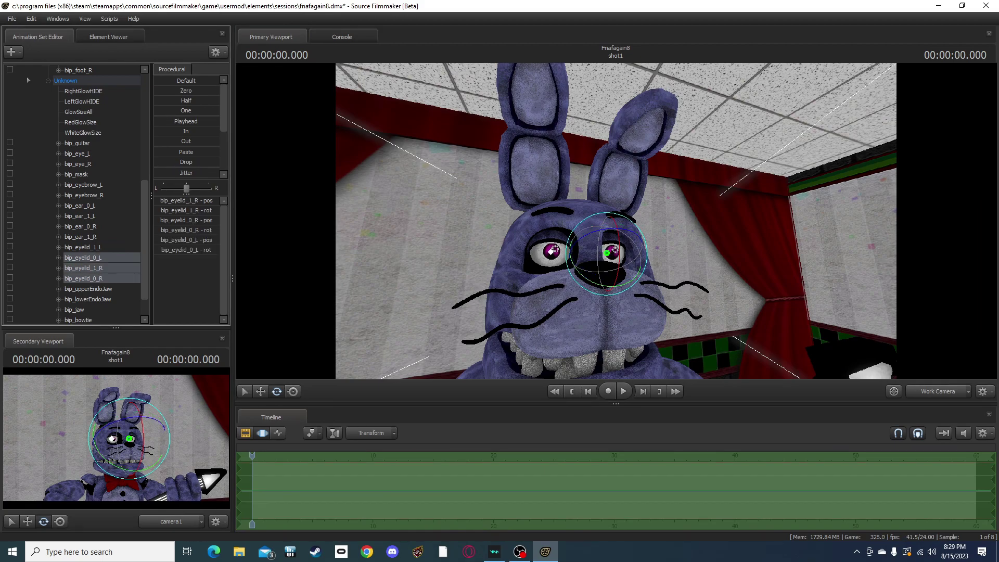
{"action": "left_click", "coordinate": [83, 258]}
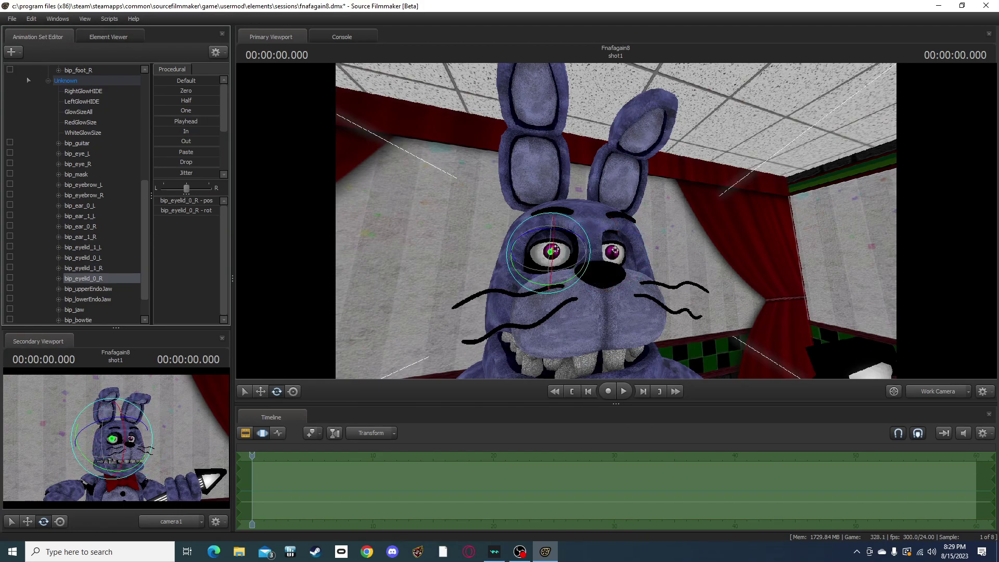
{"action": "left_click", "coordinate": [83, 278], "text": "ctrl"}
{"action": "left_click", "coordinate": [58, 258]}
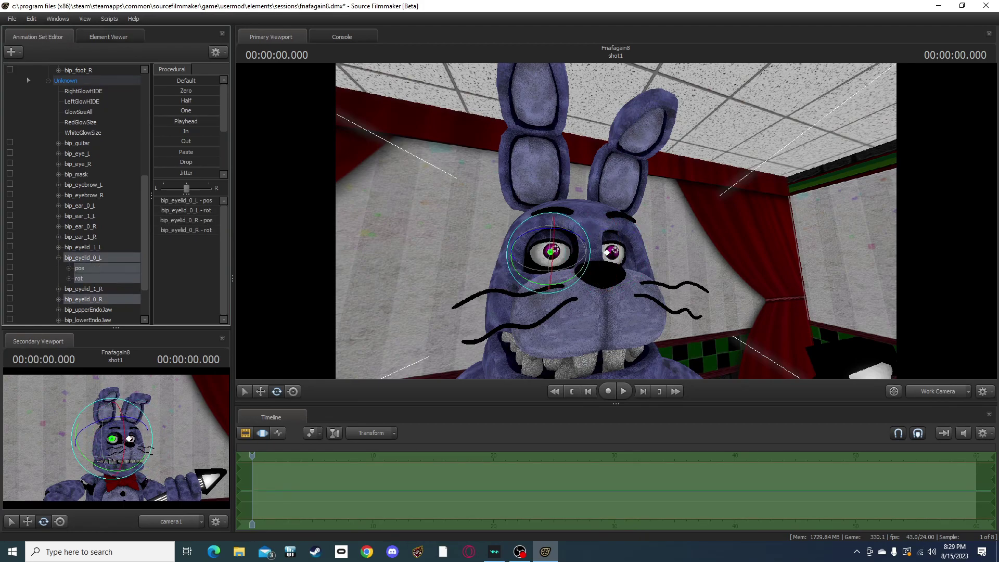
{"action": "left_click", "coordinate": [58, 299]}
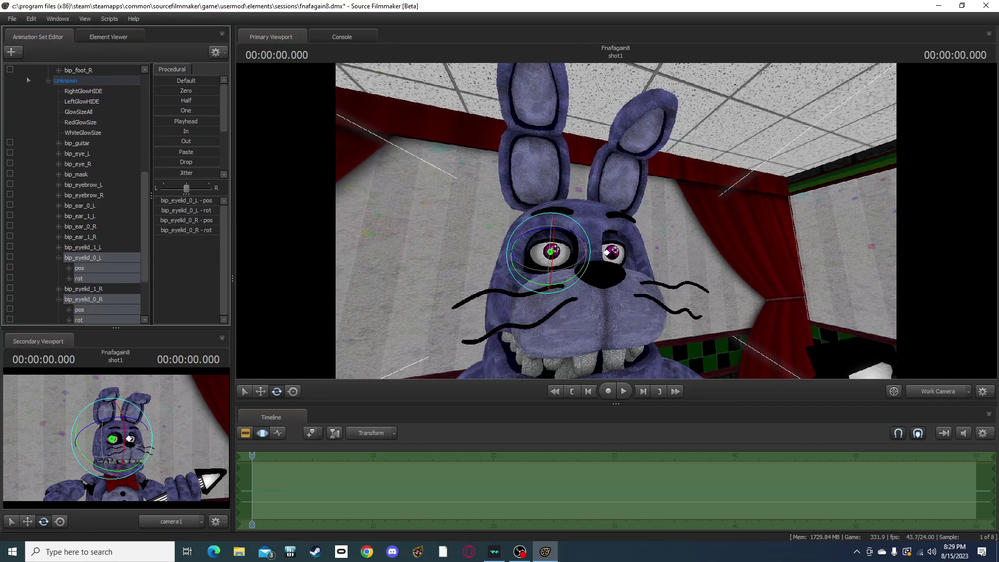
{"action": "scroll", "coordinate": [76, 195], "scroll_direction": "down", "scroll_amount": 1}
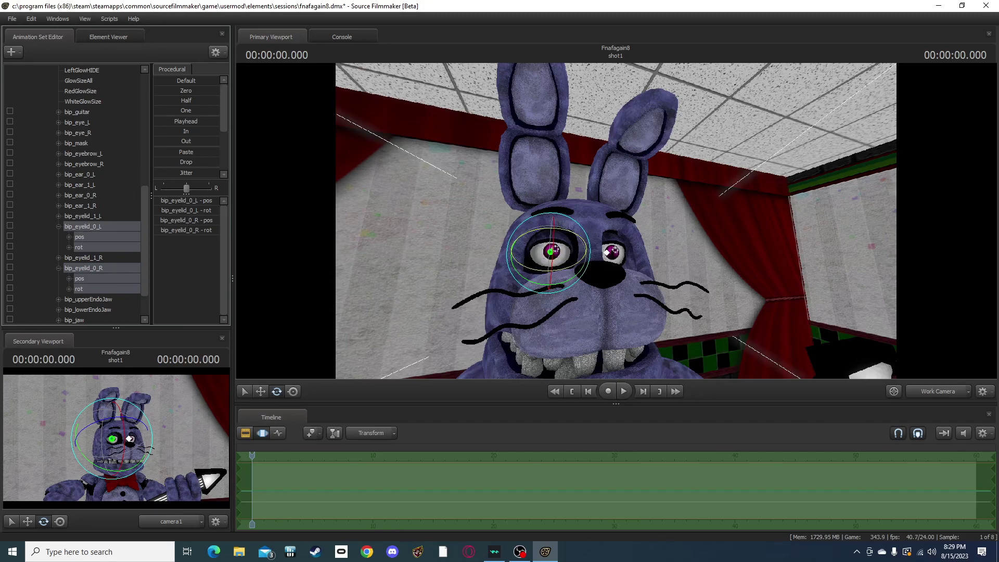
{"action": "left_click_drag", "start_coordinate": [551, 234], "coordinate": [646, 230]}
{"action": "left_click_drag", "start_coordinate": [575, 203], "coordinate": [558, 194]}
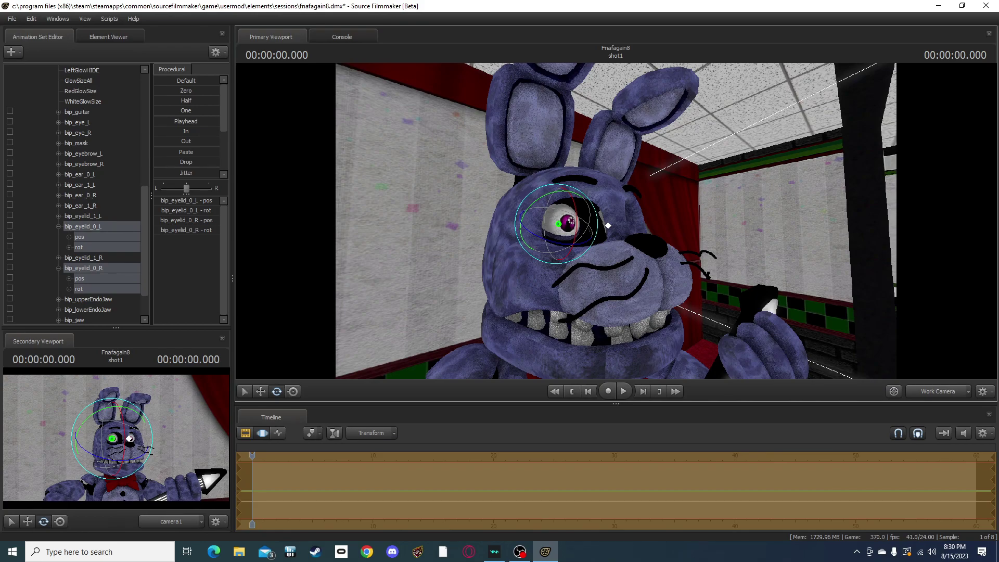
Step: Refine the rotation of both bip_eyelid_0 bones with bip_eyelid_0_L as the primary control, and select bip_eyelid_1_R
{"action": "left_click", "coordinate": [608, 226]}
{"action": "left_click_drag", "start_coordinate": [632, 207], "coordinate": [551, 214]}
{"action": "key", "text": "d"}
{"action": "key", "text": "w"}
{"action": "key", "text": "s"}
{"action": "key", "text": "w"}
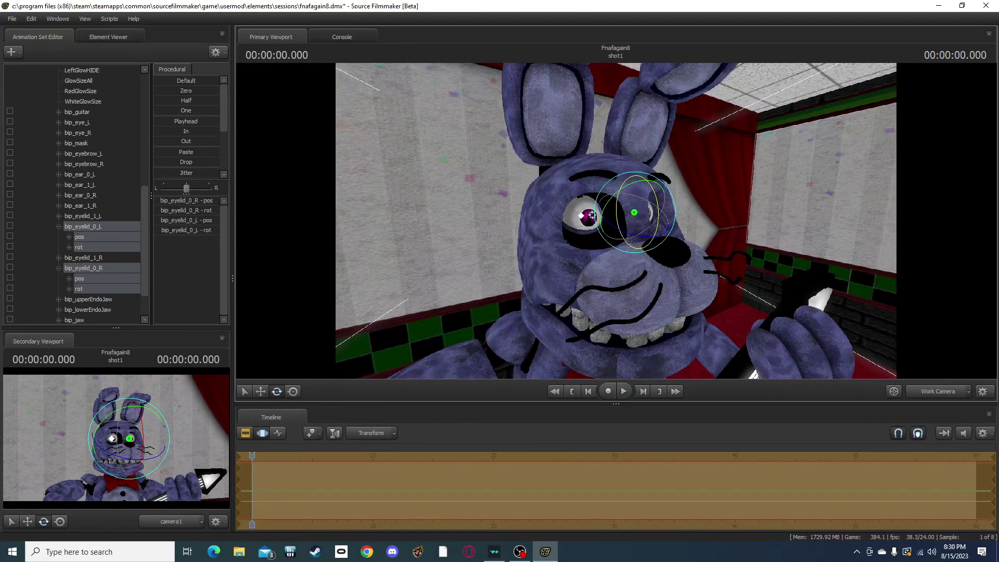
{"action": "left_click_drag", "start_coordinate": [658, 208], "coordinate": [644, 190]}
{"action": "key", "text": "s"}
{"action": "key", "text": "w"}
{"action": "key", "text": "s"}
{"action": "key", "text": "w"}
{"action": "left_click", "coordinate": [536, 235]}
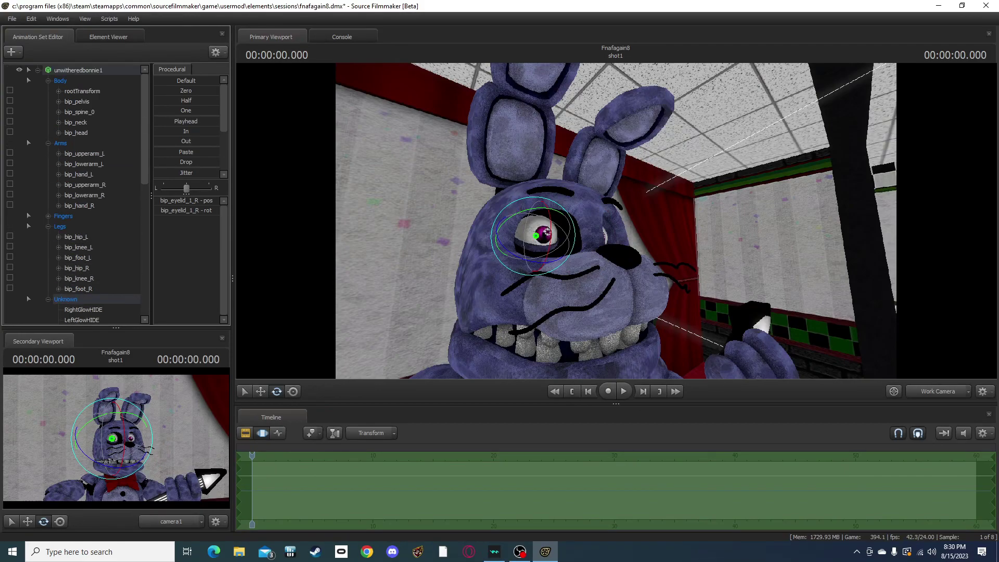
Step: Try rotating Bonnie's bip_jaw bone to change his mouth opening
{"action": "left_click", "coordinate": [37, 70]}
{"action": "left_click", "coordinate": [76, 135]}
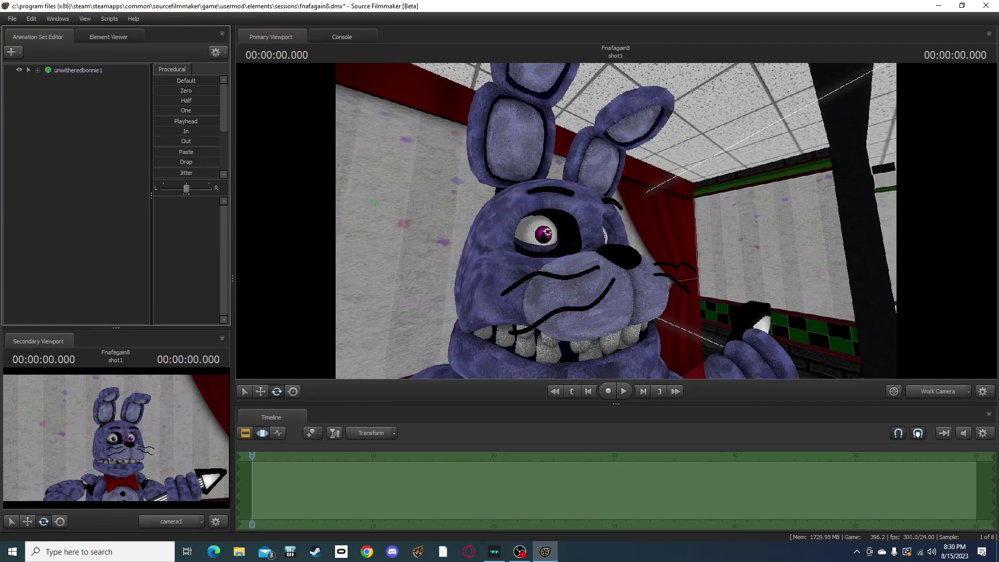
{"action": "left_click_drag", "start_coordinate": [616, 221], "coordinate": [608, 206]}
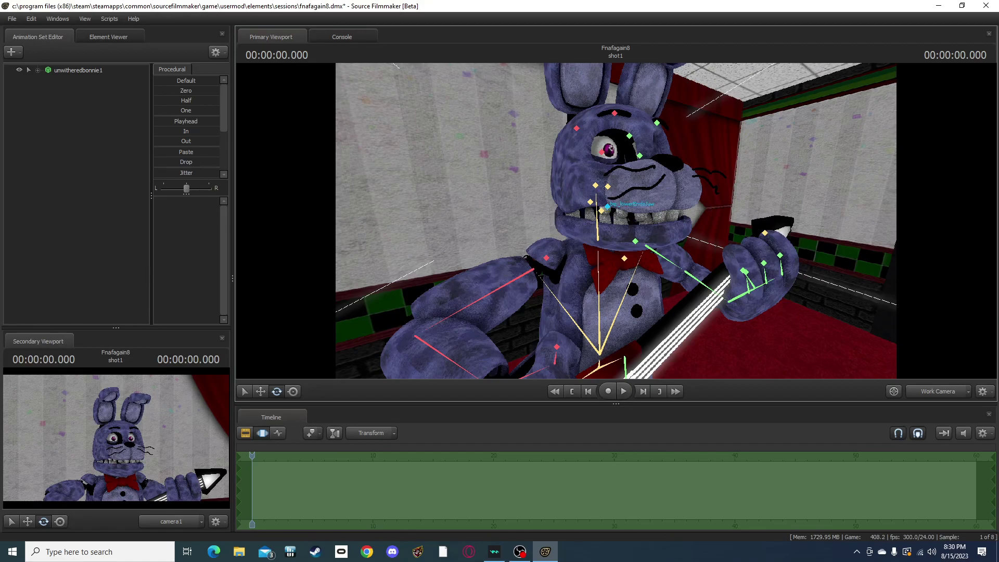
{"action": "left_click", "coordinate": [602, 210]}
{"action": "left_click_drag", "start_coordinate": [620, 221], "coordinate": [616, 242]}
{"action": "key", "text": "ctrl+z"}
{"action": "key", "text": "d"}
{"action": "key", "text": "s"}
{"action": "key", "text": "w"}
{"action": "key", "text": "a"}
{"action": "key", "text": "s"}
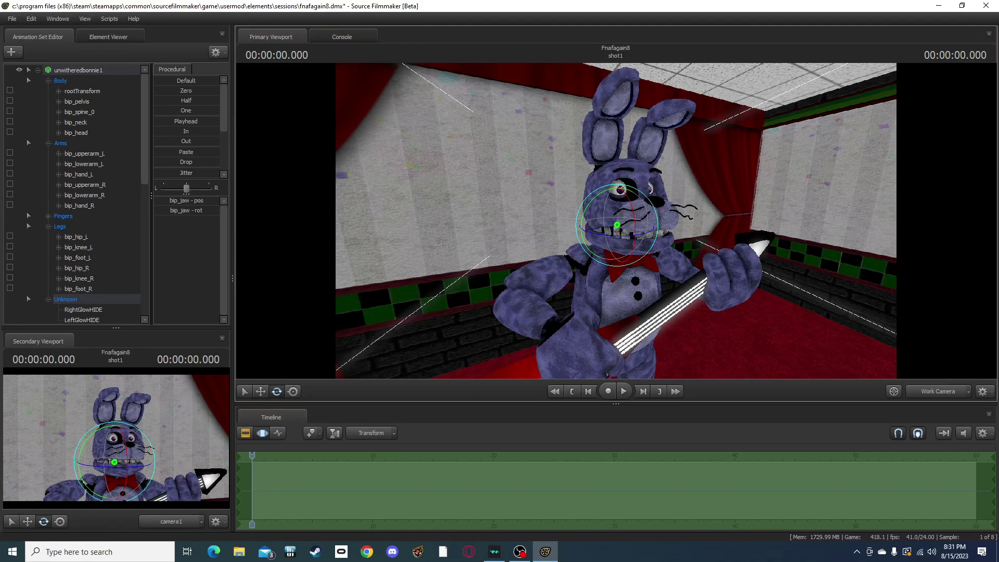
Step: Switch the timeline to the Graph Editor and select Bonnie's bip_neck bone for animation
{"action": "key", "text": "ctrl+F3"}
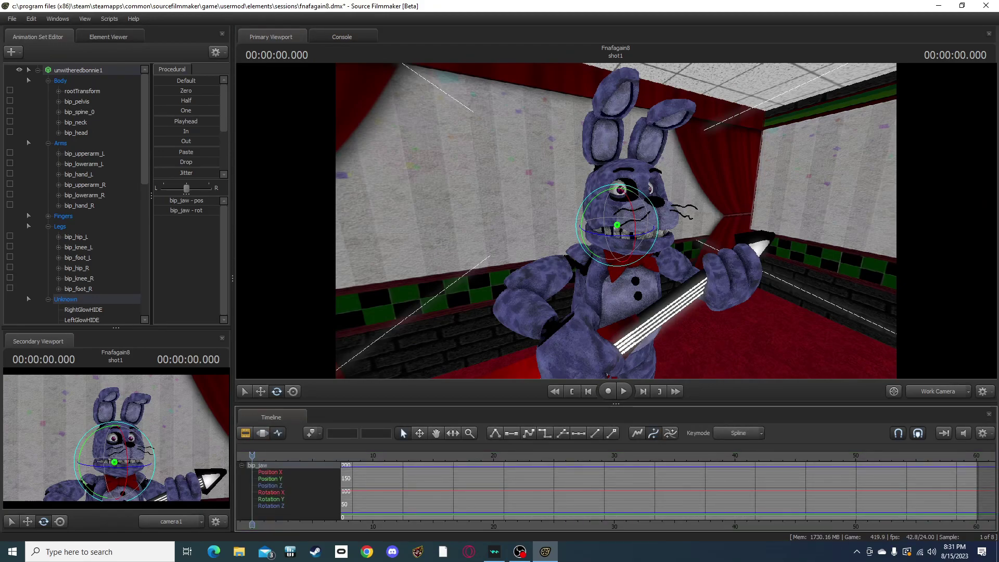
{"action": "key", "text": "w"}
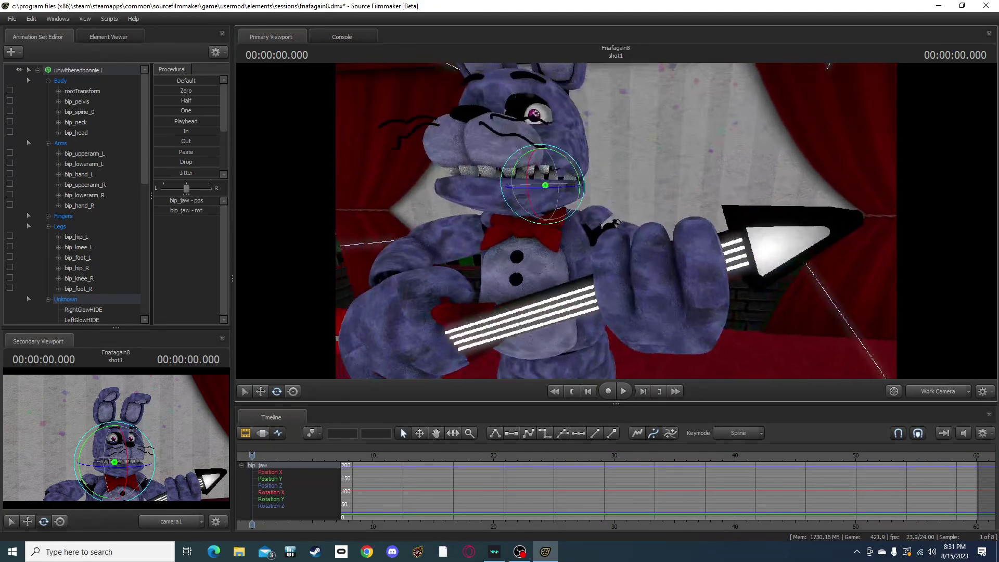
{"action": "left_click", "coordinate": [557, 202], "text": "ctrl"}
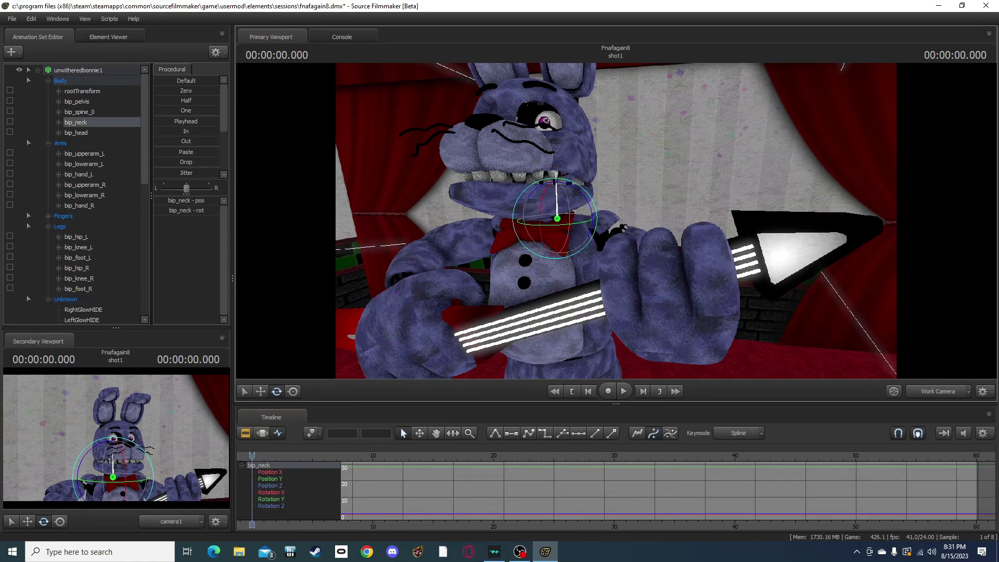
Step: Try turning Bonnie's head by rotating bip_neck with the playhead at 00:00:01.291
{"action": "key", "text": "space"}
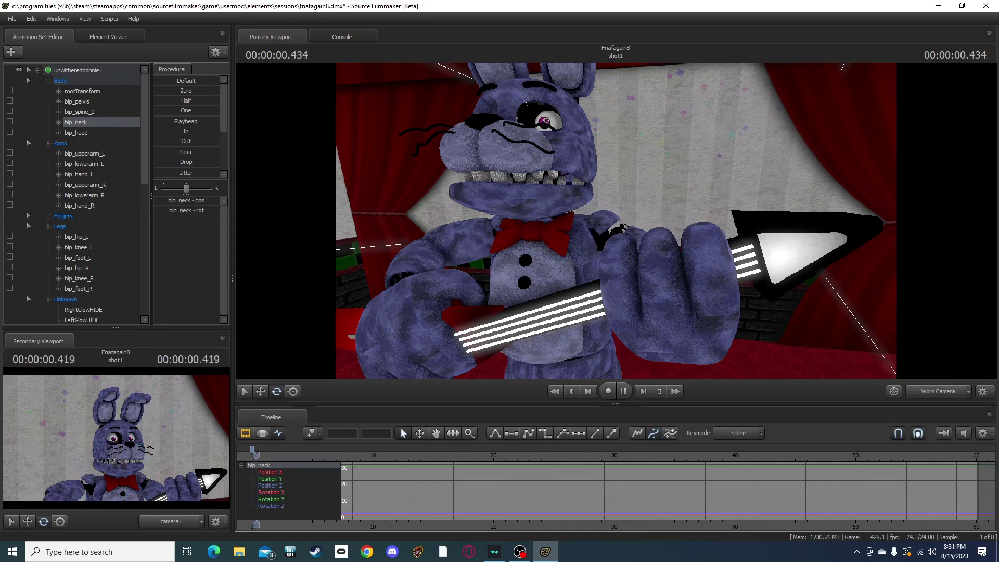
{"action": "key", "text": "space"}
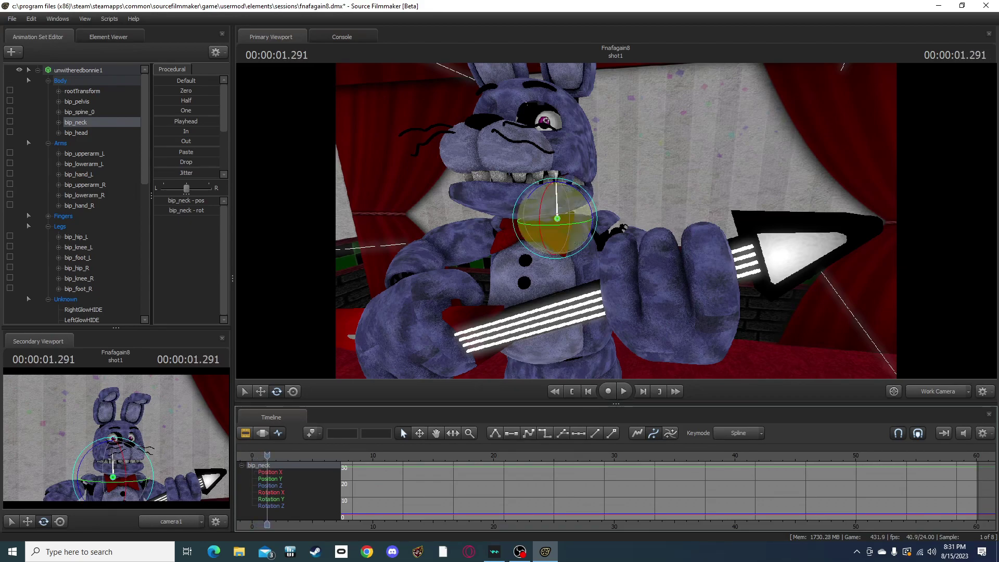
{"action": "left_click_drag", "start_coordinate": [537, 224], "coordinate": [578, 223]}
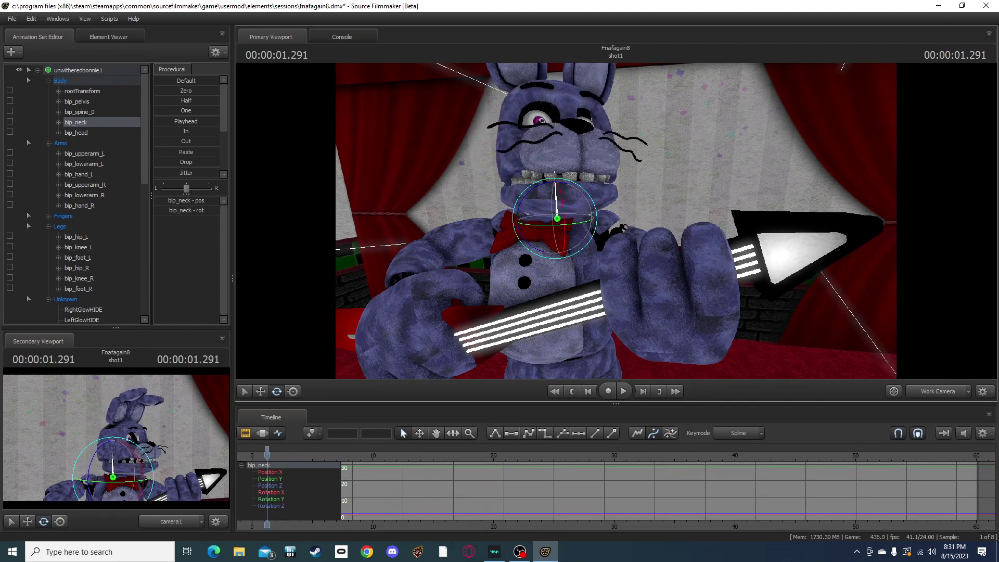
{"action": "left_click_drag", "start_coordinate": [266, 455], "coordinate": [252, 455]}
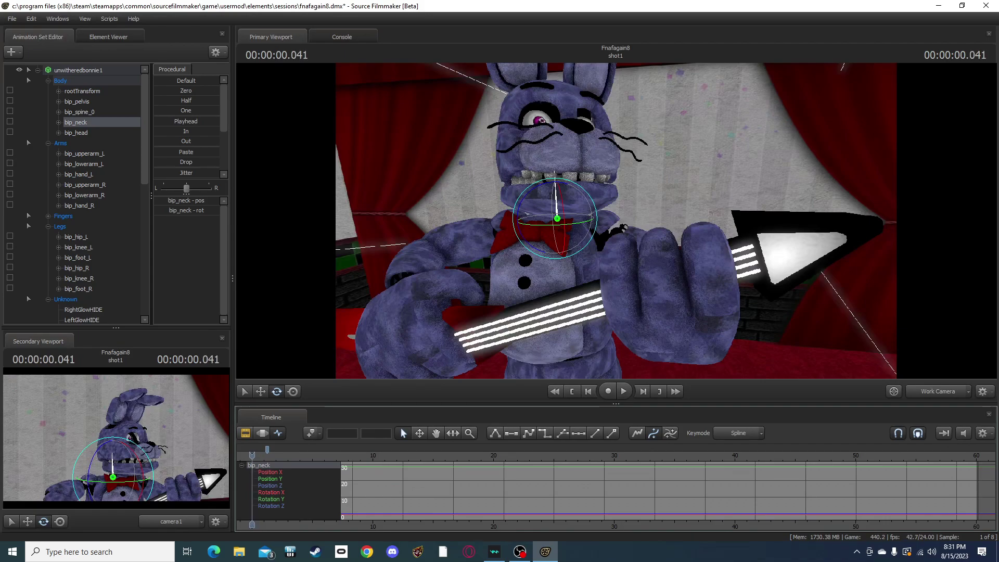
{"action": "left_click", "coordinate": [267, 450]}
{"action": "right_click", "coordinate": [267, 450]}
{"action": "left_click", "coordinate": [289, 386]}
{"action": "key", "text": "space"}
{"action": "key", "text": "space"}
{"action": "key", "text": "ctrl+z"}
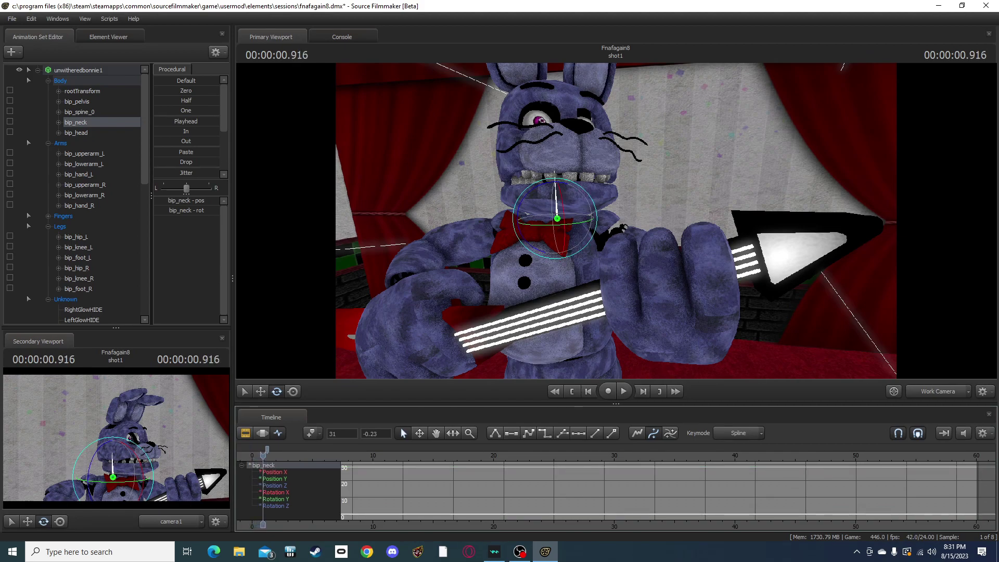
{"action": "left_click", "coordinate": [267, 453]}
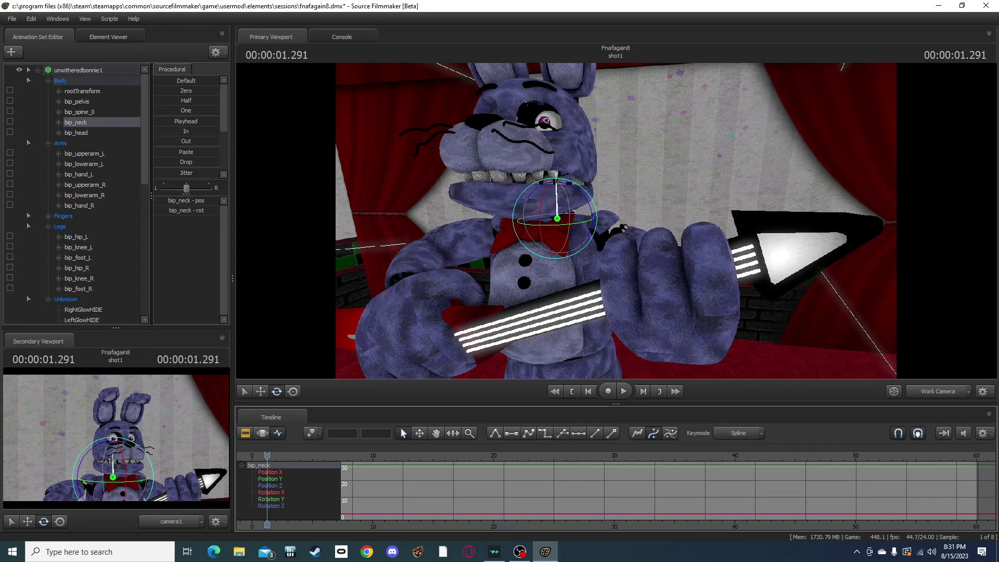
Step: Key bip_neck's starting pose at the beginning and slightly over one second in, and advance the playhead to 00:00:02.500
{"action": "left_click_drag", "start_coordinate": [266, 456], "coordinate": [253, 455]}
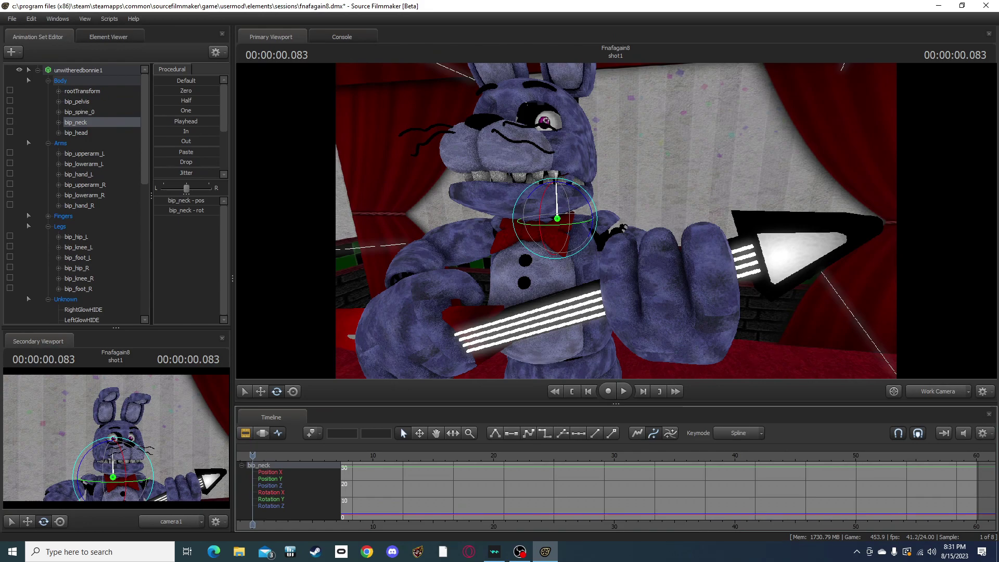
{"action": "left_click_drag", "start_coordinate": [617, 172], "coordinate": [563, 153]}
{"action": "left_click", "coordinate": [253, 455]}
{"action": "left_click_drag", "start_coordinate": [615, 221], "coordinate": [640, 265]}
{"action": "key", "text": "s"}
{"action": "key", "text": "space"}
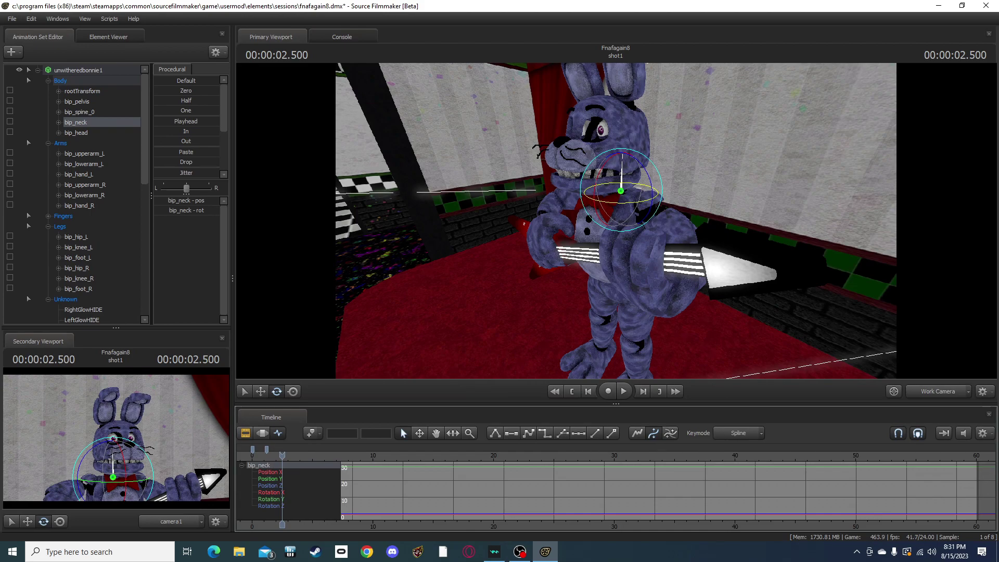
Step: Rotate bip_neck at 00:00:02.500 to turn Bonnie's head toward the guitar's headstock
{"action": "left_click_drag", "start_coordinate": [604, 202], "coordinate": [625, 203]}
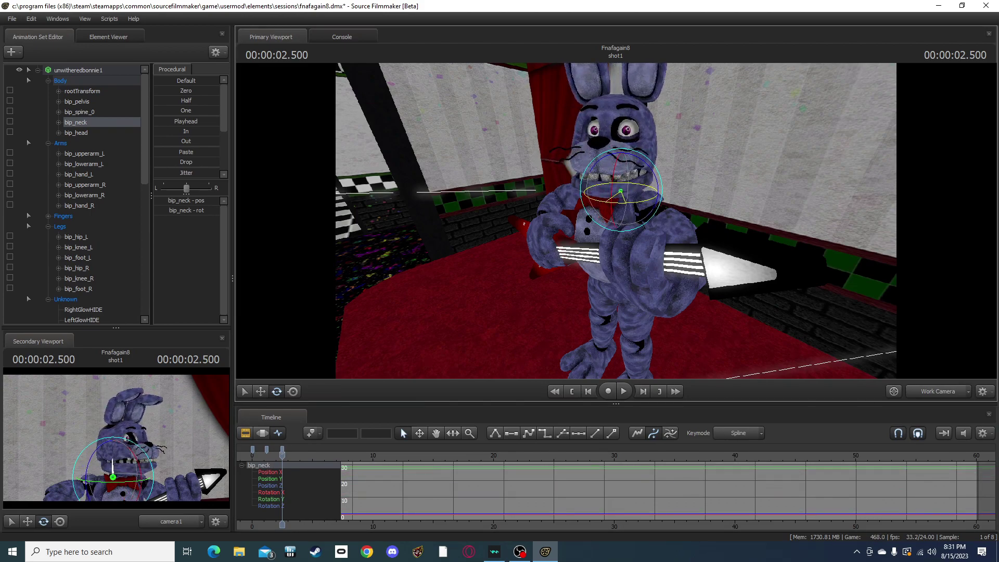
{"action": "left_click_drag", "start_coordinate": [624, 249], "coordinate": [631, 238]}
{"action": "key", "text": "w"}
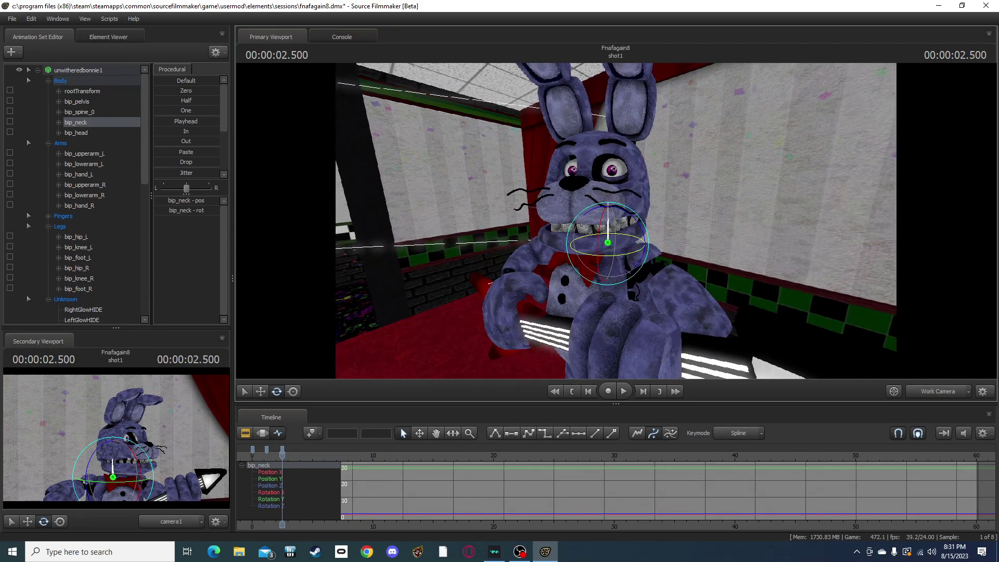
Step: Add small bip_neck rotation changes at 00:00:02.625, 00:00:02.750 and 00:00:02.916 so the head settles after turning
{"action": "key", "text": "space"}
{"action": "key", "text": "space"}
{"action": "key", "text": "space"}
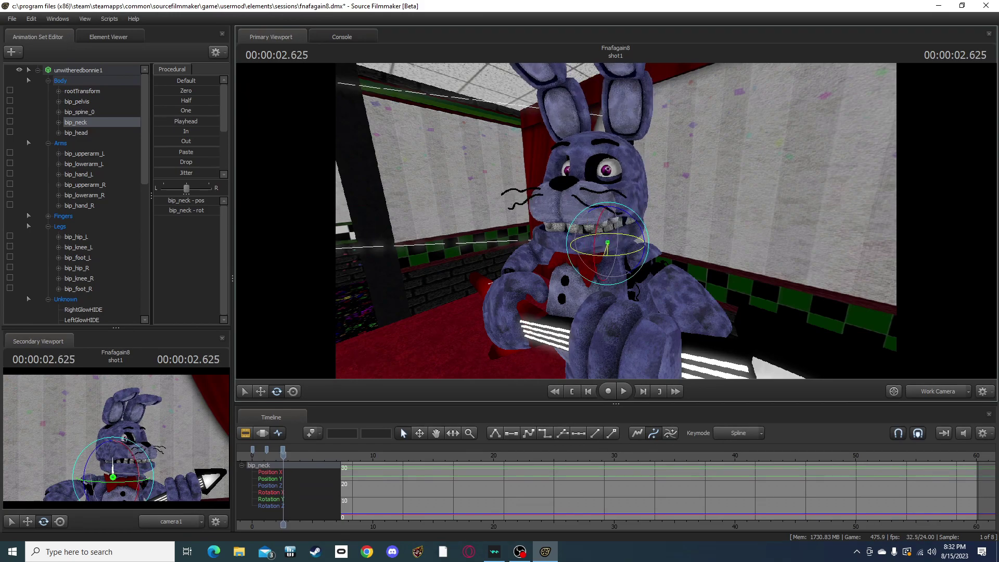
{"action": "key", "text": "space"}
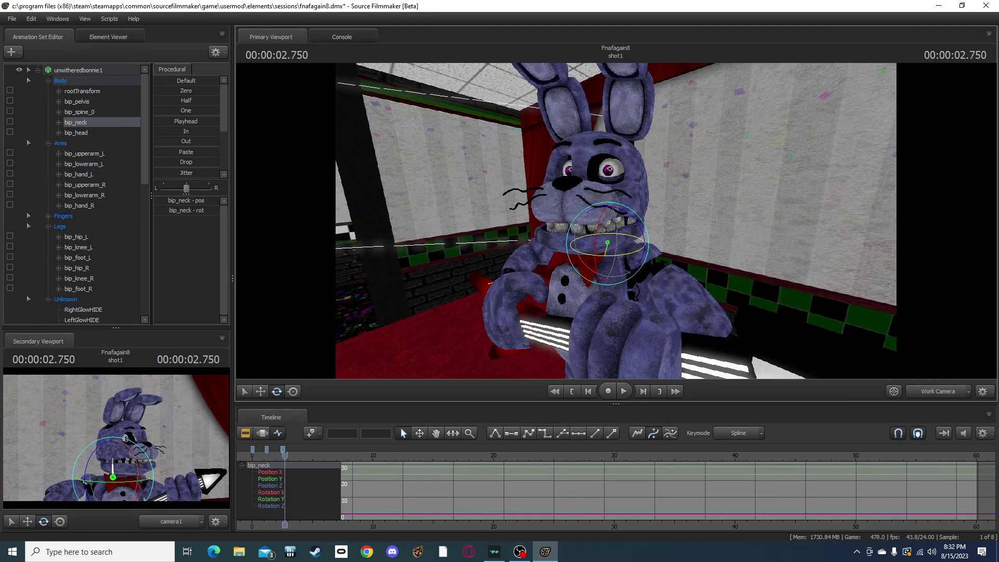
{"action": "key", "text": "space"}
{"action": "key", "text": "space"}
{"action": "key", "text": "space"}
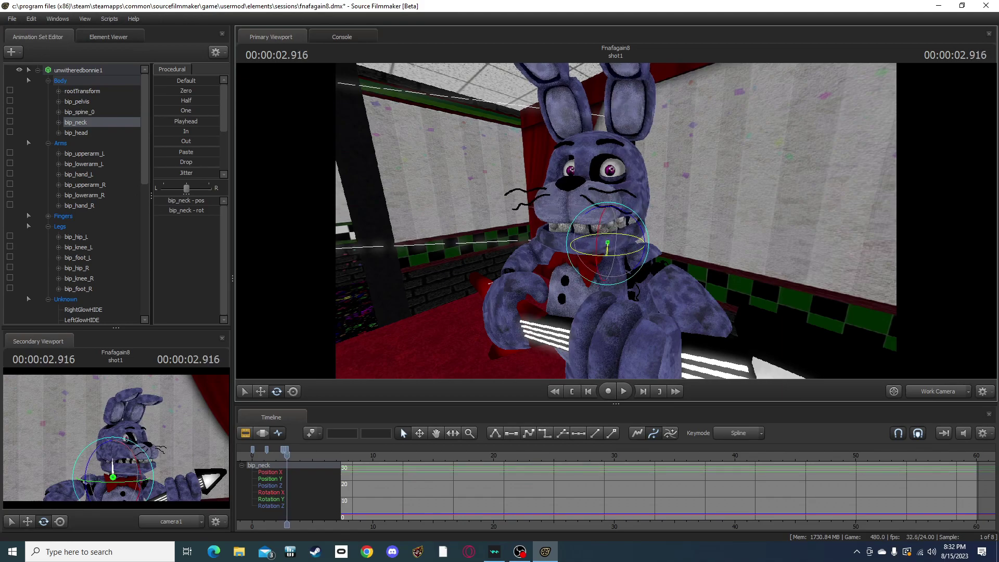
Step: Play back the neck animation from the start to check Bonnie's head turn and its settling motion
{"action": "key", "text": "space"}
{"action": "key", "text": "space"}
{"action": "key", "text": "space"}
{"action": "key", "text": "space"}
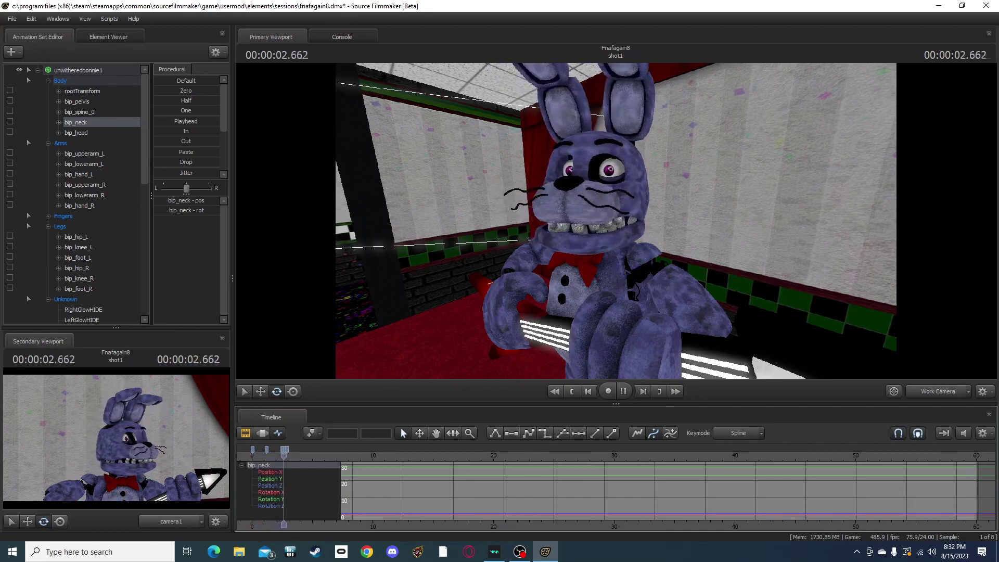
{"action": "key", "text": "space"}
{"action": "left_click_drag", "start_coordinate": [297, 455], "coordinate": [295, 456]}
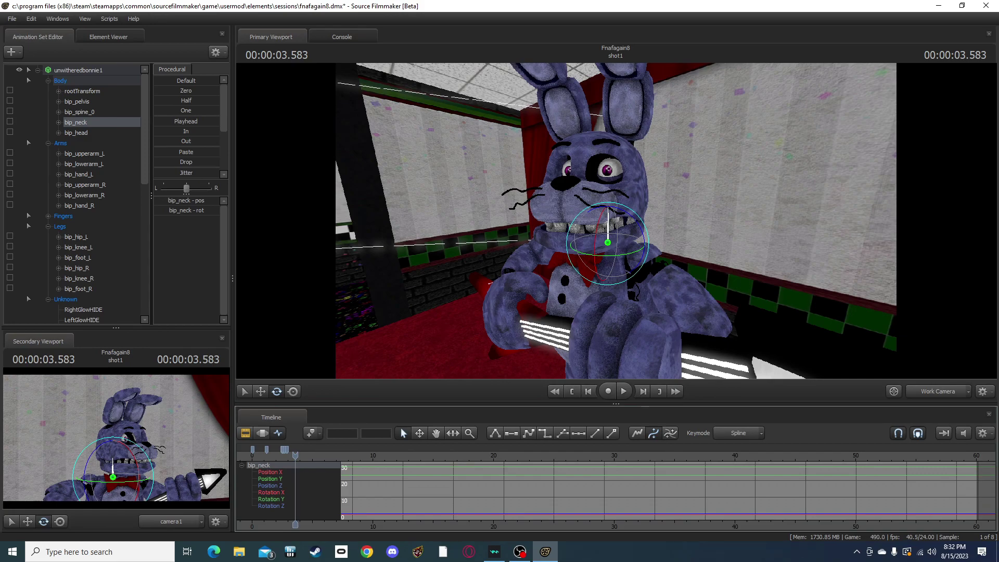
{"action": "key", "text": "Left"}
{"action": "key", "text": "Left"}
{"action": "left_click_drag", "start_coordinate": [294, 455], "coordinate": [252, 455]}
{"action": "key", "text": "space"}
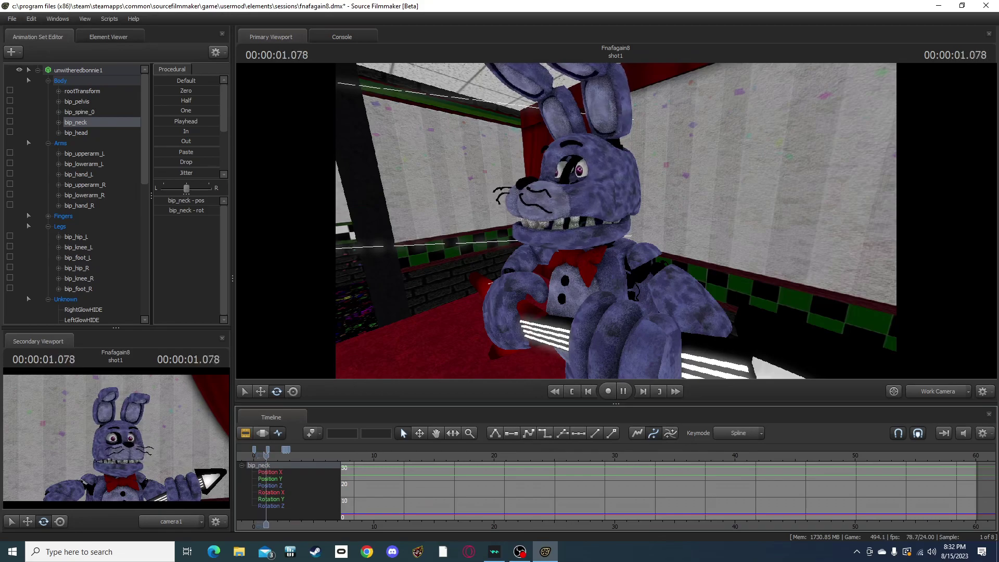
{"action": "key", "text": "space"}
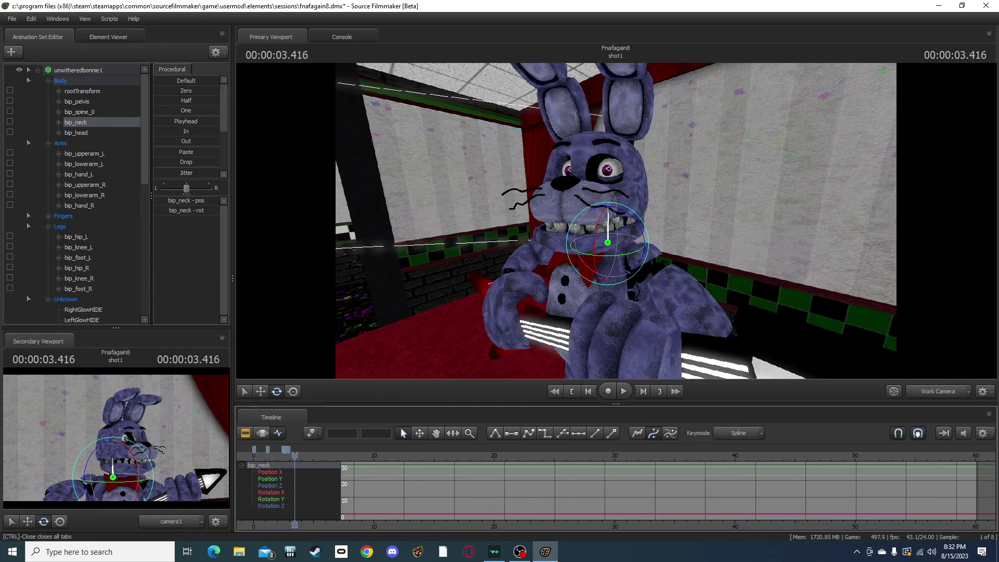
Step: Return the playhead to 00:00:00.000 and select Bonnie's left ear base bone, bip_ear_0_L
{"action": "left_click_drag", "start_coordinate": [295, 455], "coordinate": [253, 455]}
{"action": "left_click_drag", "start_coordinate": [520, 250], "coordinate": [557, 231]}
{"action": "key", "text": "s"}
{"action": "key", "text": "w"}
{"action": "left_click", "coordinate": [629, 259]}
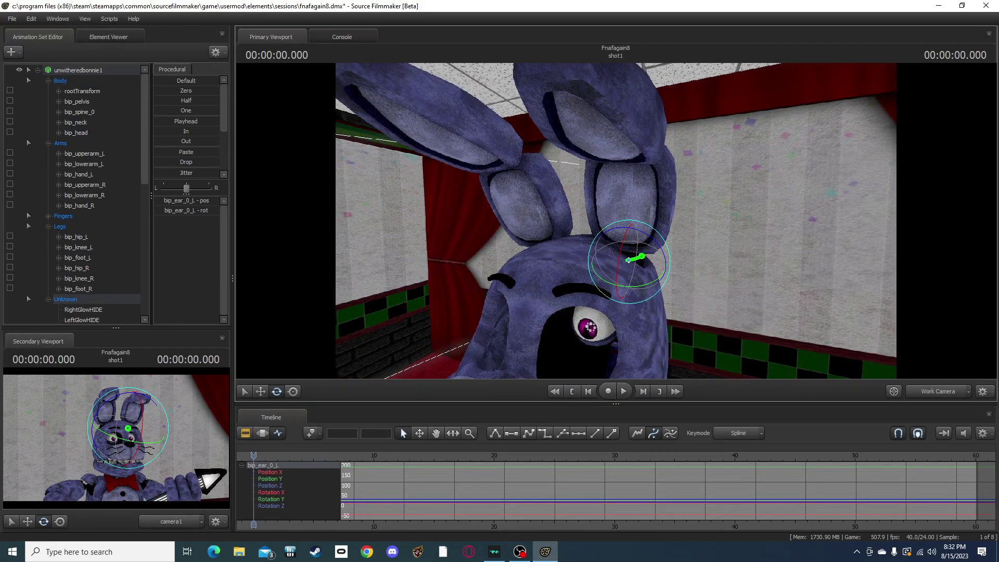
Step: Select bip_ear_0_L and bip_ear_0_R together in the model's Unknown control group
{"action": "scroll", "coordinate": [72, 195], "scroll_direction": "down", "scroll_amount": 2}
{"action": "scroll", "coordinate": [73, 195], "scroll_direction": "up", "scroll_amount": 2}
{"action": "scroll", "coordinate": [77, 195], "scroll_direction": "down", "scroll_amount": 5}
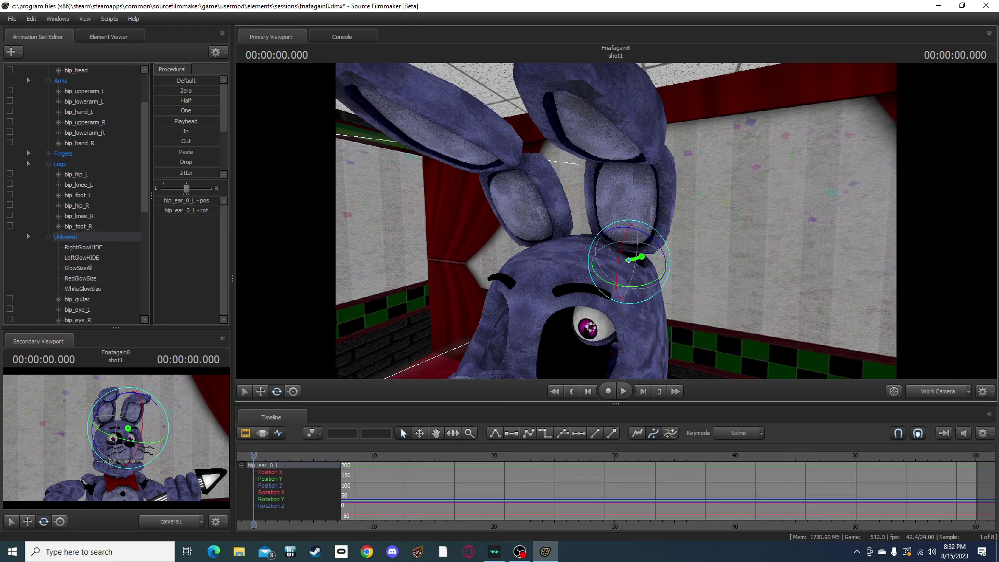
{"action": "scroll", "coordinate": [77, 195], "scroll_direction": "down", "scroll_amount": 1}
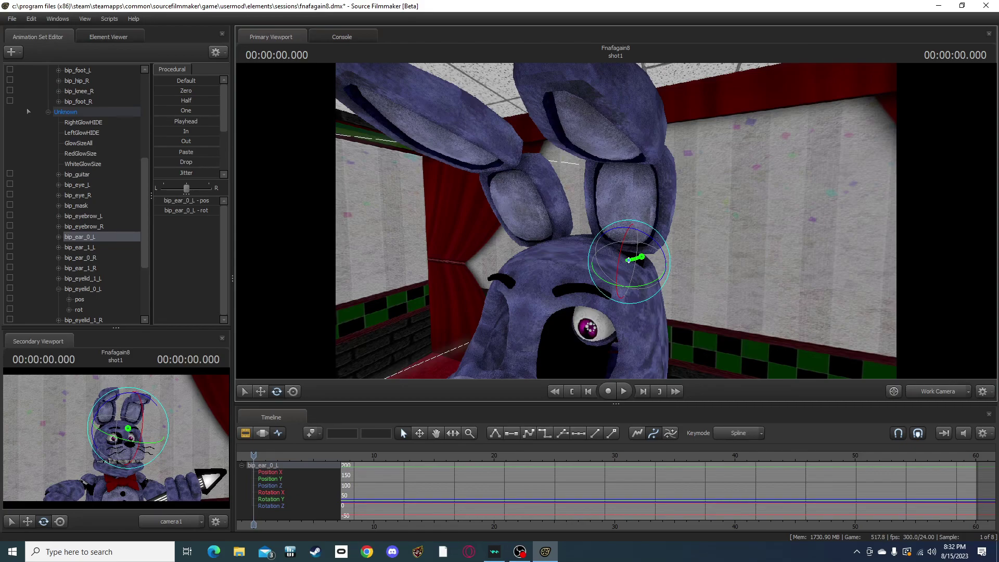
{"action": "key", "text": "ctrl+a"}
{"action": "left_click", "coordinate": [28, 111]}
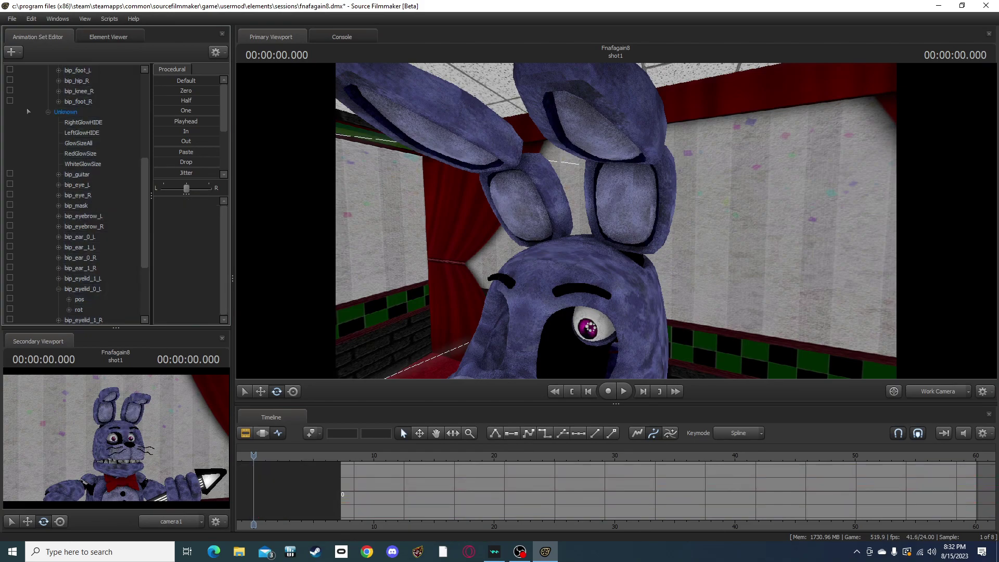
{"action": "left_click", "coordinate": [81, 268]}
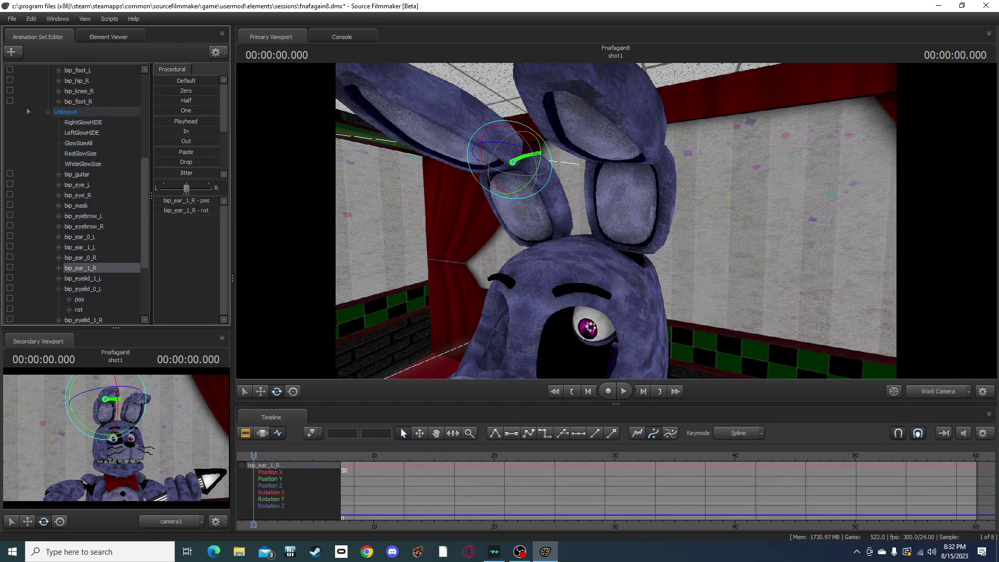
{"action": "left_click", "coordinate": [80, 247], "text": "ctrl"}
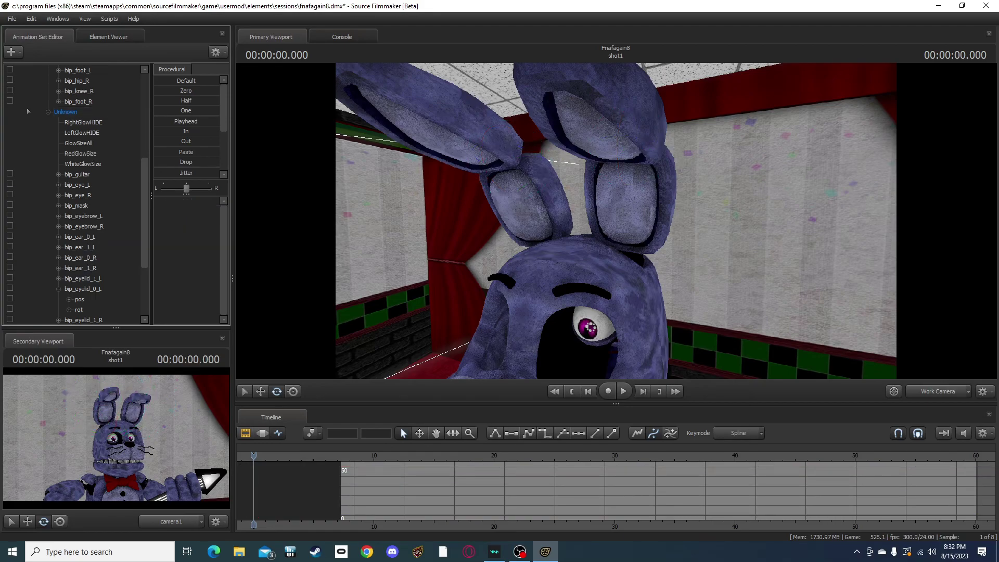
{"action": "left_click", "coordinate": [80, 237]}
{"action": "left_click", "coordinate": [80, 258], "text": "ctrl"}
Step: Expand both base ear controls and limit the selection to their rot channels
{"action": "left_click", "coordinate": [58, 236]}
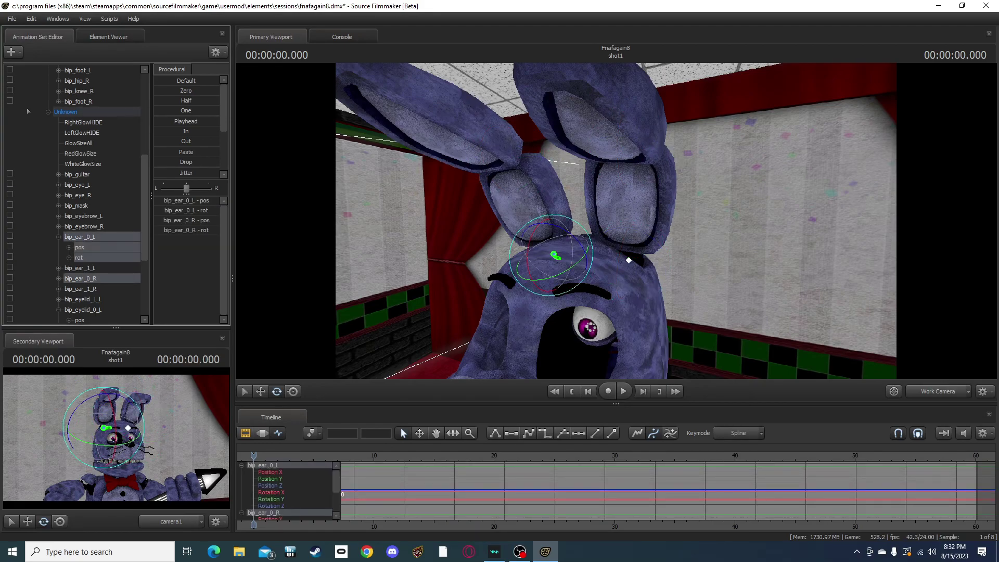
{"action": "left_click", "coordinate": [59, 278]}
{"action": "scroll", "coordinate": [77, 198], "scroll_direction": "down", "scroll_amount": 1}
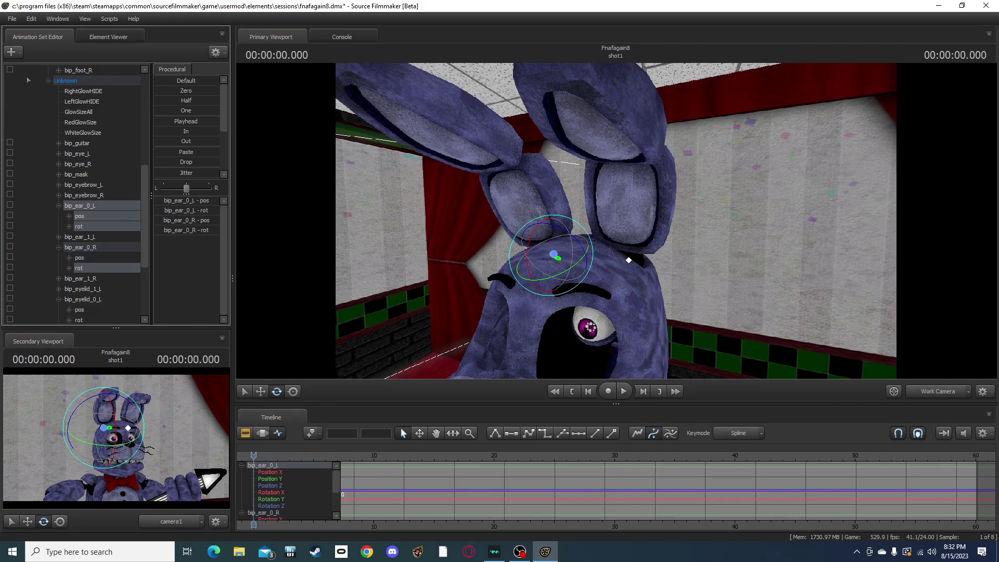
{"action": "left_click", "coordinate": [79, 216], "text": "ctrl"}
Step: Key the starting rotation of both base ear bones at the beginning and at about 1.5 seconds
{"action": "left_click_drag", "start_coordinate": [552, 245], "coordinate": [575, 285]}
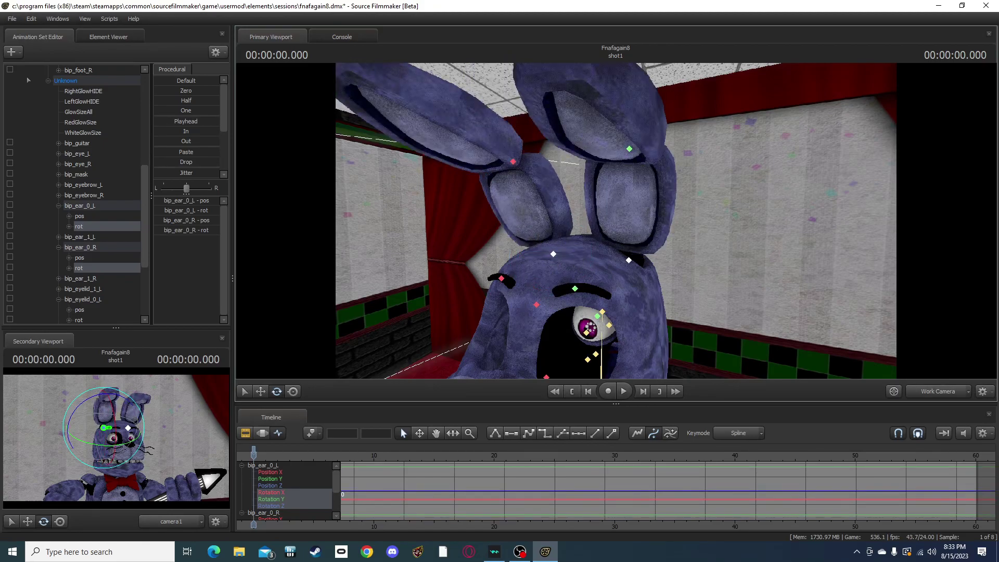
{"action": "key", "text": "space"}
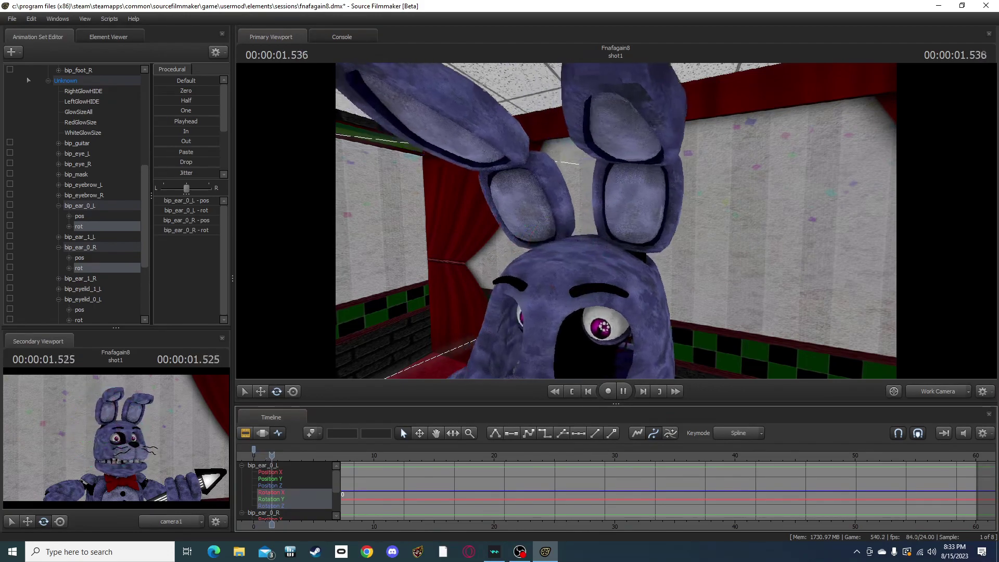
{"action": "key", "text": "space"}
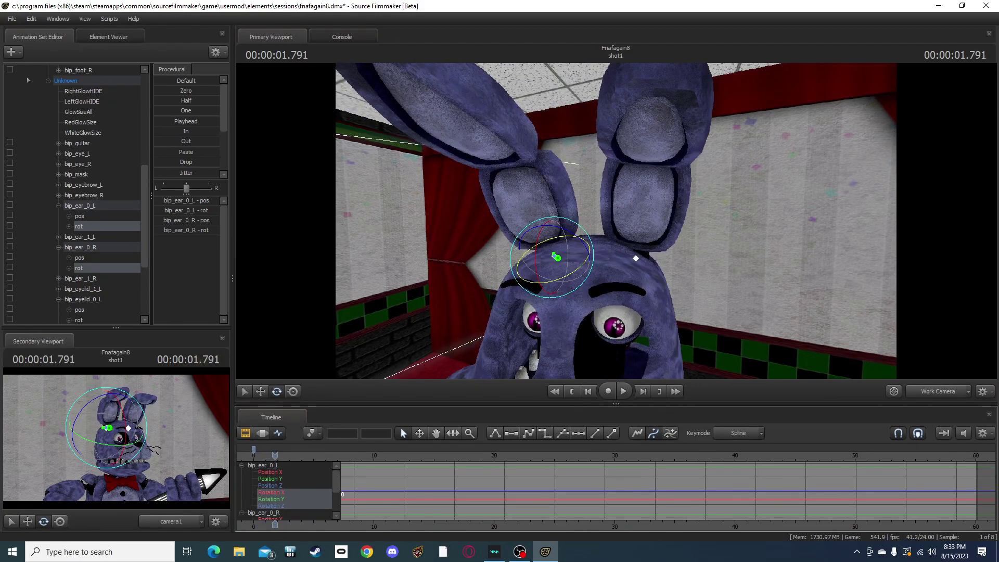
{"action": "mouse_move", "coordinate": [275, 455]}
{"action": "left_mouse_down"}
{"action": "mouse_move", "coordinate": [260, 455]}
{"action": "mouse_move", "coordinate": [271, 455]}
{"action": "left_mouse_up"}
Step: Try rotating both ears at 00:00:02.791 and again at 00:00:02.958 to make them swing with the head turn
{"action": "key", "text": "space"}
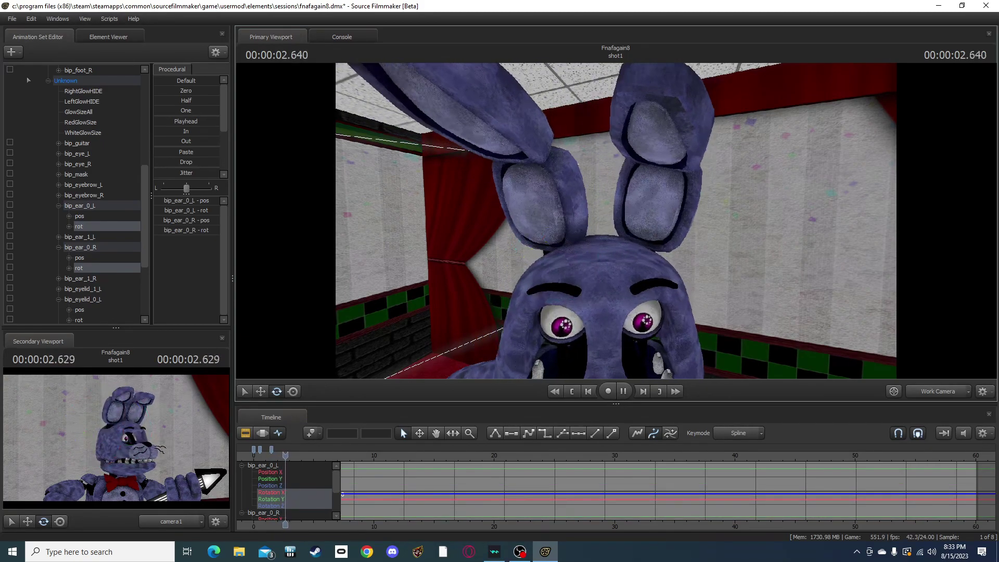
{"action": "key", "text": "space"}
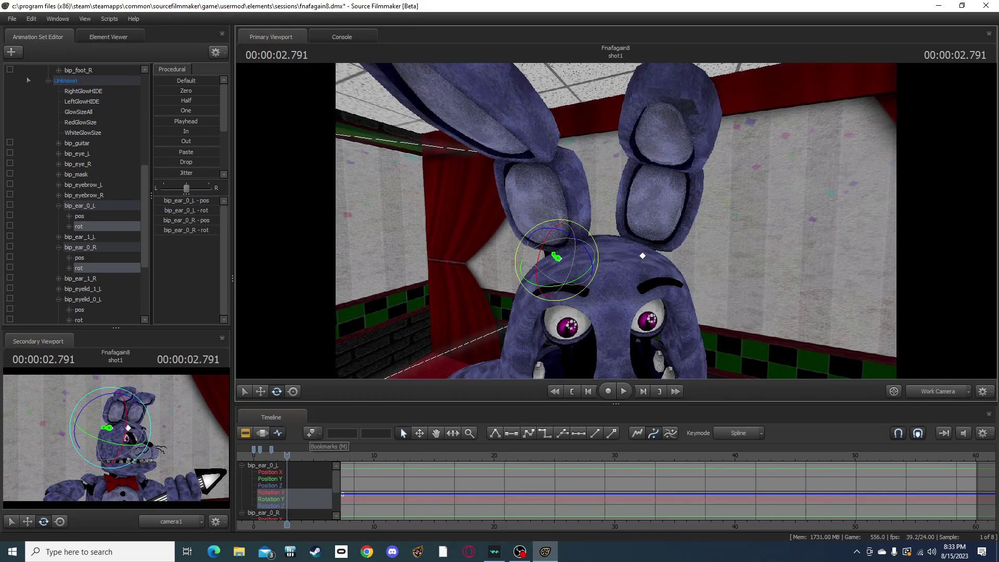
{"action": "left_click_drag", "start_coordinate": [525, 273], "coordinate": [557, 285]}
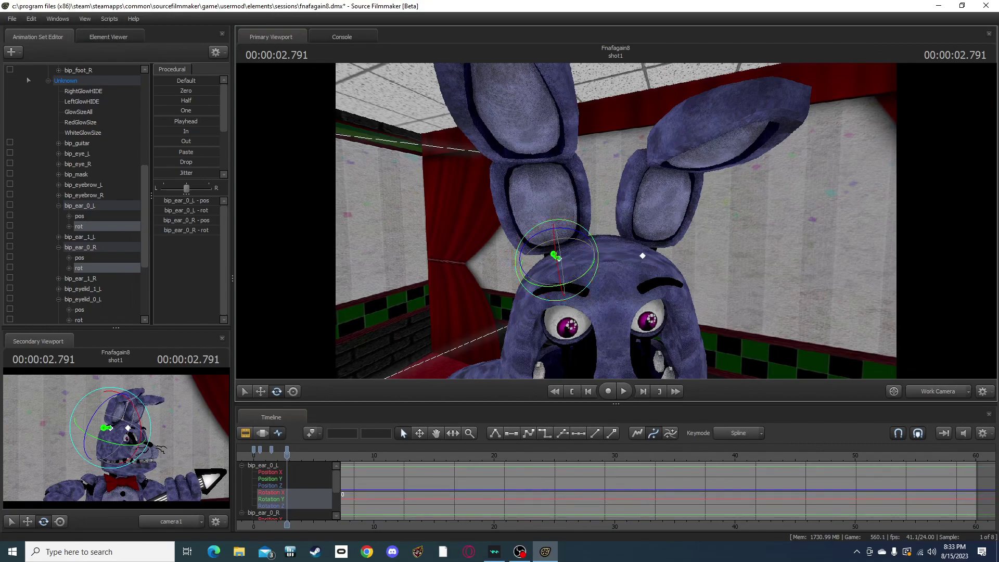
{"action": "key", "text": "Right"}
{"action": "key", "text": "Right"}
{"action": "key", "text": "Right"}
{"action": "key", "text": "Right"}
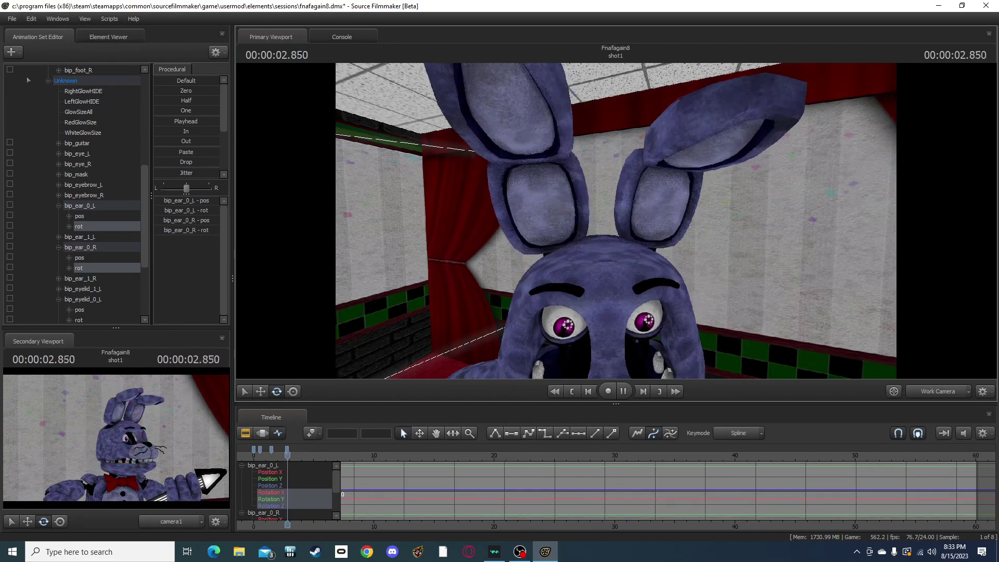
{"action": "key", "text": "space"}
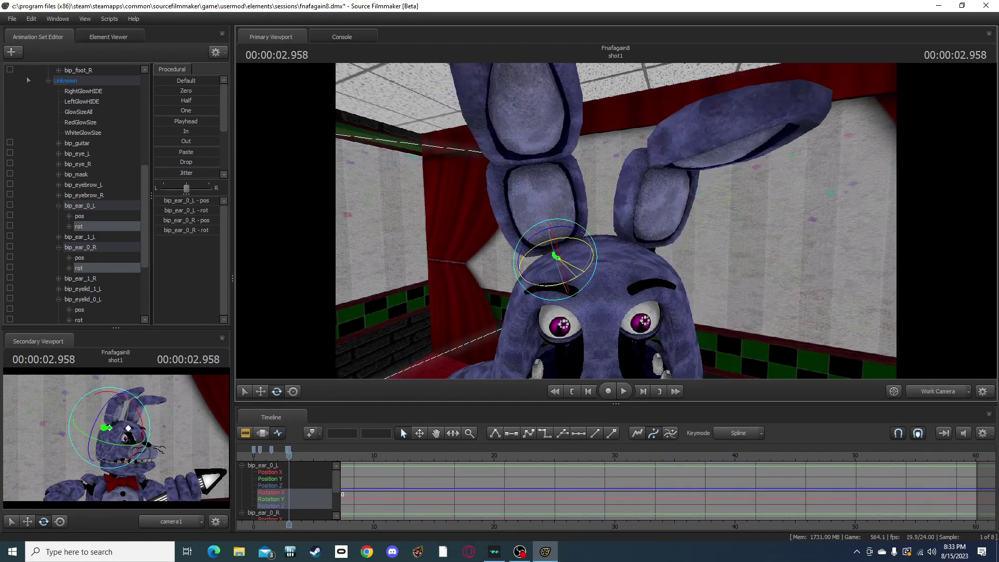
Step: Try a further ear rotation at 00:00:03.416 so the ears settle, and play back the result
{"action": "key", "text": "space"}
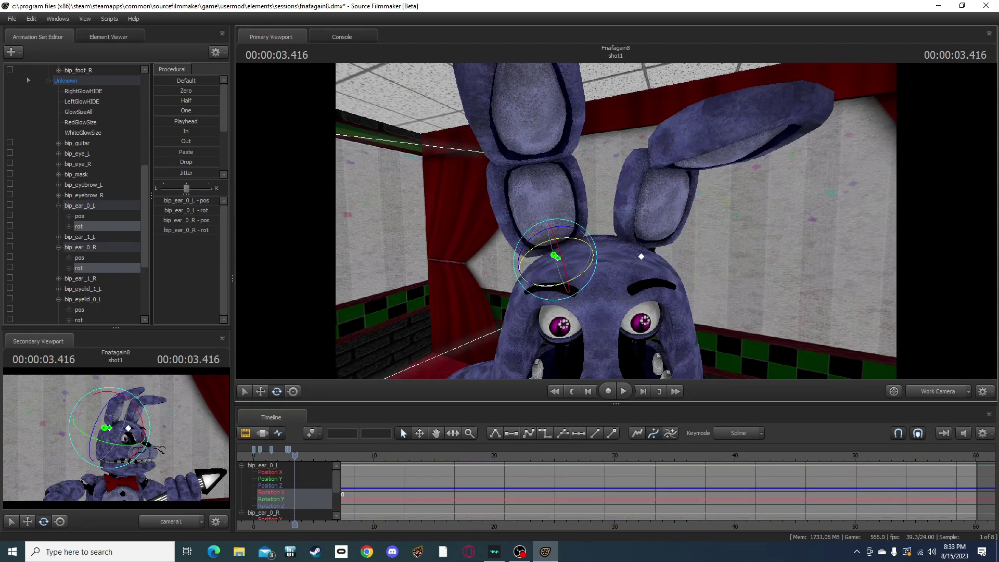
{"action": "left_click_drag", "start_coordinate": [556, 257], "coordinate": [556, 257]}
{"action": "key", "text": "Right"}
{"action": "key", "text": "Right"}
{"action": "key", "text": "Right"}
{"action": "key", "text": "Right"}
{"action": "key", "text": "Right"}
{"action": "key", "text": "Right"}
{"action": "key", "text": "Right"}
{"action": "key", "text": "Right"}
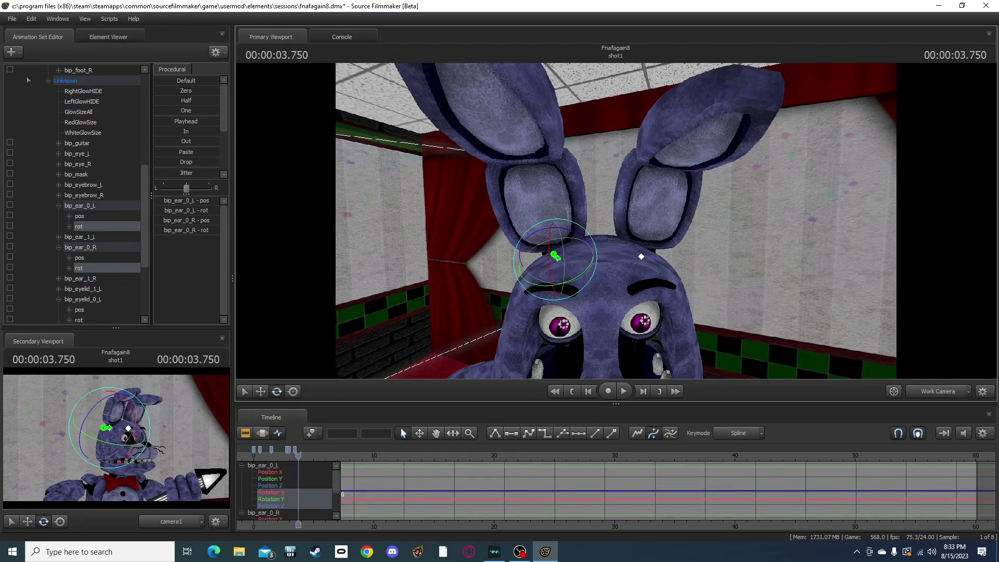
{"action": "key", "text": "space"}
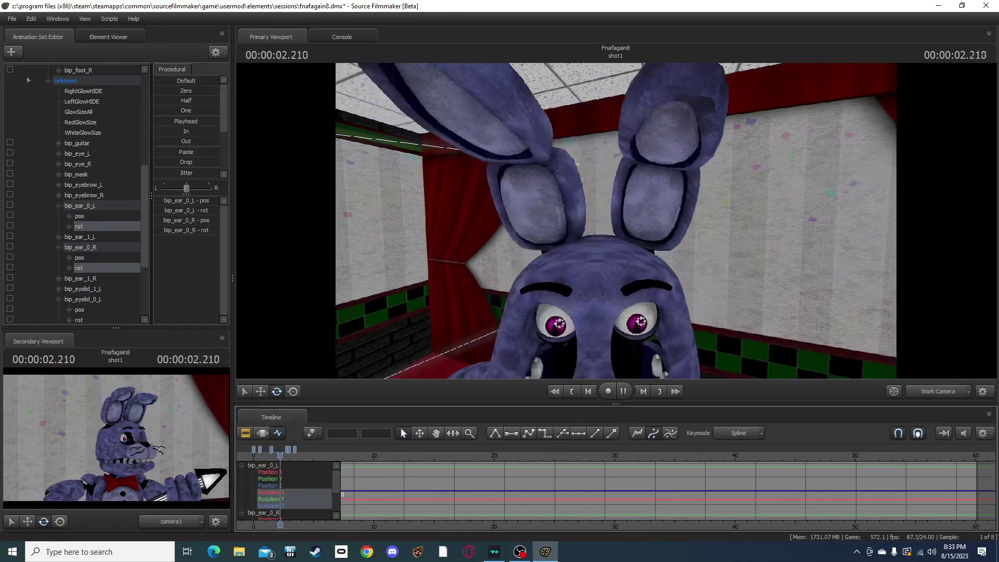
{"action": "key", "text": "space"}
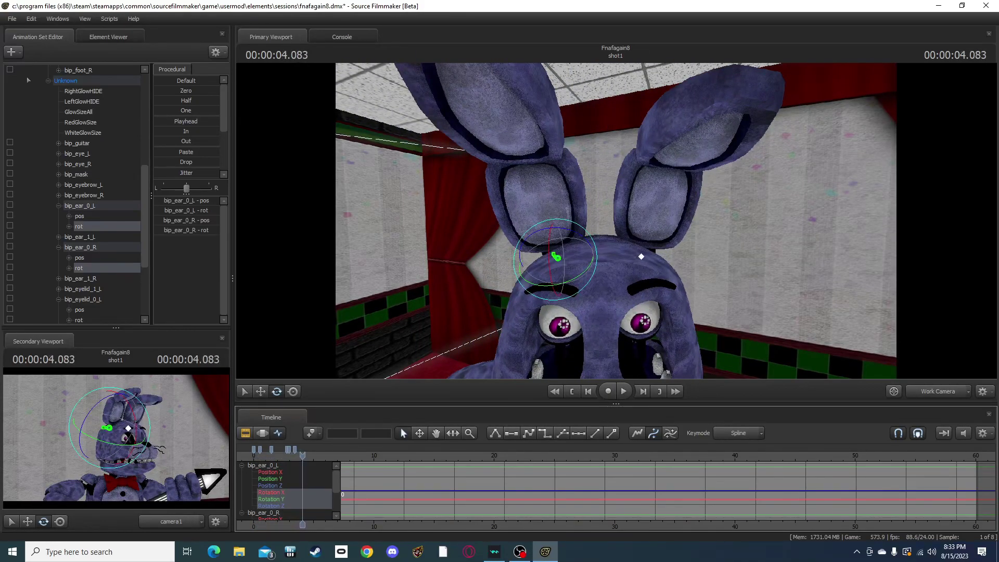
Step: Delete the ear rotation keys placed between 00:00:02.791 and 00:00:03.416
{"action": "right_click", "coordinate": [286, 450]}
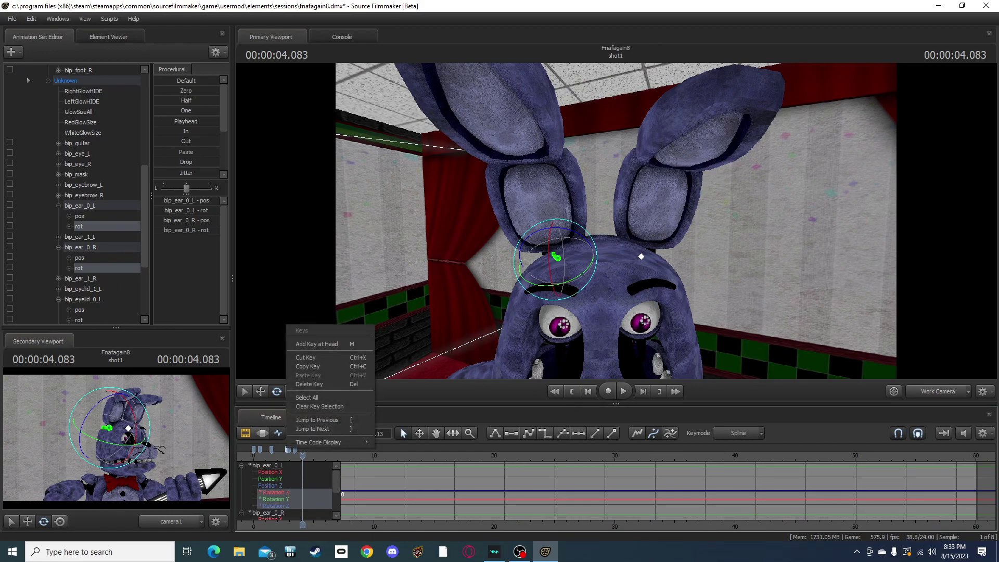
{"action": "left_click", "coordinate": [312, 384]}
{"action": "right_click", "coordinate": [288, 450]}
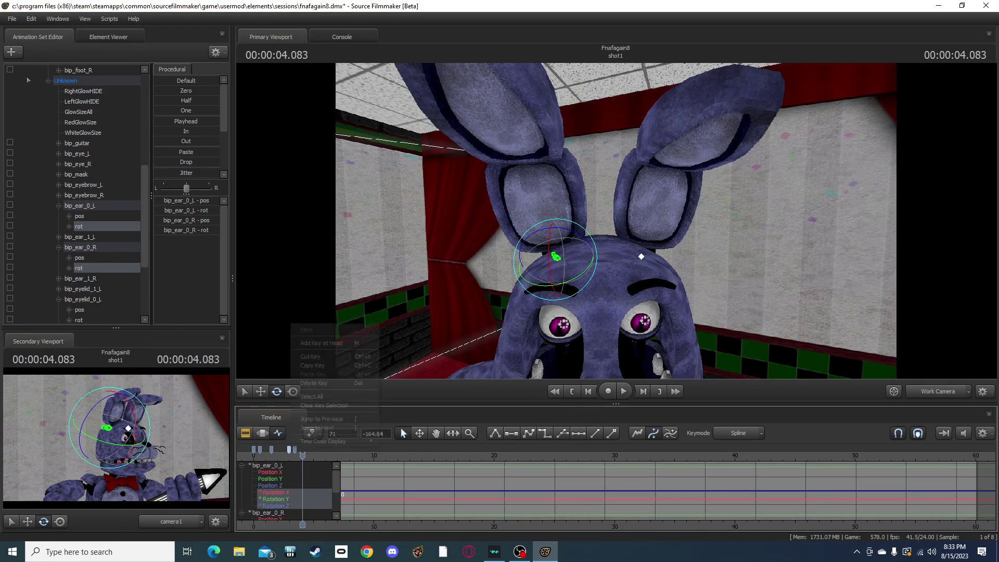
{"action": "left_click", "coordinate": [312, 384]}
{"action": "right_click", "coordinate": [294, 449]}
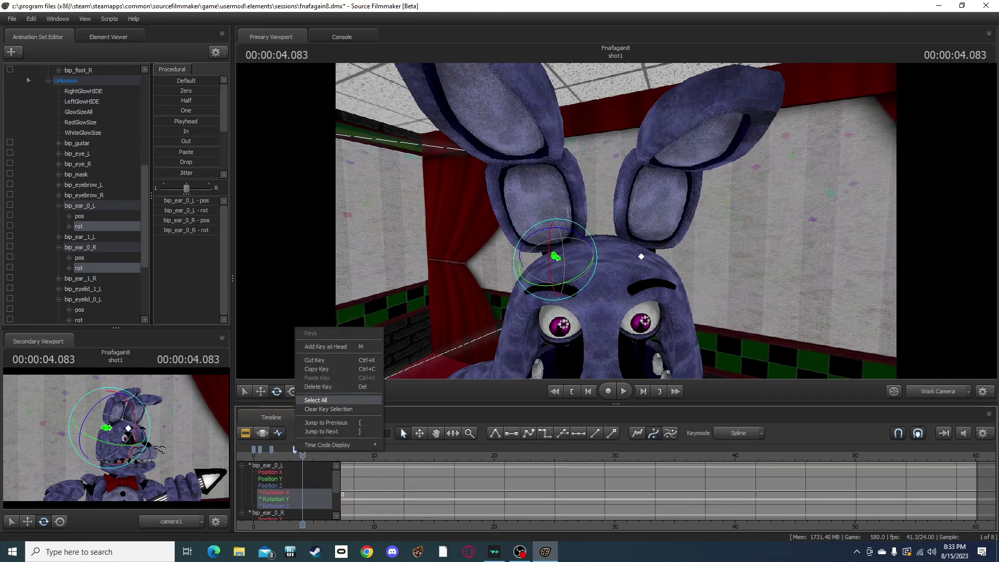
{"action": "left_click", "coordinate": [312, 391]}
Step: Key the ears' resting rotation shortly before 00:00:02.750, and rotate both ears at 00:00:02.750 to swing them with the head turn
{"action": "left_click_drag", "start_coordinate": [303, 452], "coordinate": [256, 452]}
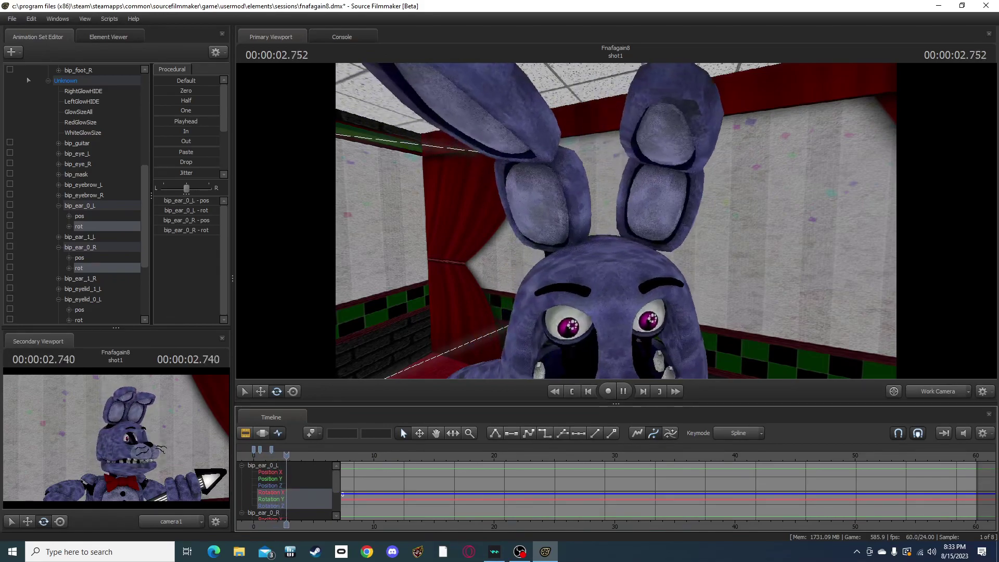
{"action": "key", "text": "space"}
{"action": "mouse_move", "coordinate": [296, 453]}
{"action": "left_mouse_down"}
{"action": "mouse_move", "coordinate": [267, 452]}
{"action": "mouse_move", "coordinate": [282, 452]}
{"action": "left_mouse_up"}
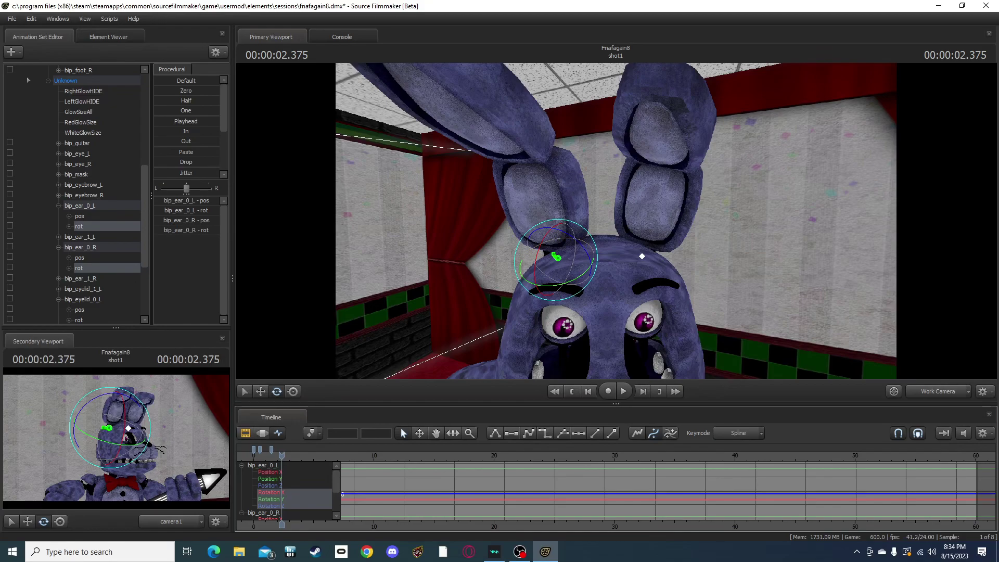
{"action": "left_click_drag", "start_coordinate": [282, 453], "coordinate": [286, 453]}
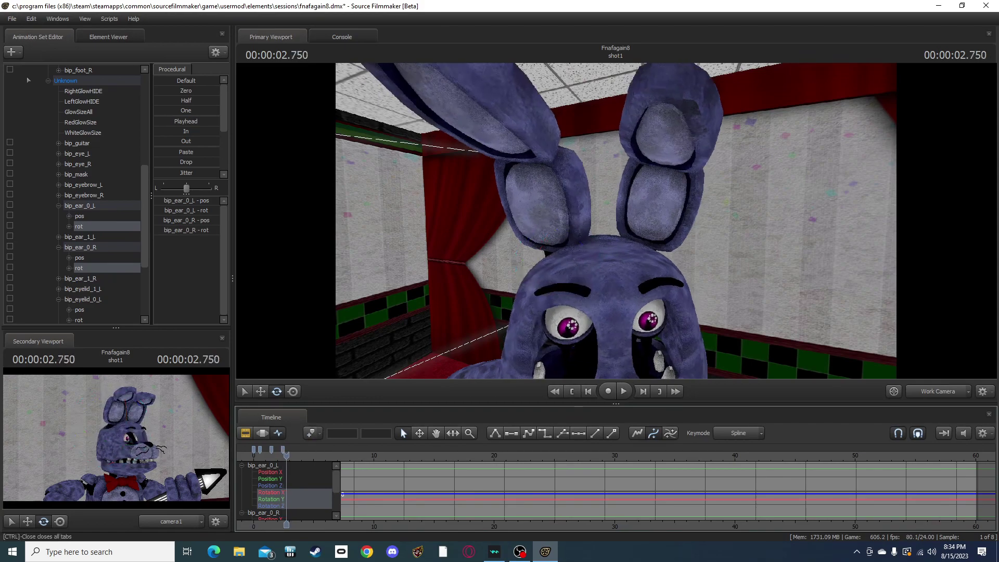
{"action": "left_click_drag", "start_coordinate": [558, 259], "coordinate": [588, 270]}
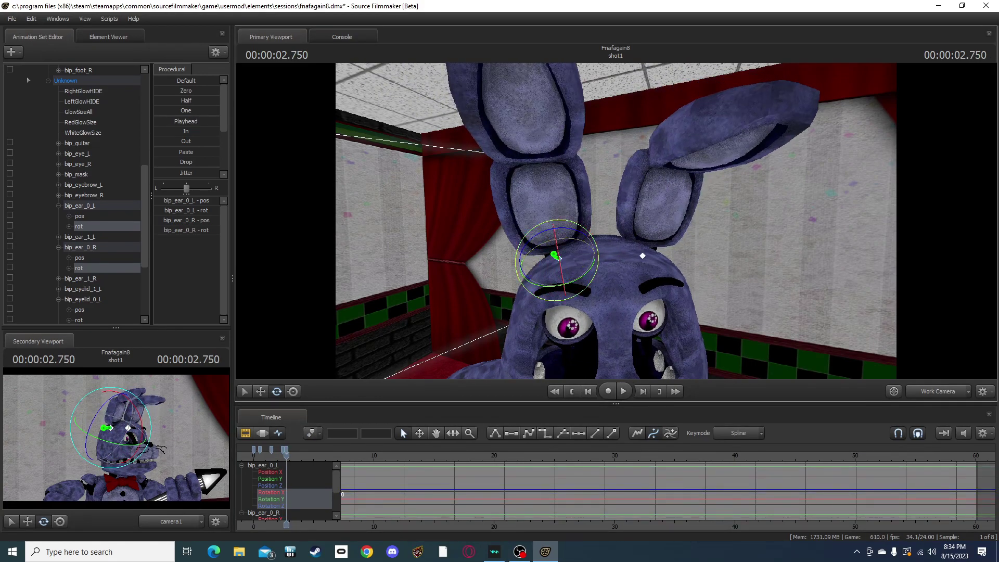
Step: Play back the head turn to check the timing and swing of both ears
{"action": "key", "text": "Up"}
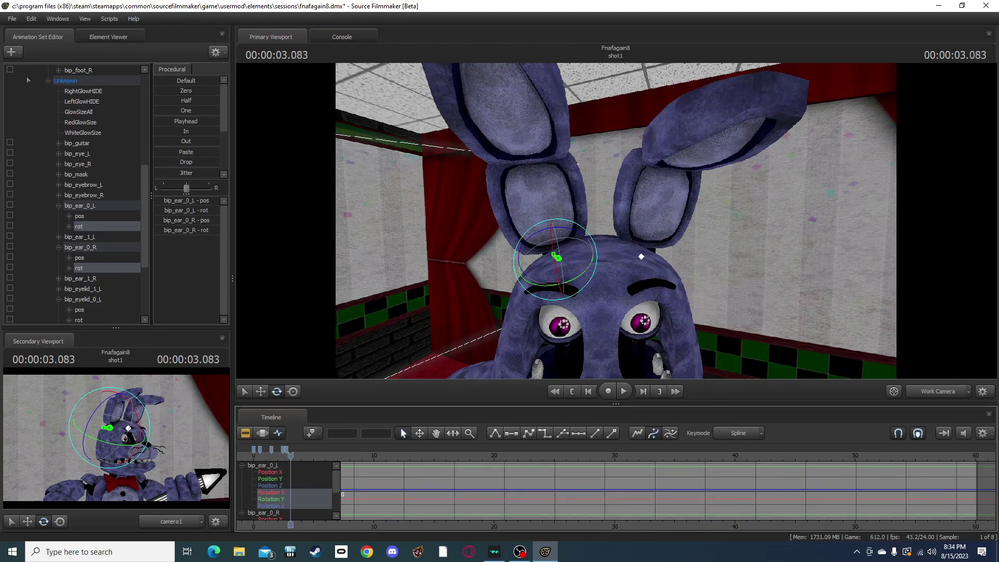
{"action": "key", "text": "Up"}
{"action": "key", "text": "space"}
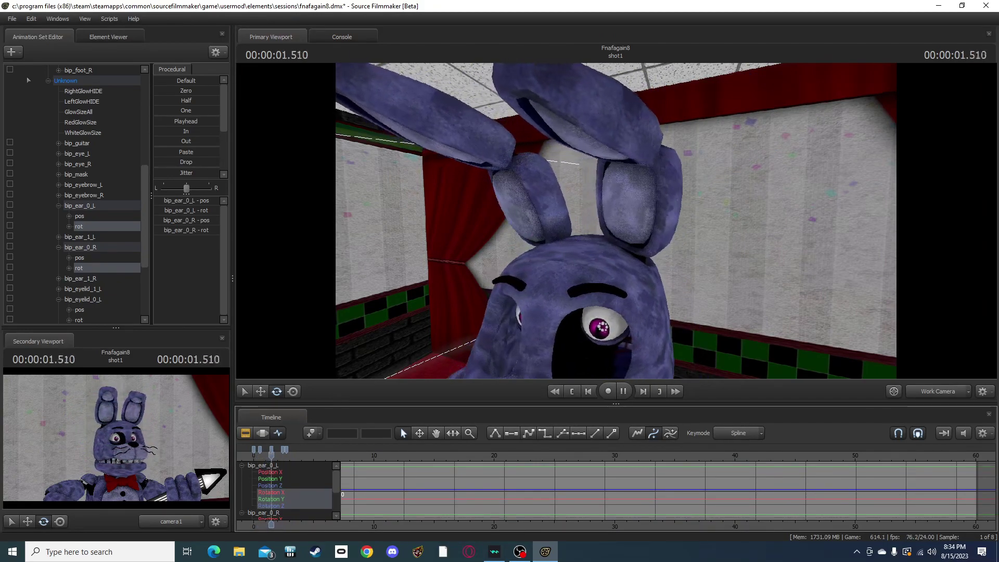
{"action": "key", "text": "space"}
{"action": "key", "text": "space"}
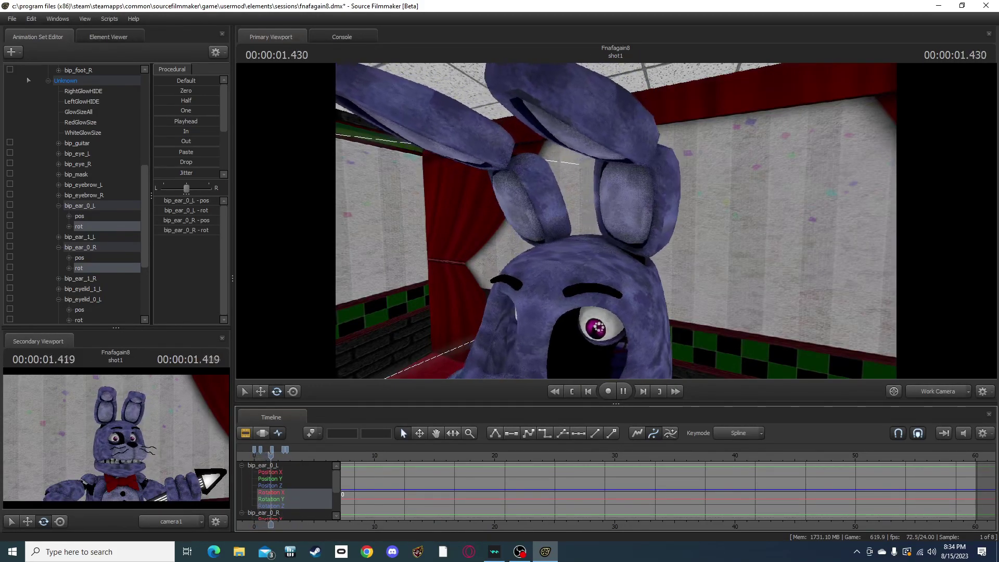
{"action": "key", "text": "space"}
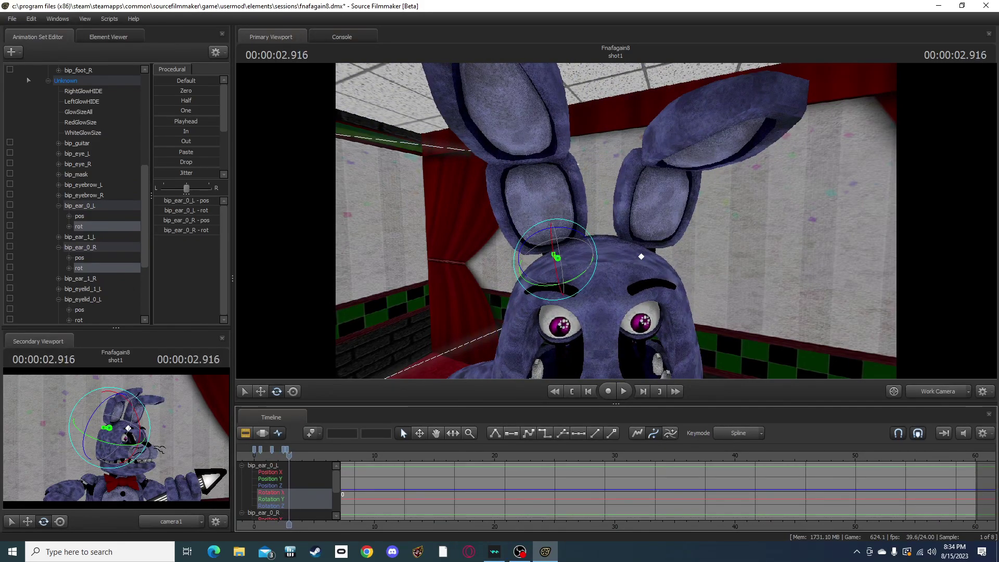
Step: Select bip_spine_0, key its starting pose at 00:00:00.083, and advance the playhead to 00:00:02.125
{"action": "key", "text": "s"}
{"action": "mouse_move", "coordinate": [616, 221]}
{"action": "left_mouse_down"}
{"action": "mouse_move", "coordinate": [615, 302]}
{"action": "mouse_move", "coordinate": [616, 208]}
{"action": "left_mouse_up"}
{"action": "left_click_drag", "start_coordinate": [637, 280], "coordinate": [644, 306]}
{"action": "left_click", "coordinate": [646, 305]}
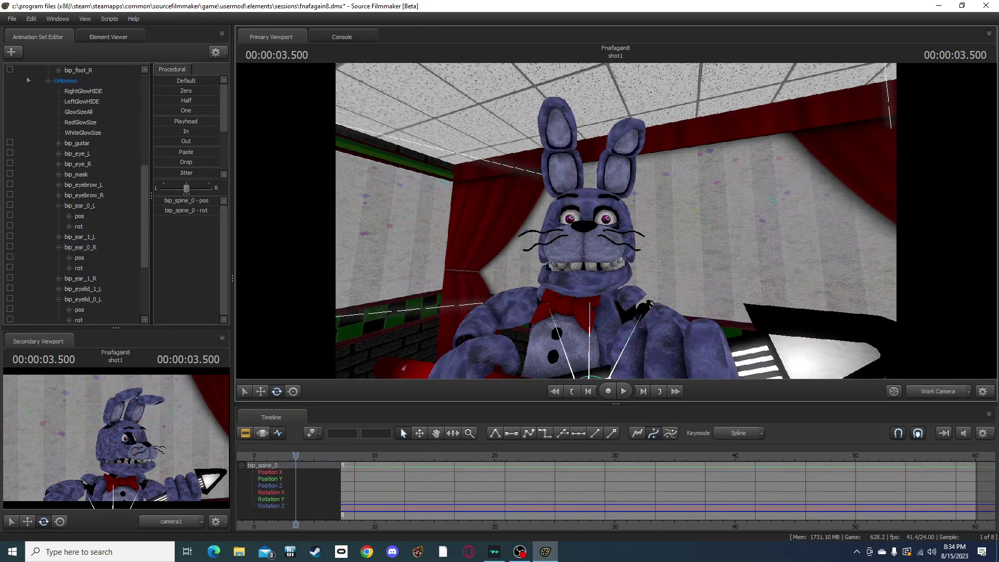
{"action": "left_click_drag", "start_coordinate": [295, 456], "coordinate": [255, 455]}
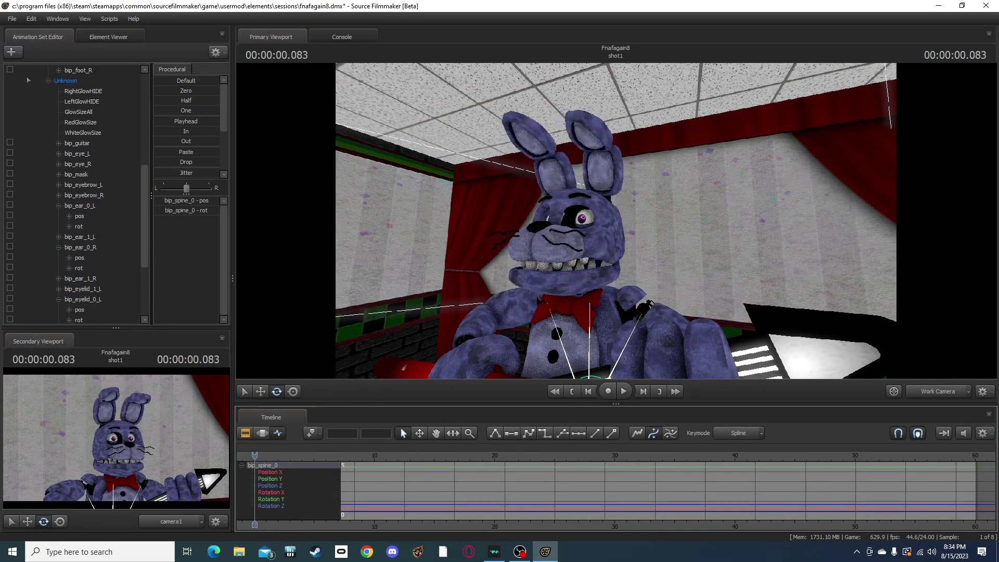
{"action": "key", "text": "space"}
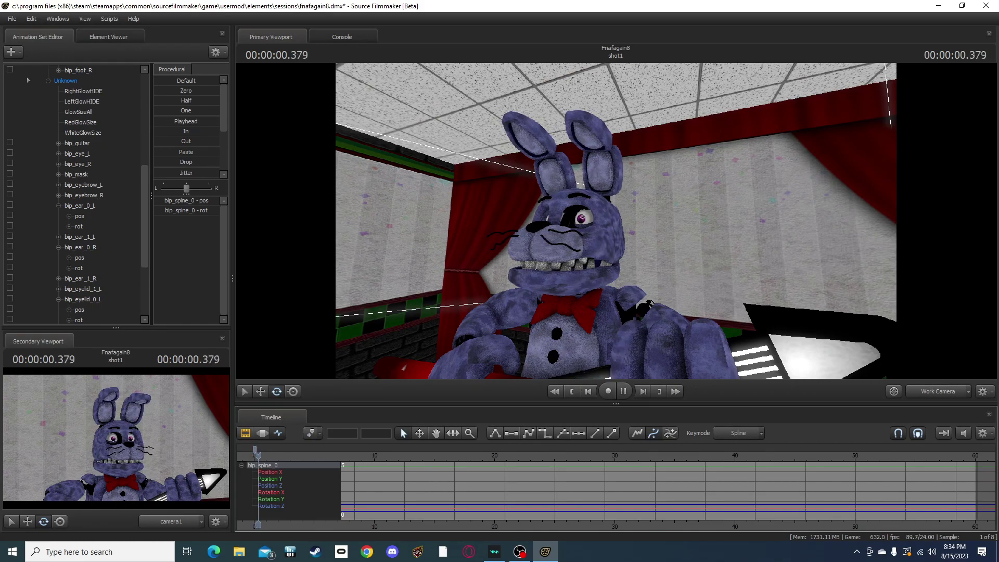
{"action": "key", "text": "space"}
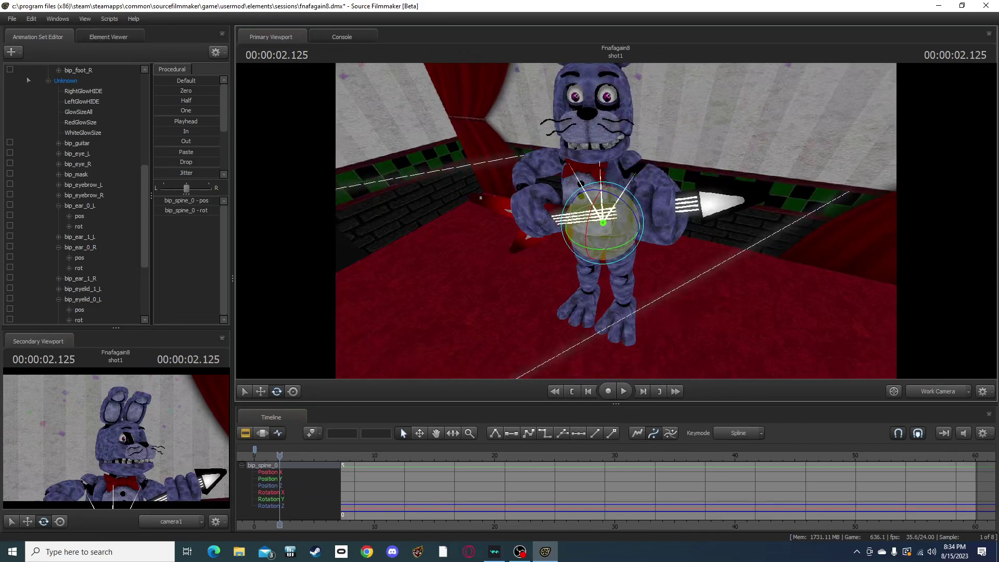
Step: Rotate bip_spine_0 at 00:00:02.416 to turn the torso toward the camera, turn it back after 00:00:03.625, and check the playback
{"action": "mouse_move", "coordinate": [279, 455]}
{"action": "left_mouse_down"}
{"action": "mouse_move", "coordinate": [270, 455]}
{"action": "mouse_move", "coordinate": [283, 455]}
{"action": "left_mouse_up"}
{"action": "left_click_drag", "start_coordinate": [627, 242], "coordinate": [601, 249]}
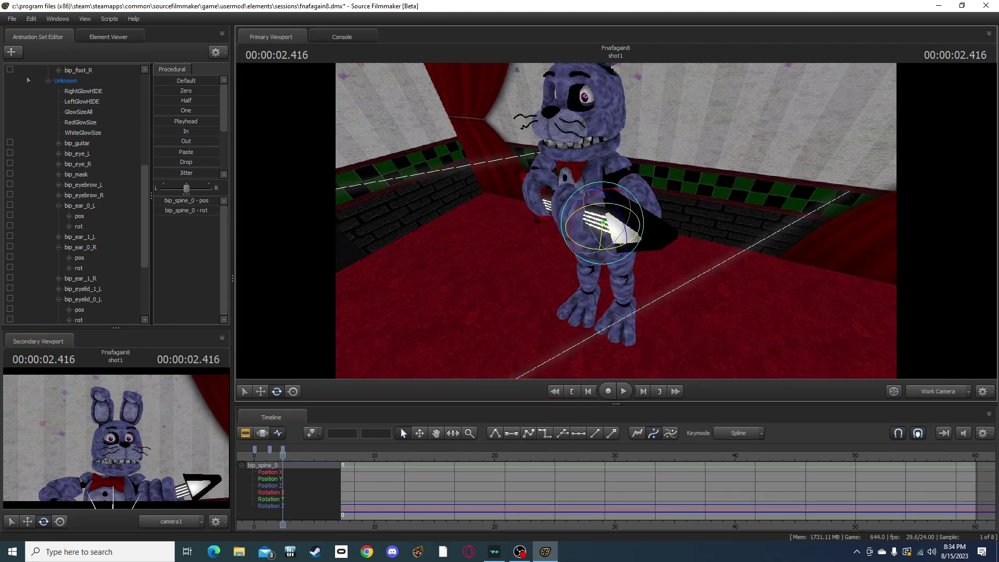
{"action": "key", "text": "space"}
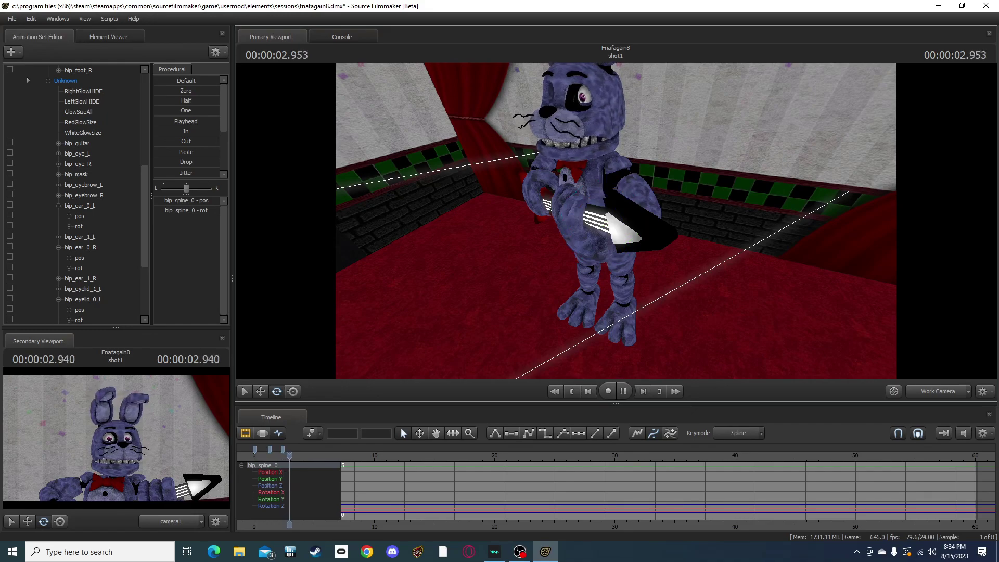
{"action": "key", "text": "space"}
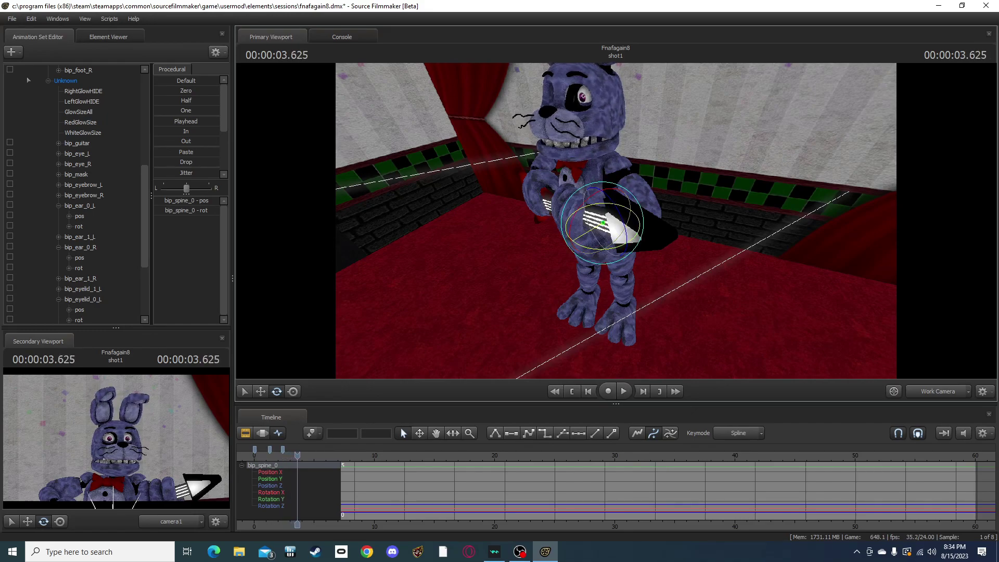
{"action": "key", "text": "space"}
{"action": "key", "text": "space"}
{"action": "left_click_drag", "start_coordinate": [302, 455], "coordinate": [263, 455]}
{"action": "key", "text": "space"}
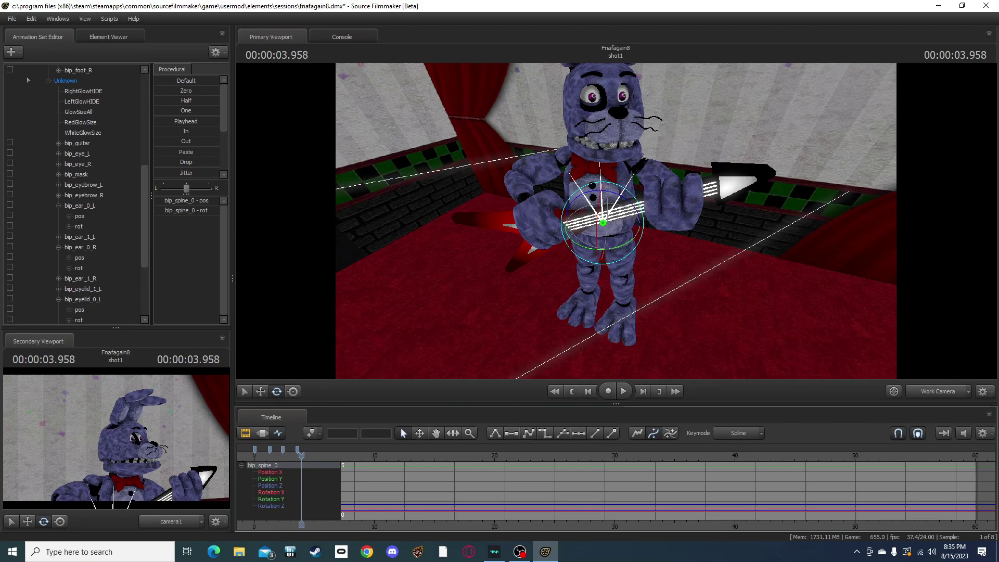
Step: Delete the three bip_spine_0 keys that follow the starting pose key
{"action": "right_click", "coordinate": [269, 449]}
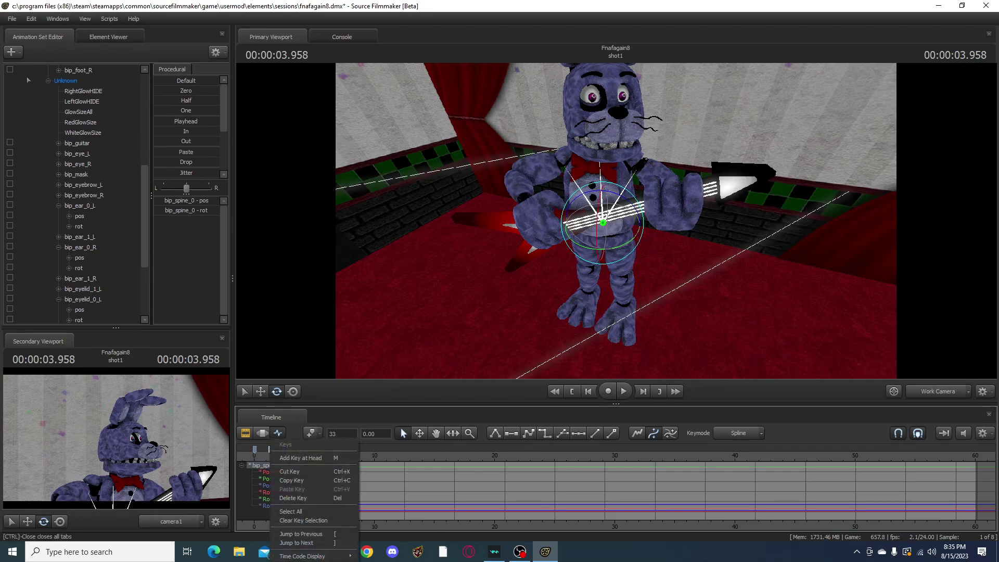
{"action": "left_click", "coordinate": [291, 480]}
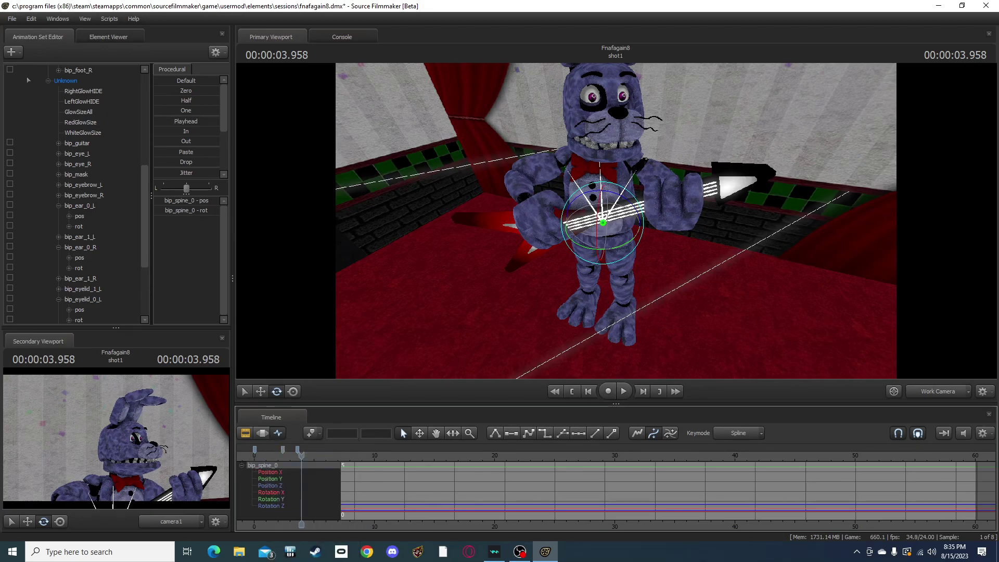
{"action": "right_click", "coordinate": [283, 448]}
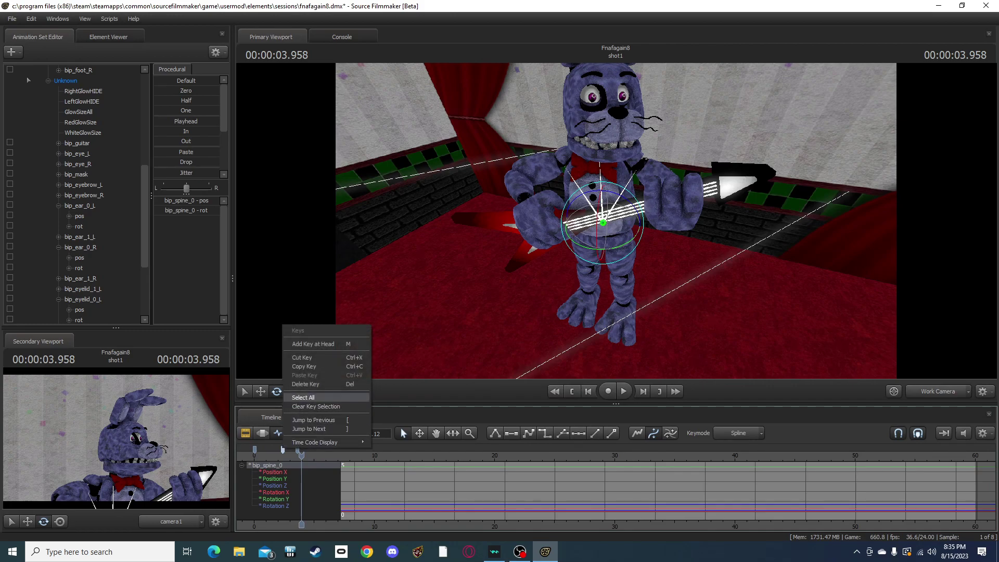
{"action": "left_click", "coordinate": [306, 384]}
{"action": "right_click", "coordinate": [299, 450]}
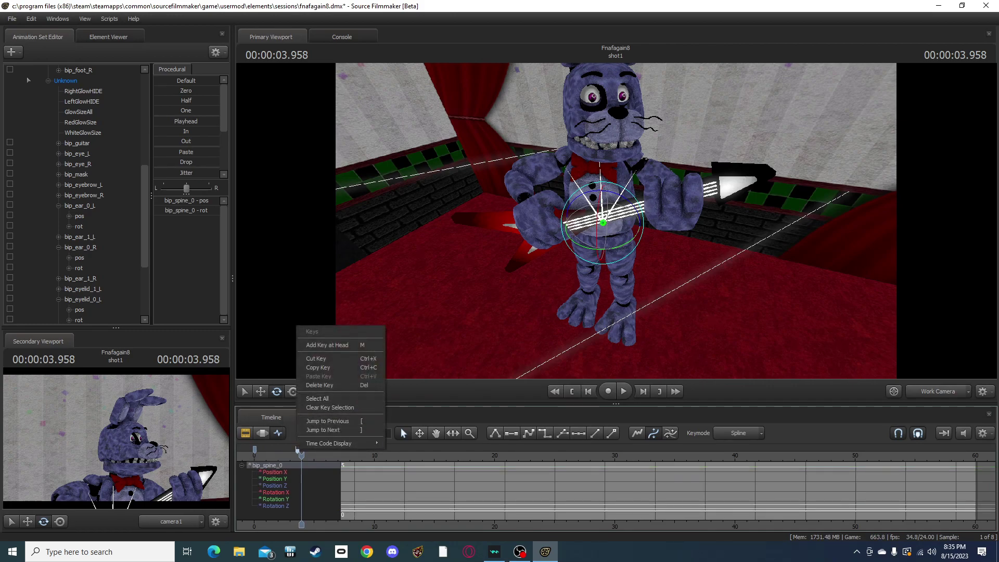
{"action": "left_click", "coordinate": [312, 385]}
Step: Turn the torso toward the camera with bip_spine_0 at 00:00:02.041, and key small settling rotations up to about 00:00:02.875
{"action": "left_click_drag", "start_coordinate": [301, 455], "coordinate": [278, 455]}
{"action": "left_click_drag", "start_coordinate": [572, 237], "coordinate": [499, 223]}
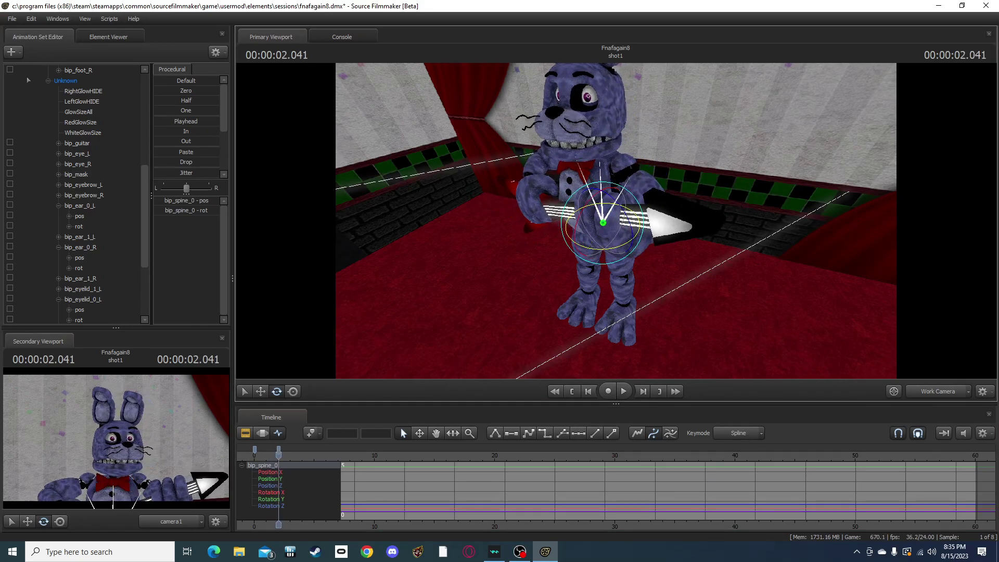
{"action": "key", "text": "space"}
{"action": "key", "text": "space"}
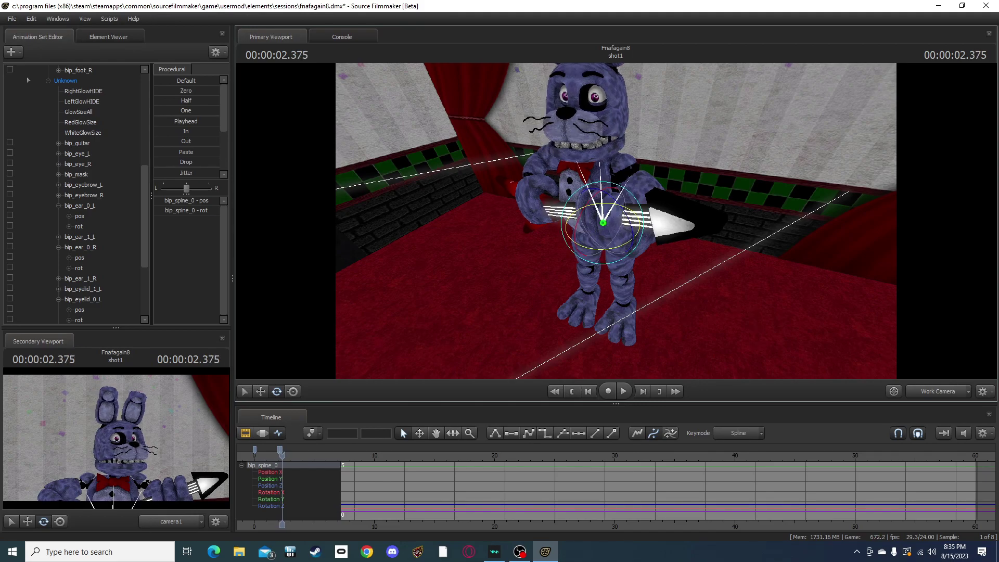
{"action": "key", "text": "space"}
{"action": "key", "text": "Right"}
{"action": "key", "text": "Right"}
{"action": "key", "text": "Right"}
{"action": "key", "text": "Right"}
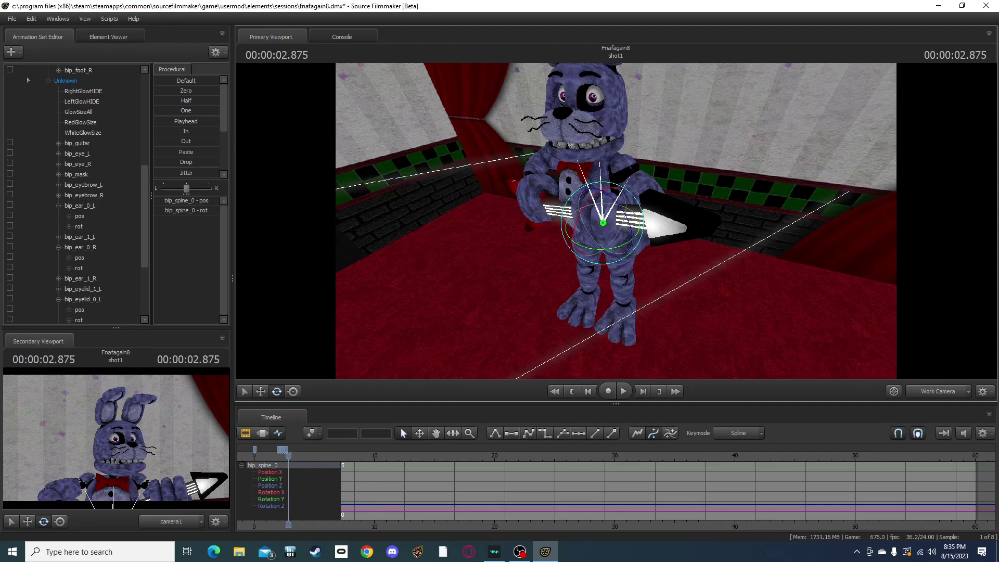
{"action": "key", "text": "space"}
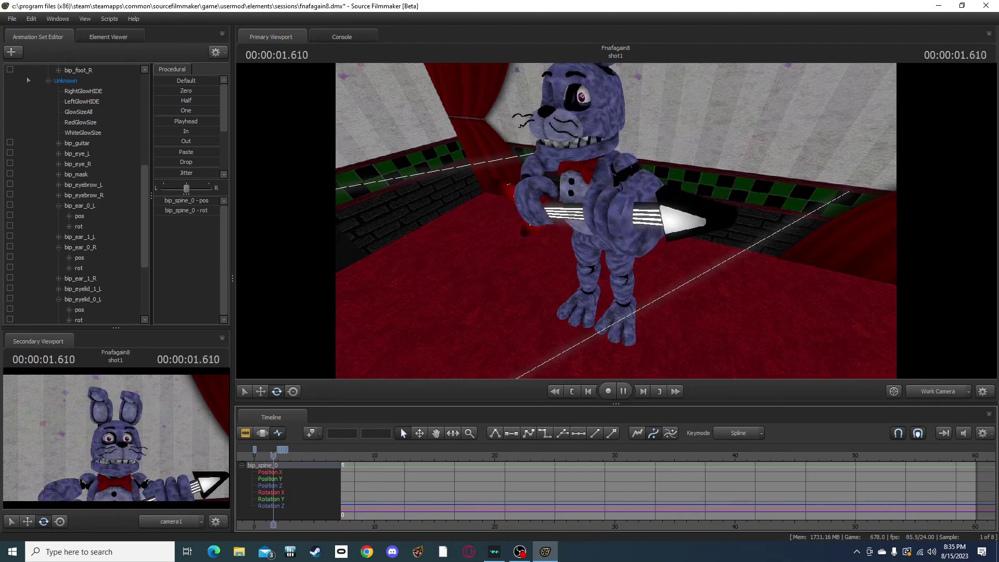
{"action": "key", "text": "space"}
Step: Key a hold for bip_spine_0 near 00:00:04, and rotate the torso back from about 00:00:05.291 with settling keys up to 00:00:06.041
{"action": "left_click_drag", "start_coordinate": [297, 455], "coordinate": [317, 455]}
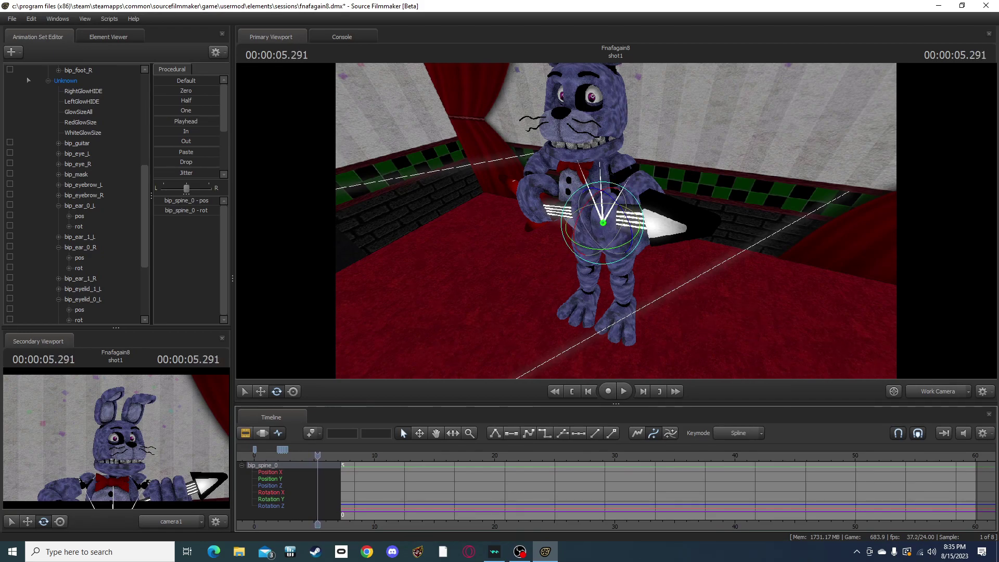
{"action": "key", "text": "space"}
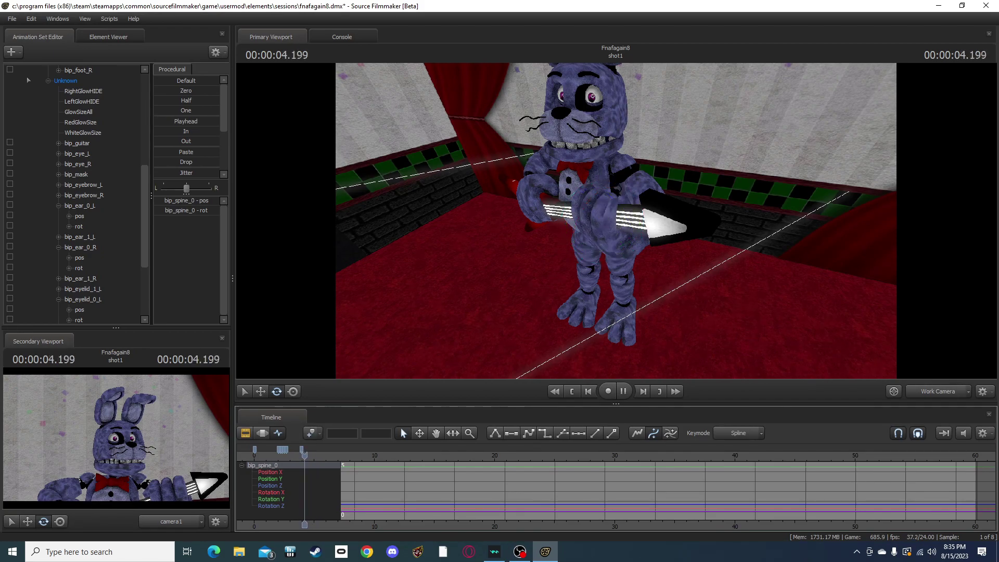
{"action": "key", "text": "space"}
{"action": "left_click_drag", "start_coordinate": [586, 246], "coordinate": [617, 246]}
{"action": "key", "text": "space"}
{"action": "key", "text": "space"}
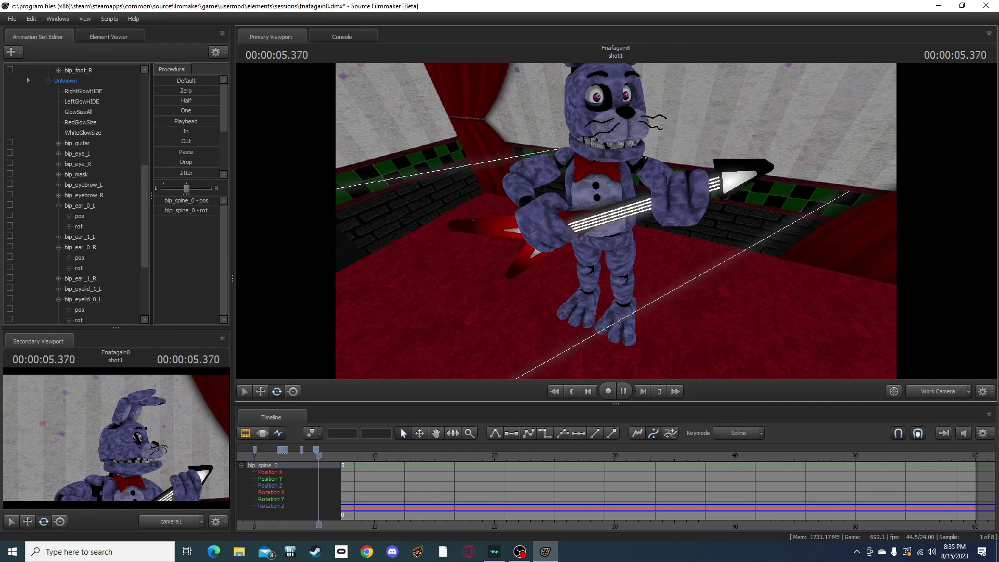
{"action": "key", "text": "space"}
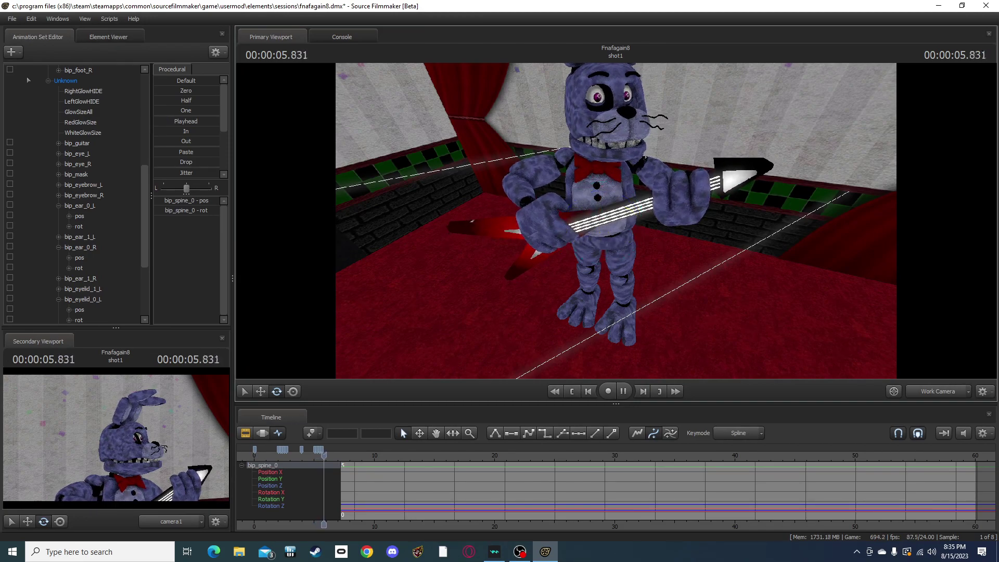
{"action": "left_click_drag", "start_coordinate": [617, 246], "coordinate": [619, 245]}
{"action": "key", "text": "space"}
{"action": "key", "text": "space"}
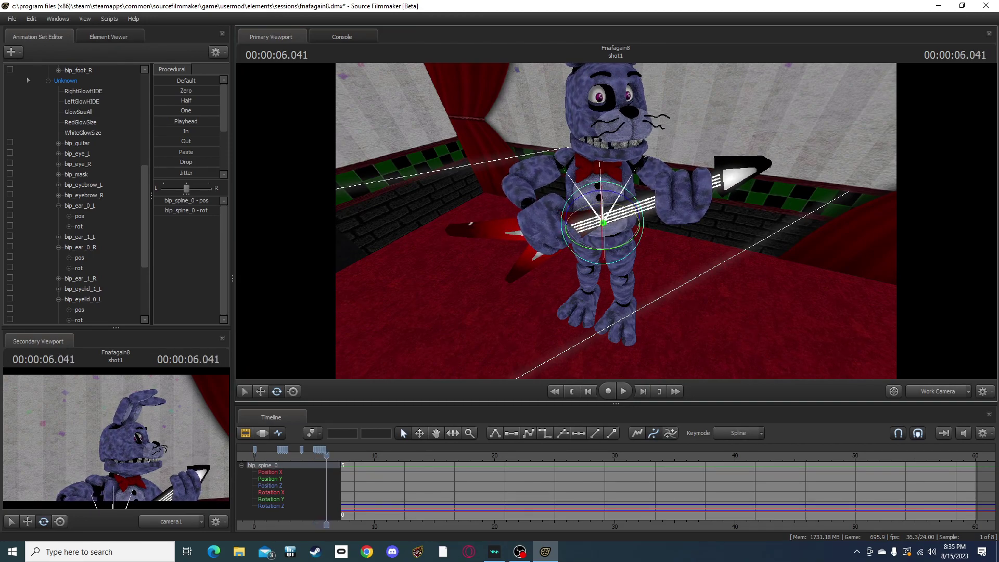
Step: Play back the torso turn and return to check the timing of the spine rotation
{"action": "key", "text": "space"}
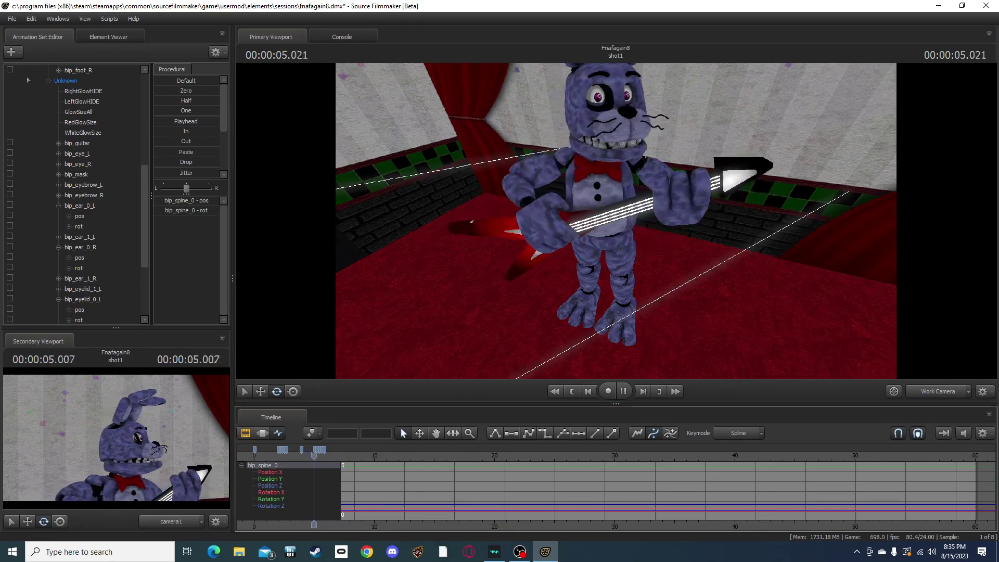
{"action": "key", "text": "space"}
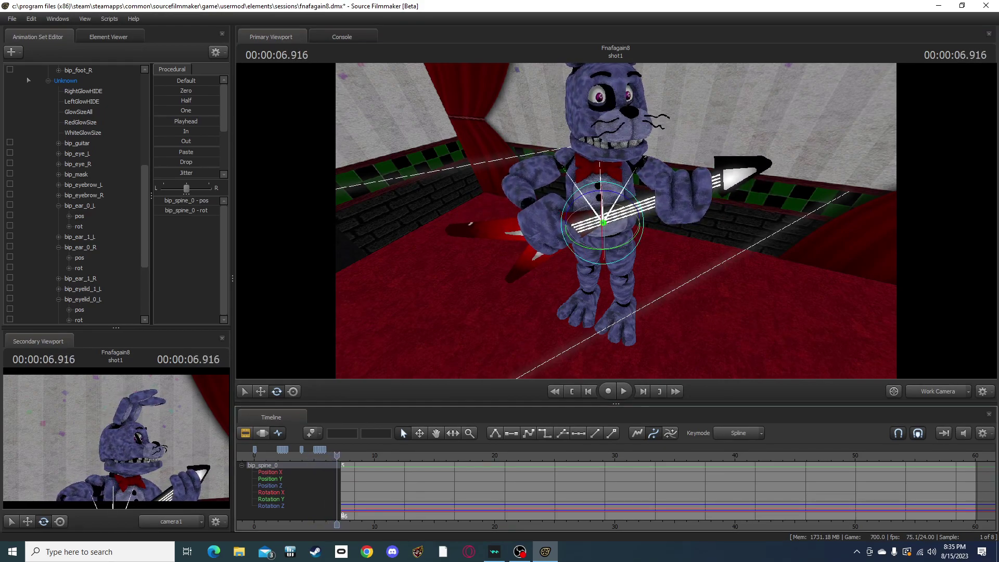
{"action": "key", "text": "space"}
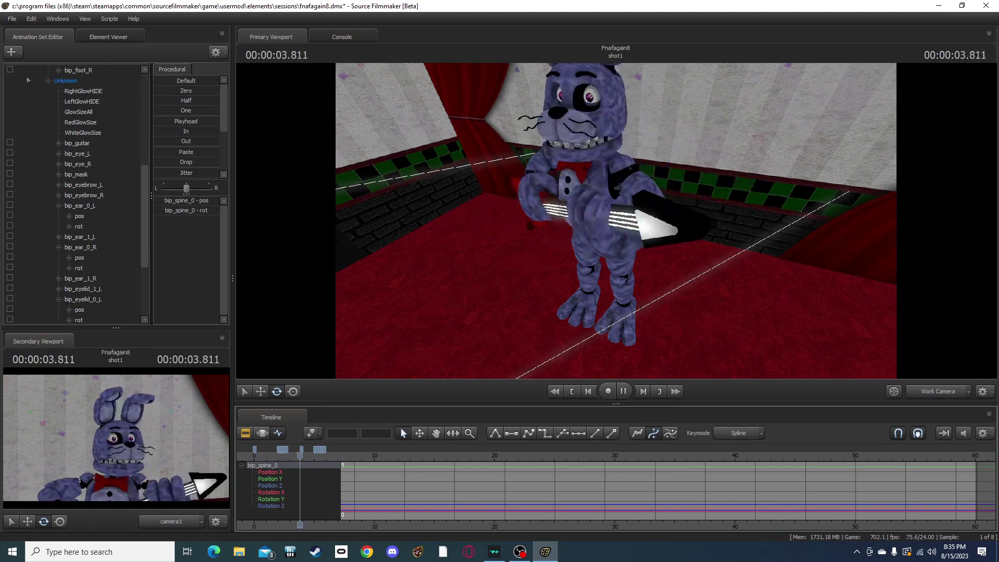
{"action": "key", "text": "space"}
Step: Rotate bip_spine_0 at 00:00:07.125 to turn the torso partway back toward the camera
{"action": "left_click_drag", "start_coordinate": [329, 455], "coordinate": [340, 456]}
{"action": "mouse_move", "coordinate": [616, 221]}
{"action": "left_mouse_down"}
{"action": "mouse_move", "coordinate": [676, 198]}
{"action": "mouse_move", "coordinate": [616, 208]}
{"action": "mouse_move", "coordinate": [616, 192]}
{"action": "mouse_move", "coordinate": [627, 265]}
{"action": "mouse_move", "coordinate": [583, 258]}
{"action": "mouse_move", "coordinate": [609, 252]}
{"action": "left_mouse_up"}
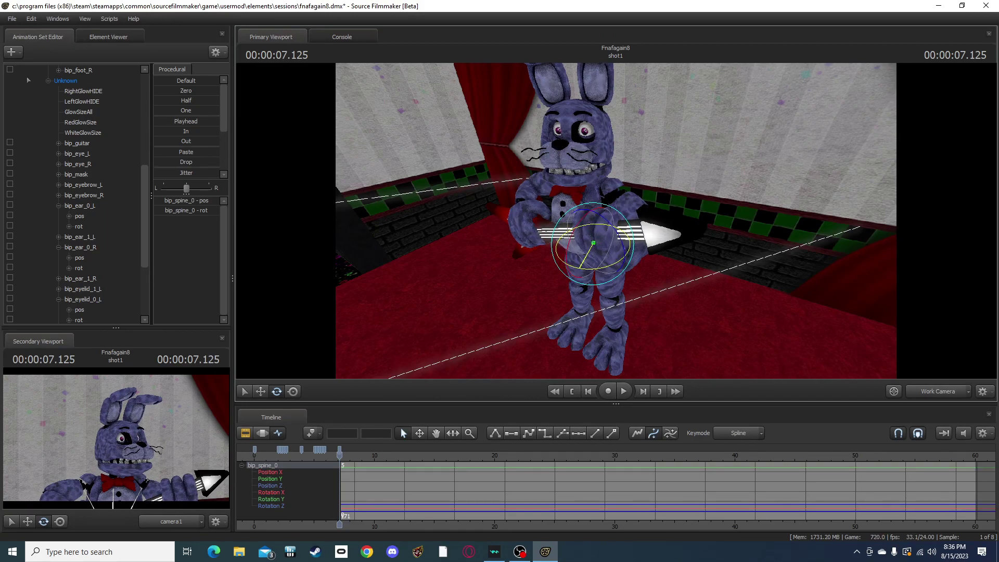
{"action": "key", "text": "ctrl"}
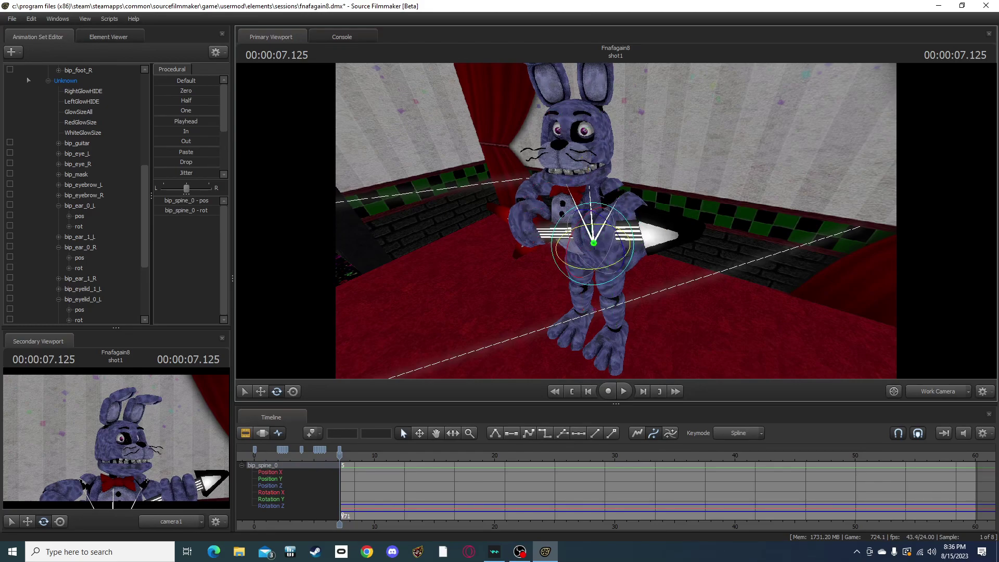
Step: Rotate bip_spine_0 at 00:00:07.458 to bend the torso forward and twist it toward the camera
{"action": "key", "text": "Right"}
{"action": "key", "text": "Right"}
{"action": "key", "text": "Right"}
{"action": "key", "text": "Right"}
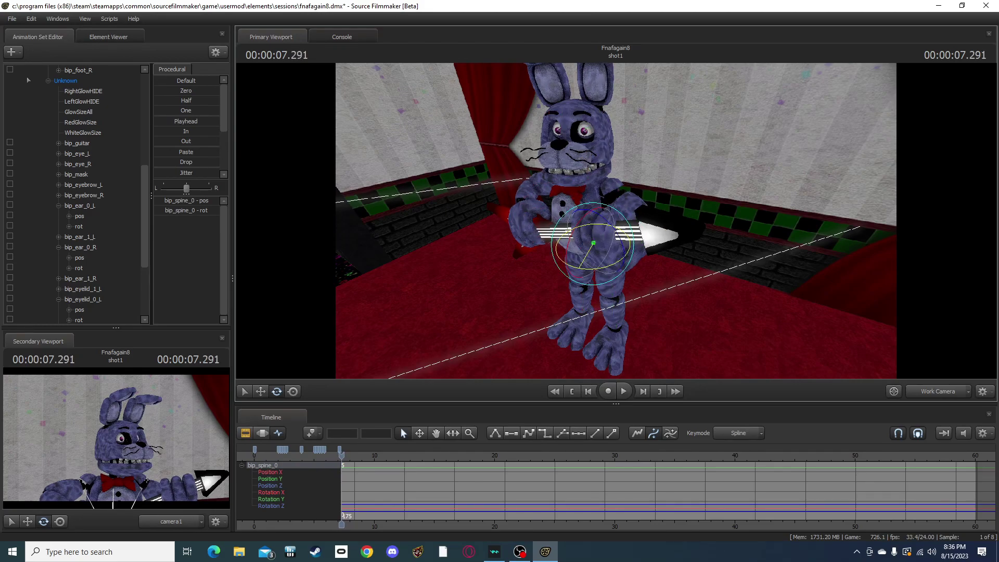
{"action": "key", "text": "Right"}
{"action": "key", "text": "Right"}
{"action": "key", "text": "Right"}
{"action": "key", "text": "Right"}
{"action": "left_click_drag", "start_coordinate": [567, 190], "coordinate": [551, 218]}
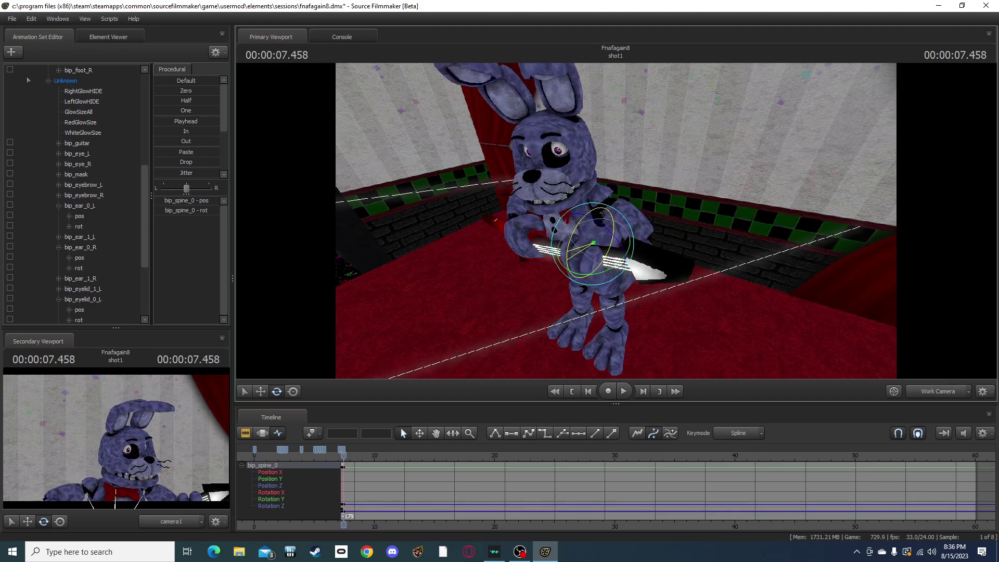
{"action": "left_click_drag", "start_coordinate": [551, 219], "coordinate": [537, 244]}
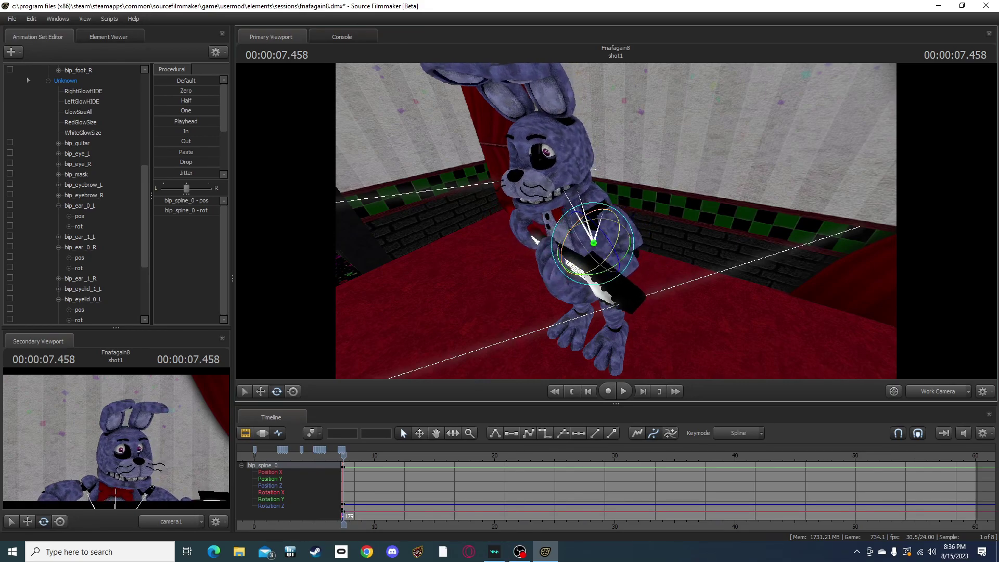
Step: Play back the forward torso bend around 00:00:07.458 to check its speed
{"action": "key", "text": "Right"}
{"action": "key", "text": "Right"}
{"action": "key", "text": "Right"}
{"action": "key", "text": "Right"}
{"action": "key", "text": "Right"}
{"action": "key", "text": "Right"}
{"action": "key", "text": "Right"}
{"action": "key", "text": "Right"}
{"action": "key", "text": "Right"}
{"action": "key", "text": "Right"}
{"action": "key", "text": "Right"}
{"action": "key", "text": "Right"}
{"action": "key", "text": "Right"}
{"action": "key", "text": "Right"}
{"action": "key", "text": "Right"}
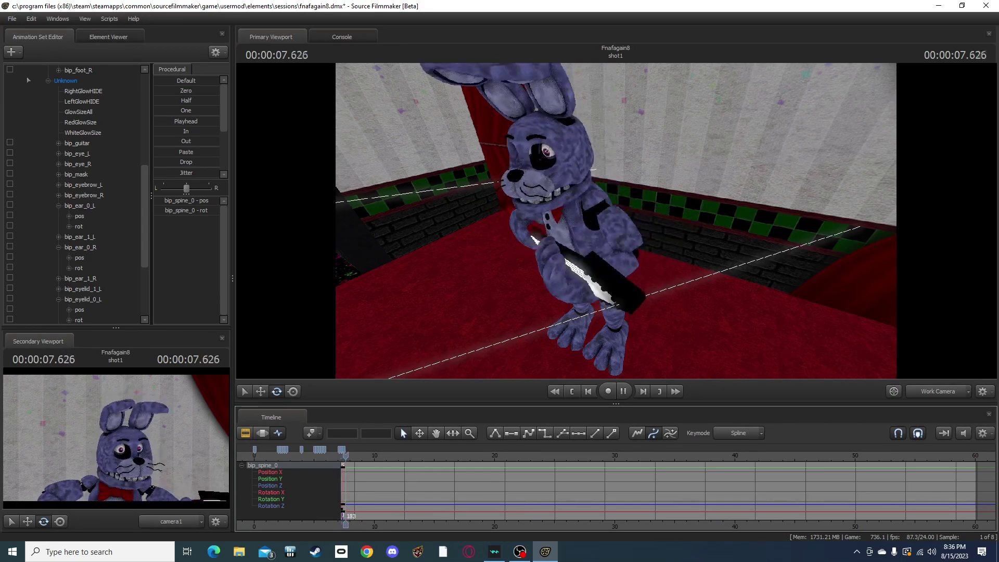
{"action": "key", "text": "space"}
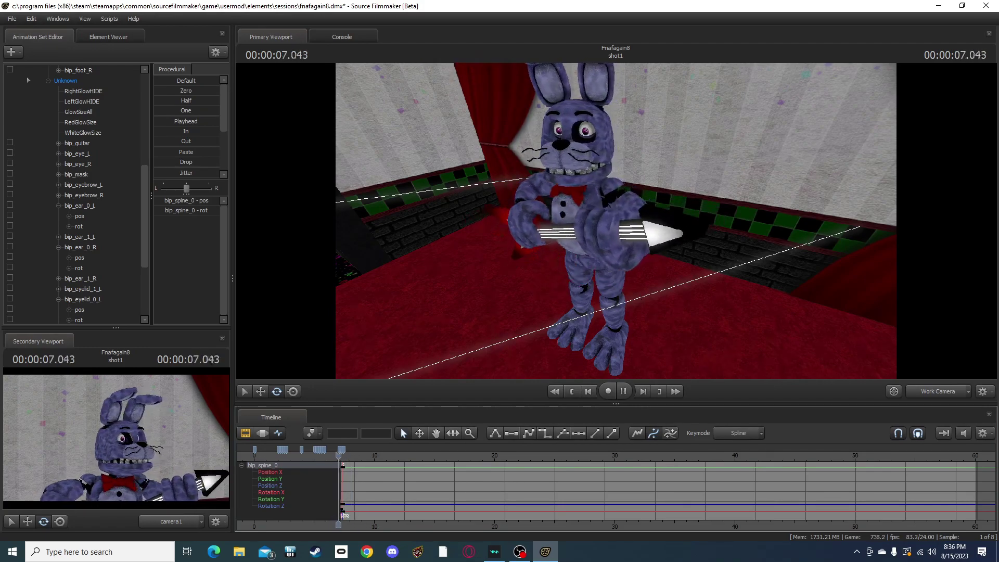
{"action": "key", "text": "space"}
Step: Undo the bip_spine_0 rotations and key made at 00:00:07.458
{"action": "key", "text": "Up"}
{"action": "key", "text": "ctrl+z"}
{"action": "key", "text": "ctrl+z"}
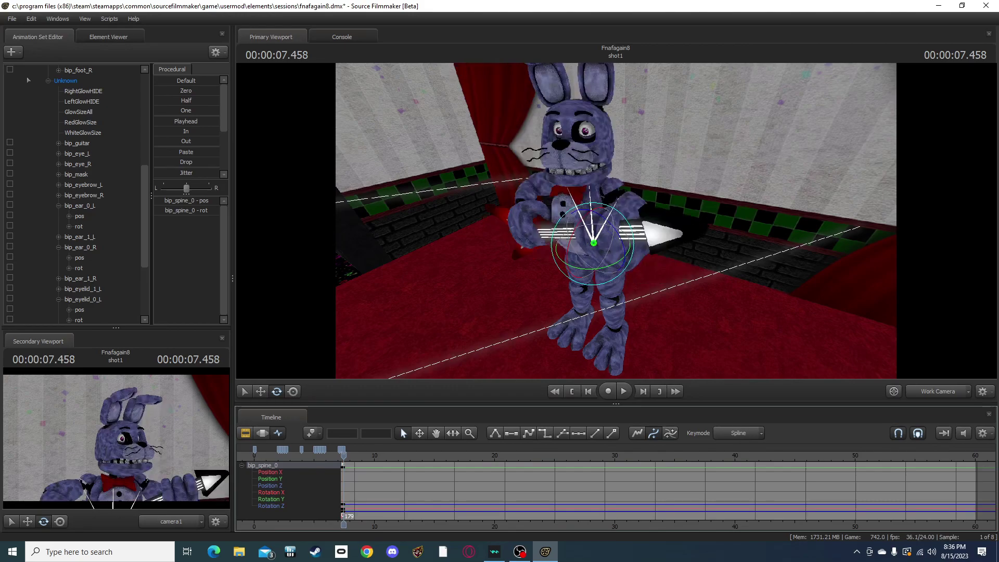
{"action": "key", "text": "ctrl+z"}
Step: Try bending the torso forward with bip_spine_0 at 00:00:07.666, and undo the rotation after checking the playback
{"action": "key", "text": "Up"}
{"action": "key", "text": "space"}
{"action": "key", "text": "space"}
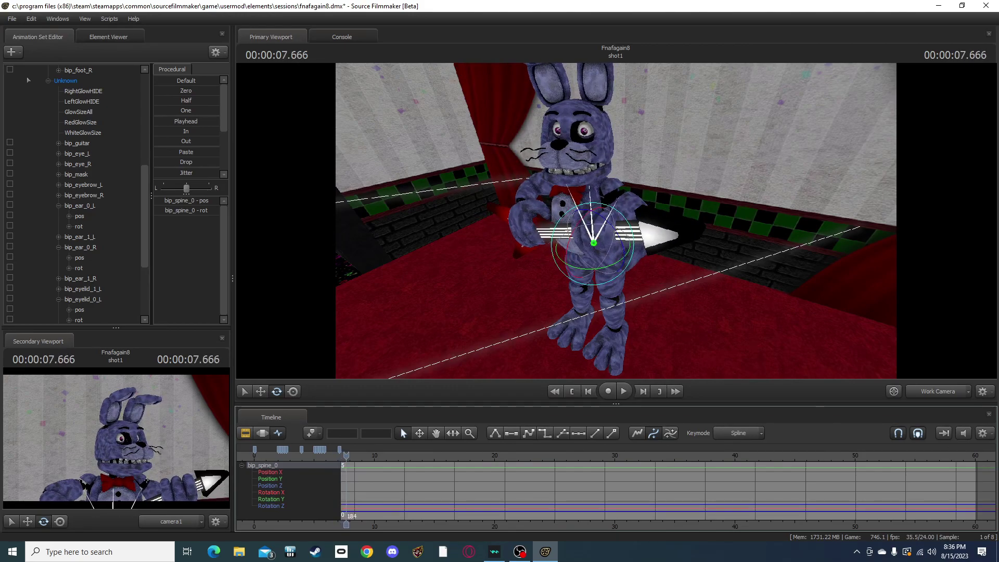
{"action": "left_click_drag", "start_coordinate": [568, 244], "coordinate": [566, 255]}
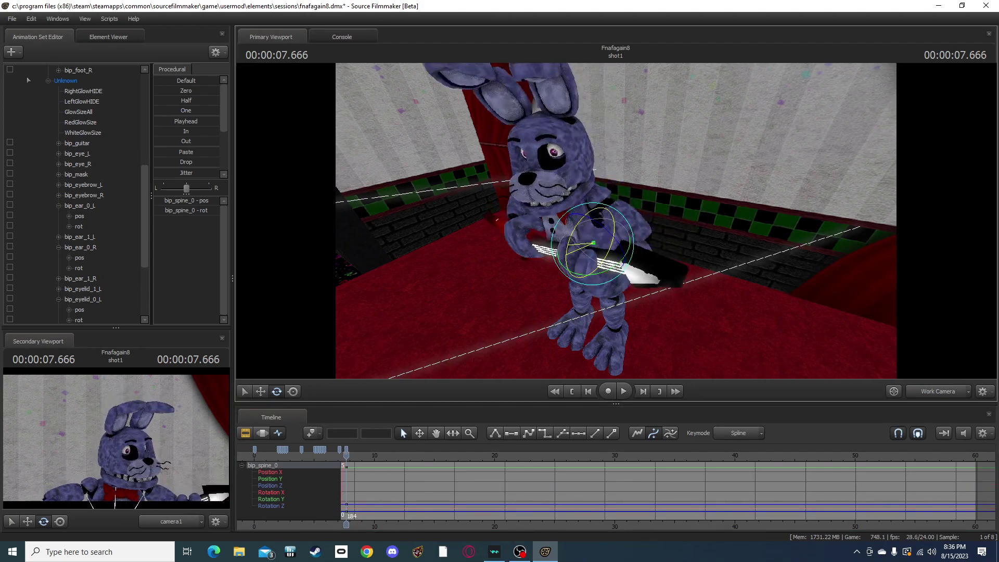
{"action": "key", "text": "Up"}
{"action": "key", "text": "space"}
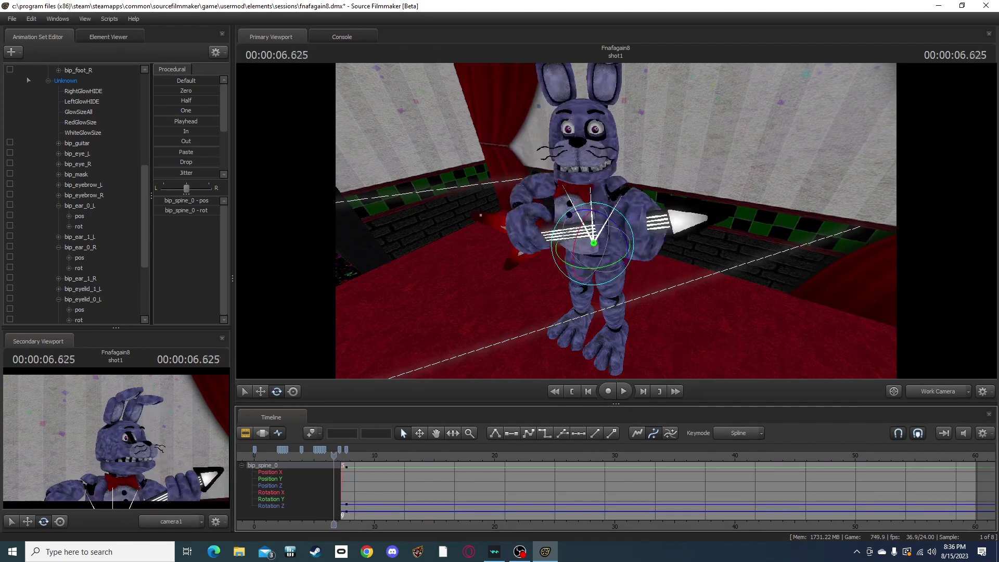
{"action": "key", "text": "space"}
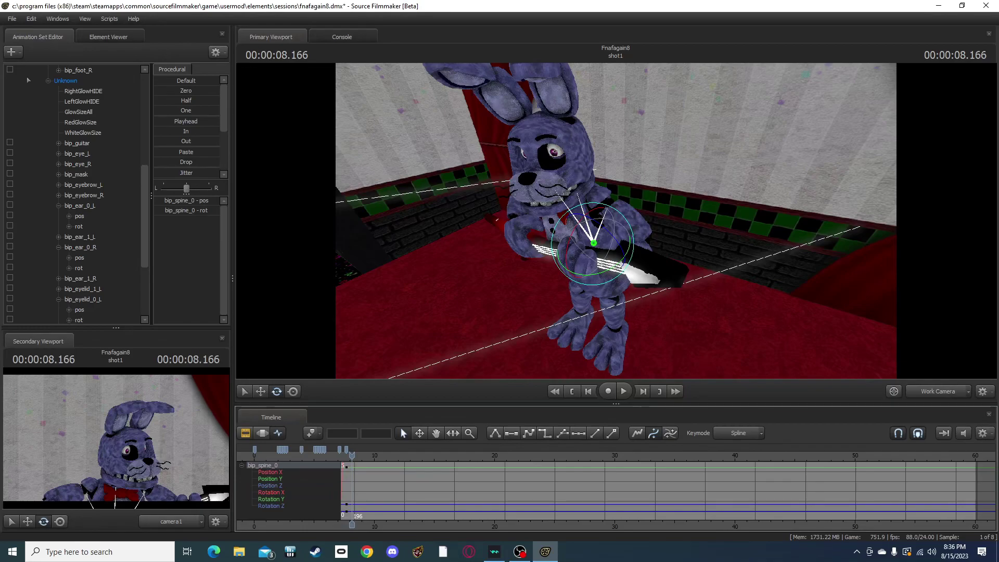
{"action": "key", "text": "ctrl+z"}
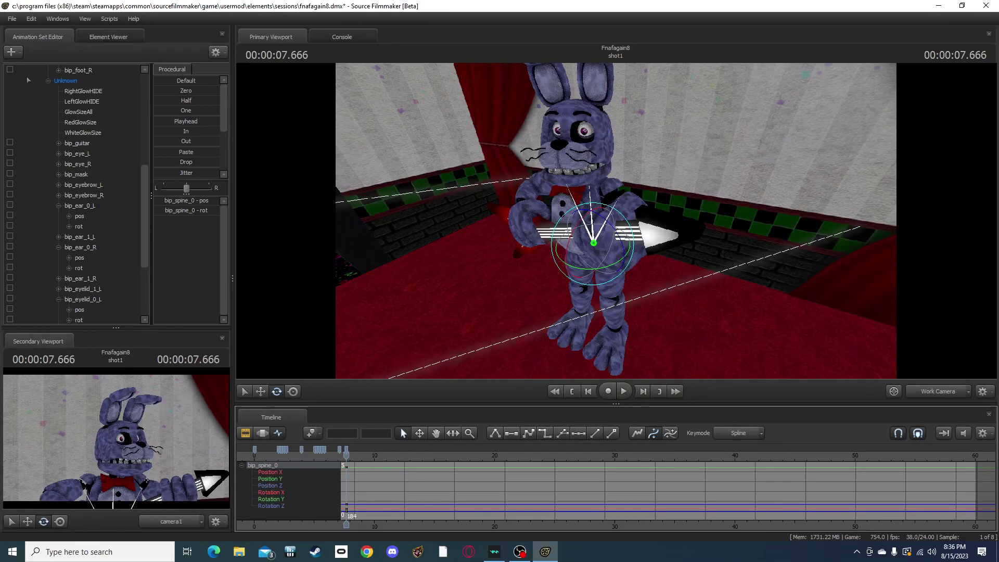
Step: Delete the leftover bip_spine_0 key at 00:00:07.666 from the timeline
{"action": "key", "text": "Left"}
{"action": "key", "text": "Left"}
{"action": "key", "text": "Left"}
{"action": "key", "text": "Left"}
{"action": "key", "text": "Left"}
{"action": "key", "text": "Left"}
{"action": "key", "text": "Left"}
{"action": "key", "text": "Left"}
{"action": "key", "text": "Left"}
{"action": "key", "text": "Left"}
{"action": "key", "text": "Left"}
{"action": "key", "text": "Left"}
{"action": "key", "text": "Left"}
{"action": "key", "text": "Left"}
{"action": "key", "text": "Left"}
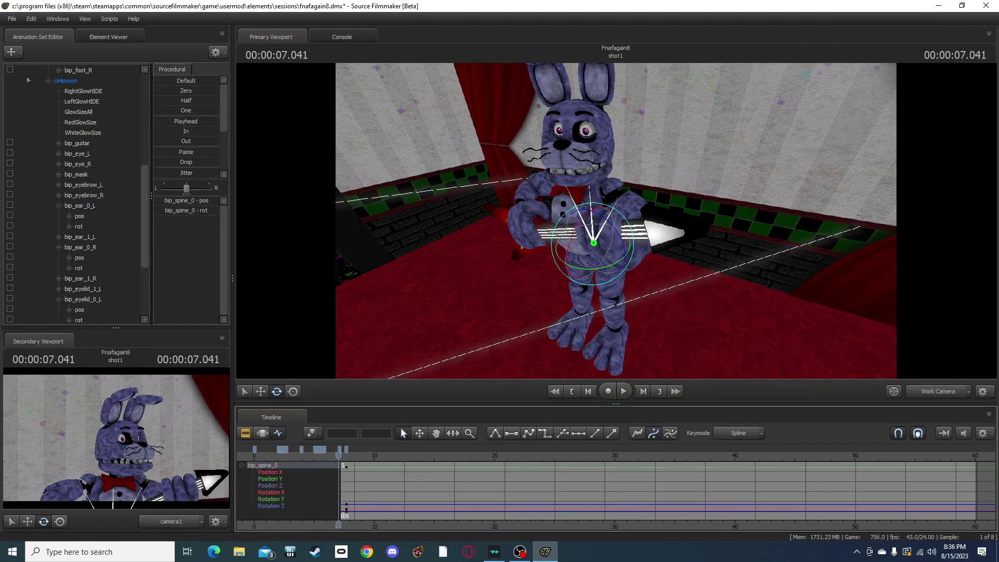
{"action": "right_click", "coordinate": [347, 449]}
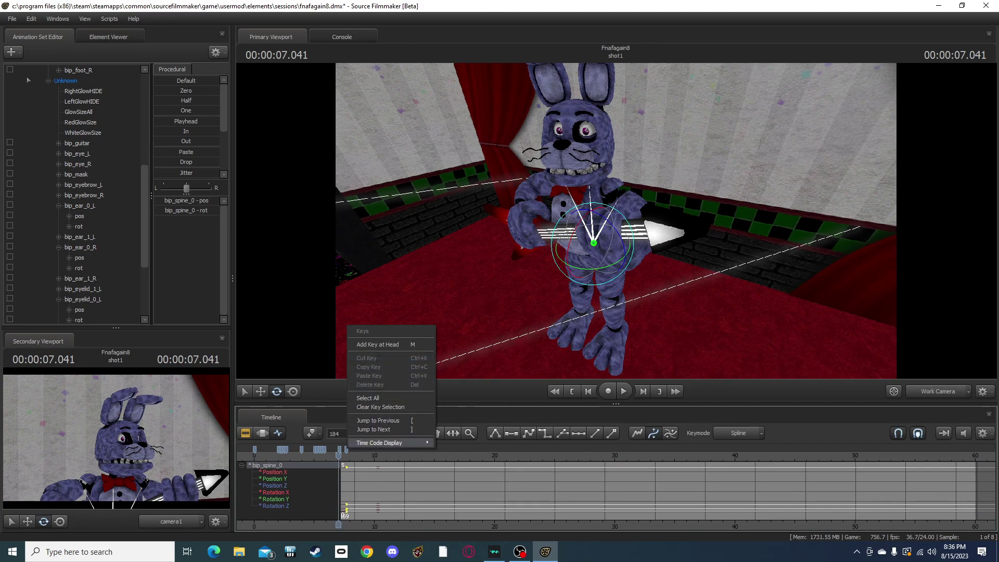
{"action": "left_click", "coordinate": [346, 450]}
{"action": "right_click", "coordinate": [345, 449]}
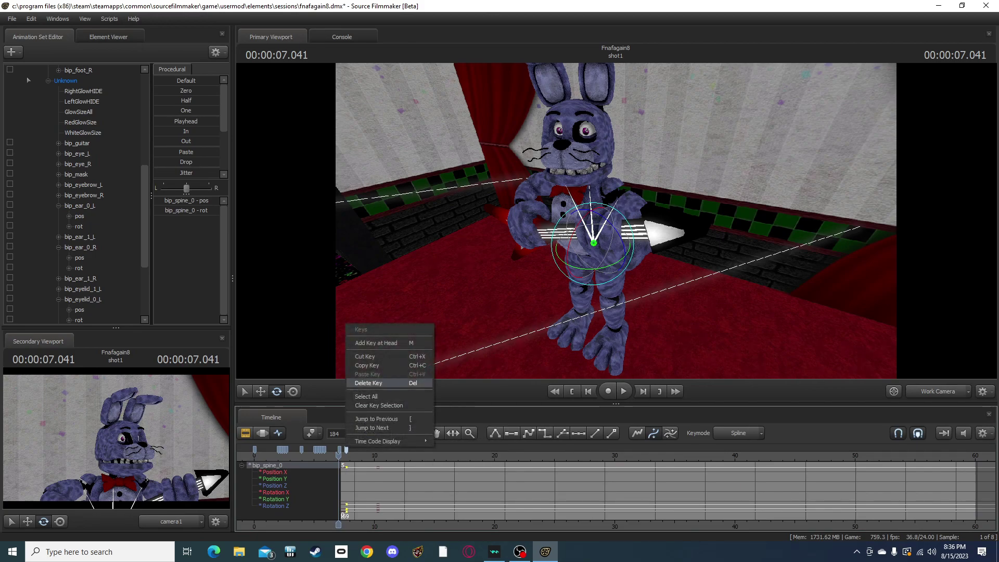
{"action": "left_click", "coordinate": [364, 383]}
Step: Rotate bip_spine_0 at 00:00:07.541 to bend the torso forward, and check the recording in OBS before returning to the session
{"action": "left_click_drag", "start_coordinate": [336, 455], "coordinate": [344, 455]}
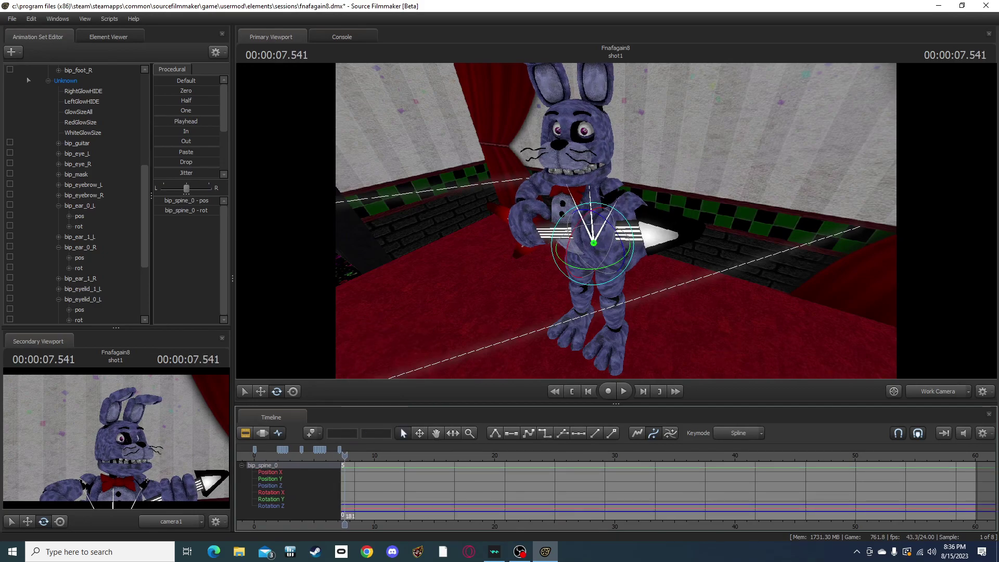
{"action": "left_click_drag", "start_coordinate": [566, 246], "coordinate": [570, 271]}
{"action": "key", "text": "alt+Tab"}
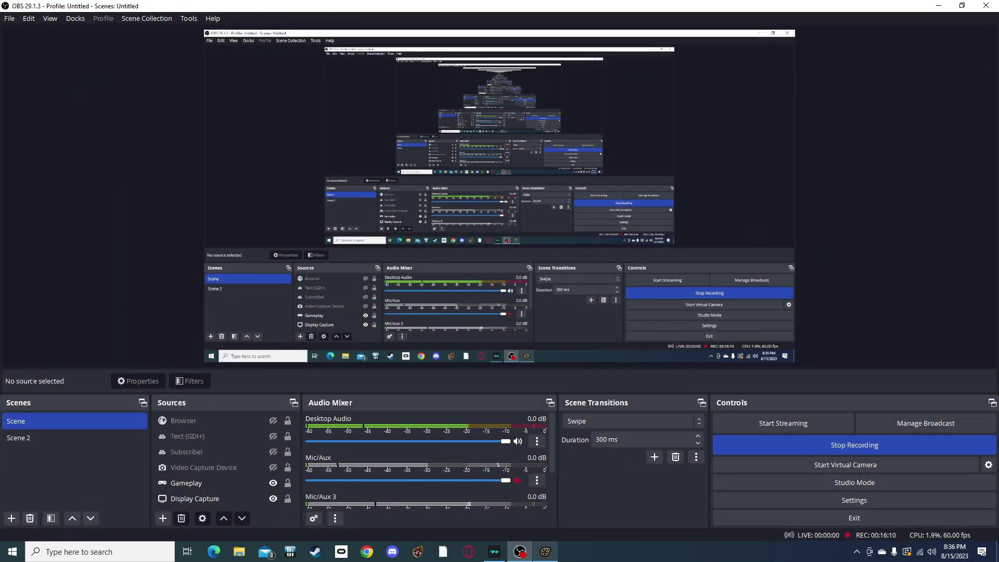
{"action": "left_click", "coordinate": [545, 551]}
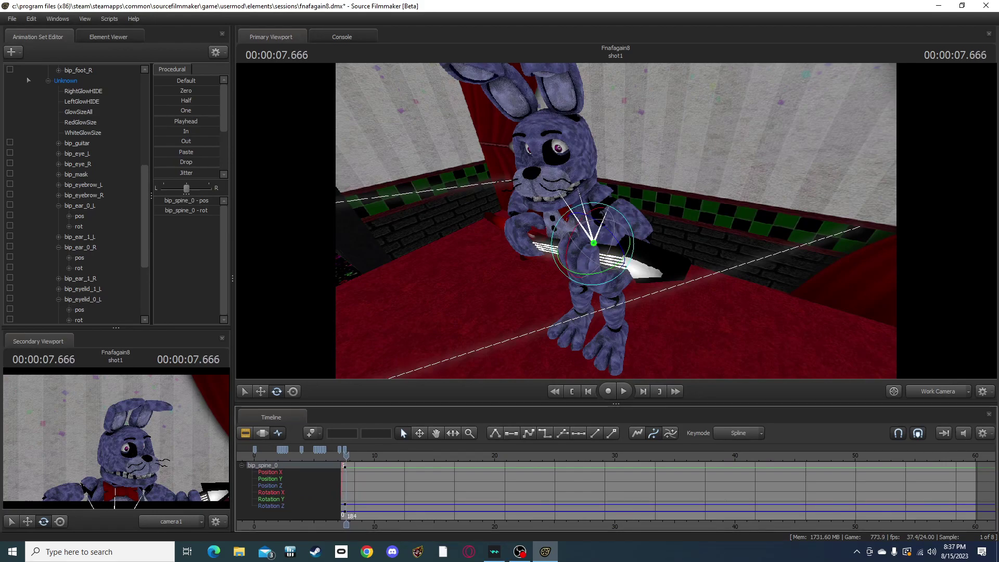
Step: Add slight settling rotations to bip_spine_0 from 00:00:07.666 so the forward bend eases out before 00:00:08.000
{"action": "left_click_drag", "start_coordinate": [566, 251], "coordinate": [567, 249]}
{"action": "key", "text": "Right"}
{"action": "key", "text": "Right"}
{"action": "key", "text": "Right"}
{"action": "key", "text": "Right"}
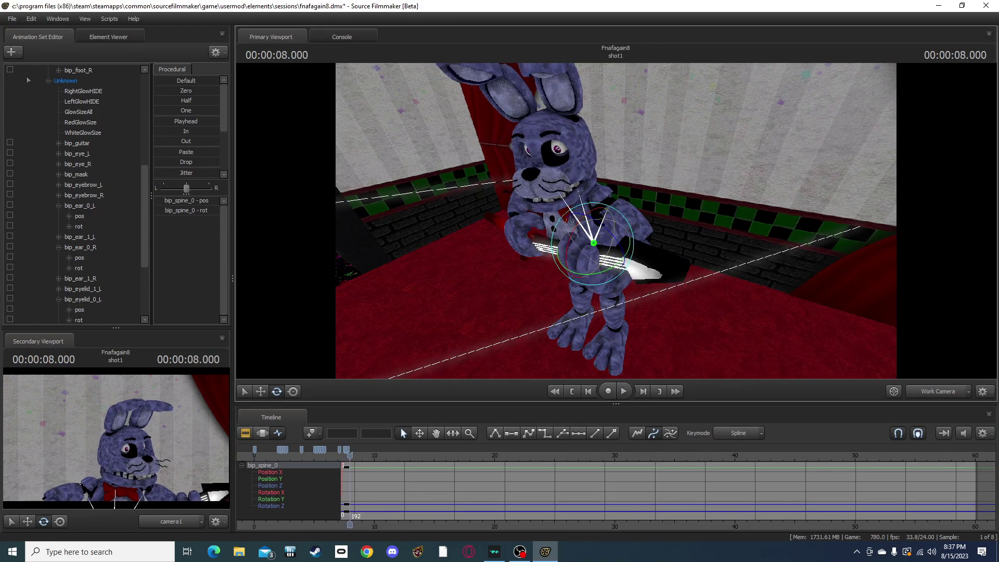
Step: Play back the forward torso bend several times to check its speed and settling motion
{"action": "key", "text": "space"}
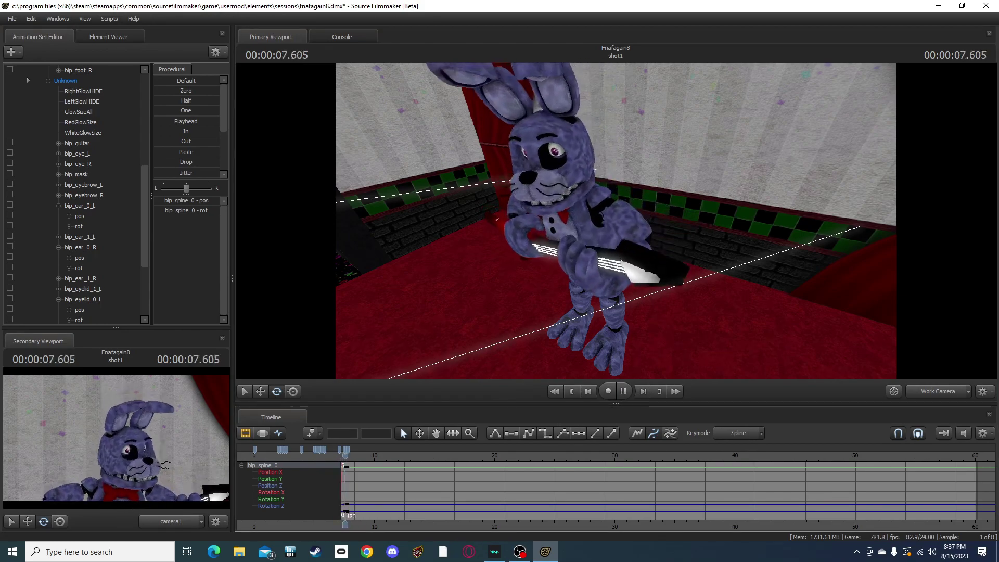
{"action": "key", "text": "space"}
{"action": "key", "text": "space"}
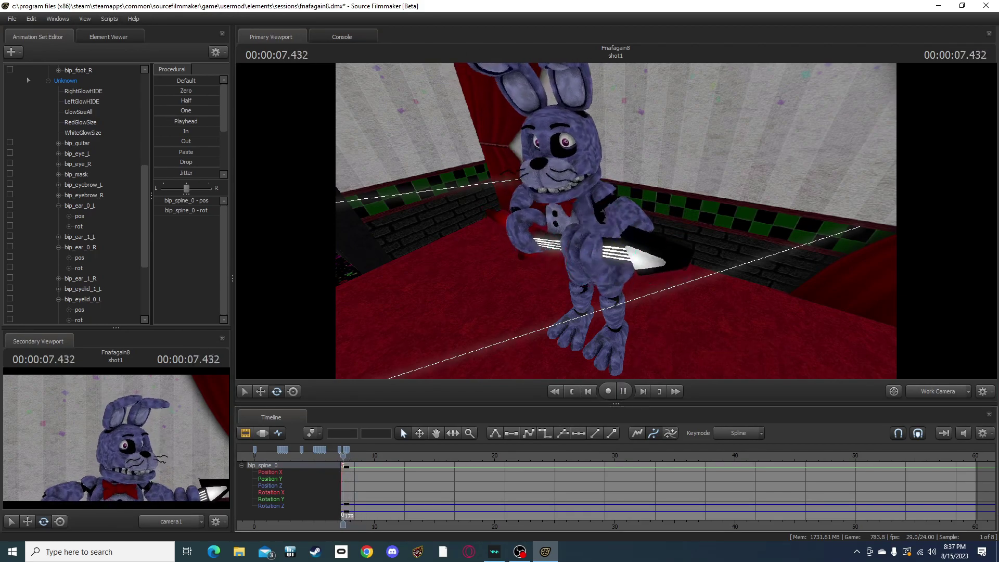
{"action": "key", "text": "space"}
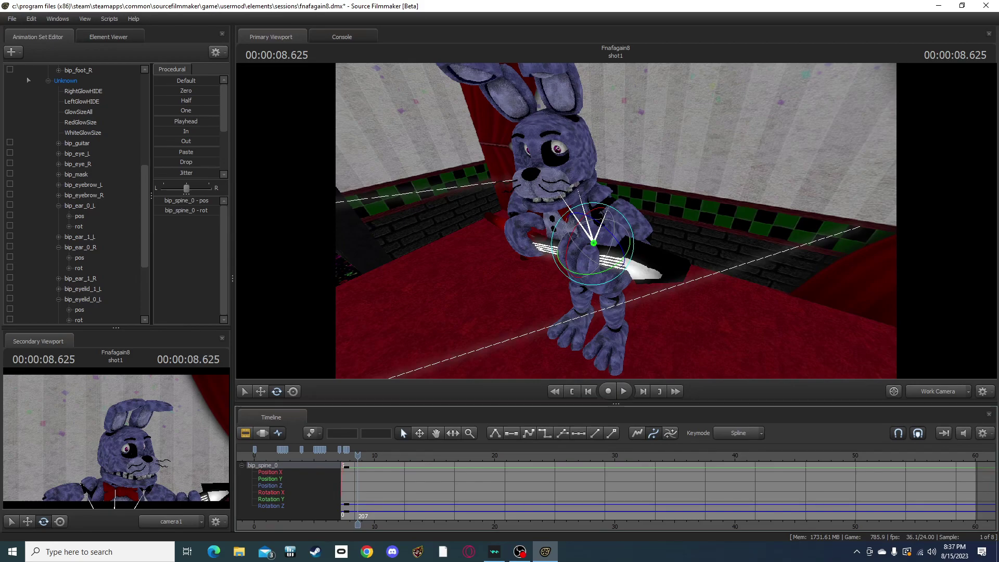
{"action": "key", "text": "space"}
{"action": "key", "text": "space"}
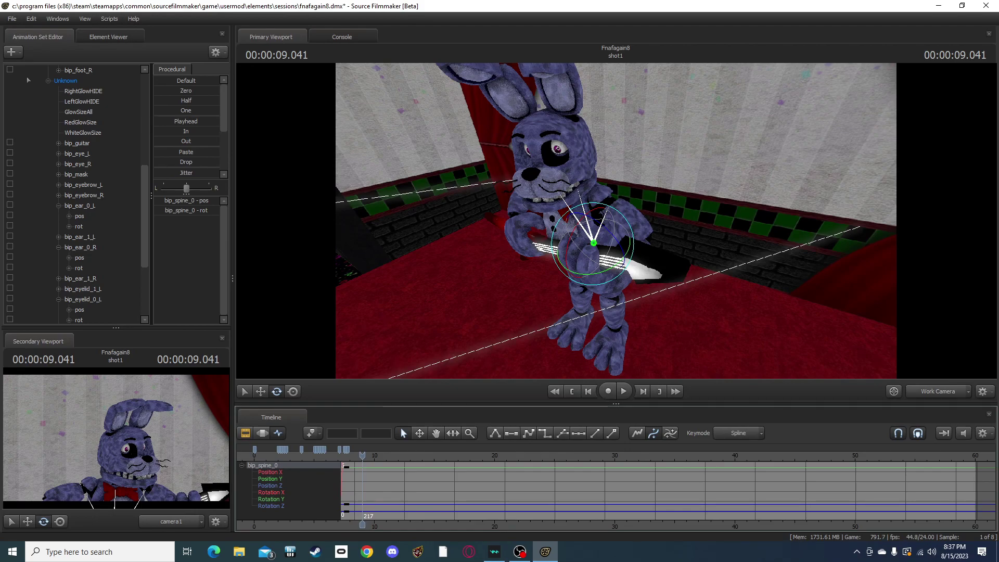
{"action": "key", "text": "space"}
{"action": "key", "text": "space"}
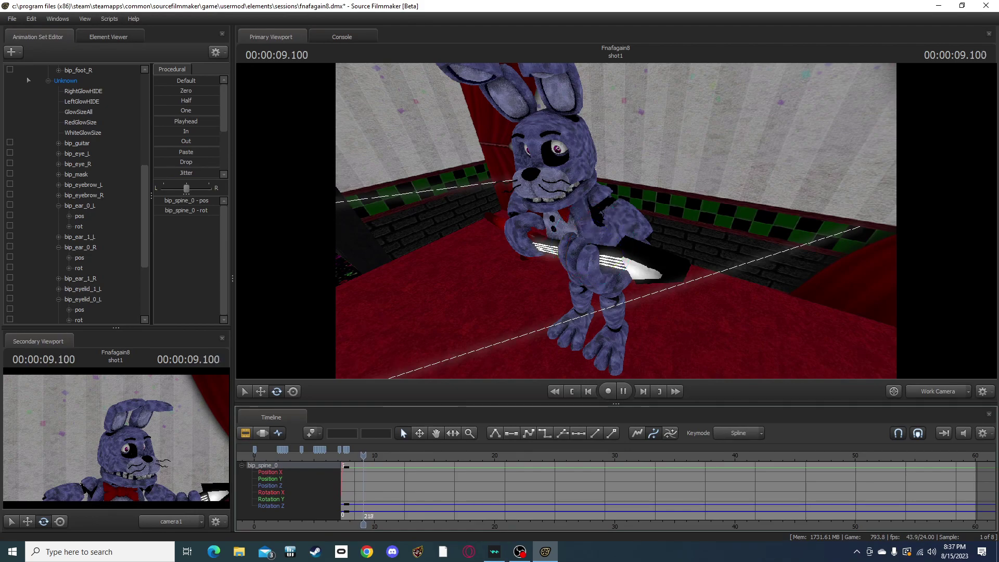
Step: Key bip_spine_0 at 00:00:08.666 to hold the bent torso pose
{"action": "key", "text": "Left"}
{"action": "key", "text": "Left"}
{"action": "key", "text": "Left"}
{"action": "key", "text": "Left"}
{"action": "key", "text": "Left"}
{"action": "key", "text": "Left"}
{"action": "key", "text": "Left"}
{"action": "key", "text": "Left"}
{"action": "key", "text": "Left"}
{"action": "key", "text": "Left"}
{"action": "key", "text": "Left"}
{"action": "key", "text": "Left"}
{"action": "key", "text": "Left"}
{"action": "key", "text": "Left"}
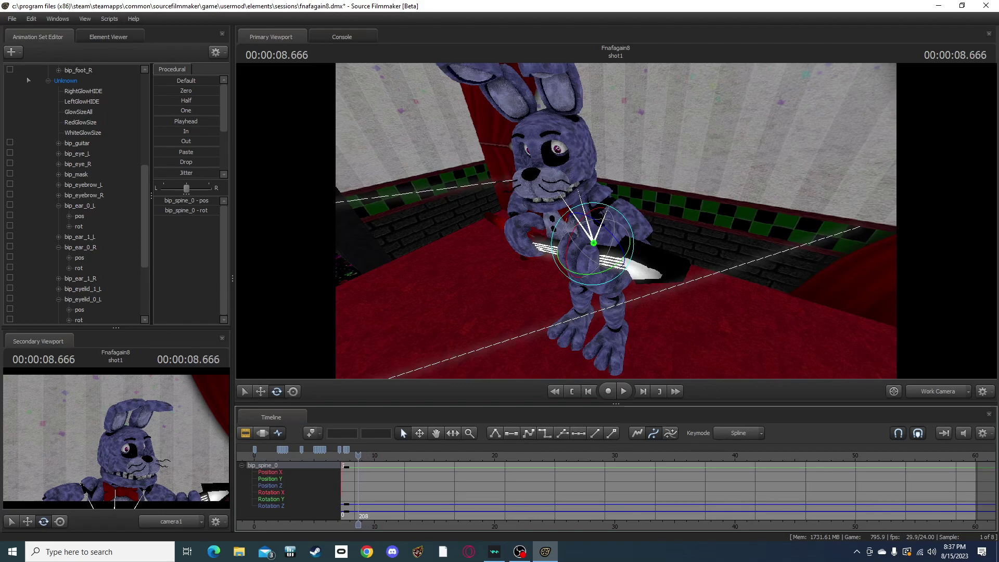
{"action": "key", "text": "space"}
{"action": "key", "text": "space"}
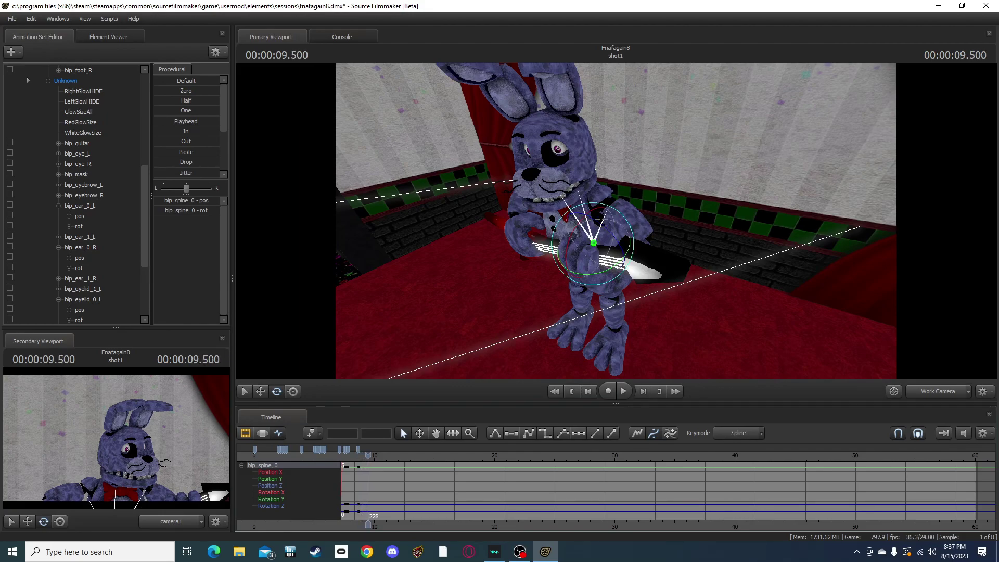
Step: Try twisting the torso with bip_spine_0 at 00:00:09.500, play it back, and undo the rotation
{"action": "left_click_drag", "start_coordinate": [593, 274], "coordinate": [552, 266]}
{"action": "key", "text": "space"}
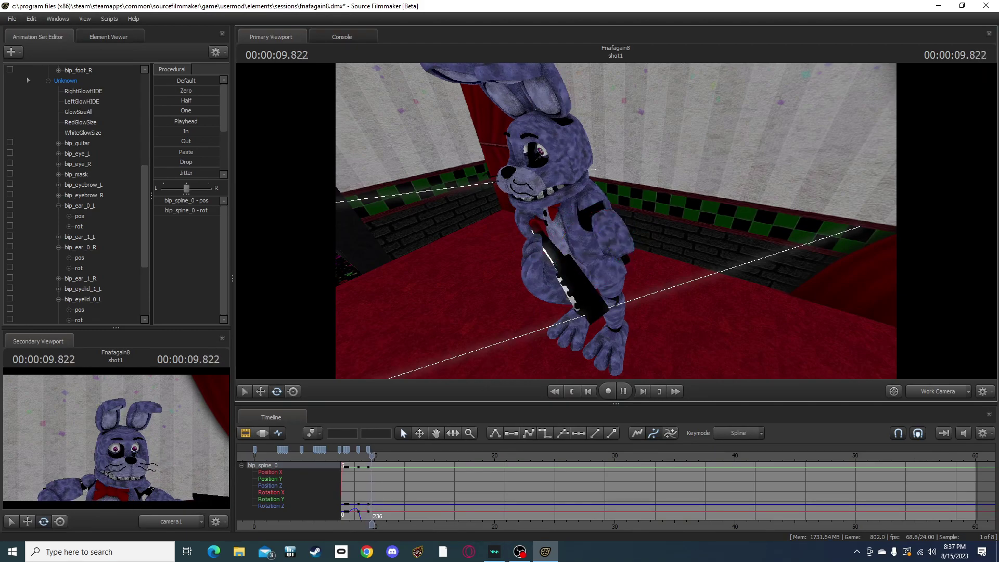
{"action": "key", "text": "space"}
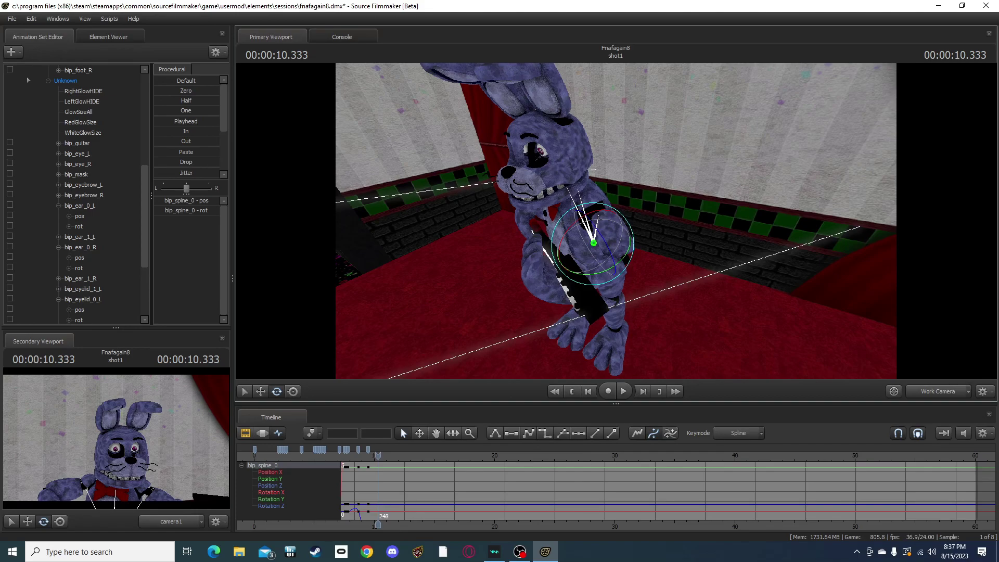
{"action": "left_click_drag", "start_coordinate": [593, 273], "coordinate": [611, 271]}
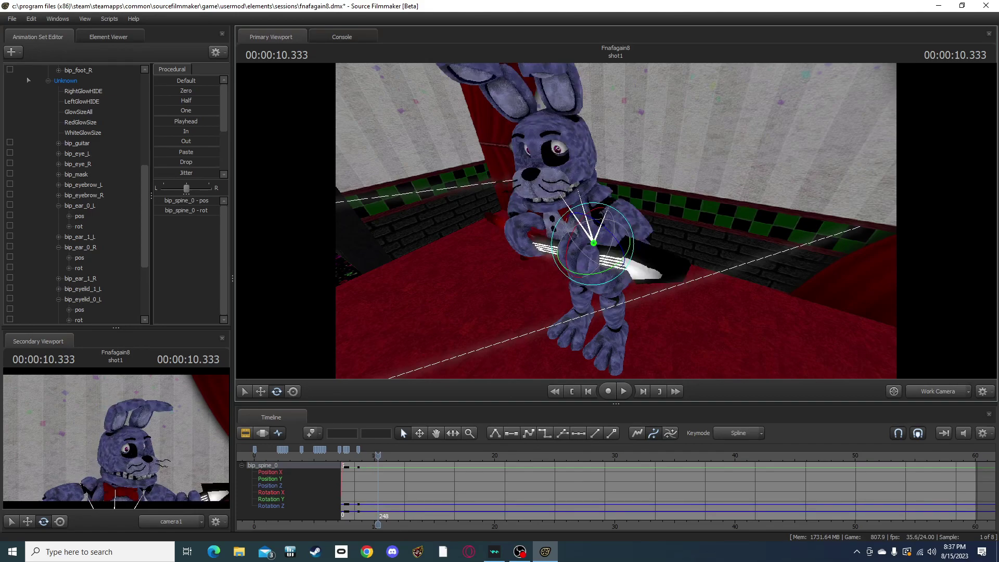
Step: Key bip_spine_0 at about 00:00:09.500 to extend the hold of the bent torso pose
{"action": "key", "text": "Left"}
{"action": "key", "text": "Left"}
{"action": "key", "text": "Left"}
{"action": "key", "text": "Left"}
{"action": "key", "text": "Left"}
{"action": "key", "text": "Left"}
{"action": "key", "text": "Left"}
{"action": "key", "text": "Left"}
{"action": "key", "text": "Left"}
{"action": "key", "text": "Left"}
{"action": "key", "text": "Left"}
{"action": "key", "text": "Left"}
{"action": "key", "text": "Left"}
{"action": "key", "text": "Left"}
{"action": "key", "text": "Left"}
{"action": "key", "text": "Left"}
{"action": "key", "text": "Left"}
{"action": "key", "text": "Left"}
Step: Twist the torso toward the secondary camera by rotating bip_spine_0 at about 00:00:10.333
{"action": "key", "text": "Right"}
{"action": "key", "text": "Right"}
{"action": "key", "text": "Right"}
{"action": "key", "text": "Right"}
{"action": "key", "text": "Right"}
{"action": "key", "text": "Right"}
{"action": "key", "text": "Right"}
{"action": "key", "text": "Right"}
{"action": "key", "text": "Right"}
{"action": "key", "text": "Right"}
{"action": "key", "text": "Right"}
{"action": "key", "text": "Right"}
{"action": "key", "text": "Right"}
{"action": "key", "text": "Right"}
{"action": "key", "text": "Right"}
{"action": "key", "text": "Right"}
{"action": "key", "text": "Right"}
{"action": "key", "text": "Right"}
{"action": "left_click_drag", "start_coordinate": [609, 271], "coordinate": [567, 267]}
{"action": "key", "text": "Right"}
{"action": "key", "text": "Right"}
{"action": "key", "text": "Right"}
{"action": "key", "text": "Right"}
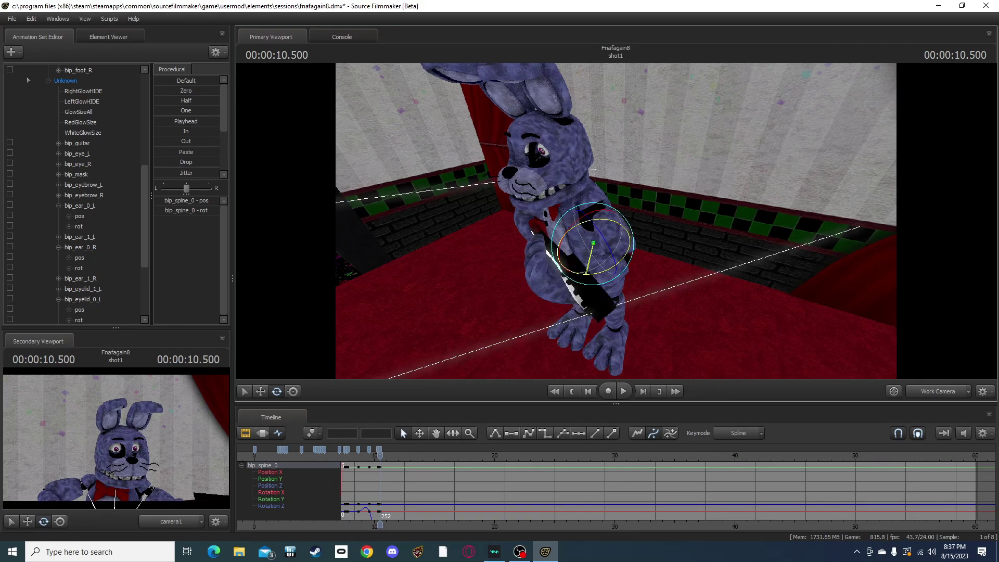
Step: Add small settling rotations to the twisted bip_spine_0 at 00:00:10.500 and 00:00:10.708
{"action": "key", "text": "Right"}
{"action": "key", "text": "Right"}
{"action": "key", "text": "Right"}
{"action": "key", "text": "Right"}
{"action": "key", "text": "Right"}
{"action": "key", "text": "Right"}
{"action": "key", "text": "Right"}
{"action": "key", "text": "Right"}
{"action": "key", "text": "Right"}
{"action": "key", "text": "Right"}
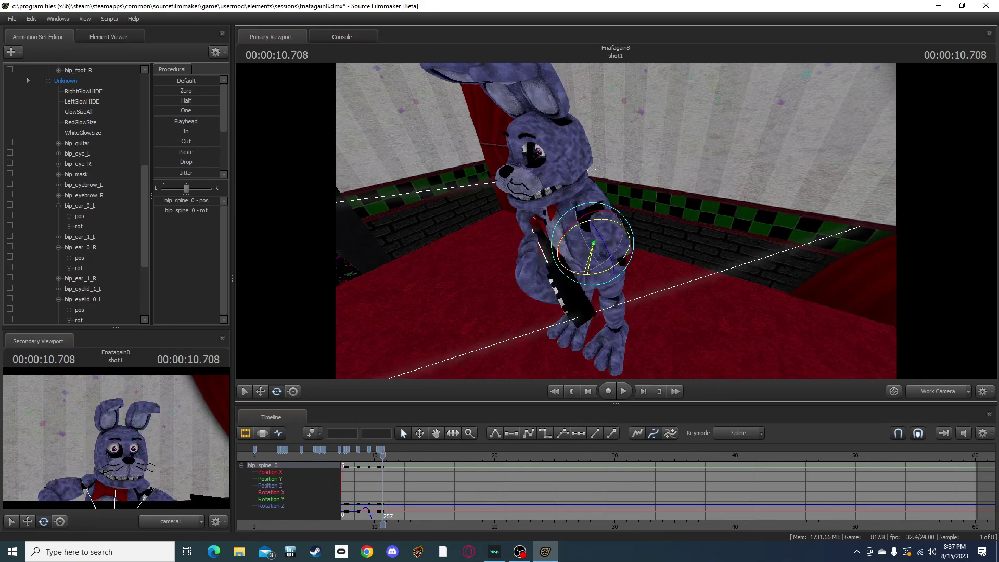
{"action": "key", "text": "Right"}
{"action": "key", "text": "Right"}
{"action": "key", "text": "Right"}
{"action": "key", "text": "Right"}
{"action": "key", "text": "Right"}
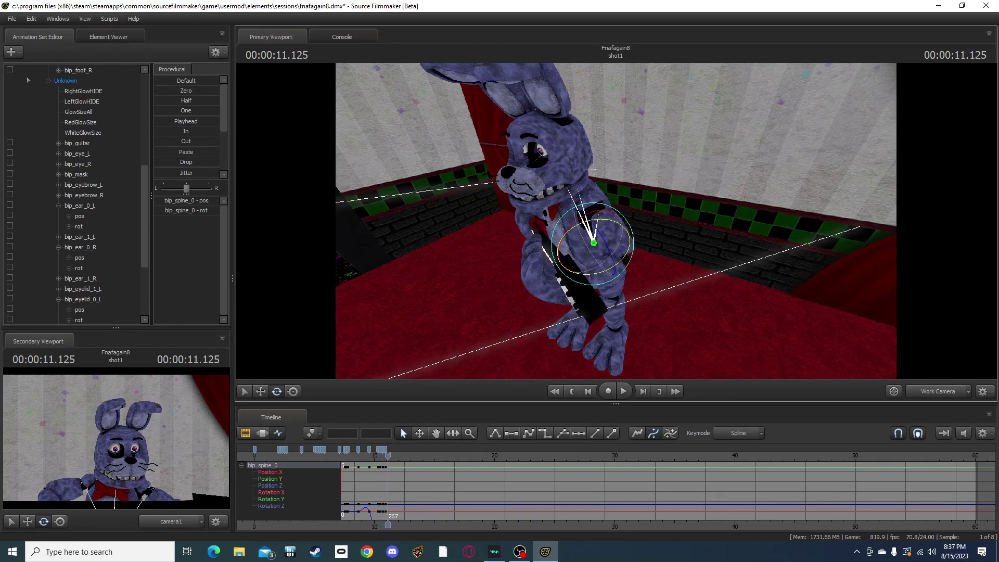
Step: Return the torso to an upright pose by rotating bip_spine_0 at 00:00:11.583
{"action": "key", "text": "Right"}
{"action": "key", "text": "Right"}
{"action": "key", "text": "Right"}
{"action": "key", "text": "Right"}
{"action": "key", "text": "Right"}
{"action": "key", "text": "Right"}
{"action": "key", "text": "Right"}
{"action": "key", "text": "Right"}
{"action": "key", "text": "Right"}
{"action": "key", "text": "Right"}
{"action": "key", "text": "Right"}
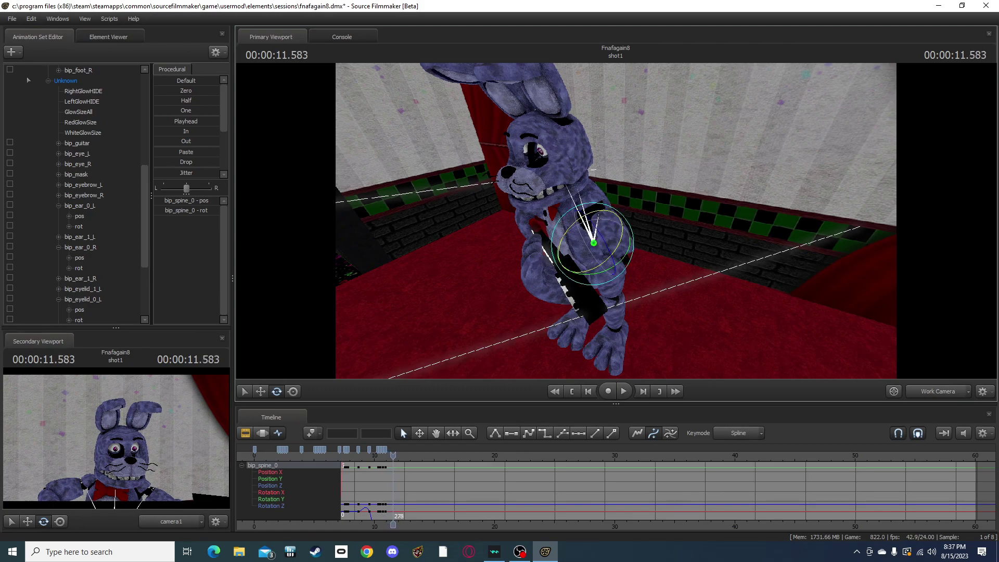
{"action": "key", "text": "ctrl+v"}
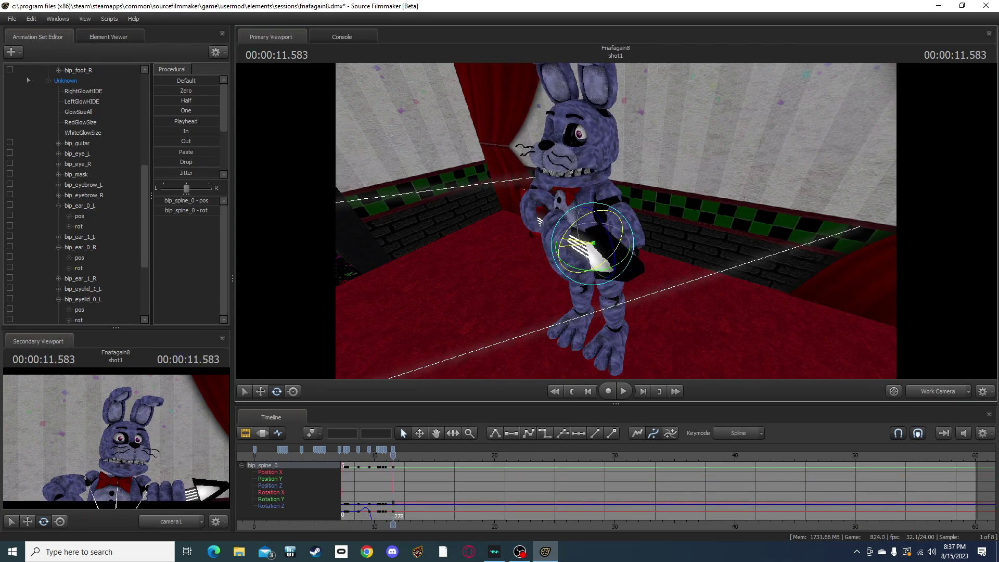
Step: Nudge bip_spine_0 slightly at 00:00:11.750 and 00:00:11.916 to settle the upright torso
{"action": "key", "text": "Right"}
{"action": "key", "text": "Right"}
{"action": "key", "text": "Right"}
{"action": "key", "text": "Right"}
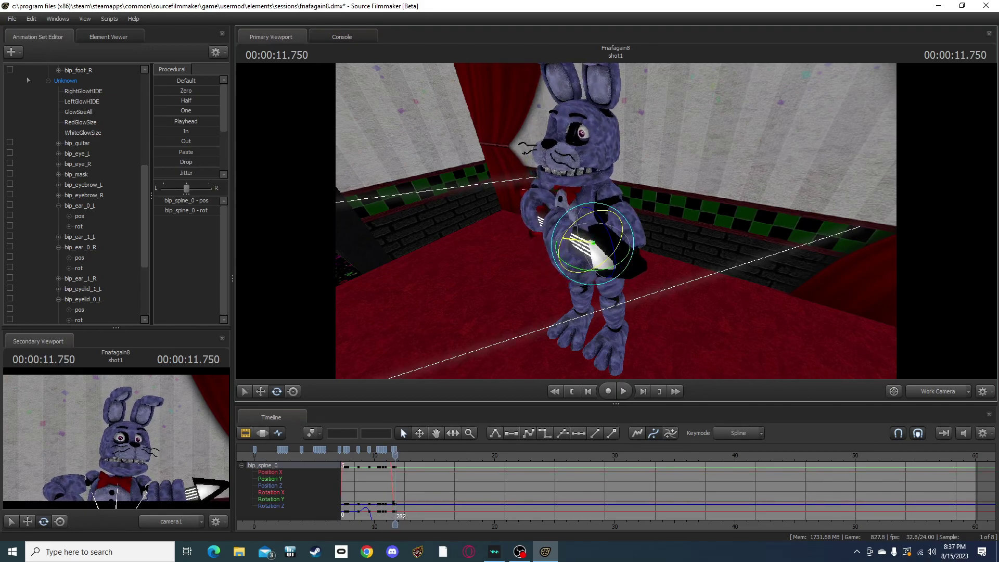
{"action": "left_click_drag", "start_coordinate": [563, 236], "coordinate": [561, 242]}
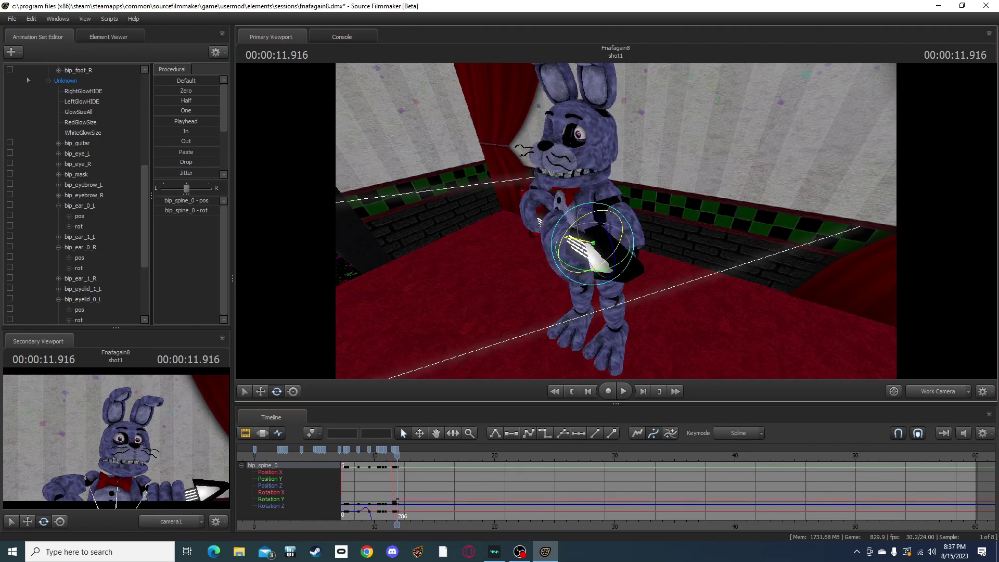
Step: Play back the animation from 00:00:02.500 to review the torso turns and the return to upright
{"action": "left_click_drag", "start_coordinate": [285, 455], "coordinate": [284, 455]}
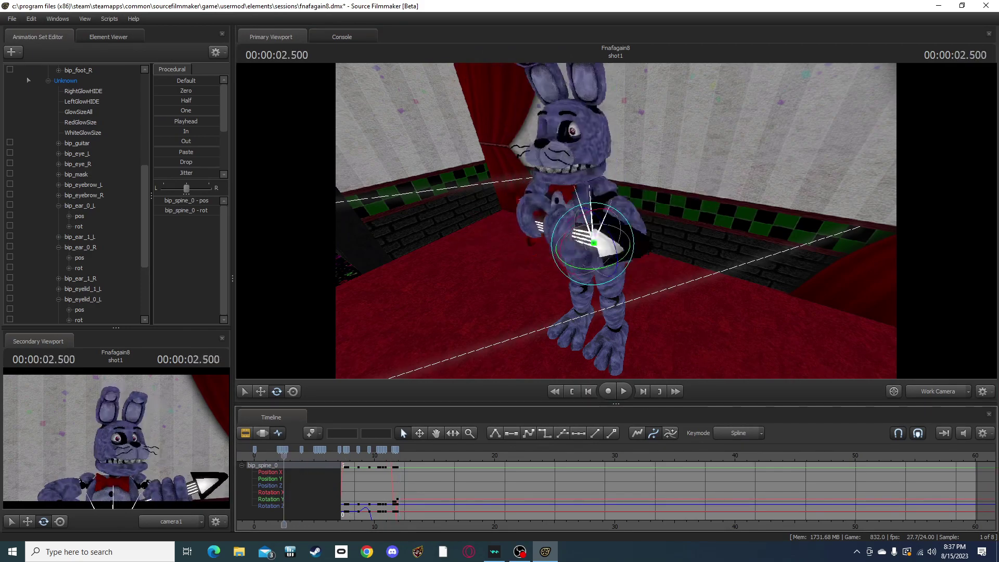
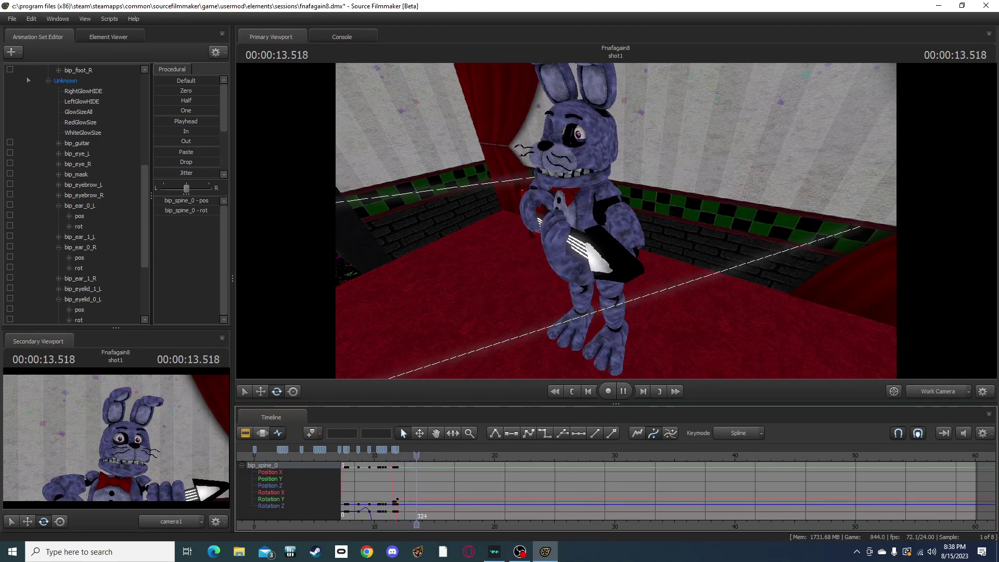
{"action": "key", "text": "space"}
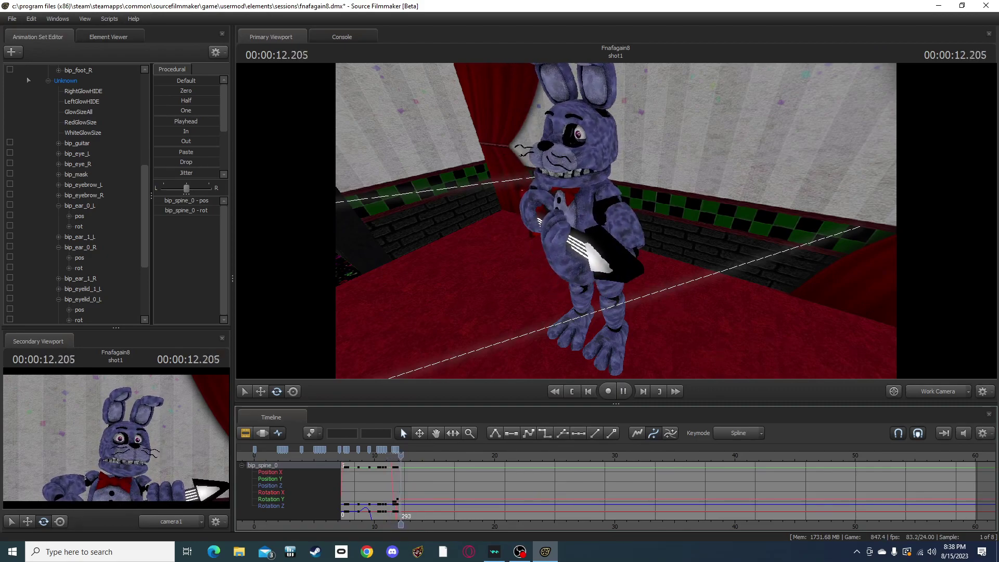
{"action": "key", "text": "space"}
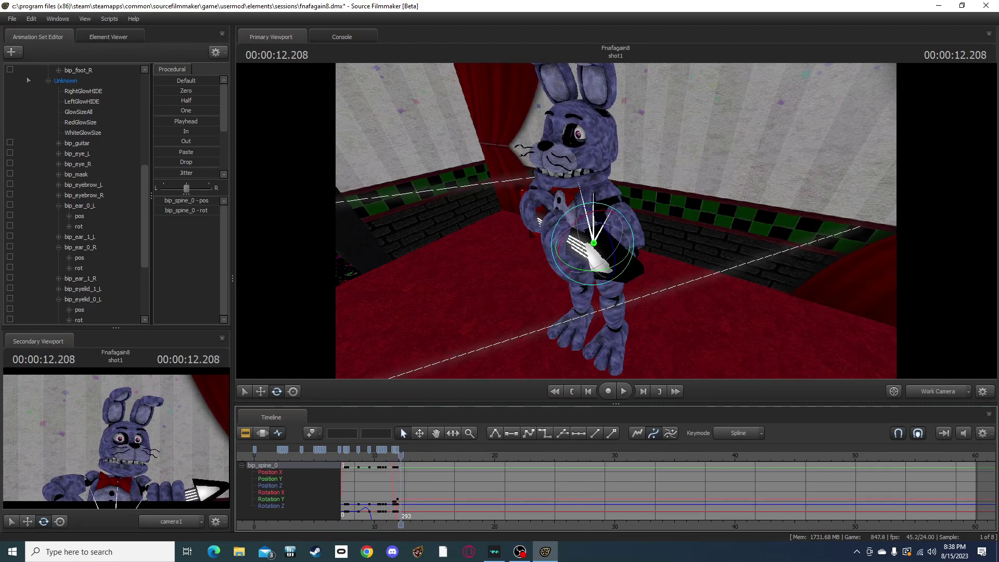
Step: Delete the extra bip_spine_0 key at about 00:00:11.750, just before its close neighbour
{"action": "scroll", "coordinate": [400, 489], "scroll_direction": "up", "scroll_amount": 10}
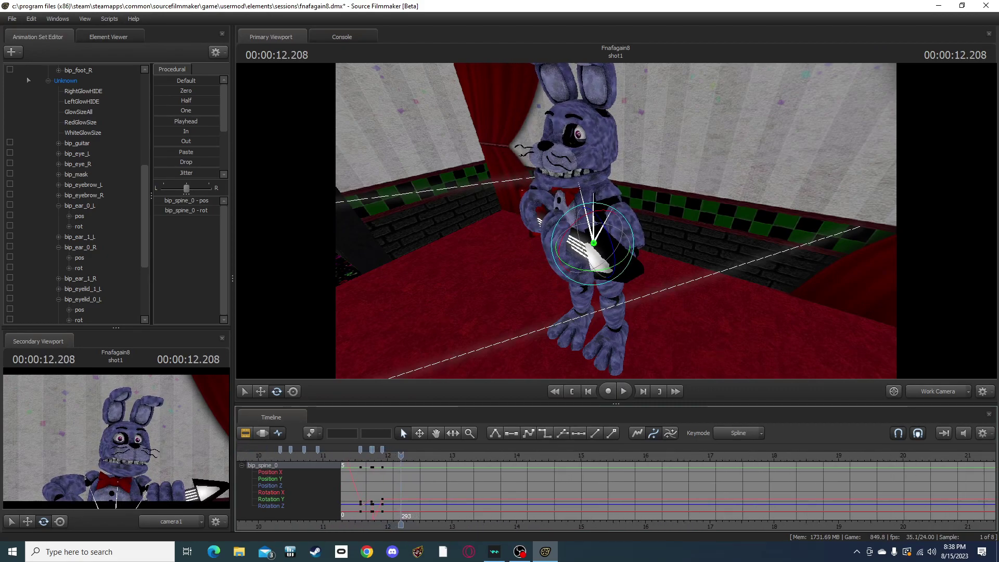
{"action": "left_click_drag", "start_coordinate": [401, 455], "coordinate": [355, 456]}
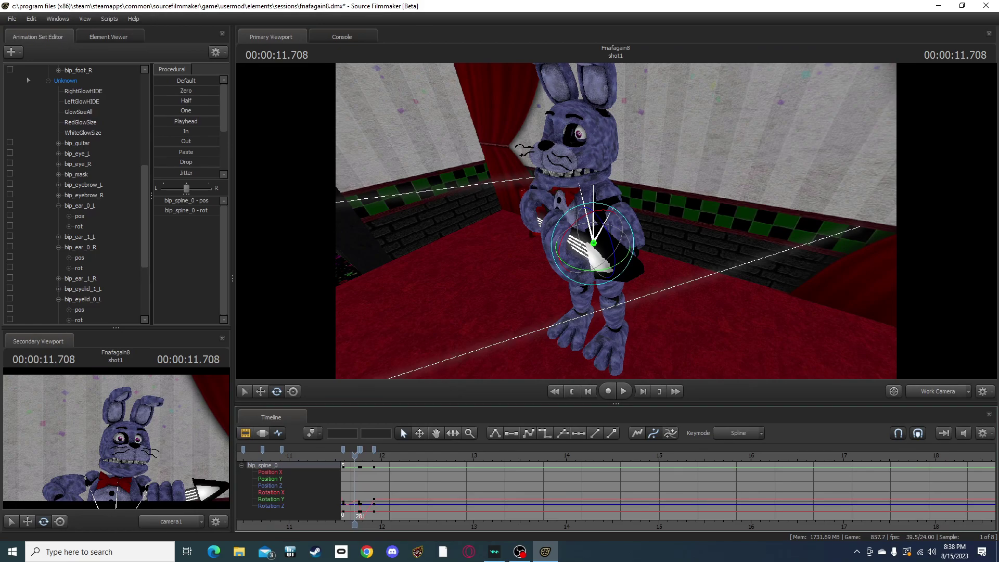
{"action": "right_click", "coordinate": [358, 456]}
{"action": "left_click", "coordinate": [395, 383]}
Step: Play back the return to upright around 00:00:11.583 to check its smoothness
{"action": "key", "text": "space"}
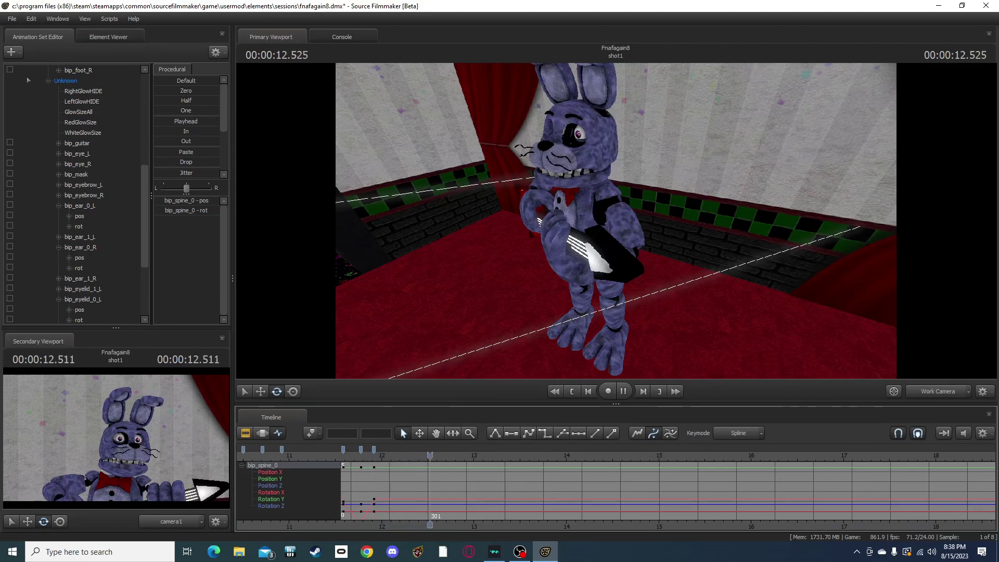
{"action": "key", "text": "space"}
{"action": "key", "text": "space"}
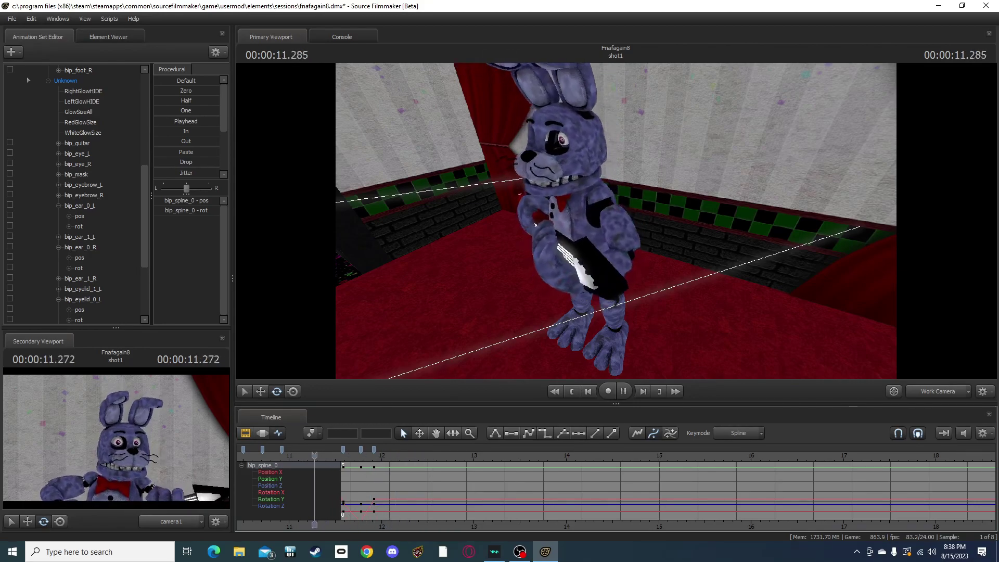
{"action": "key", "text": "space"}
Step: Play back the whole animation from near the start of the shot
{"action": "scroll", "coordinate": [616, 489], "scroll_direction": "down", "scroll_amount": 5}
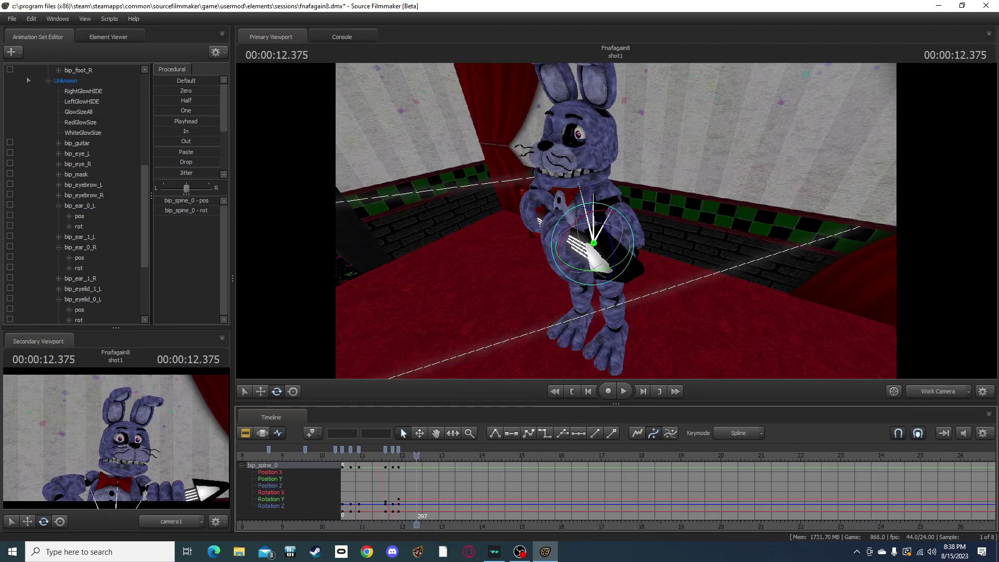
{"action": "scroll", "coordinate": [617, 489], "scroll_direction": "down", "scroll_amount": 3}
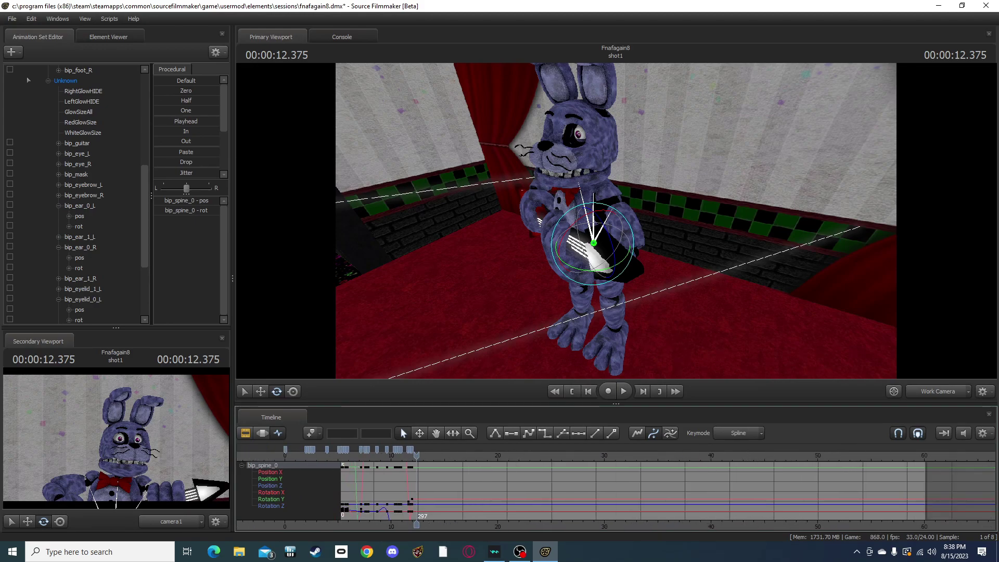
{"action": "left_click_drag", "start_coordinate": [416, 455], "coordinate": [270, 455]}
{"action": "key", "text": "space"}
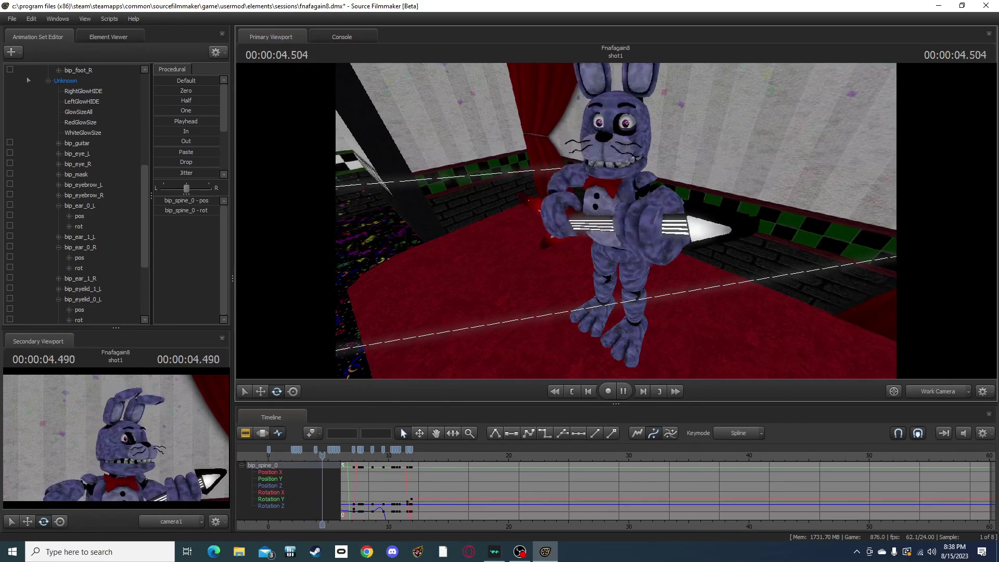
Step: Stop playback, move the playhead to 00:00:09.041 and create an animation set for a new light
{"action": "key", "text": "space"}
{"action": "left_click_drag", "start_coordinate": [353, 455], "coordinate": [376, 455]}
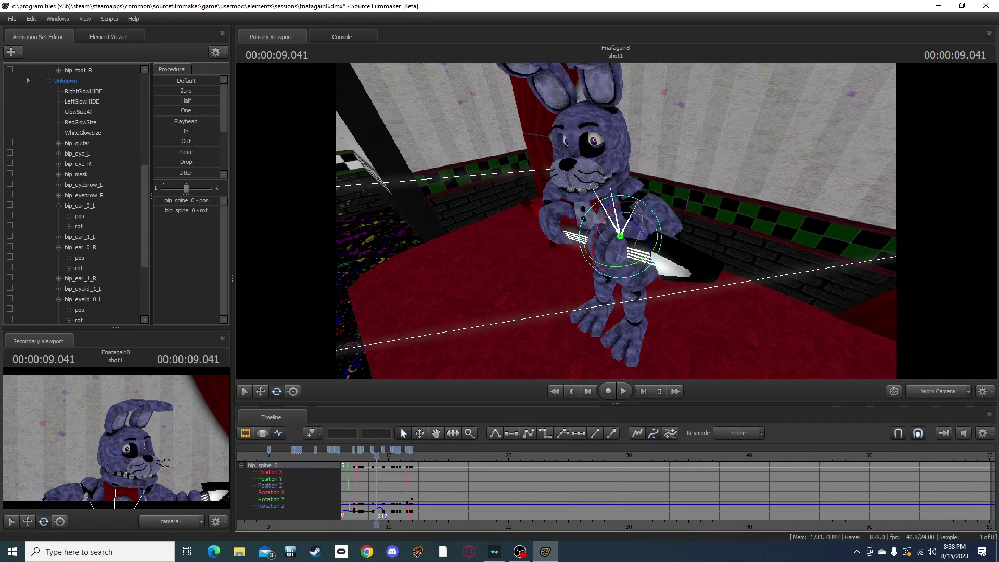
{"action": "left_click", "coordinate": [11, 51]}
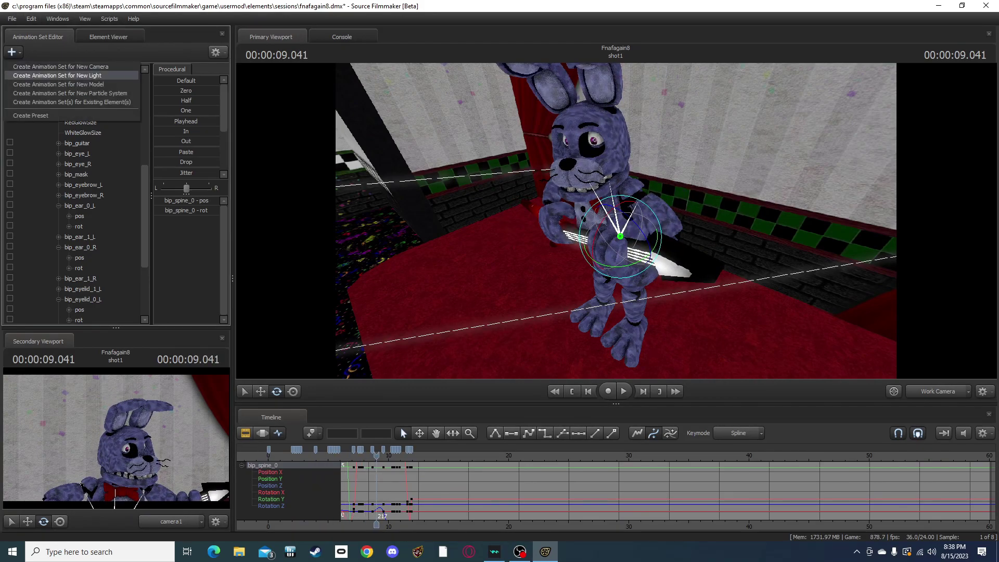
{"action": "key", "text": "Escape"}
{"action": "scroll", "coordinate": [77, 195], "scroll_direction": "up", "scroll_amount": 7}
{"action": "scroll", "coordinate": [77, 195], "scroll_direction": "down", "scroll_amount": 1}
{"action": "scroll", "coordinate": [77, 195], "scroll_direction": "up", "scroll_amount": 1}
{"action": "left_click", "coordinate": [37, 70]}
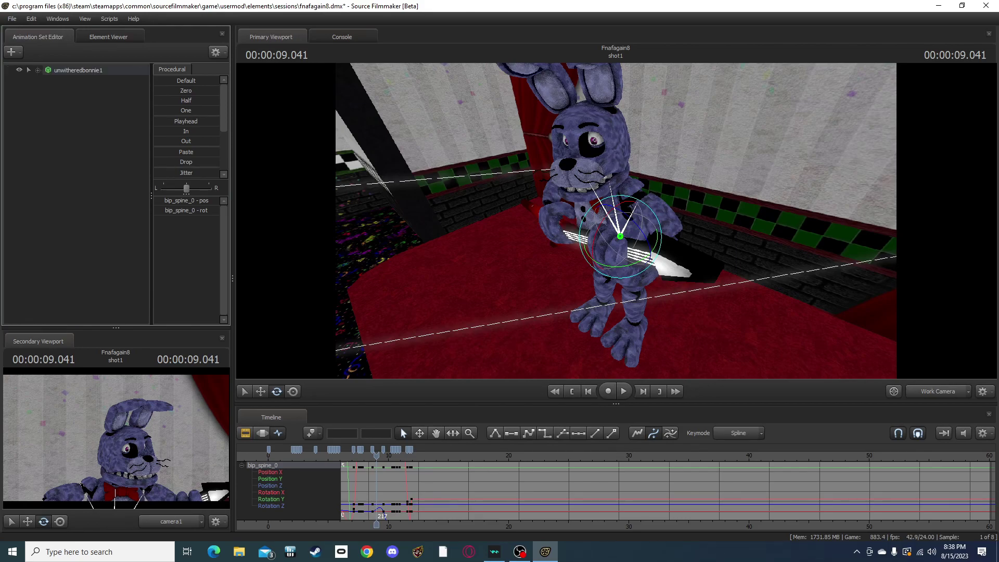
{"action": "left_click", "coordinate": [11, 52]}
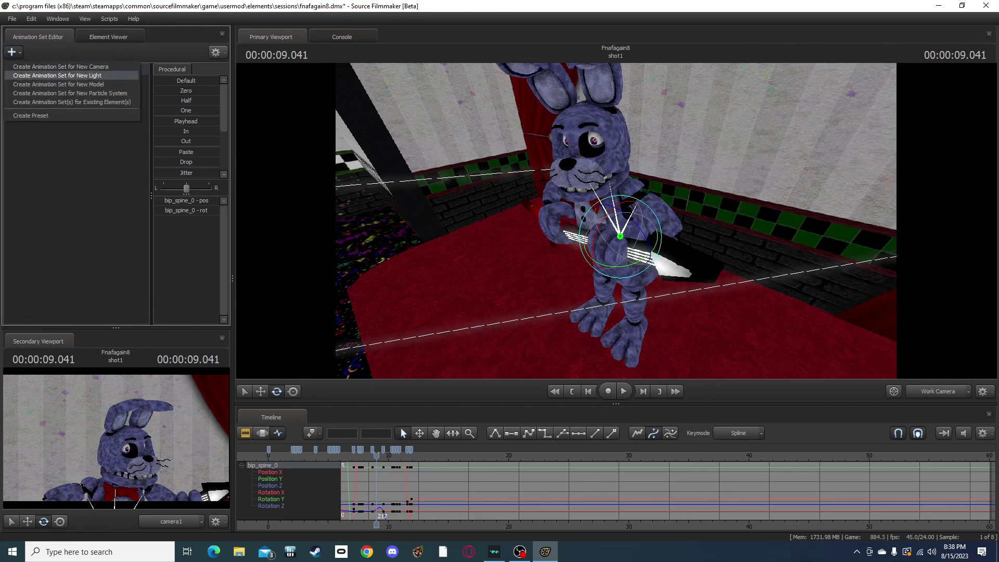
{"action": "left_click", "coordinate": [57, 76]}
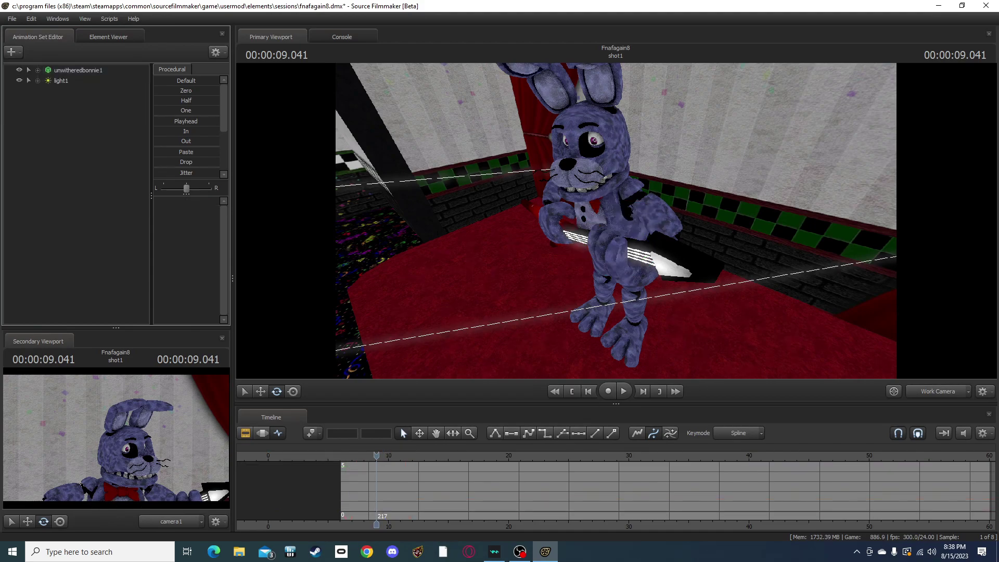
Step: Look through light1, aim it at Bonnie from the front and enable lighting in the primary viewport
{"action": "left_click", "coordinate": [61, 81]}
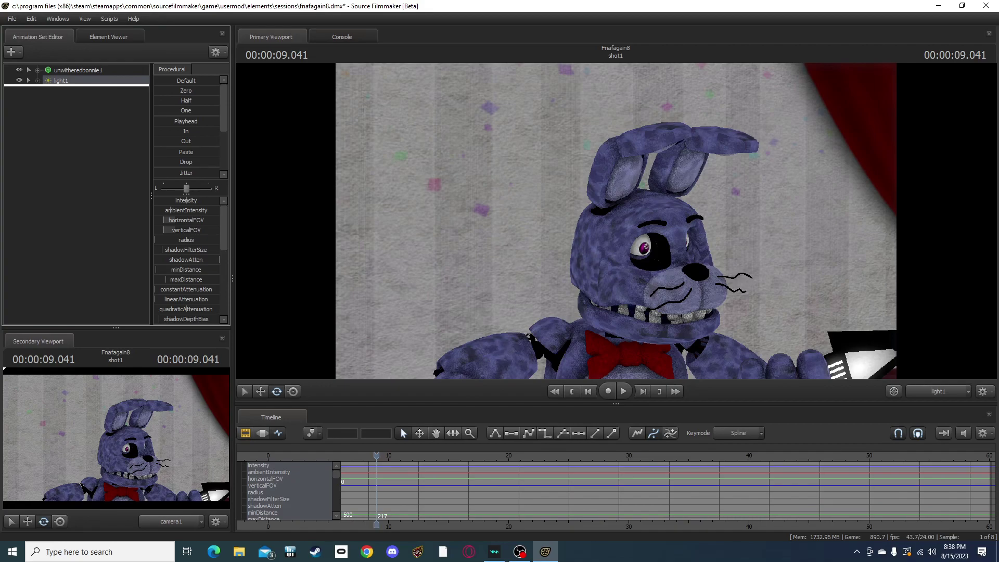
{"action": "left_click_drag", "start_coordinate": [616, 221], "coordinate": [582, 229]}
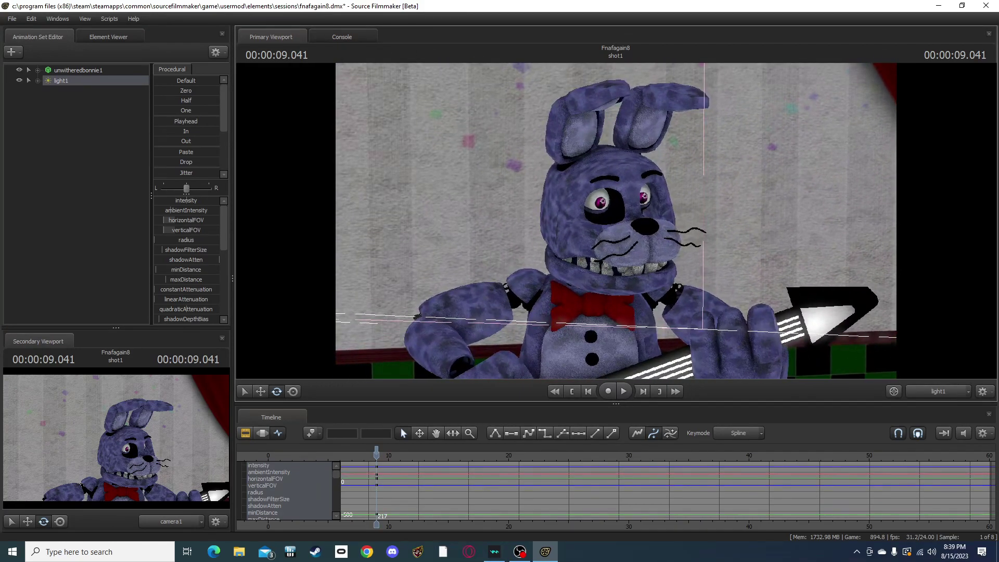
{"action": "right_click", "coordinate": [615, 221]}
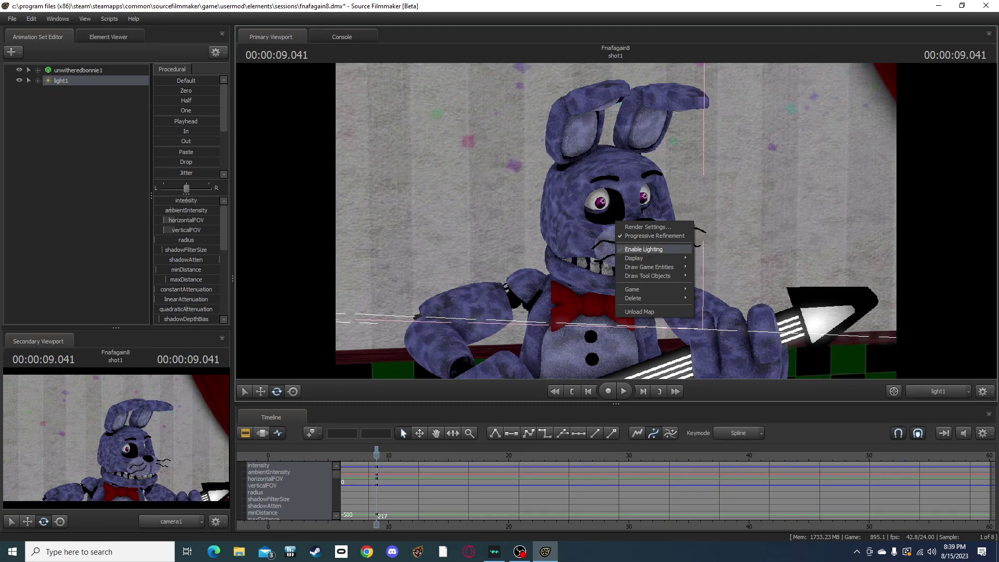
{"action": "left_click", "coordinate": [644, 249]}
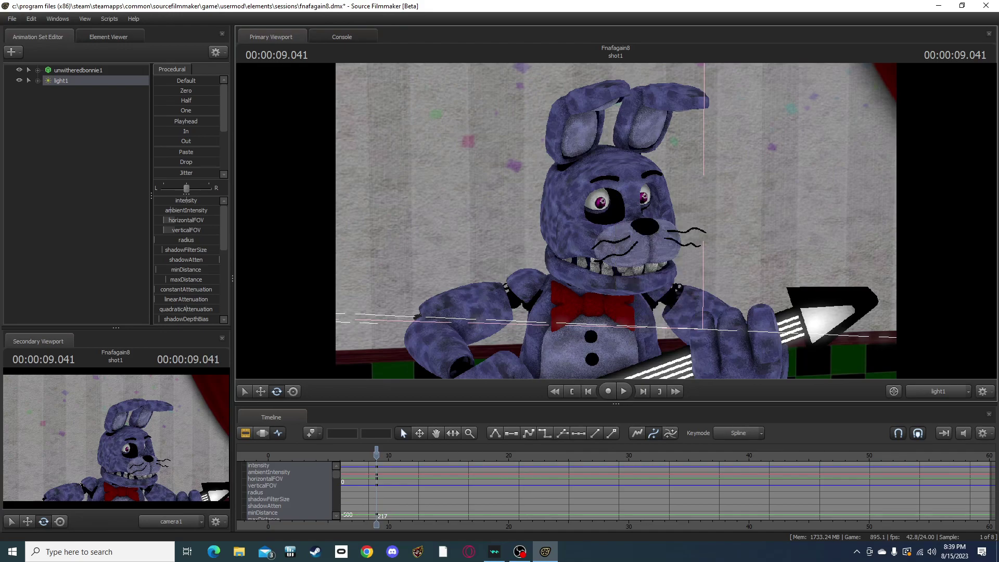
{"action": "scroll", "coordinate": [616, 220], "scroll_direction": "down", "scroll_amount": 10}
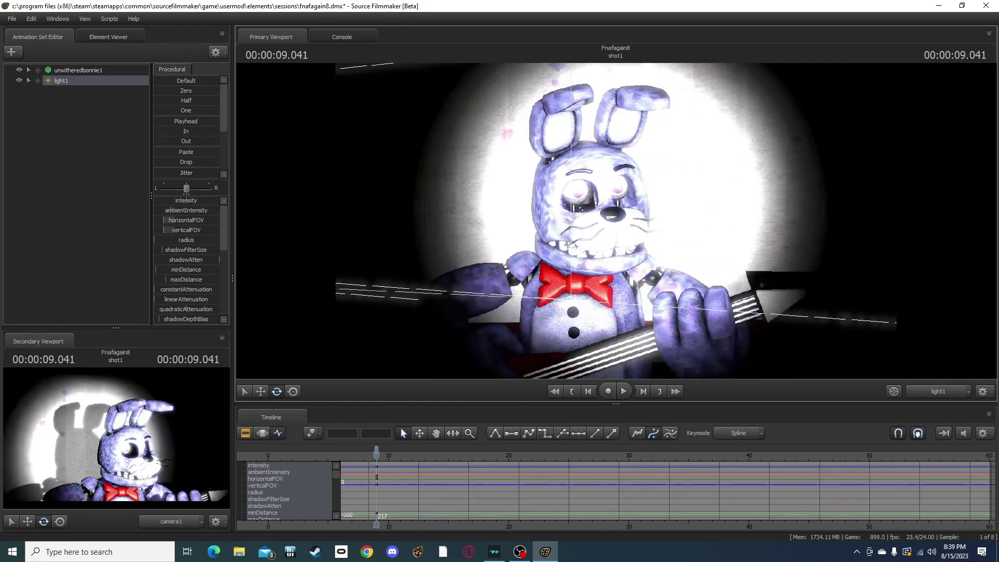
Step: Pull light1 back so its beam covers Bonnie and his guitar, and lower its intensity
{"action": "left_click_drag", "start_coordinate": [615, 221], "coordinate": [636, 212]}
{"action": "left_click_drag", "start_coordinate": [186, 200], "coordinate": [155, 200]}
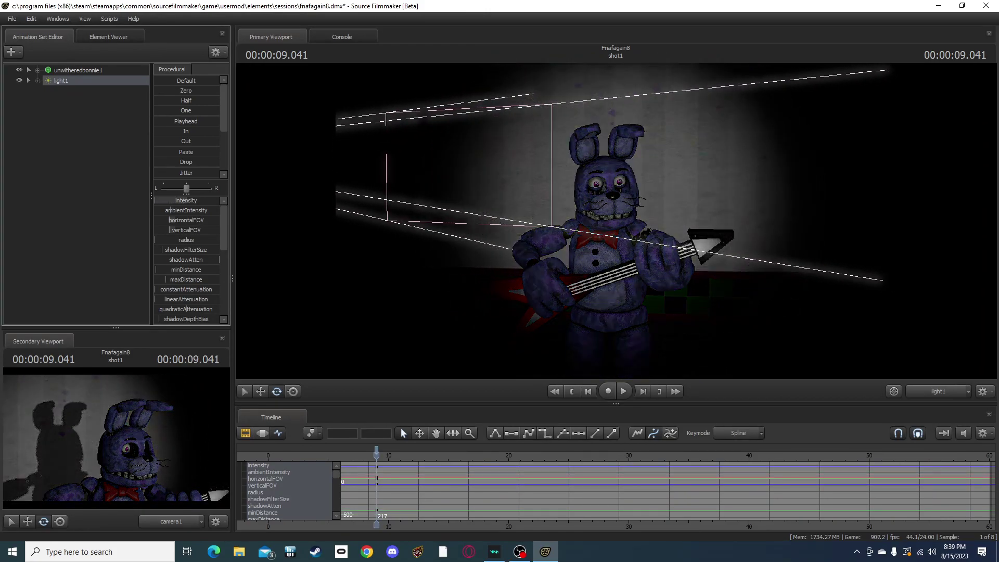
{"action": "mouse_move", "coordinate": [616, 220]}
{"action": "left_mouse_down"}
{"action": "mouse_move", "coordinate": [640, 223]}
{"action": "mouse_move", "coordinate": [616, 208]}
{"action": "mouse_move", "coordinate": [630, 214]}
{"action": "left_mouse_up"}
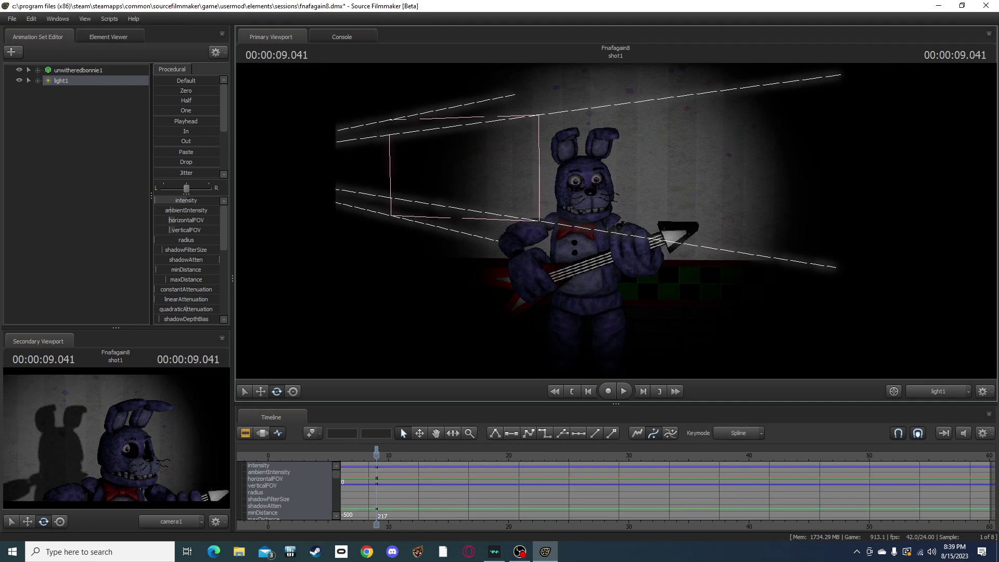
Step: Reduce light1's shadowFilterSize and shadowAtten, dim its color and recenter the beam on Bonnie
{"action": "left_click_drag", "start_coordinate": [175, 250], "coordinate": [156, 250]}
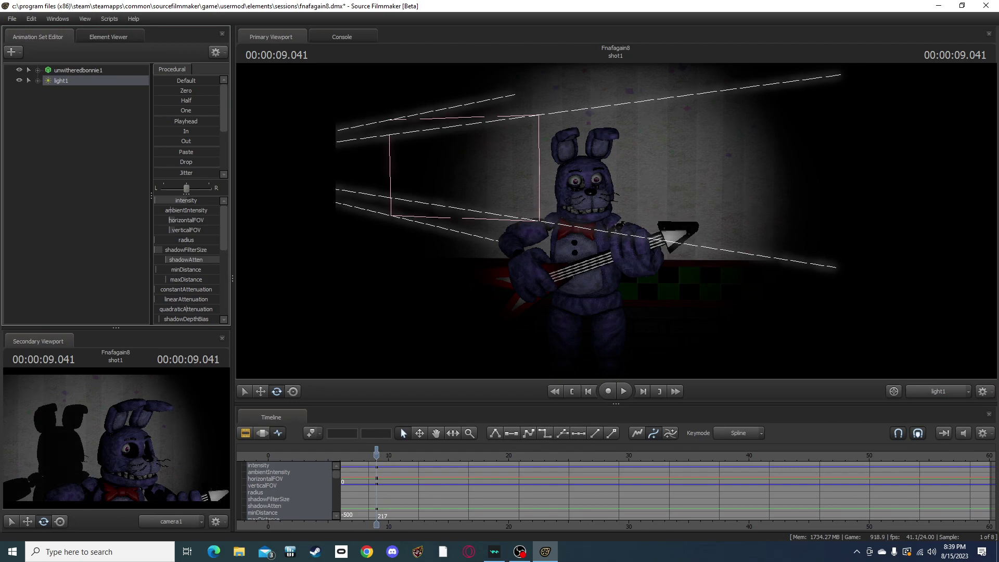
{"action": "scroll", "coordinate": [186, 260], "scroll_direction": "down", "scroll_amount": 1}
{"action": "scroll", "coordinate": [186, 278], "scroll_direction": "down", "scroll_amount": 4}
{"action": "scroll", "coordinate": [186, 260], "scroll_direction": "down", "scroll_amount": 2}
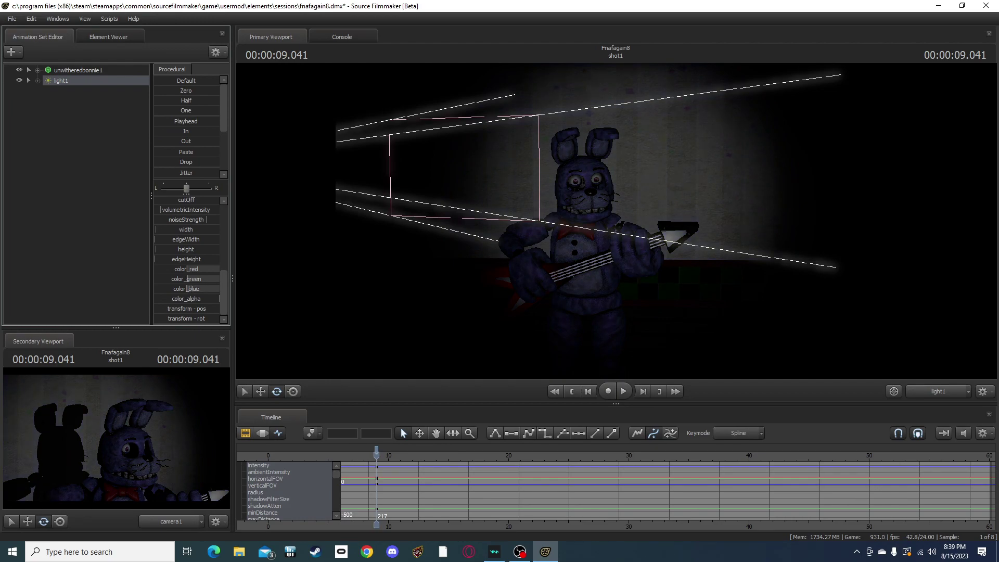
{"action": "left_click_drag", "start_coordinate": [616, 221], "coordinate": [590, 226]}
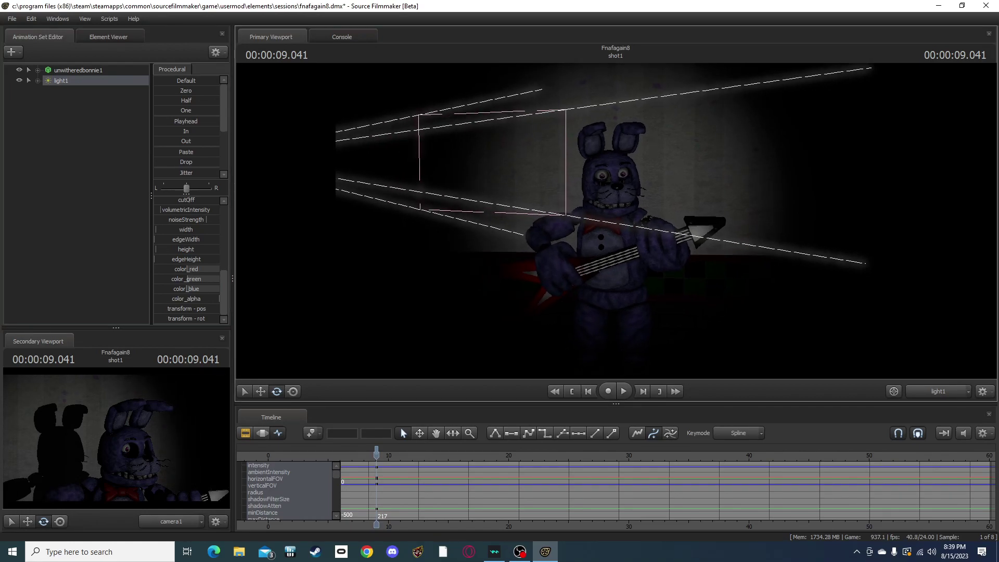
Step: Enable volumetrics on light1 and play back the shot to check the lighting
{"action": "right_click", "coordinate": [89, 81]}
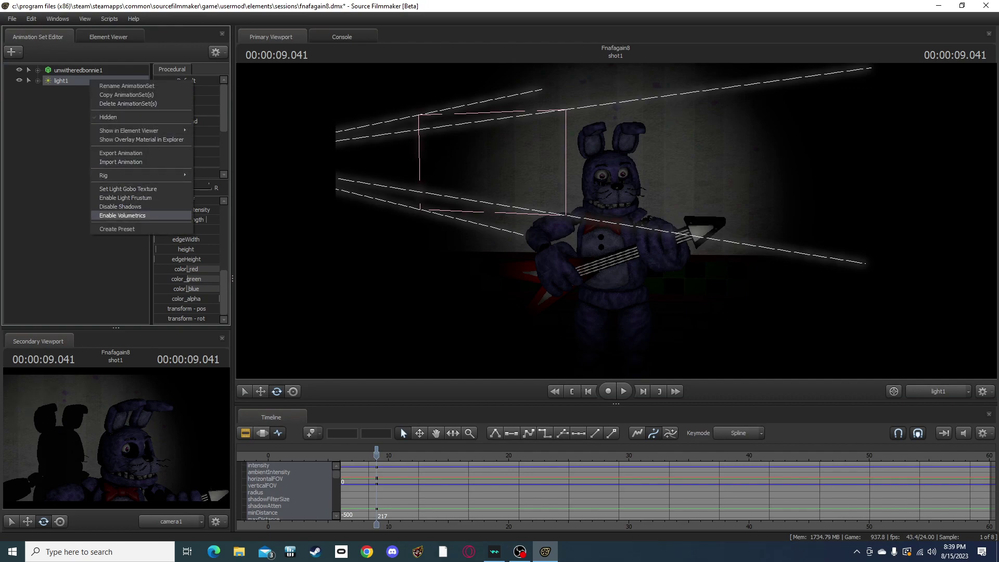
{"action": "left_click", "coordinate": [123, 216]}
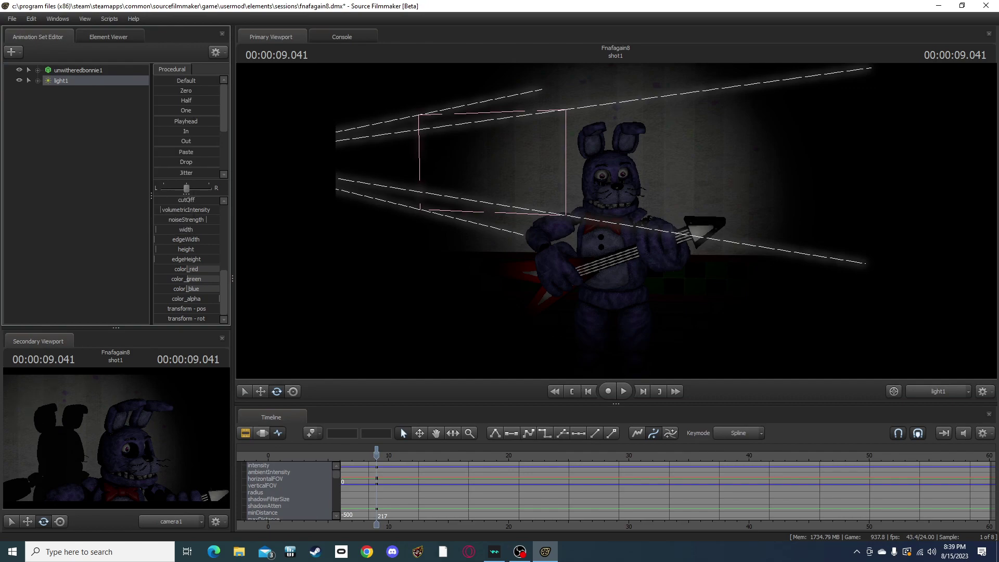
{"action": "left_click_drag", "start_coordinate": [376, 455], "coordinate": [293, 455]}
{"action": "key", "text": "space"}
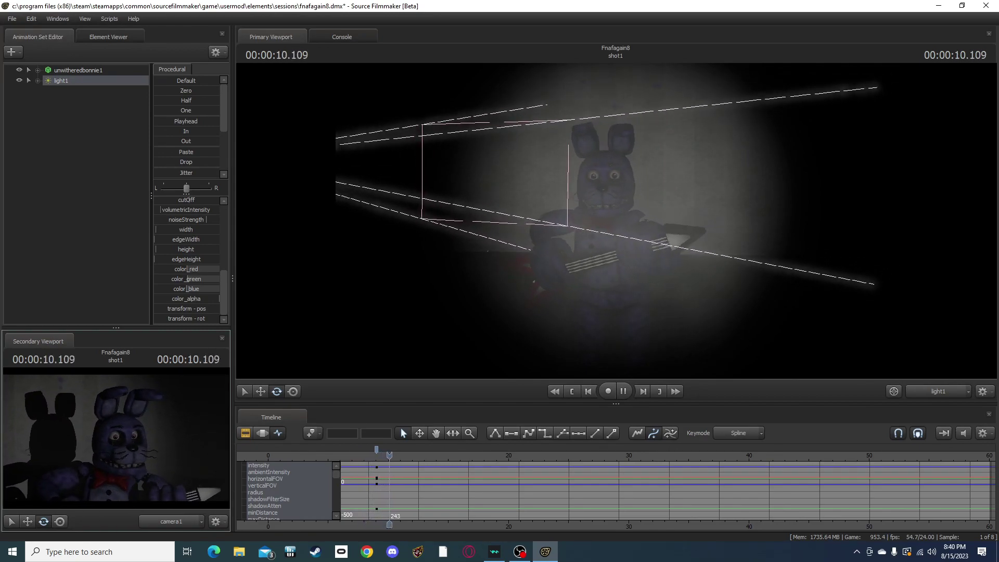
{"action": "key", "text": "space"}
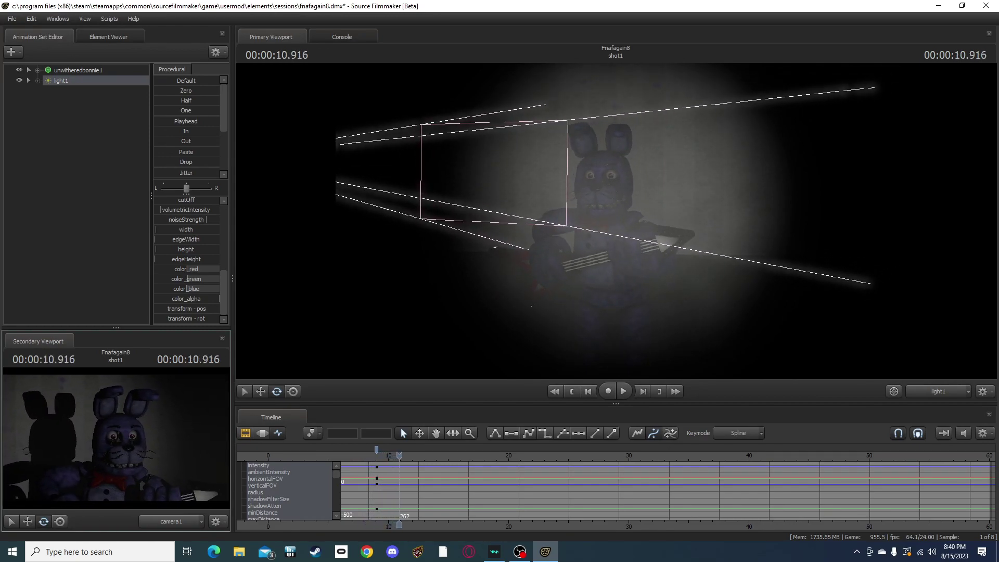
Step: Select bip_neck from the Work Camera view, play on from 00:00:02.875 and key the neck at about 00:00:04.5
{"action": "left_click", "coordinate": [938, 391]}
{"action": "left_click_drag", "start_coordinate": [616, 221], "coordinate": [348, 210]}
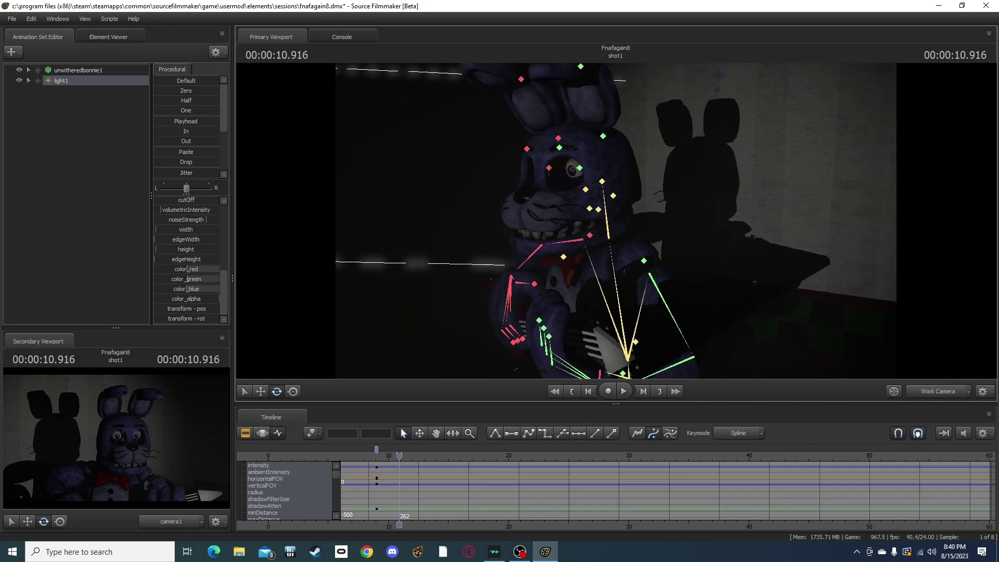
{"action": "left_click", "coordinate": [606, 224]}
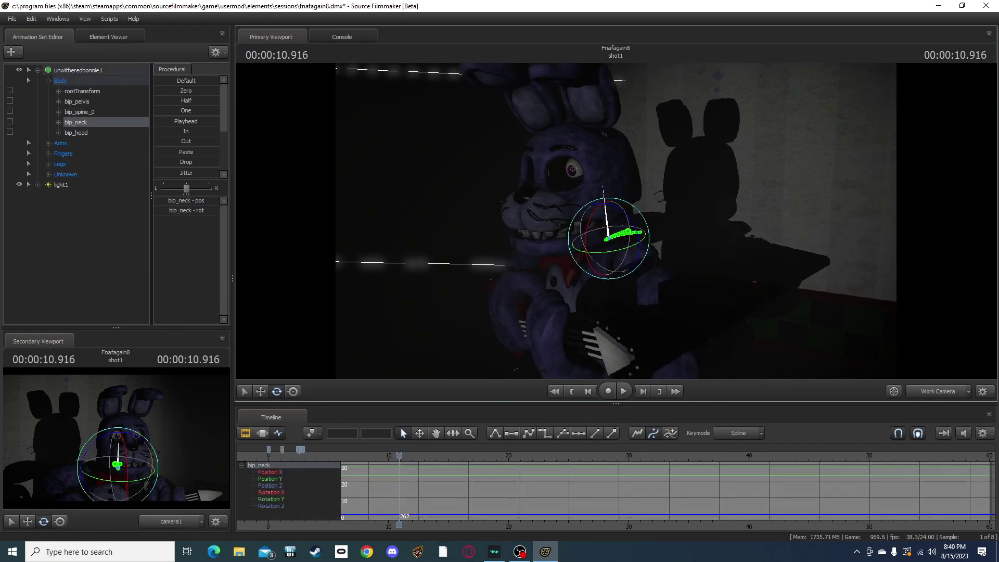
{"action": "left_click_drag", "start_coordinate": [399, 455], "coordinate": [302, 453]}
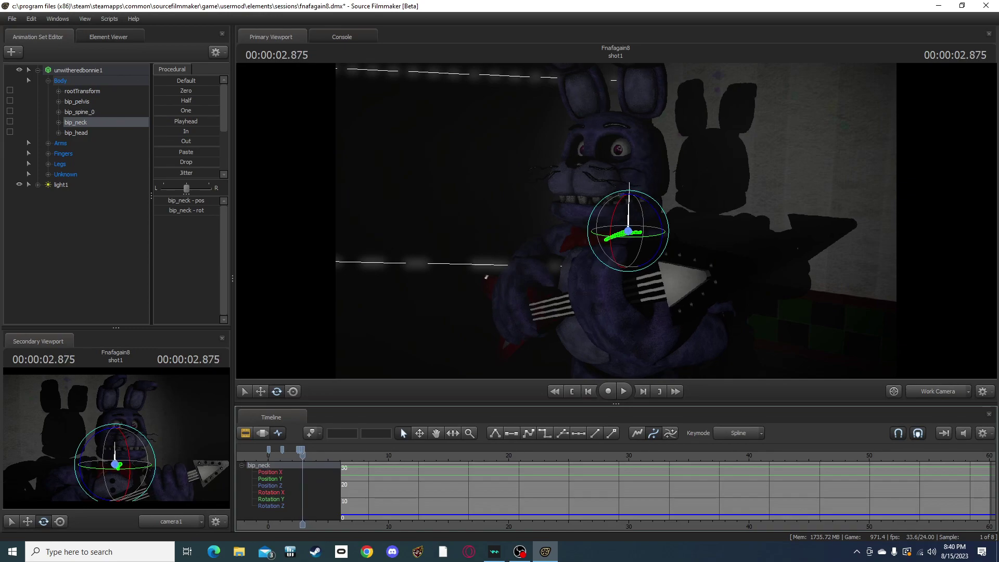
{"action": "key", "text": "space"}
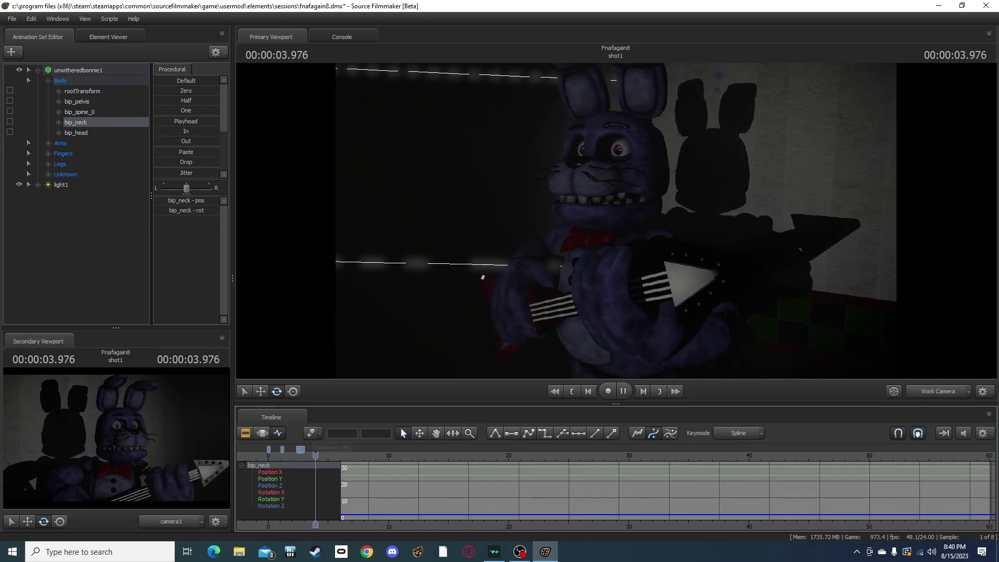
{"action": "key", "text": "space"}
{"action": "key", "text": "m"}
{"action": "key", "text": "space"}
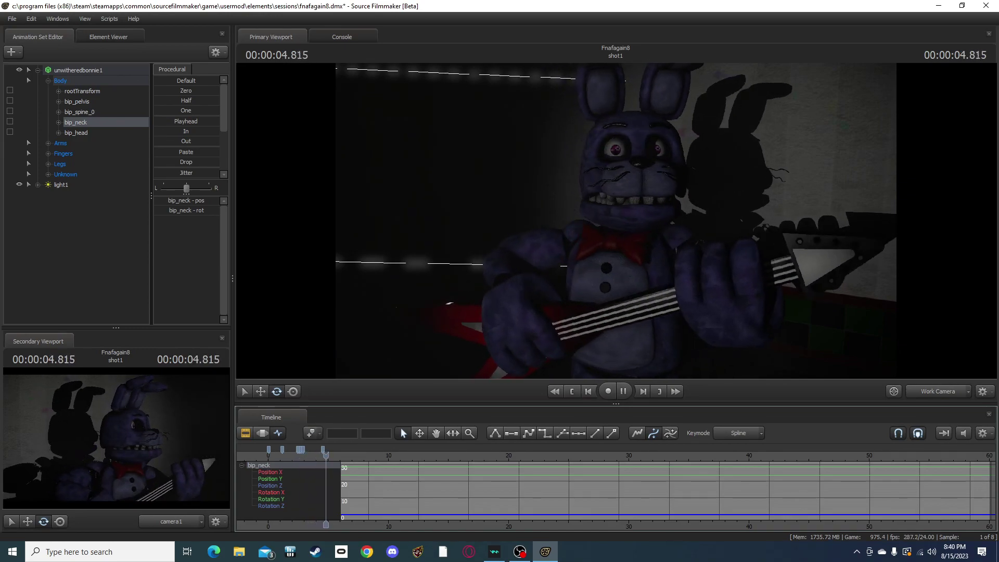
Step: Rotate bip_neck slightly at about 00:00:05.375 and advance playback to 00:00:05.625
{"action": "key", "text": "space"}
{"action": "mouse_move", "coordinate": [627, 237]}
{"action": "left_mouse_down"}
{"action": "mouse_move", "coordinate": [595, 234]}
{"action": "mouse_move", "coordinate": [628, 233]}
{"action": "left_mouse_up"}
{"action": "key", "text": "space"}
{"action": "key", "text": "space"}
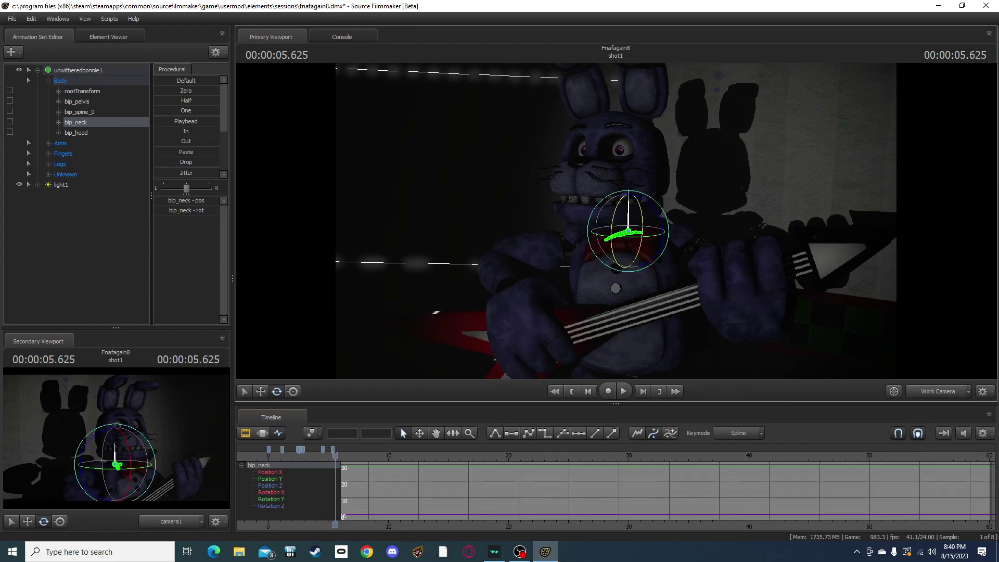
Step: Key further slight bip_neck rotations from 00:00:05.625 to about 00:00:06.000, playing briefly between poses
{"action": "left_click_drag", "start_coordinate": [628, 233], "coordinate": [632, 233]}
{"action": "key", "text": "space"}
{"action": "key", "text": "space"}
{"action": "key", "text": "space"}
{"action": "key", "text": "space"}
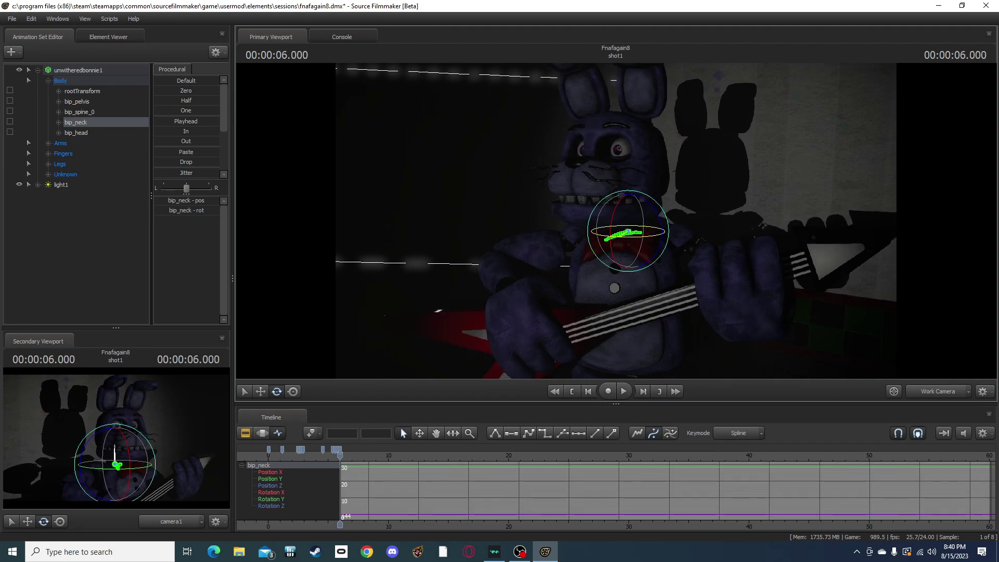
{"action": "key", "text": "space"}
{"action": "key", "text": "space"}
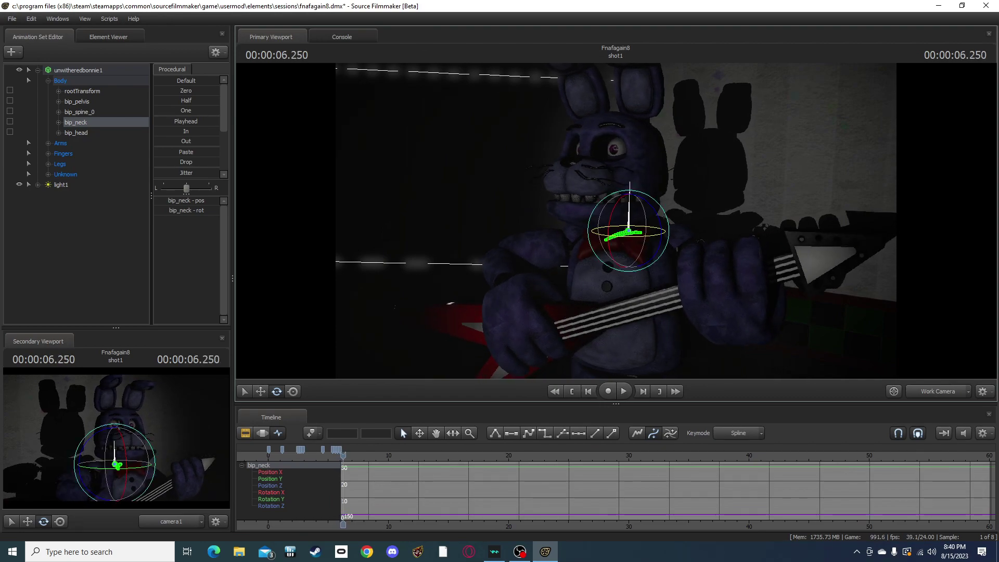
Step: Play on to 00:00:07.291, step back through the frames and key bip_neck at about 00:00:06.583
{"action": "key", "text": "space"}
{"action": "key", "text": "space"}
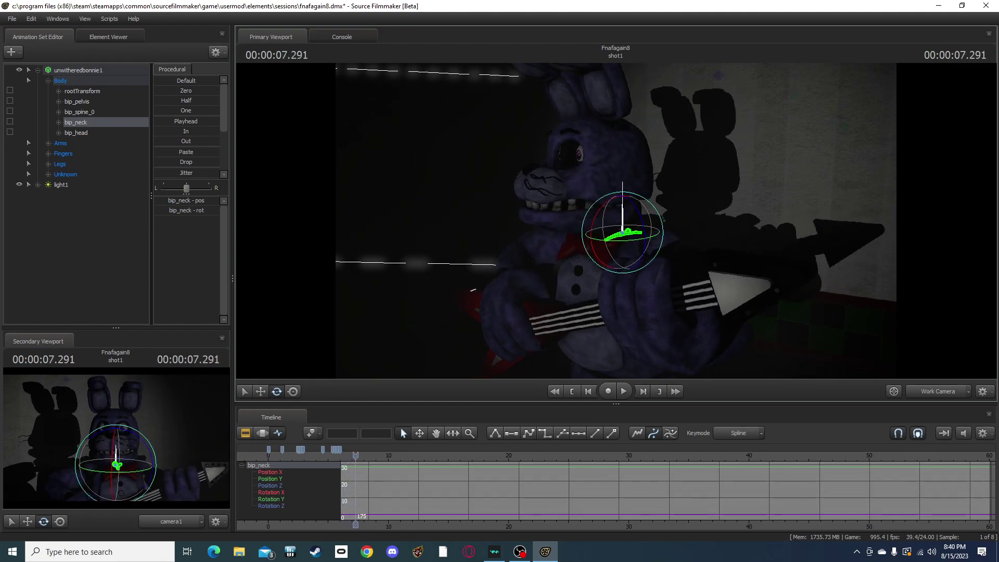
{"action": "key", "text": "Left"}
{"action": "key", "text": "Left"}
{"action": "key", "text": "Left"}
{"action": "key", "text": "Left"}
{"action": "key", "text": "Left"}
{"action": "key", "text": "Left"}
{"action": "key", "text": "Left"}
{"action": "key", "text": "Left"}
{"action": "key", "text": "Left"}
{"action": "key", "text": "Left"}
{"action": "key", "text": "Left"}
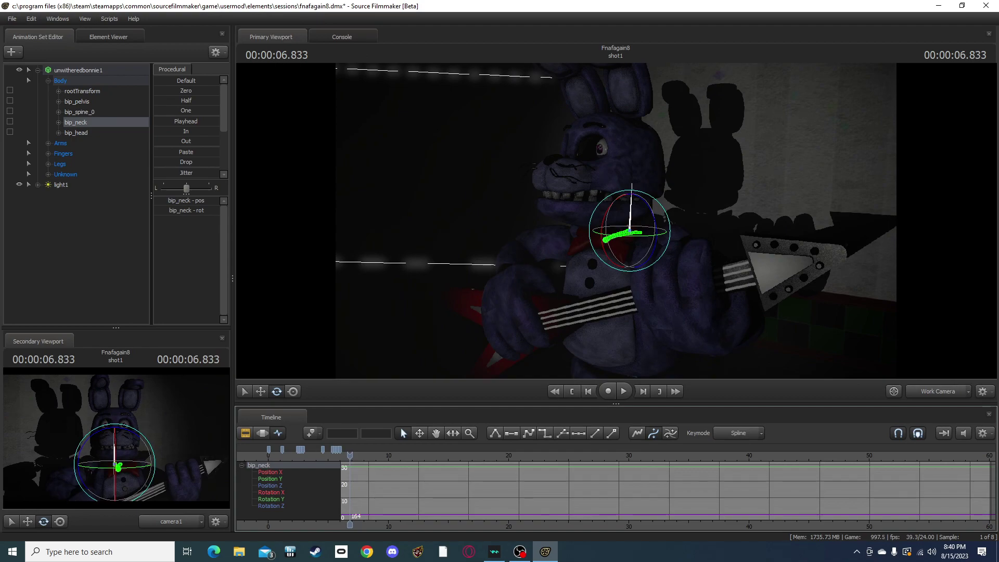
{"action": "key", "text": "Left"}
{"action": "key", "text": "Left"}
{"action": "key", "text": "Left"}
{"action": "key", "text": "Left"}
{"action": "key", "text": "Left"}
{"action": "key", "text": "Left"}
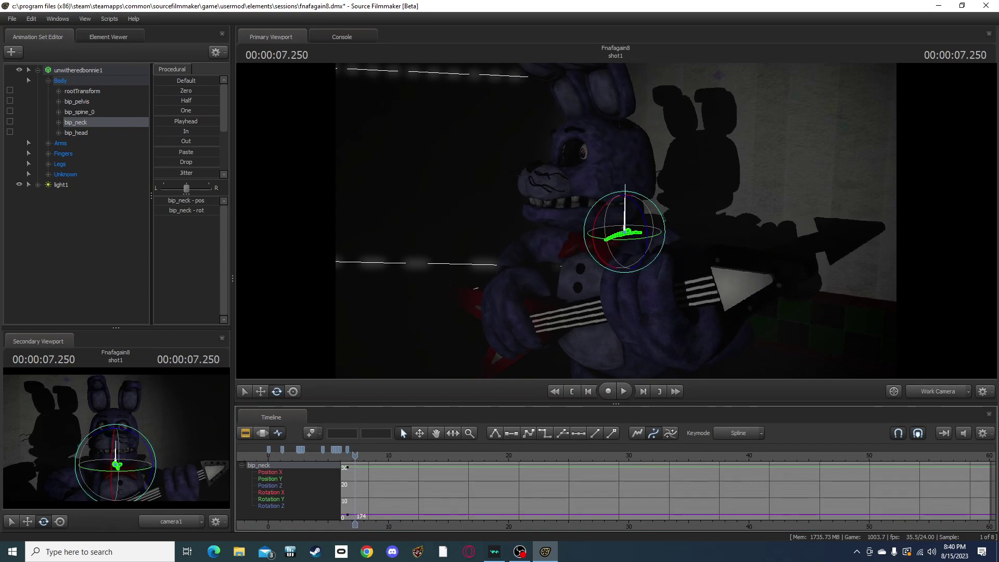
Step: Step back from 00:00:07.250 and add another bip_neck key at about 00:00:06.958
{"action": "key", "text": "Left"}
{"action": "key", "text": "Left"}
{"action": "key", "text": "Left"}
{"action": "key", "text": "Left"}
{"action": "key", "text": "Left"}
{"action": "key", "text": "Left"}
{"action": "key", "text": "Left"}
{"action": "key", "text": "Right"}
{"action": "key", "text": "Right"}
{"action": "key", "text": "Right"}
{"action": "key", "text": "Right"}
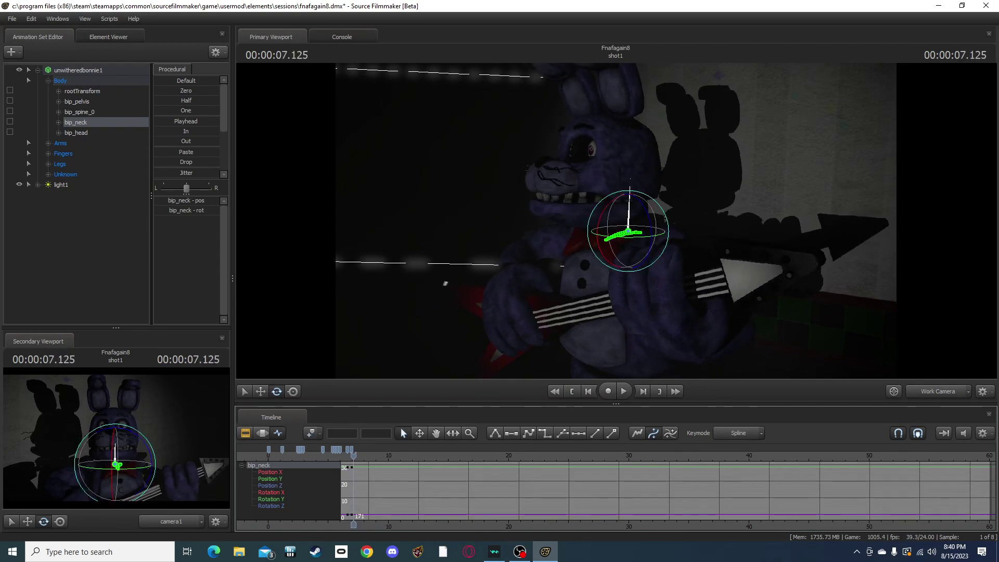
Step: Rotate bip_neck slightly to key it at 00:00:07.333 and play the motion on to 00:00:08.583
{"action": "scroll", "coordinate": [401, 426], "scroll_direction": "up", "scroll_amount": 5}
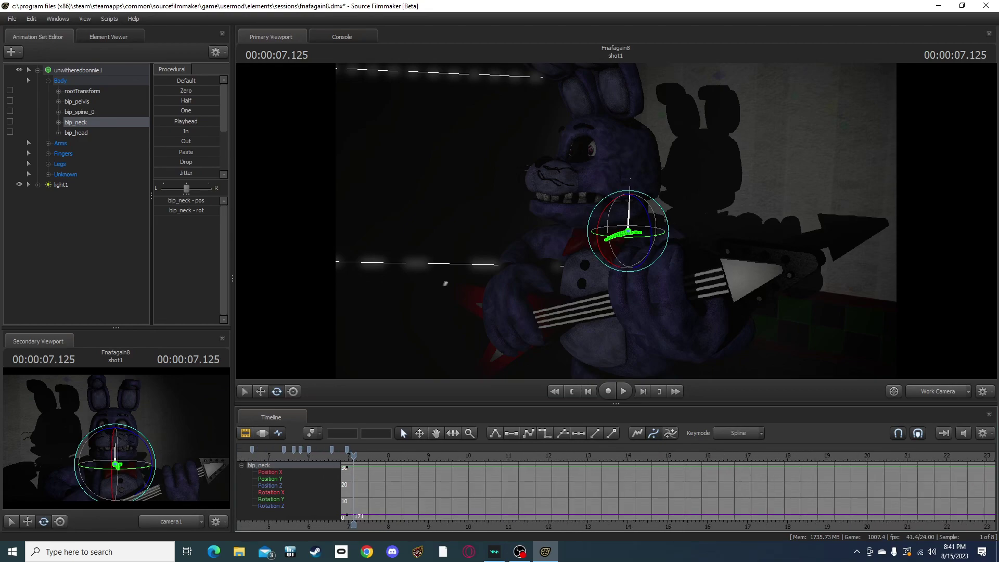
{"action": "scroll", "coordinate": [400, 427], "scroll_direction": "up", "scroll_amount": 1}
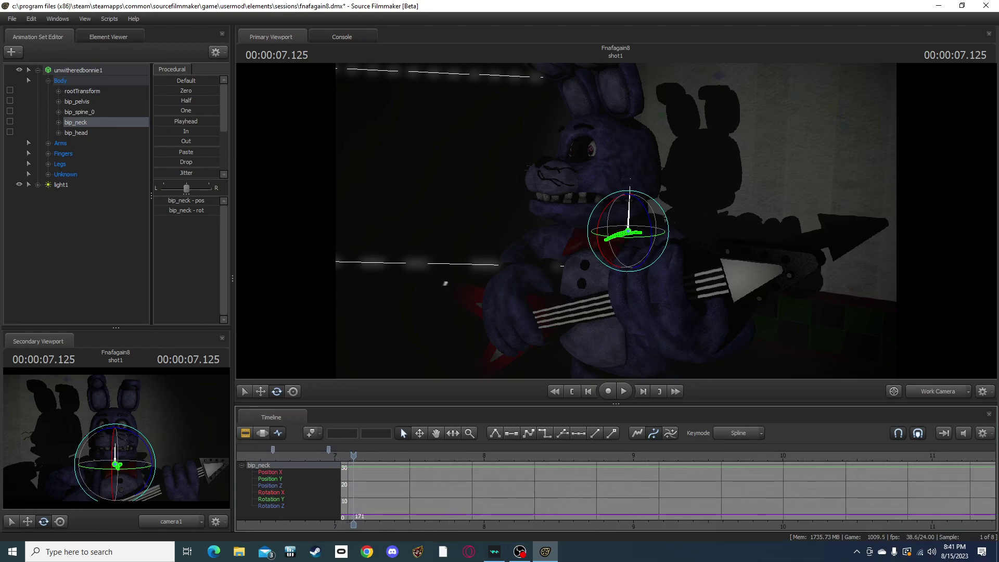
{"action": "key", "text": "Right"}
{"action": "key", "text": "Right"}
{"action": "key", "text": "Right"}
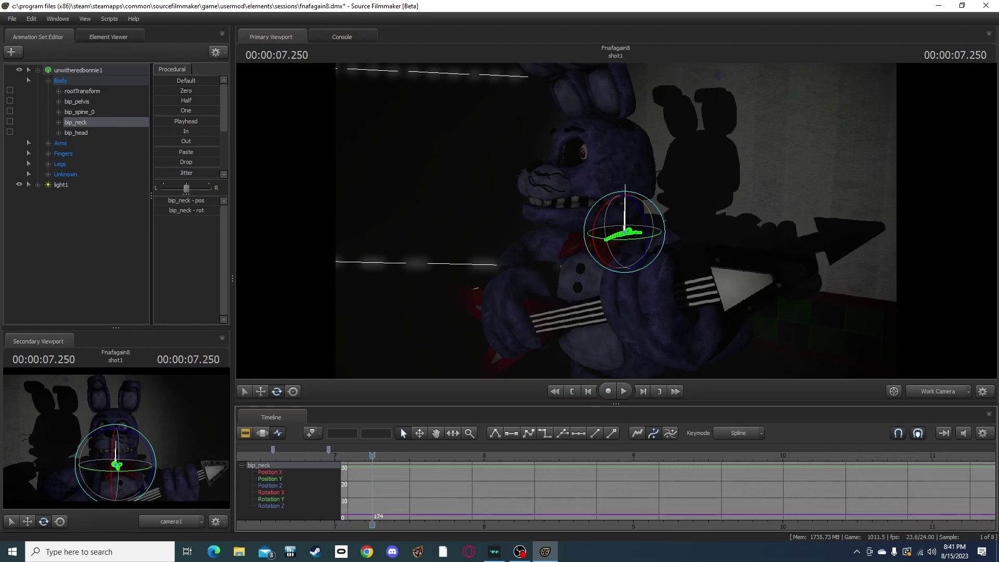
{"action": "key", "text": "Right"}
{"action": "key", "text": "Right"}
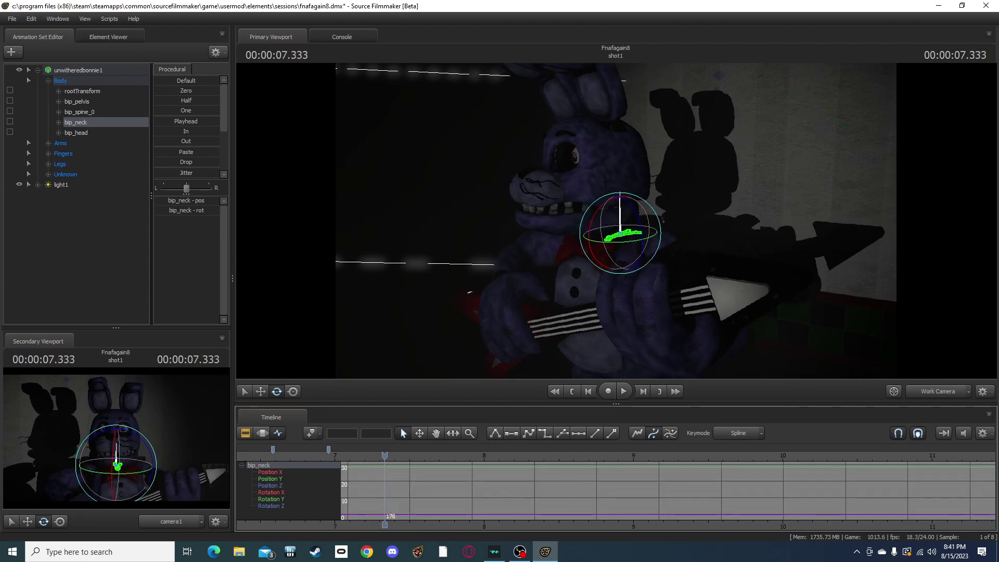
{"action": "key", "text": "Left"}
{"action": "key", "text": "Left"}
{"action": "key", "text": "Left"}
{"action": "key", "text": "Left"}
{"action": "key", "text": "Right"}
{"action": "key", "text": "Right"}
{"action": "key", "text": "Right"}
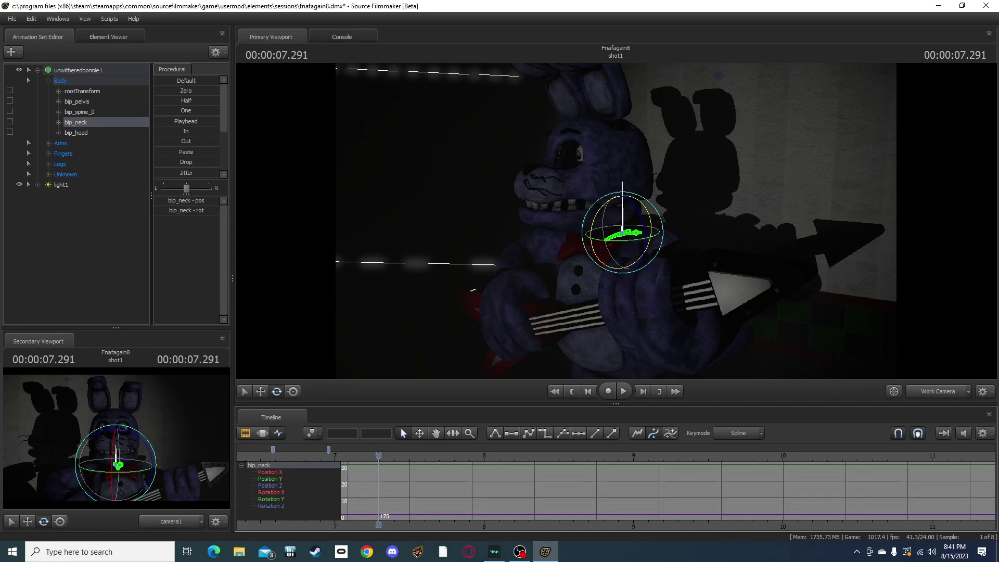
{"action": "key", "text": "Right"}
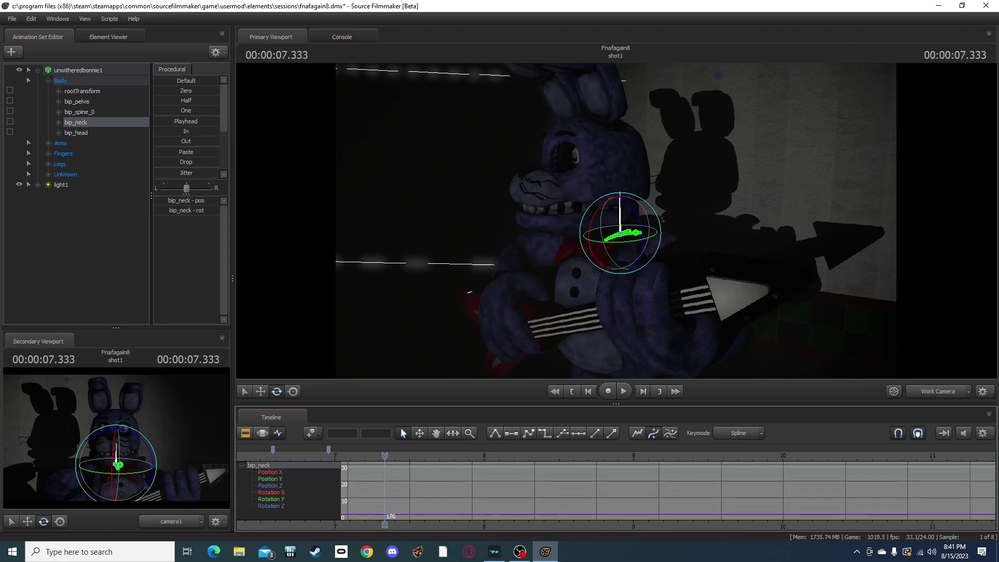
{"action": "left_click_drag", "start_coordinate": [589, 232], "coordinate": [591, 221]}
{"action": "key", "text": "space"}
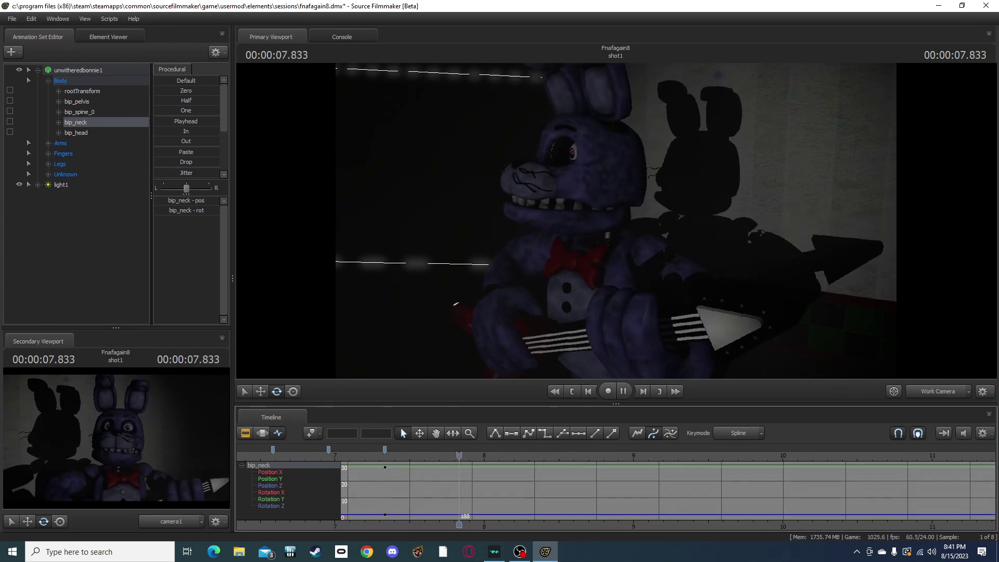
{"action": "key", "text": "space"}
{"action": "key", "text": "space"}
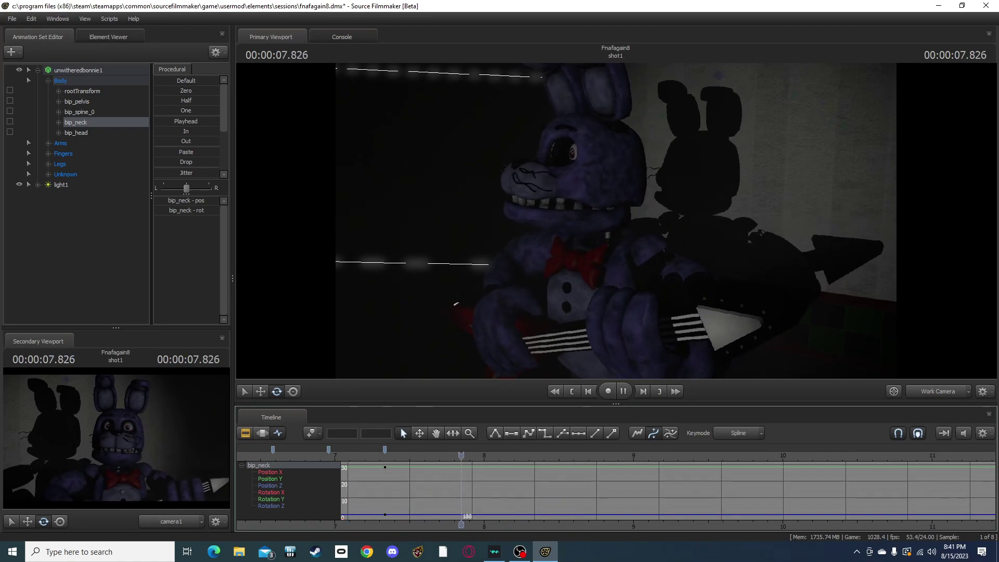
{"action": "key", "text": "space"}
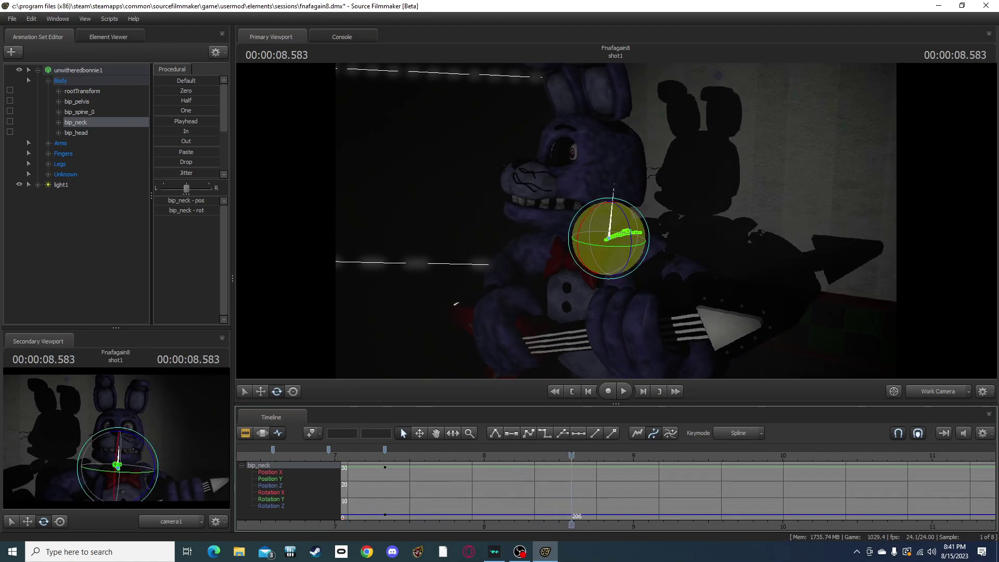
Step: Step back through the frames and key bip_neck at 00:00:07.541
{"action": "key", "text": "Left"}
{"action": "key", "text": "Left"}
{"action": "key", "text": "Left"}
{"action": "key", "text": "Left"}
{"action": "key", "text": "Left"}
{"action": "key", "text": "Left"}
{"action": "key", "text": "Left"}
{"action": "key", "text": "Left"}
{"action": "key", "text": "Left"}
{"action": "key", "text": "Left"}
{"action": "key", "text": "Left"}
{"action": "key", "text": "Left"}
{"action": "key", "text": "Left"}
{"action": "key", "text": "Left"}
{"action": "key", "text": "Left"}
{"action": "key", "text": "Left"}
{"action": "key", "text": "Left"}
{"action": "key", "text": "Left"}
{"action": "key", "text": "Left"}
{"action": "key", "text": "Left"}
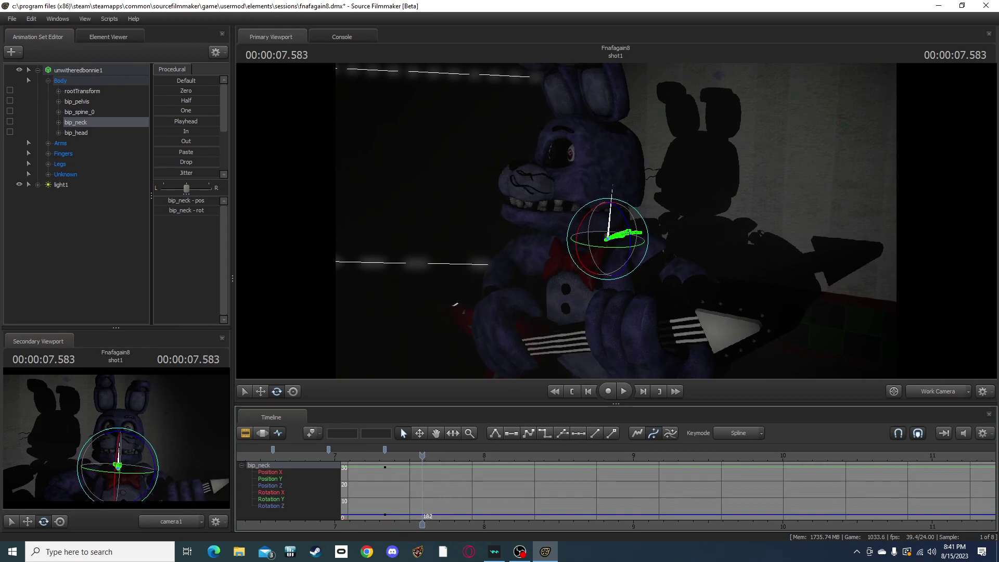
{"action": "key", "text": "Left"}
{"action": "key", "text": "Right"}
{"action": "key", "text": "Right"}
{"action": "key", "text": "Right"}
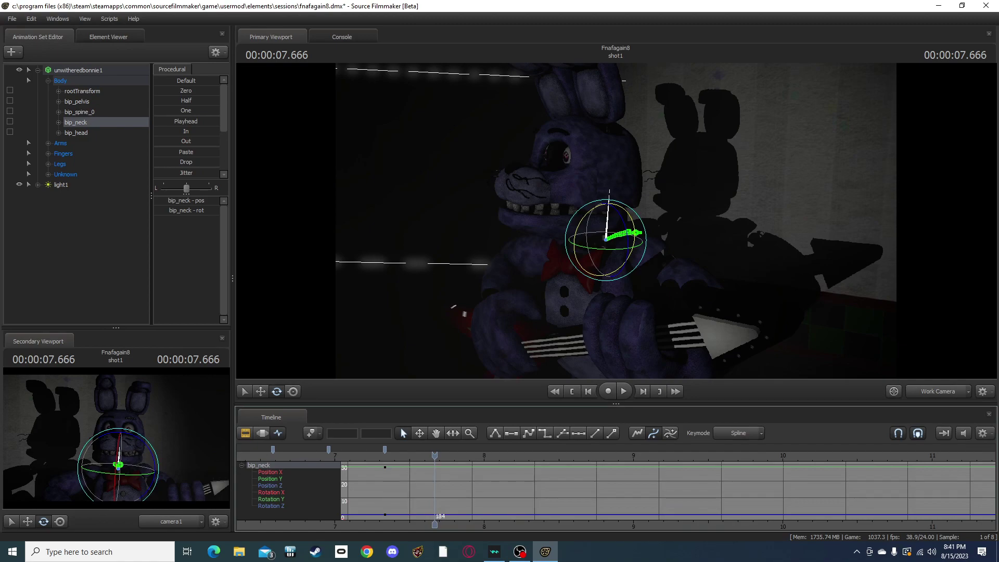
{"action": "key", "text": "Left"}
{"action": "key", "text": "Left"}
{"action": "key", "text": "Left"}
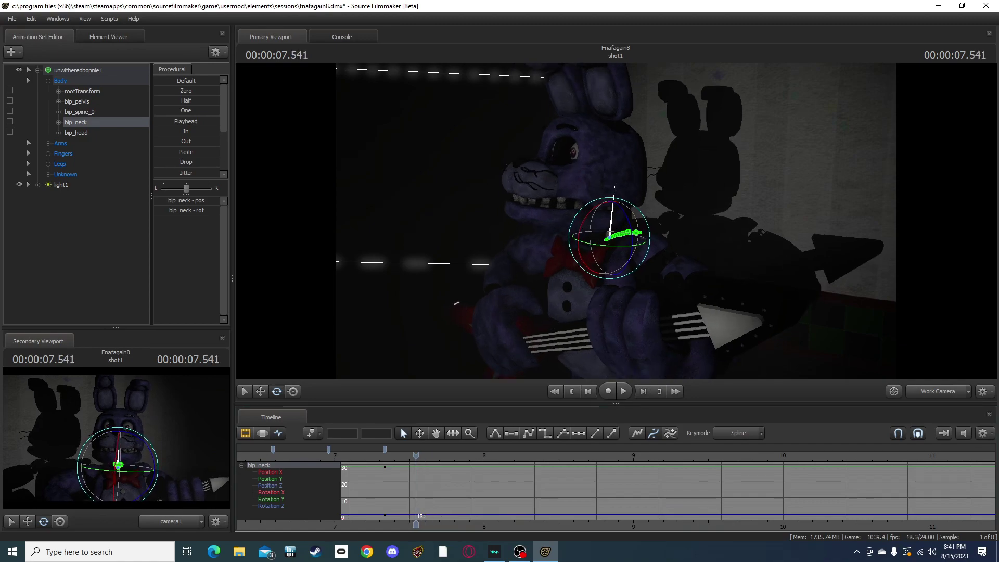
Step: Try a slight bip_neck rotation at 00:00:07.666 and play it back to judge the motion
{"action": "key", "text": "Right"}
{"action": "key", "text": "Right"}
{"action": "key", "text": "Right"}
{"action": "key", "text": "Right"}
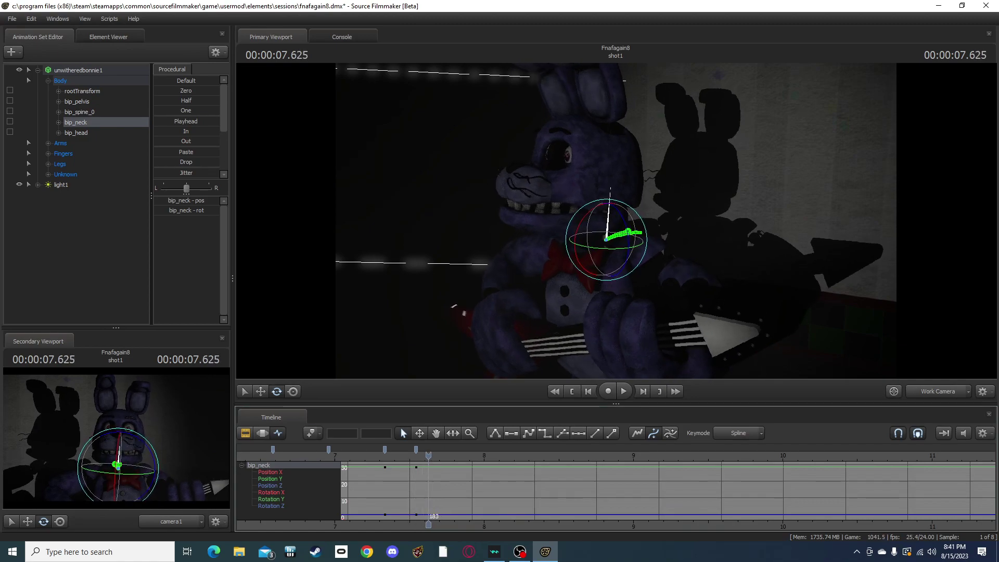
{"action": "key", "text": "Left"}
{"action": "key", "text": "Left"}
{"action": "key", "text": "Right"}
{"action": "left_click_drag", "start_coordinate": [576, 232], "coordinate": [575, 237]}
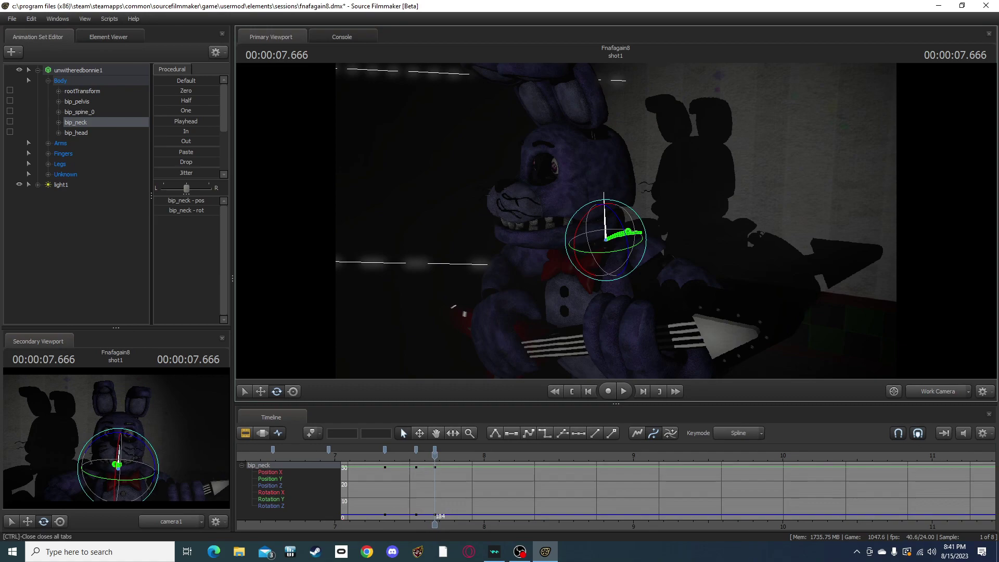
{"action": "key", "text": "space"}
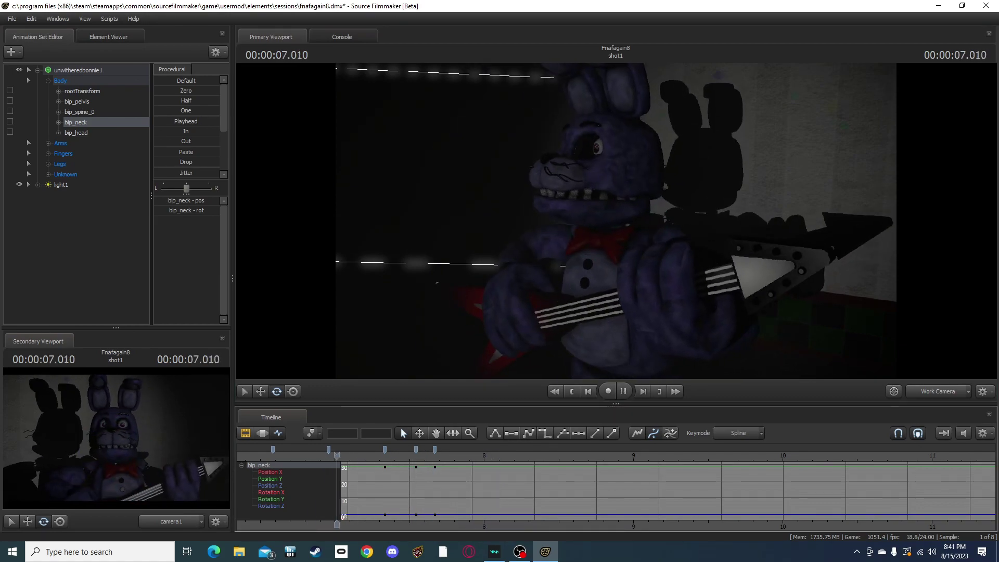
{"action": "key", "text": "space"}
{"action": "key", "text": "space"}
{"action": "key", "text": "space"}
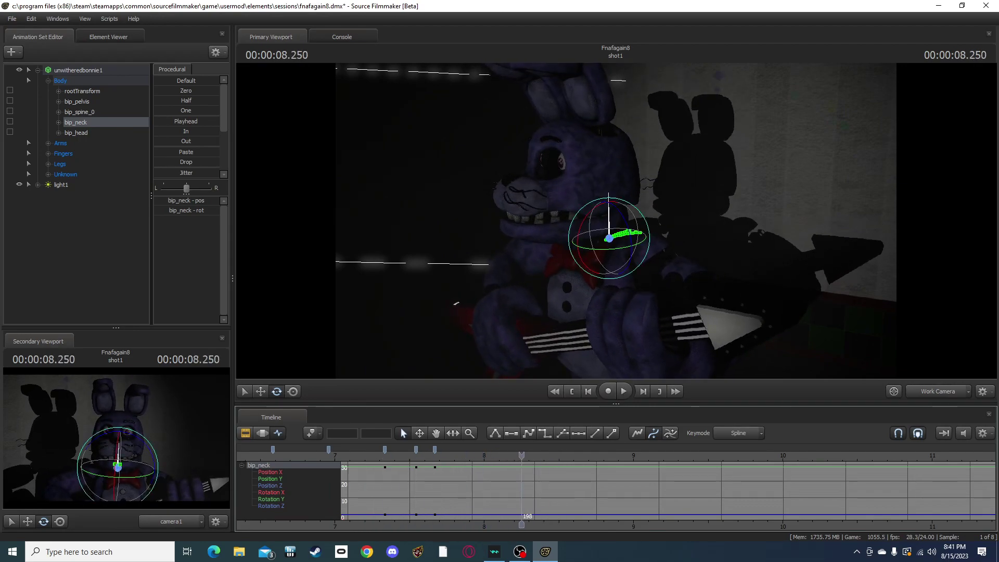
Step: Delete the bip_neck key at 00:00:07.666
{"action": "left_click", "coordinate": [435, 450]}
{"action": "right_click", "coordinate": [435, 450]}
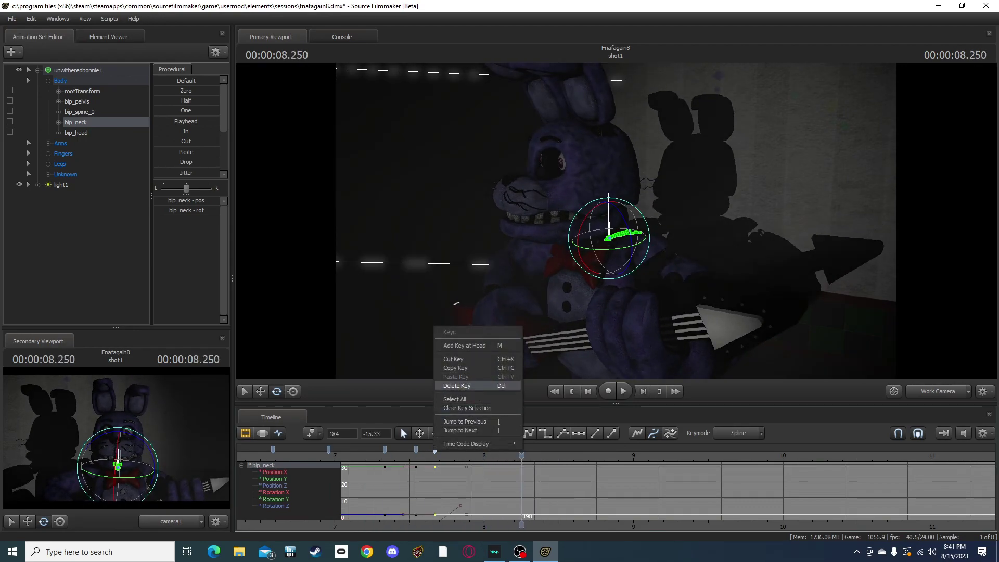
{"action": "left_click", "coordinate": [462, 386]}
Step: Rotate bip_neck slightly to key it at 00:00:07.875 and briefly play on from that pose
{"action": "key", "text": "Left"}
{"action": "key", "text": "Left"}
{"action": "key", "text": "Left"}
{"action": "key", "text": "Left"}
{"action": "key", "text": "Left"}
{"action": "key", "text": "Left"}
{"action": "key", "text": "Left"}
{"action": "key", "text": "Left"}
{"action": "key", "text": "Left"}
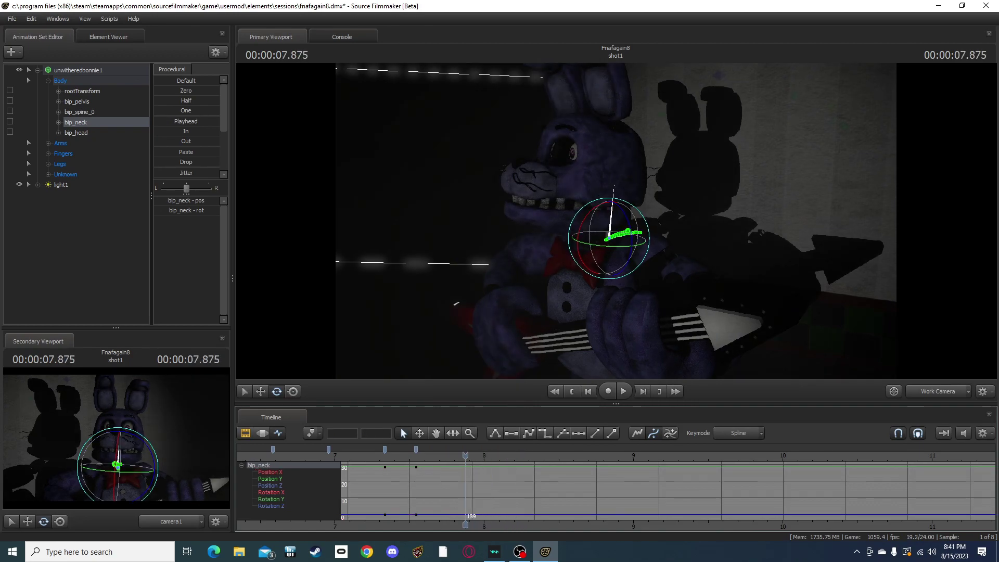
{"action": "left_click_drag", "start_coordinate": [577, 235], "coordinate": [578, 240]}
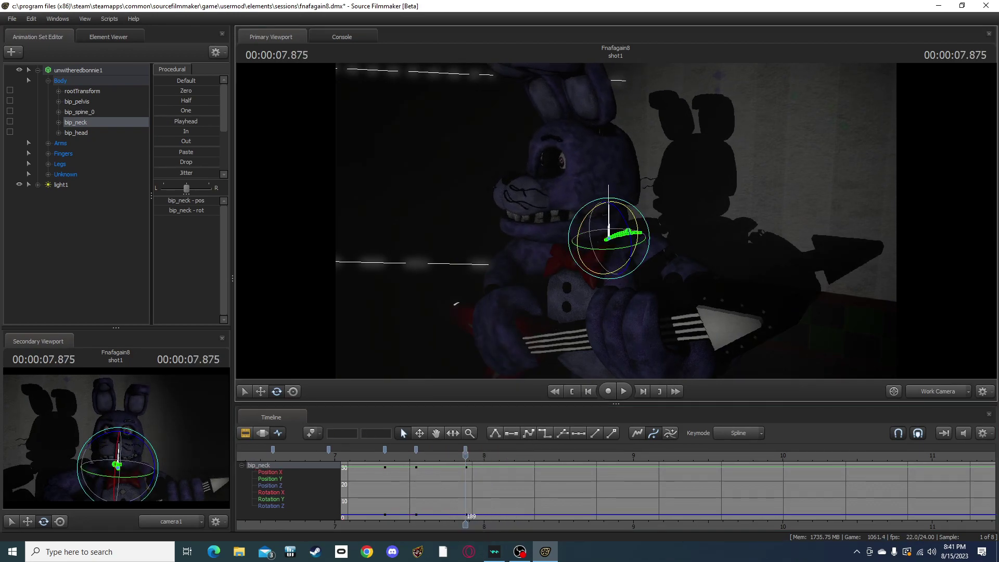
{"action": "key", "text": "space"}
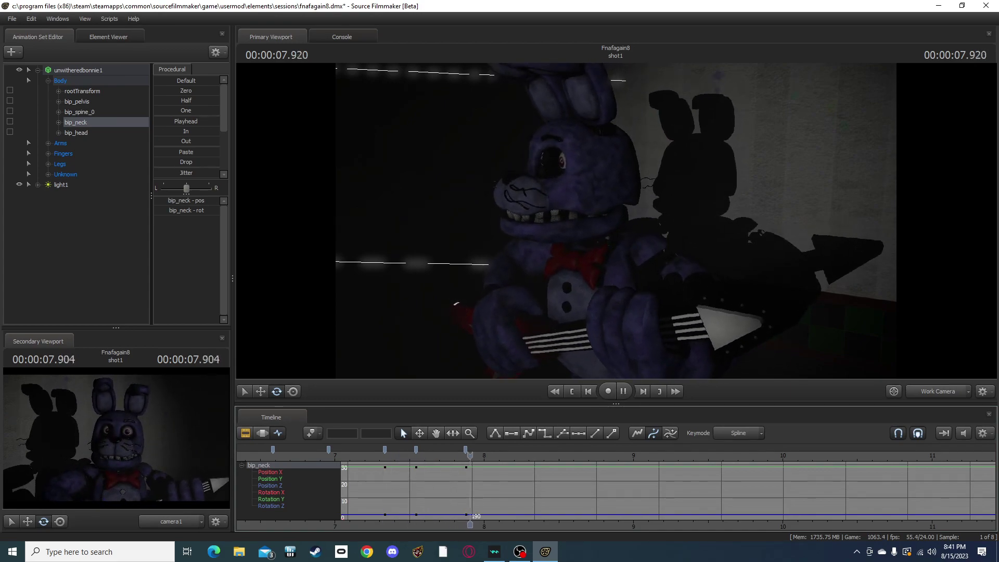
{"action": "key", "text": "space"}
Step: Step through the frames from 00:00:07.875 to 00:00:08.625 to check the neck pose
{"action": "key", "text": "Left"}
{"action": "key", "text": "Left"}
{"action": "key", "text": "Left"}
{"action": "key", "text": "Left"}
{"action": "key", "text": "Left"}
{"action": "key", "text": "Left"}
{"action": "key", "text": "Left"}
{"action": "key", "text": "Left"}
{"action": "key", "text": "Left"}
{"action": "key", "text": "Left"}
{"action": "key", "text": "Left"}
{"action": "key", "text": "Left"}
{"action": "key", "text": "Left"}
{"action": "key", "text": "Left"}
{"action": "key", "text": "Left"}
{"action": "key", "text": "Left"}
{"action": "key", "text": "Left"}
{"action": "key", "text": "Left"}
{"action": "key", "text": "Left"}
{"action": "key", "text": "Left"}
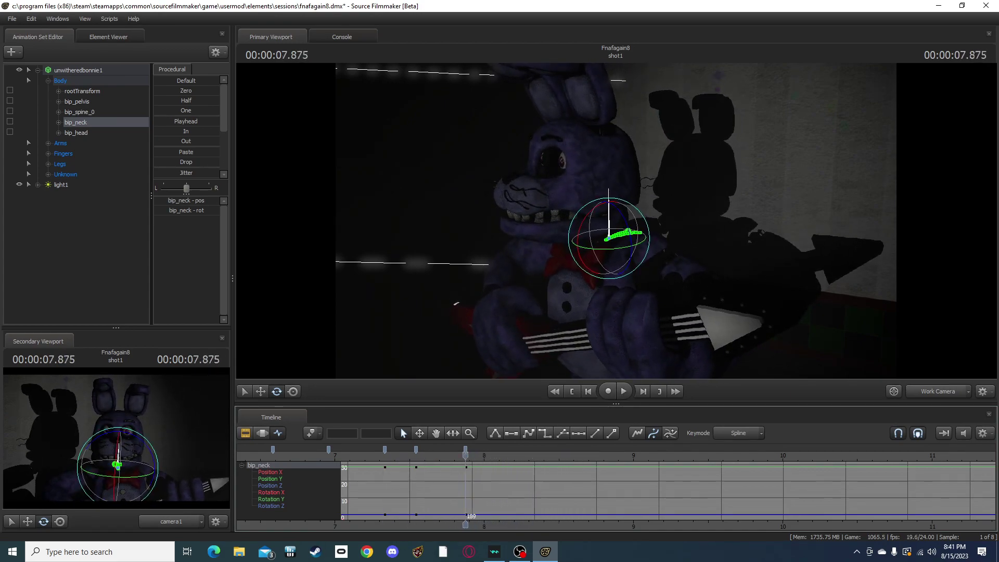
{"action": "key", "text": "Right"}
{"action": "key", "text": "Right"}
{"action": "key", "text": "Right"}
{"action": "key", "text": "Right"}
{"action": "key", "text": "Right"}
{"action": "key", "text": "Right"}
{"action": "key", "text": "Right"}
{"action": "key", "text": "Right"}
{"action": "key", "text": "Right"}
{"action": "key", "text": "Right"}
{"action": "key", "text": "Right"}
{"action": "key", "text": "Right"}
{"action": "key", "text": "Right"}
{"action": "key", "text": "Right"}
{"action": "key", "text": "Right"}
{"action": "key", "text": "Right"}
{"action": "key", "text": "Right"}
{"action": "key", "text": "Right"}
{"action": "key", "text": "Right"}
{"action": "key", "text": "Right"}
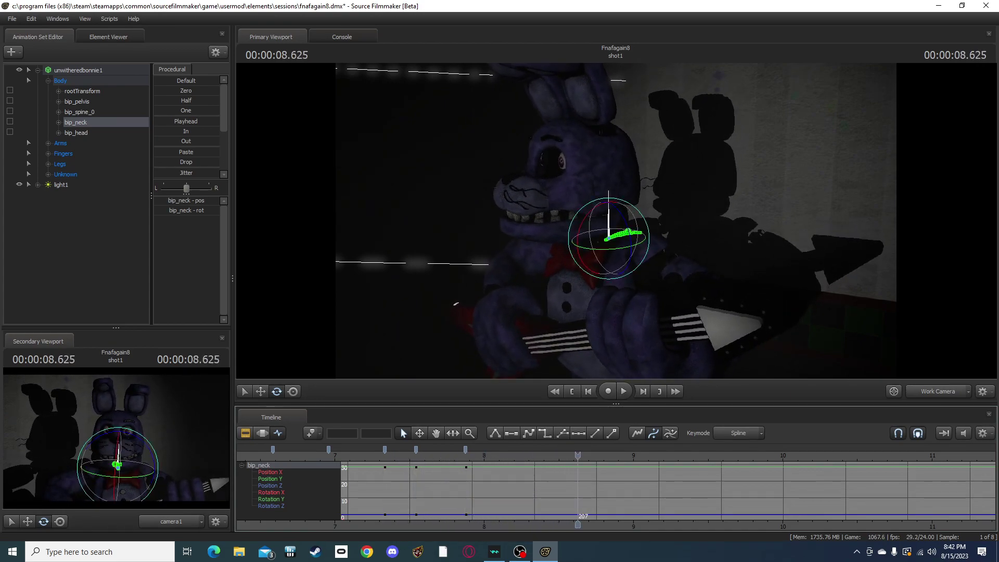
Step: Play on to 00:00:10.041, step back through the frames and key bip_neck at 00:00:09.791
{"action": "left_click_drag", "start_coordinate": [616, 221], "coordinate": [645, 200]}
{"action": "key", "text": "s"}
{"action": "key", "text": "w"}
{"action": "key", "text": "space"}
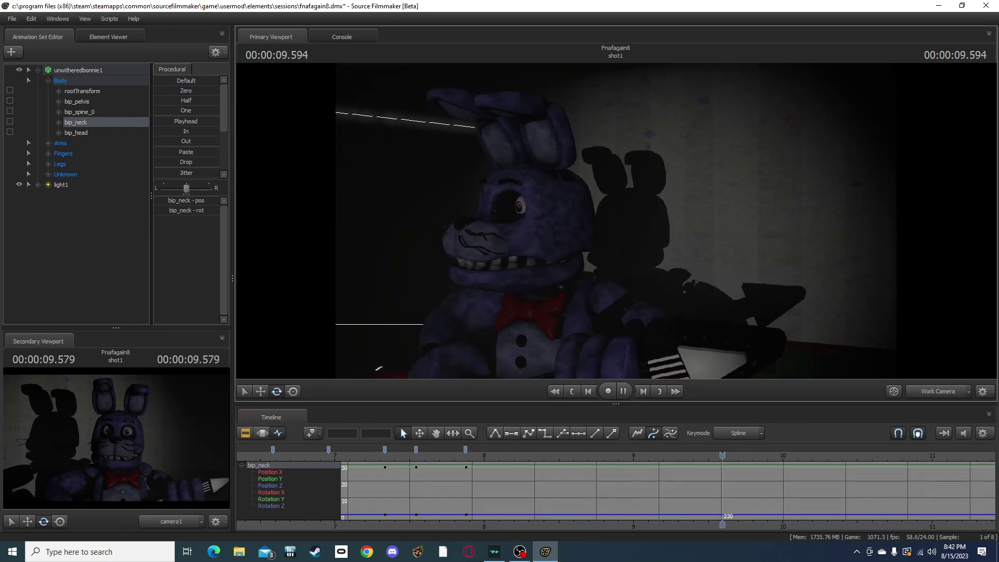
{"action": "key", "text": "space"}
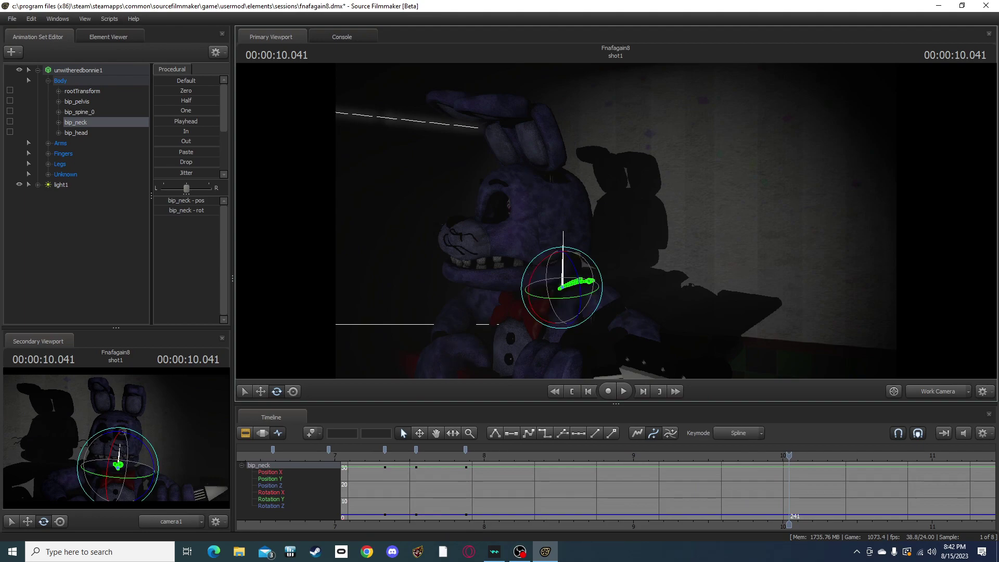
{"action": "key", "text": "Left"}
{"action": "key", "text": "Left"}
{"action": "key", "text": "Left"}
{"action": "key", "text": "Left"}
{"action": "key", "text": "Left"}
{"action": "key", "text": "Left"}
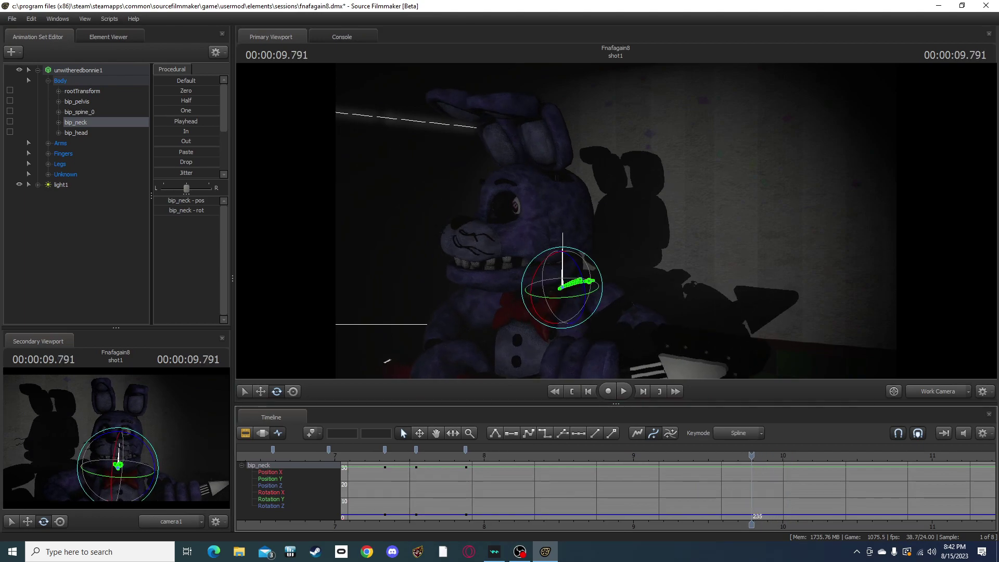
Step: Turn Bonnie's head toward the camera by rotating bip_neck at 00:00:10.416
{"action": "key", "text": "Right"}
{"action": "key", "text": "Right"}
{"action": "key", "text": "Right"}
{"action": "key", "text": "Right"}
{"action": "key", "text": "Right"}
{"action": "key", "text": "Right"}
{"action": "key", "text": "Right"}
{"action": "key", "text": "Right"}
{"action": "key", "text": "Right"}
{"action": "key", "text": "Right"}
{"action": "key", "text": "Right"}
{"action": "key", "text": "Right"}
{"action": "key", "text": "Right"}
{"action": "key", "text": "Right"}
{"action": "key", "text": "Right"}
{"action": "left_click_drag", "start_coordinate": [545, 297], "coordinate": [569, 298]}
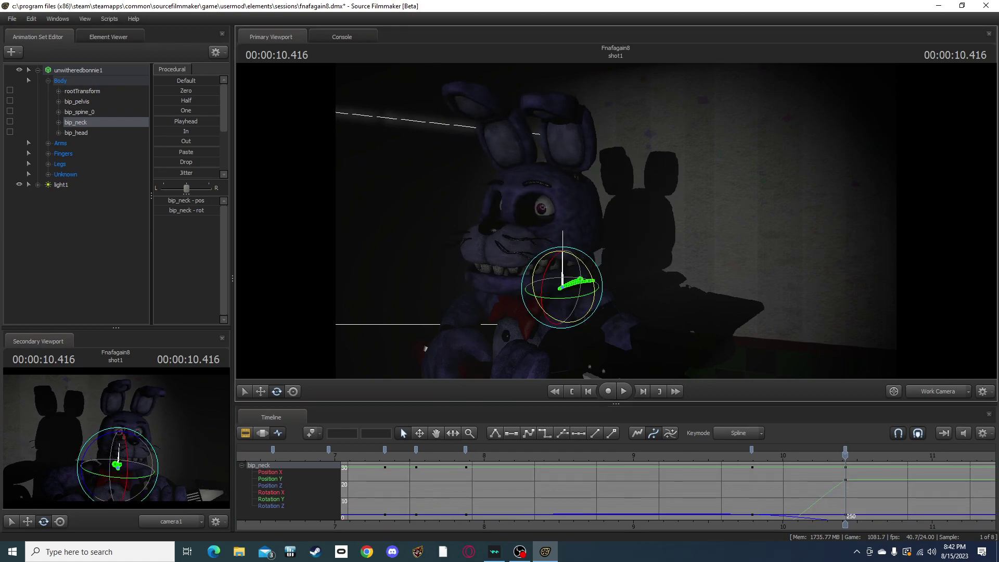
Step: Rotate bip_neck slightly further at 00:00:10.541 and ease it back with a key at about 00:00:10.708
{"action": "key", "text": "Right"}
{"action": "key", "text": "Right"}
{"action": "key", "text": "Right"}
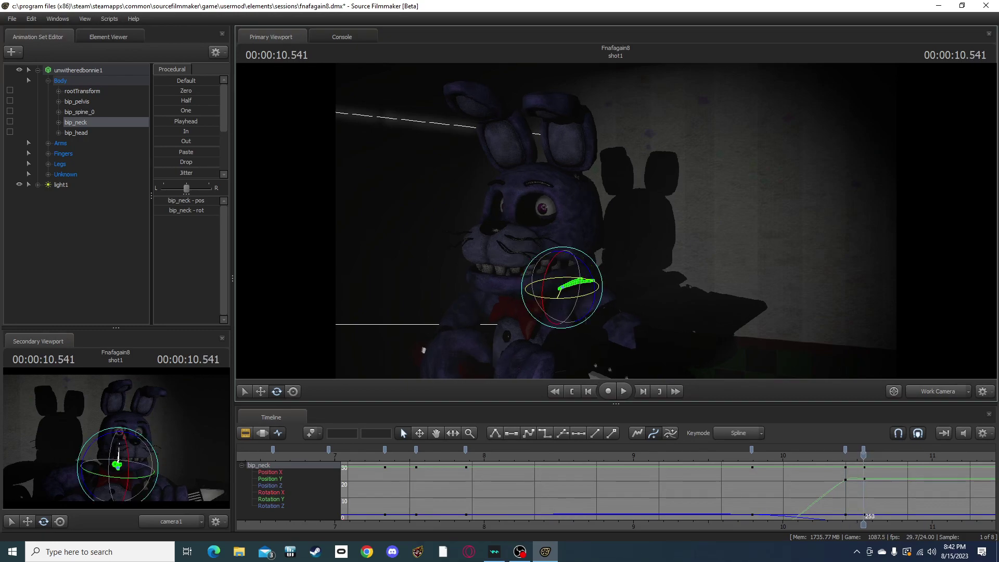
{"action": "key", "text": "Right"}
{"action": "key", "text": "Right"}
{"action": "key", "text": "Right"}
{"action": "key", "text": "Right"}
{"action": "key", "text": "Right"}
{"action": "key", "text": "Right"}
{"action": "key", "text": "Right"}
{"action": "key", "text": "Right"}
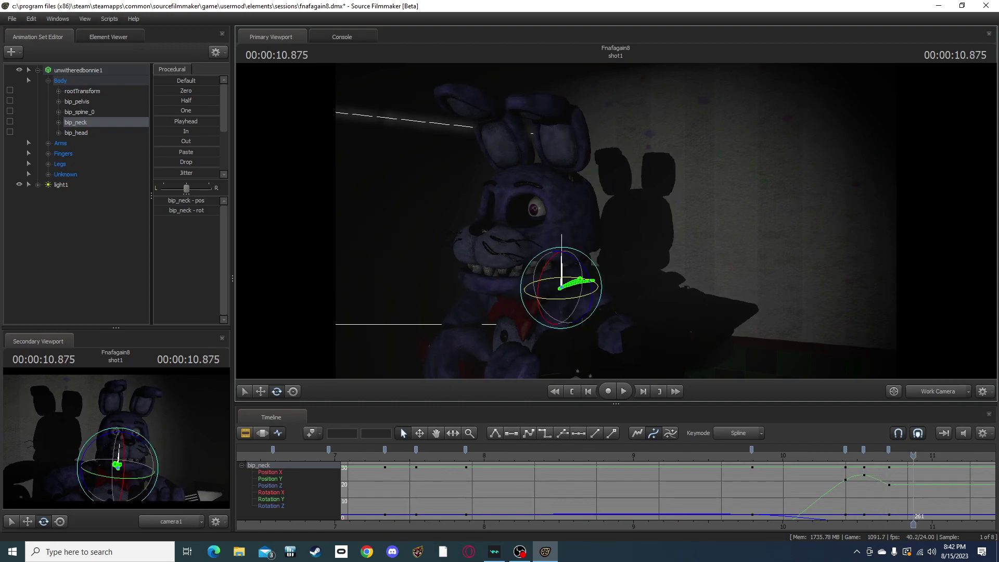
Step: Play back the head turn to 00:00:10.791, advance to 00:00:11.083 and examine the bip_neck rotation curves
{"action": "key", "text": "space"}
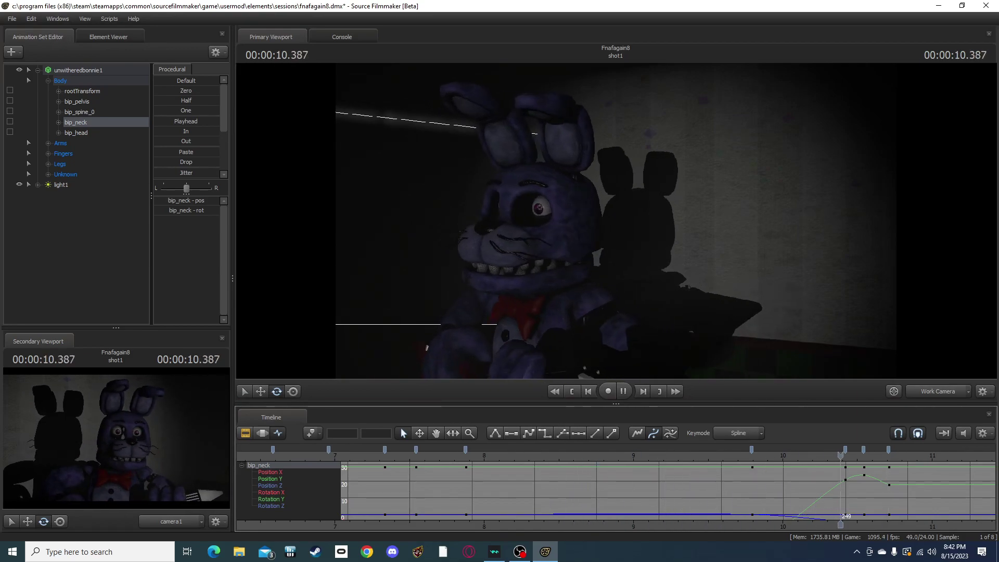
{"action": "key", "text": "space"}
{"action": "key", "text": "space"}
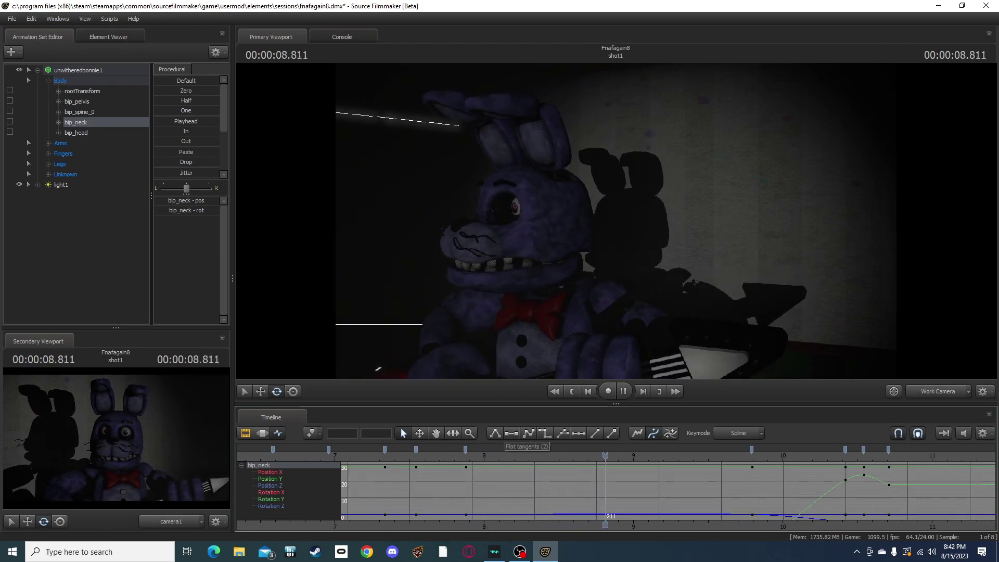
{"action": "key", "text": "space"}
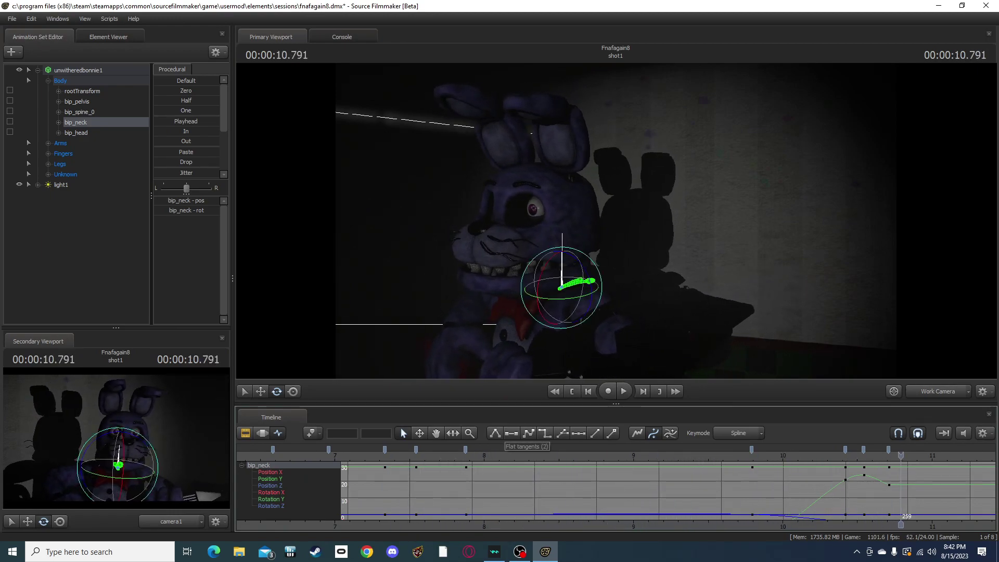
{"action": "key", "text": "f"}
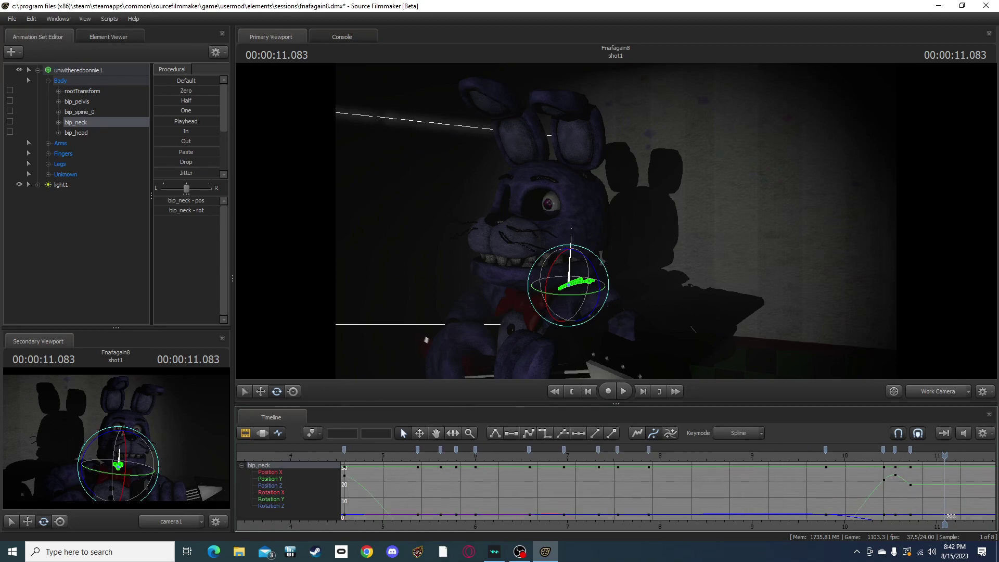
{"action": "key", "text": "f"}
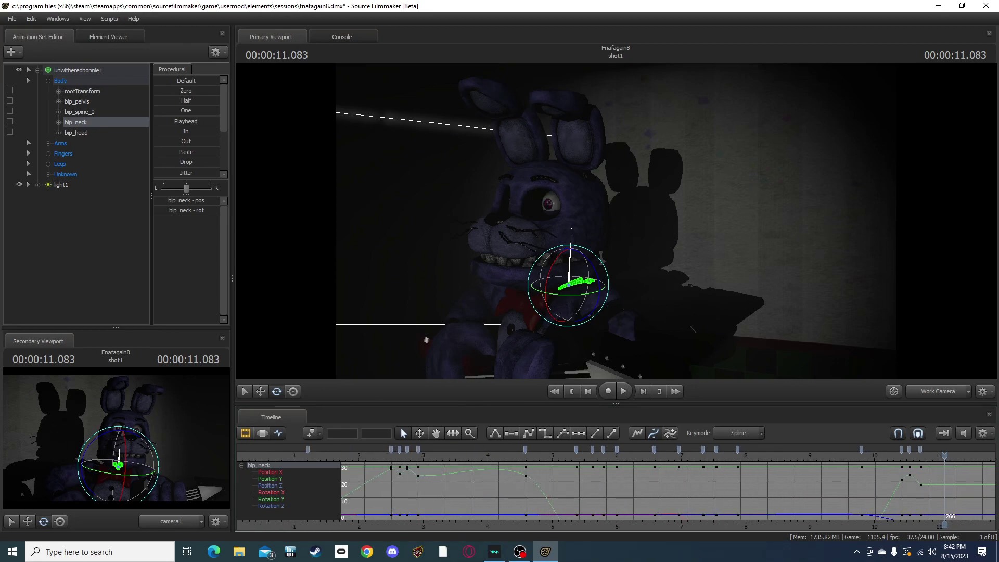
{"action": "middle_click_drag", "start_coordinate": [676, 489], "coordinate": [354, 503]}
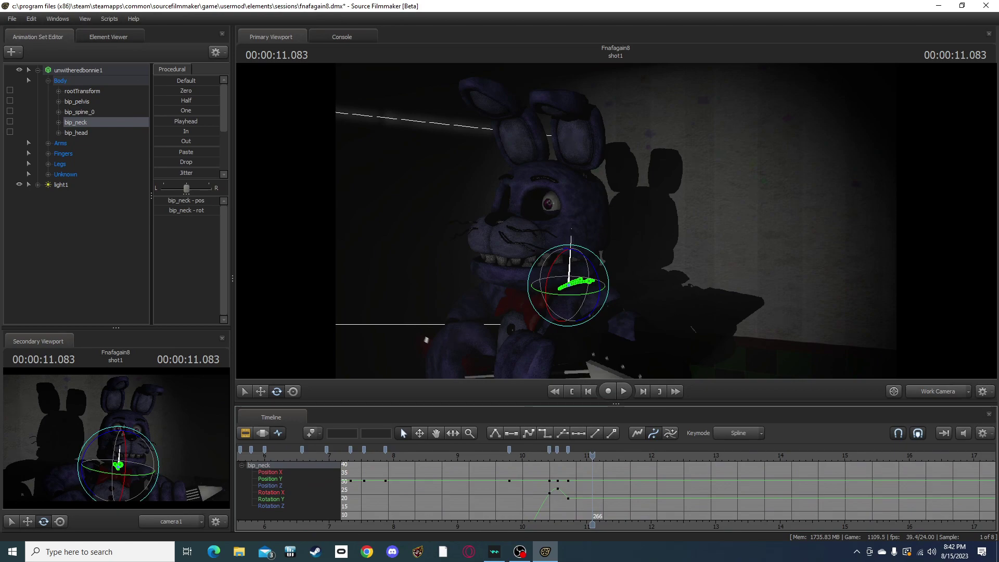
Step: Step back and forth through the frames between 00:00:10.750 and 00:00:11.291 to examine Bonnie's head motion
{"action": "key", "text": "Left"}
{"action": "key", "text": "Left"}
{"action": "key", "text": "Left"}
{"action": "key", "text": "Left"}
{"action": "key", "text": "Left"}
{"action": "key", "text": "Left"}
{"action": "key", "text": "Left"}
{"action": "key", "text": "Left"}
{"action": "key", "text": "Right"}
{"action": "key", "text": "Right"}
{"action": "key", "text": "Right"}
{"action": "key", "text": "Right"}
{"action": "key", "text": "Right"}
{"action": "key", "text": "Right"}
{"action": "key", "text": "Right"}
{"action": "key", "text": "Right"}
{"action": "key", "text": "Right"}
{"action": "key", "text": "Right"}
{"action": "key", "text": "Right"}
{"action": "key", "text": "Right"}
{"action": "key", "text": "Right"}
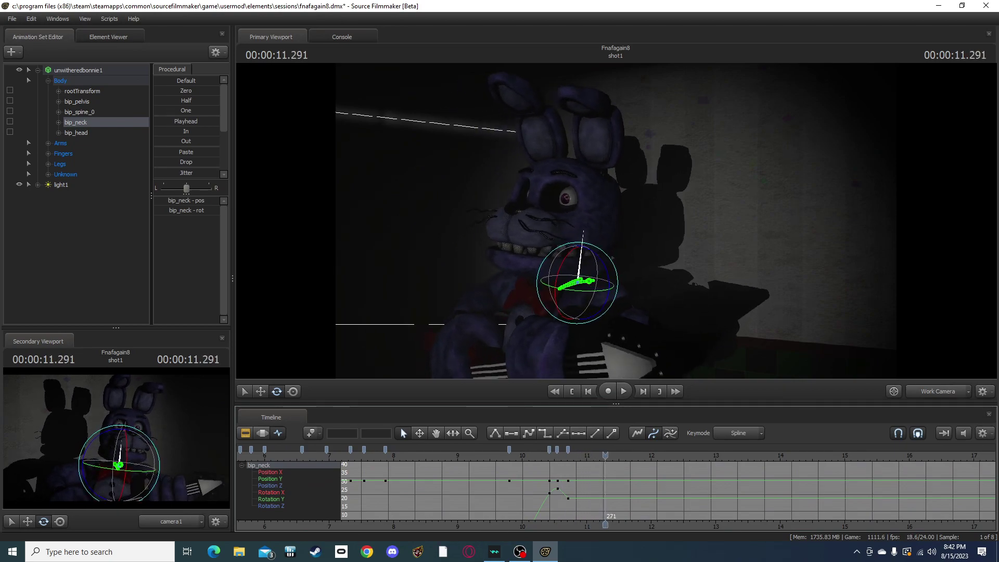
{"action": "key", "text": "Left"}
{"action": "key", "text": "Left"}
{"action": "key", "text": "Left"}
{"action": "key", "text": "Left"}
{"action": "key", "text": "Left"}
{"action": "key", "text": "Left"}
{"action": "key", "text": "Left"}
{"action": "key", "text": "Left"}
{"action": "key", "text": "Left"}
{"action": "key", "text": "Left"}
{"action": "key", "text": "Left"}
{"action": "key", "text": "Left"}
{"action": "key", "text": "Left"}
Step: Key the current bip_neck pose at 00:00:11.000
{"action": "scroll", "coordinate": [401, 427], "scroll_direction": "up", "scroll_amount": 10}
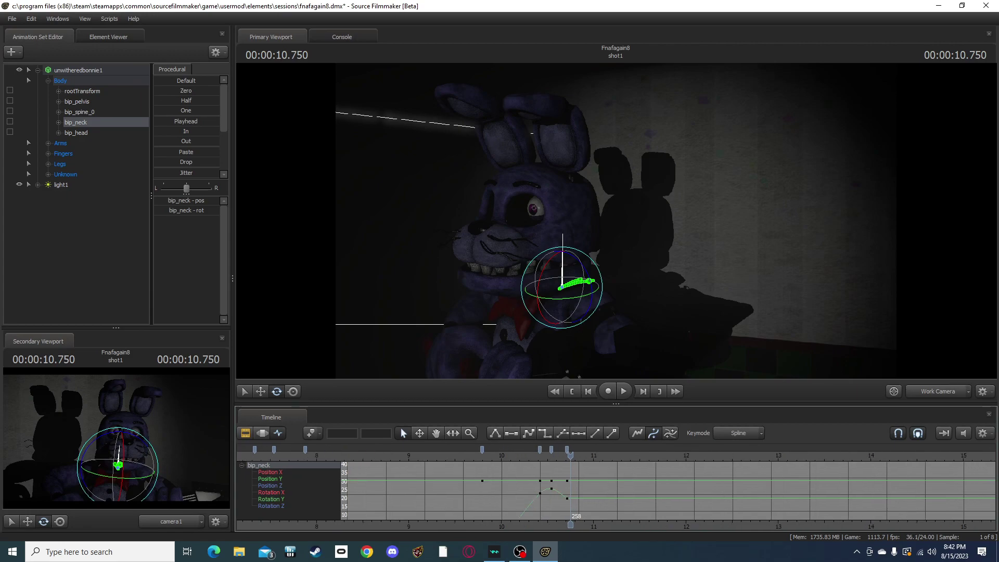
{"action": "scroll", "coordinate": [400, 427], "scroll_direction": "up", "scroll_amount": 2}
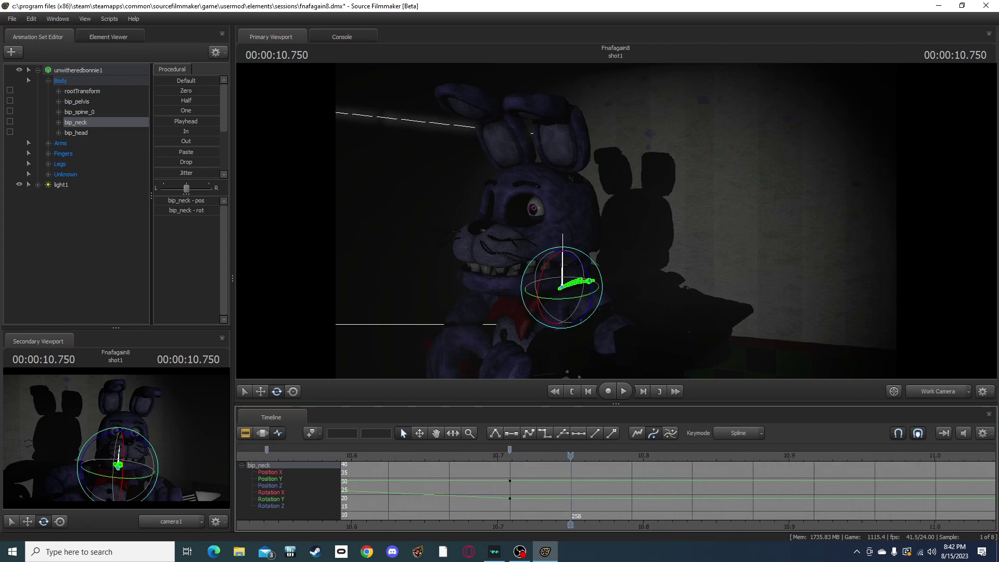
{"action": "key", "text": "Left"}
{"action": "key", "text": "Right"}
{"action": "key", "text": "Right"}
{"action": "key", "text": "Right"}
{"action": "key", "text": "Right"}
{"action": "key", "text": "Right"}
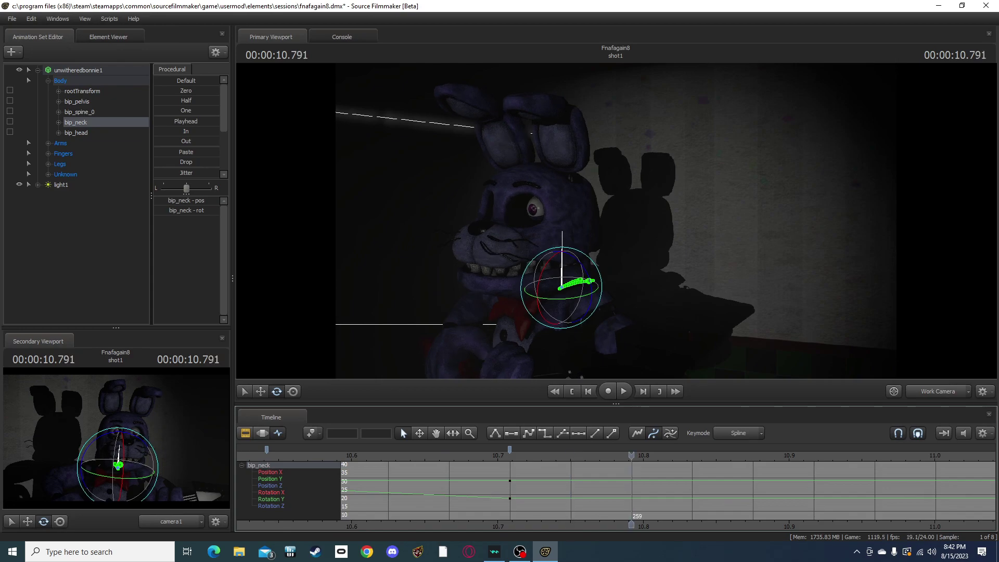
{"action": "key", "text": "Right"}
{"action": "key", "text": "Right"}
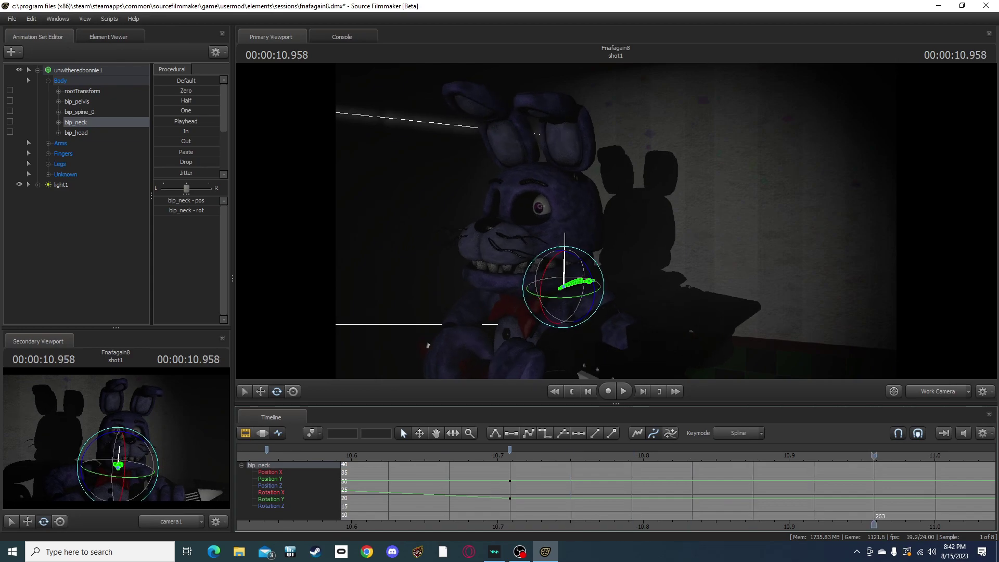
{"action": "scroll", "coordinate": [401, 427], "scroll_direction": "down", "scroll_amount": 2}
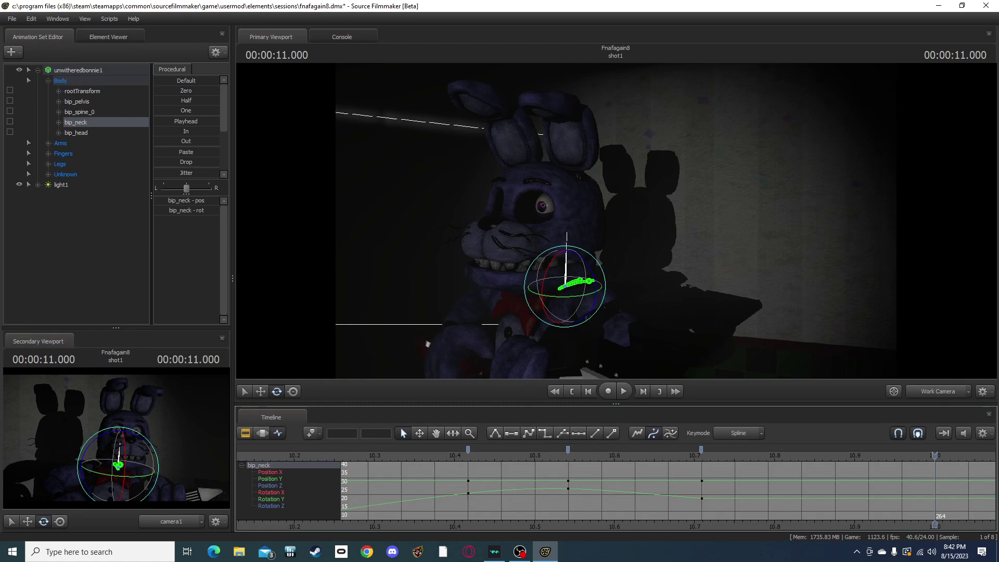
{"action": "middle_click_drag", "start_coordinate": [728, 489], "coordinate": [461, 491]}
{"action": "key", "text": "Right"}
{"action": "key", "text": "Left"}
{"action": "key", "text": "Left"}
{"action": "key", "text": "Left"}
{"action": "key", "text": "Right"}
{"action": "key", "text": "Right"}
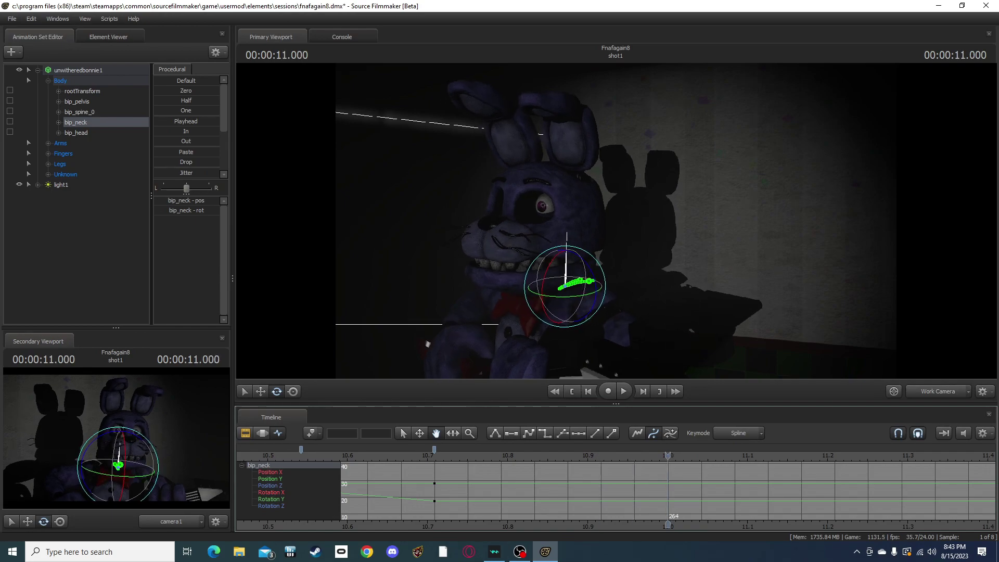
{"action": "key", "text": "m"}
Step: Tilt Bonnie's head slightly forward by rotating bip_neck at 00:00:11.166
{"action": "key", "text": "Right"}
{"action": "key", "text": "Right"}
{"action": "key", "text": "Right"}
{"action": "key", "text": "Right"}
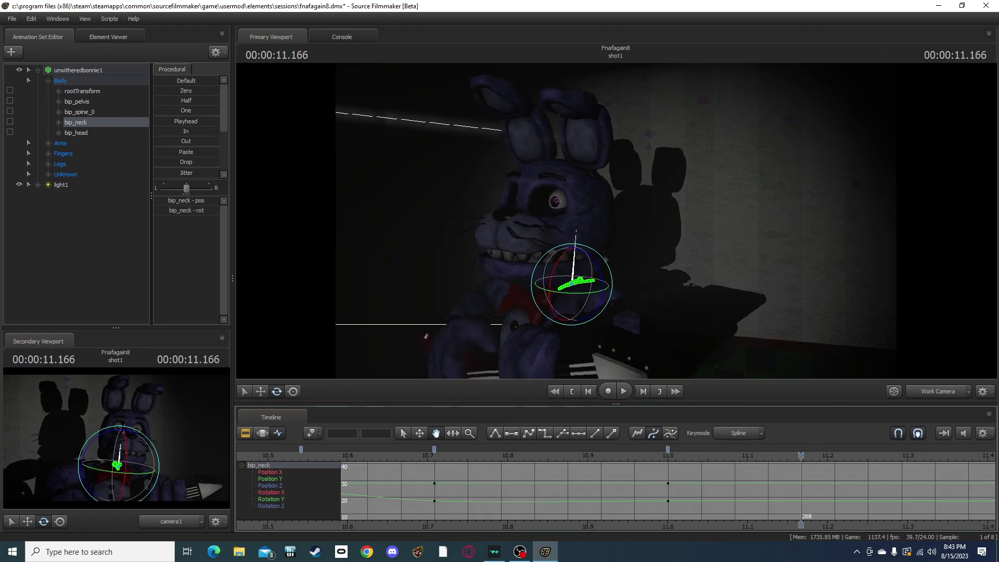
{"action": "left_click_drag", "start_coordinate": [559, 261], "coordinate": [556, 263]}
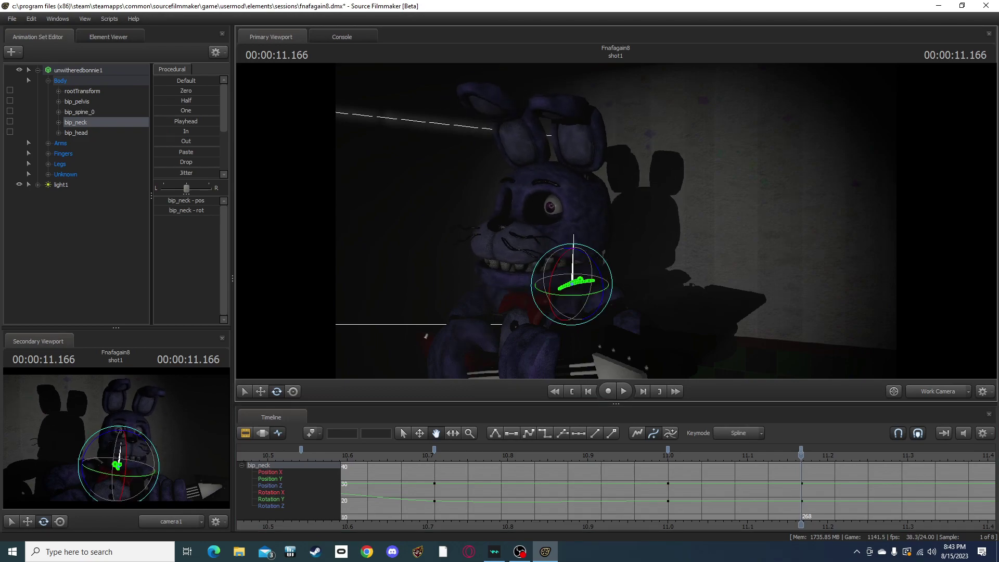
Step: Step back and forth through the frames up to about 00:00:11.791 to examine the motion after the forward tilt
{"action": "key", "text": "Right"}
{"action": "key", "text": "Right"}
{"action": "key", "text": "Right"}
{"action": "key", "text": "Right"}
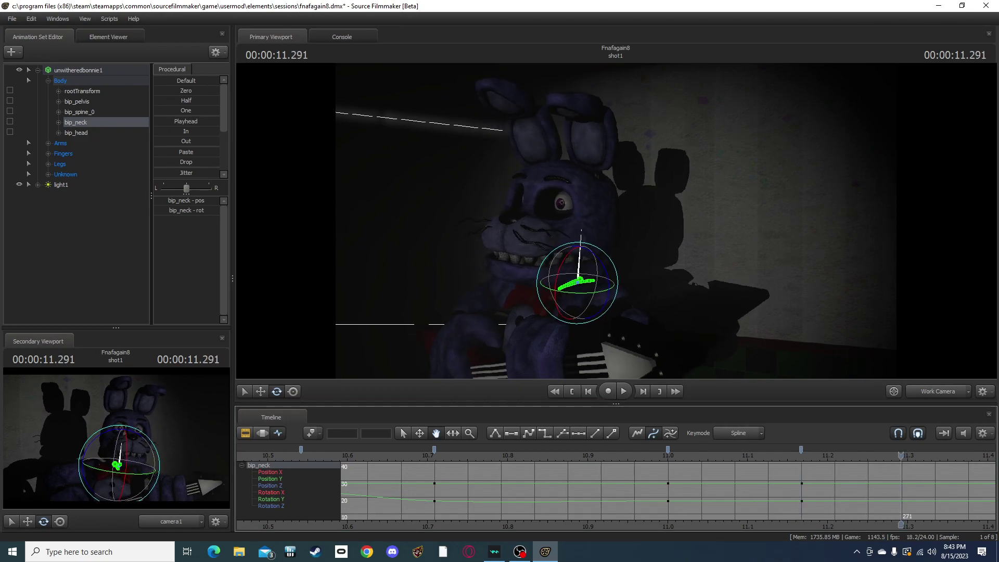
{"action": "key", "text": "Right"}
{"action": "key", "text": "Right"}
{"action": "key", "text": "Right"}
{"action": "key", "text": "Right"}
{"action": "key", "text": "Right"}
{"action": "key", "text": "Right"}
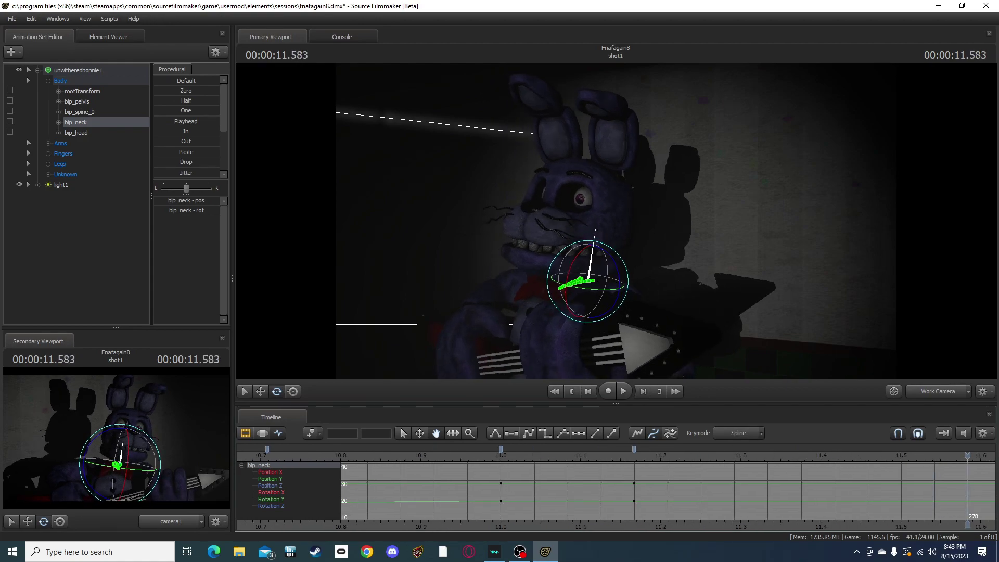
{"action": "key", "text": "Left"}
{"action": "key", "text": "Left"}
{"action": "key", "text": "Left"}
{"action": "key", "text": "Left"}
{"action": "key", "text": "Left"}
{"action": "key", "text": "Left"}
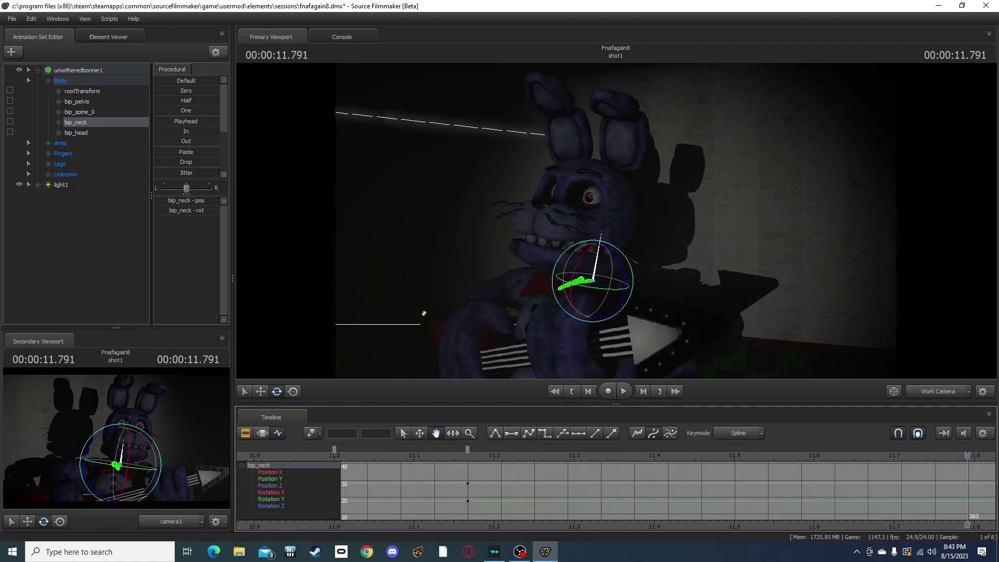
{"action": "key", "text": "Right"}
{"action": "key", "text": "Right"}
{"action": "key", "text": "Left"}
{"action": "key", "text": "Left"}
{"action": "key", "text": "Left"}
{"action": "key", "text": "Left"}
{"action": "key", "text": "Left"}
{"action": "key", "text": "Left"}
{"action": "key", "text": "Right"}
{"action": "key", "text": "Right"}
{"action": "key", "text": "Right"}
{"action": "key", "text": "Right"}
{"action": "key", "text": "Right"}
{"action": "key", "text": "Right"}
{"action": "key", "text": "Right"}
{"action": "key", "text": "Right"}
{"action": "key", "text": "Right"}
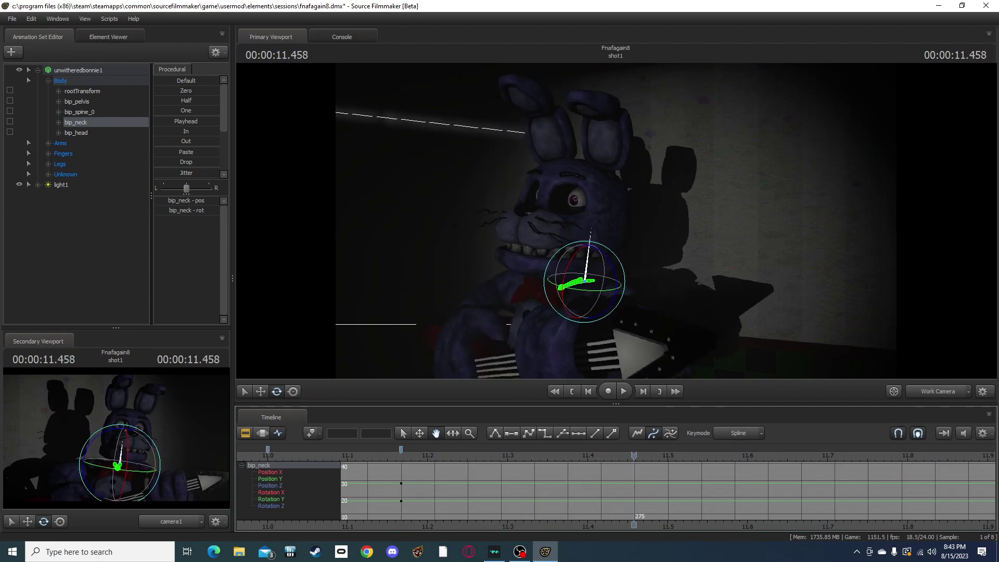
{"action": "key", "text": "Right"}
{"action": "key", "text": "Right"}
{"action": "key", "text": "Right"}
{"action": "key", "text": "Right"}
{"action": "key", "text": "Right"}
{"action": "key", "text": "Right"}
{"action": "key", "text": "Right"}
Step: Key bip_neck at 00:00:11.625 and play back the head movement
{"action": "key", "text": "Left"}
{"action": "key", "text": "Left"}
{"action": "key", "text": "Left"}
{"action": "key", "text": "Left"}
{"action": "key", "text": "Left"}
{"action": "key", "text": "Left"}
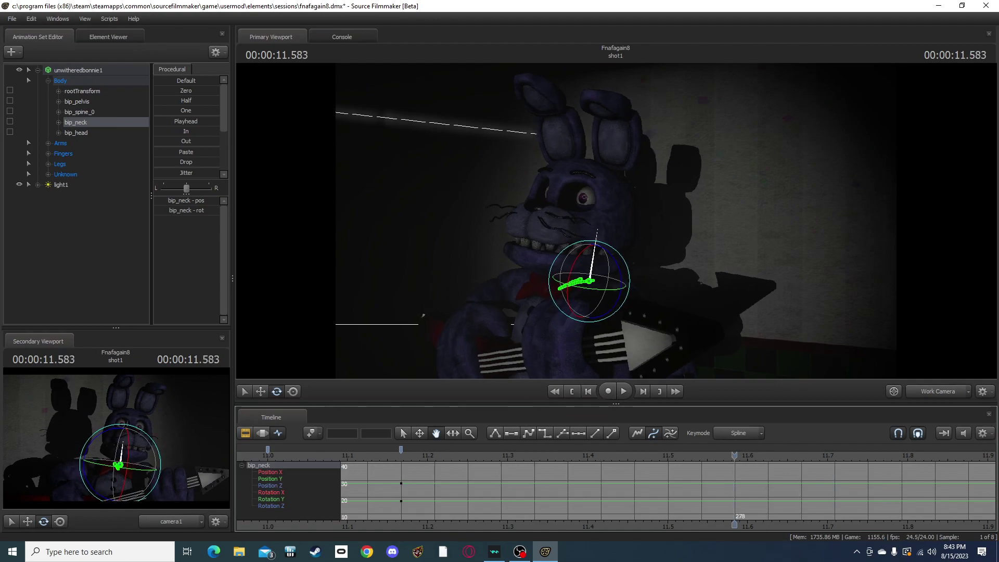
{"action": "key", "text": "Right"}
{"action": "key", "text": "space"}
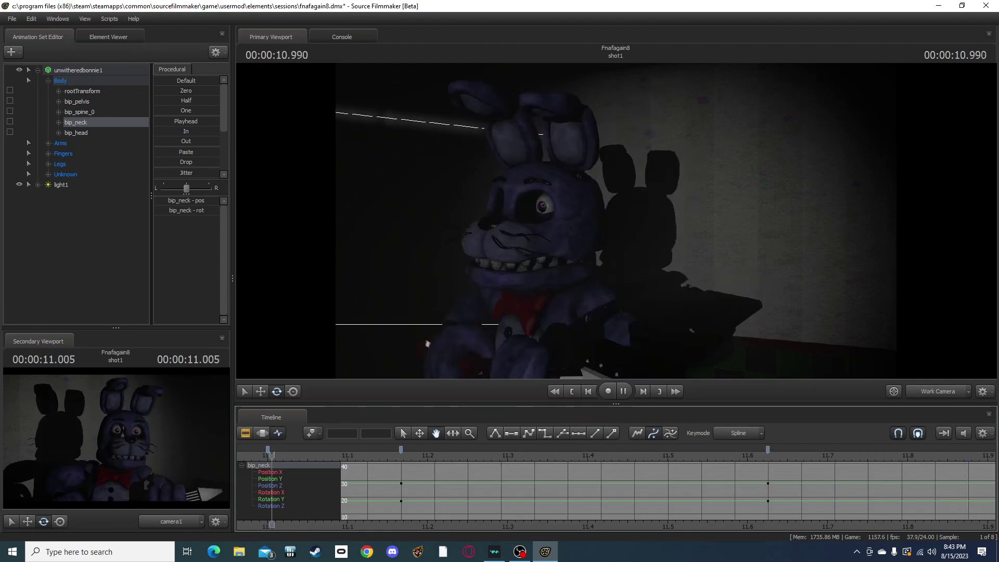
Step: Try tilting Bonnie's head back by rotating bip_neck at 00:00:11.875
{"action": "key", "text": "Right"}
{"action": "key", "text": "Right"}
{"action": "key", "text": "Right"}
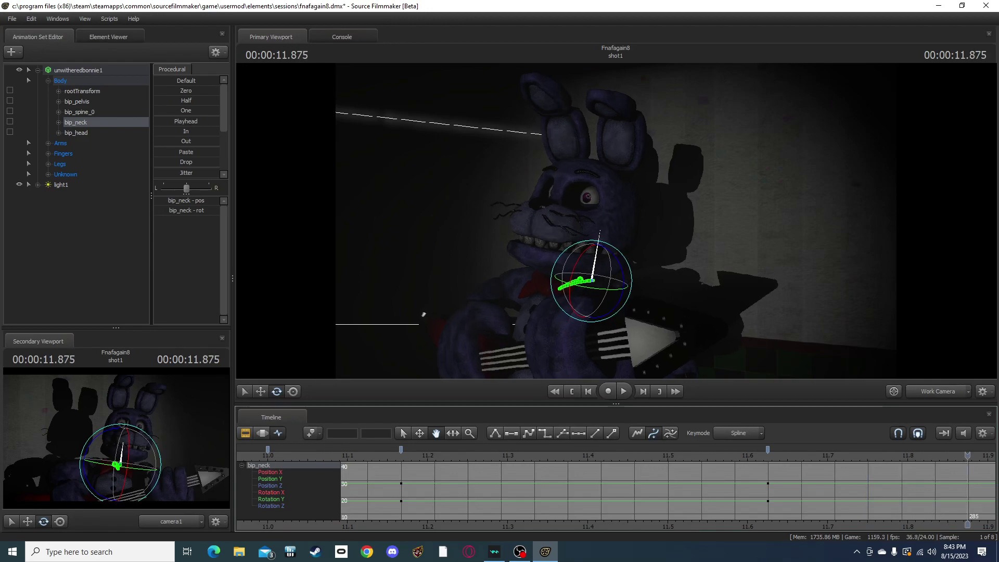
{"action": "key", "text": "Left"}
{"action": "key", "text": "Right"}
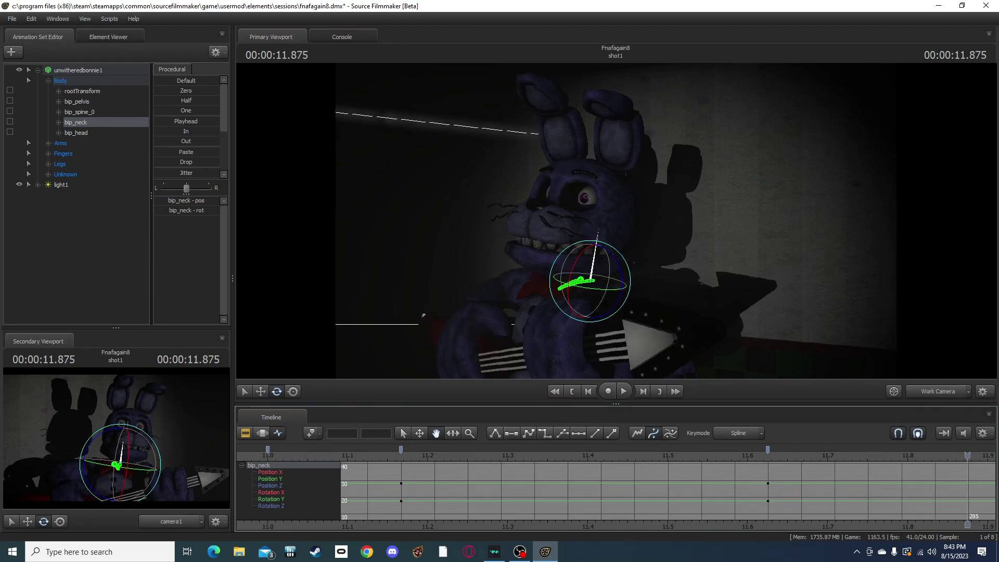
{"action": "left_click_drag", "start_coordinate": [574, 263], "coordinate": [578, 258]}
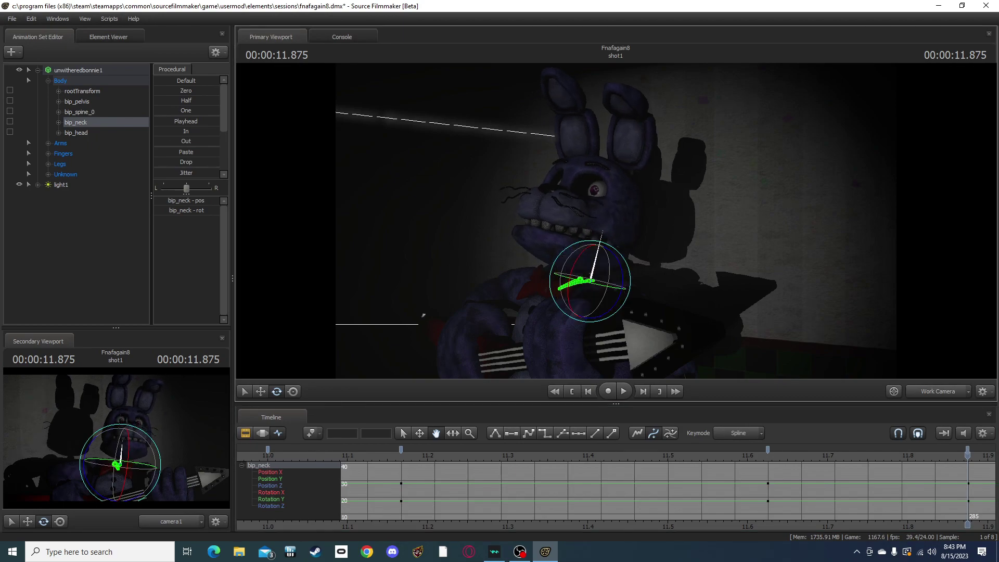
Step: Play back the head motion from 00:00:11.166, and replay it from before 00:00:11.000 on to 00:00:12.458
{"action": "left_click_drag", "start_coordinate": [967, 523], "coordinate": [401, 524]}
{"action": "scroll", "coordinate": [616, 489], "scroll_direction": "down", "scroll_amount": 8}
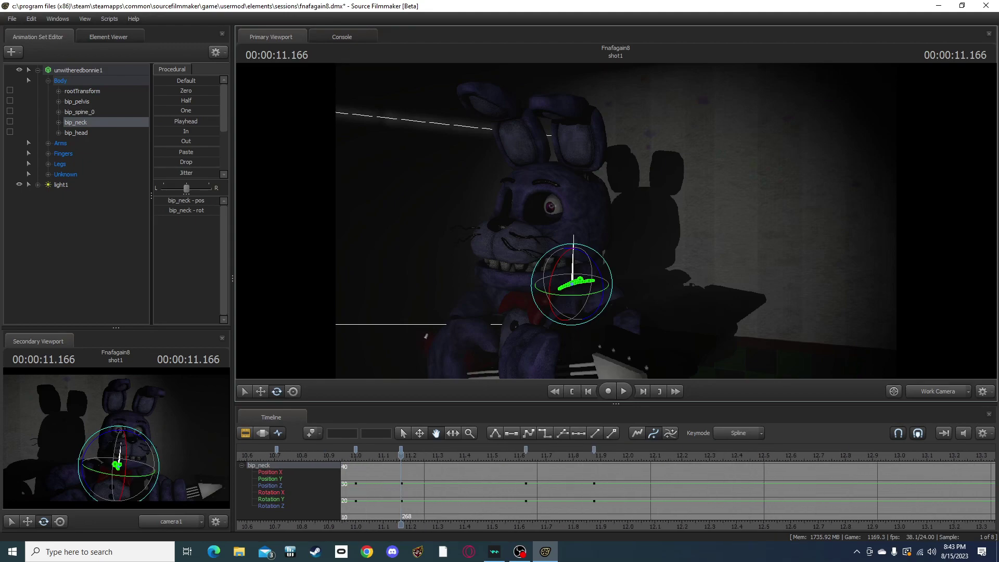
{"action": "key", "text": "space"}
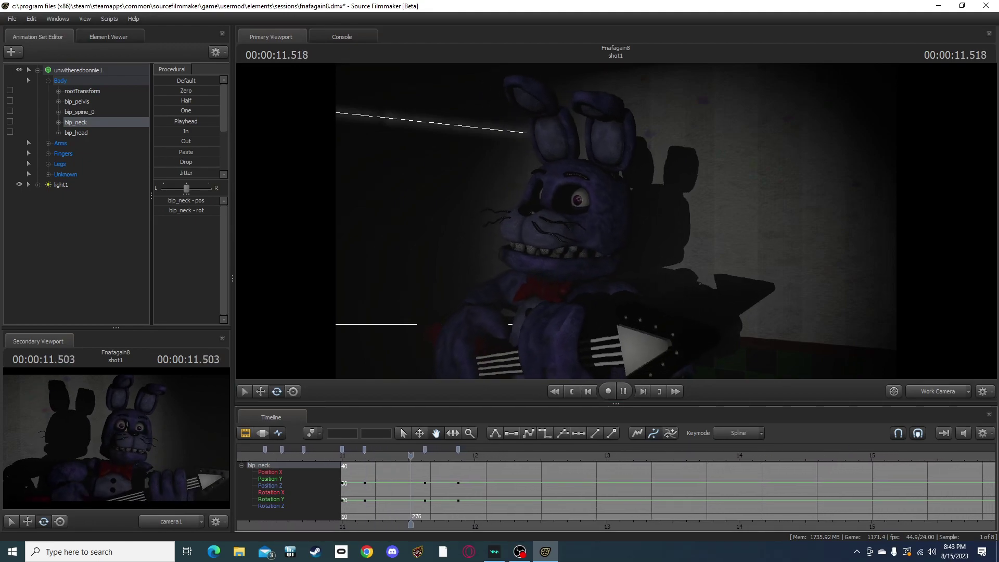
{"action": "key", "text": "space"}
{"action": "left_click_drag", "start_coordinate": [552, 524], "coordinate": [309, 524]}
{"action": "key", "text": "space"}
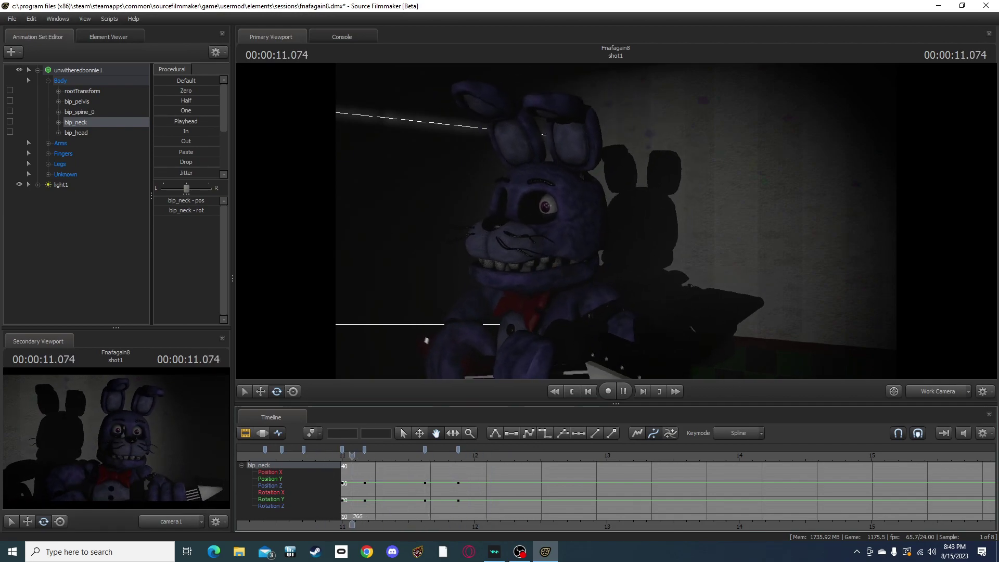
{"action": "key", "text": "space"}
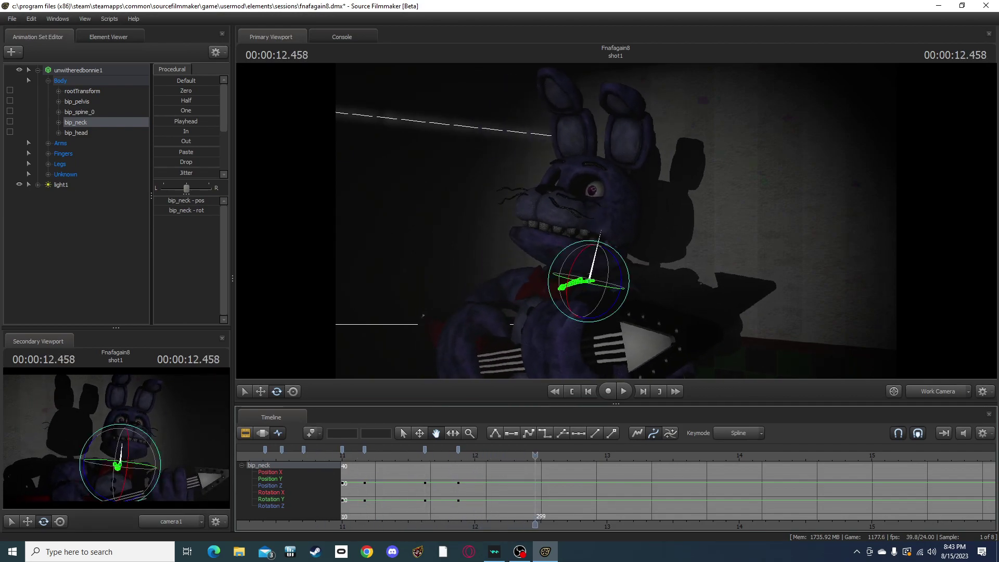
Step: Delete the last bip_neck key, at 00:00:11.875
{"action": "left_click_drag", "start_coordinate": [535, 524], "coordinate": [479, 524]}
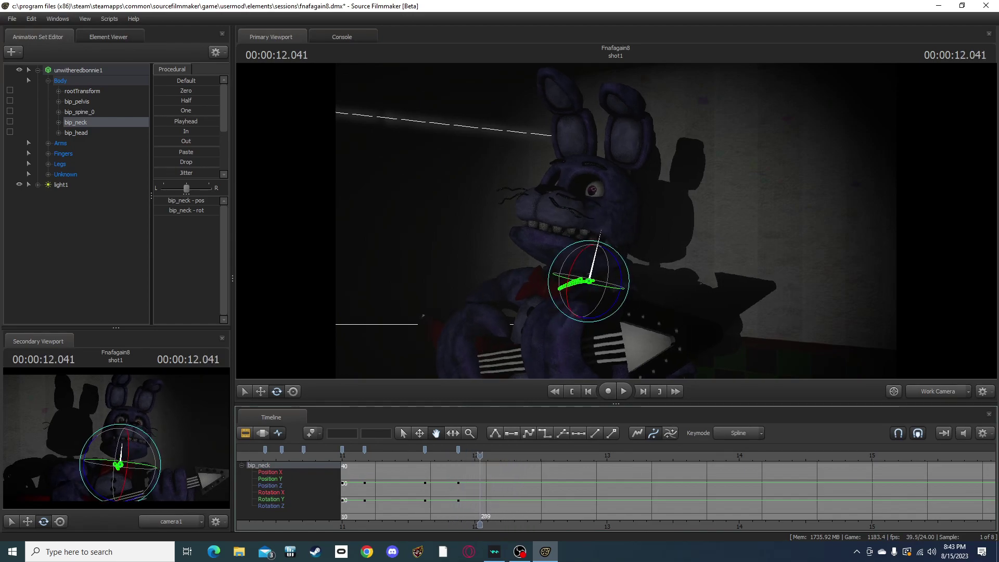
{"action": "right_click", "coordinate": [457, 450]}
{"action": "left_click", "coordinate": [496, 387]}
Step: Tilt Bonnie's head back by rotating bip_neck at 00:00:11.791
{"action": "key", "text": "Left"}
{"action": "key", "text": "Left"}
{"action": "key", "text": "Left"}
{"action": "key", "text": "Left"}
{"action": "key", "text": "Left"}
{"action": "key", "text": "Left"}
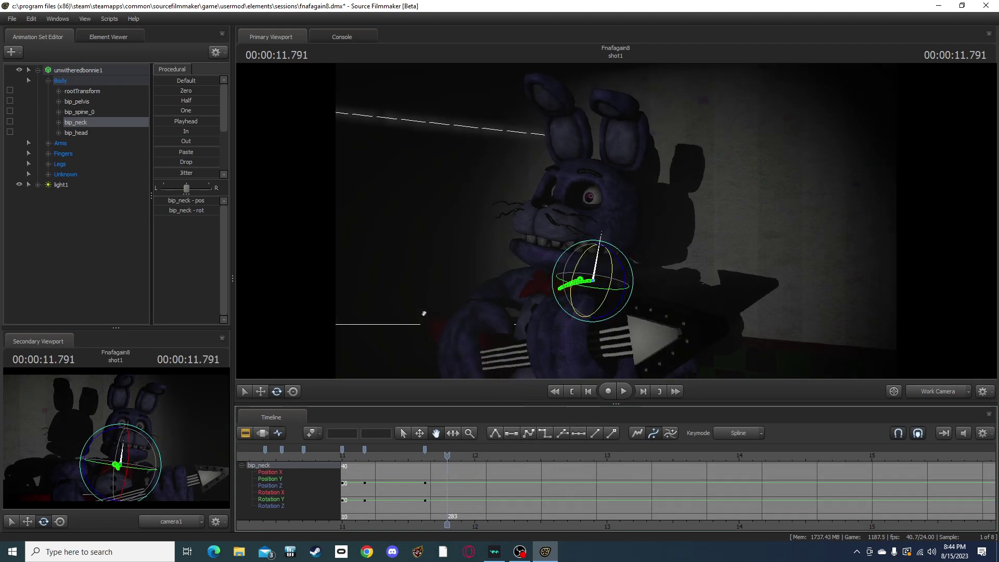
{"action": "left_click_drag", "start_coordinate": [593, 281], "coordinate": [606, 260]}
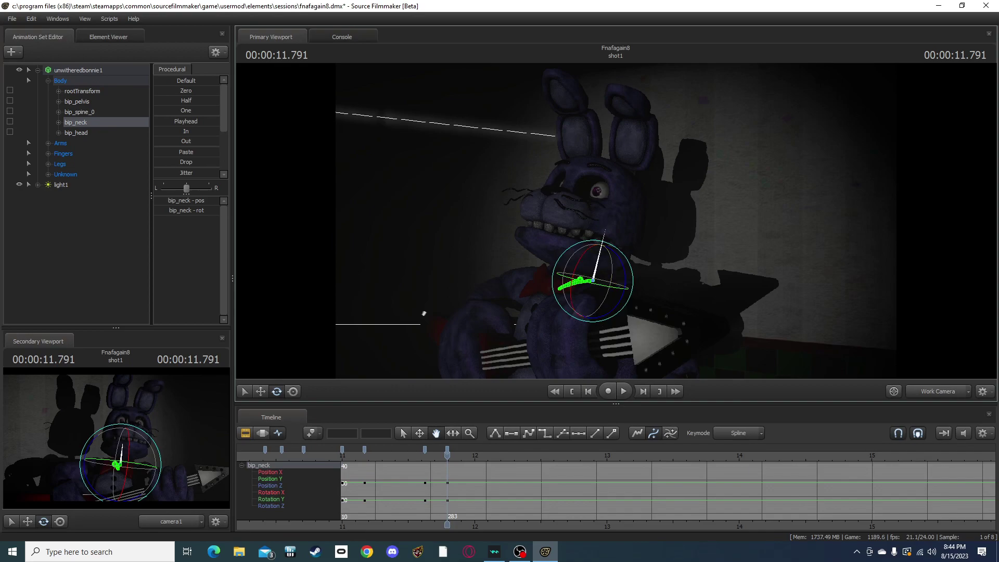
Step: Step forward to 00:00:12.208 and back to 00:00:11.875 to examine the motion following the backward tilt
{"action": "key", "text": "Right"}
{"action": "key", "text": "Right"}
{"action": "key", "text": "Right"}
{"action": "key", "text": "Right"}
{"action": "key", "text": "Right"}
{"action": "key", "text": "Right"}
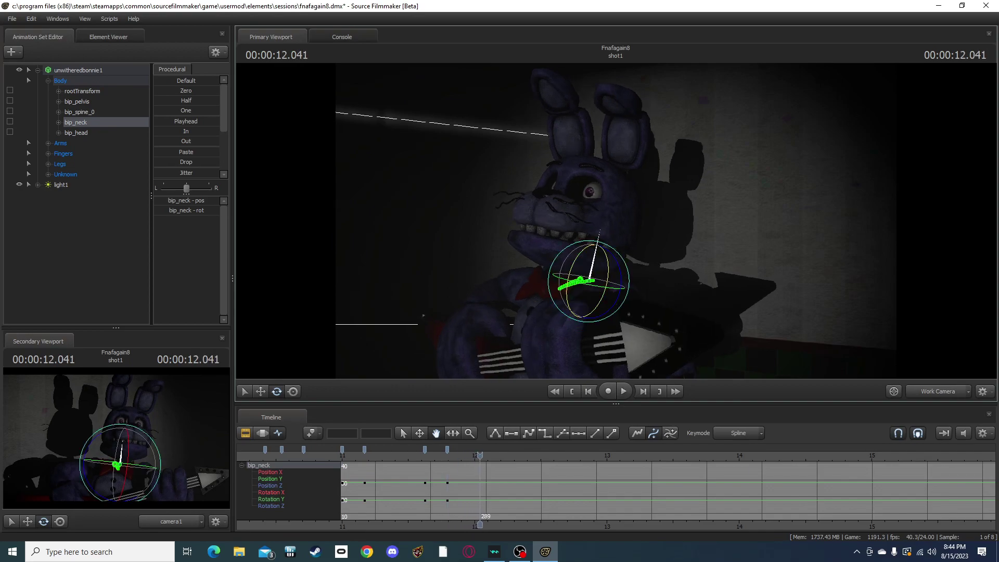
{"action": "key", "text": "Right"}
{"action": "key", "text": "Right"}
{"action": "key", "text": "Right"}
{"action": "key", "text": "Right"}
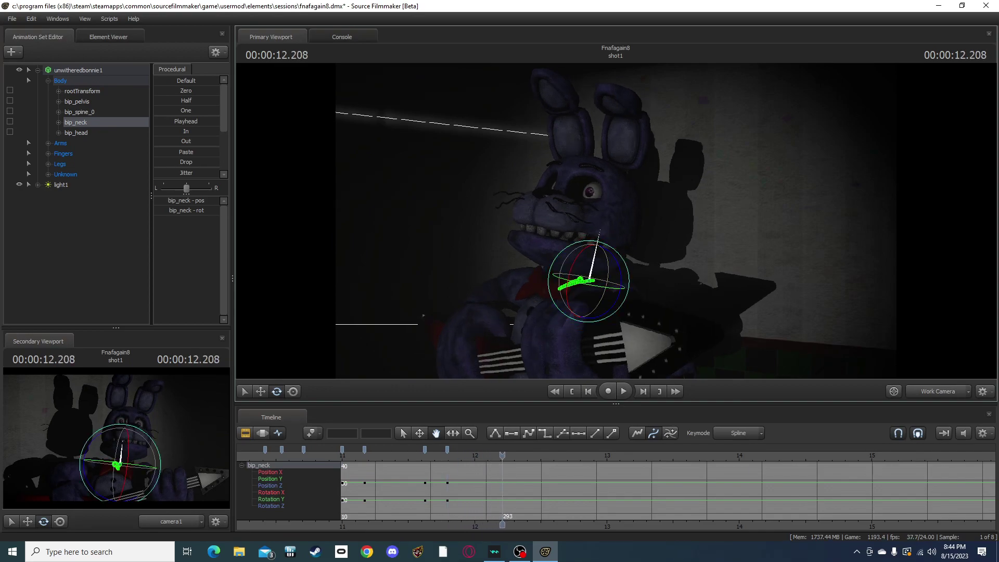
{"action": "key", "text": "Left"}
{"action": "key", "text": "Left"}
{"action": "key", "text": "Left"}
{"action": "key", "text": "Left"}
{"action": "key", "text": "Left"}
{"action": "key", "text": "Left"}
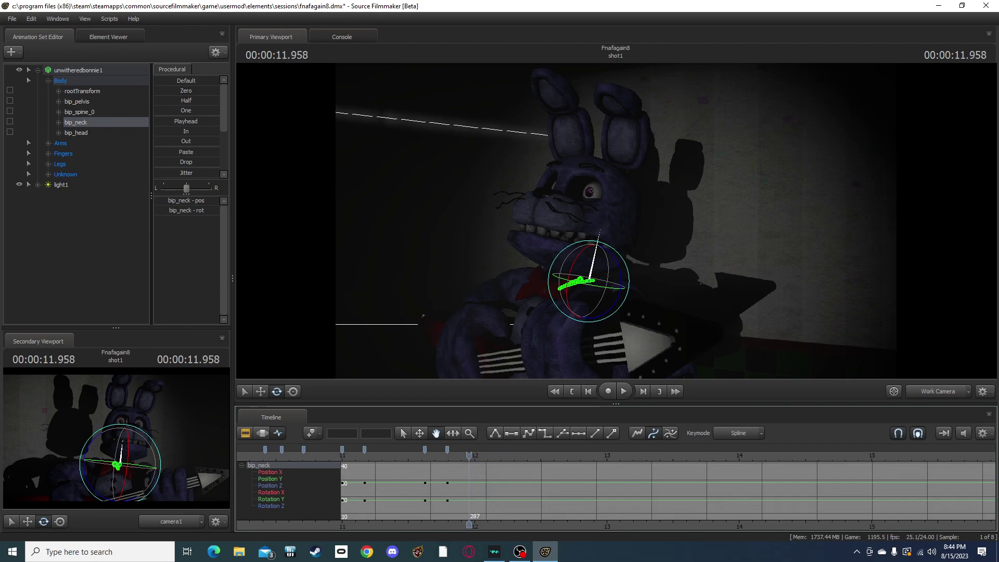
{"action": "key", "text": "Left"}
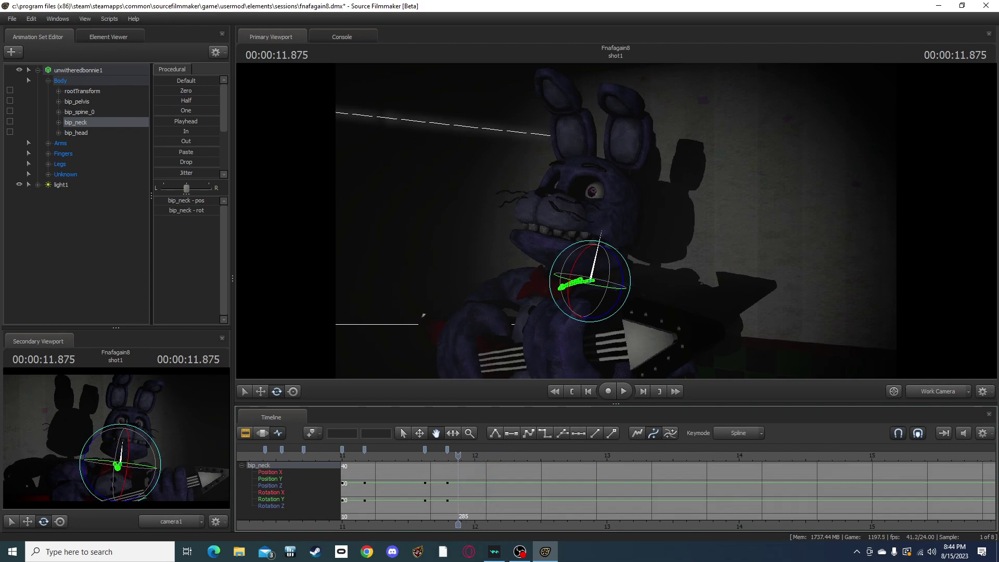
Step: Rotate bip_neck slightly at frame 286 and play back the head movement
{"action": "key", "text": "Right"}
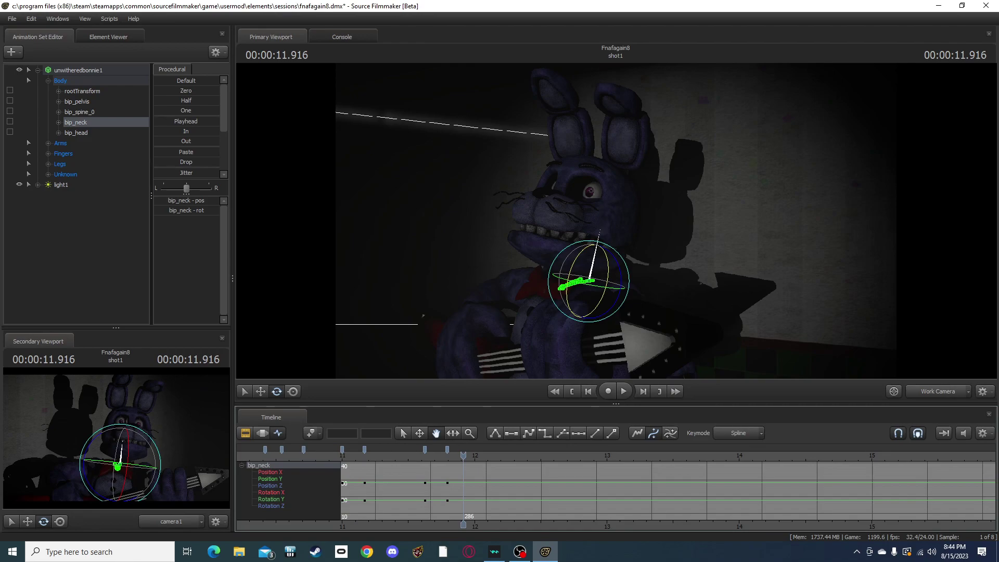
{"action": "left_click_drag", "start_coordinate": [603, 260], "coordinate": [606, 244]}
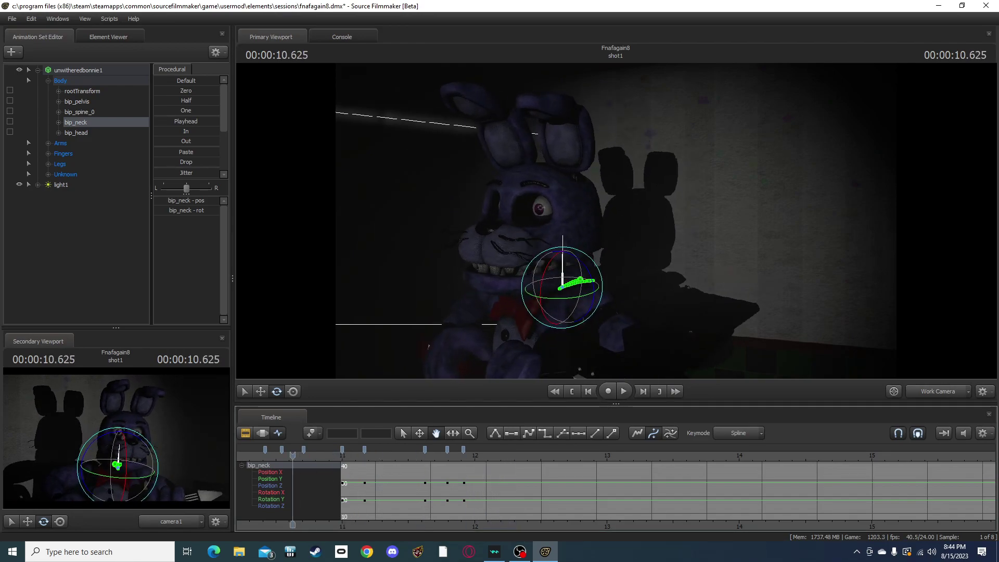
{"action": "key", "text": "space"}
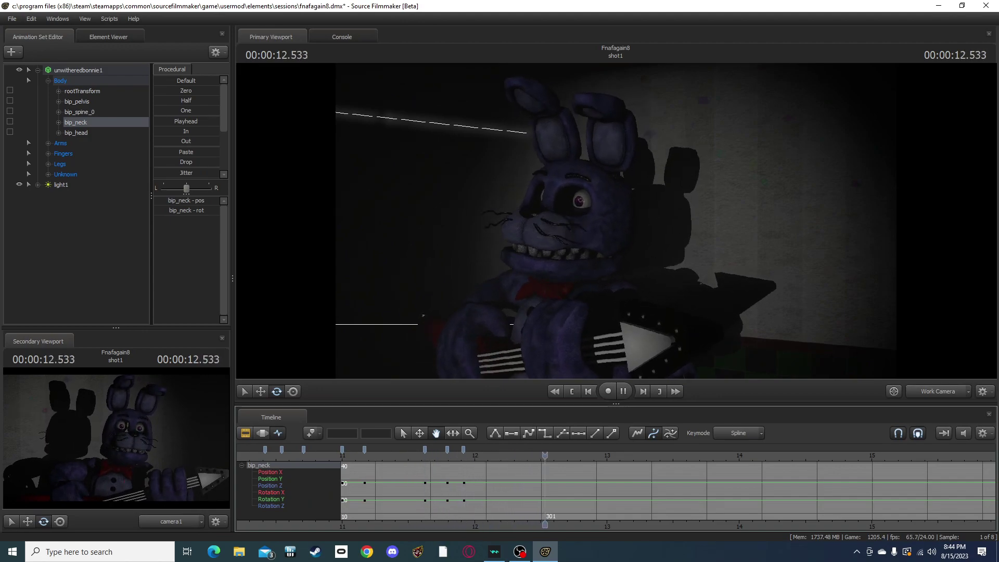
{"action": "key", "text": "space"}
Step: Examine the neck motion frame by frame, going back from frame 301 to frame 277
{"action": "key", "text": "Left"}
{"action": "key", "text": "Left"}
{"action": "key", "text": "Left"}
{"action": "key", "text": "Left"}
{"action": "key", "text": "Left"}
{"action": "key", "text": "Left"}
{"action": "key", "text": "Left"}
{"action": "key", "text": "Left"}
{"action": "key", "text": "Left"}
{"action": "key", "text": "Left"}
{"action": "key", "text": "Left"}
{"action": "key", "text": "Left"}
{"action": "key", "text": "Left"}
{"action": "key", "text": "Left"}
{"action": "key", "text": "Left"}
{"action": "key", "text": "Left"}
{"action": "key", "text": "Left"}
{"action": "key", "text": "Left"}
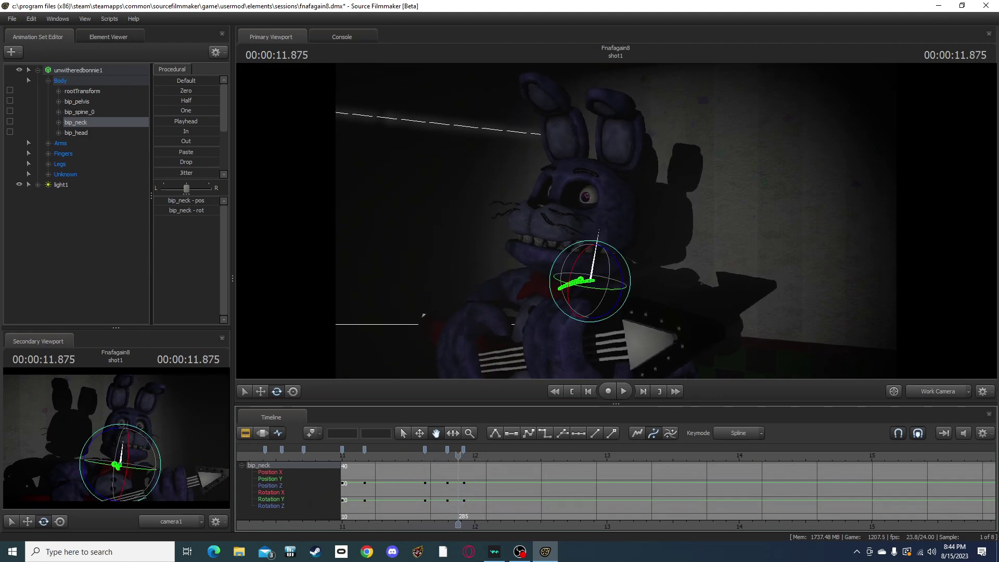
{"action": "key", "text": "Left"}
{"action": "key", "text": "Left"}
{"action": "key", "text": "Left"}
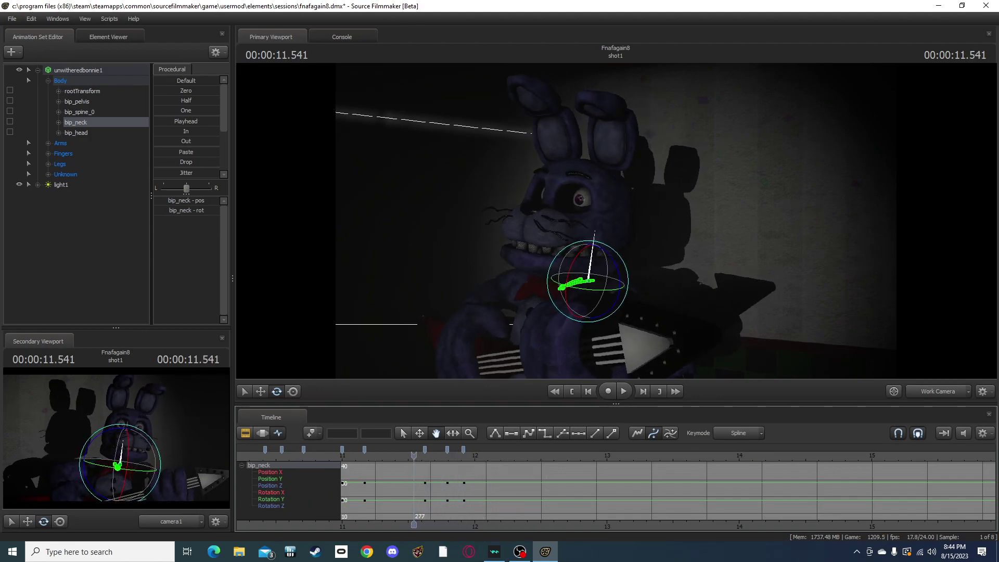
Step: Rotate bip_neck slightly at frame 288 and play back the motion
{"action": "key", "text": "Right"}
{"action": "key", "text": "Right"}
{"action": "key", "text": "Right"}
{"action": "key", "text": "Right"}
{"action": "key", "text": "Right"}
{"action": "key", "text": "Right"}
{"action": "key", "text": "Right"}
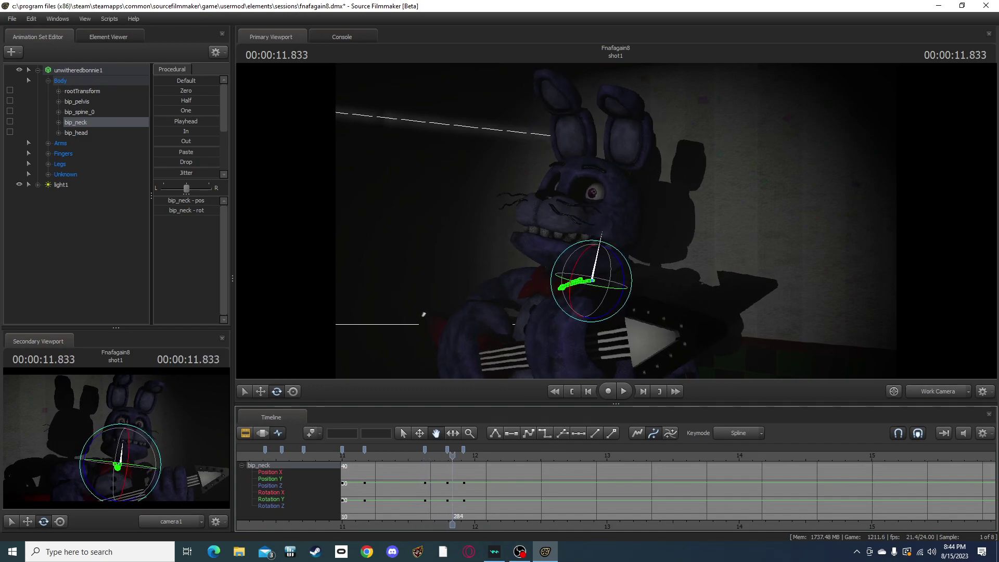
{"action": "key", "text": "Right"}
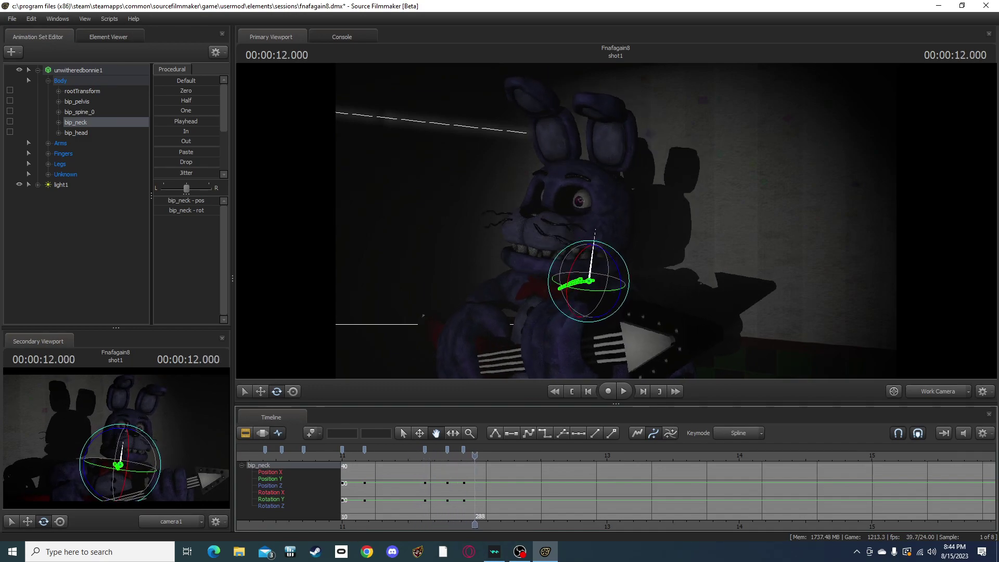
{"action": "left_click_drag", "start_coordinate": [572, 273], "coordinate": [580, 266]}
{"action": "key", "text": "space"}
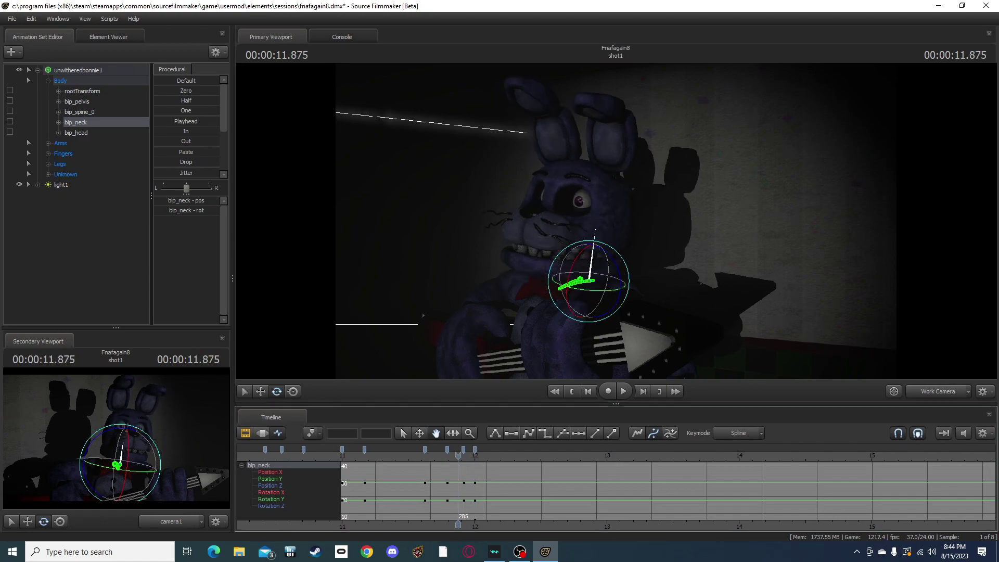
{"action": "key", "text": "space"}
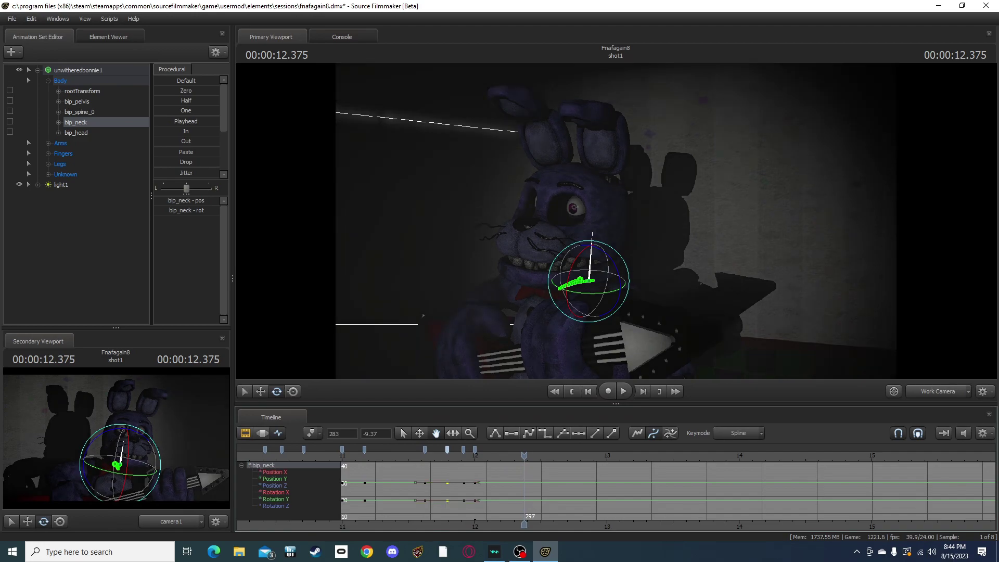
Step: Delete the bip_neck key at frame 279 and play back the animation
{"action": "key", "text": "bracketleft"}
{"action": "right_click", "coordinate": [423, 315]}
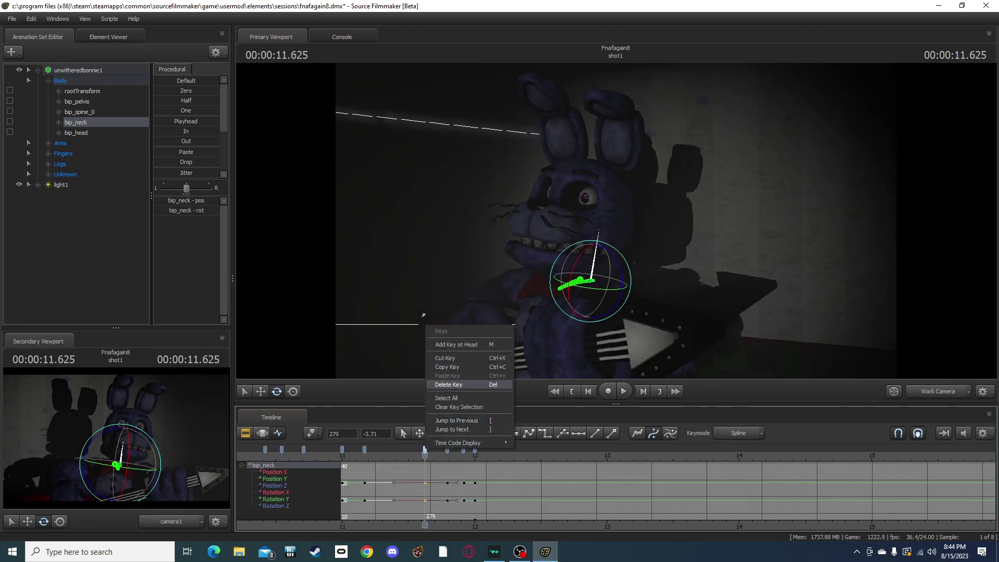
{"action": "left_click", "coordinate": [447, 385]}
{"action": "key", "text": "bracketleft"}
{"action": "key", "text": "space"}
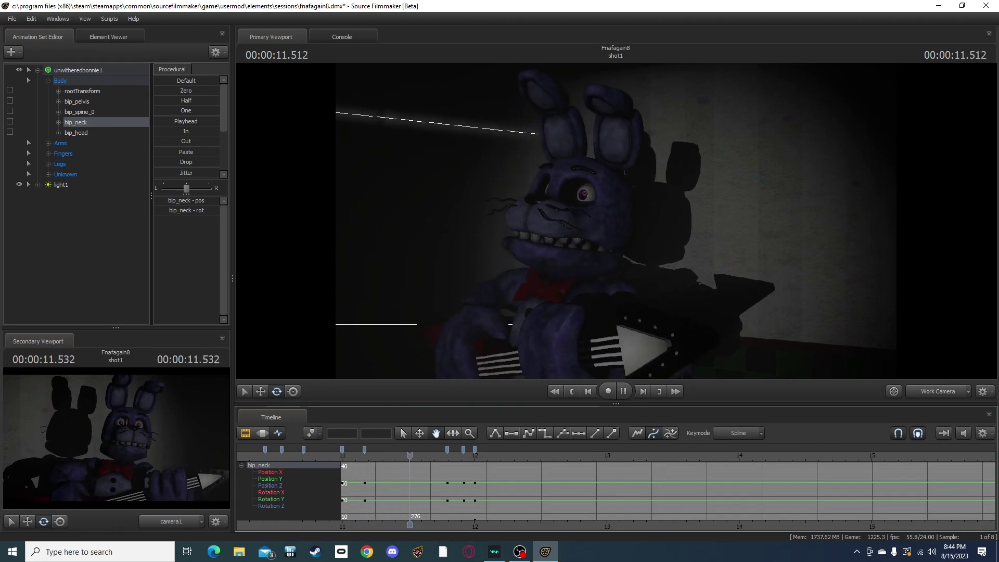
{"action": "key", "text": "space"}
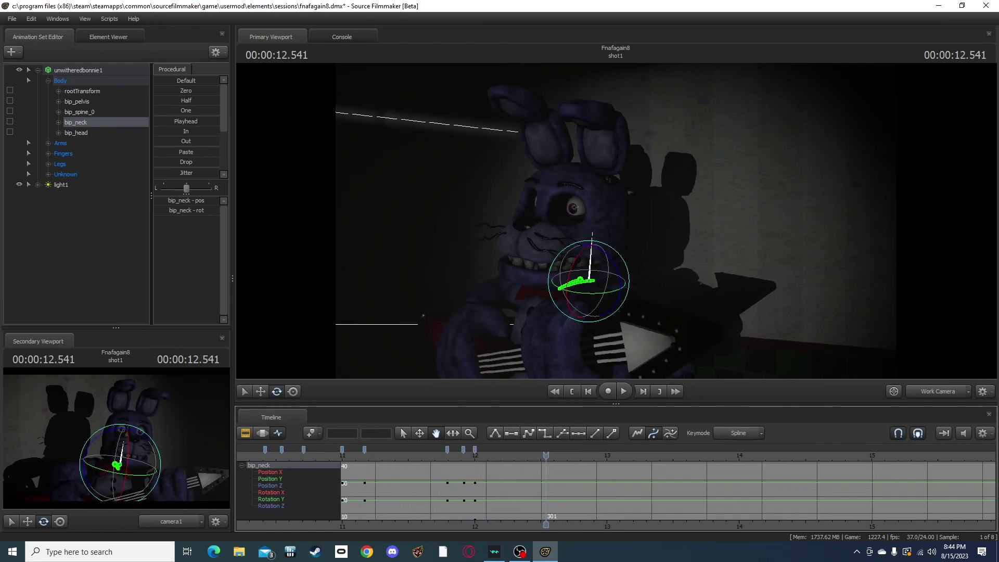
Step: Delete the bip_neck key at frame 283
{"action": "key", "text": "bracketleft"}
{"action": "right_click", "coordinate": [447, 327]}
{"action": "mouse_move", "coordinate": [484, 442]}
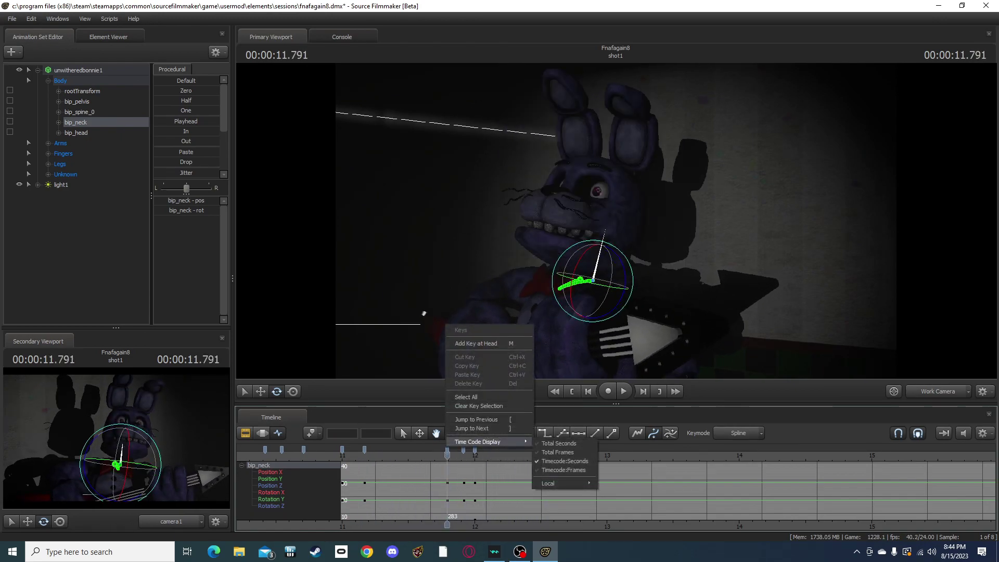
{"action": "left_click", "coordinate": [447, 450]}
{"action": "right_click", "coordinate": [448, 451]}
{"action": "left_click", "coordinate": [469, 385]}
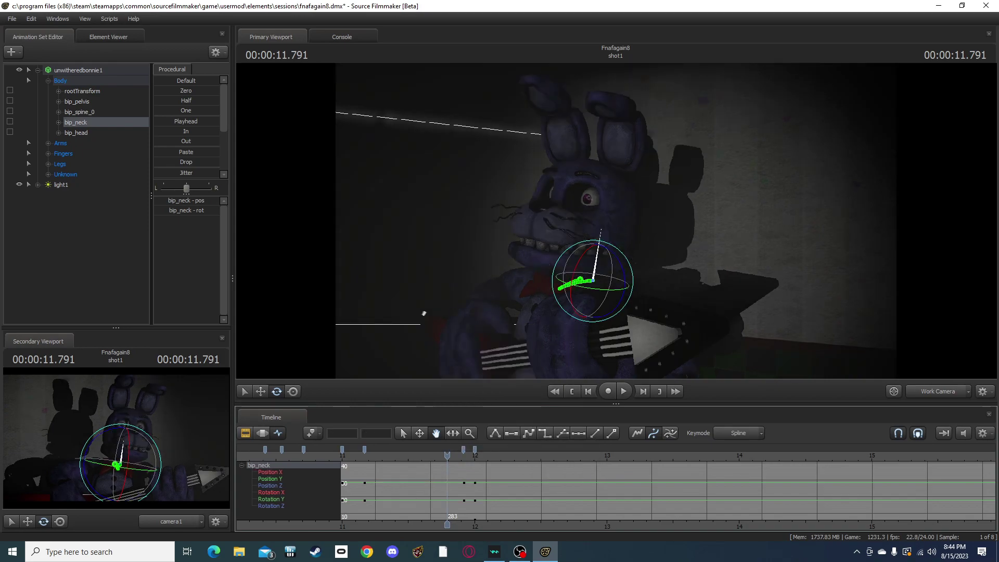
Step: Delete the bip_neck keys at frames 286 and 288
{"action": "left_click", "coordinate": [463, 449]}
{"action": "right_click", "coordinate": [464, 450]}
{"action": "left_click", "coordinate": [470, 382]}
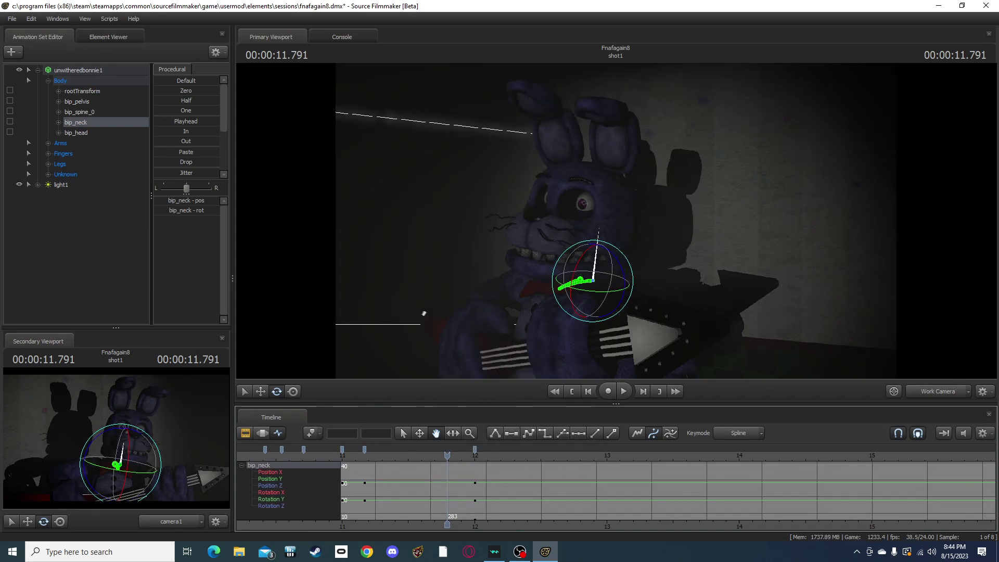
{"action": "left_click", "coordinate": [474, 450]}
{"action": "right_click", "coordinate": [475, 451]}
{"action": "left_click", "coordinate": [483, 383]}
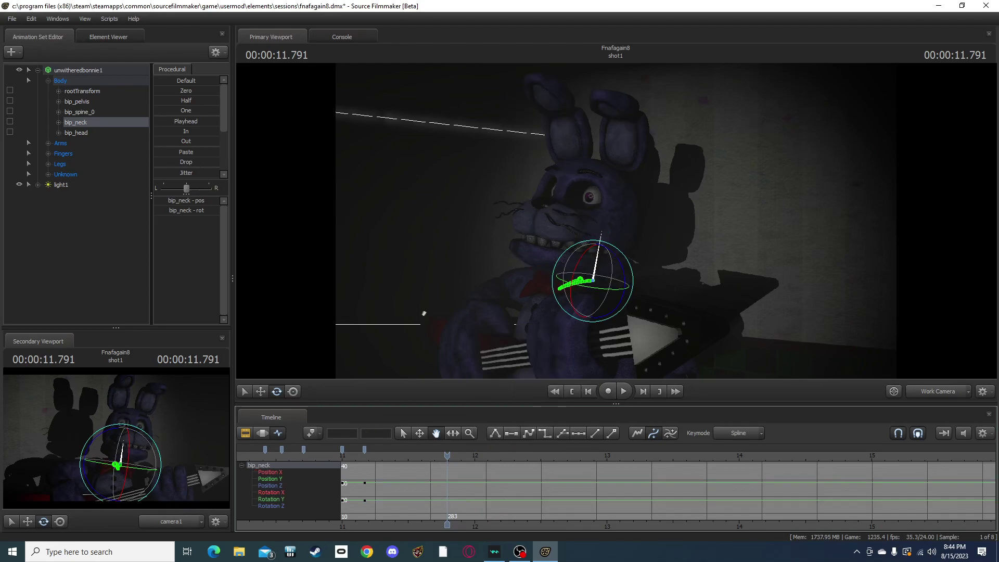
Step: Set a new bip_neck pose key at frame 283
{"action": "mouse_move", "coordinate": [446, 455]}
{"action": "left_mouse_down"}
{"action": "mouse_move", "coordinate": [303, 455]}
{"action": "mouse_move", "coordinate": [452, 456]}
{"action": "left_mouse_up"}
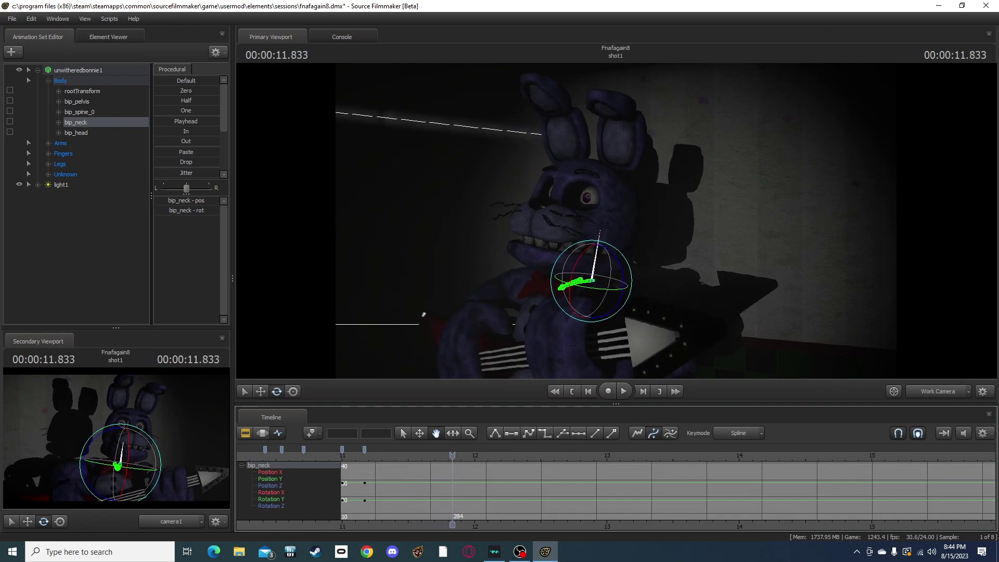
{"action": "left_click_drag", "start_coordinate": [452, 455], "coordinate": [447, 455]}
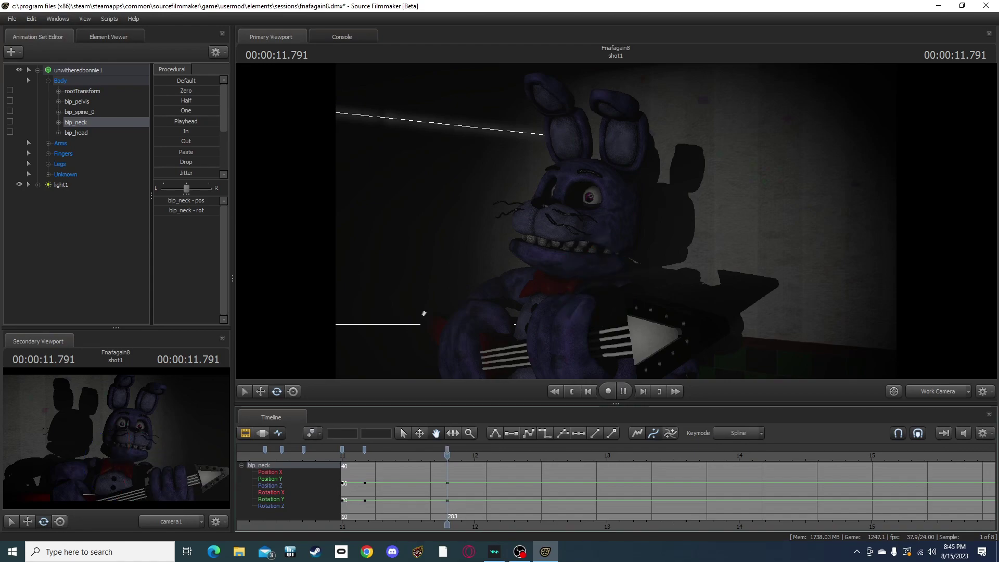
Step: Rotate bip_neck at frame 287 to add a second head movement and play it back
{"action": "left_click_drag", "start_coordinate": [447, 456], "coordinate": [469, 456]}
{"action": "left_click_drag", "start_coordinate": [571, 269], "coordinate": [598, 230]}
{"action": "left_click", "coordinate": [479, 455]}
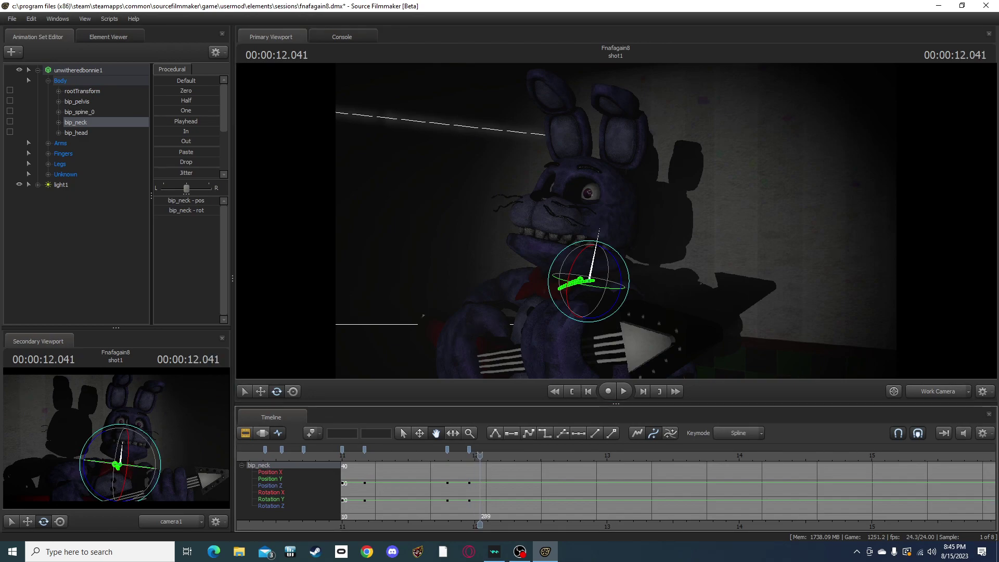
{"action": "key", "text": "space"}
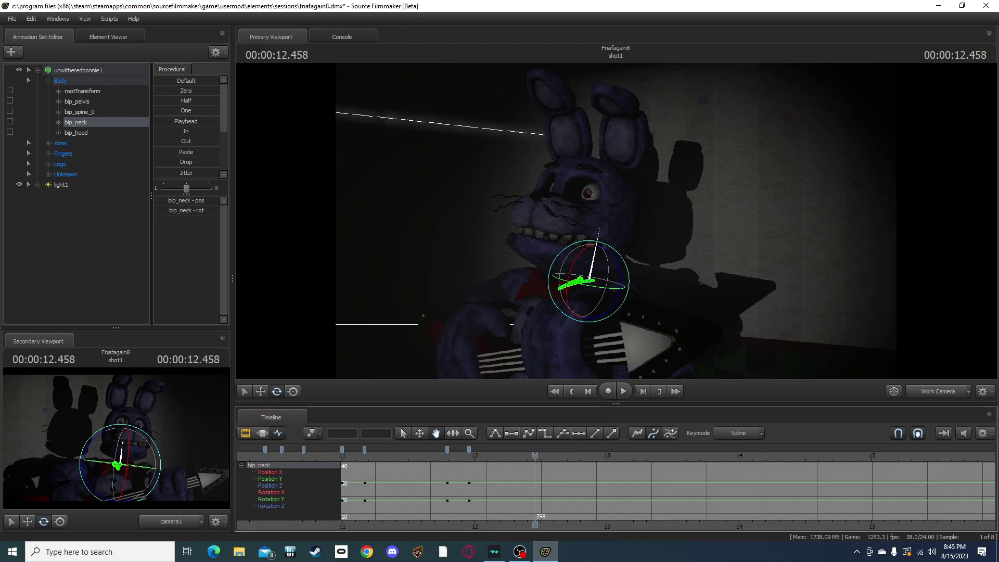
{"action": "key", "text": "space"}
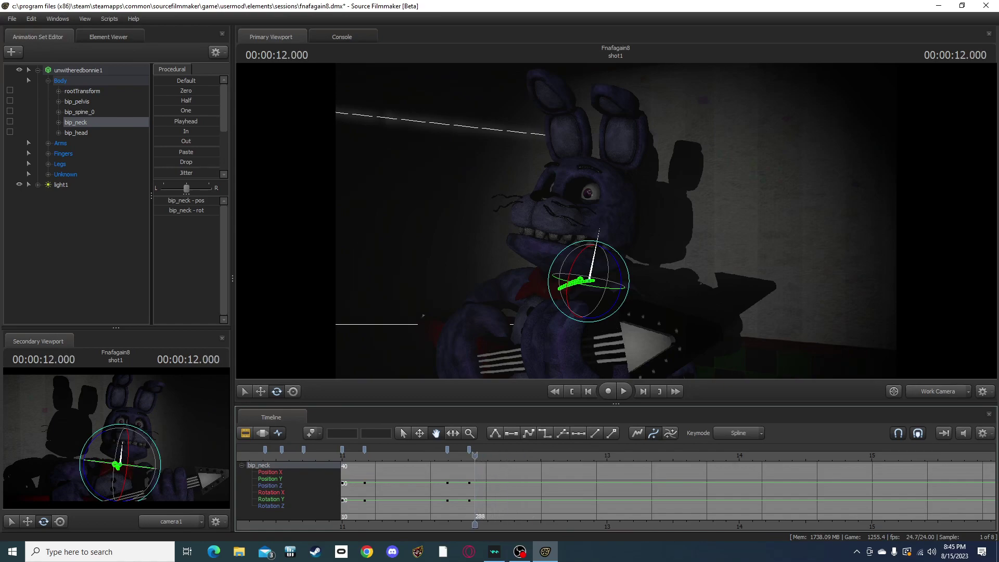
Step: Examine the neck motion around frames 286 to 301 by stepping ahead and replaying it
{"action": "key", "text": "Right"}
{"action": "key", "text": "Right"}
{"action": "key", "text": "Right"}
{"action": "key", "text": "Right"}
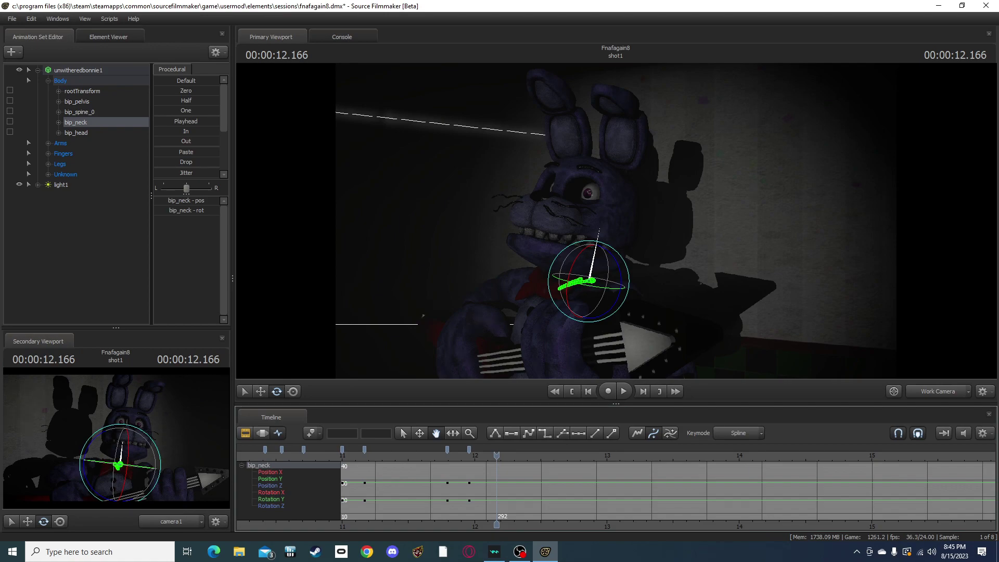
{"action": "key", "text": "space"}
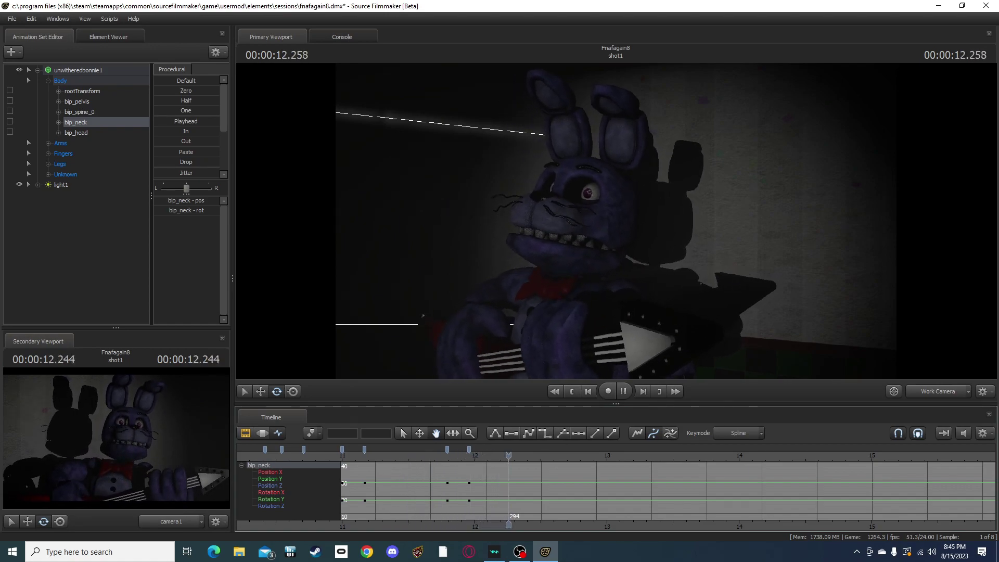
{"action": "key", "text": "space"}
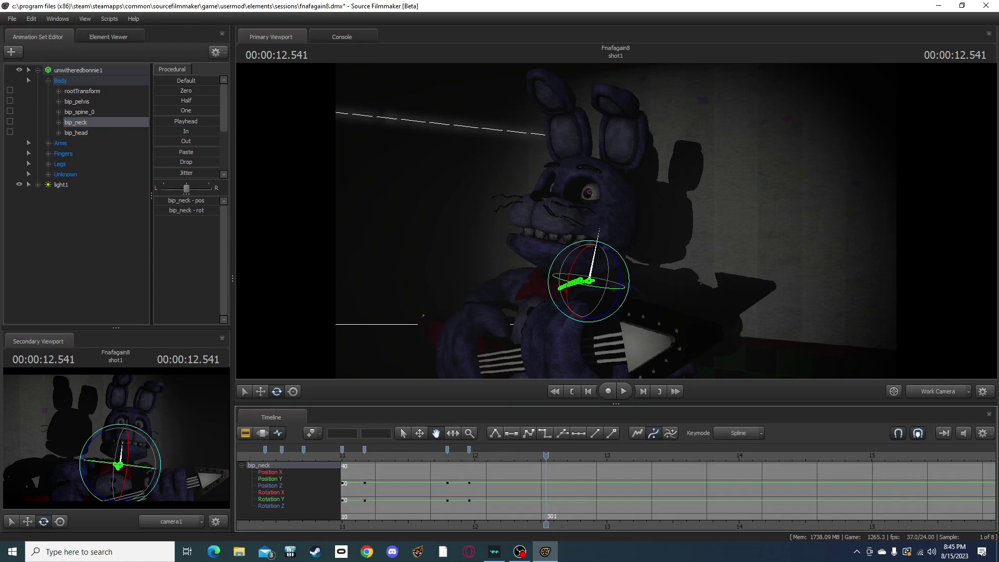
{"action": "key", "text": "space"}
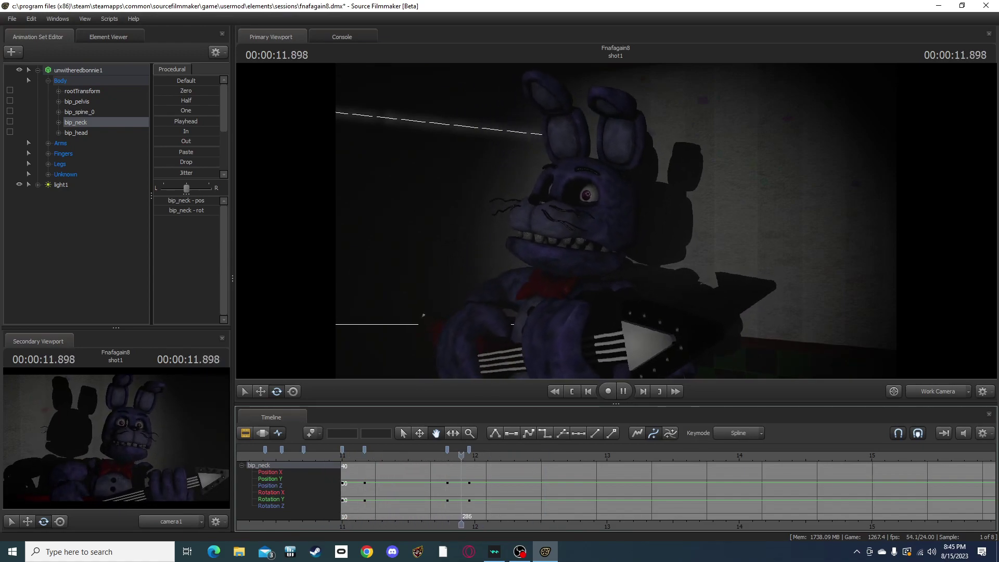
{"action": "key", "text": "space"}
Step: Delete the bip_neck key at frame 287 and keep the playhead at frame 289
{"action": "left_click_drag", "start_coordinate": [551, 455], "coordinate": [480, 455]}
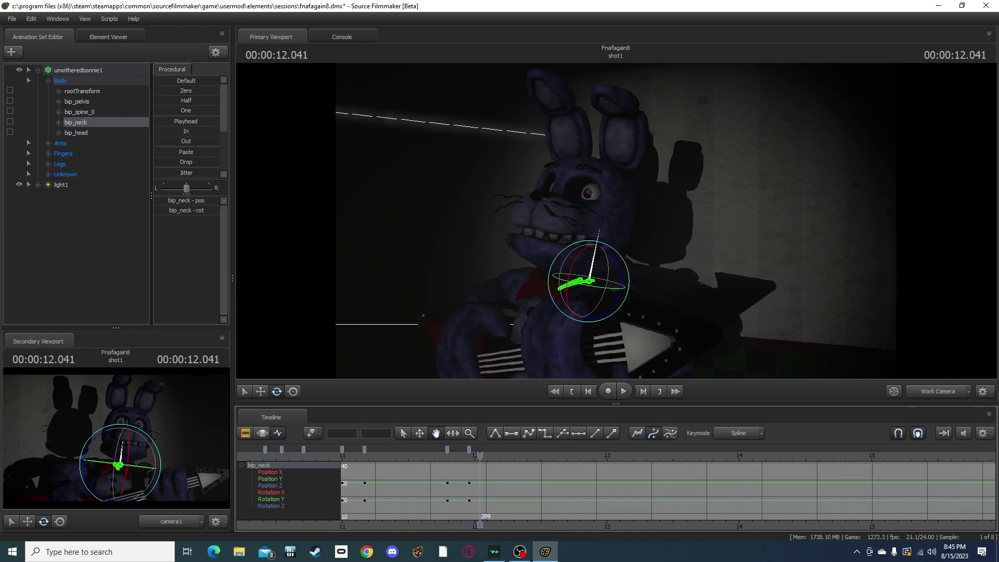
{"action": "right_click", "coordinate": [469, 450]}
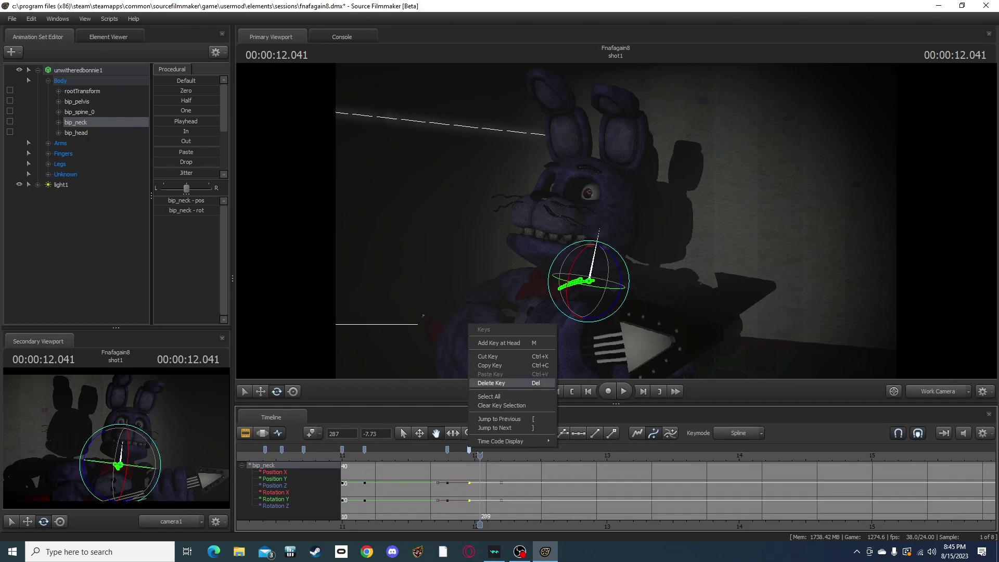
{"action": "left_click", "coordinate": [499, 383]}
{"action": "mouse_move", "coordinate": [480, 455]}
{"action": "left_mouse_down"}
{"action": "mouse_move", "coordinate": [442, 455]}
{"action": "mouse_move", "coordinate": [479, 456]}
{"action": "left_mouse_up"}
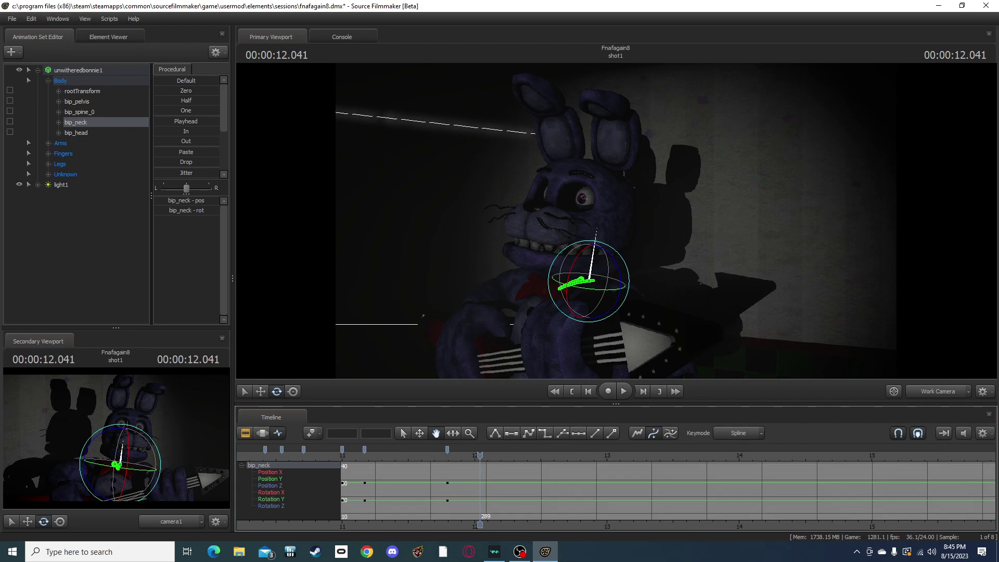
Step: Check the pose through camera1, return to the work camera and select bip_pelvis on the character
{"action": "left_click", "coordinate": [938, 391]}
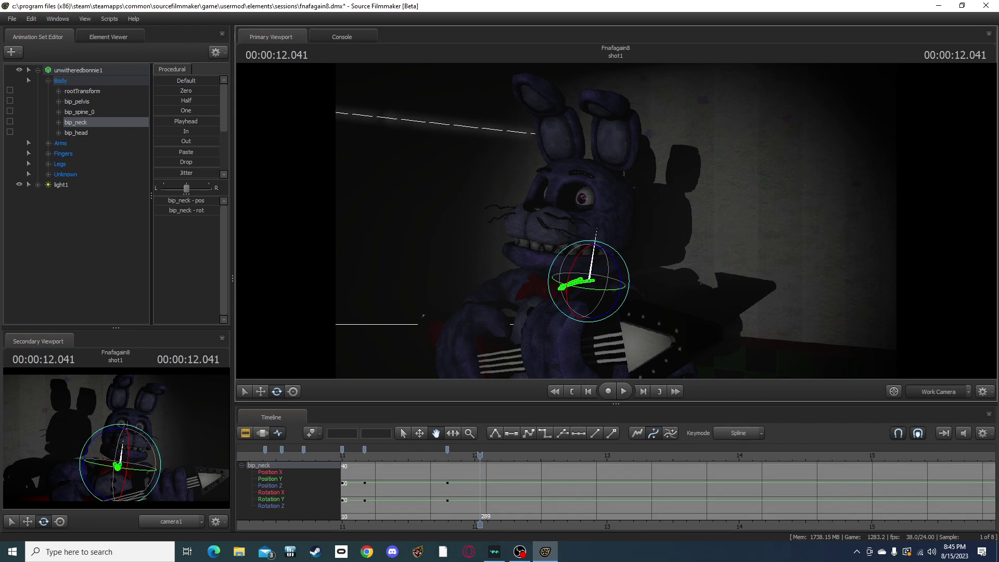
{"action": "left_click", "coordinate": [85, 244]}
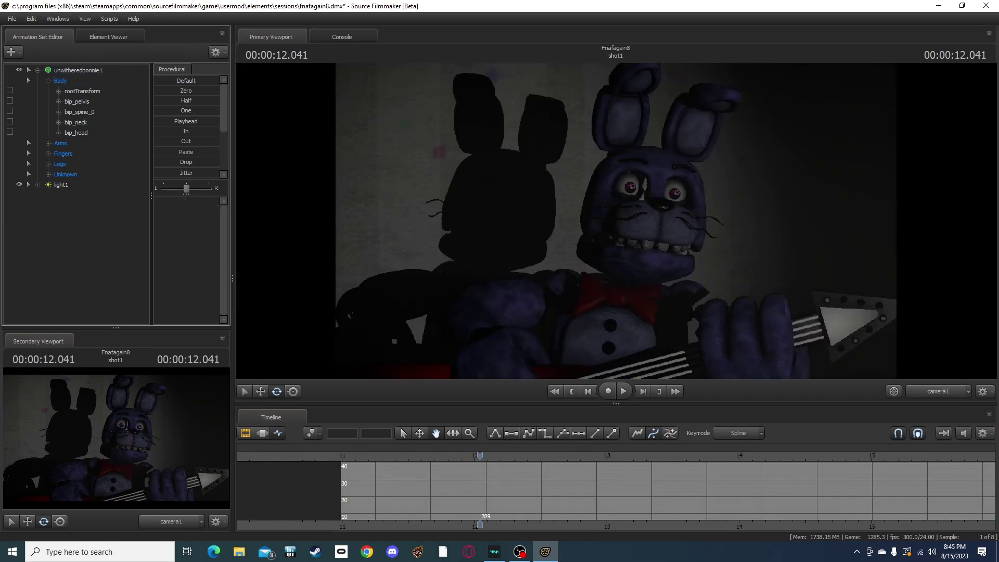
{"action": "left_click", "coordinate": [893, 391]}
{"action": "left_click_drag", "start_coordinate": [616, 221], "coordinate": [601, 307]}
{"action": "key", "text": "s"}
{"action": "key", "text": "ctrl"}
{"action": "left_click", "coordinate": [676, 179]}
Step: Step back and forth through the frames up to frame 289 to examine the pelvis motion
{"action": "key", "text": "Left"}
{"action": "key", "text": "Left"}
{"action": "key", "text": "Left"}
{"action": "key", "text": "Left"}
{"action": "key", "text": "Left"}
{"action": "key", "text": "Left"}
{"action": "key", "text": "Left"}
{"action": "key", "text": "Left"}
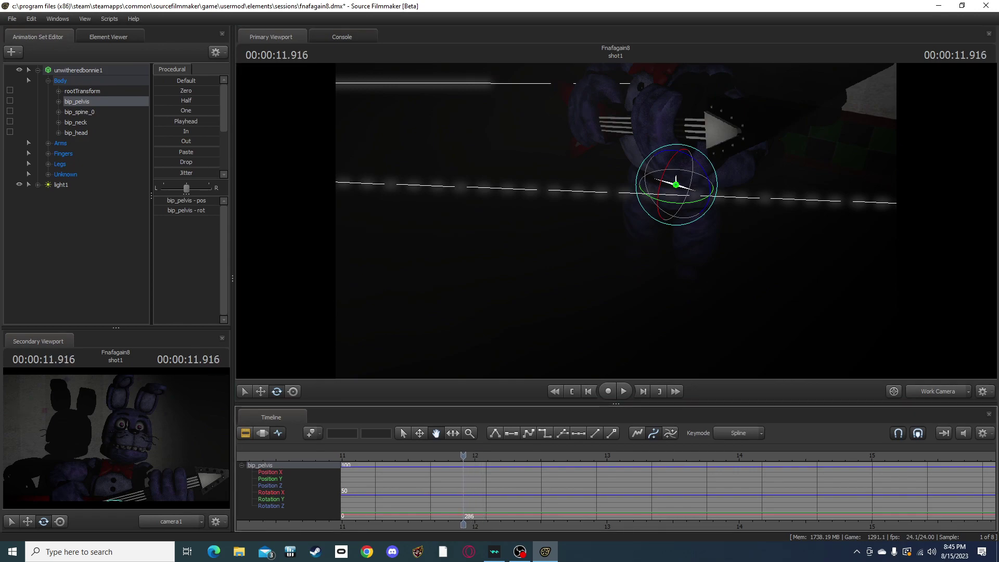
{"action": "key", "text": "Right"}
{"action": "key", "text": "Right"}
{"action": "key", "text": "Right"}
{"action": "key", "text": "Right"}
{"action": "key", "text": "Right"}
{"action": "key", "text": "Right"}
{"action": "key", "text": "Right"}
{"action": "key", "text": "Right"}
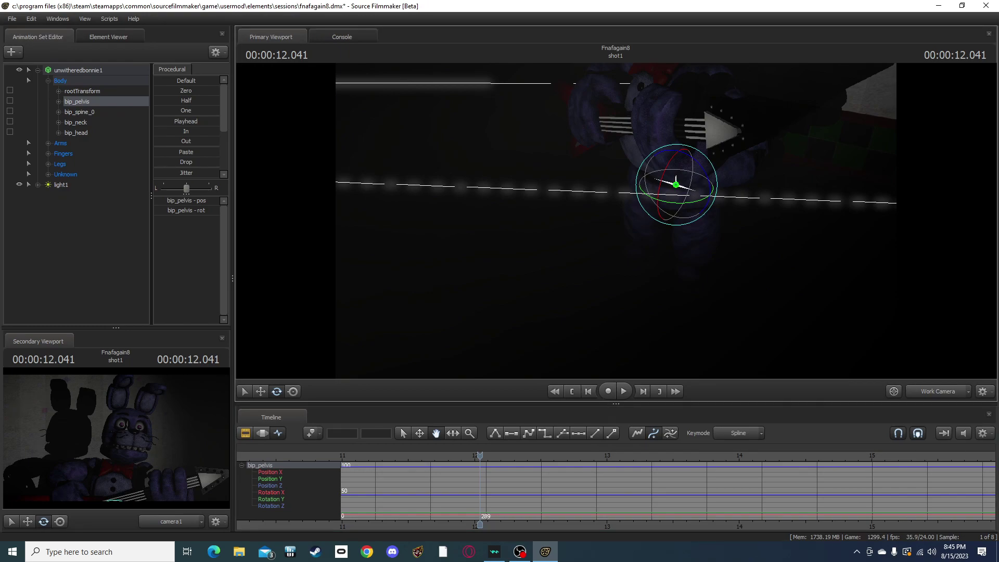
Step: Clear the bone selection and return the playhead to frame 246, showing a longer span of the timeline
{"action": "left_click_drag", "start_coordinate": [616, 221], "coordinate": [588, 205]}
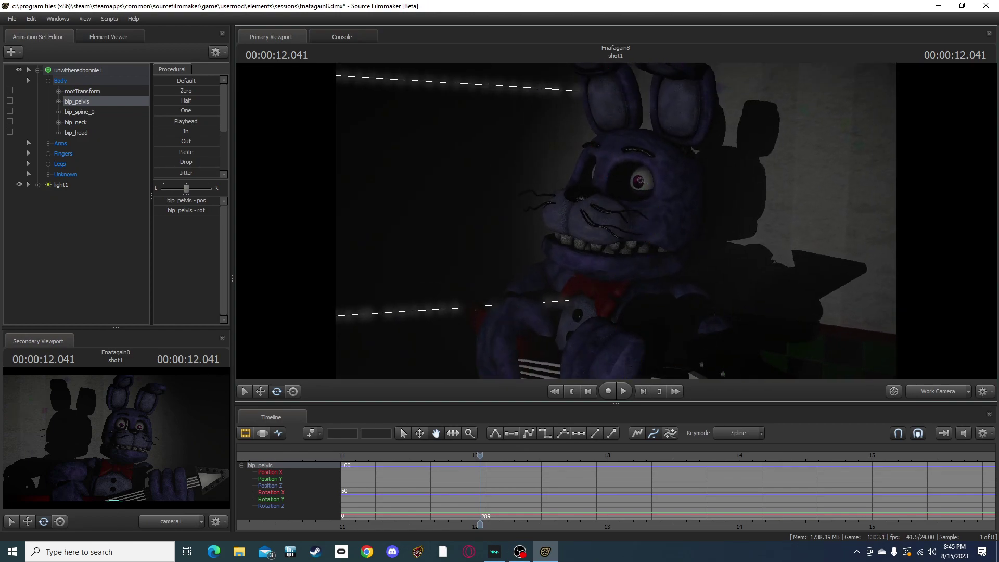
{"action": "left_click", "coordinate": [78, 244]}
{"action": "left_click_drag", "start_coordinate": [479, 456], "coordinate": [243, 456]}
{"action": "scroll", "coordinate": [252, 457], "scroll_direction": "down", "scroll_amount": 8}
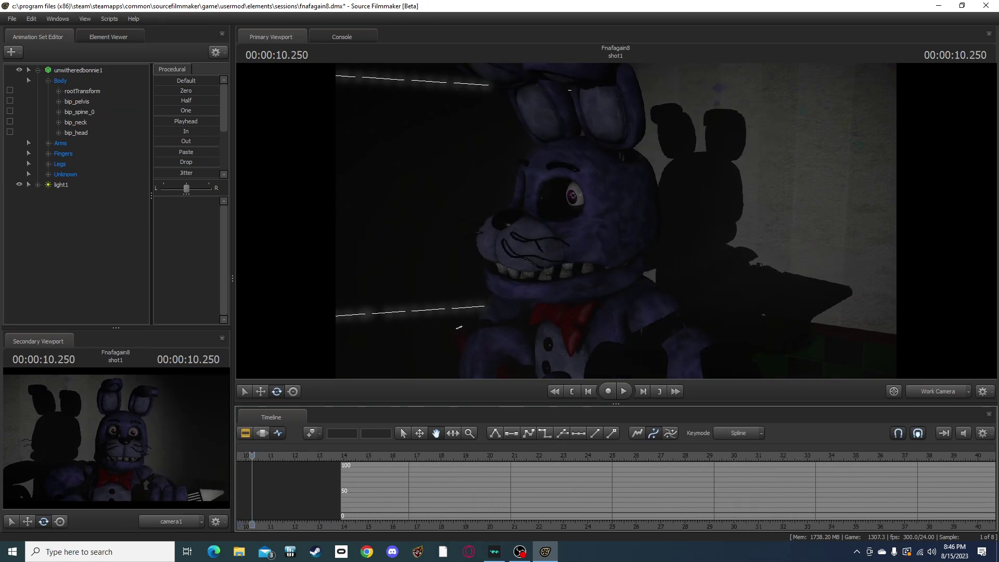
{"action": "left_click_drag", "start_coordinate": [416, 492], "coordinate": [754, 491]}
{"action": "scroll", "coordinate": [755, 492], "scroll_direction": "down", "scroll_amount": 2}
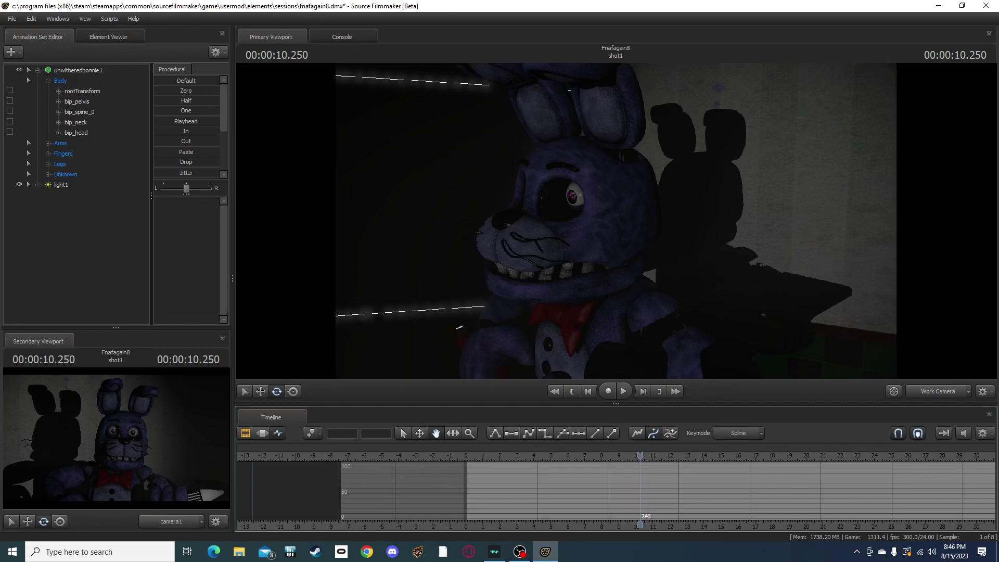
Step: Select bip_eye_L and bip_eye_R in the character's Unknown group, try rotating the eyes at frame 246 and undo it
{"action": "left_click", "coordinate": [78, 70]}
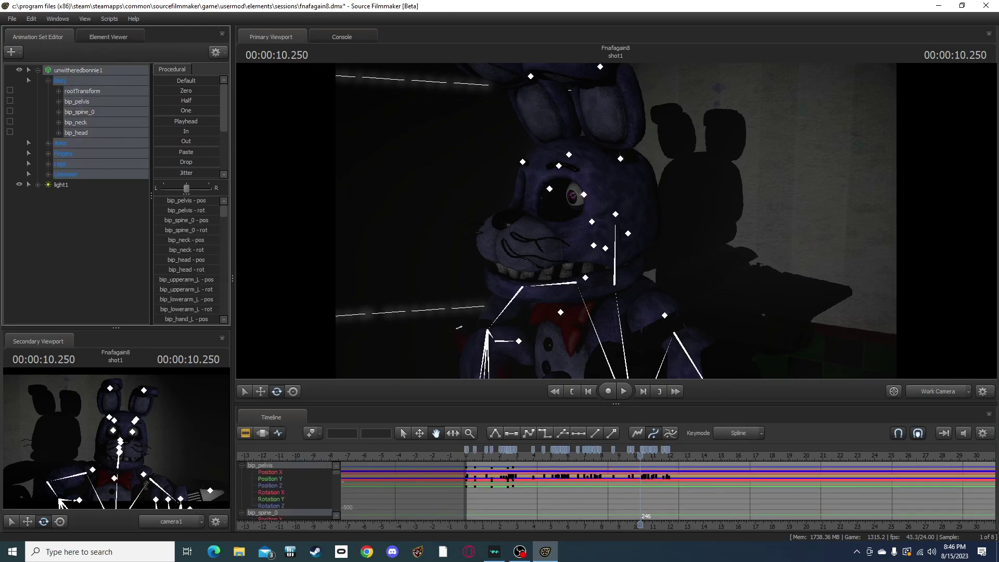
{"action": "left_click", "coordinate": [48, 175]}
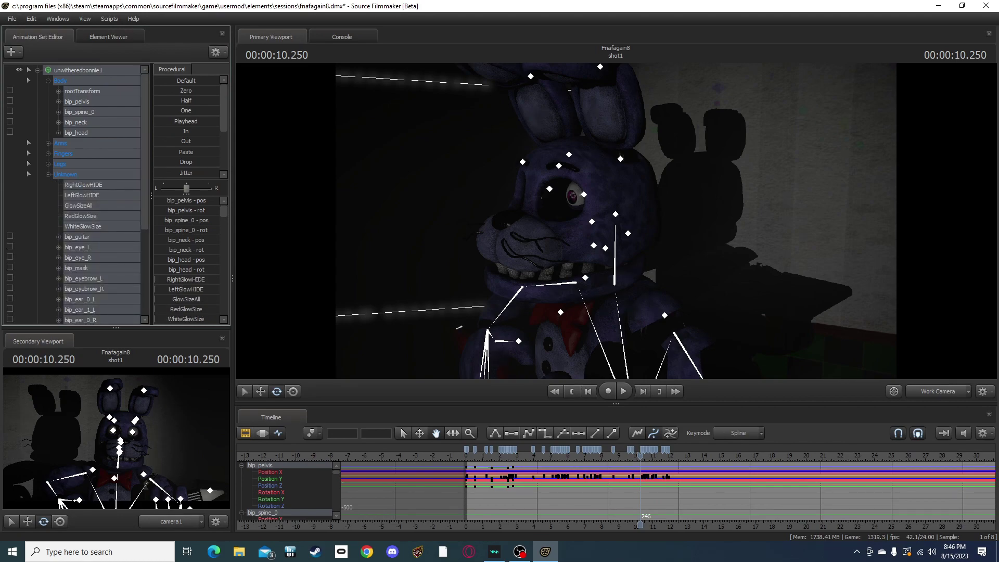
{"action": "left_click", "coordinate": [77, 247]}
{"action": "left_click", "coordinate": [77, 258], "text": "ctrl"}
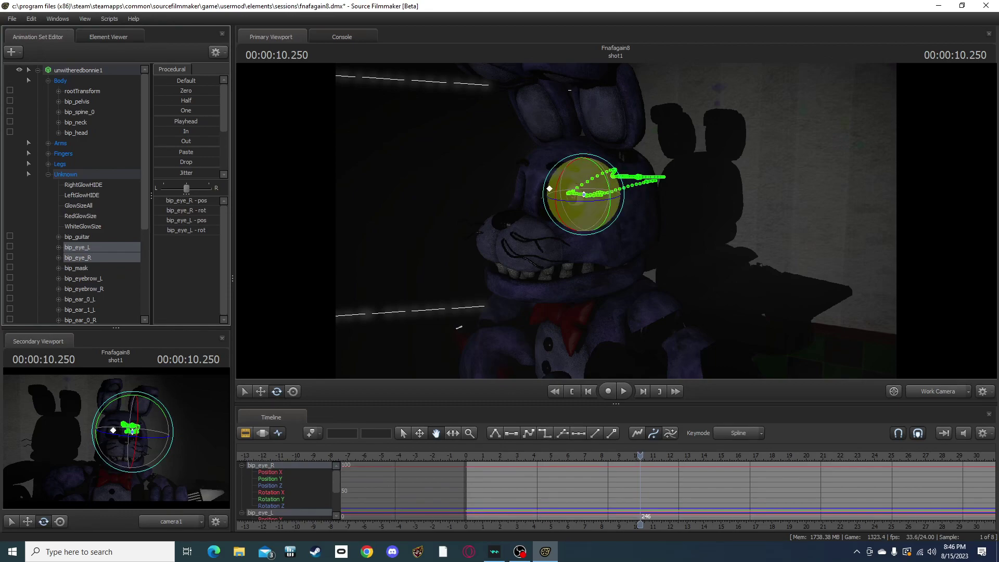
{"action": "left_click_drag", "start_coordinate": [593, 200], "coordinate": [593, 188]}
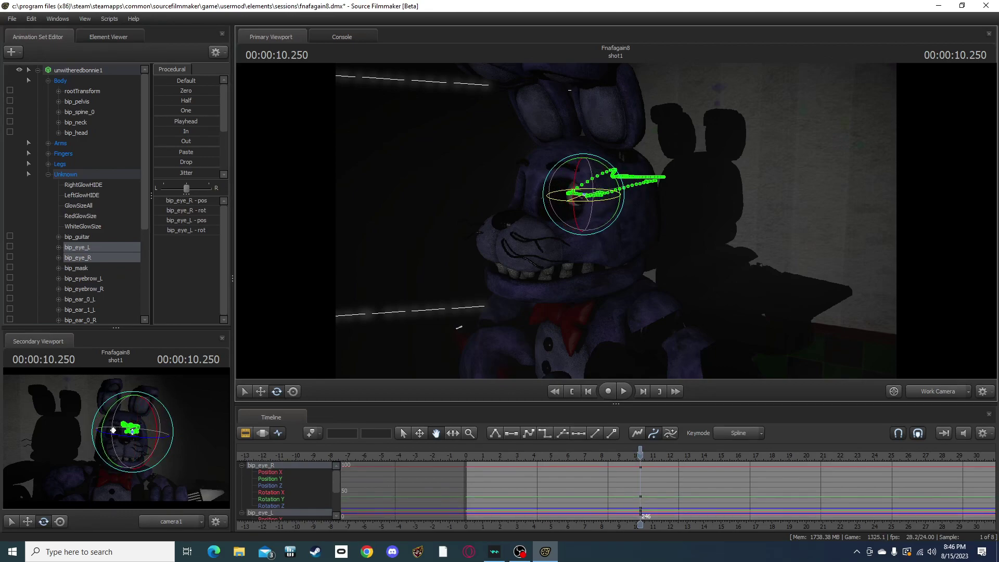
{"action": "key", "text": "ctrl+z"}
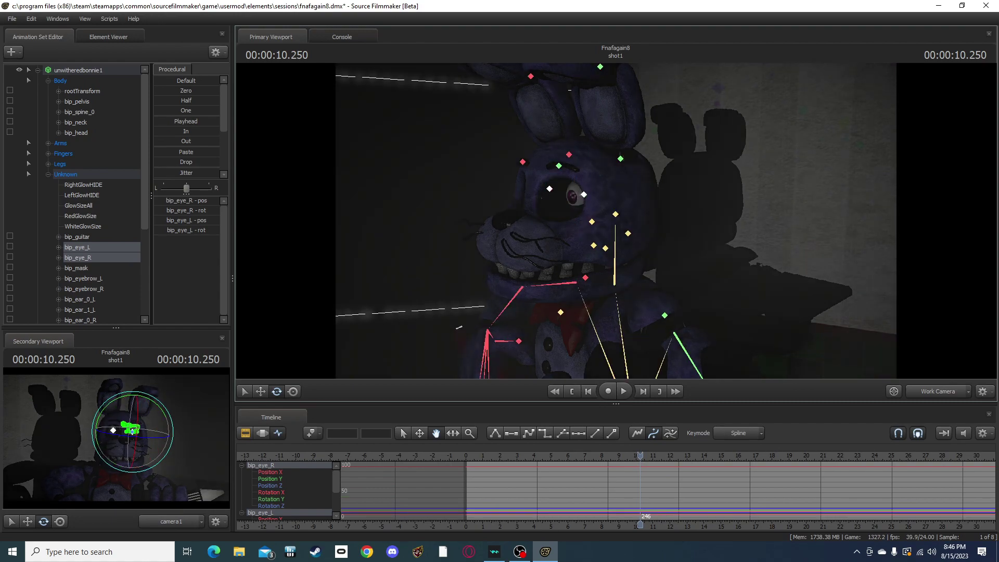
Step: Frame Bonnie's face in the work camera and key both eye bones at frames 0 and 22
{"action": "key", "text": "a"}
{"action": "left_click_drag", "start_coordinate": [615, 221], "coordinate": [744, 221]}
{"action": "key", "text": "w"}
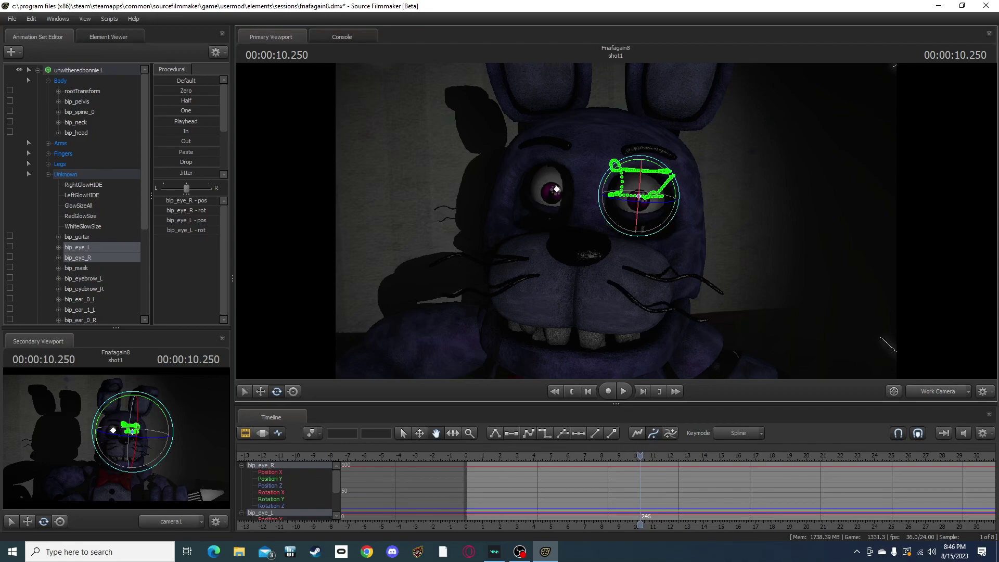
{"action": "left_click_drag", "start_coordinate": [640, 455], "coordinate": [465, 455]}
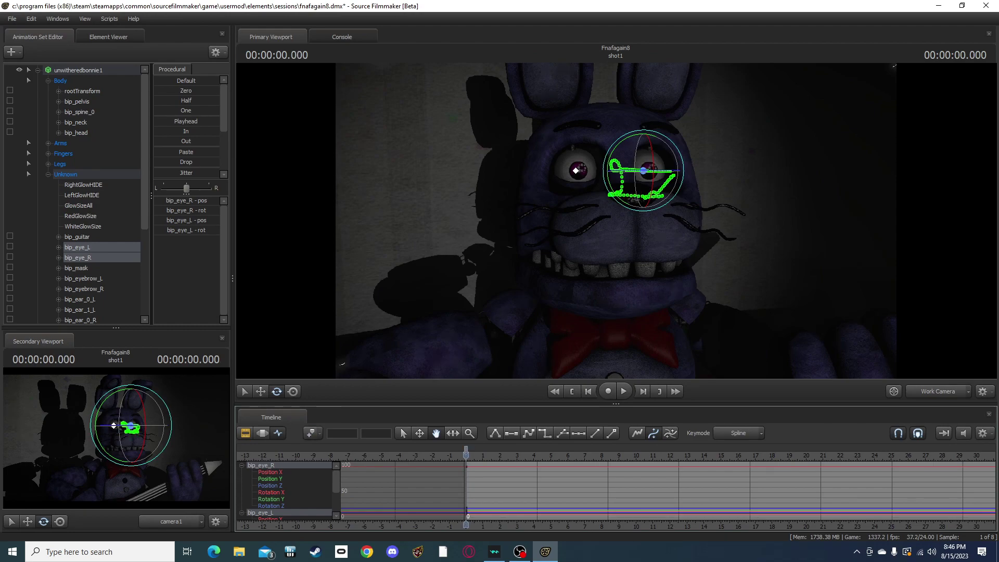
{"action": "key", "text": "space"}
{"action": "key", "text": "space"}
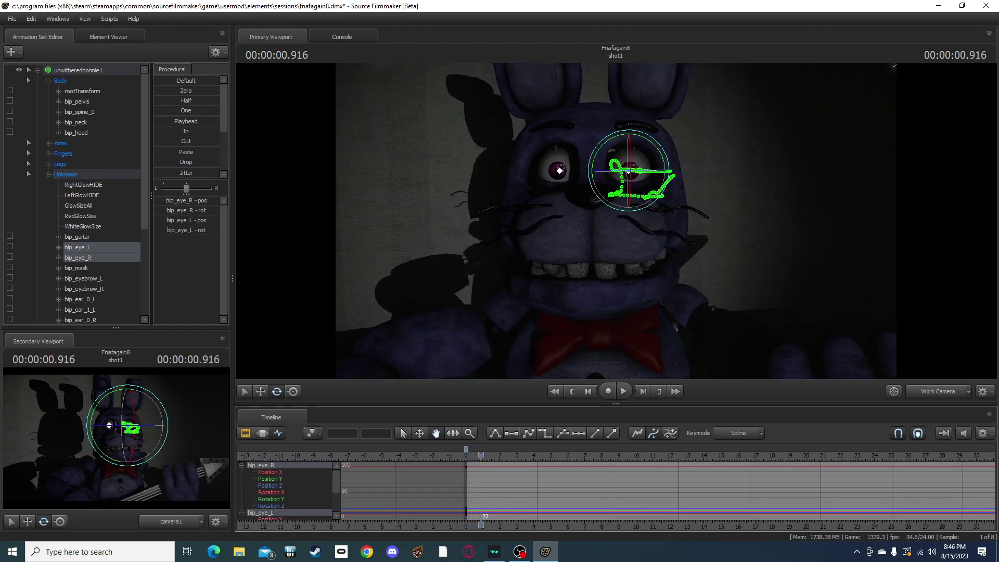
{"action": "key", "text": "space"}
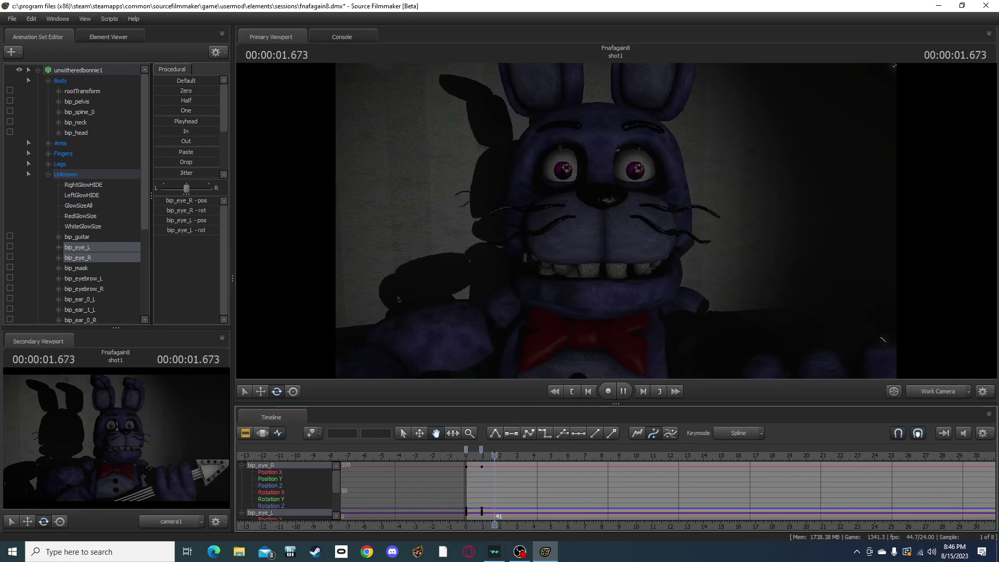
{"action": "key", "text": "space"}
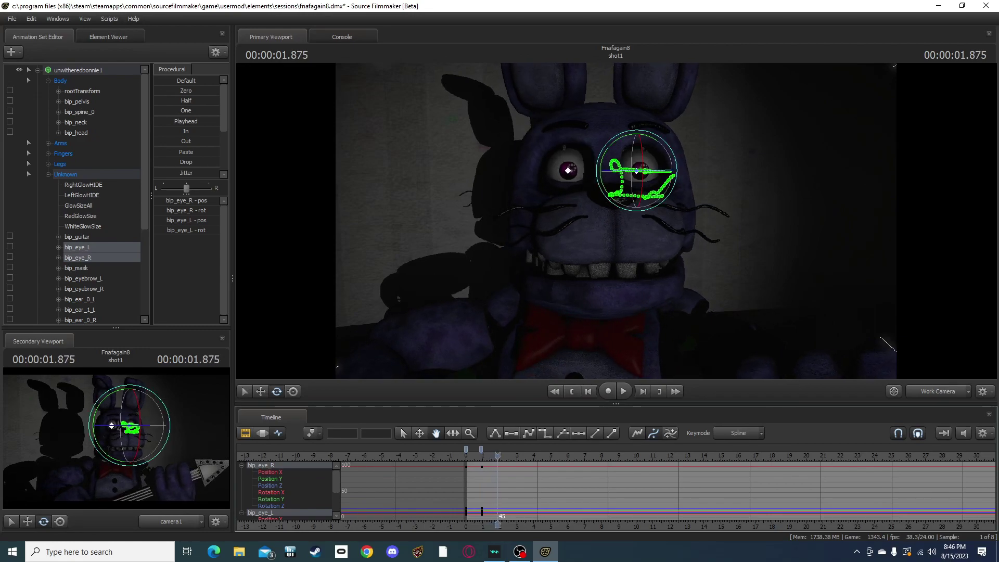
Step: Key both eyes at frame 79 and rotate them toward the direction of the head turn at frame 94
{"action": "key", "text": "space"}
{"action": "key", "text": "space"}
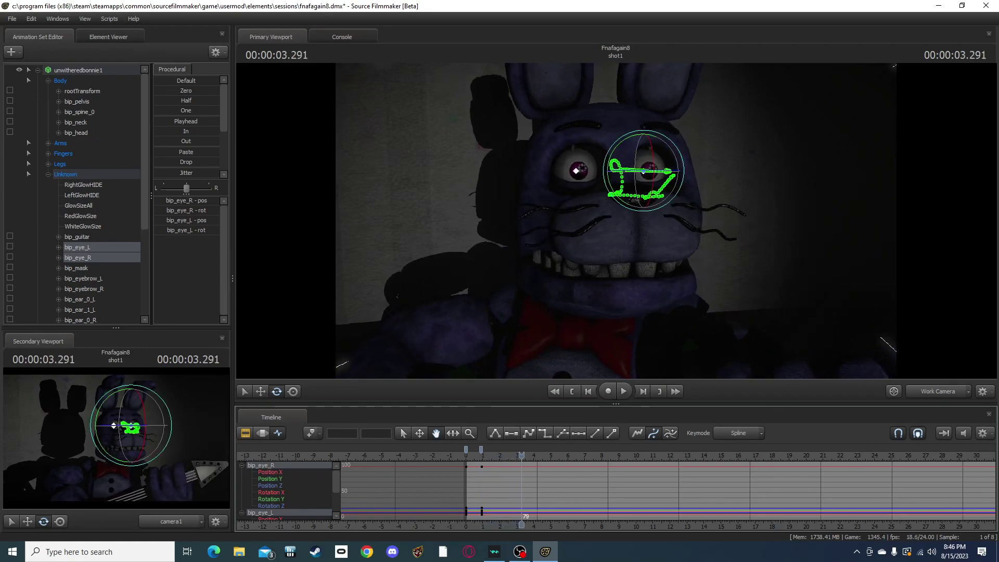
{"action": "key", "text": "space"}
{"action": "key", "text": "space"}
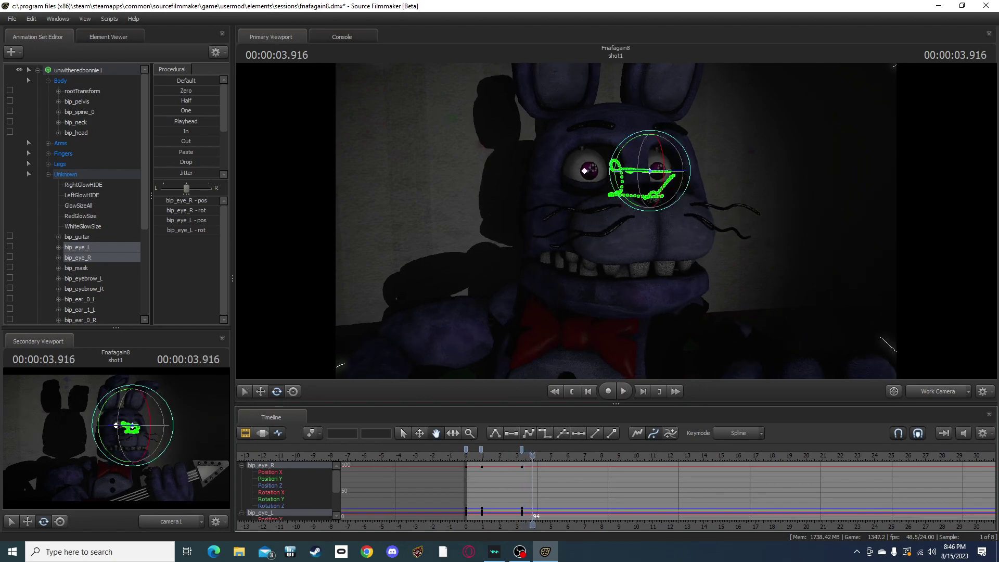
{"action": "left_click_drag", "start_coordinate": [584, 170], "coordinate": [596, 171]}
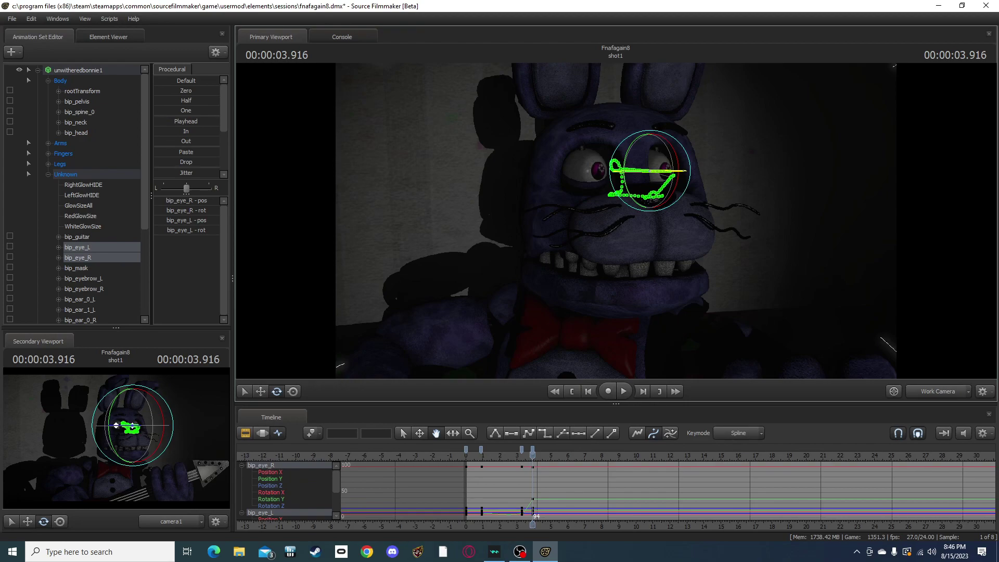
Step: Key the eye bones at frame 115 and rotate the eyes again just after 5 seconds
{"action": "key", "text": "space"}
{"action": "key", "text": "space"}
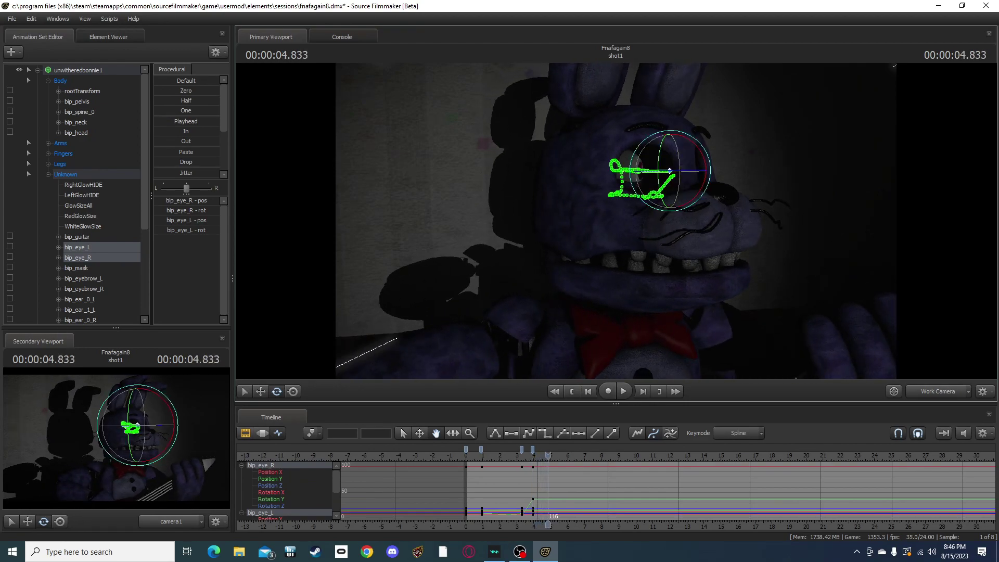
{"action": "left_click", "coordinate": [312, 434]}
{"action": "key", "text": "space"}
{"action": "key", "text": "space"}
{"action": "left_click_drag", "start_coordinate": [681, 171], "coordinate": [685, 154]}
Step: Key both eyes at frame 142 and rotate them to a new gaze direction at frame 155
{"action": "key", "text": "space"}
{"action": "key", "text": "space"}
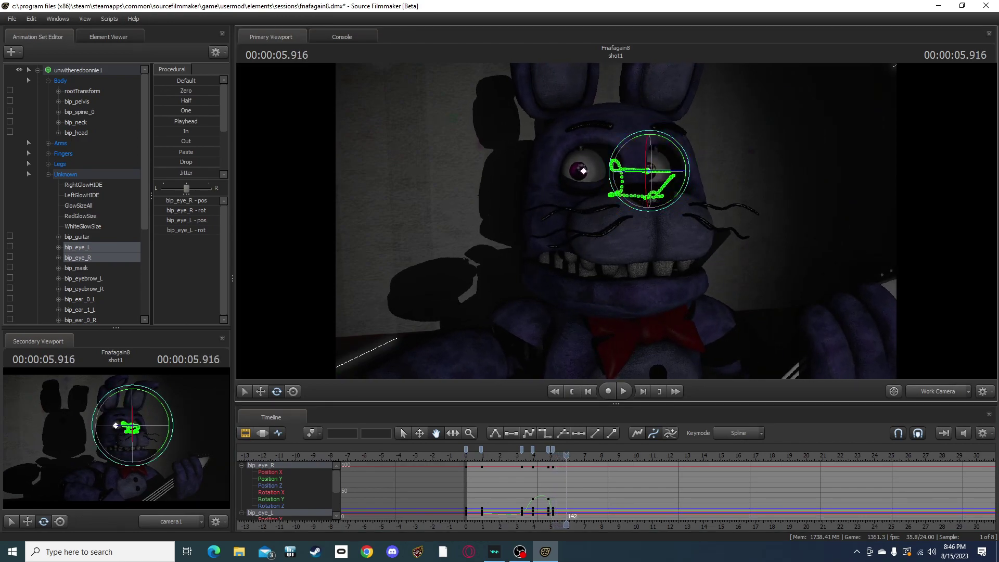
{"action": "key", "text": "space"}
{"action": "key", "text": "space"}
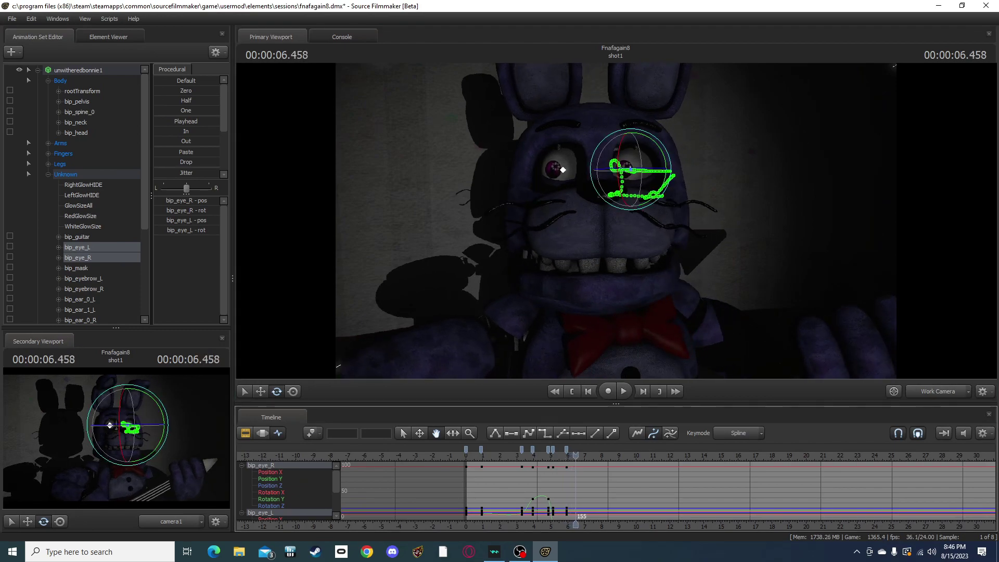
{"action": "left_click_drag", "start_coordinate": [619, 171], "coordinate": [649, 167]}
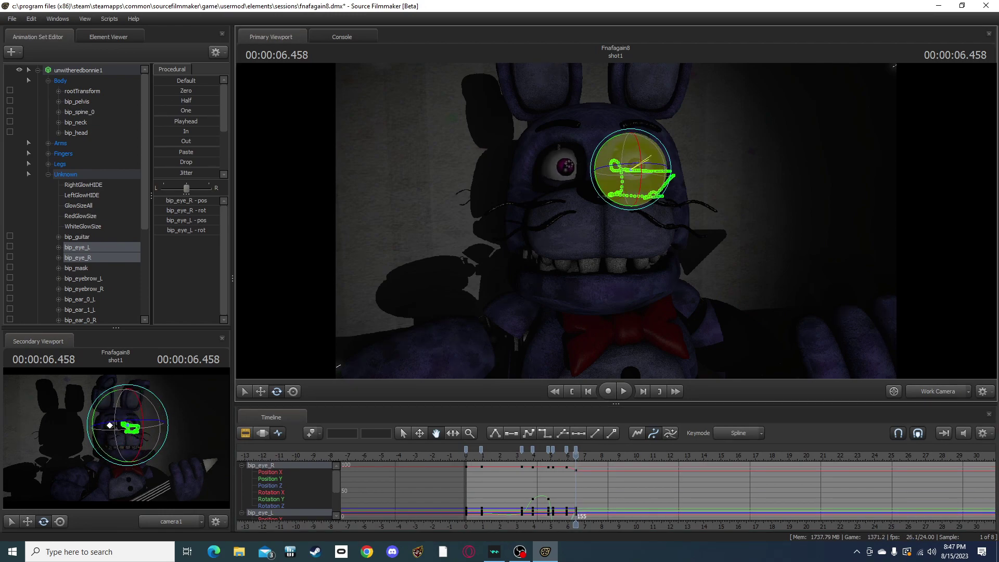
Step: Pose the eyes at frame 171 and rotate them again near 8 seconds to follow the head
{"action": "key", "text": "space"}
{"action": "key", "text": "space"}
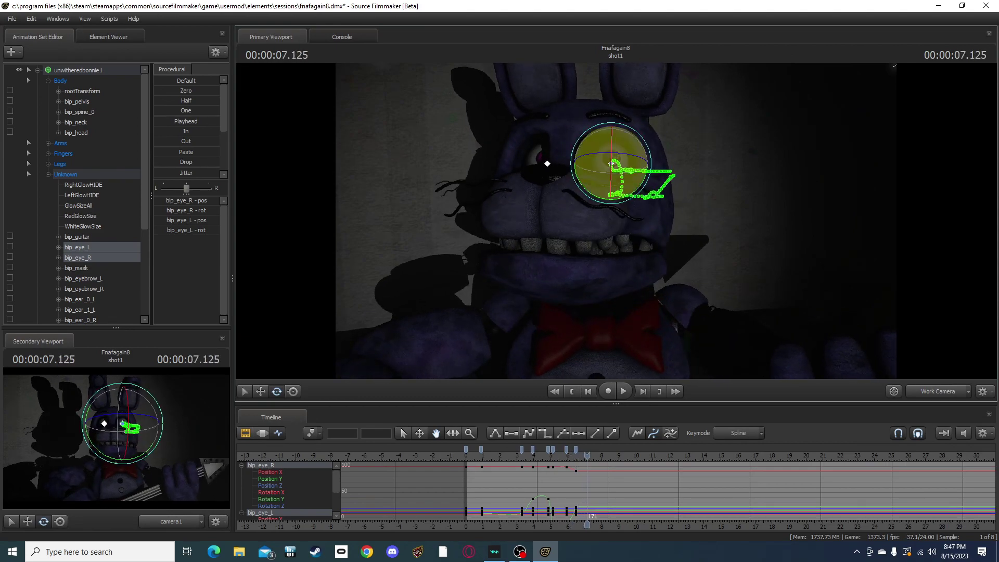
{"action": "key", "text": "space"}
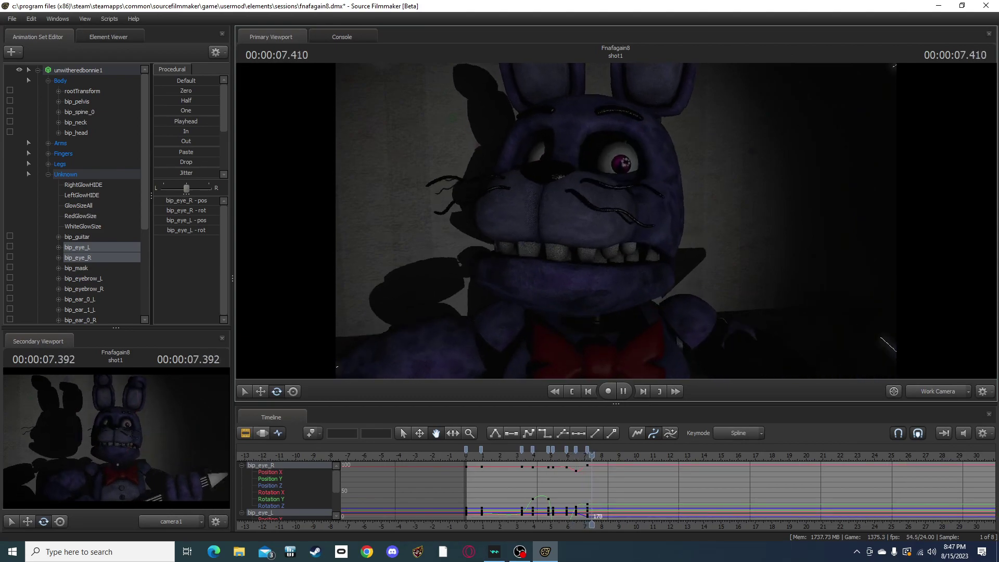
{"action": "key", "text": "space"}
{"action": "left_click_drag", "start_coordinate": [622, 193], "coordinate": [597, 196]}
{"action": "key", "text": "space"}
{"action": "key", "text": "space"}
Step: Clear the selection, play the shot from frame 1 through camera1 and return to the work camera at frame 272
{"action": "left_click_drag", "start_coordinate": [611, 455], "coordinate": [467, 456]}
{"action": "left_click", "coordinate": [187, 270]}
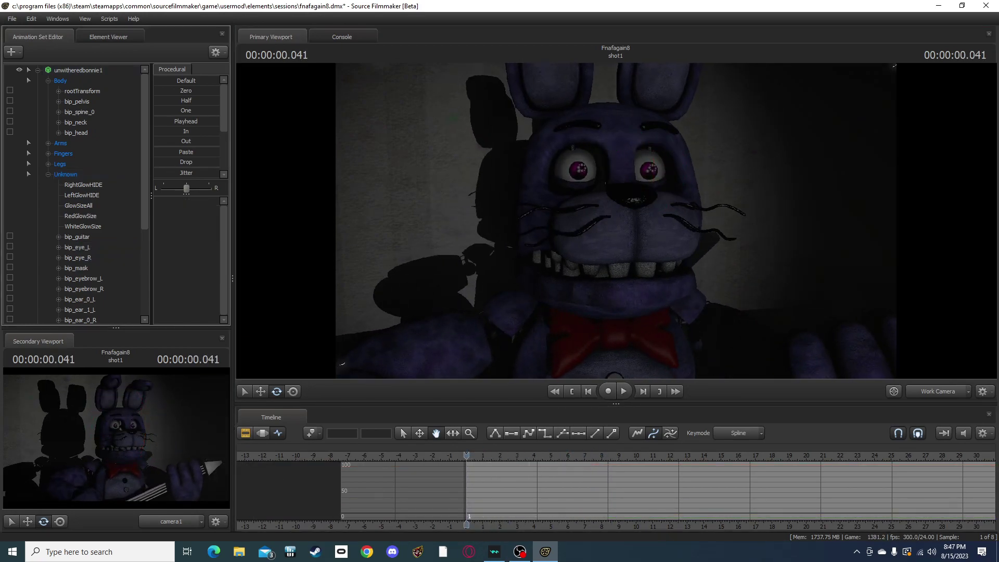
{"action": "left_click", "coordinate": [937, 392]}
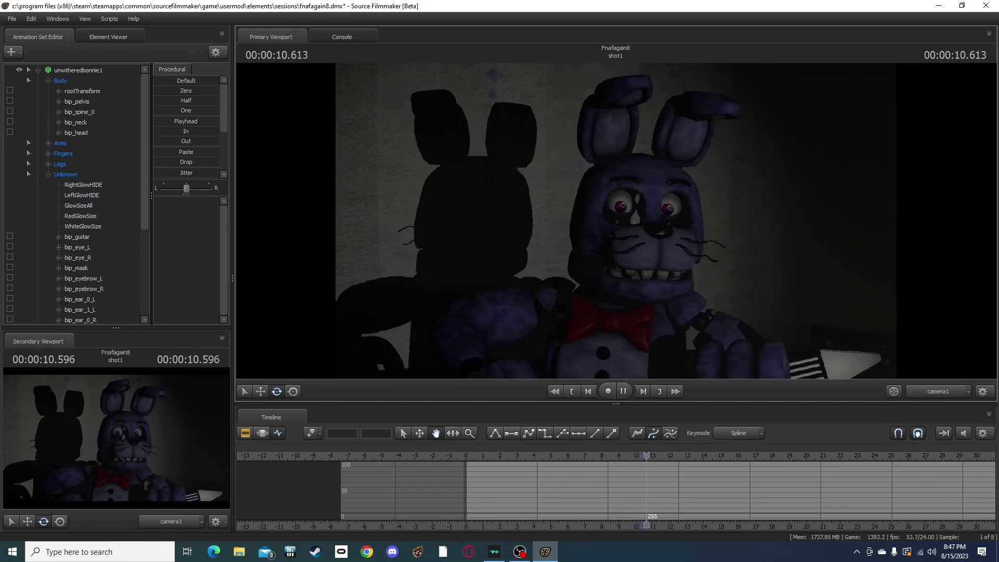
{"action": "key", "text": "space"}
{"action": "left_click", "coordinate": [938, 391]}
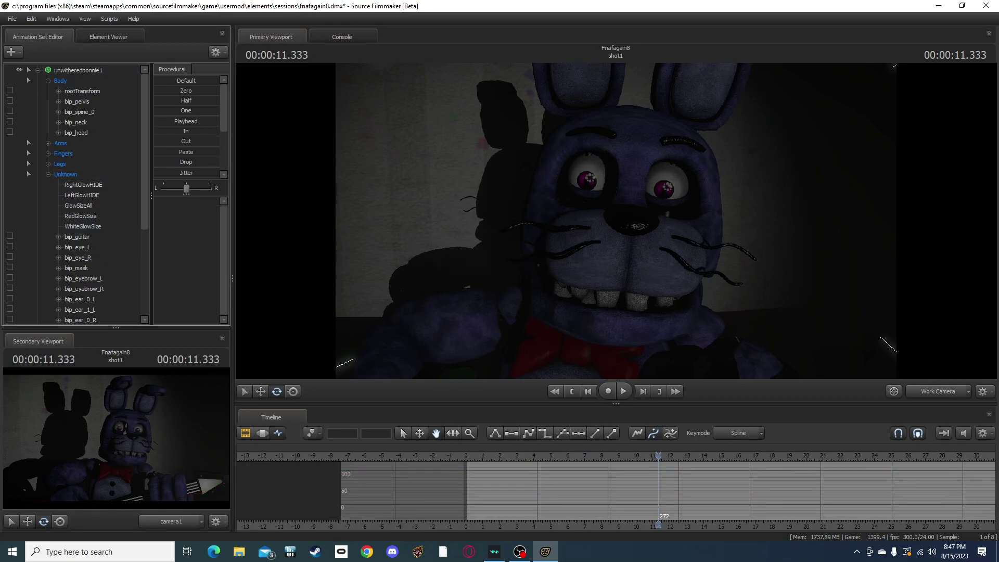
Step: Reselect both eye bones and rotate the eyes at frame 217 and again at frame 243
{"action": "left_click", "coordinate": [77, 247]}
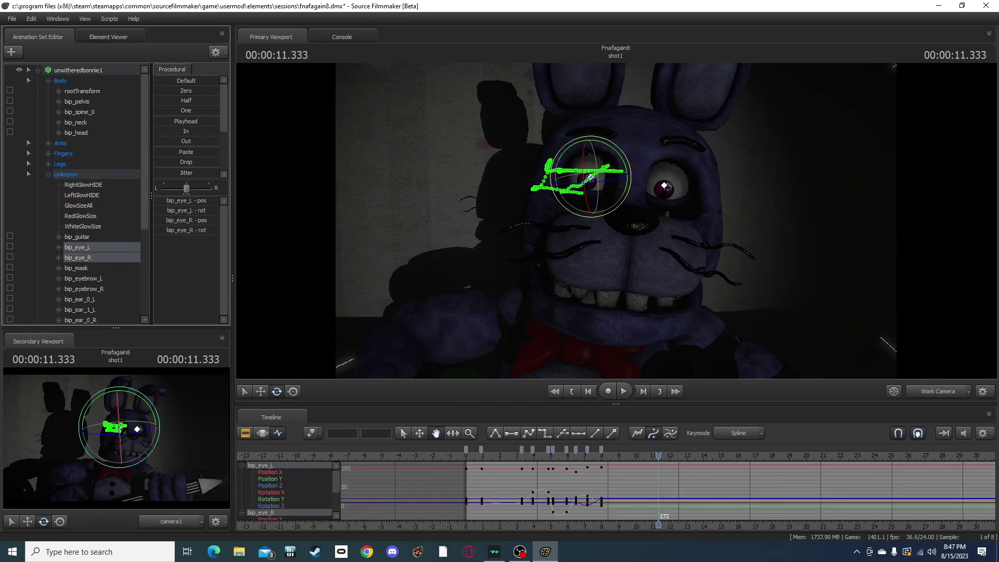
{"action": "left_click_drag", "start_coordinate": [658, 456], "coordinate": [619, 455]}
{"action": "left_click_drag", "start_coordinate": [523, 191], "coordinate": [542, 187]}
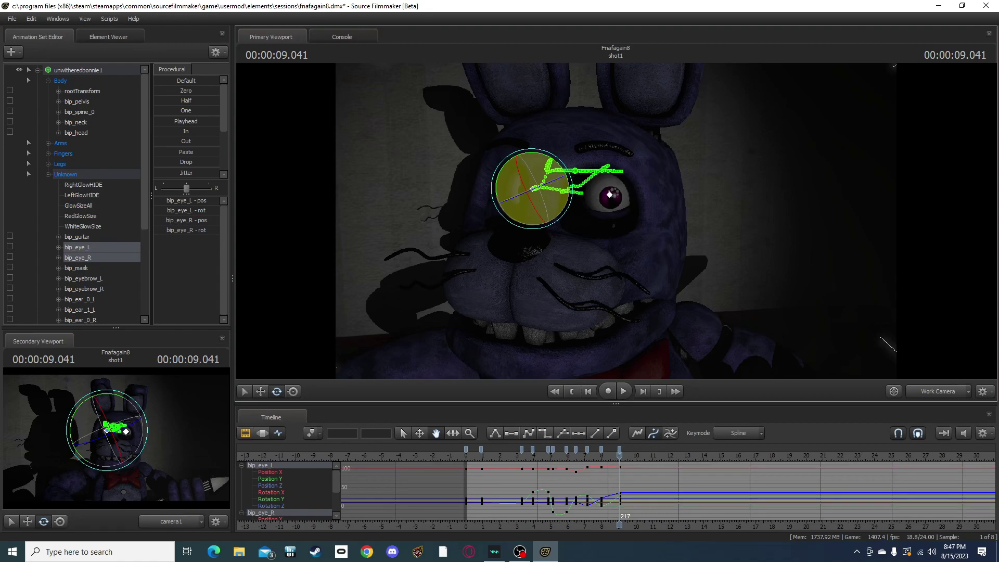
{"action": "key", "text": "space"}
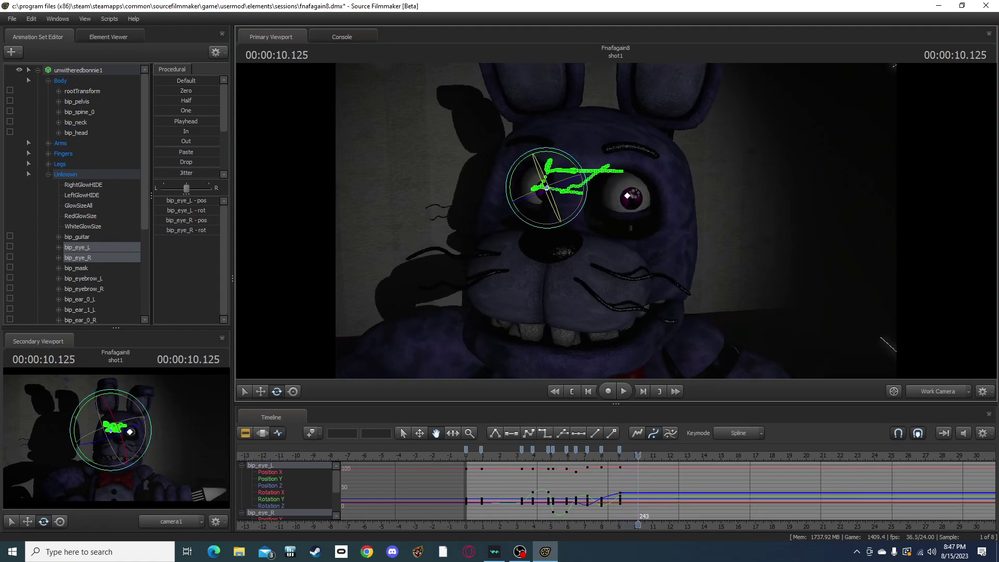
{"action": "left_click_drag", "start_coordinate": [542, 186], "coordinate": [551, 184]}
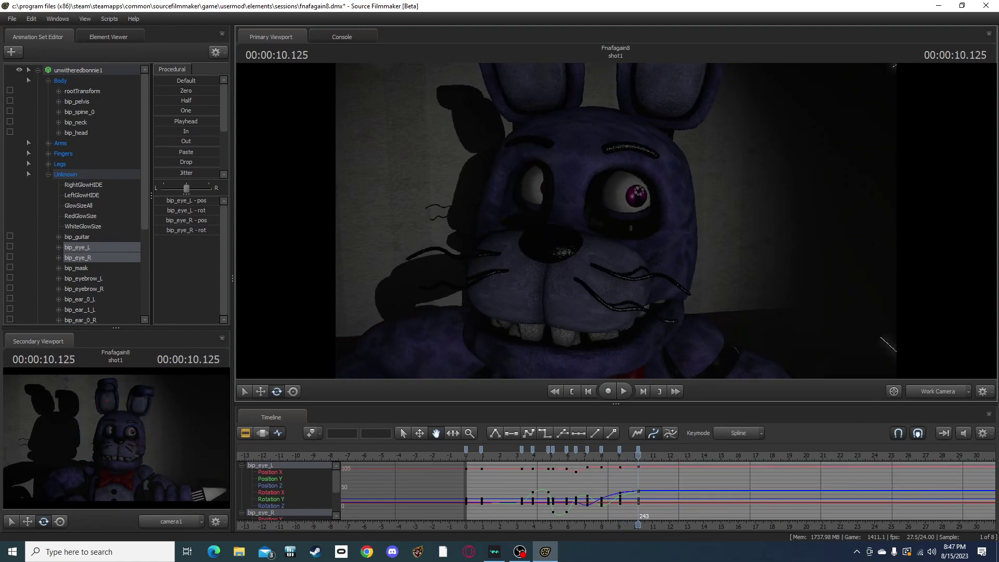
Step: Rotate both eyes at frame 261 and again just before 12 seconds
{"action": "key", "text": "space"}
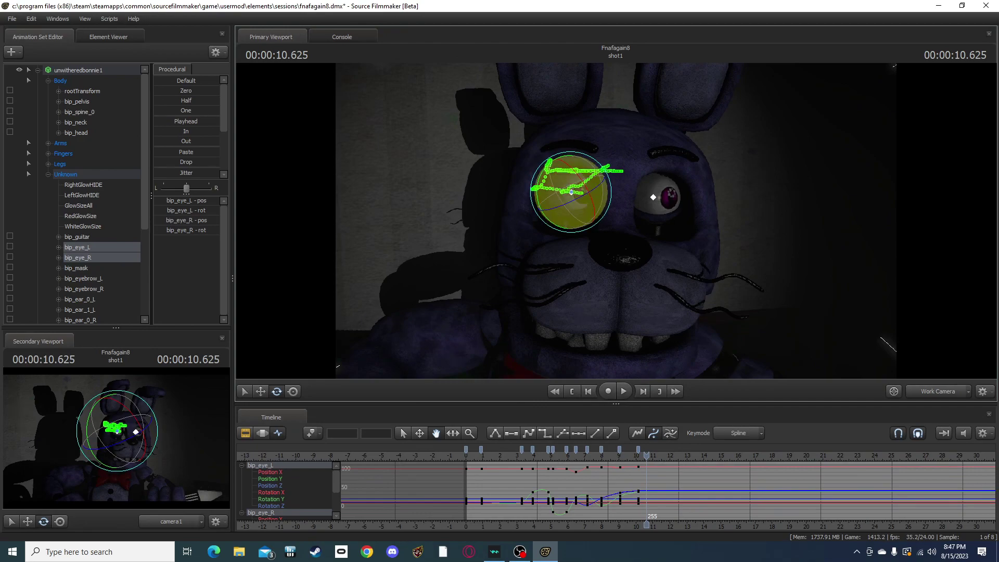
{"action": "key", "text": "space"}
{"action": "key", "text": "space"}
{"action": "left_click_drag", "start_coordinate": [563, 190], "coordinate": [569, 188]}
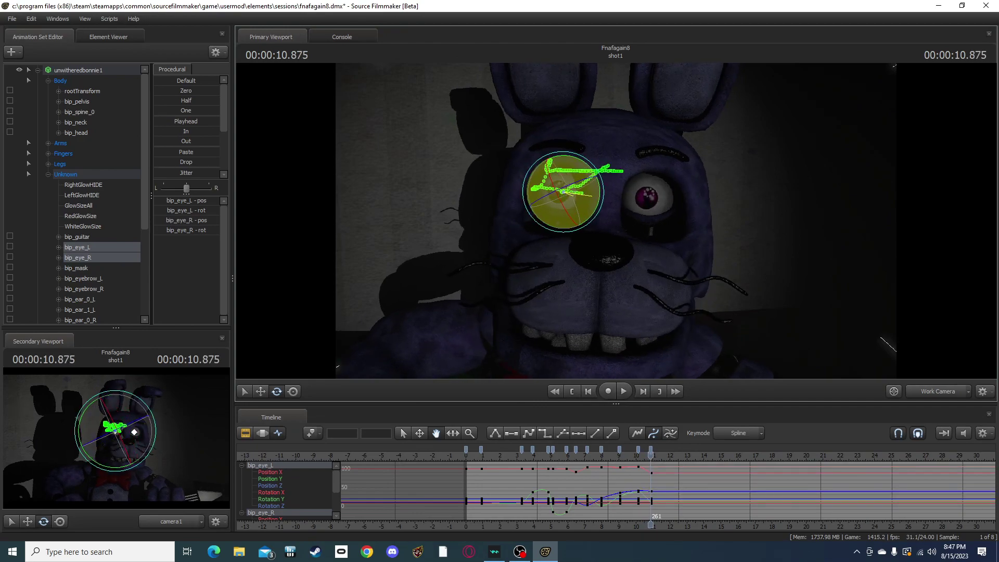
{"action": "key", "text": "space"}
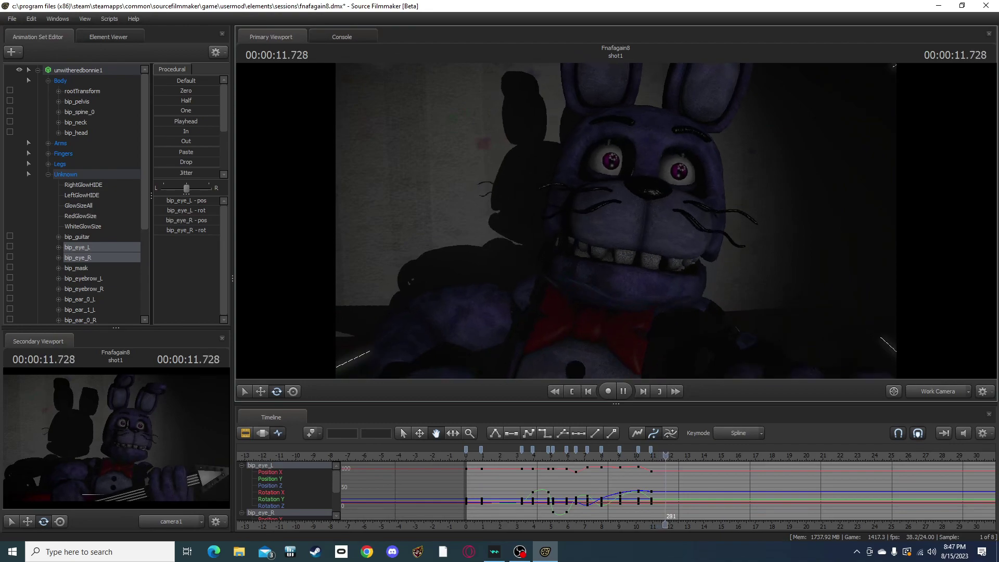
{"action": "key", "text": "space"}
{"action": "left_click_drag", "start_coordinate": [617, 171], "coordinate": [623, 168]}
Step: Review the eye motion from frame 169 through camera1, then inspect Bonnie's pose at frame 347 in the work camera
{"action": "key", "text": "space"}
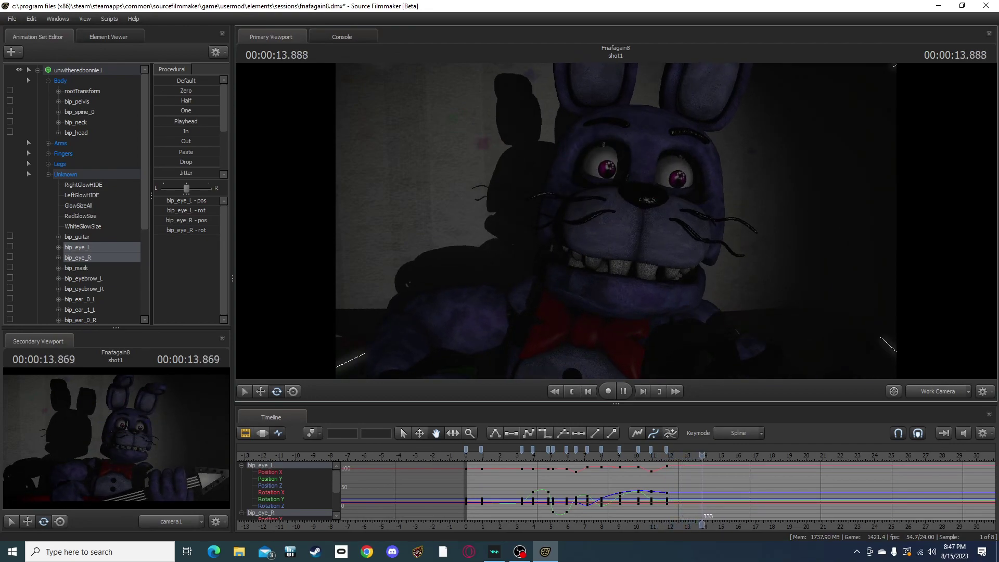
{"action": "key", "text": "space"}
{"action": "left_click_drag", "start_coordinate": [705, 455], "coordinate": [586, 455]}
{"action": "left_click", "coordinate": [937, 391]}
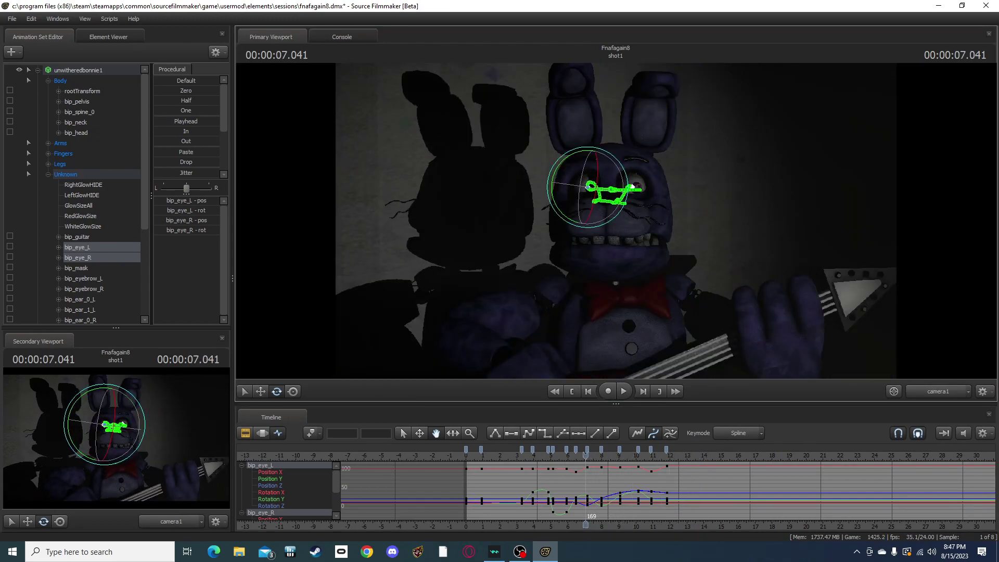
{"action": "key", "text": "space"}
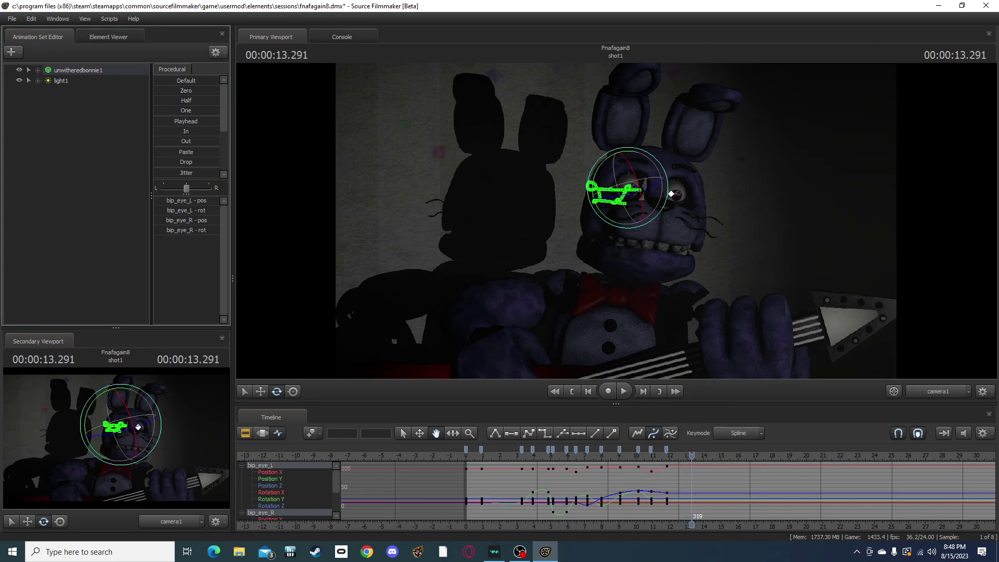
{"action": "key", "text": "space"}
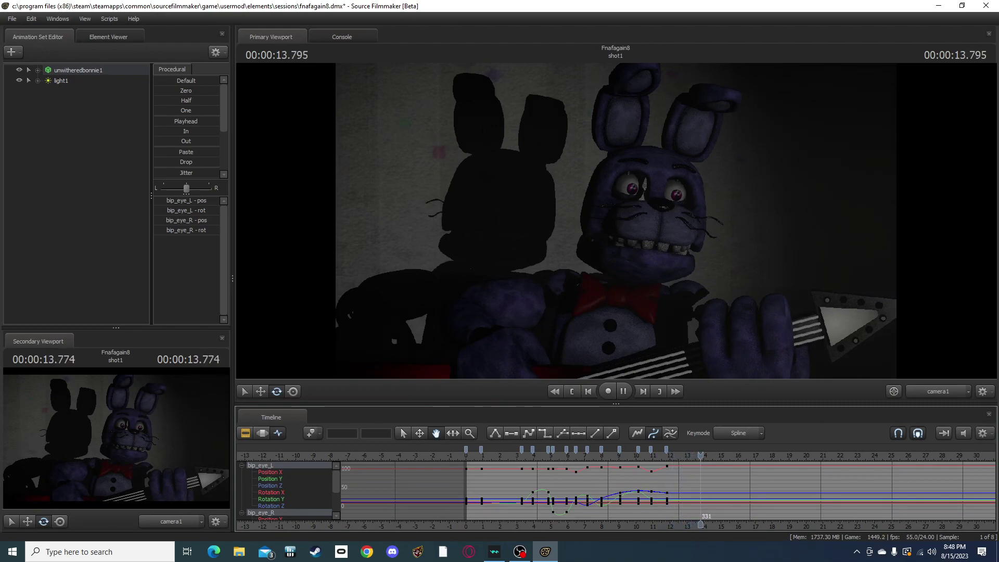
{"action": "key", "text": "space"}
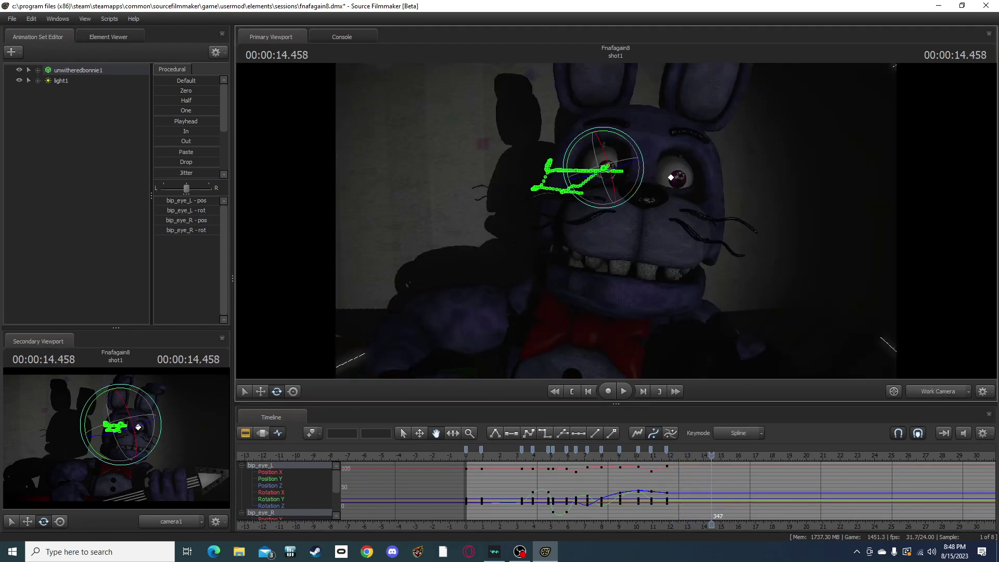
{"action": "left_click_drag", "start_coordinate": [615, 221], "coordinate": [613, 260]}
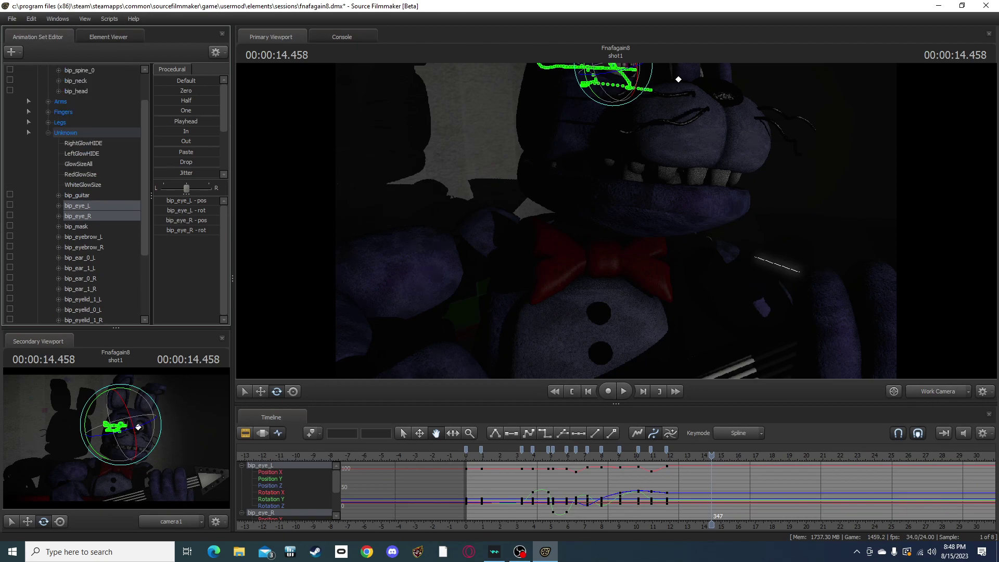
Step: Try rotating bip_jaw at frame 347 to open Bonnie's mouth, and return to frame 1
{"action": "scroll", "coordinate": [78, 195], "scroll_direction": "up", "scroll_amount": 2}
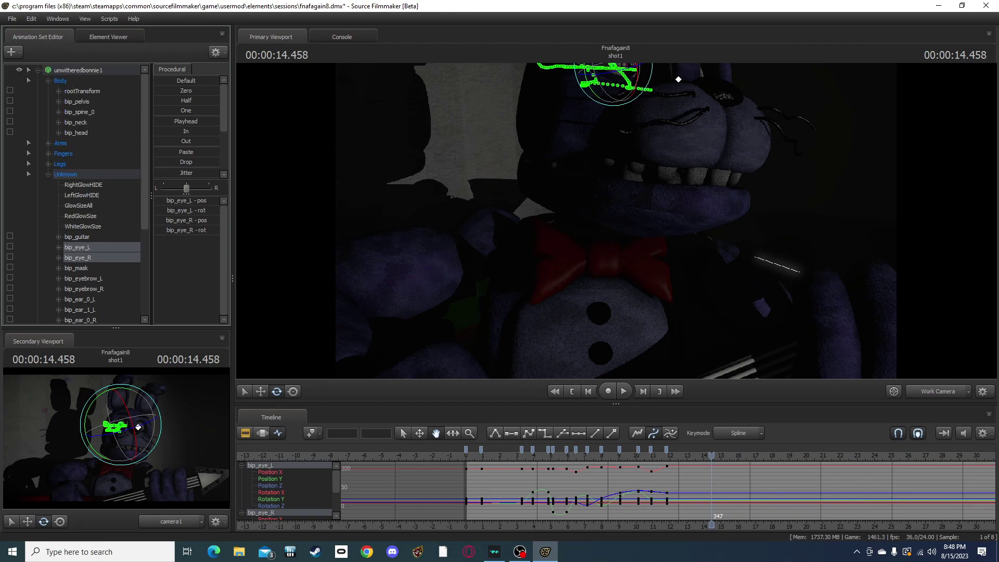
{"action": "scroll", "coordinate": [79, 195], "scroll_direction": "down", "scroll_amount": 6}
{"action": "left_click", "coordinate": [74, 268]}
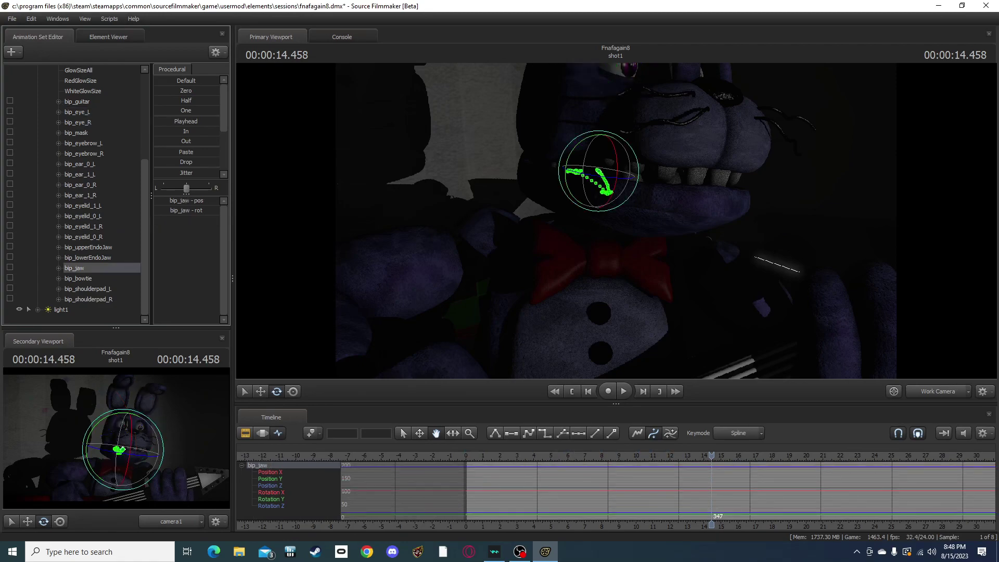
{"action": "left_click_drag", "start_coordinate": [617, 163], "coordinate": [687, 171]}
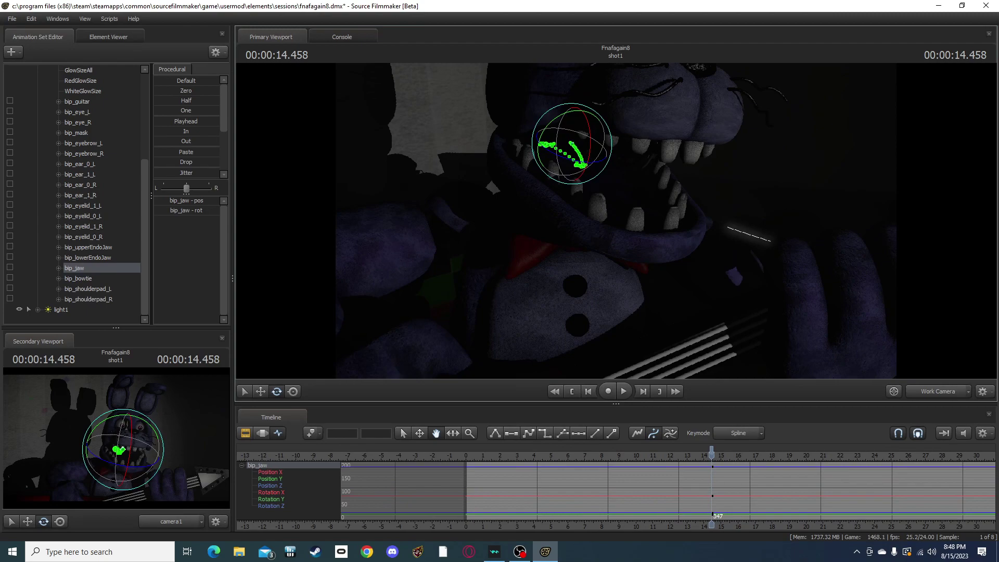
{"action": "key", "text": "w"}
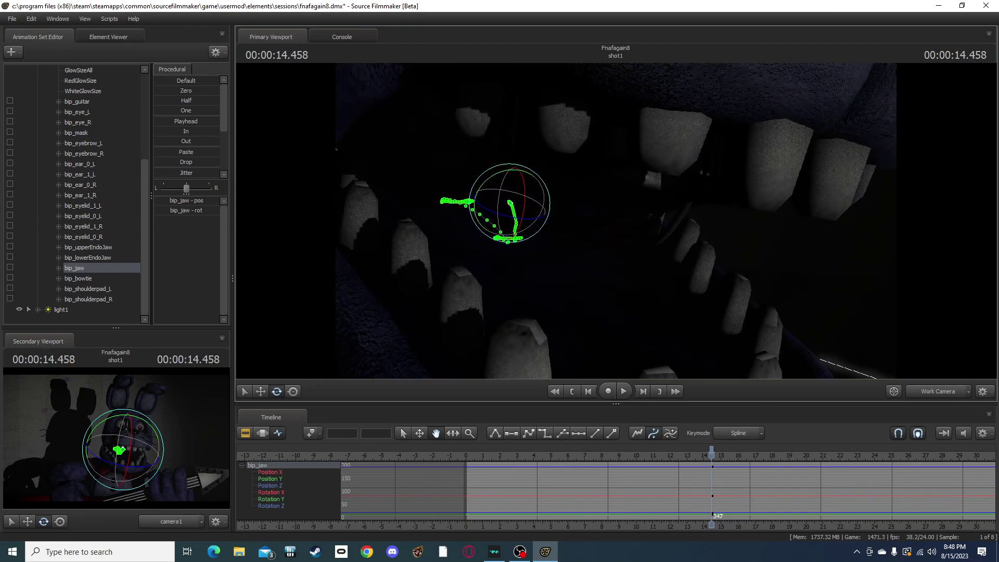
{"action": "right_click", "coordinate": [711, 325]}
{"action": "left_click", "coordinate": [748, 384]}
{"action": "left_click_drag", "start_coordinate": [616, 221], "coordinate": [624, 227]}
{"action": "key", "text": "s"}
{"action": "left_click_drag", "start_coordinate": [711, 455], "coordinate": [467, 455]}
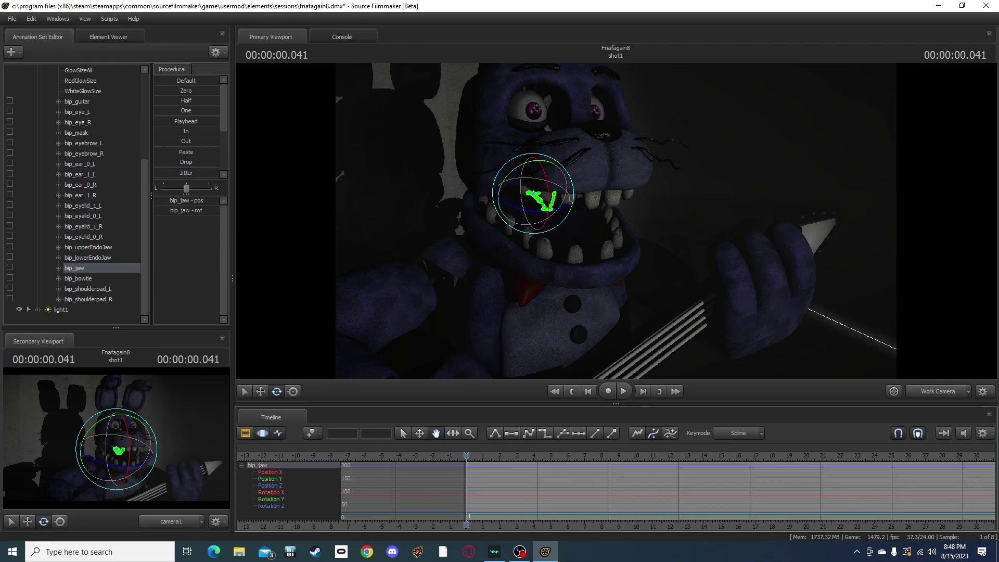
Step: Try picking the mouth bones directly on Bonnie in the Motion Editor at frame 1, and return to the Graph Editor
{"action": "left_click", "coordinate": [261, 433]}
{"action": "left_click_drag", "start_coordinate": [548, 186], "coordinate": [546, 178]}
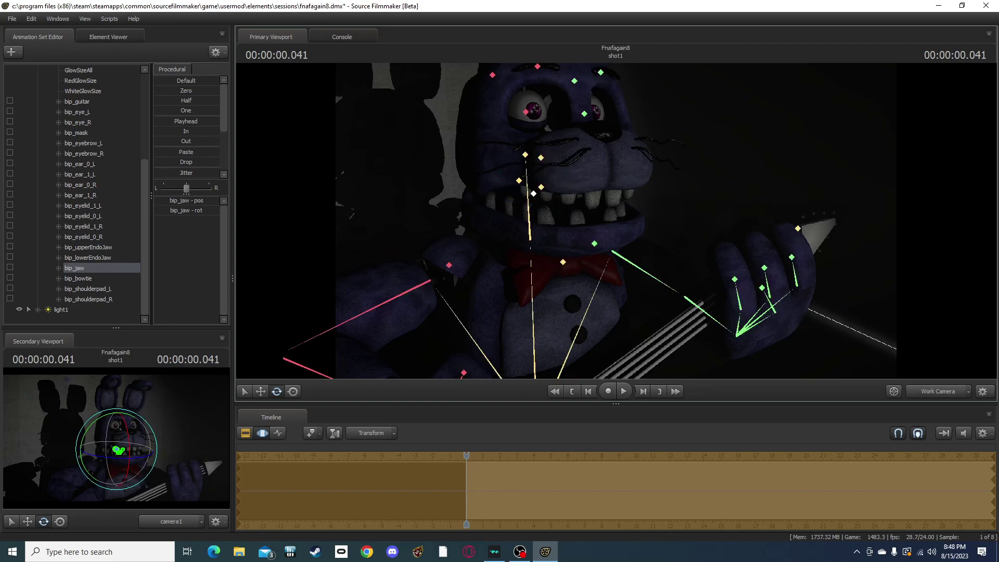
{"action": "left_click", "coordinate": [529, 215], "text": "ctrl"}
{"action": "key", "text": "w"}
{"action": "left_click_drag", "start_coordinate": [529, 212], "coordinate": [529, 205]}
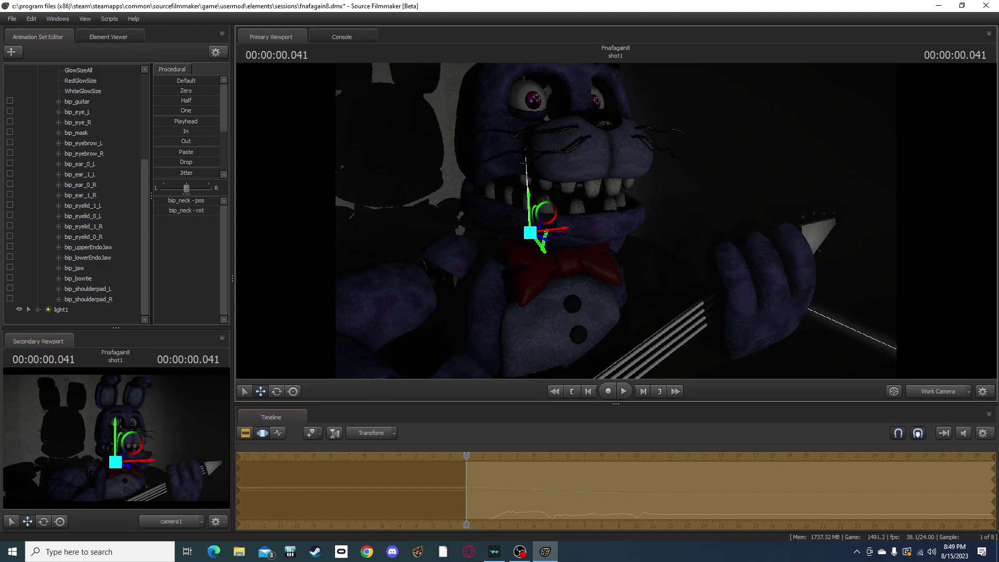
{"action": "left_click_drag", "start_coordinate": [616, 221], "coordinate": [575, 184]}
{"action": "key", "text": "w"}
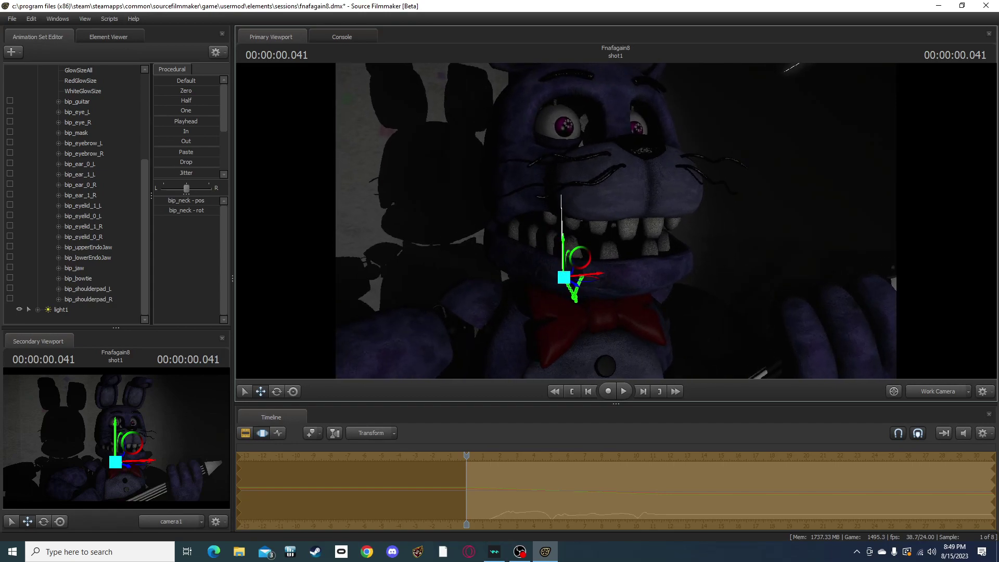
{"action": "key", "text": "F3"}
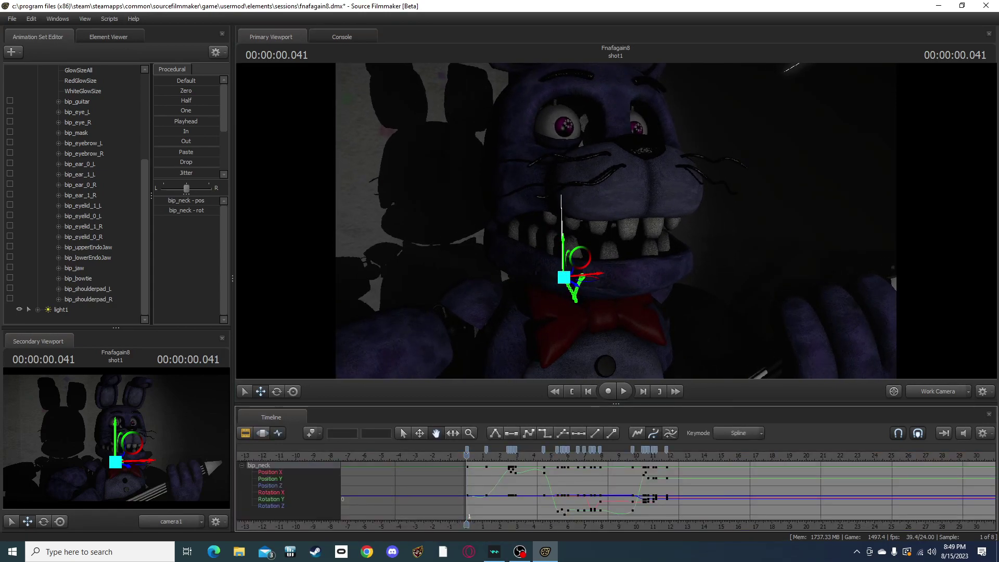
Step: Examine the context options offered for bip_jaw and bip_lowerEndoJaw
{"action": "left_click", "coordinate": [74, 268]}
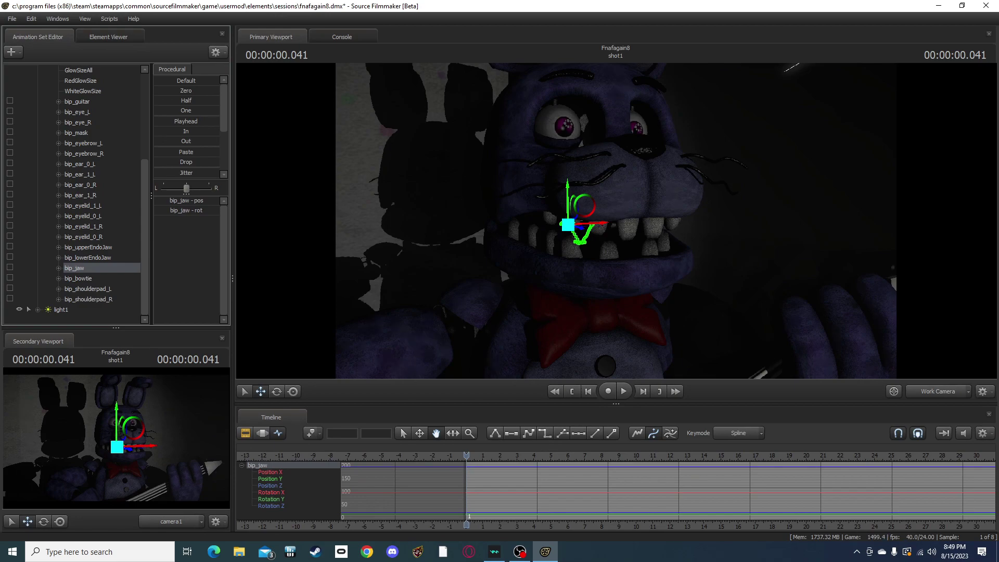
{"action": "right_click", "coordinate": [86, 256]}
{"action": "left_click", "coordinate": [86, 257]}
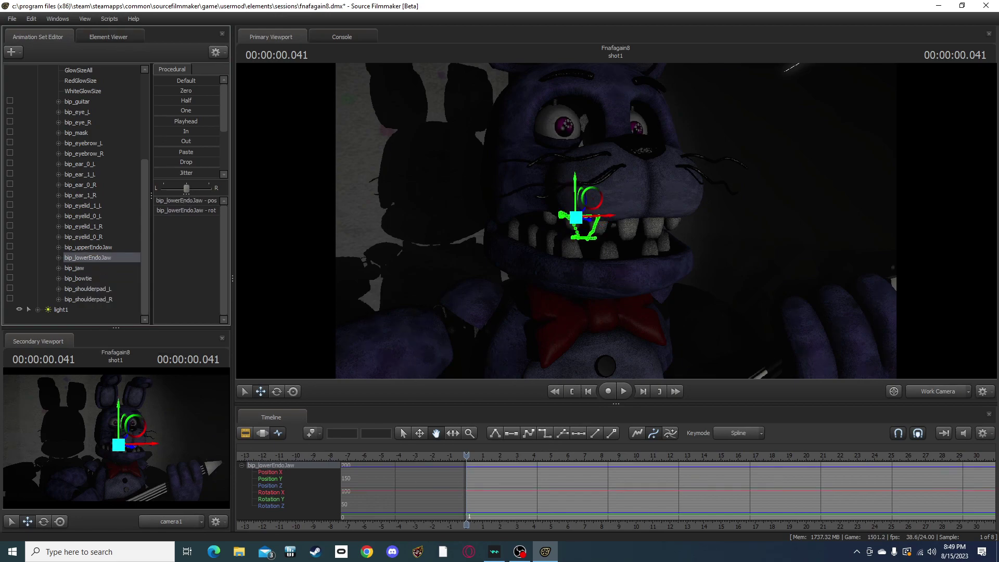
{"action": "left_click", "coordinate": [72, 267]}
{"action": "right_click", "coordinate": [71, 264]}
{"action": "left_click", "coordinate": [72, 265]}
{"action": "right_click", "coordinate": [71, 264]}
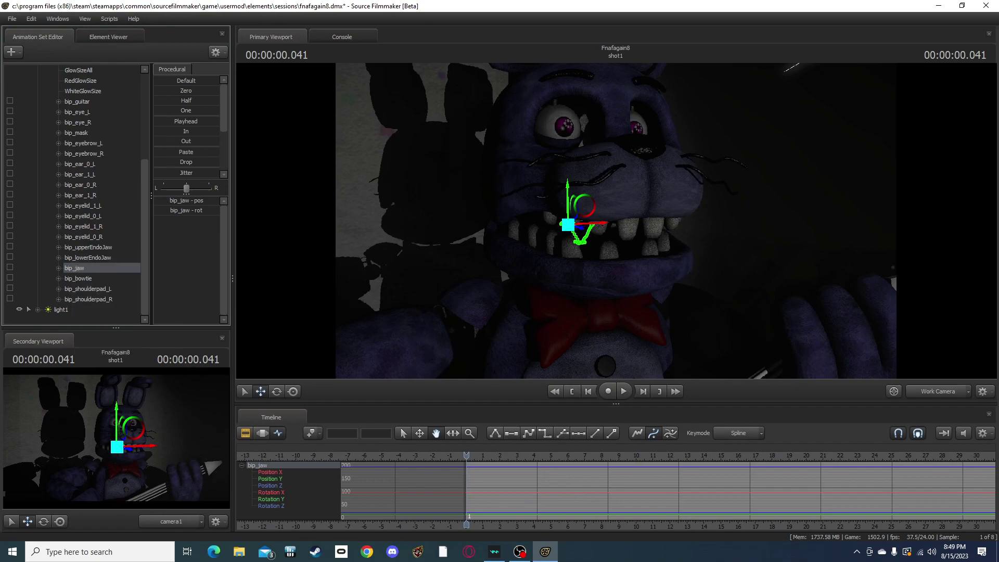
{"action": "left_click", "coordinate": [88, 257]}
{"action": "right_click", "coordinate": [72, 265]}
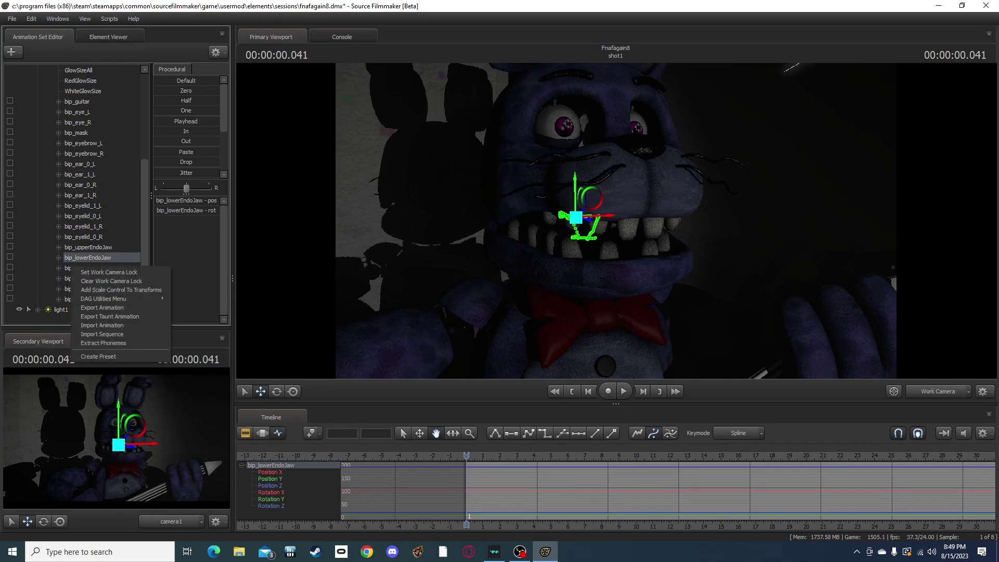
{"action": "left_click", "coordinate": [187, 270]}
{"action": "right_click", "coordinate": [73, 258]}
{"action": "left_click", "coordinate": [88, 257]}
{"action": "right_click", "coordinate": [72, 255]}
{"action": "left_click", "coordinate": [88, 258]}
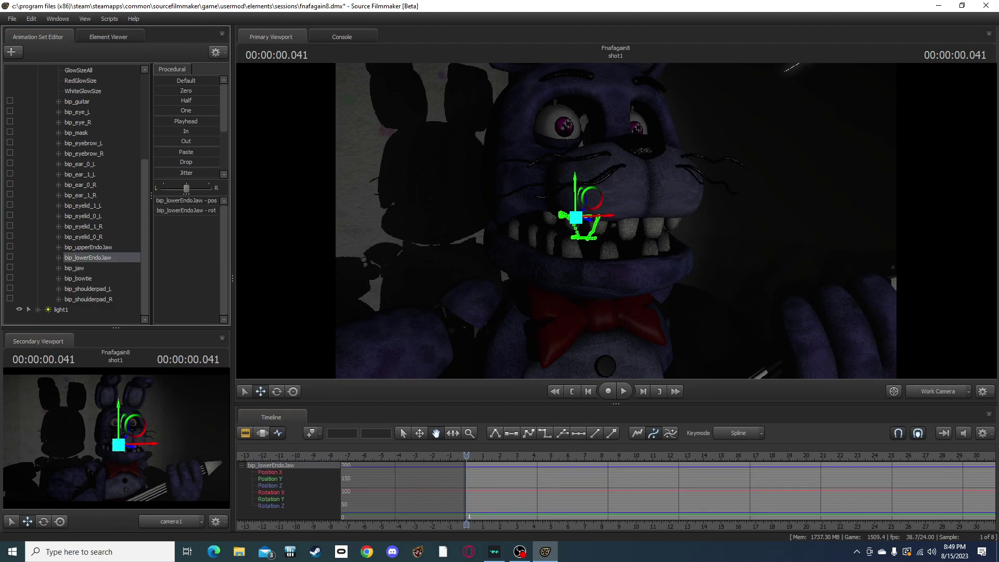
Step: Inspect the pos and rot controls under bip_lowerEndoJaw and bip_jaw, with bip_upperEndoJaw selected
{"action": "left_click", "coordinate": [87, 247]}
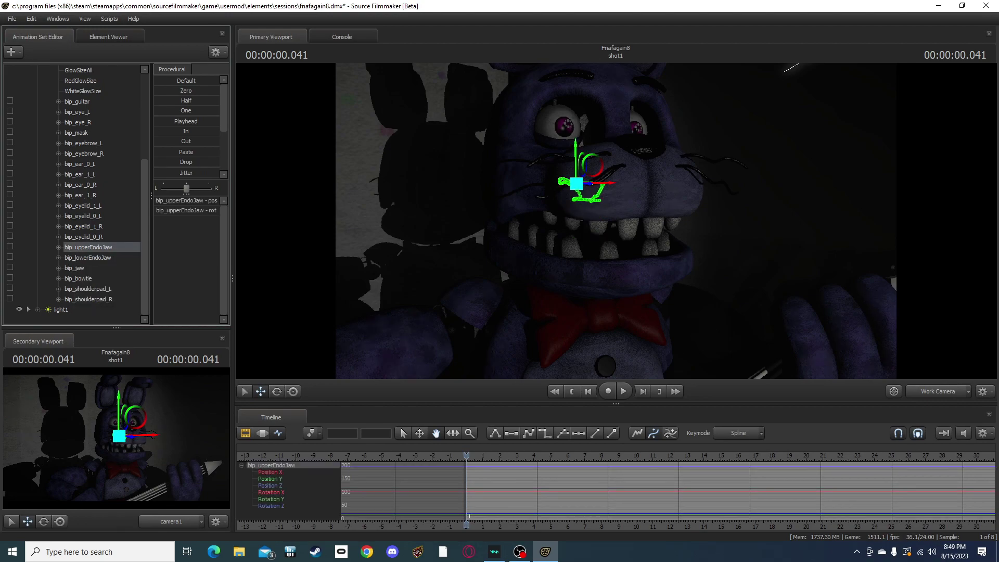
{"action": "left_click", "coordinate": [59, 258]}
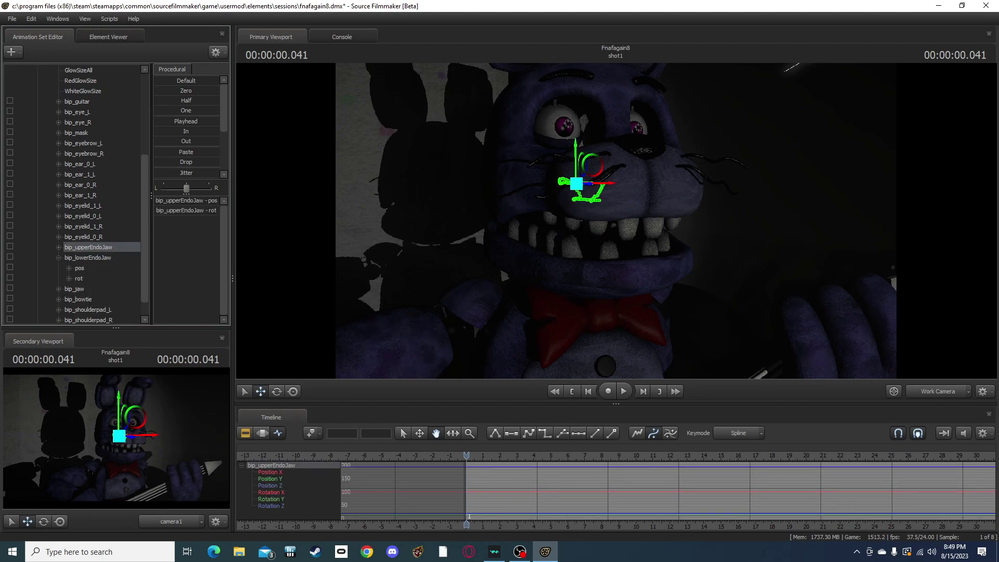
{"action": "left_click", "coordinate": [59, 288]}
{"action": "right_click", "coordinate": [67, 287]}
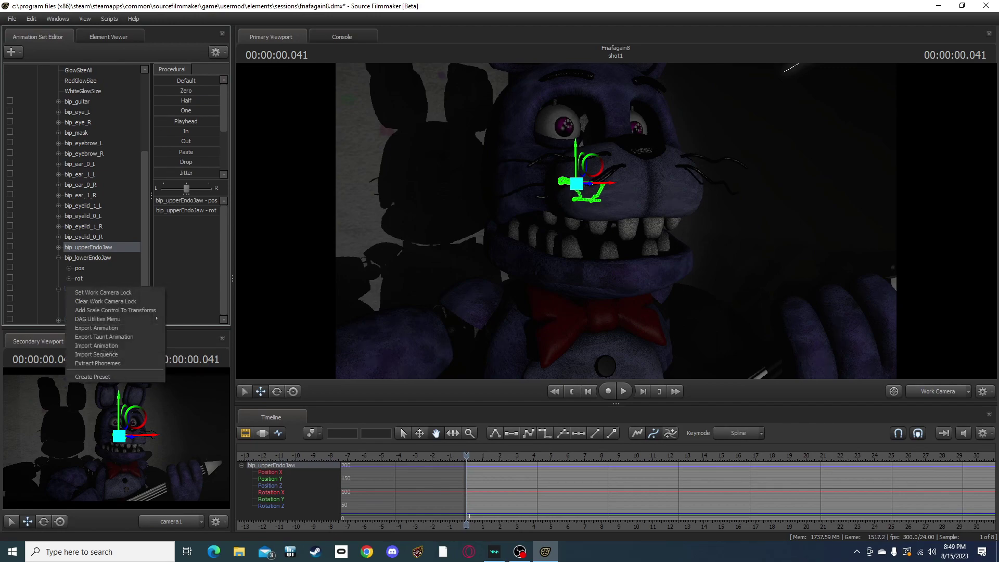
{"action": "left_click", "coordinate": [395, 486]}
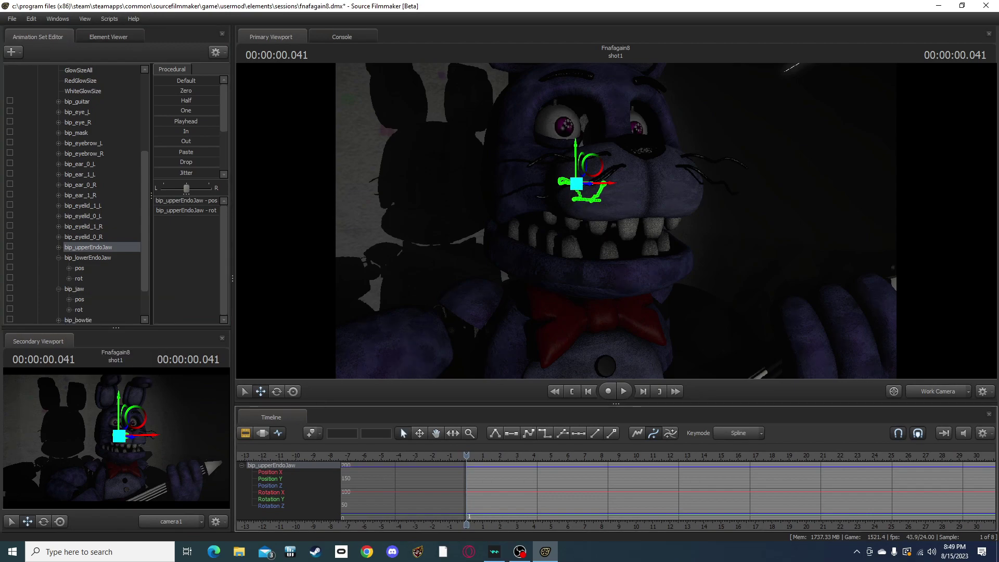
Step: Compare the context options of bip_upperEndoJaw after selecting bip_eyelid_1_R and bip_eyebrow_R
{"action": "left_click", "coordinate": [83, 226]}
{"action": "right_click", "coordinate": [88, 247]}
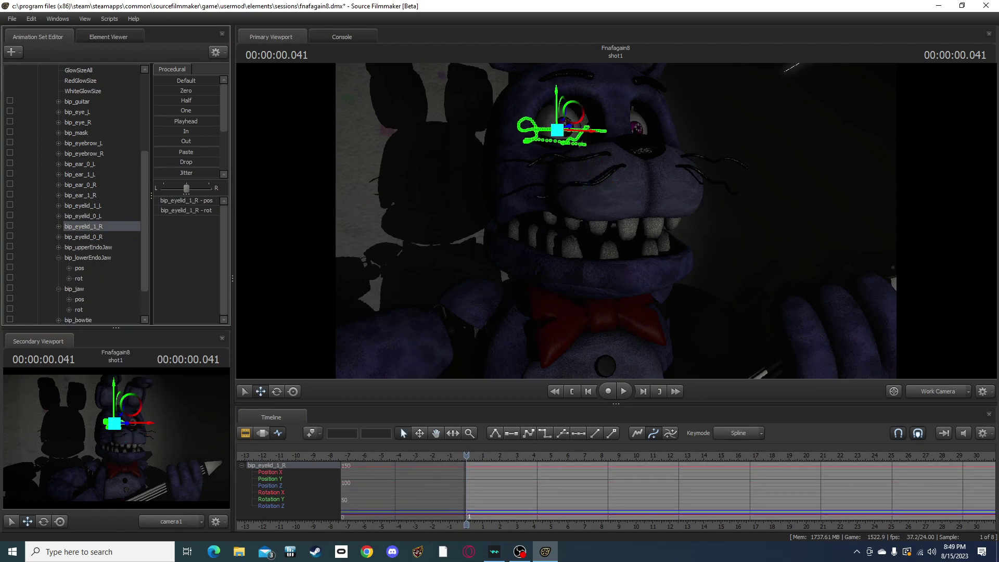
{"action": "left_click", "coordinate": [87, 247]}
{"action": "right_click", "coordinate": [88, 248]}
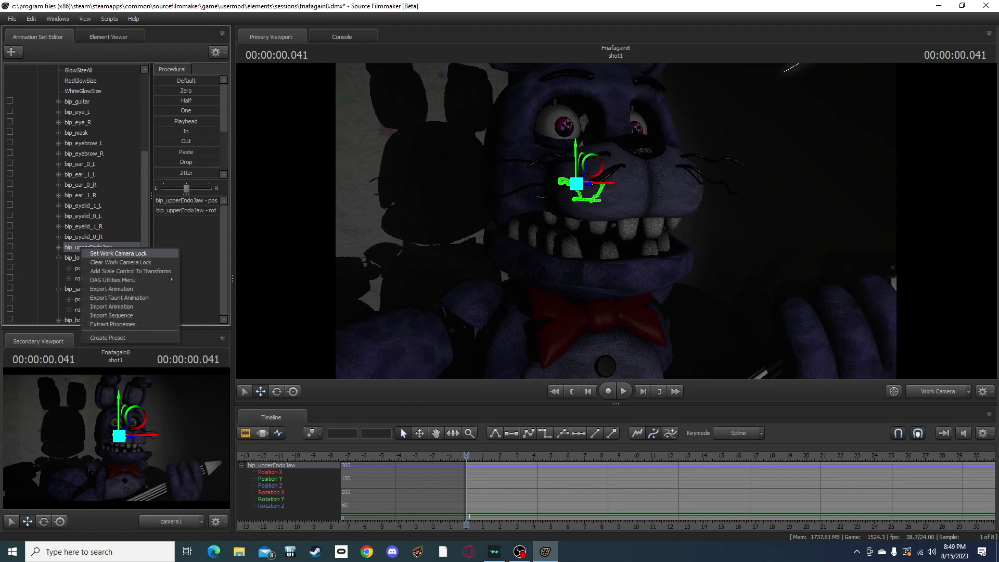
{"action": "left_click", "coordinate": [84, 174]}
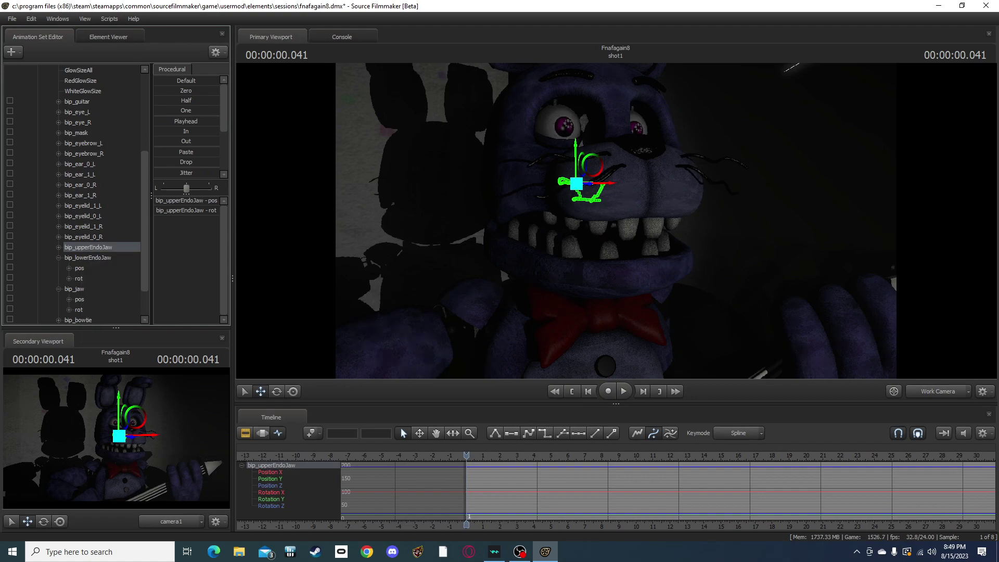
{"action": "left_click", "coordinate": [84, 174]}
{"action": "left_click", "coordinate": [83, 153]}
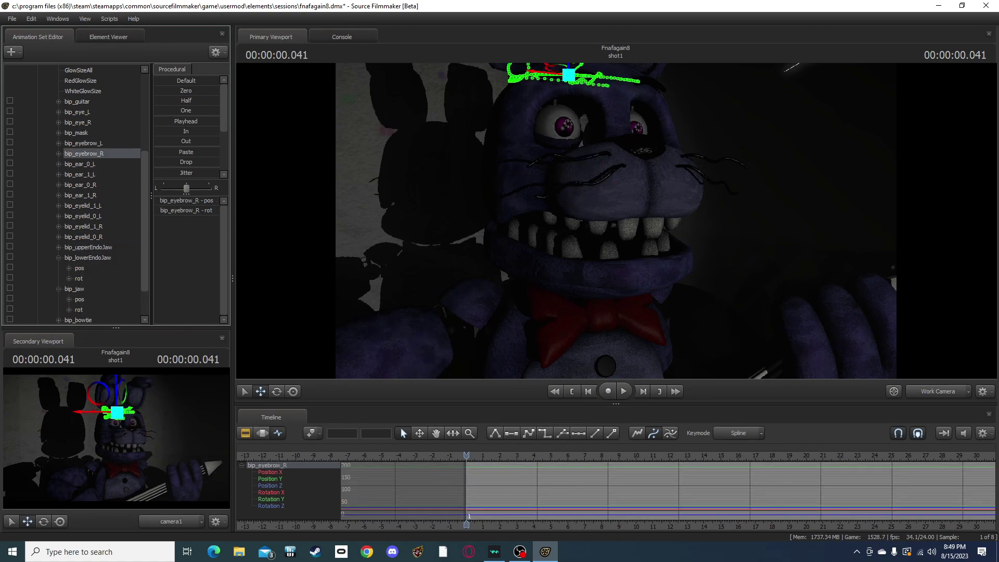
{"action": "left_click", "coordinate": [88, 247]}
{"action": "right_click", "coordinate": [93, 248]}
{"action": "right_click", "coordinate": [90, 248]}
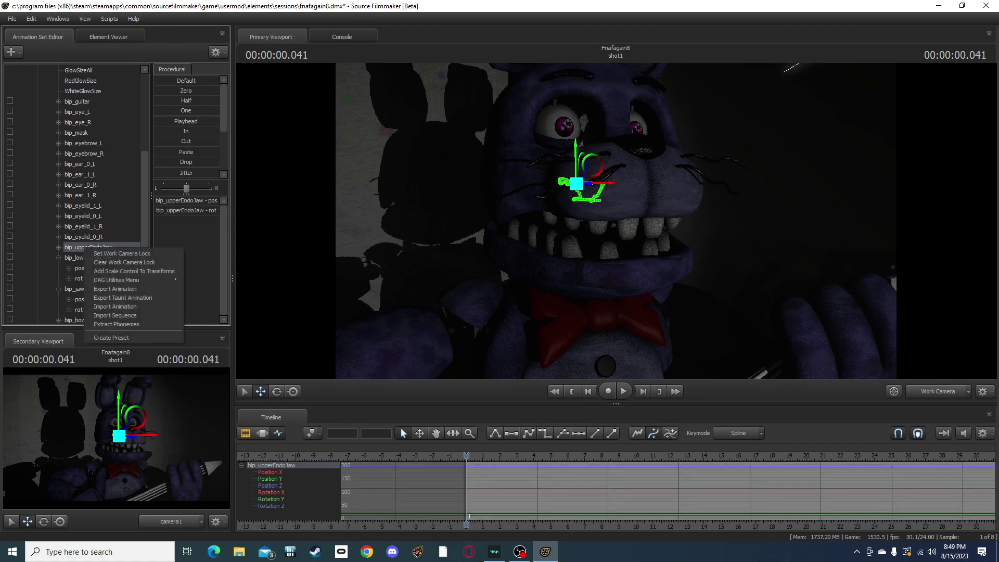
{"action": "right_click", "coordinate": [67, 254]}
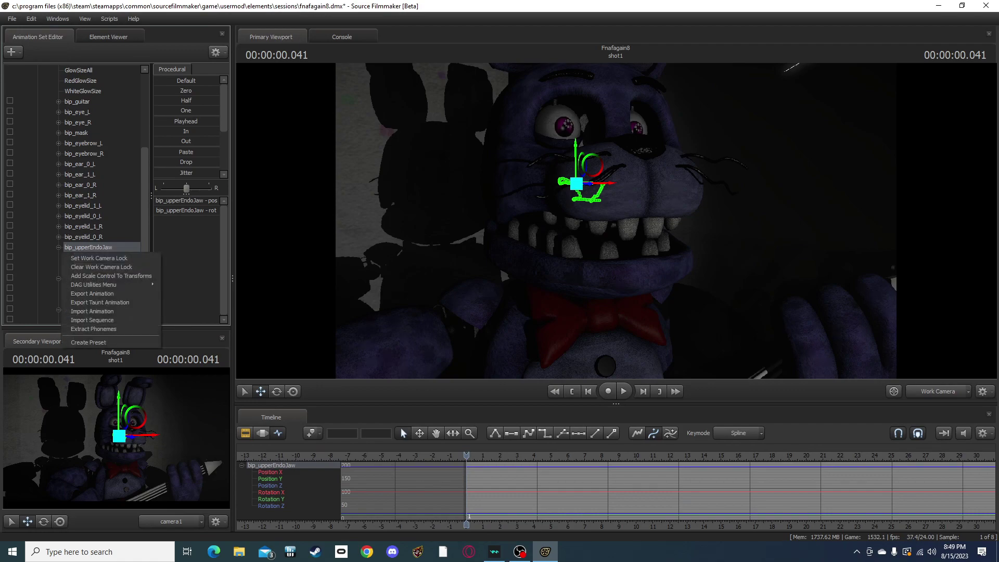
{"action": "key", "text": "Escape"}
Step: Collapse the bip_lowerEndoJaw and bip_jaw controls and select bip_jaw
{"action": "left_click", "coordinate": [58, 257]}
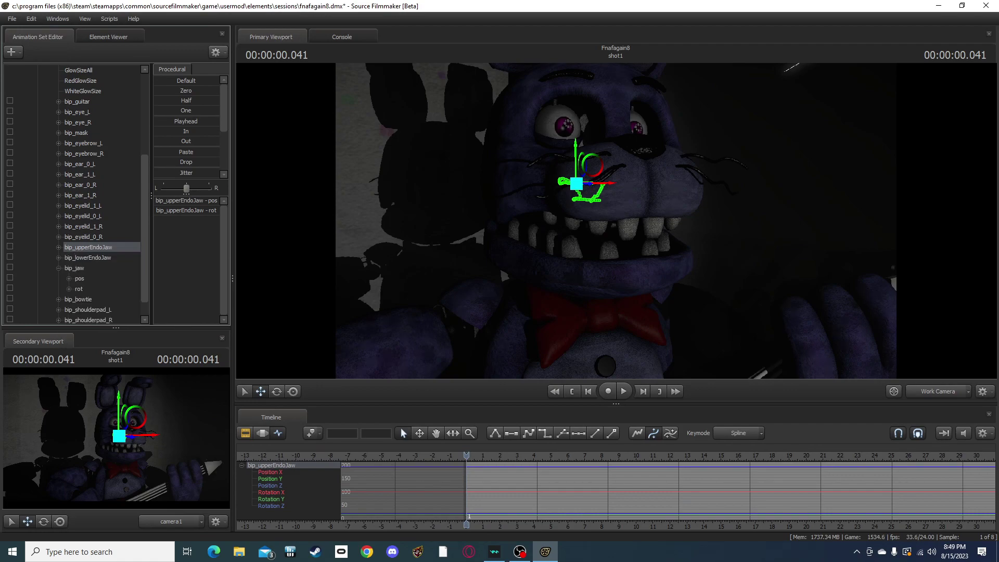
{"action": "left_click", "coordinate": [58, 268]}
{"action": "left_click", "coordinate": [74, 267]}
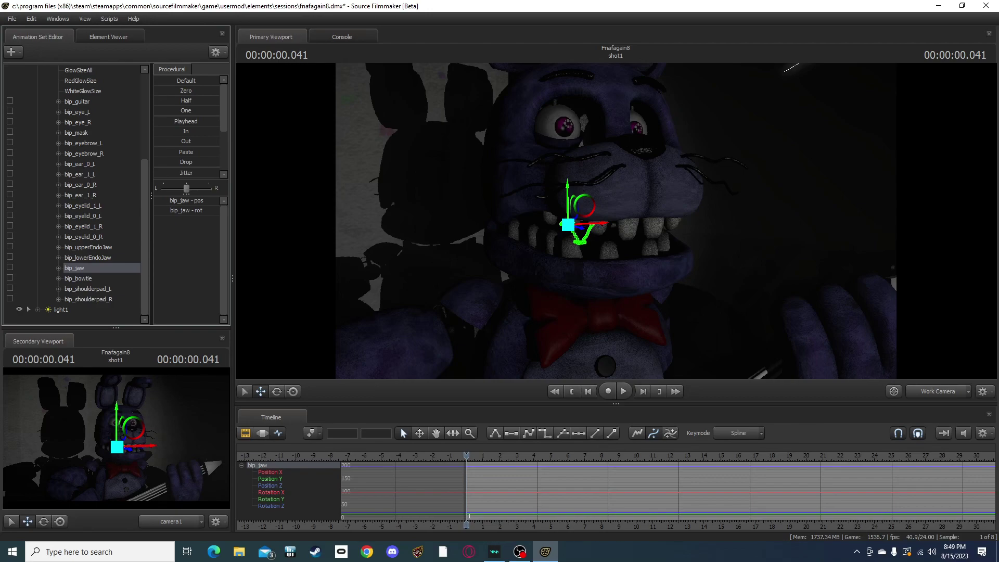
Step: Activate the rotate manipulator on bip_jaw and expand the pos and rot controls of bip_lowerEndoJaw and bip_jaw
{"action": "key", "text": "e"}
{"action": "right_click", "coordinate": [84, 259]}
{"action": "key", "text": "Escape"}
{"action": "right_click", "coordinate": [79, 258]}
{"action": "left_click", "coordinate": [59, 257]}
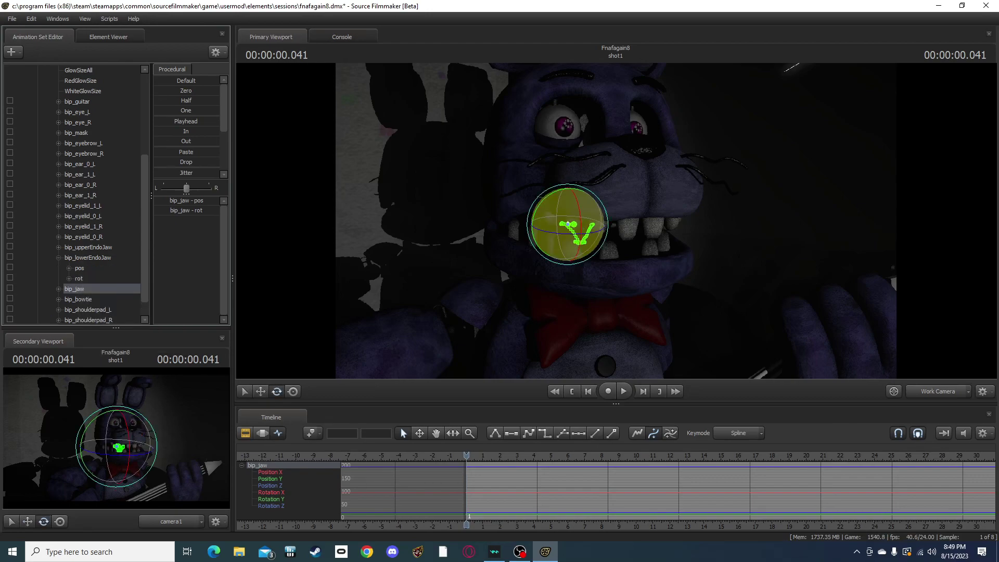
{"action": "left_click", "coordinate": [58, 289]}
{"action": "right_click", "coordinate": [78, 312]}
{"action": "scroll", "coordinate": [78, 208], "scroll_direction": "down", "scroll_amount": 1}
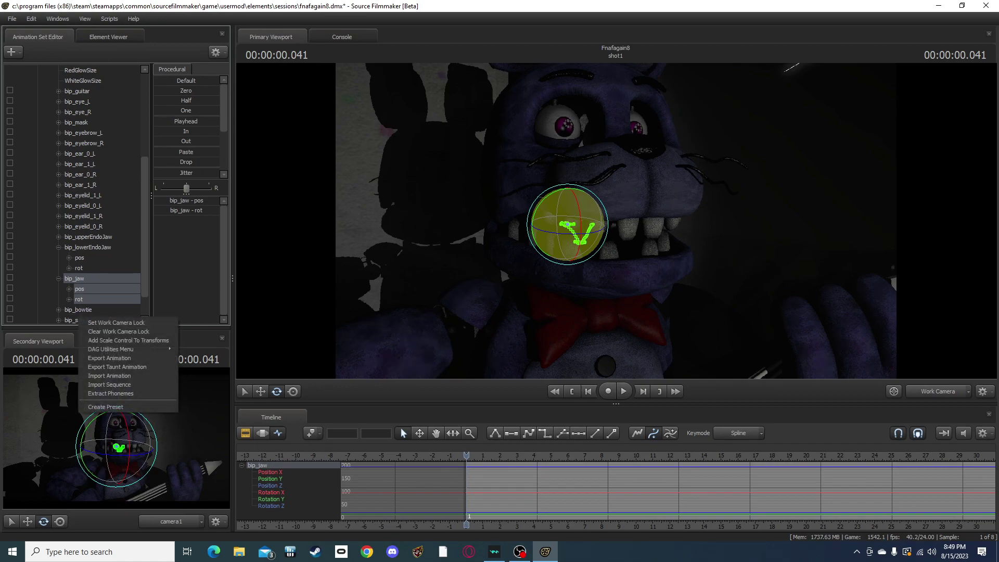
{"action": "key", "text": "Escape"}
Step: Select bip_eyelid_1_R, bip_jaw and bip_lowerEndoJaw together, and preview the start of the shot from frame 1
{"action": "left_click", "coordinate": [83, 227]}
{"action": "right_click", "coordinate": [92, 226]}
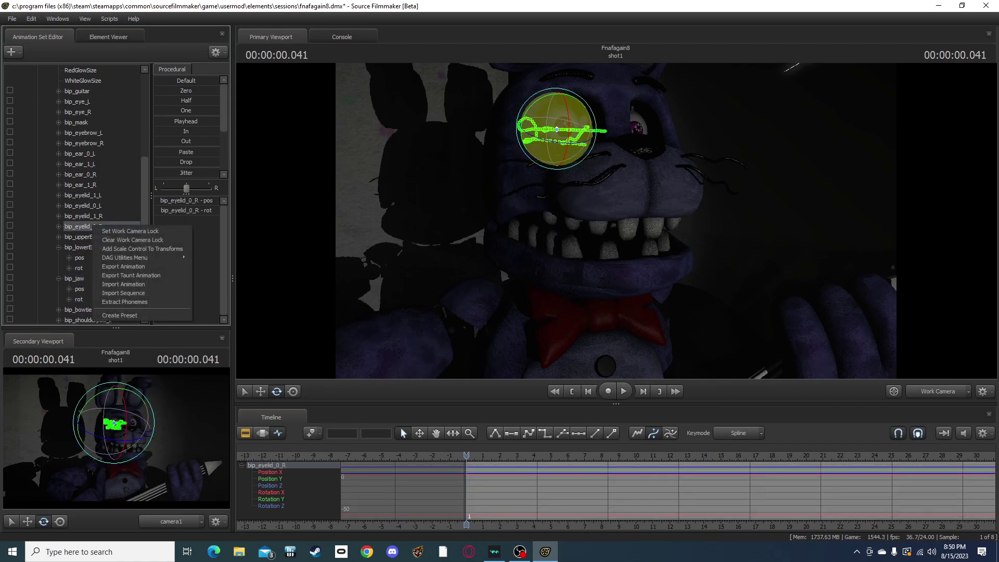
{"action": "left_click", "coordinate": [83, 216]}
{"action": "left_click", "coordinate": [74, 278], "text": "ctrl"}
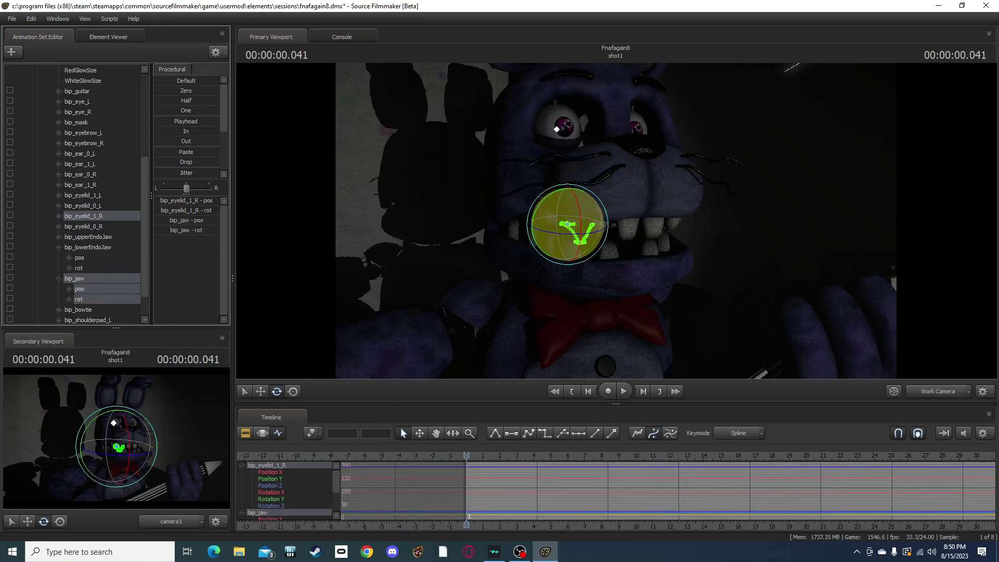
{"action": "left_click", "coordinate": [88, 247], "text": "ctrl"}
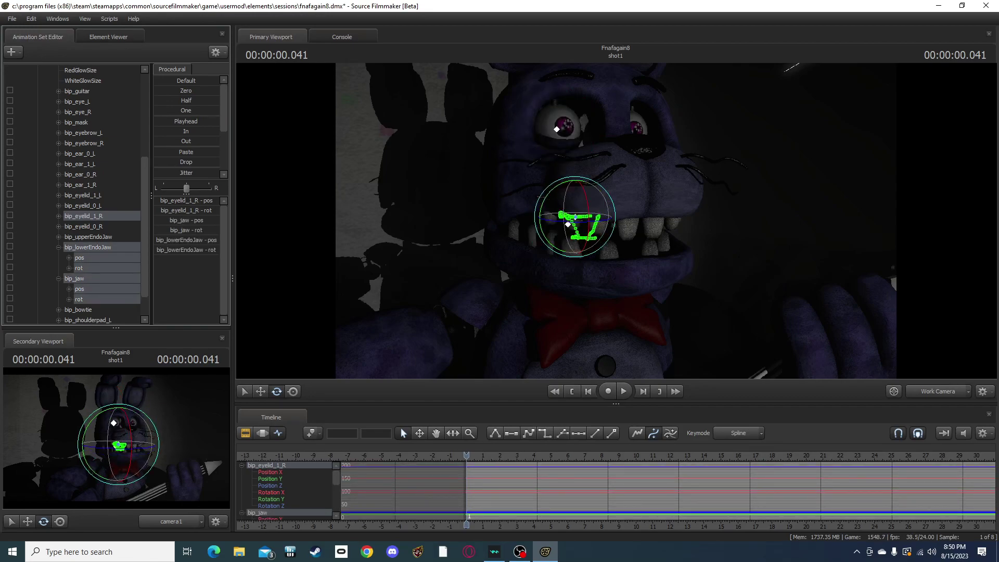
{"action": "key", "text": "space"}
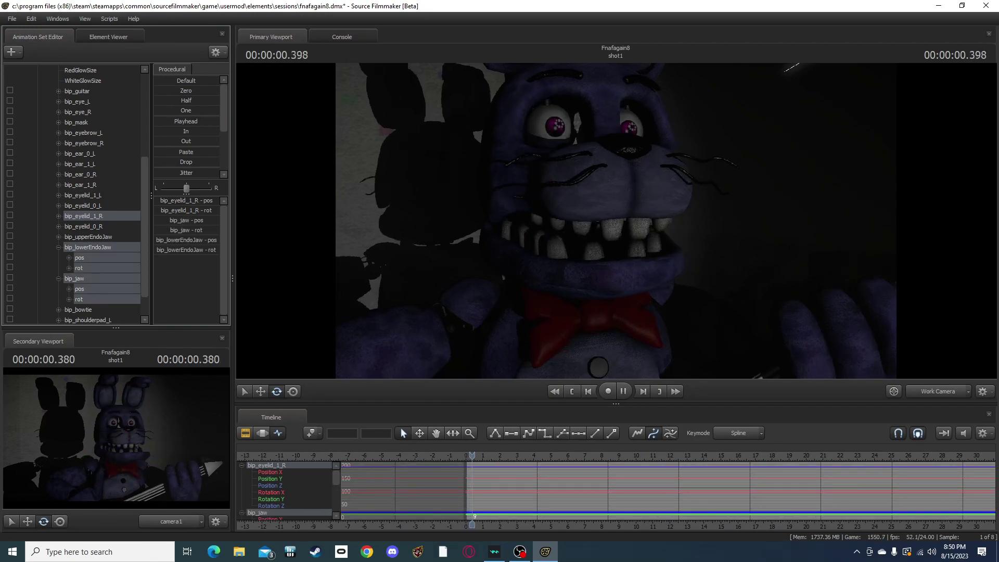
{"action": "key", "text": "space"}
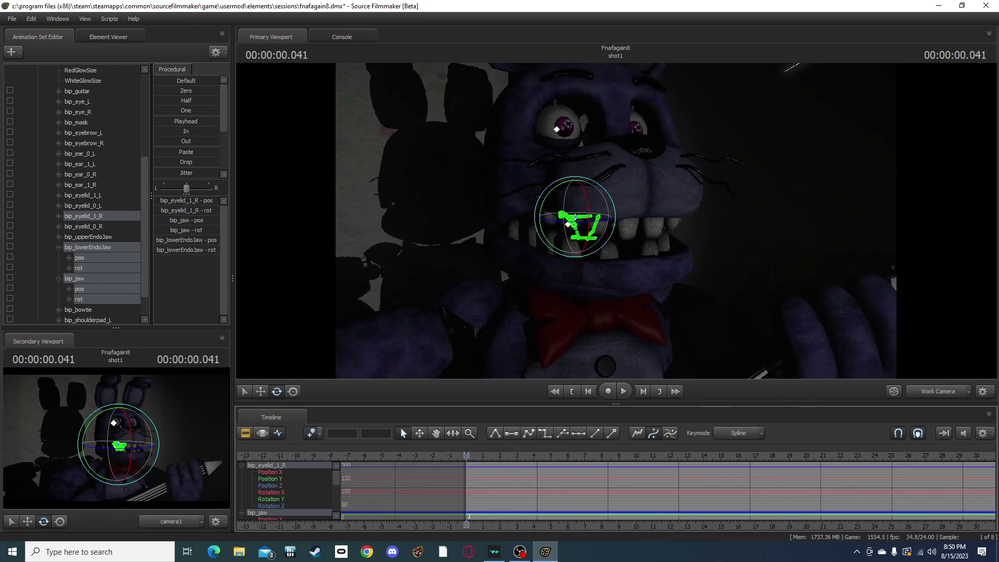
Step: Key the selected bones at frame 1 and just before 2 seconds, and open the jaw at frame 76
{"action": "key", "text": "space"}
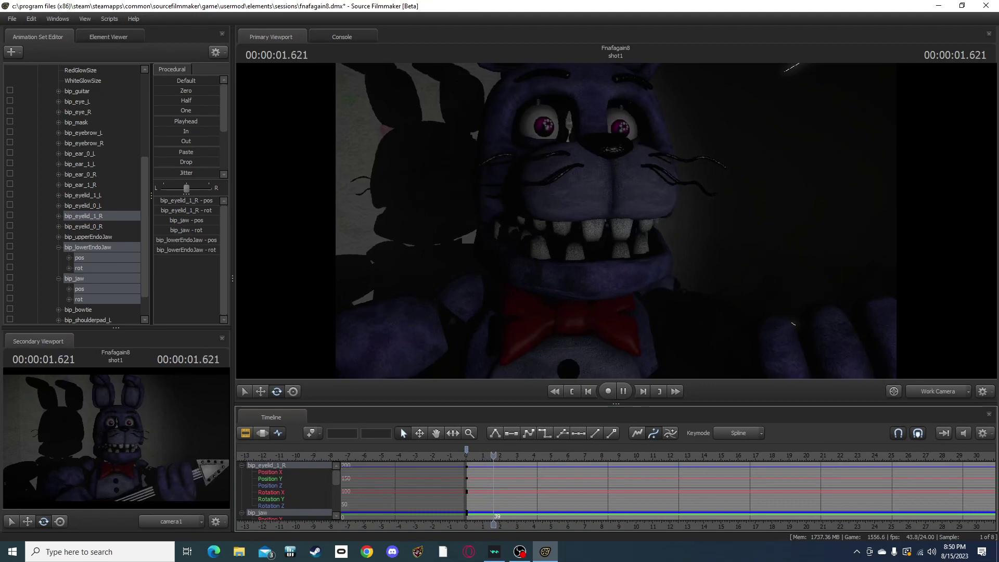
{"action": "key", "text": "space"}
{"action": "key", "text": "k"}
{"action": "key", "text": "space"}
{"action": "key", "text": "space"}
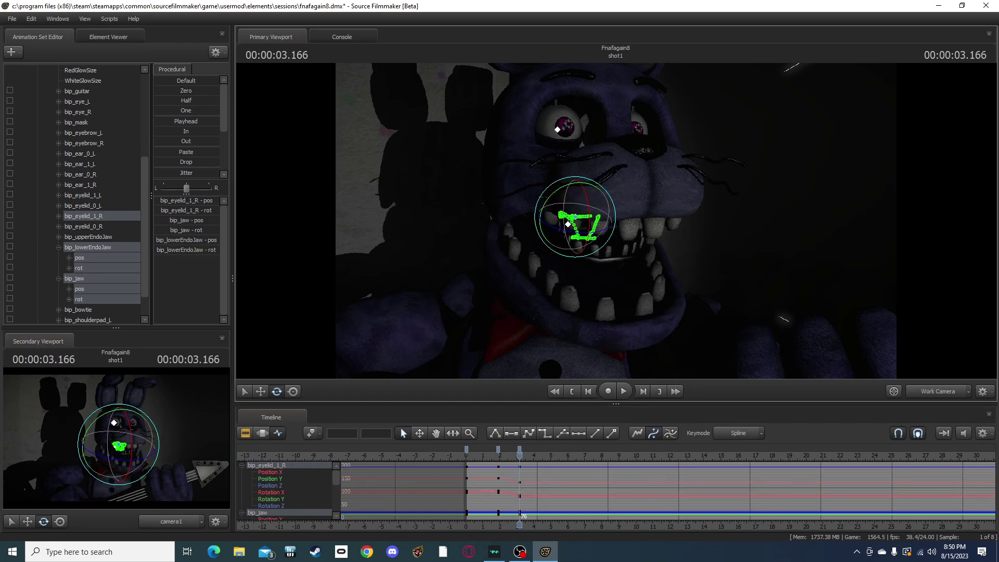
Step: At frame 76, rotate bip_lowerEndoJaw down inside the mouth, then open it further together with bip_jaw
{"action": "key", "text": "ctrl+F2"}
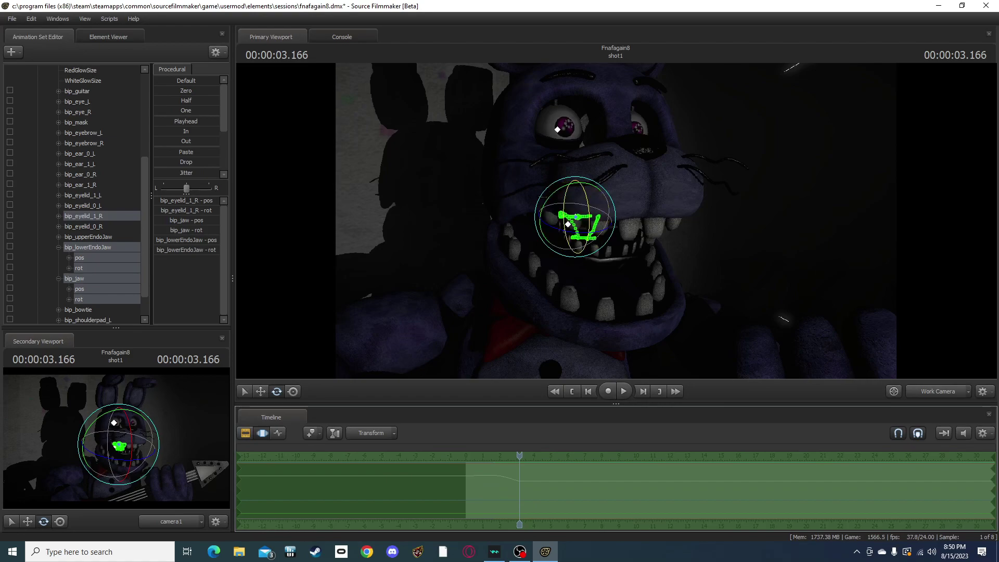
{"action": "left_click", "coordinate": [88, 247]}
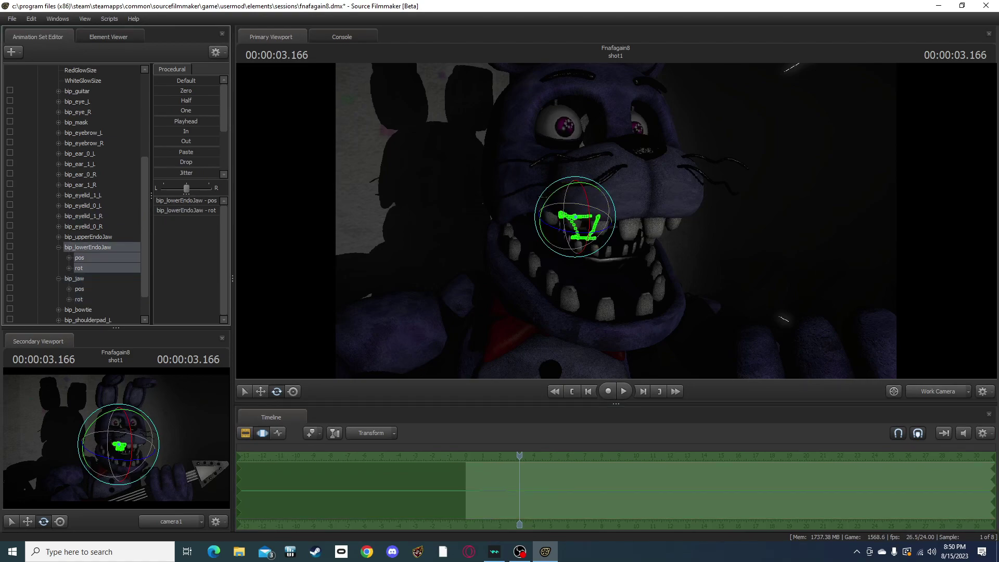
{"action": "left_click_drag", "start_coordinate": [588, 203], "coordinate": [589, 221]}
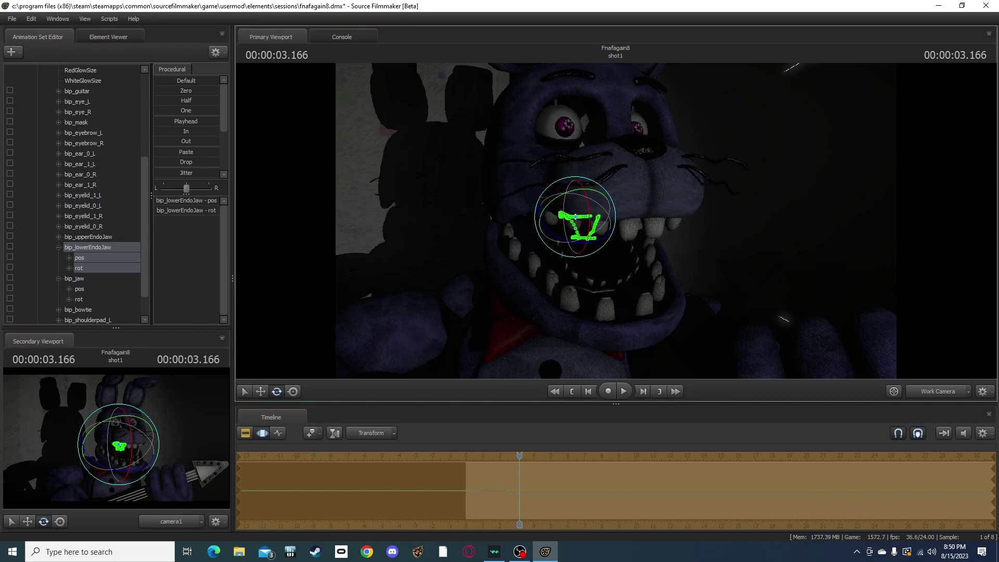
{"action": "left_click", "coordinate": [567, 224], "text": "ctrl"}
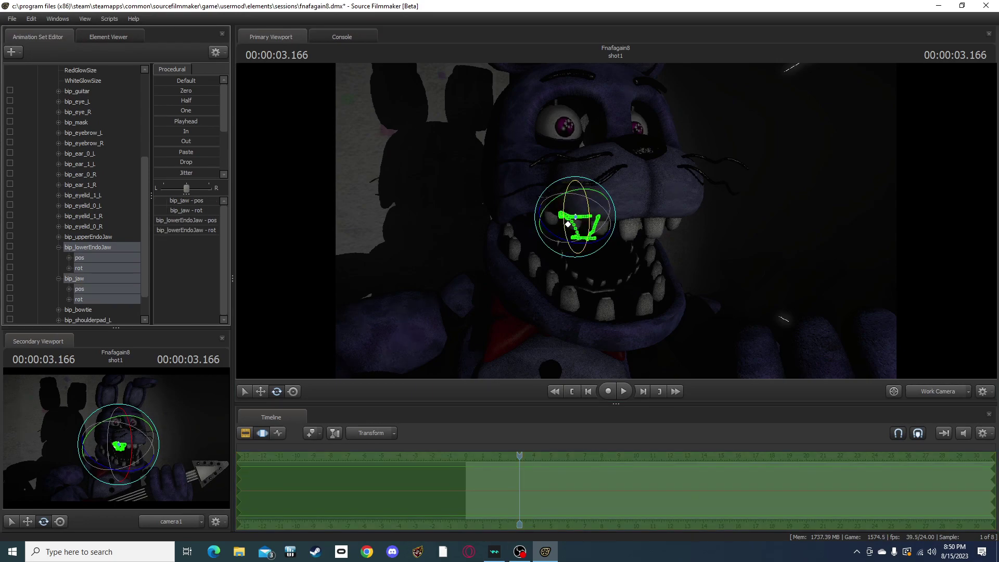
{"action": "left_click_drag", "start_coordinate": [589, 208], "coordinate": [589, 215]}
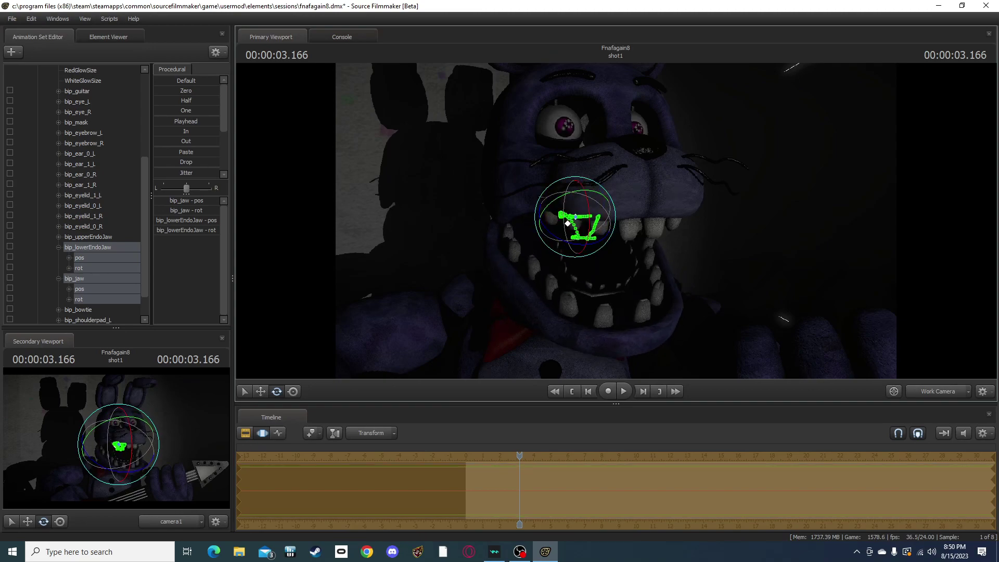
{"action": "key", "text": "F4"}
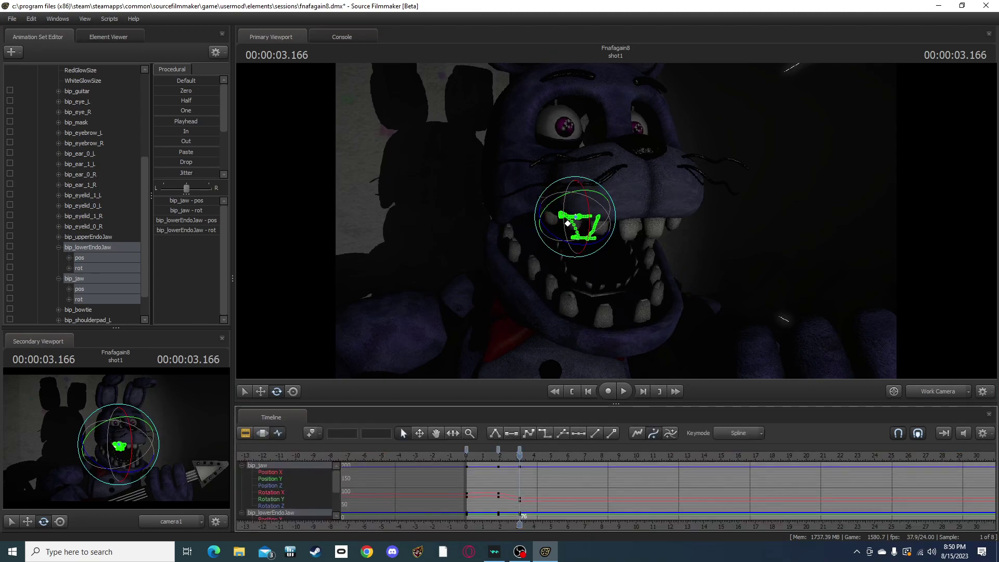
Step: Preview the jaw motion, key both jaw bones at frame 118 and close the mouth at about 5.6 seconds
{"action": "key", "text": "space"}
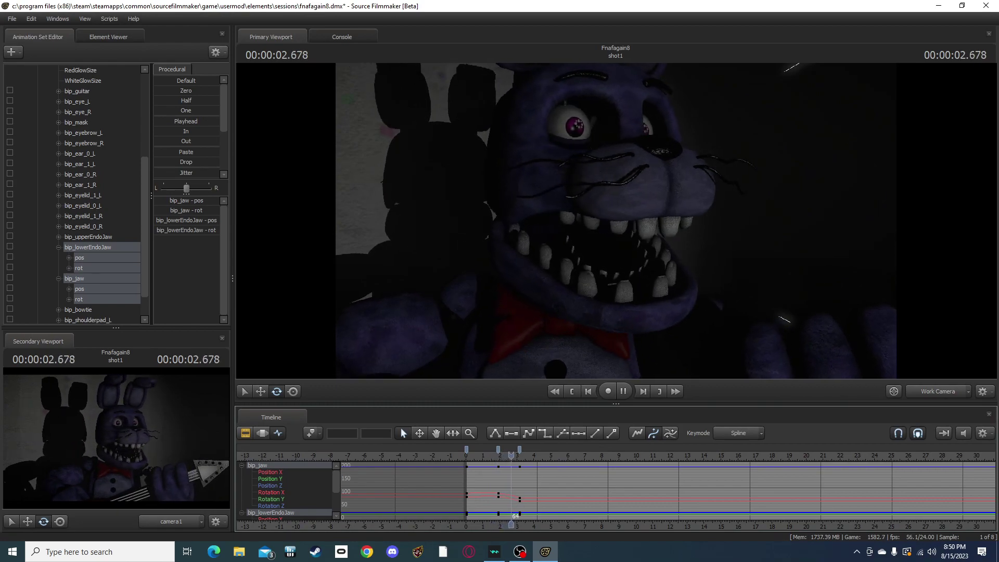
{"action": "key", "text": "space"}
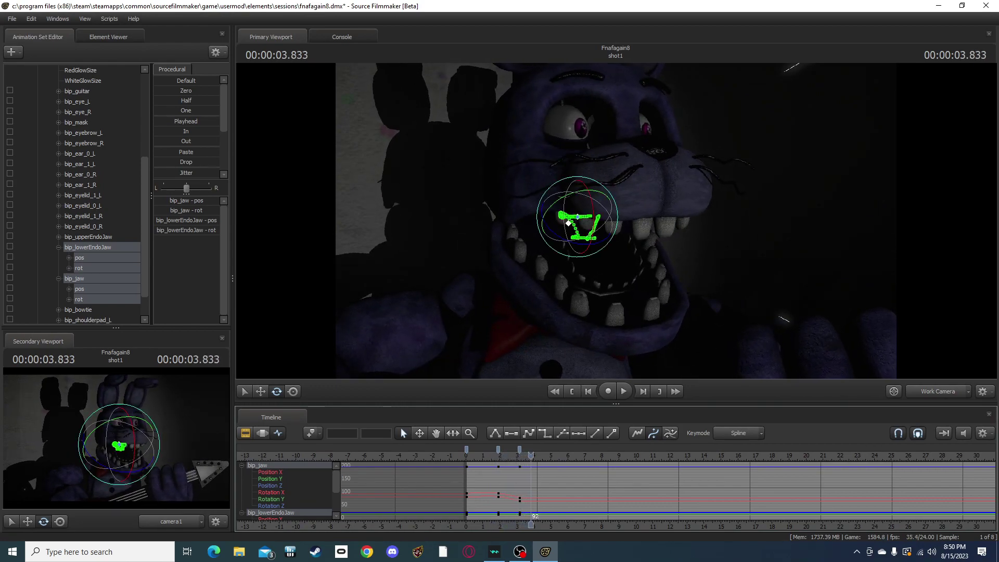
{"action": "key", "text": "space"}
{"action": "key", "text": "space"}
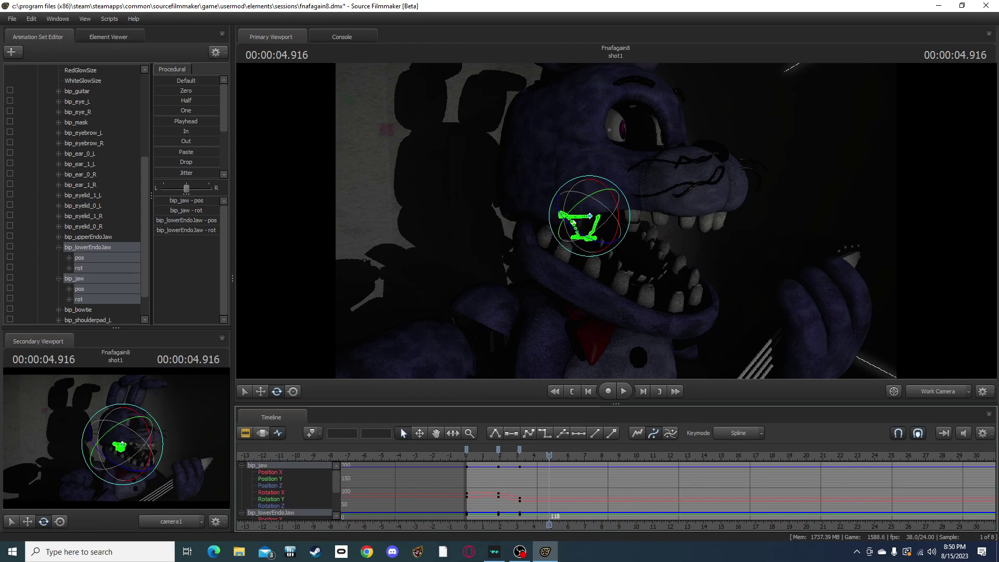
{"action": "key", "text": "space"}
{"action": "key", "text": "space"}
{"action": "left_click_drag", "start_coordinate": [595, 204], "coordinate": [591, 191]}
Step: Open the jaw at frame 180, and key both jaw bones again at frame 199 and at about 9.1 seconds
{"action": "key", "text": "space"}
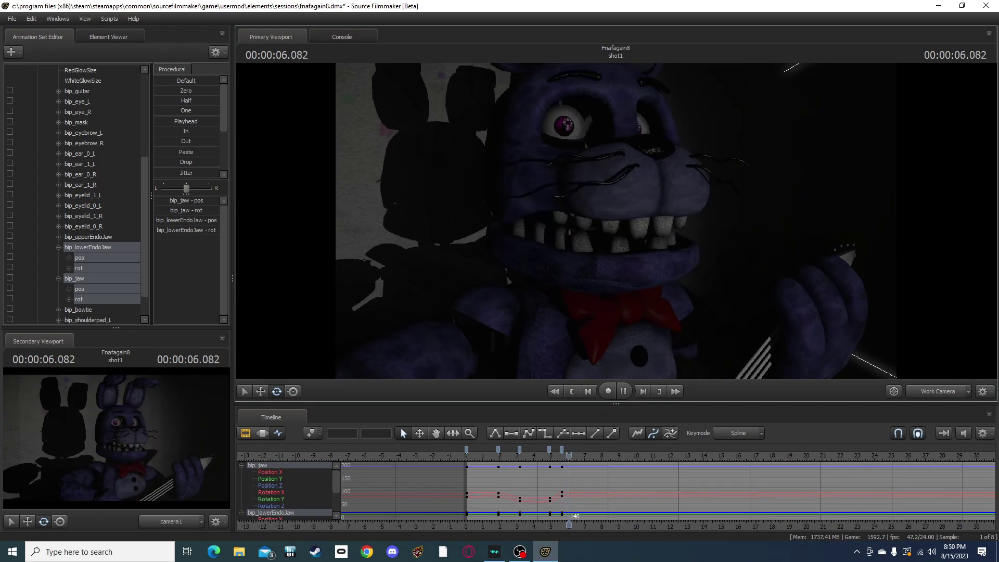
{"action": "key", "text": "space"}
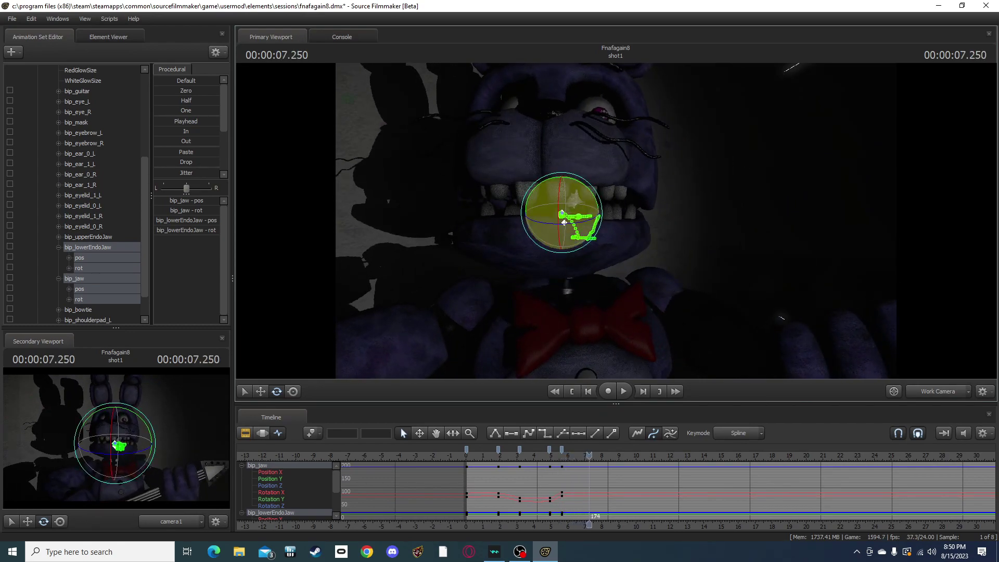
{"action": "key", "text": "space"}
{"action": "key", "text": "space"}
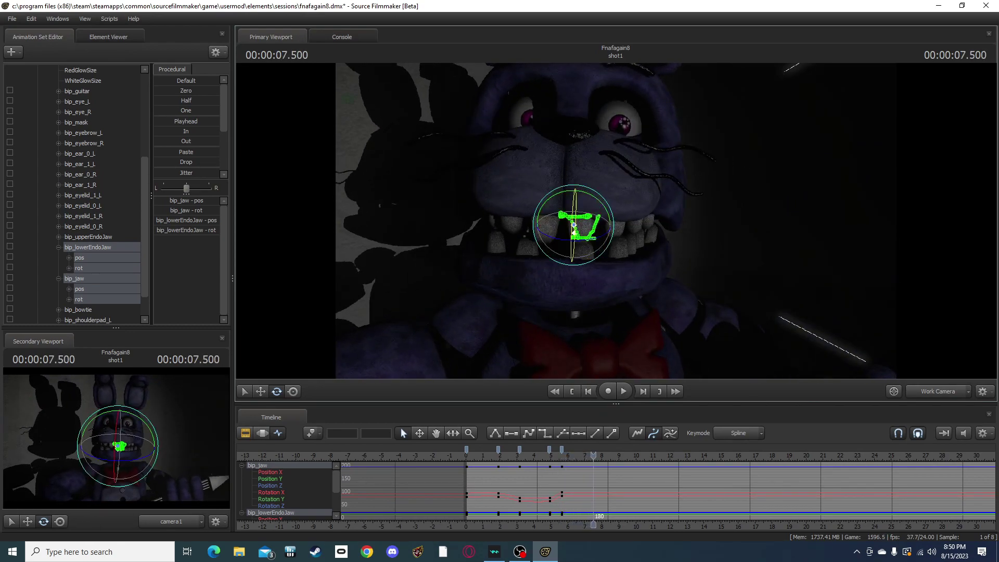
{"action": "key", "text": "space"}
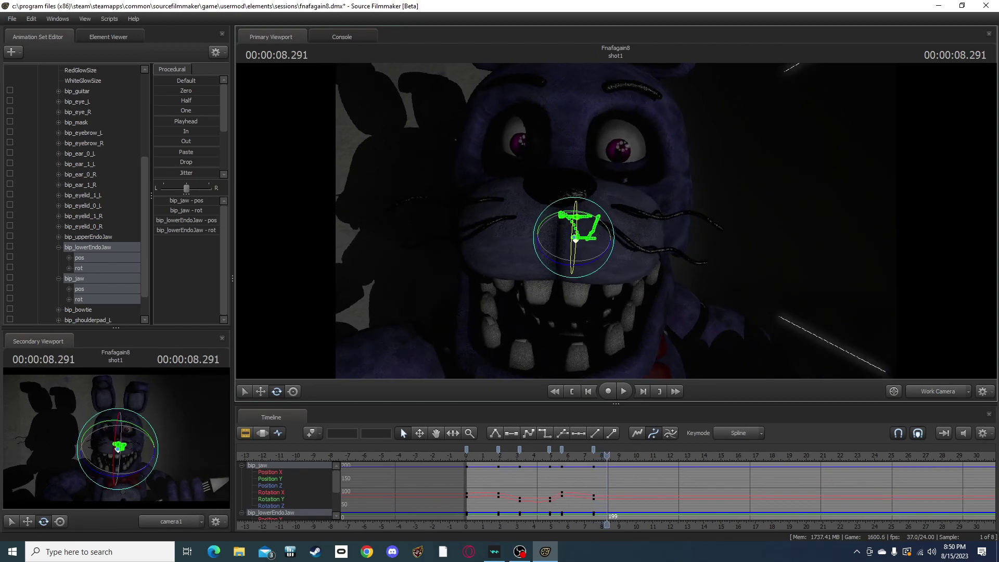
{"action": "key", "text": "space"}
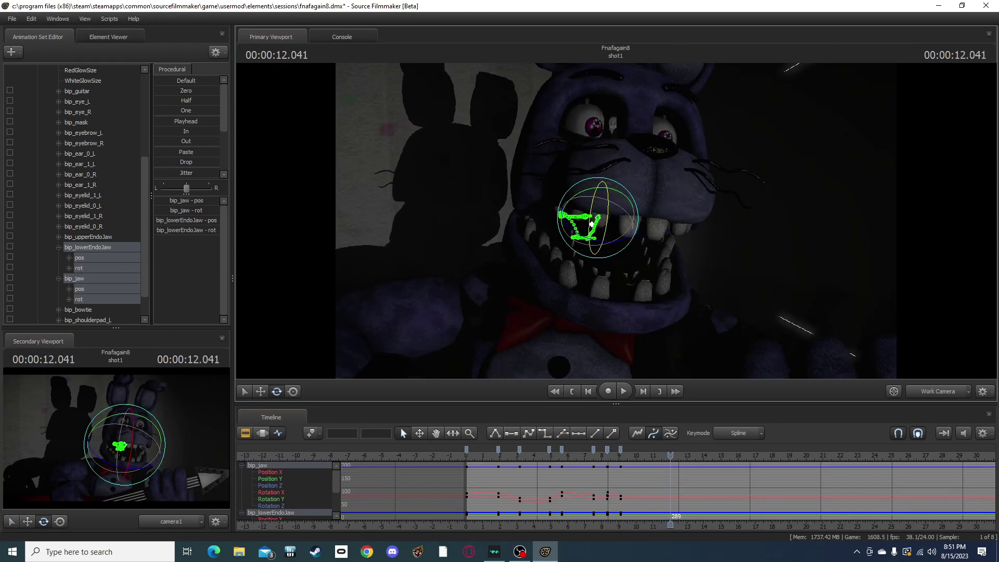
{"action": "left_click_drag", "start_coordinate": [591, 225], "coordinate": [607, 207]}
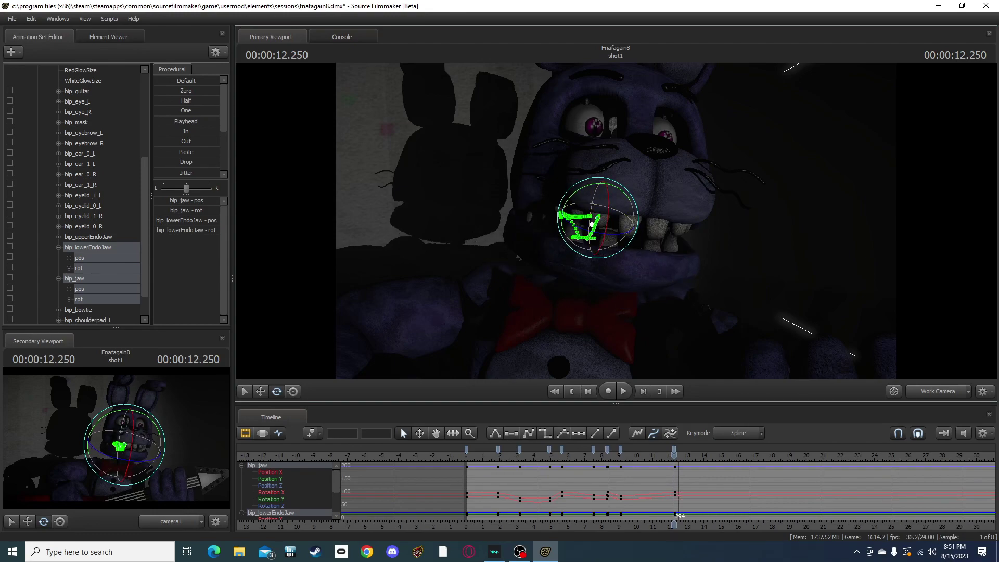
{"action": "key", "text": "space"}
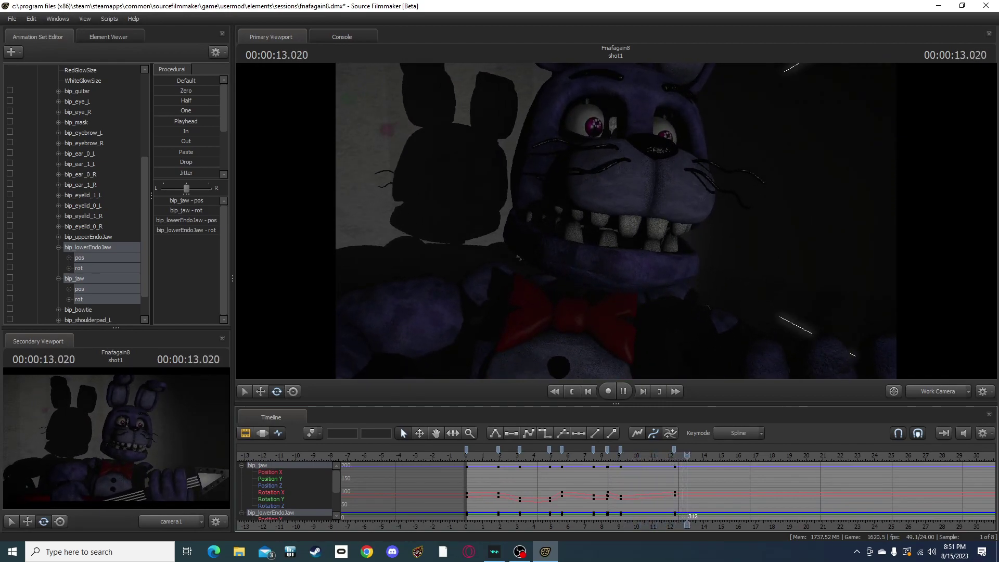
{"action": "key", "text": "space"}
{"action": "left_click_drag", "start_coordinate": [699, 455], "coordinate": [666, 455]}
{"action": "left_click", "coordinate": [673, 449]}
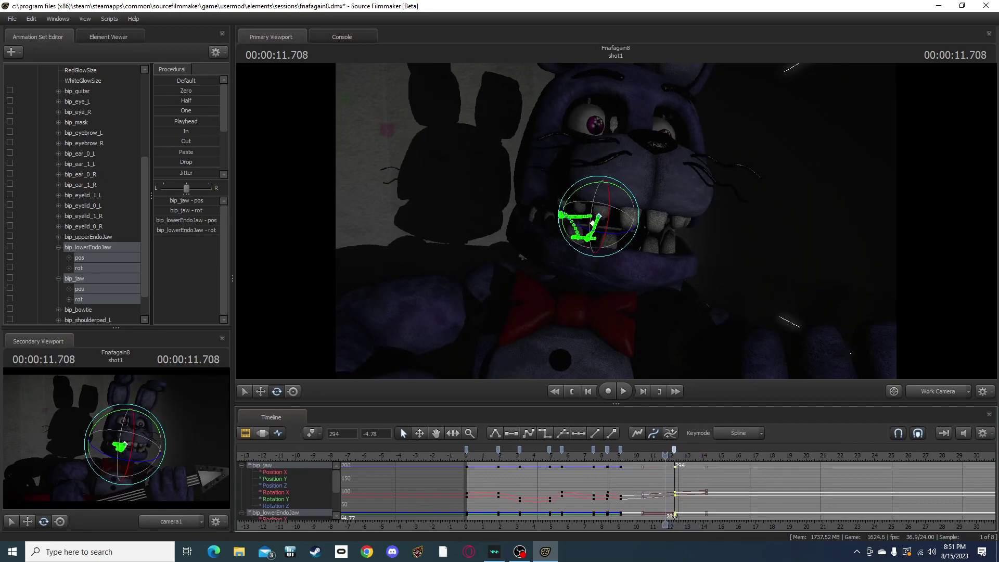
{"action": "right_click", "coordinate": [674, 450]}
{"action": "left_click", "coordinate": [697, 385]}
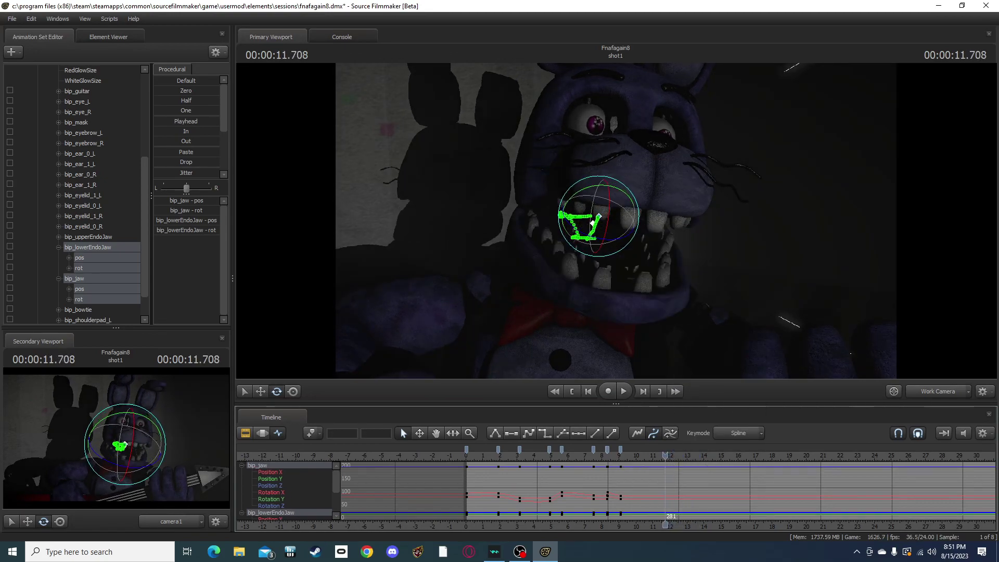
Step: Go to frame 285 and rotate bip_jaw and bip_lowerEndoJaw up to close the mouth there
{"action": "key", "text": "Right"}
{"action": "key", "text": "Right"}
{"action": "key", "text": "Right"}
{"action": "key", "text": "Right"}
{"action": "key", "text": "Right"}
{"action": "key", "text": "Right"}
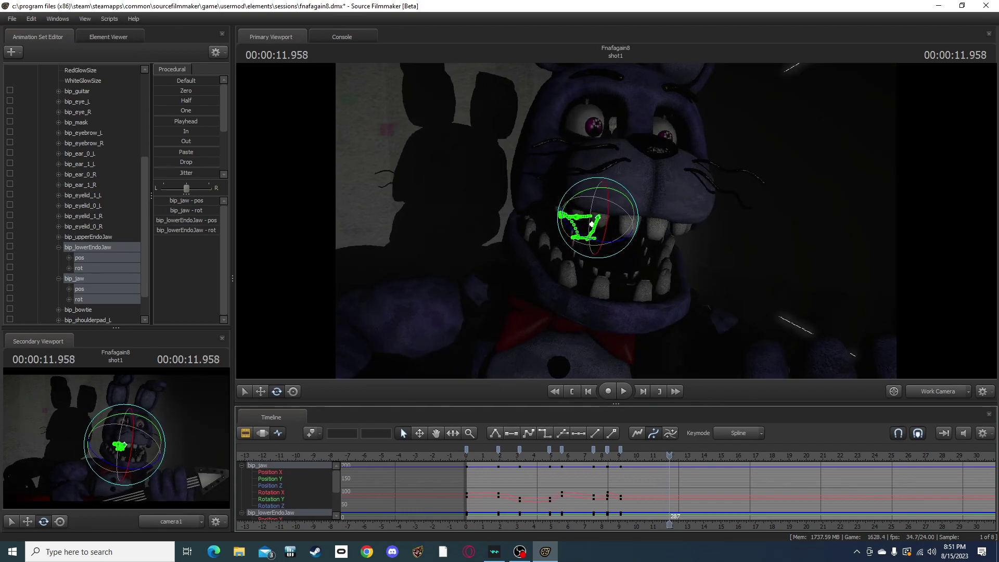
{"action": "key", "text": "Left"}
{"action": "key", "text": "Left"}
{"action": "key", "text": "Left"}
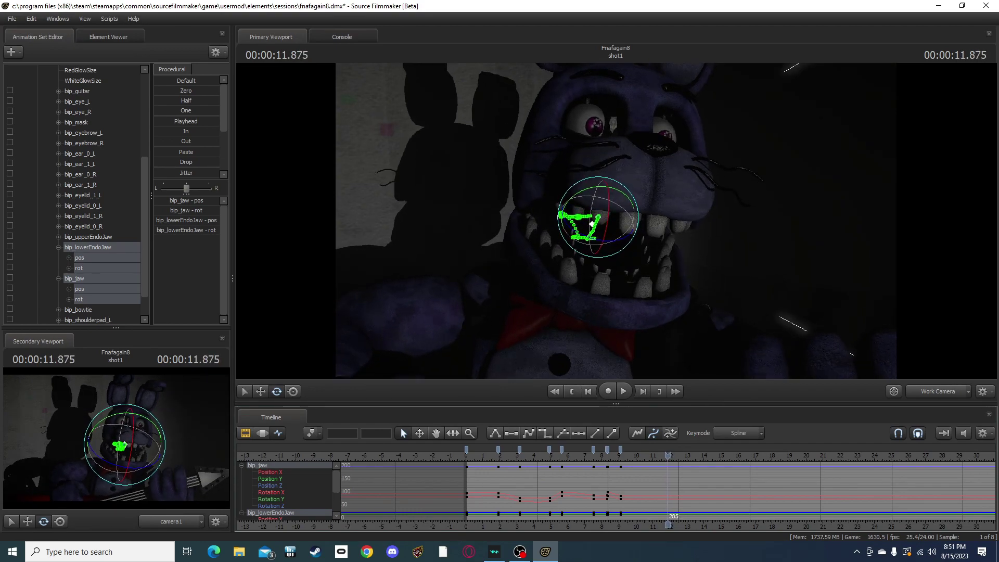
{"action": "left_click_drag", "start_coordinate": [591, 223], "coordinate": [593, 210]}
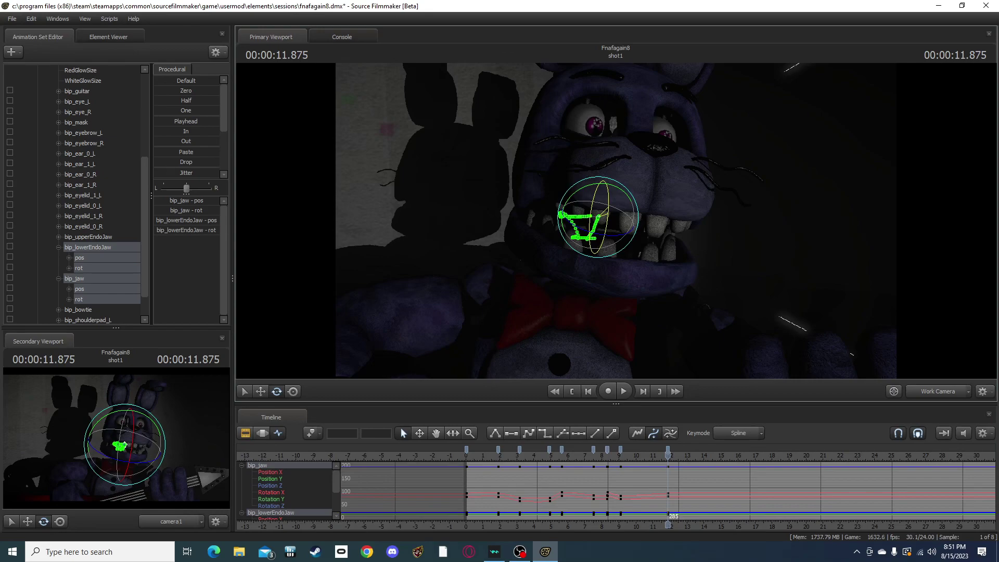
Step: Play the shot repeatedly from near its start through camera1 to review the jaw animation
{"action": "left_click_drag", "start_coordinate": [668, 455], "coordinate": [464, 455]}
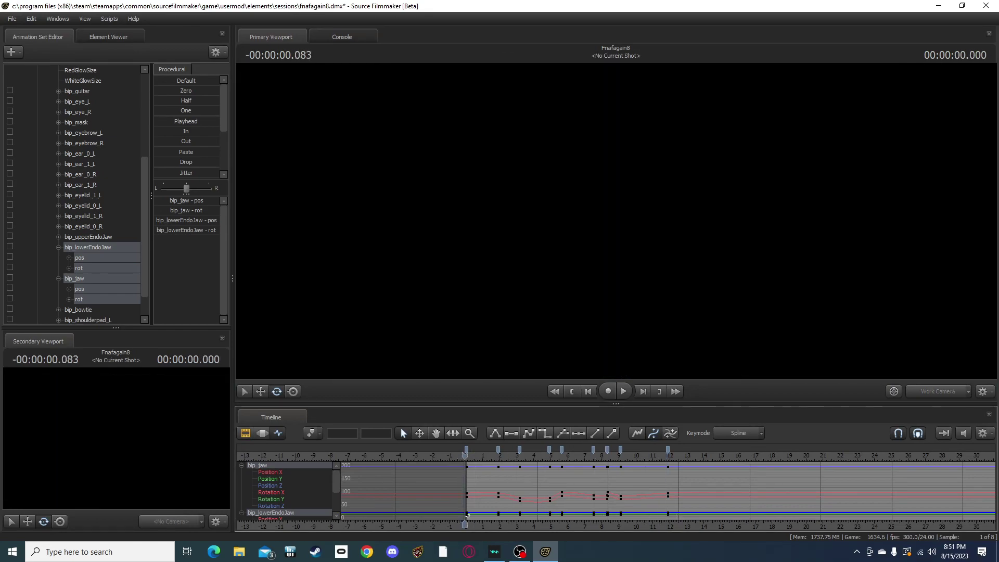
{"action": "key", "text": "Right"}
{"action": "key", "text": "Right"}
{"action": "key", "text": "Right"}
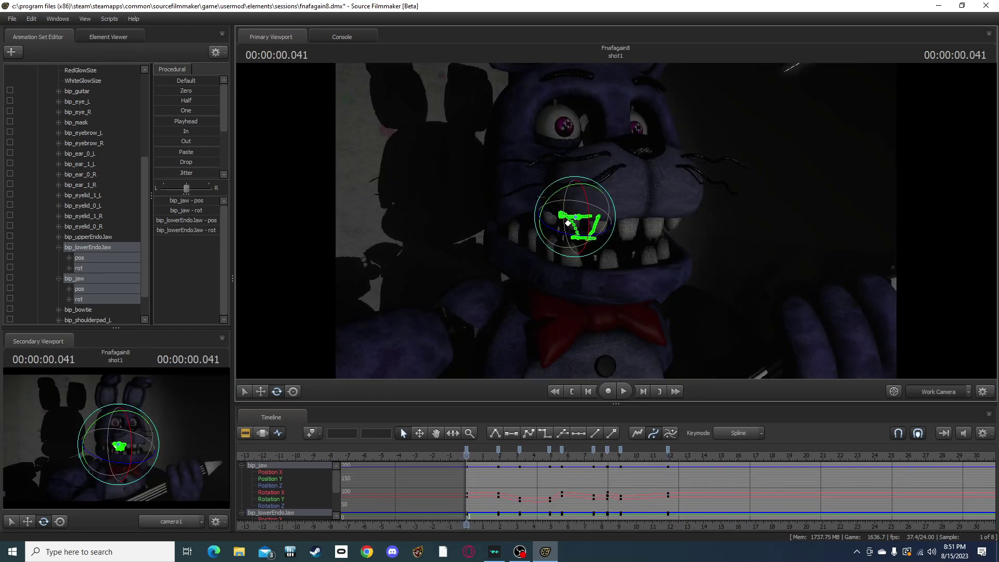
{"action": "key", "text": "space"}
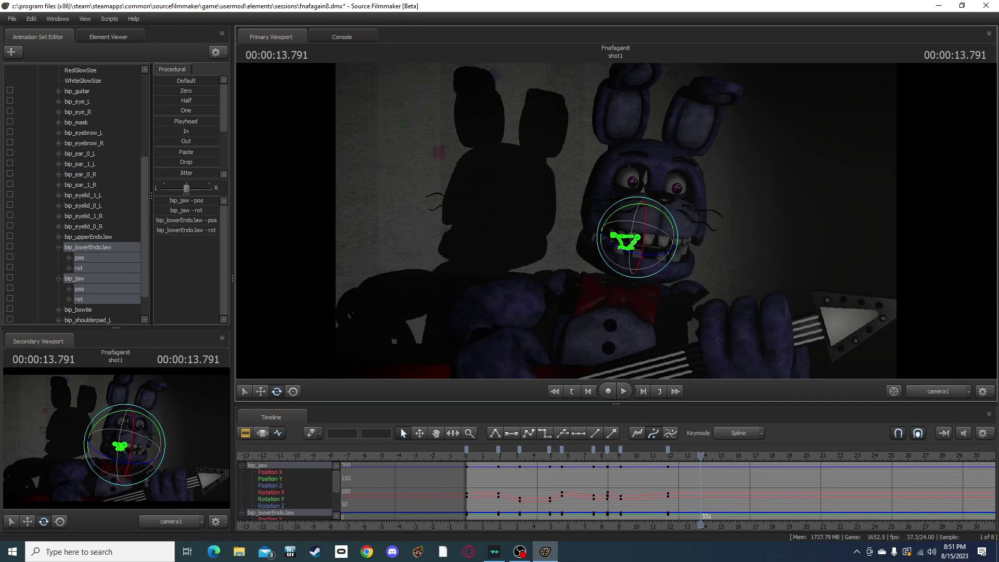
{"action": "left_click_drag", "start_coordinate": [700, 525], "coordinate": [517, 525]}
{"action": "key", "text": "space"}
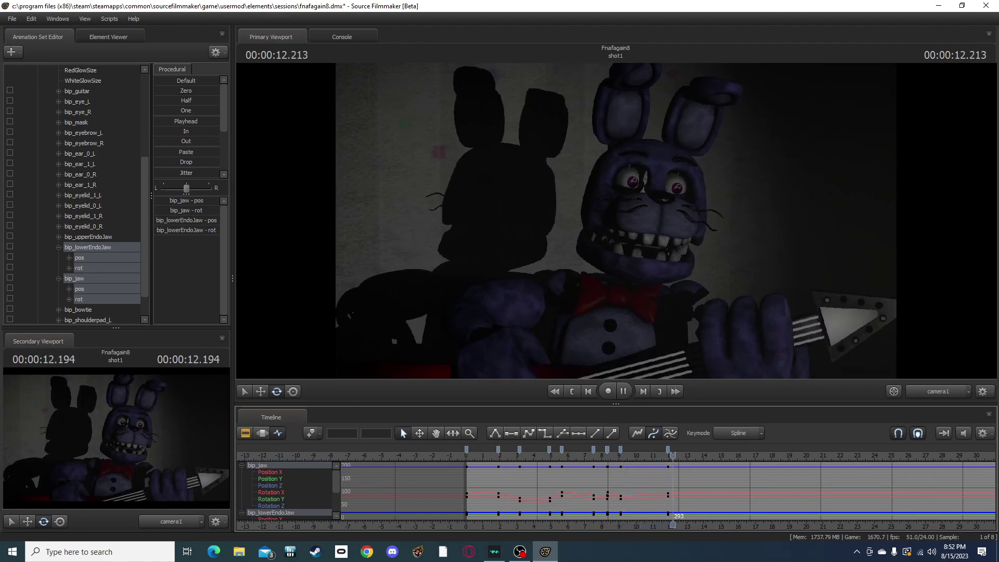
{"action": "key", "text": "space"}
{"action": "left_click_drag", "start_coordinate": [693, 455], "coordinate": [472, 455]}
{"action": "key", "text": "space"}
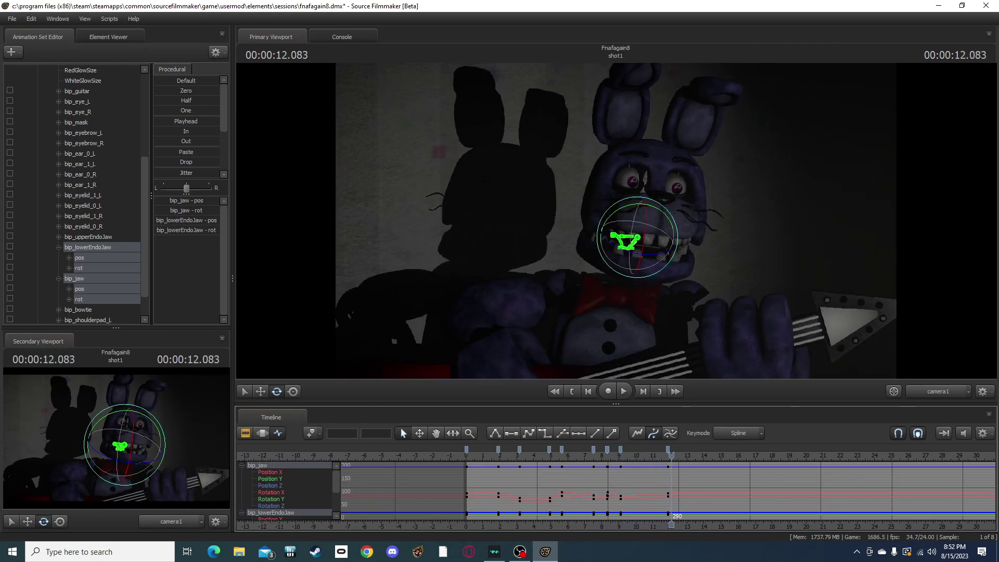
Step: Delete the extra jaw keyframe immediately after frame 199
{"action": "left_click_drag", "start_coordinate": [671, 455], "coordinate": [603, 455]}
{"action": "scroll", "coordinate": [603, 456], "scroll_direction": "up", "scroll_amount": 10}
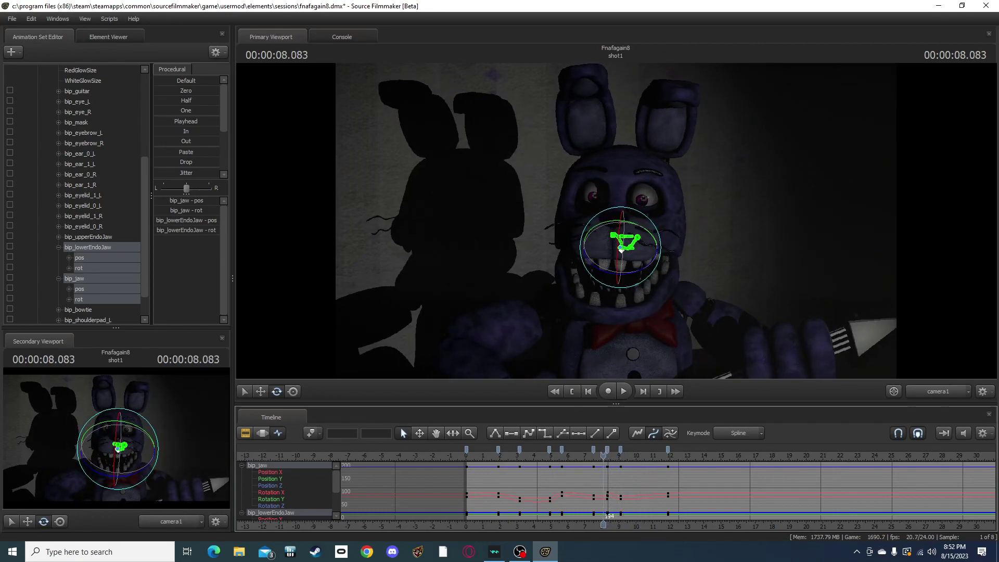
{"action": "left_click_drag", "start_coordinate": [603, 455], "coordinate": [638, 455]}
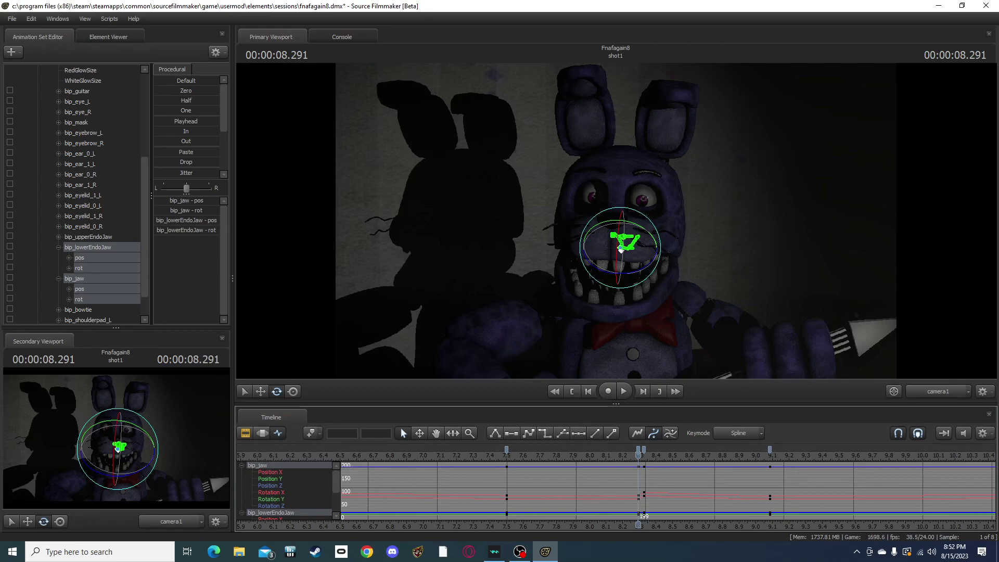
{"action": "right_click", "coordinate": [644, 447]}
{"action": "left_click", "coordinate": [676, 382]}
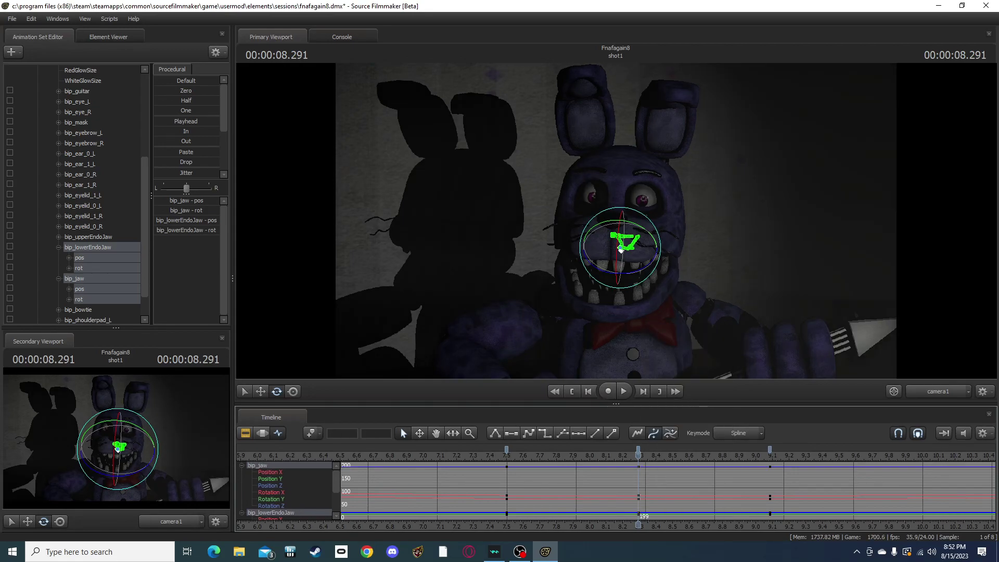
Step: Preview the jaw motion from frame 199 onward and step through the frames around that keyframe
{"action": "key", "text": "space"}
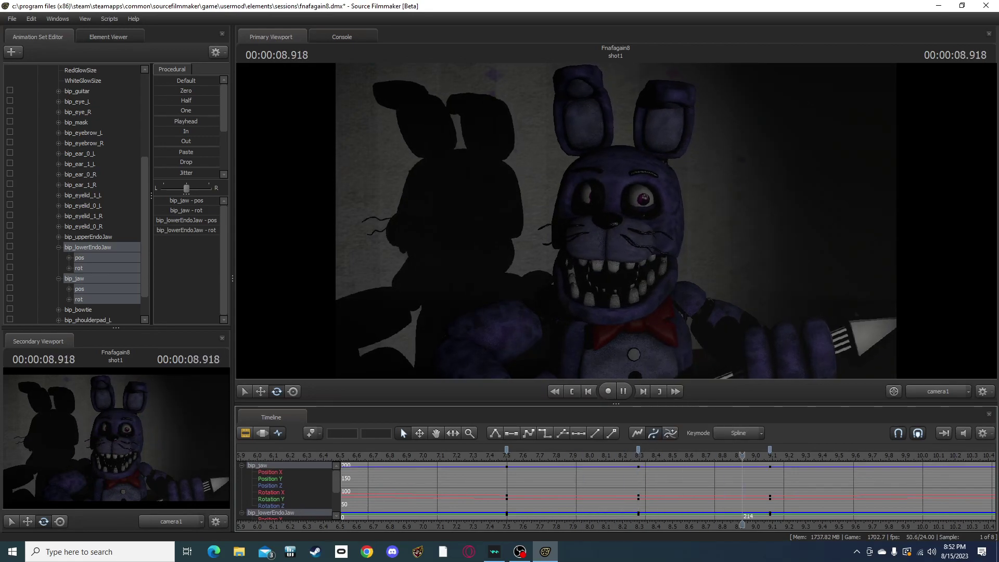
{"action": "scroll", "coordinate": [613, 489], "scroll_direction": "down", "scroll_amount": 5}
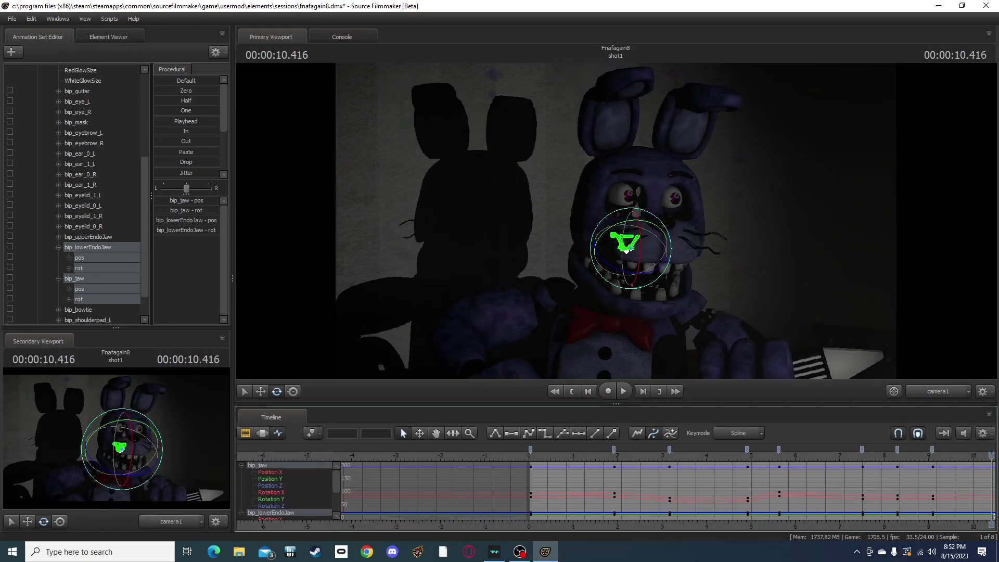
{"action": "middle_click_drag", "start_coordinate": [676, 489], "coordinate": [450, 489]}
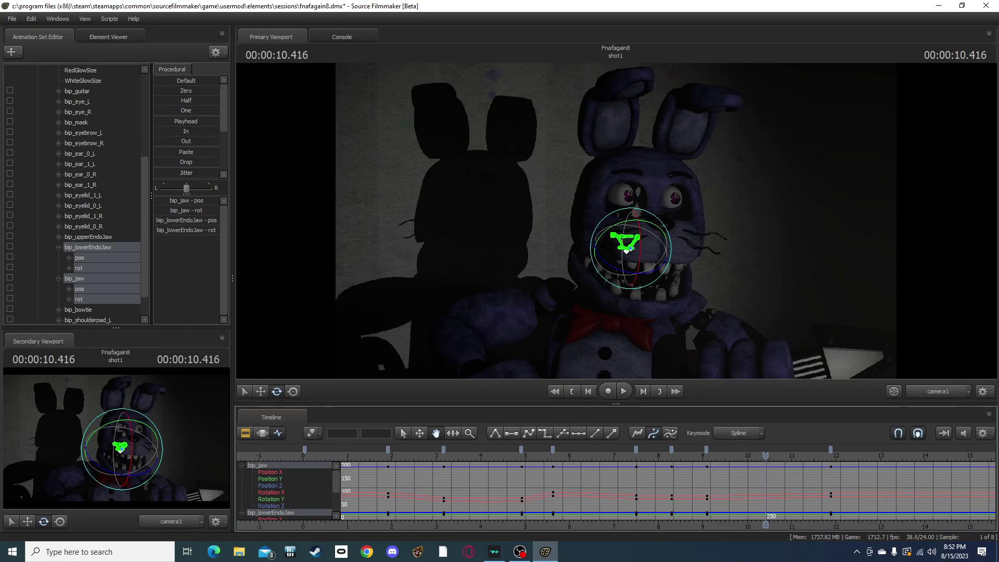
{"action": "key", "text": "Up"}
{"action": "key", "text": "Up"}
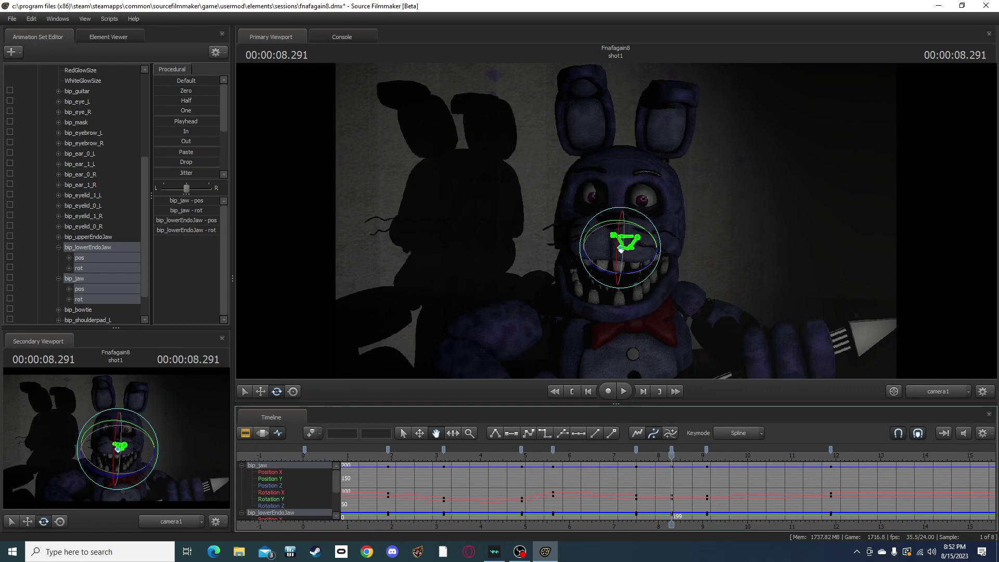
{"action": "key", "text": "Right"}
{"action": "key", "text": "Right"}
{"action": "key", "text": "Right"}
{"action": "key", "text": "Right"}
{"action": "key", "text": "Left"}
{"action": "key", "text": "Left"}
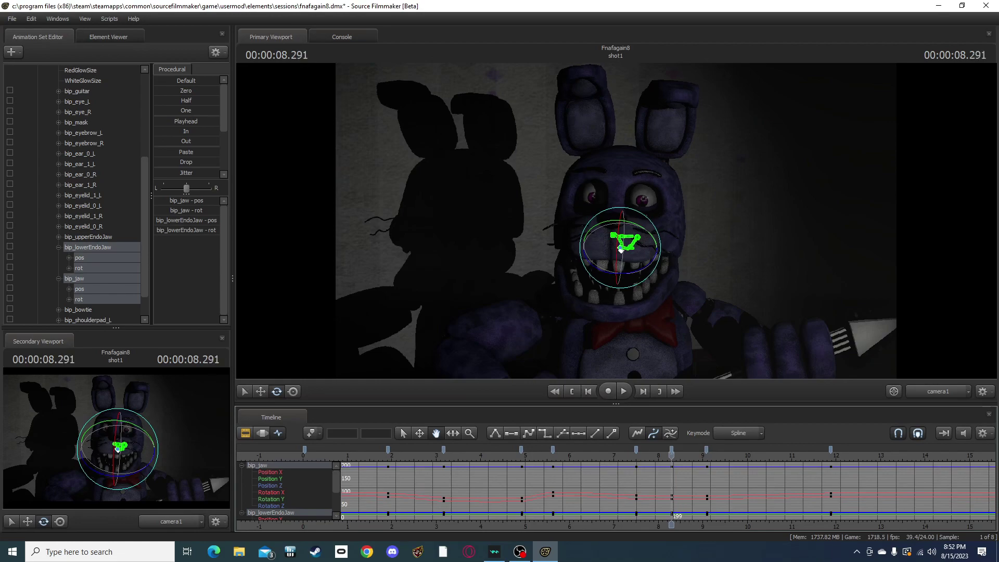
{"action": "key", "text": "space"}
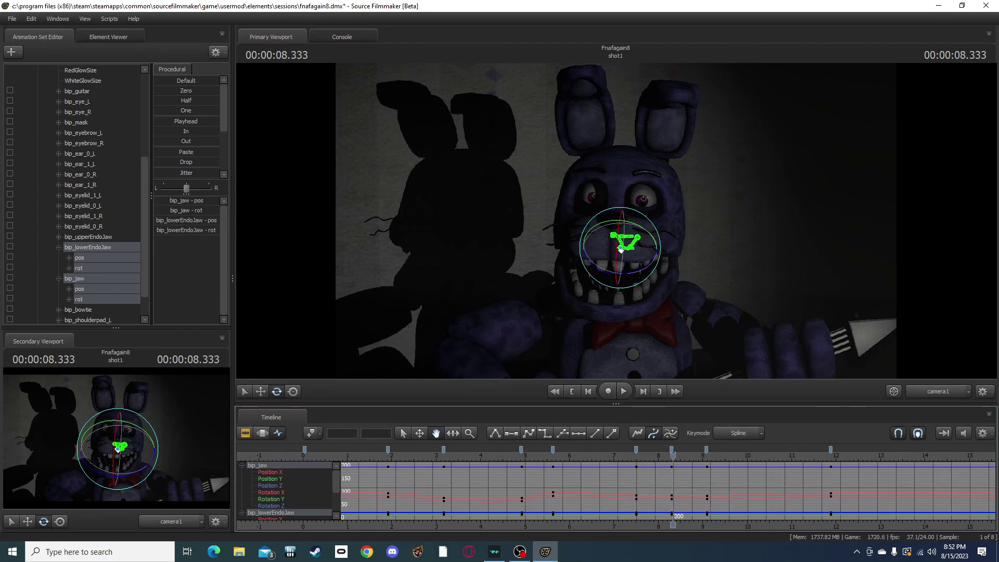
Step: Play the shot through camera1 from frame 200 to review the jaw animation
{"action": "key", "text": "space"}
{"action": "key", "text": "space"}
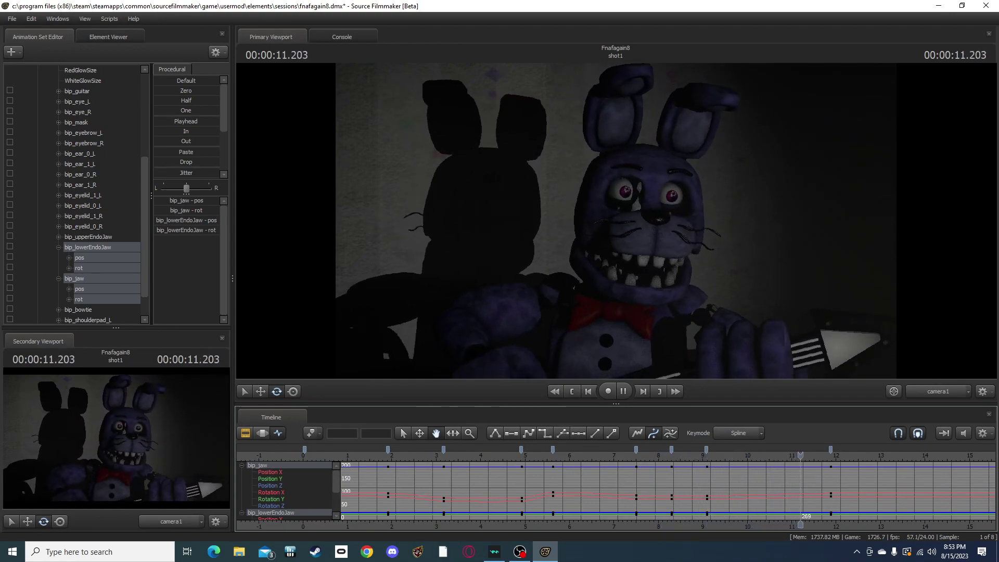
{"action": "key", "text": "space"}
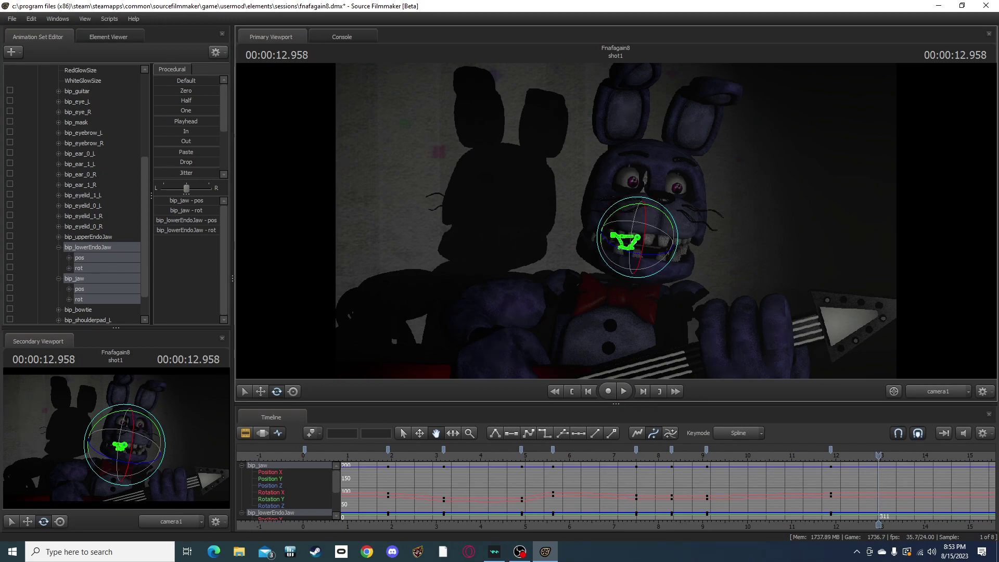
Step: Collapse the unwitheredbonnie1 animation set and clear the jaw control selection
{"action": "scroll", "coordinate": [73, 192], "scroll_direction": "up", "scroll_amount": 5}
{"action": "left_click", "coordinate": [38, 70]}
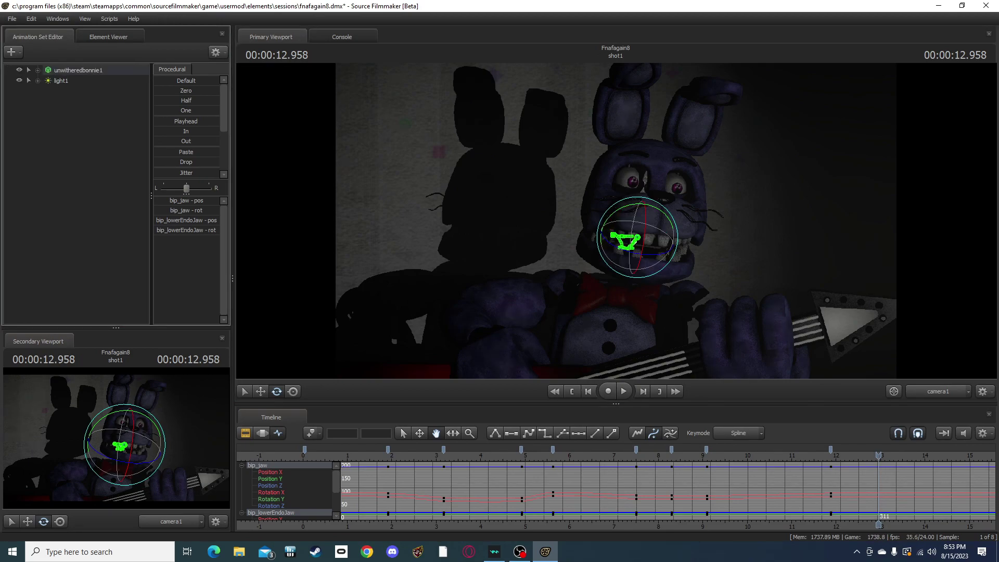
{"action": "key", "text": "Escape"}
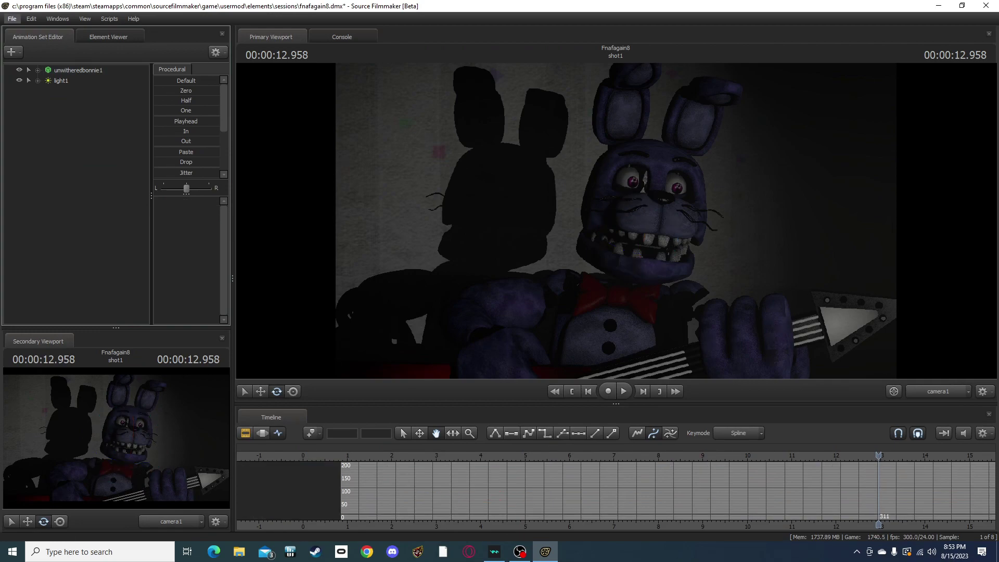
{"action": "left_click", "coordinate": [12, 18]}
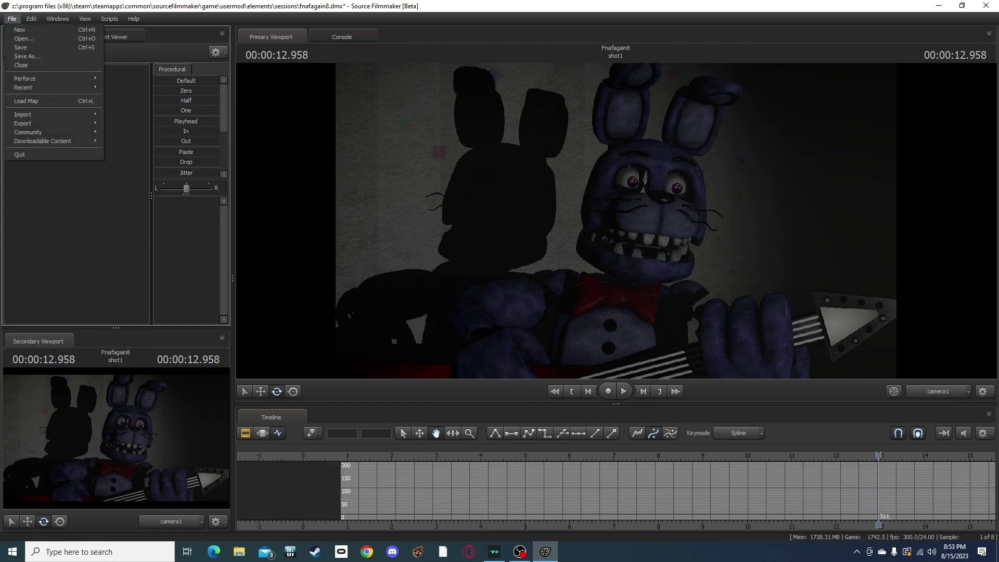
{"action": "mouse_move", "coordinate": [31, 123]}
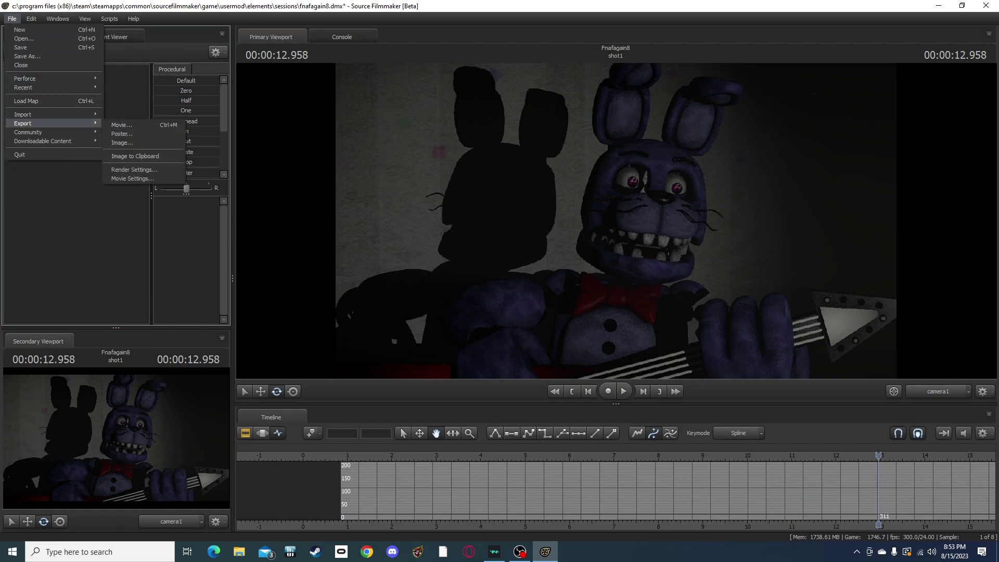
{"action": "left_click", "coordinate": [122, 125]}
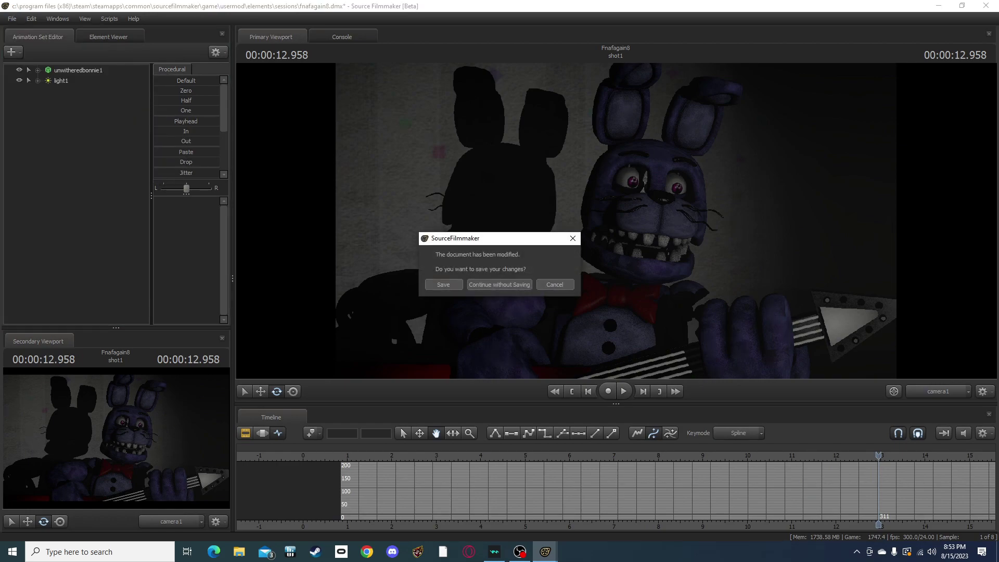
{"action": "key", "text": "Return"}
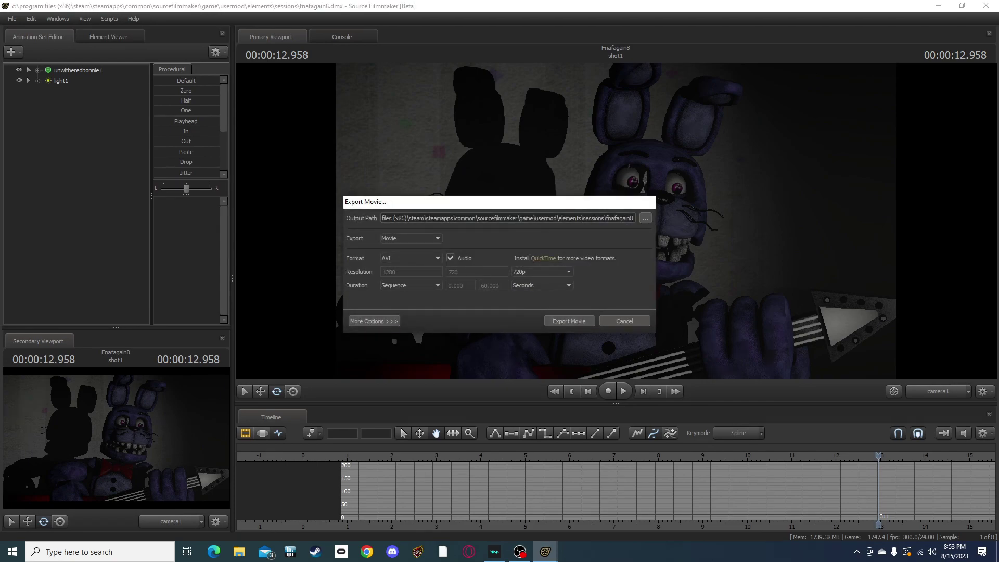
{"action": "left_click_drag", "start_coordinate": [619, 218], "coordinate": [372, 219]}
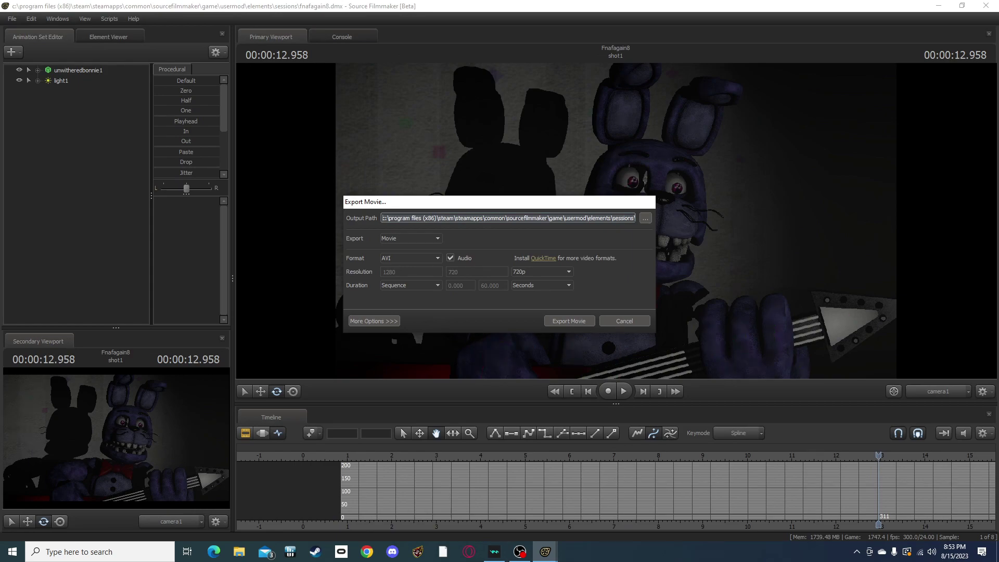
{"action": "key", "text": "Return"}
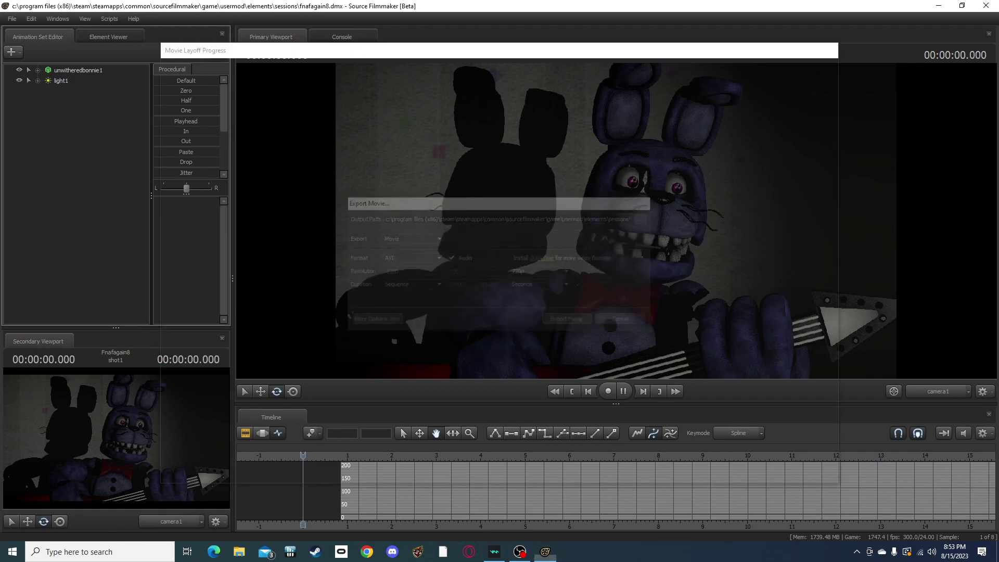
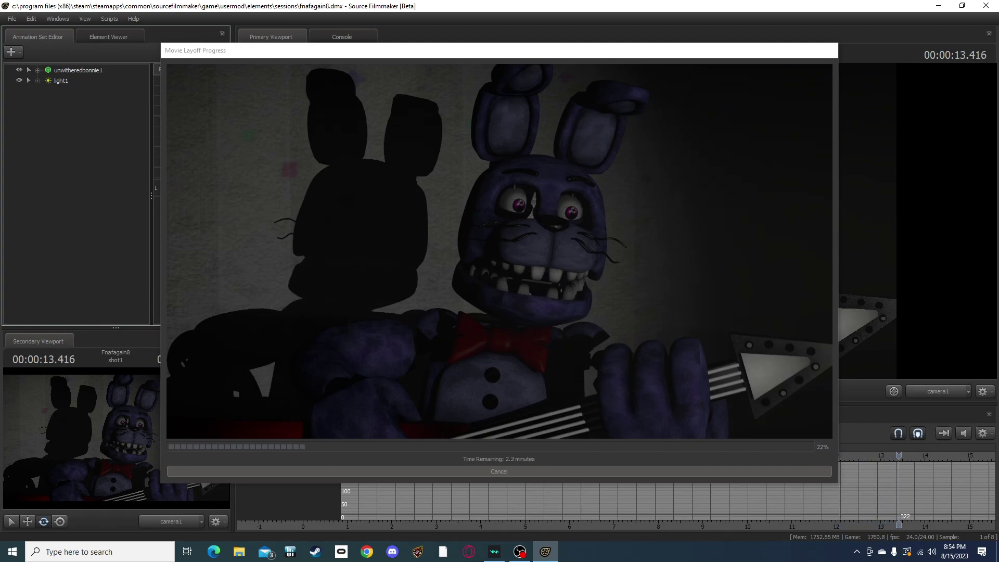
{"action": "key", "text": "Escape"}
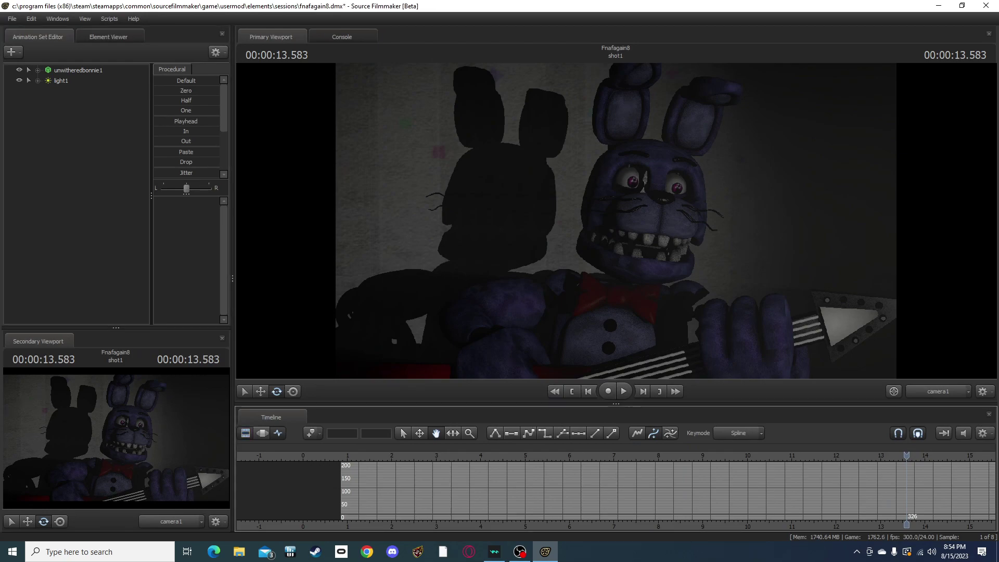
Step: In the Clip Editor, shorten the sequence and trim the end of shot1 to 12.125 seconds
{"action": "key", "text": "F2"}
{"action": "scroll", "coordinate": [615, 491], "scroll_direction": "down", "scroll_amount": 3}
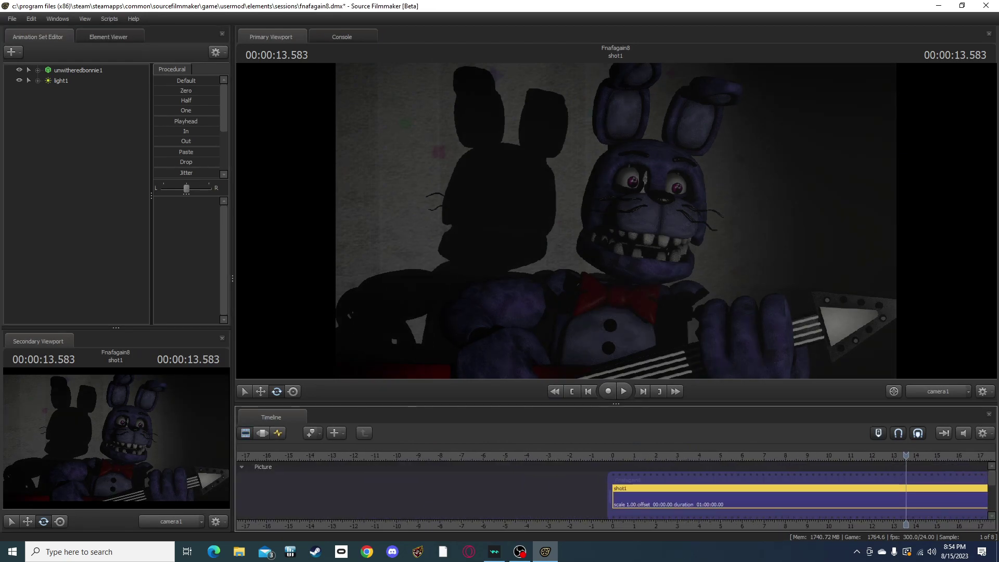
{"action": "left_click_drag", "start_coordinate": [905, 455], "coordinate": [986, 455]}
{"action": "middle_click_drag", "start_coordinate": [611, 494], "coordinate": [594, 495]}
{"action": "mouse_move", "coordinate": [593, 494]}
{"action": "left_mouse_down"}
{"action": "mouse_move", "coordinate": [543, 494]}
{"action": "mouse_move", "coordinate": [594, 494]}
{"action": "left_mouse_up"}
{"action": "middle_click_drag", "start_coordinate": [593, 494], "coordinate": [178, 495]}
{"action": "scroll", "coordinate": [523, 494], "scroll_direction": "down", "scroll_amount": 3}
{"action": "scroll", "coordinate": [272, 494], "scroll_direction": "down", "scroll_amount": 2}
{"action": "left_click_drag", "start_coordinate": [906, 455], "coordinate": [559, 456]}
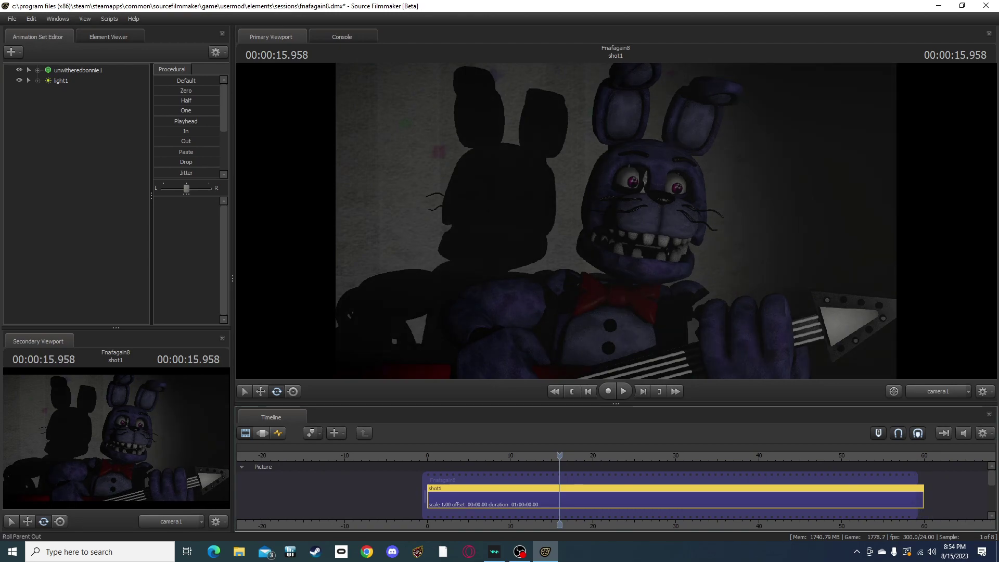
{"action": "left_click_drag", "start_coordinate": [509, 496], "coordinate": [542, 495]}
{"action": "left_click_drag", "start_coordinate": [559, 455], "coordinate": [527, 455]}
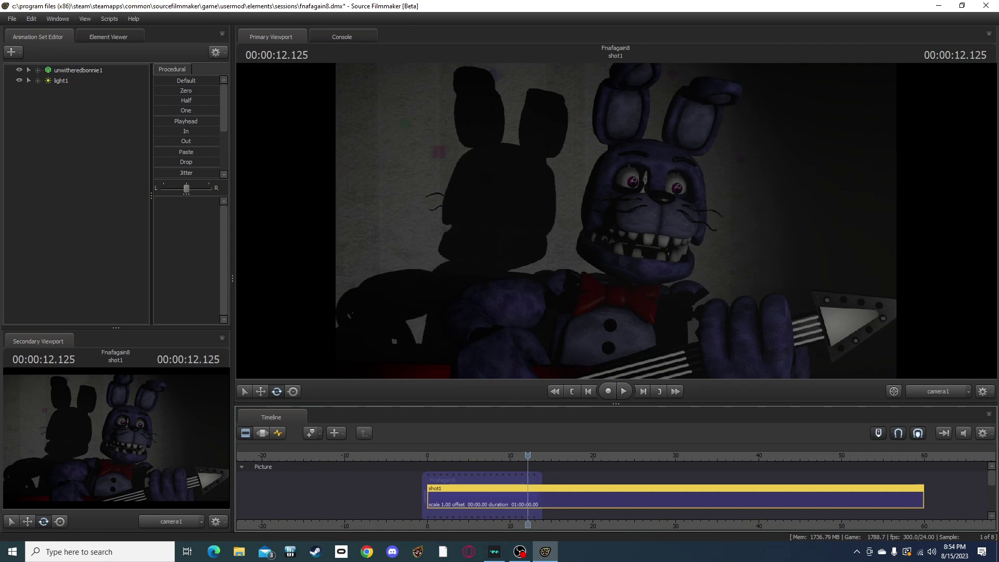
{"action": "left_click_drag", "start_coordinate": [922, 496], "coordinate": [528, 497]}
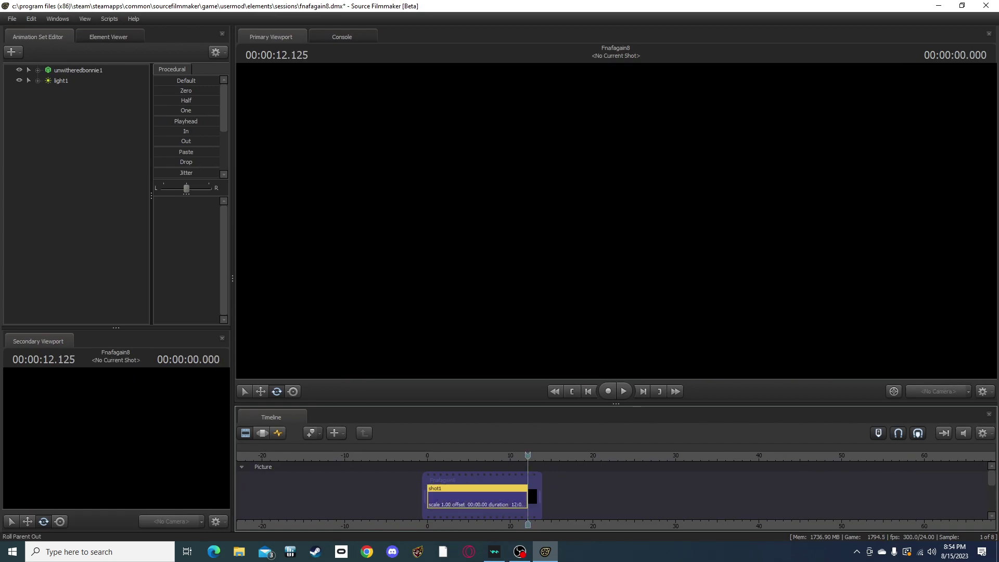
Step: Return to the start of the trimmed shot1 and play its opening
{"action": "left_click_drag", "start_coordinate": [527, 455], "coordinate": [427, 455]}
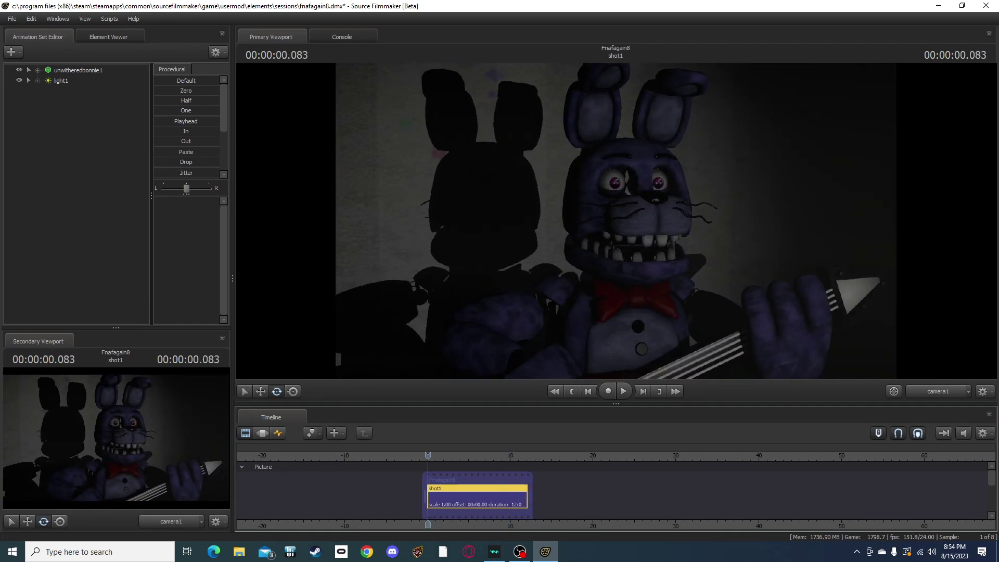
{"action": "key", "text": "space"}
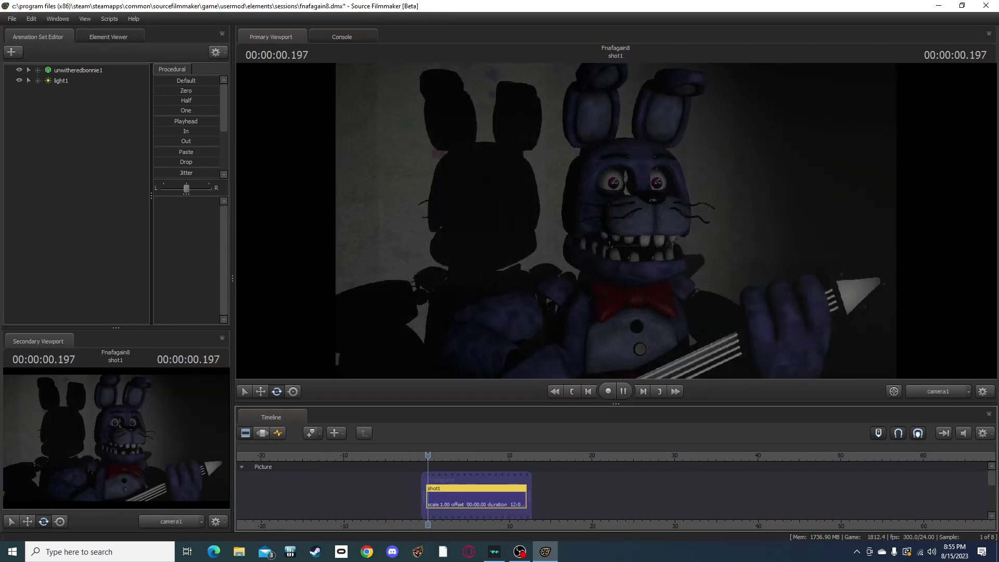
{"action": "key", "text": "space"}
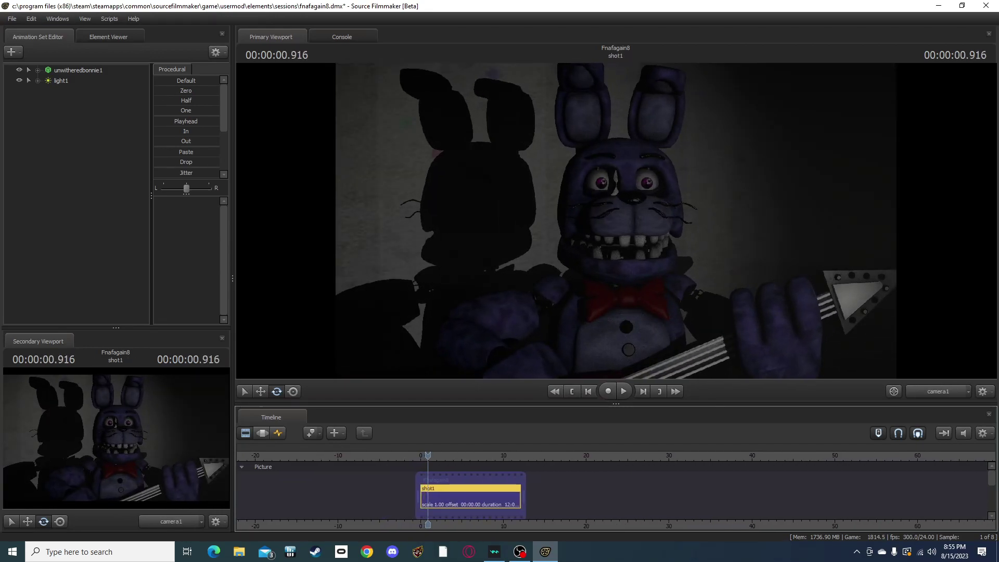
Step: Save the session changes and try to export the trimmed sequence as an AVI movie
{"action": "left_click", "coordinate": [12, 19]}
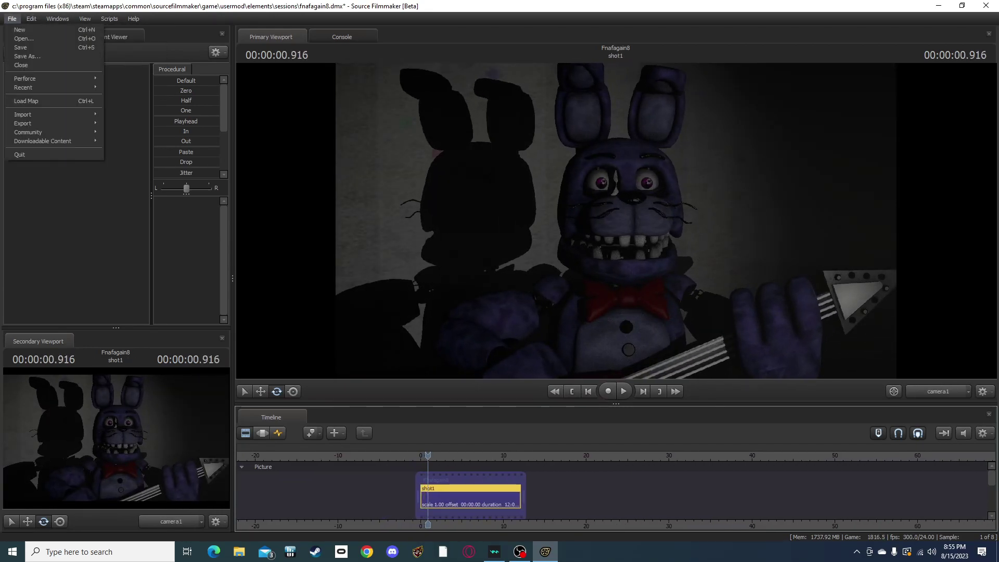
{"action": "mouse_move", "coordinate": [47, 123]}
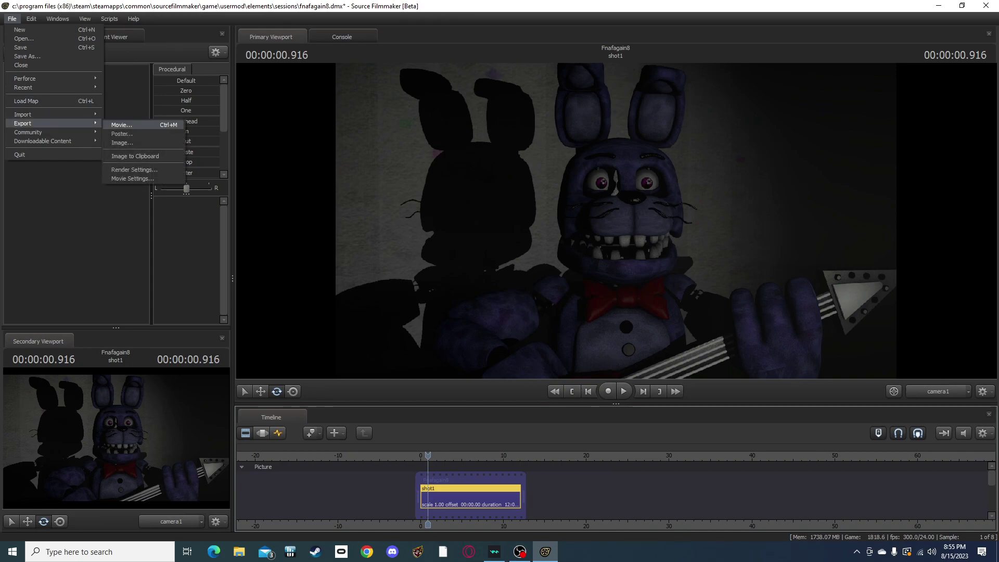
{"action": "left_click", "coordinate": [121, 125]}
{"action": "left_click", "coordinate": [443, 284]}
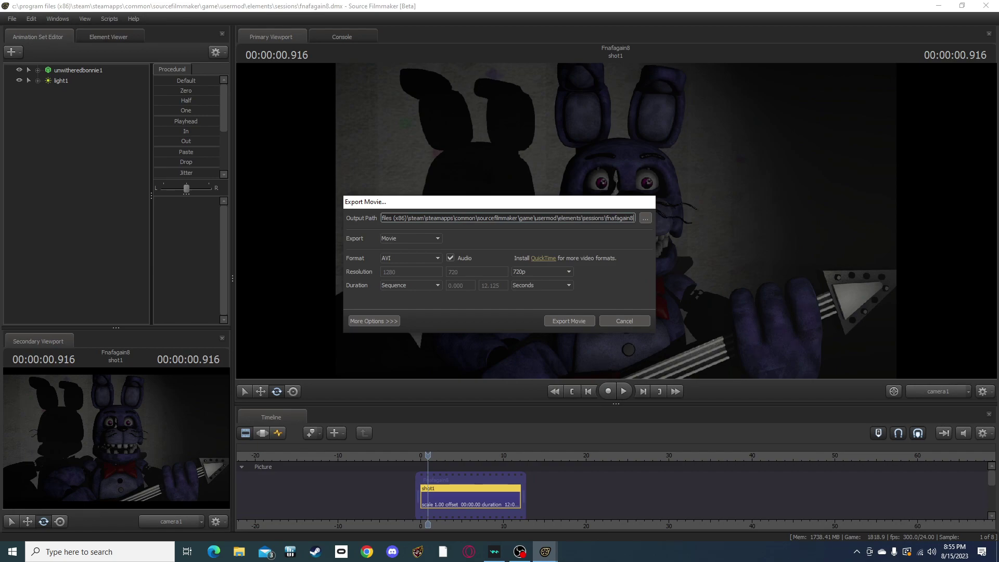
{"action": "key", "text": "Return"}
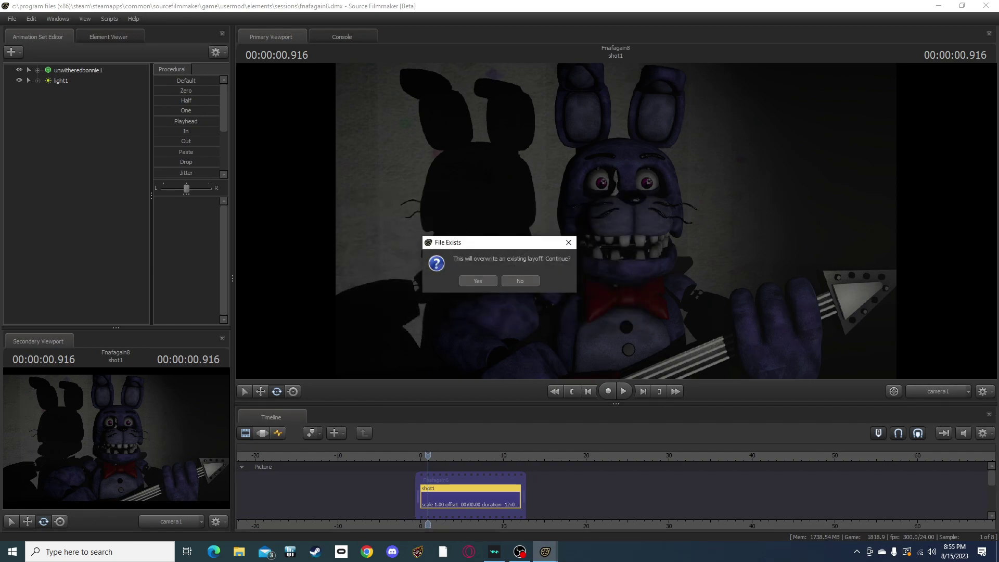
{"action": "key", "text": "Return"}
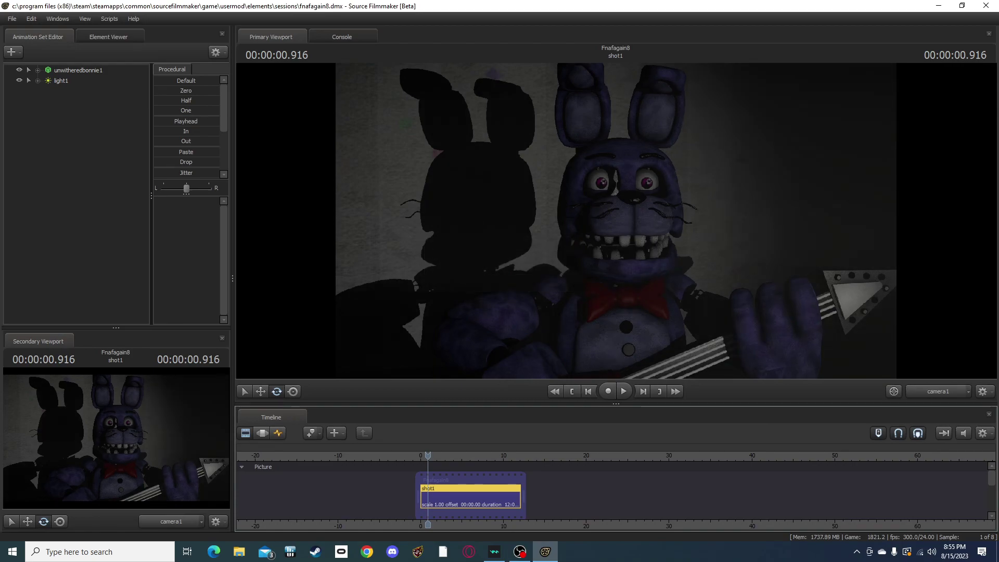
Step: Copy the movie's output path and export the sequence as a 720p AVI with audio, overwriting the existing fnafagain8 layoff
{"action": "left_click", "coordinate": [12, 19]}
{"action": "mouse_move", "coordinate": [32, 123]}
{"action": "left_click", "coordinate": [121, 125]}
{"action": "left_click_drag", "start_coordinate": [633, 218], "coordinate": [364, 218]}
{"action": "key", "text": "ctrl+c"}
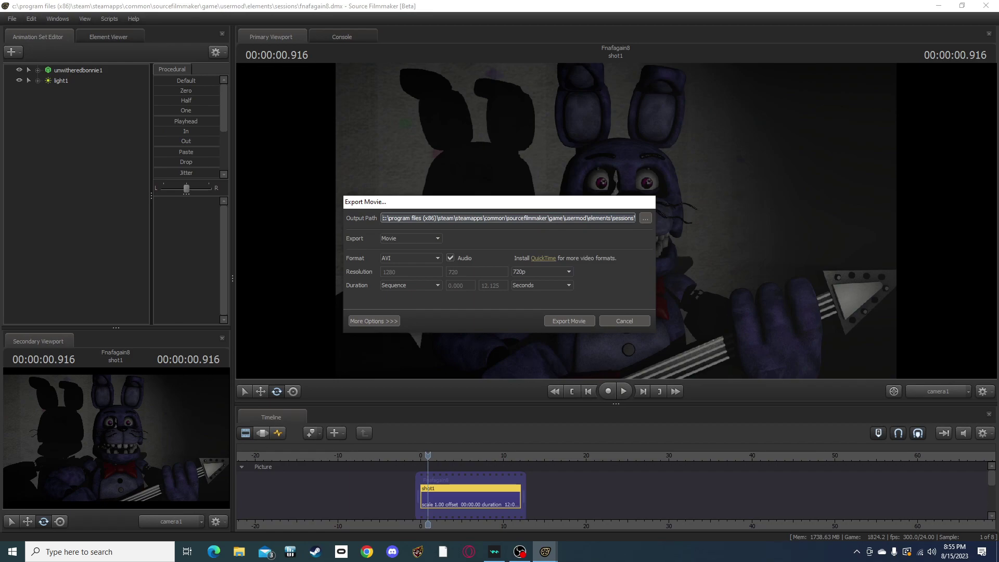
{"action": "key", "text": "Return"}
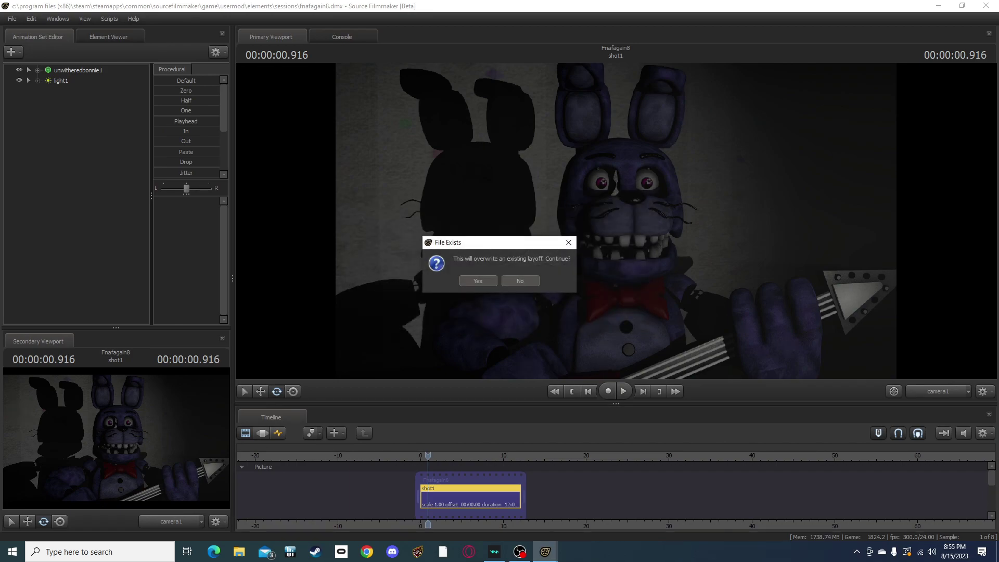
{"action": "key", "text": "Return"}
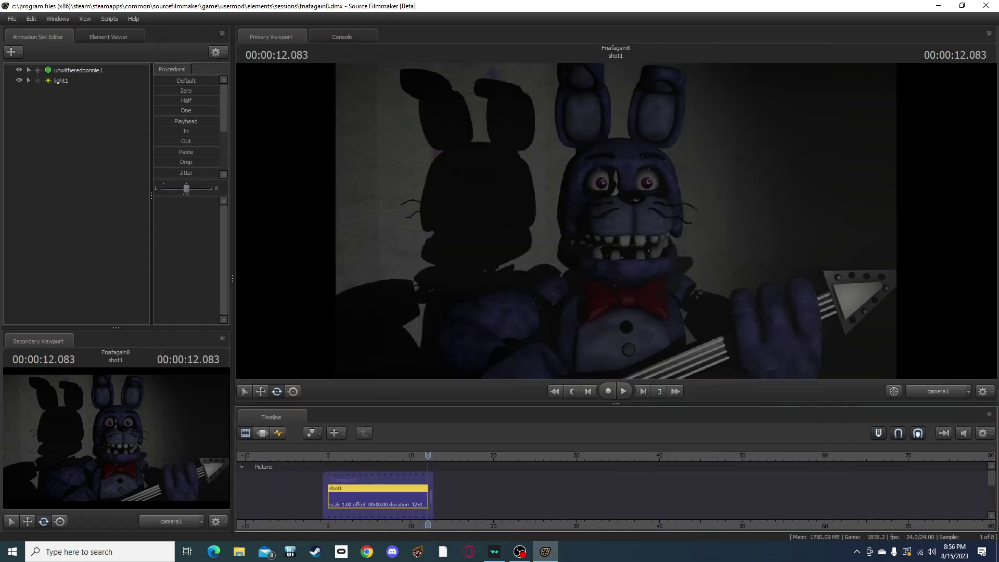
Step: Switch to CapCut and import the exported fnafagain8.avi into project 0815 using the copied path
{"action": "key", "text": "alt+Tab"}
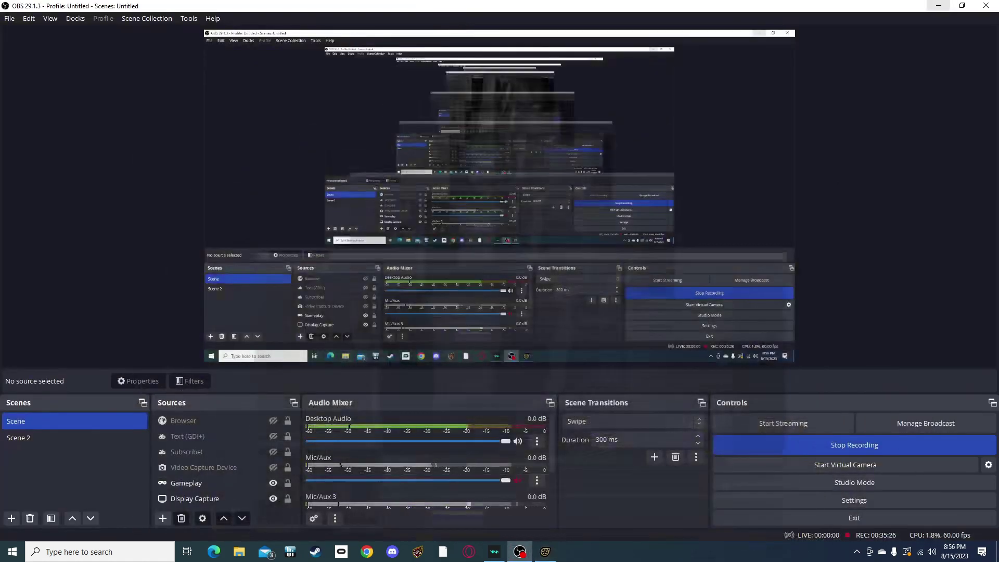
{"action": "key", "text": "super+d"}
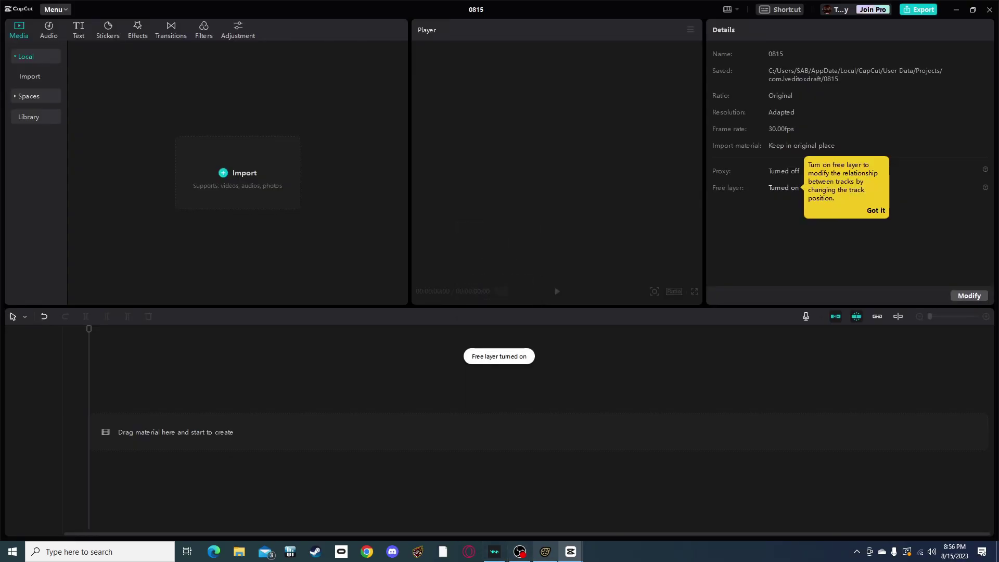
{"action": "mouse_move", "coordinate": [571, 551]}
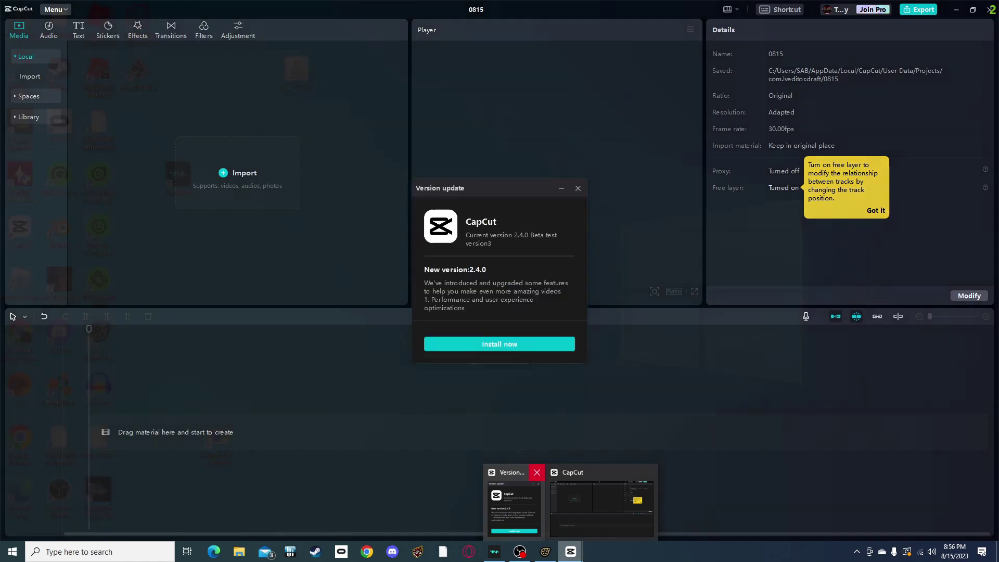
{"action": "left_click", "coordinate": [237, 172]}
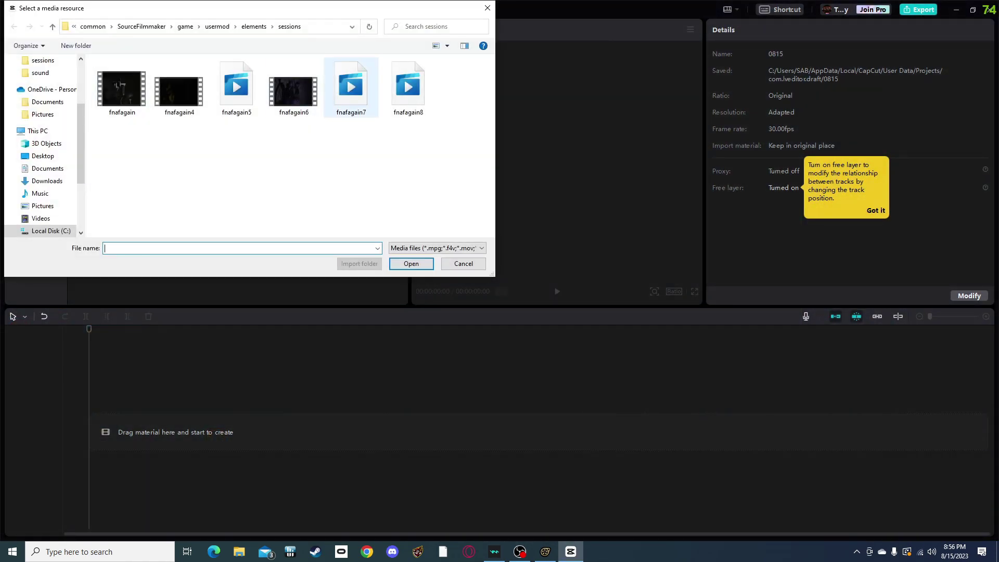
{"action": "key", "text": "ctrl+v"}
{"action": "key", "text": "Return"}
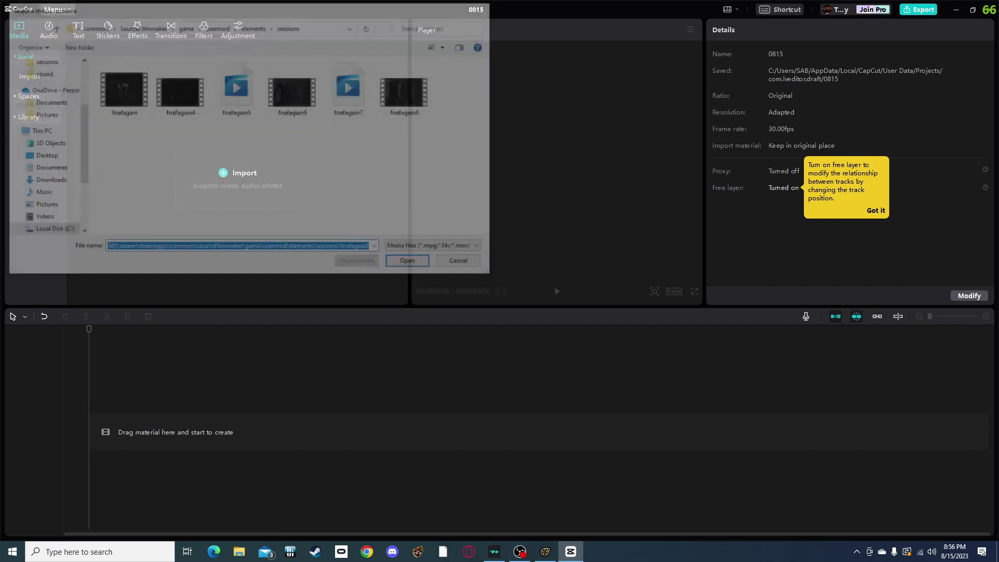
Step: Add fnafagain8.avi to the start of the timeline and play the clip through
{"action": "left_click", "coordinate": [129, 135]}
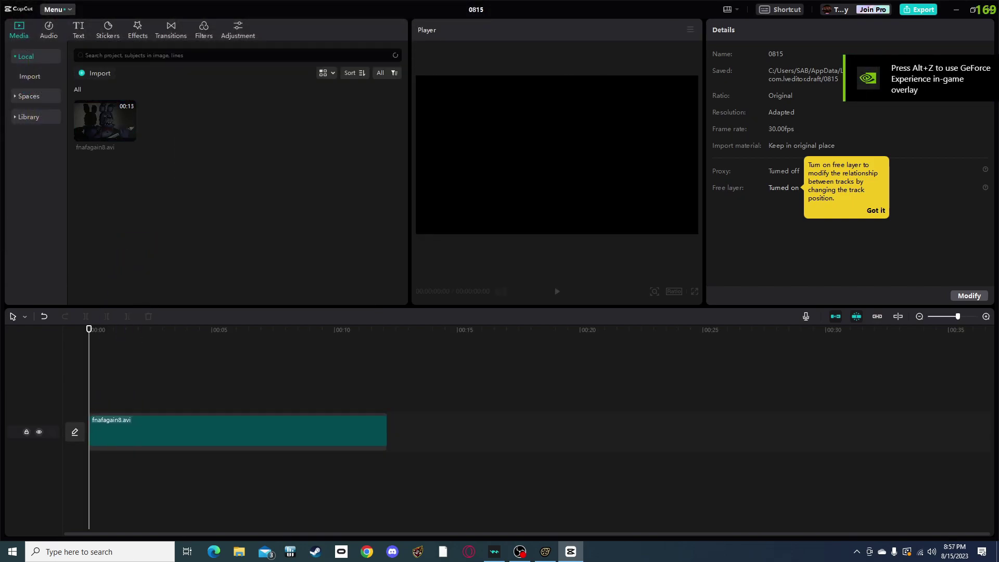
{"action": "key", "text": "space"}
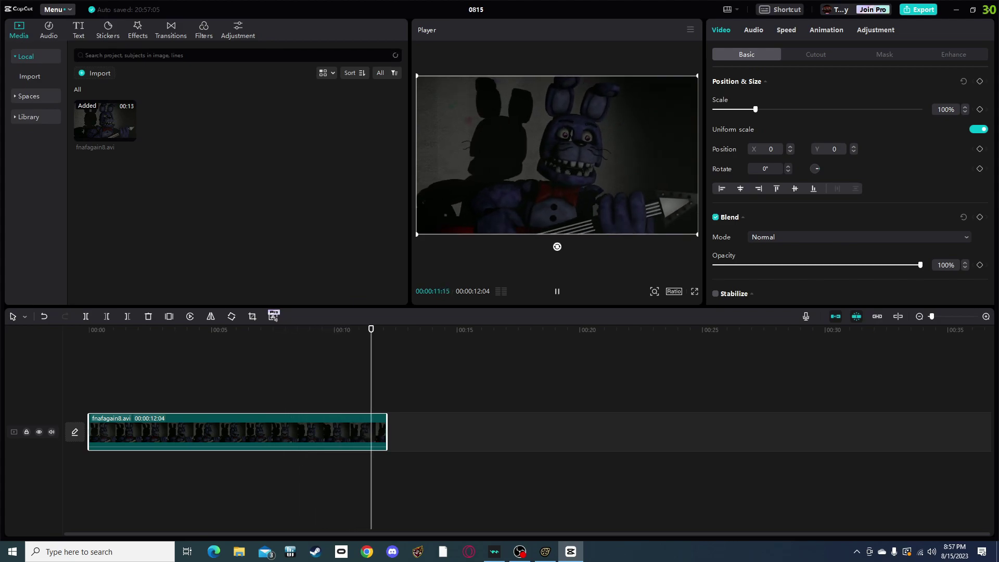
{"action": "key", "text": "space"}
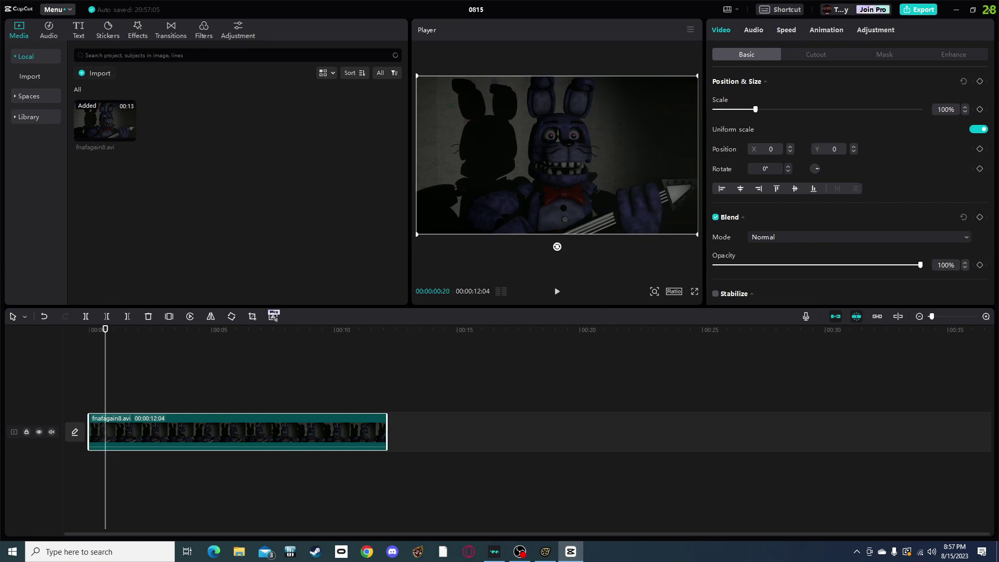
Step: Try the Betamax TV effect over the whole fnafagain8.avi clip, play it back, and delete the effect
{"action": "left_click", "coordinate": [137, 29]}
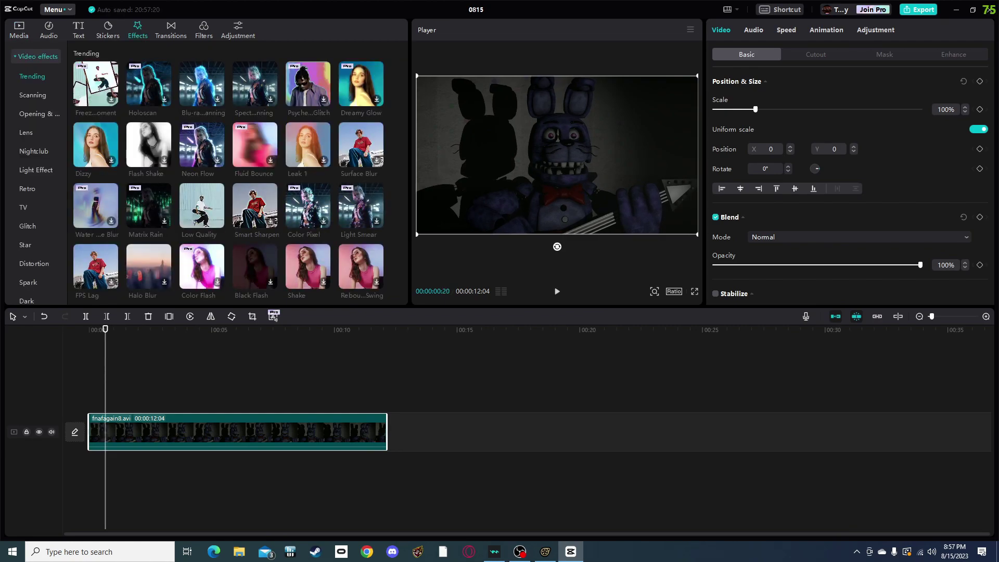
{"action": "left_click", "coordinate": [23, 207]}
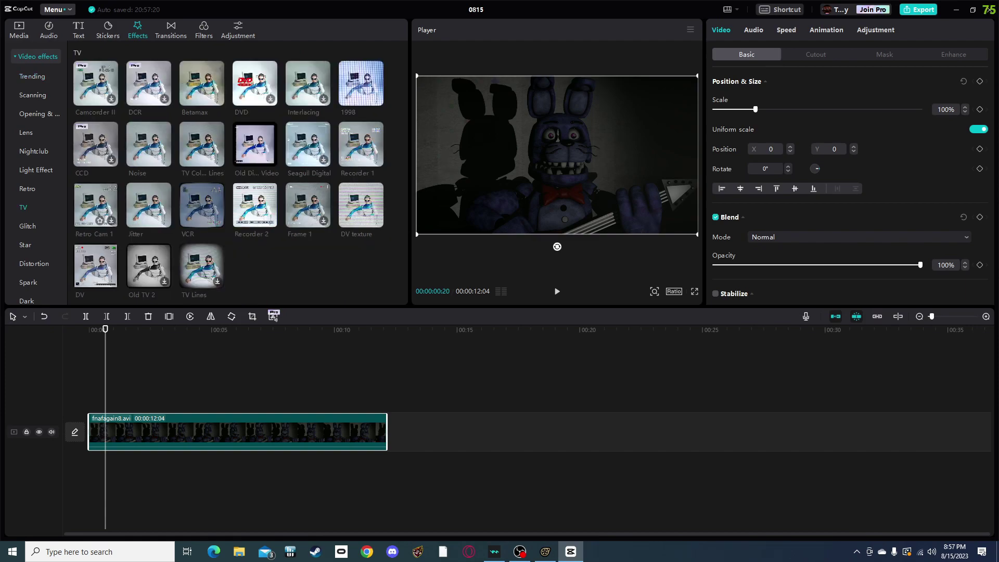
{"action": "left_click_drag", "start_coordinate": [201, 84], "coordinate": [387, 404]}
{"action": "key", "text": "space"}
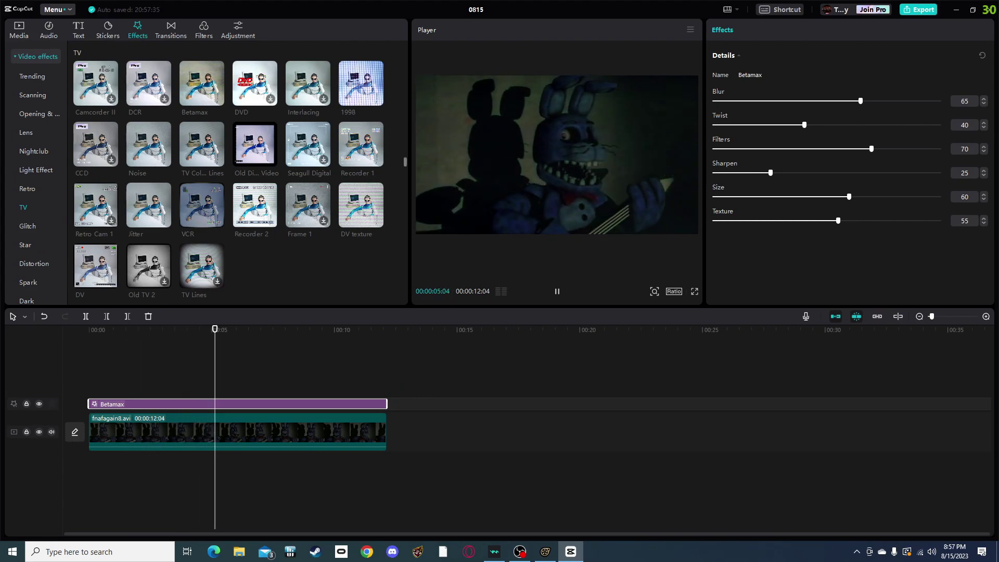
{"action": "key", "text": "space"}
{"action": "right_click", "coordinate": [241, 404]}
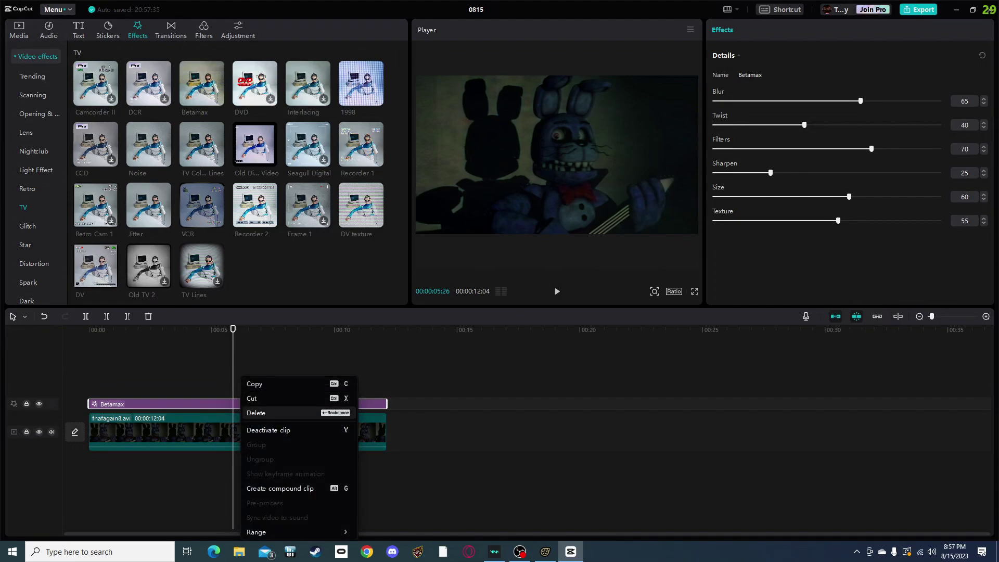
{"action": "left_click", "coordinate": [261, 412]}
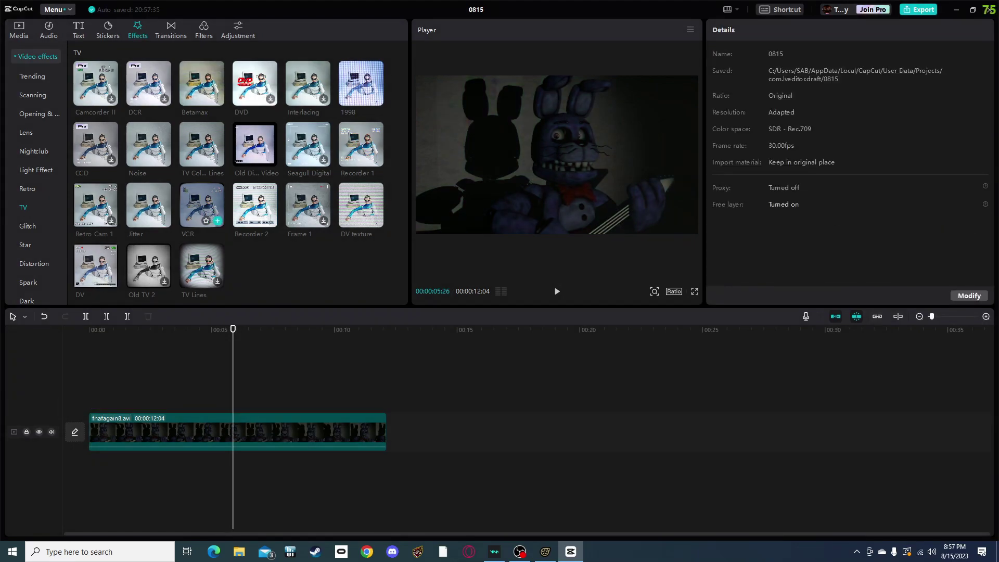
Step: Try the Interlacing TV effect at the start of the clip with a lowered strength, and delete it
{"action": "mouse_move", "coordinate": [149, 208]}
{"action": "mouse_move", "coordinate": [364, 208]}
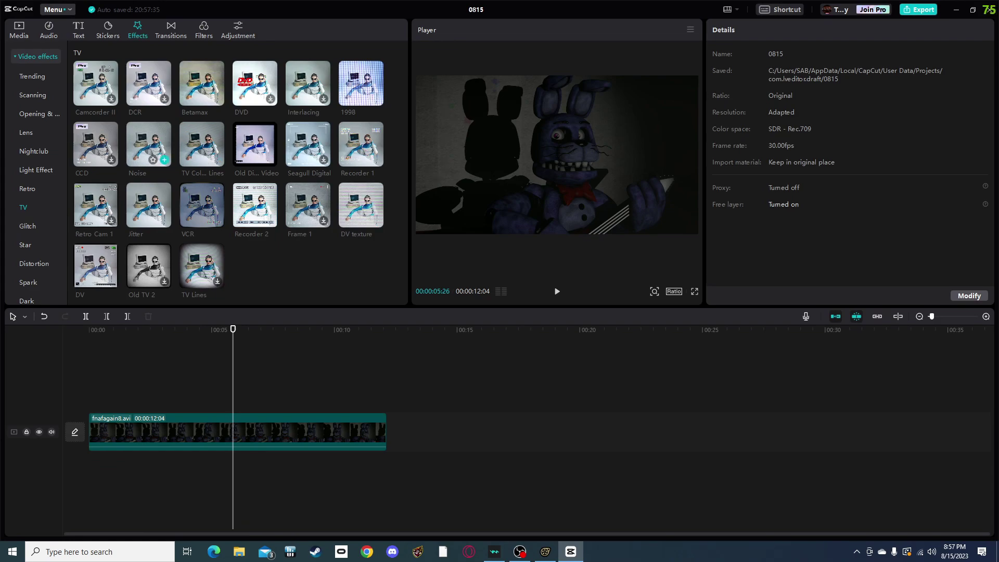
{"action": "left_click_drag", "start_coordinate": [304, 94], "coordinate": [92, 404]}
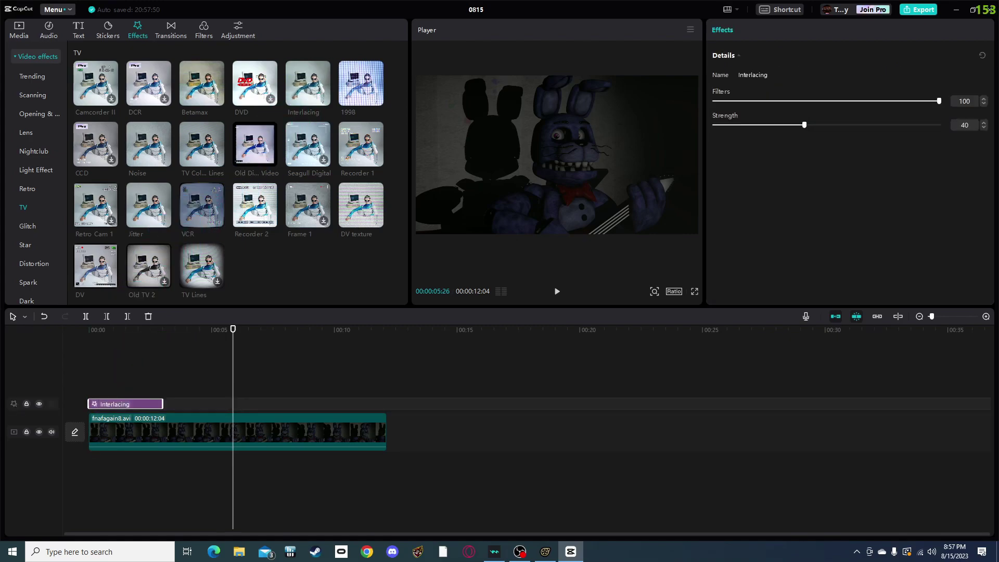
{"action": "left_click_drag", "start_coordinate": [233, 329], "coordinate": [121, 328]}
{"action": "left_click_drag", "start_coordinate": [804, 124], "coordinate": [714, 125]}
{"action": "right_click", "coordinate": [136, 403]}
{"action": "left_click", "coordinate": [167, 411]}
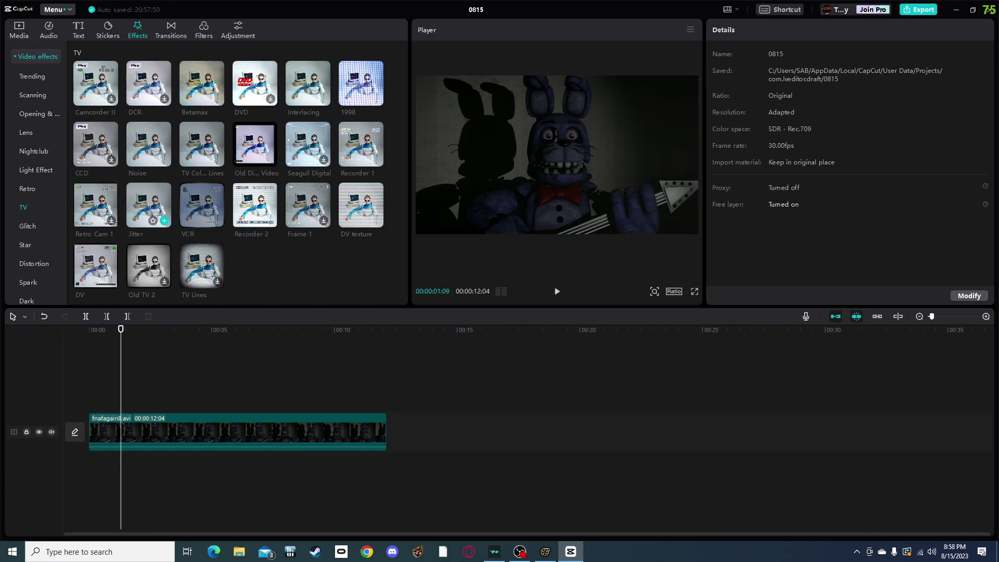
Step: Add the Noise TV effect above the start of the clip and set its noise to 19
{"action": "left_click_drag", "start_coordinate": [148, 144], "coordinate": [104, 404]}
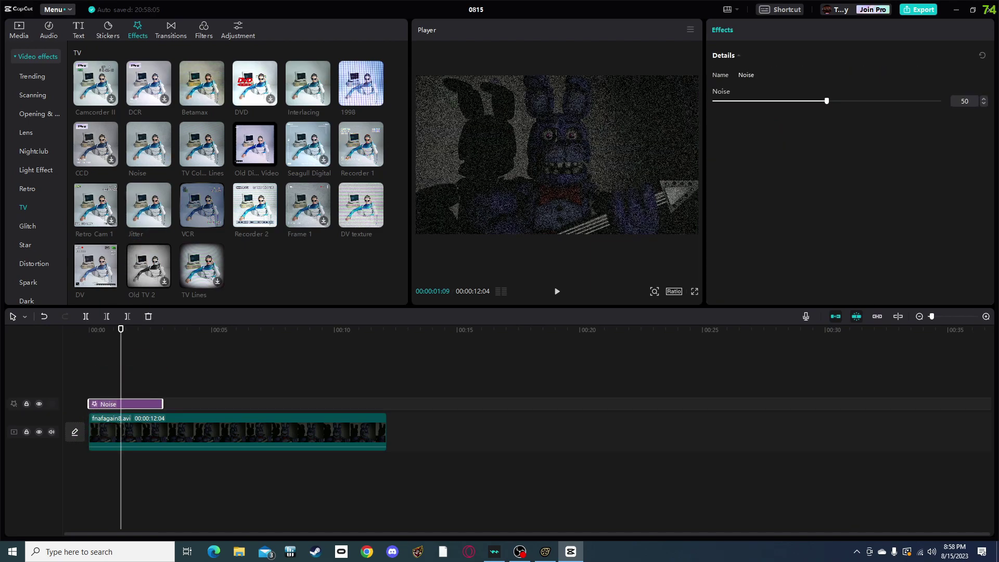
{"action": "left_click_drag", "start_coordinate": [793, 101], "coordinate": [756, 101]}
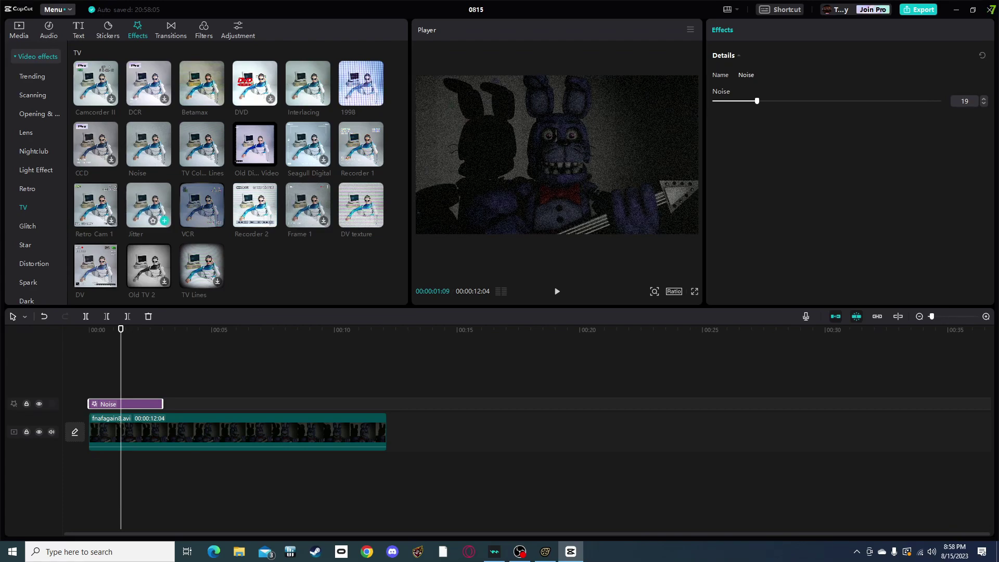
Step: Try the TV Colored Lines effect above the Noise effect, preview it, and delete it
{"action": "left_click_drag", "start_coordinate": [202, 144], "coordinate": [107, 389]}
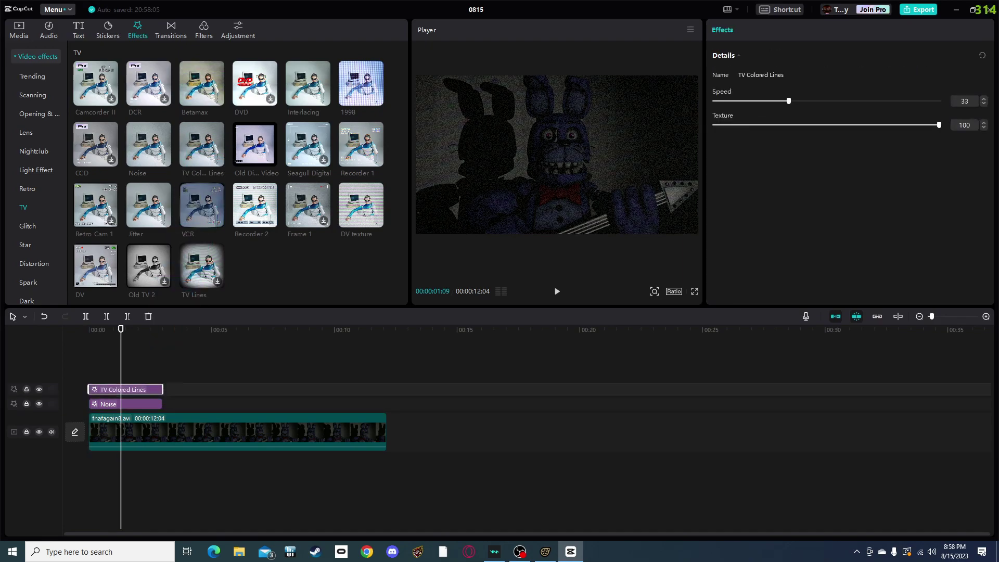
{"action": "key", "text": "space"}
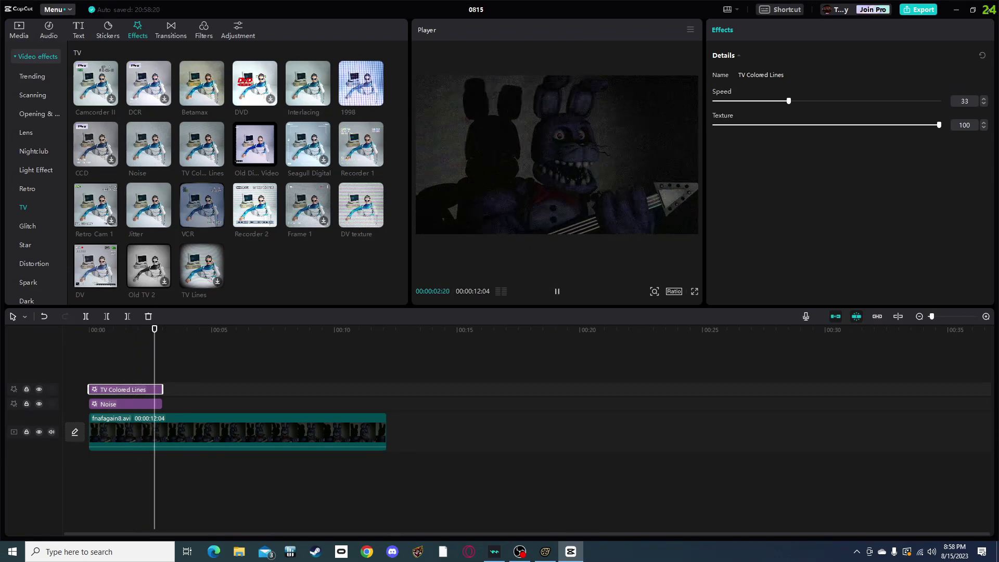
{"action": "right_click", "coordinate": [134, 389]}
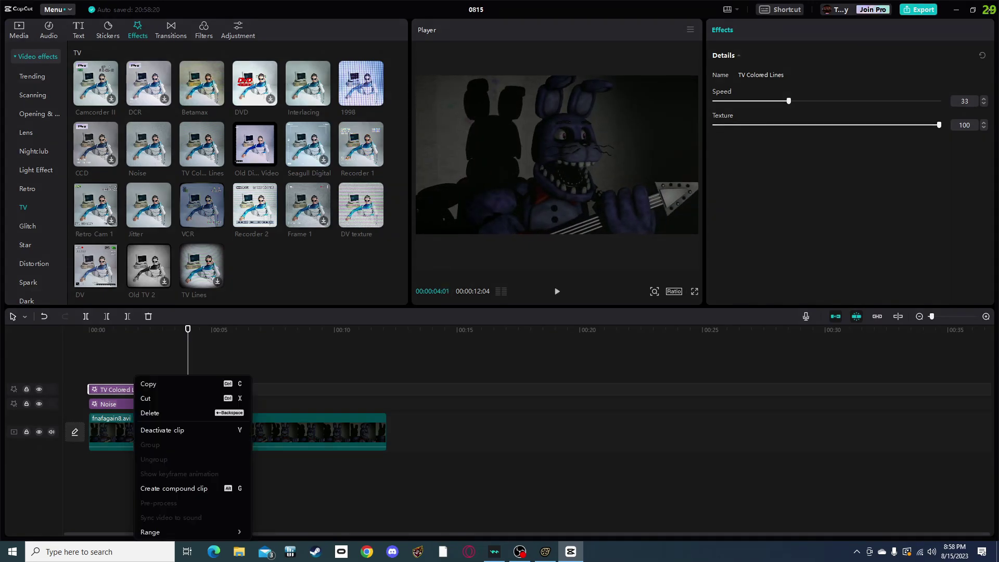
{"action": "left_click", "coordinate": [149, 412]}
Step: Reduce the Noise effect's amount to 8 and preview it in playback
{"action": "key", "text": "j"}
{"action": "key", "text": "j"}
{"action": "key", "text": "j"}
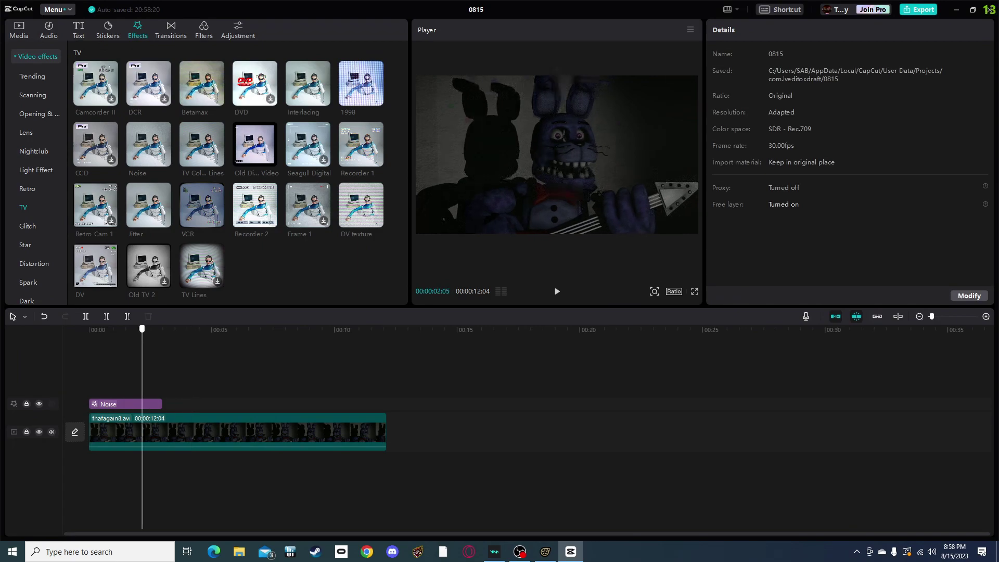
{"action": "key", "text": "space"}
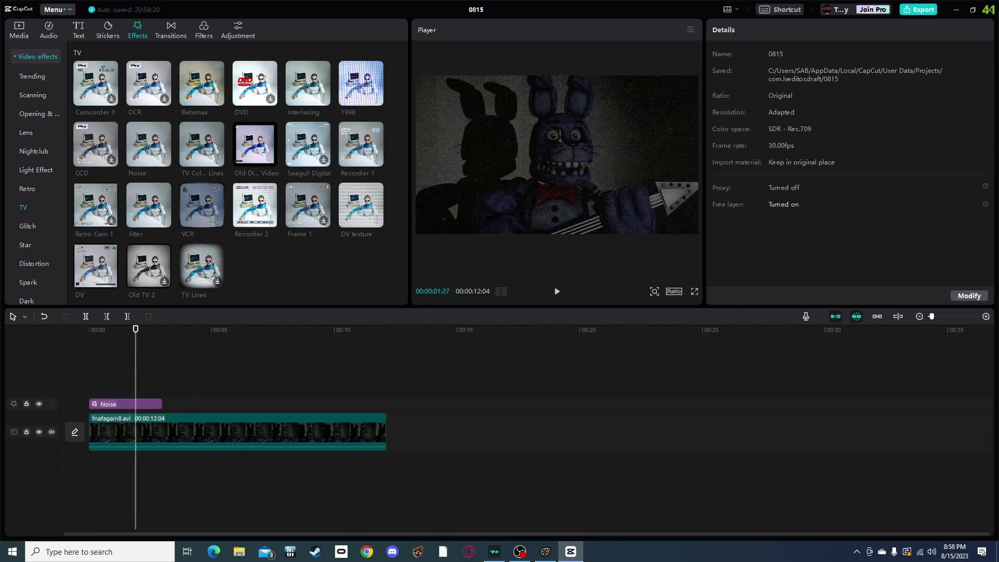
{"action": "left_click", "coordinate": [126, 404]}
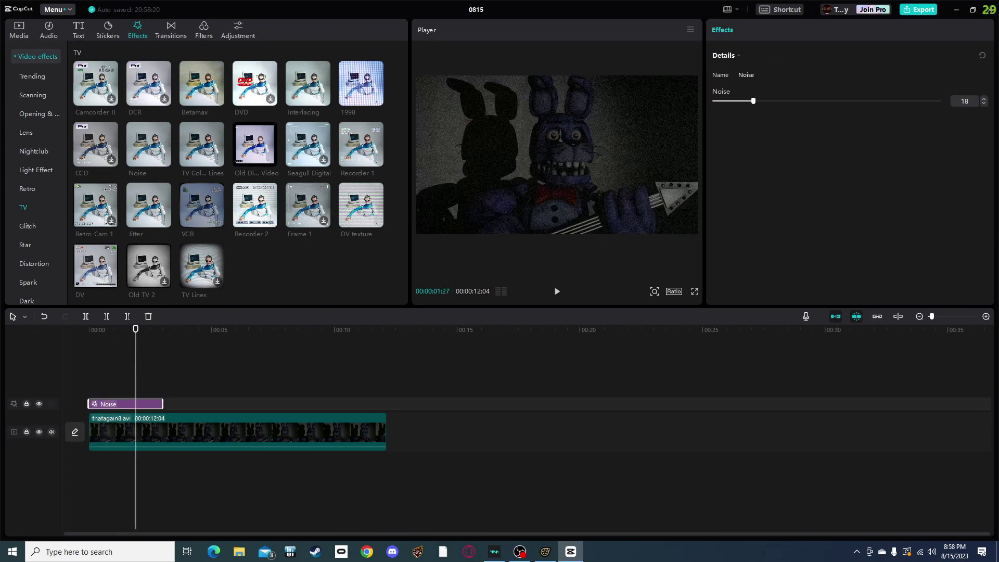
{"action": "key", "text": "space"}
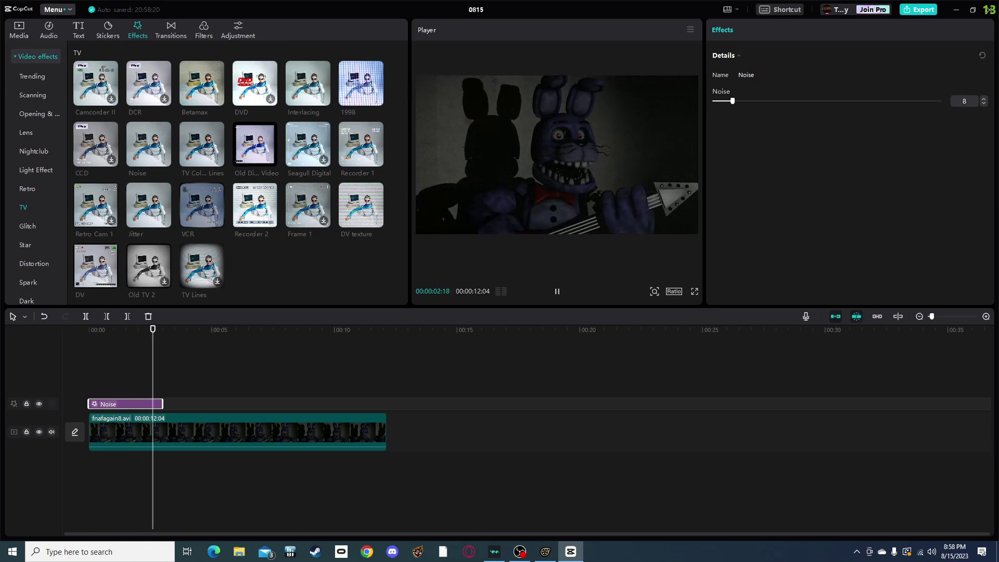
{"action": "key", "text": "space"}
Step: Play the clip from the start with the noise applied and extend the Noise effect to the clip's end
{"action": "left_click_drag", "start_coordinate": [176, 375], "coordinate": [73, 367]}
{"action": "key", "text": "space"}
{"action": "left_click_drag", "start_coordinate": [209, 329], "coordinate": [89, 329]}
{"action": "key", "text": "space"}
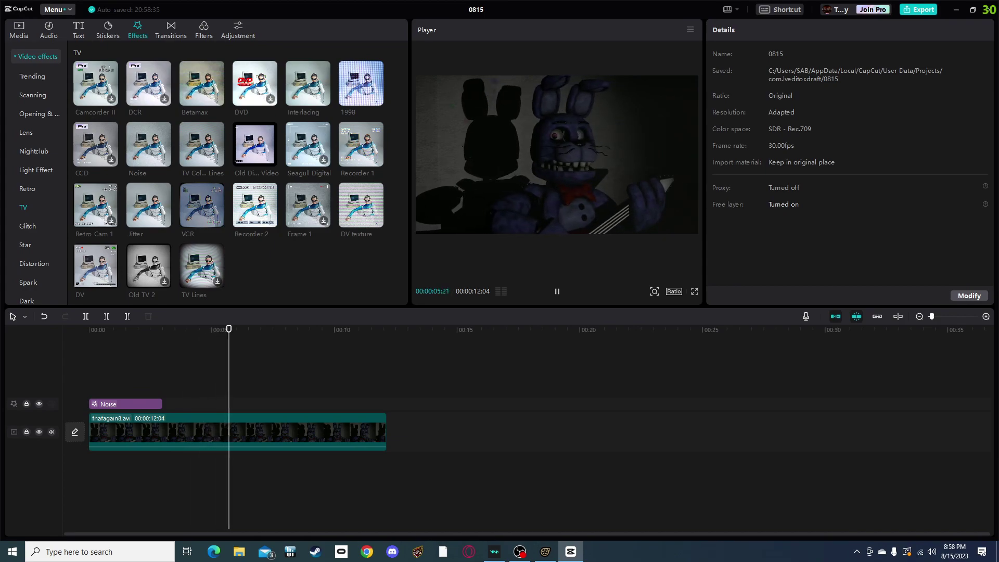
{"action": "key", "text": "space"}
{"action": "left_click_drag", "start_coordinate": [161, 403], "coordinate": [386, 403]}
{"action": "left_click_drag", "start_coordinate": [245, 329], "coordinate": [89, 329]}
Step: Try the Retro DV 4 effect above the Noise effect across the full clip and preview it
{"action": "left_click", "coordinate": [28, 188]}
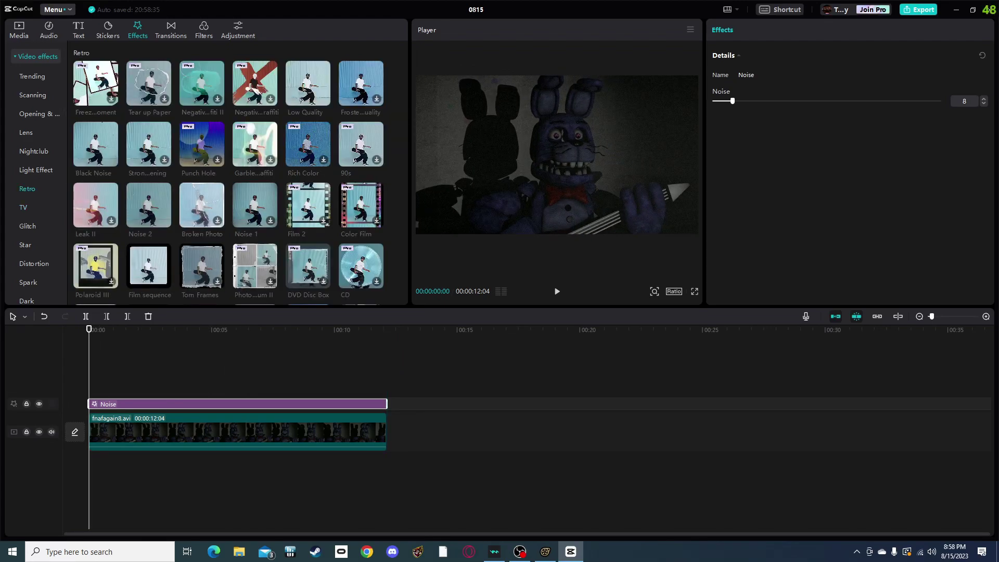
{"action": "scroll", "coordinate": [240, 172], "scroll_direction": "down", "scroll_amount": 5}
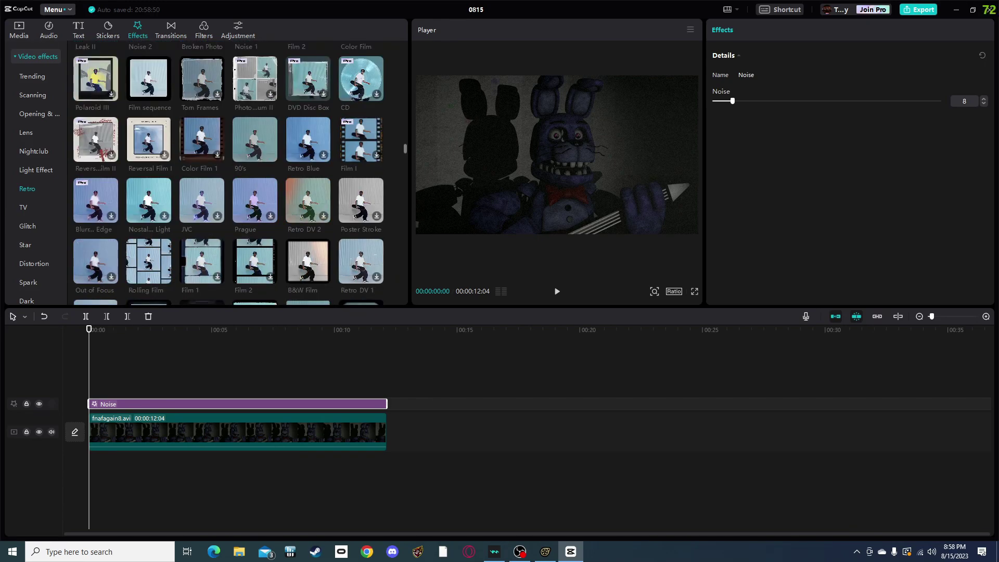
{"action": "scroll", "coordinate": [240, 171], "scroll_direction": "down", "scroll_amount": 3}
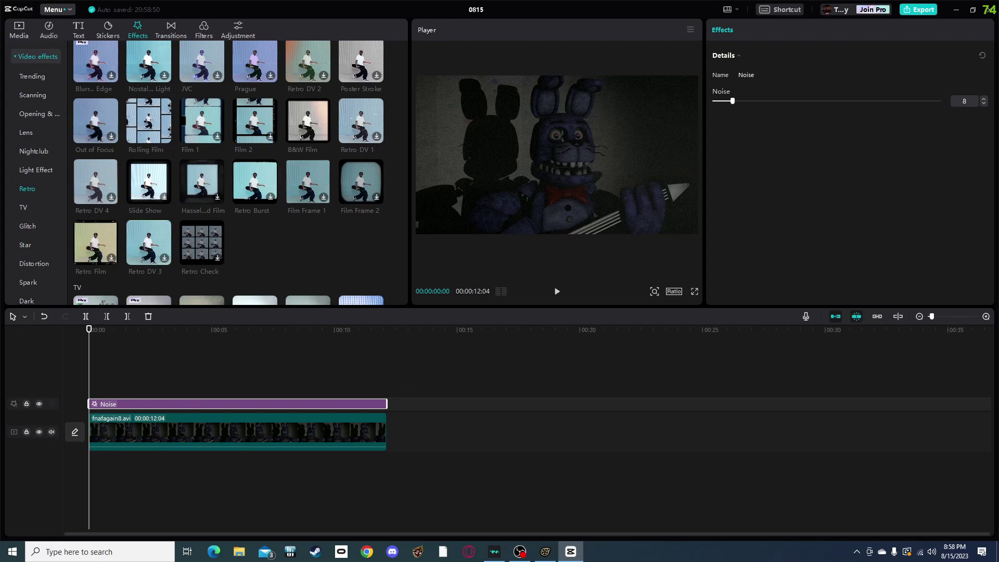
{"action": "left_click_drag", "start_coordinate": [96, 181], "coordinate": [387, 389]}
{"action": "key", "text": "space"}
Step: Set Retro DV 4's blur to 5, filters to 88, lateral chromatic aberration to 64 and strength to 68, and preview it
{"action": "left_click_drag", "start_coordinate": [826, 100], "coordinate": [731, 101]}
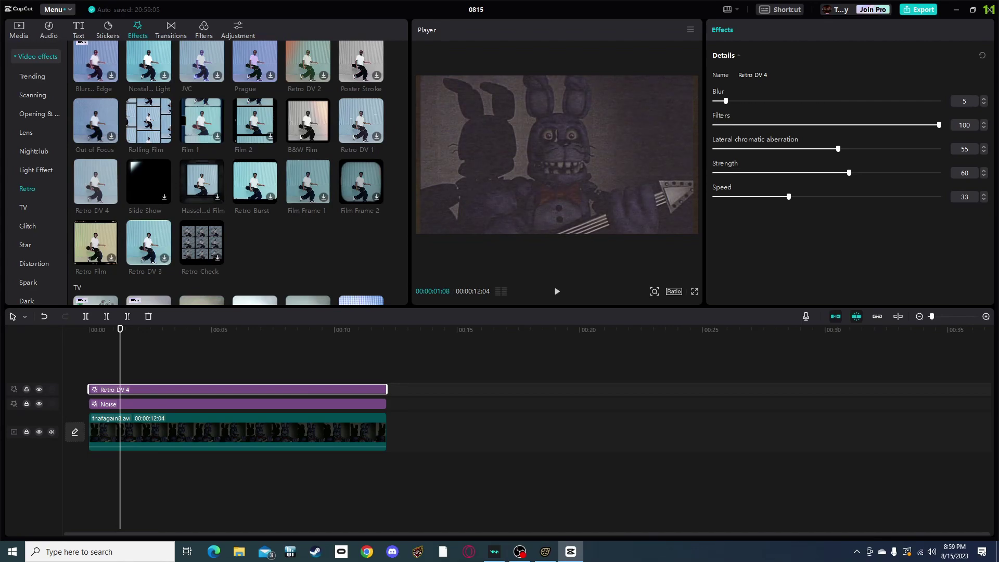
{"action": "left_click_drag", "start_coordinate": [939, 125], "coordinate": [910, 124]}
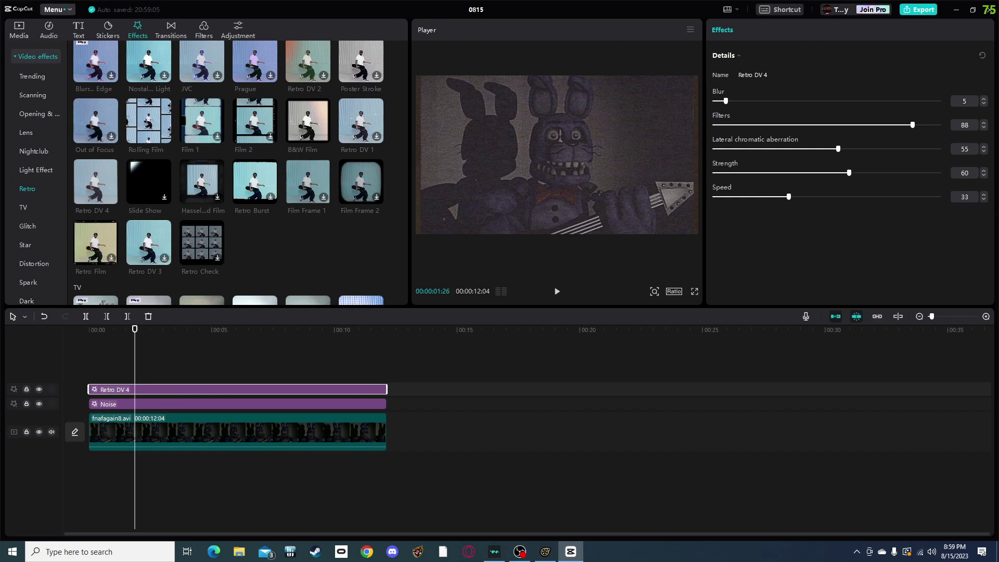
{"action": "left_click_drag", "start_coordinate": [826, 148], "coordinate": [866, 172]}
{"action": "key", "text": "space"}
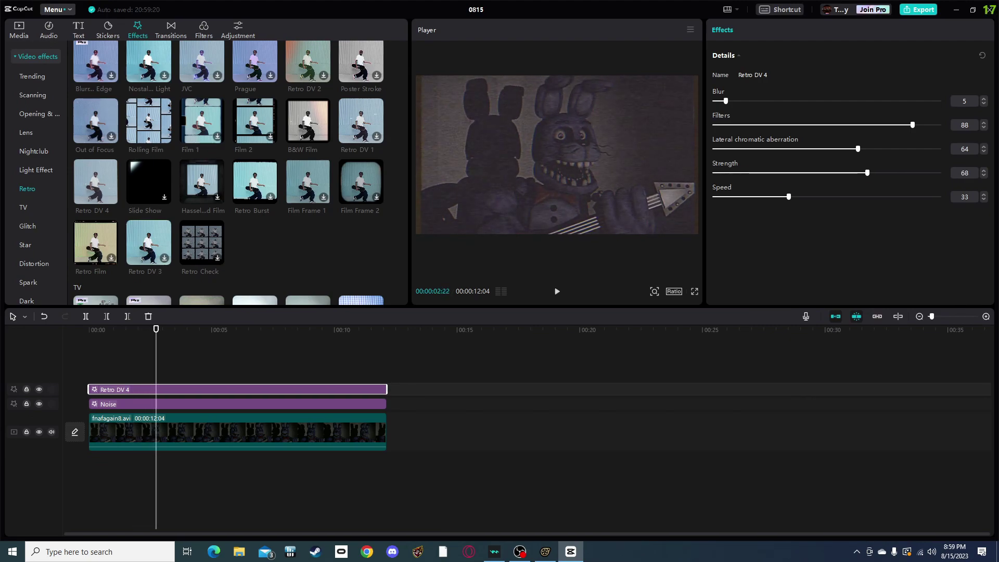
{"action": "key", "text": "space"}
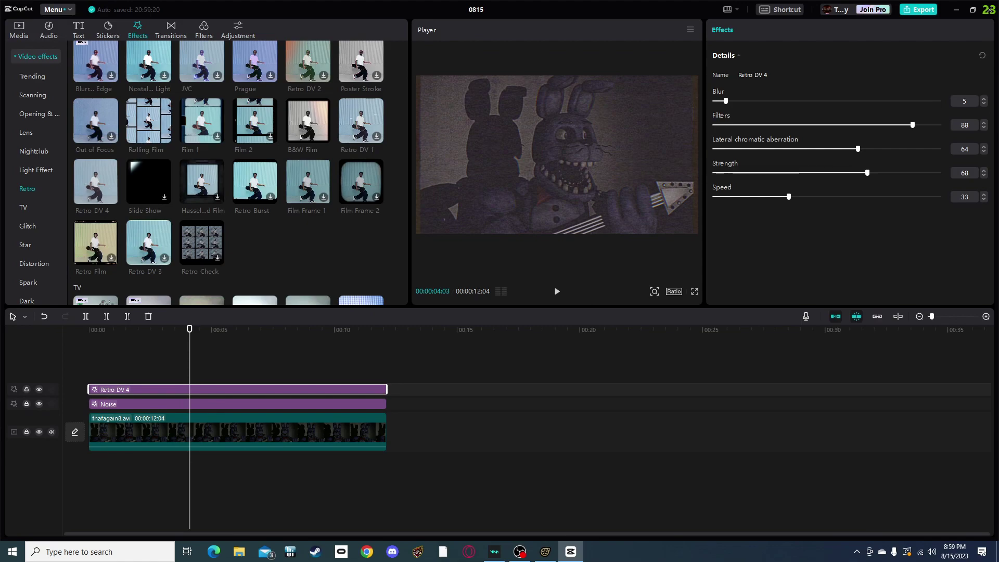
Step: Scale the fnafagain8.avi clip down to 96% and review the playback in full screen
{"action": "left_click", "coordinate": [237, 431]}
{"action": "left_click_drag", "start_coordinate": [696, 234], "coordinate": [687, 232]}
{"action": "key", "text": "space"}
{"action": "key", "text": "space"}
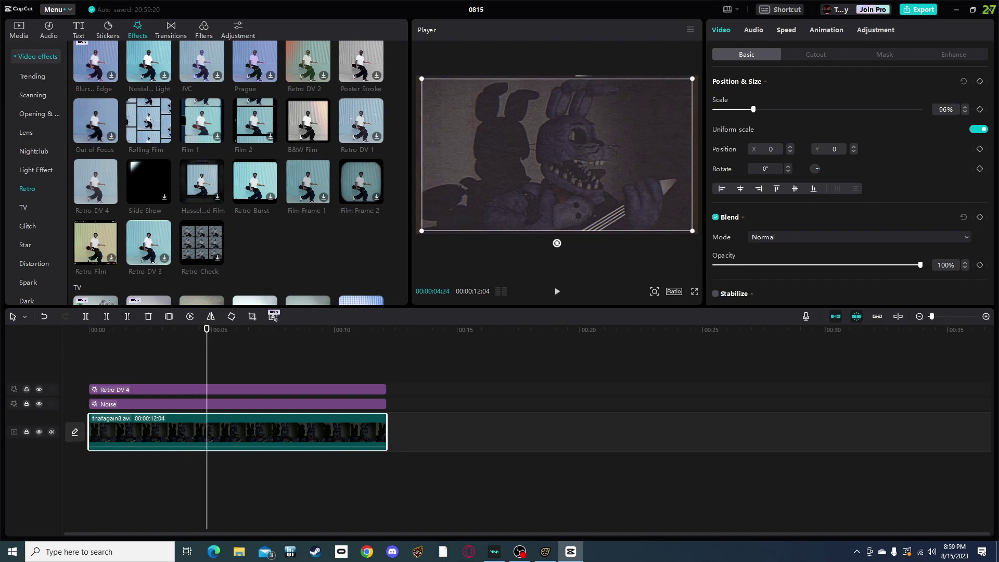
{"action": "key", "text": "ctrl+shift+f"}
{"action": "key", "text": "space"}
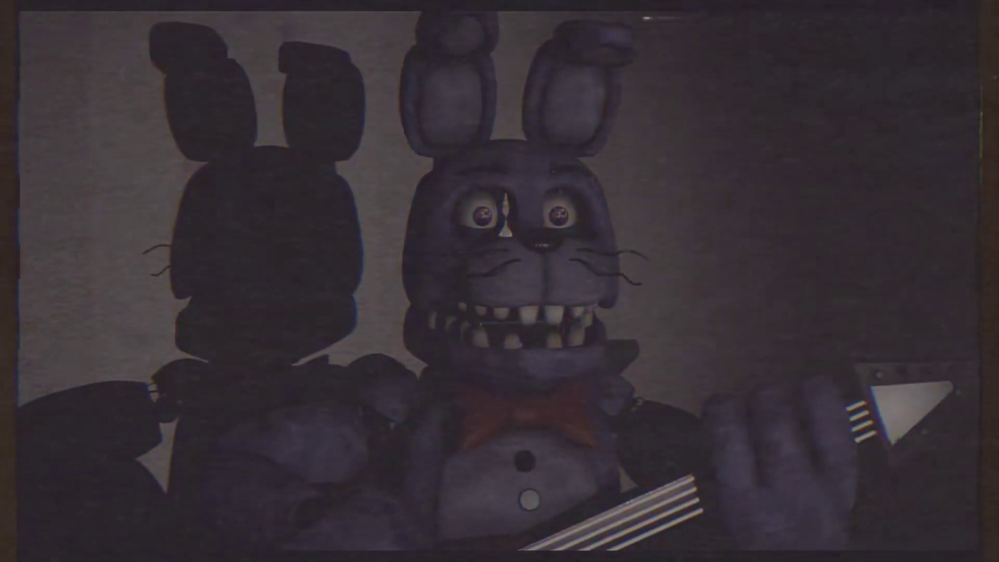
{"action": "key", "text": "Escape"}
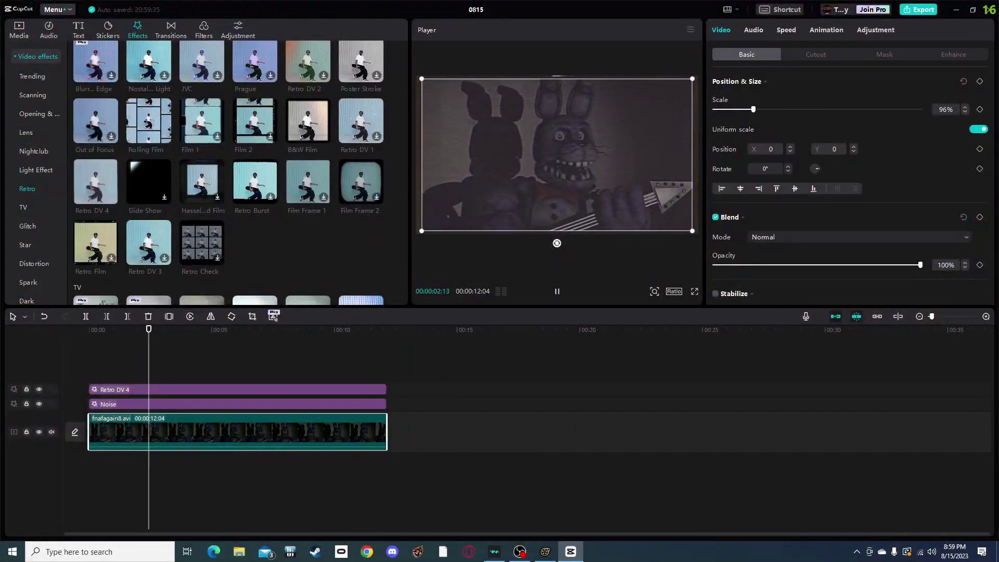
{"action": "left_click", "coordinate": [210, 483]}
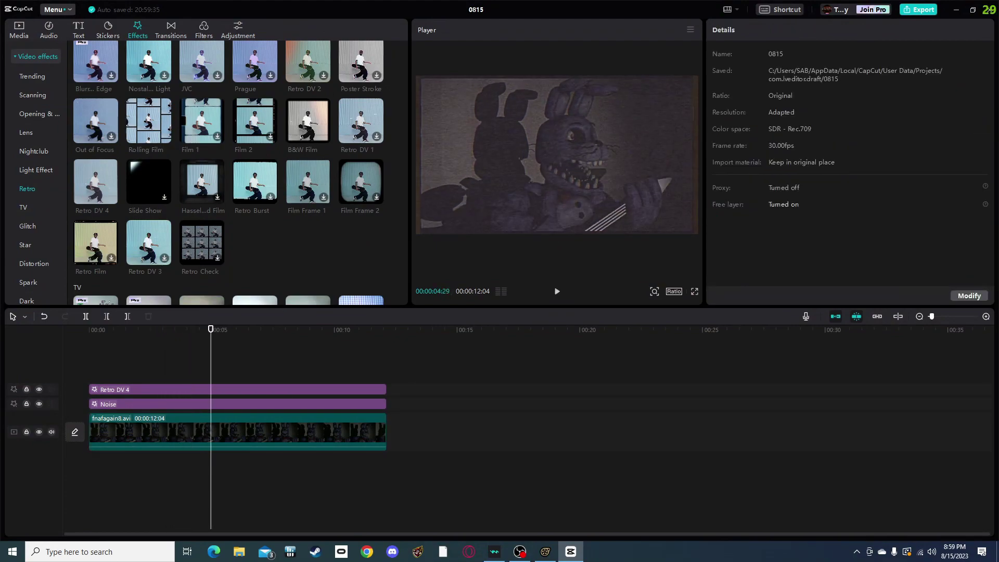
Step: Try Retro DV 4 with filters at 43 and lateral chromatic aberration at 77, and delete the effect
{"action": "left_click", "coordinate": [211, 389]}
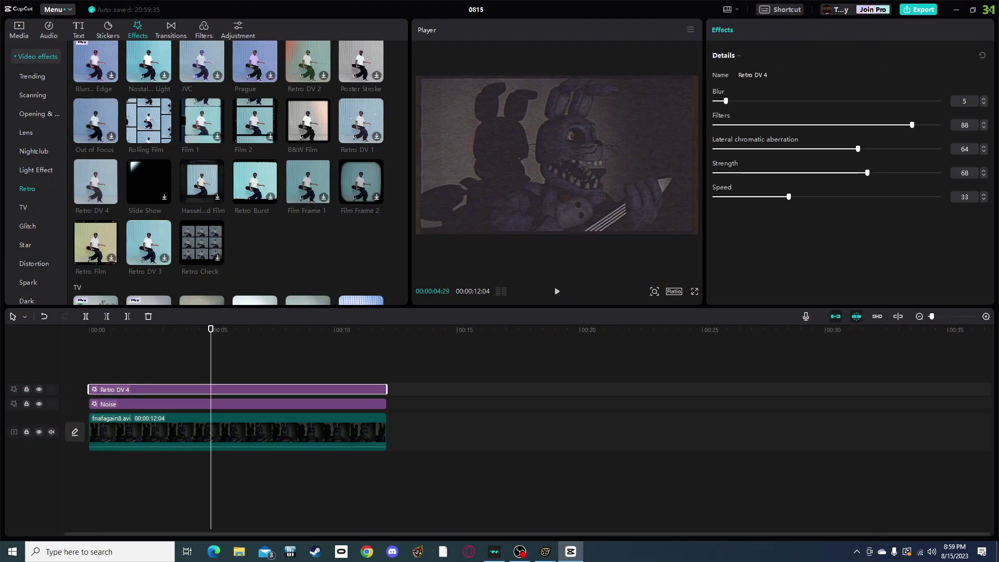
{"action": "left_click_drag", "start_coordinate": [912, 125], "coordinate": [888, 149]}
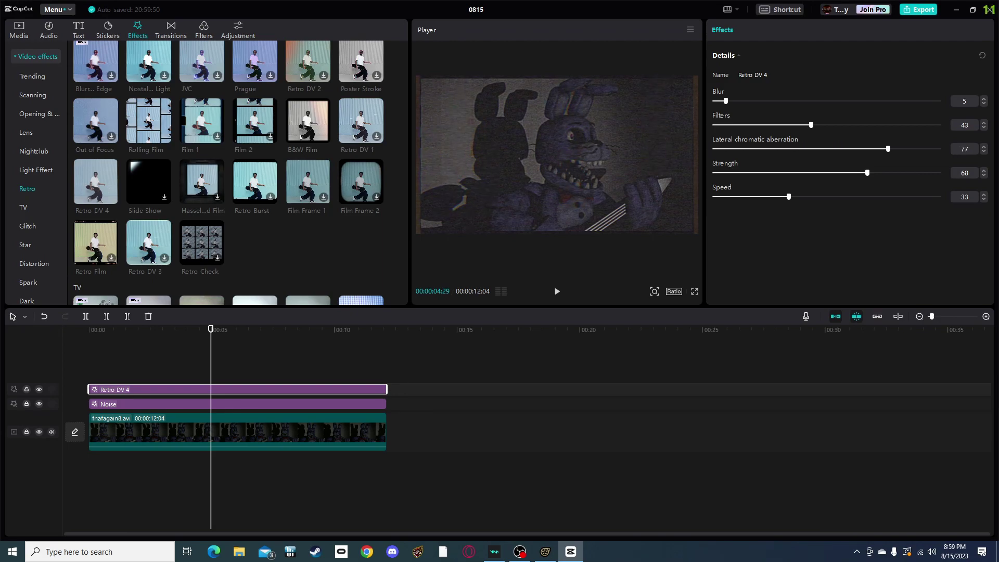
{"action": "right_click", "coordinate": [224, 389]}
{"action": "left_click", "coordinate": [244, 426]}
Step: Add the Recorder 1 TV effect above the Noise effect at the start of the timeline
{"action": "scroll", "coordinate": [205, 257], "scroll_direction": "down", "scroll_amount": 1}
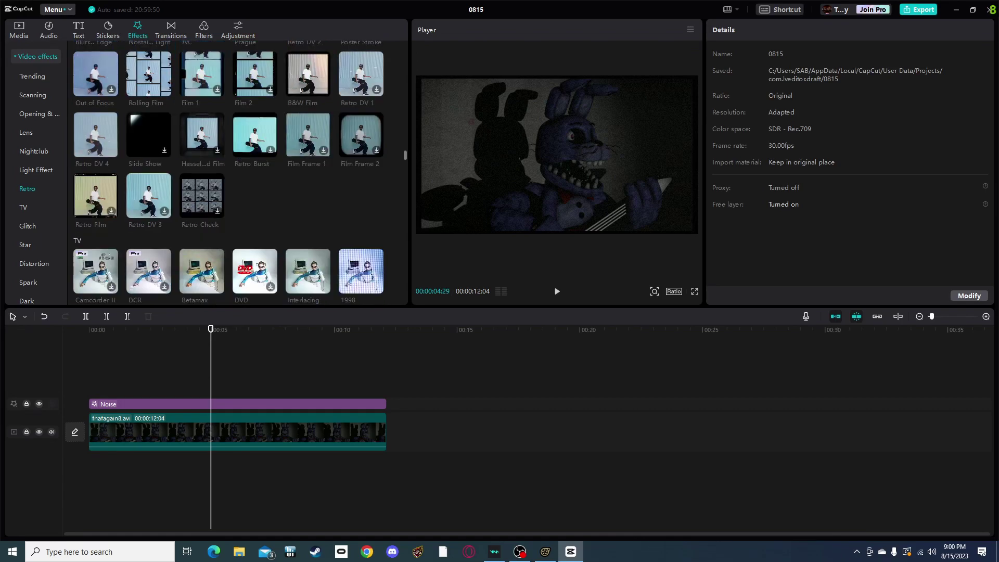
{"action": "scroll", "coordinate": [240, 173], "scroll_direction": "down", "scroll_amount": 2}
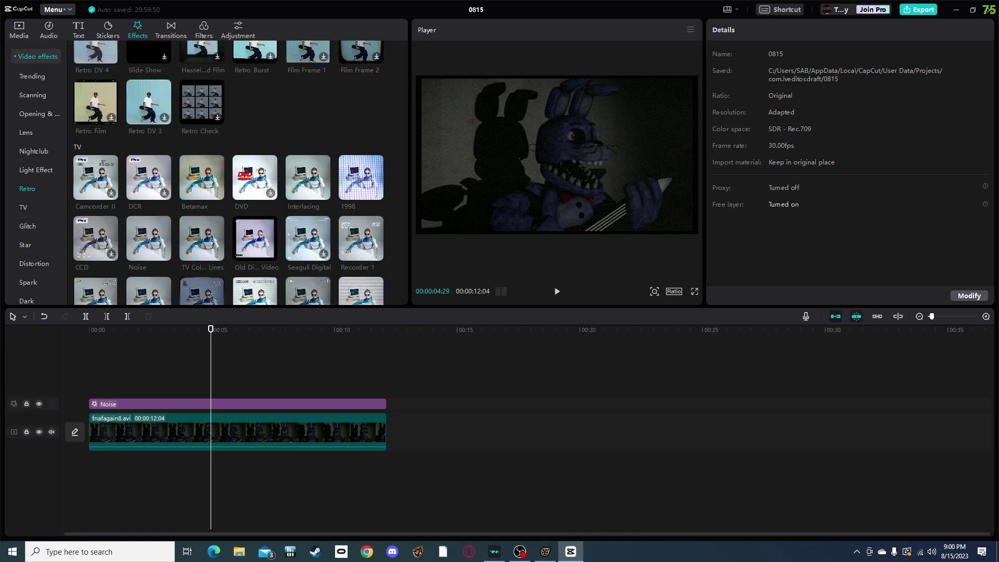
{"action": "scroll", "coordinate": [361, 239], "scroll_direction": "down", "scroll_amount": 1}
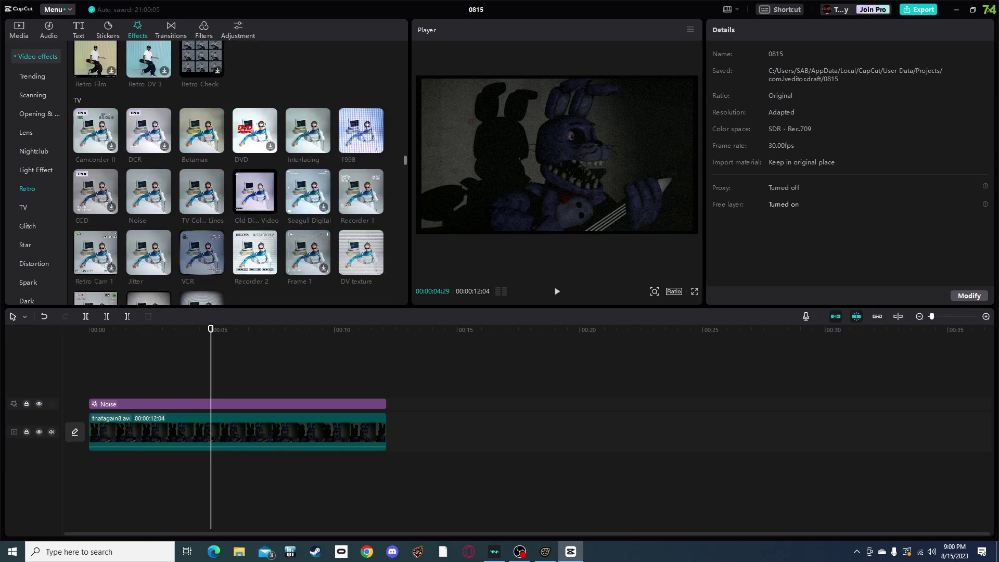
{"action": "left_click_drag", "start_coordinate": [361, 192], "coordinate": [124, 389]}
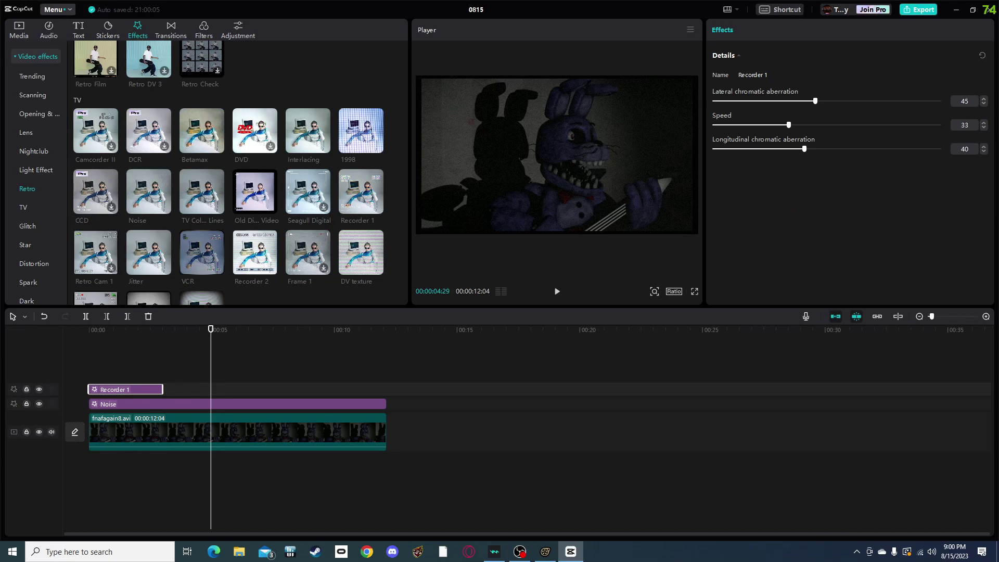
Step: Preview the Recorder 1 effect from near the start of the clip and delete it
{"action": "left_click_drag", "start_coordinate": [210, 329], "coordinate": [103, 329]}
{"action": "key", "text": "space"}
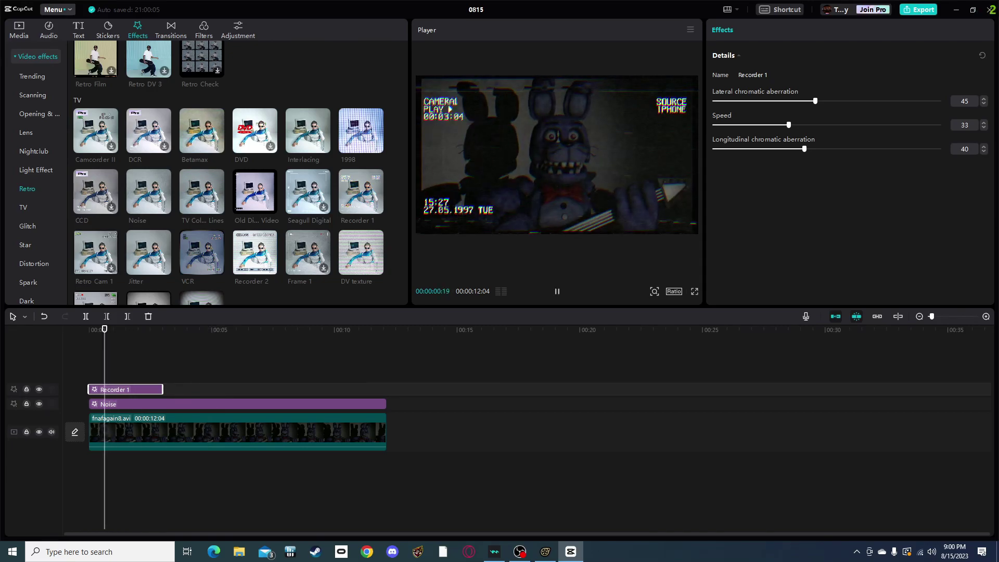
{"action": "key", "text": "space"}
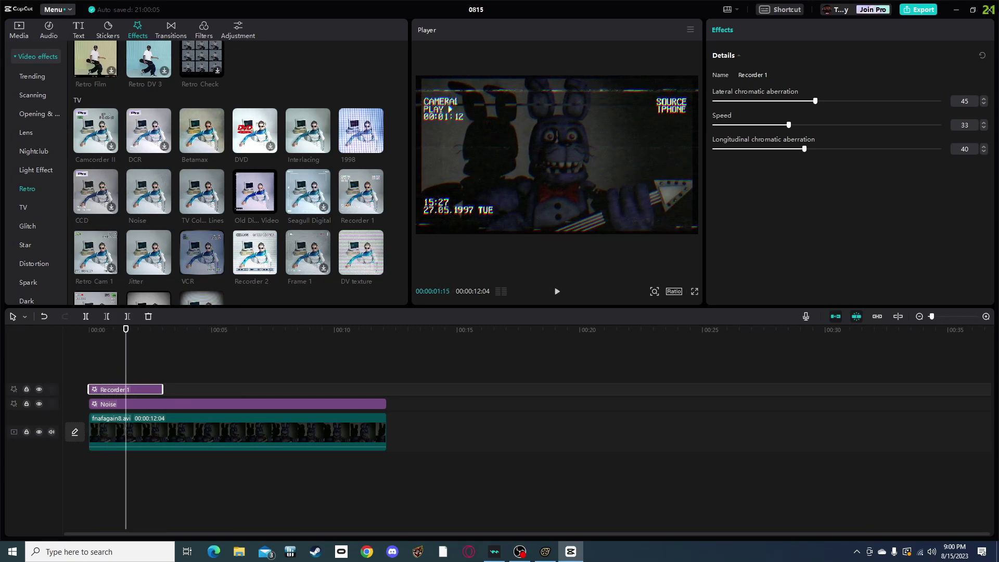
{"action": "right_click", "coordinate": [124, 389]}
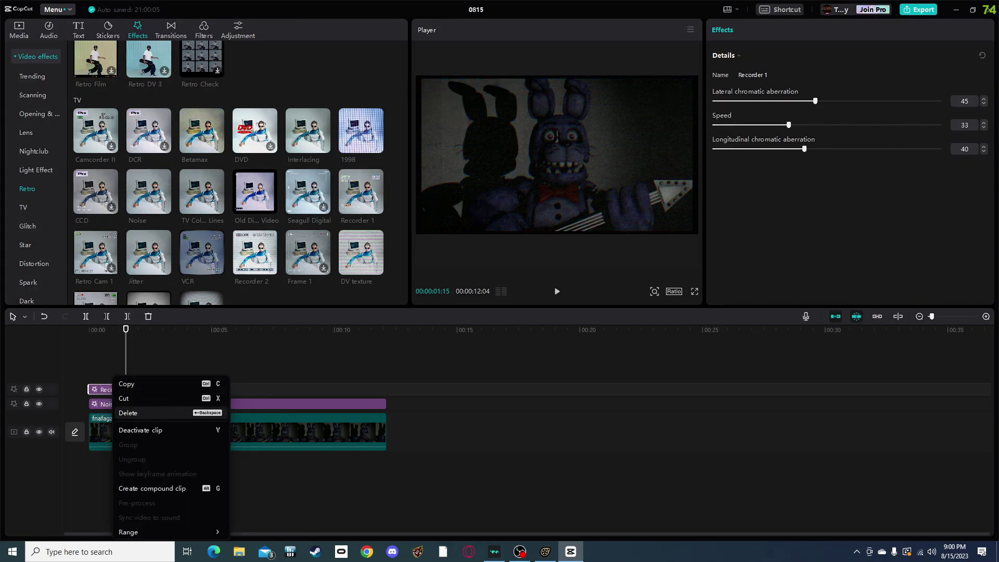
{"action": "left_click", "coordinate": [132, 412]}
Step: Add the TV Lines effect above the Noise effect, preview it, and set its twist to 0
{"action": "scroll", "coordinate": [234, 171], "scroll_direction": "down", "scroll_amount": 2}
{"action": "scroll", "coordinate": [202, 177], "scroll_direction": "down", "scroll_amount": 1}
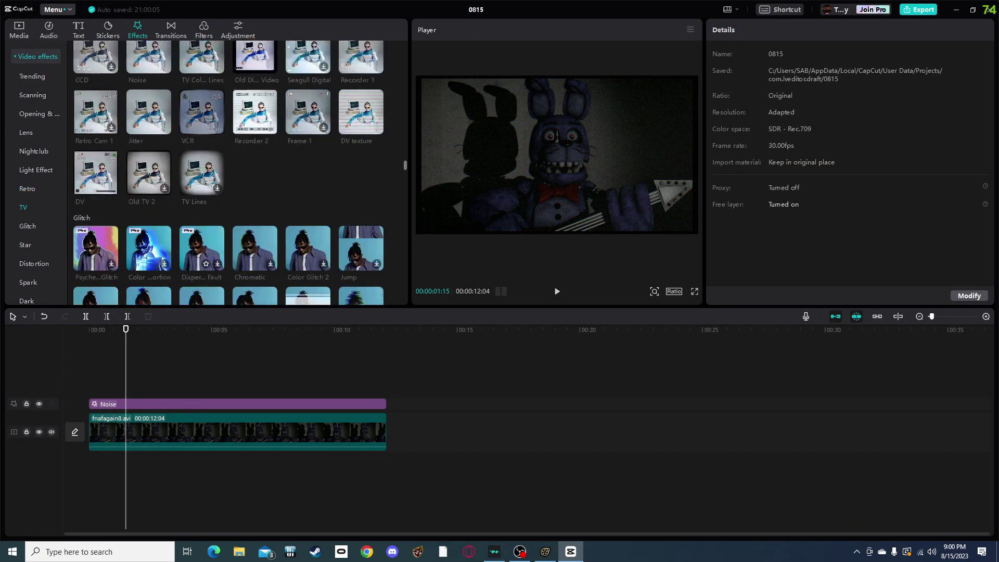
{"action": "left_click", "coordinate": [217, 187]}
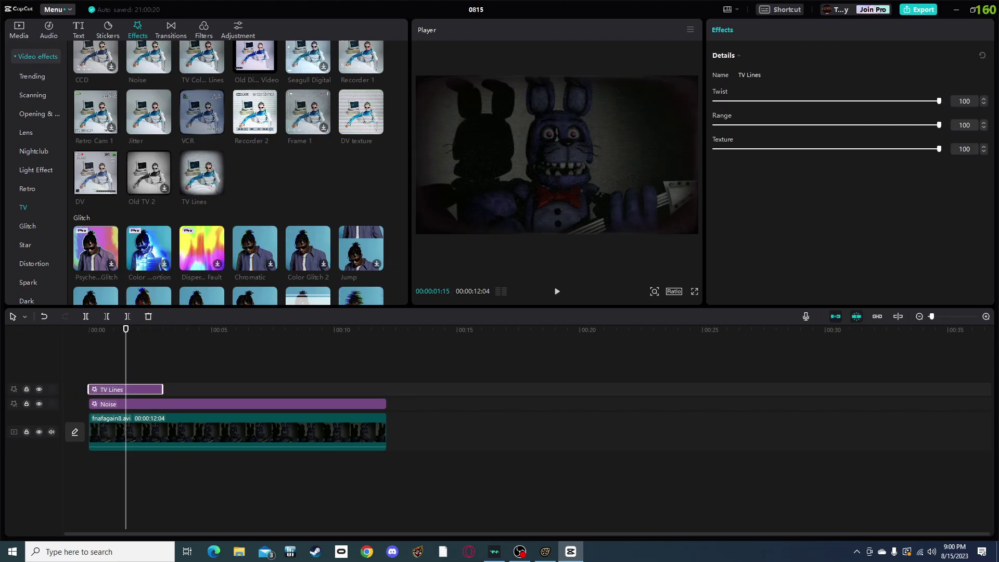
{"action": "key", "text": "space"}
{"action": "key", "text": "space"}
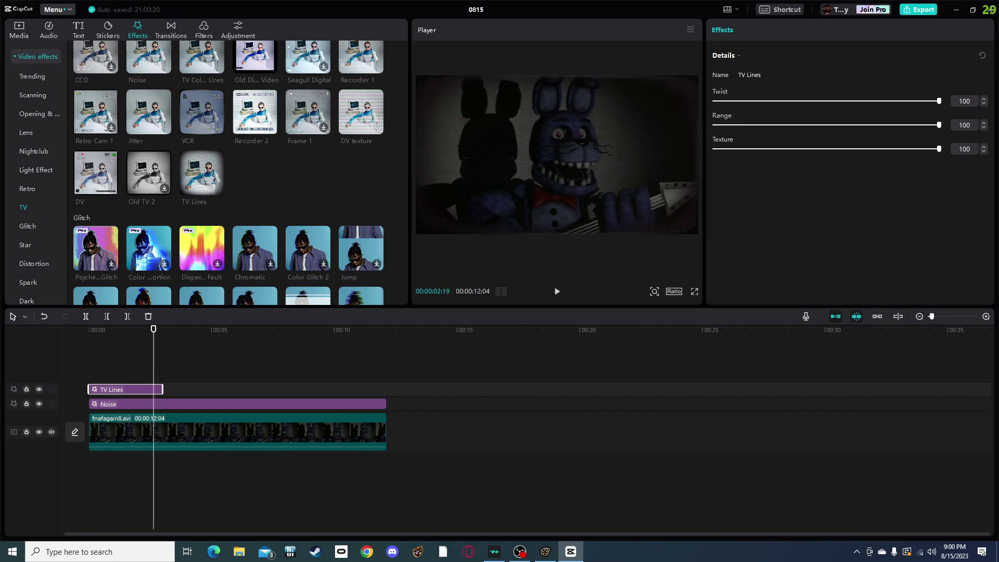
{"action": "left_click_drag", "start_coordinate": [939, 101], "coordinate": [744, 101]}
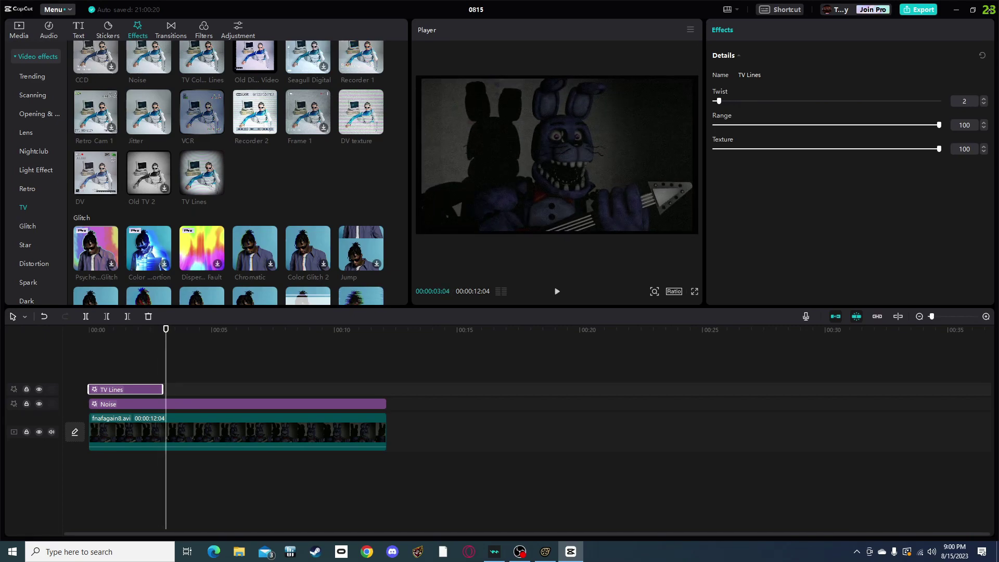
Step: Scale the fnafagain8.avi clip to 100% so it fills the frame
{"action": "left_click", "coordinate": [260, 431]}
{"action": "left_click_drag", "start_coordinate": [690, 229], "coordinate": [697, 234]}
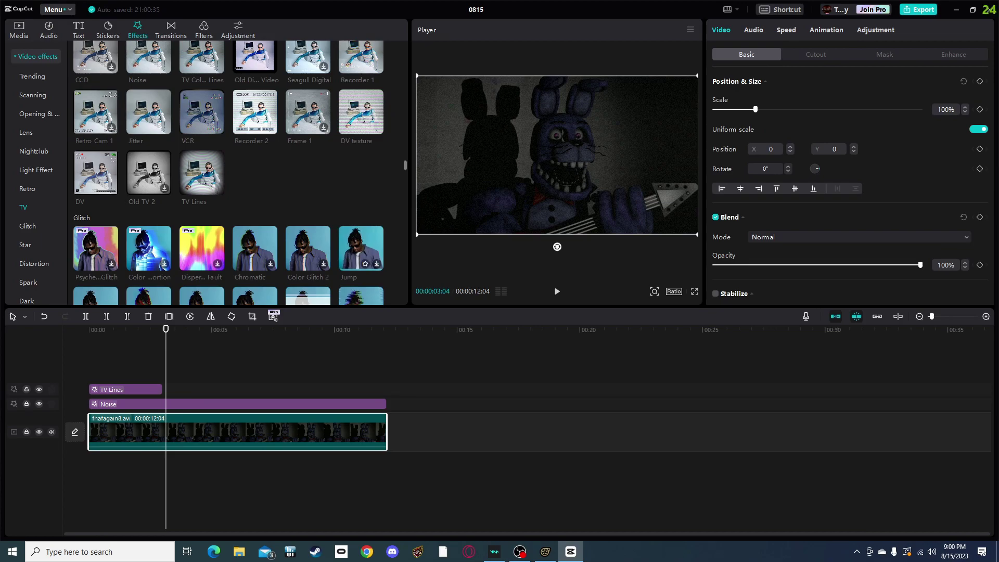
Step: Add the Bad TV glitch effect above TV Lines and extend both effects to the end of the clip
{"action": "scroll", "coordinate": [229, 172], "scroll_direction": "down", "scroll_amount": 5}
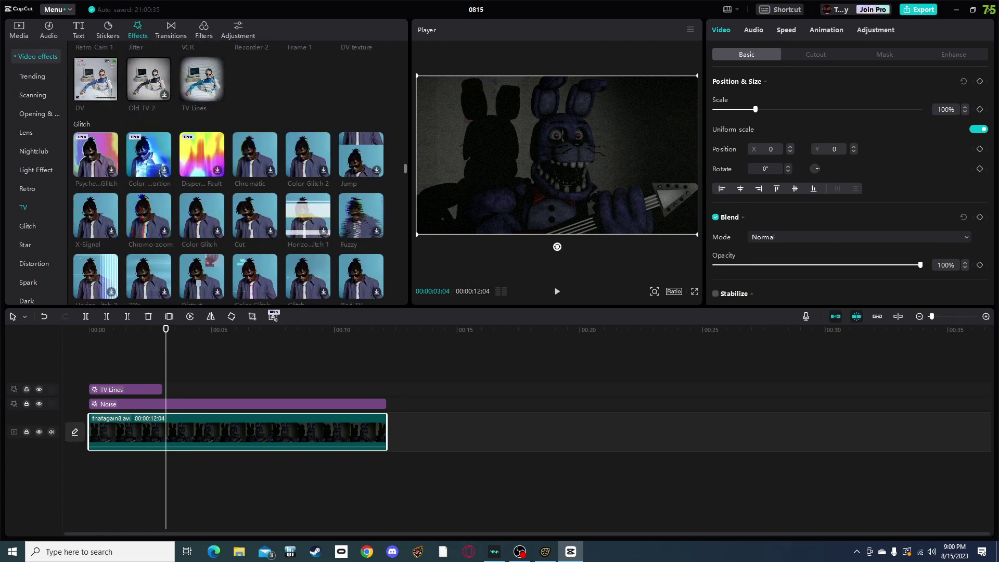
{"action": "scroll", "coordinate": [203, 177], "scroll_direction": "up", "scroll_amount": 1}
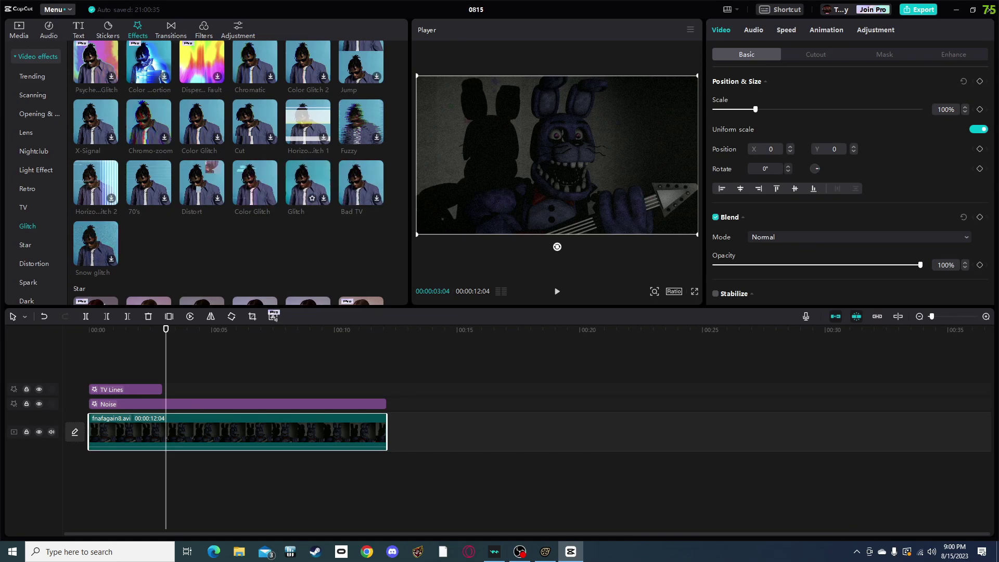
{"action": "left_click_drag", "start_coordinate": [360, 182], "coordinate": [125, 374]}
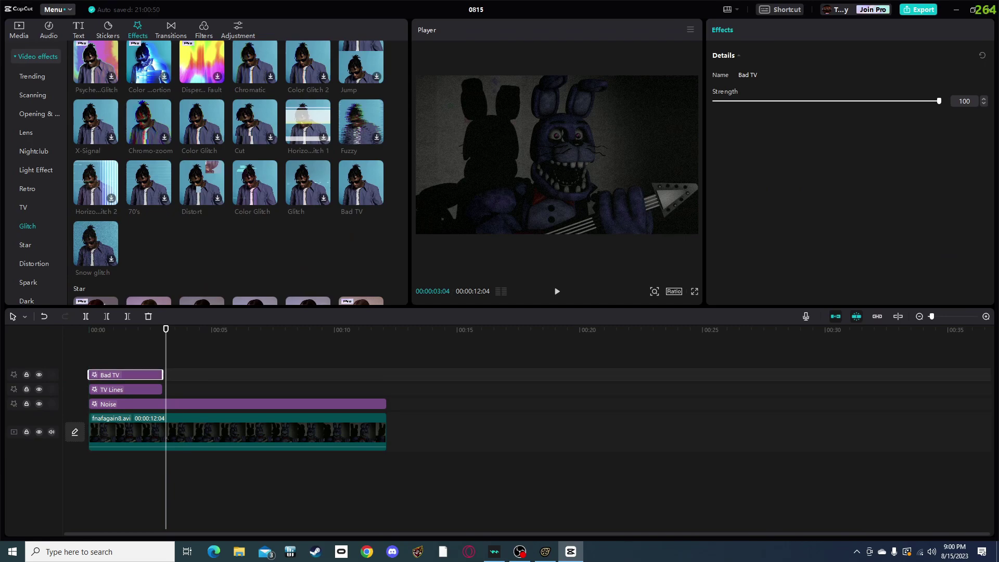
{"action": "left_click_drag", "start_coordinate": [162, 374], "coordinate": [418, 375]}
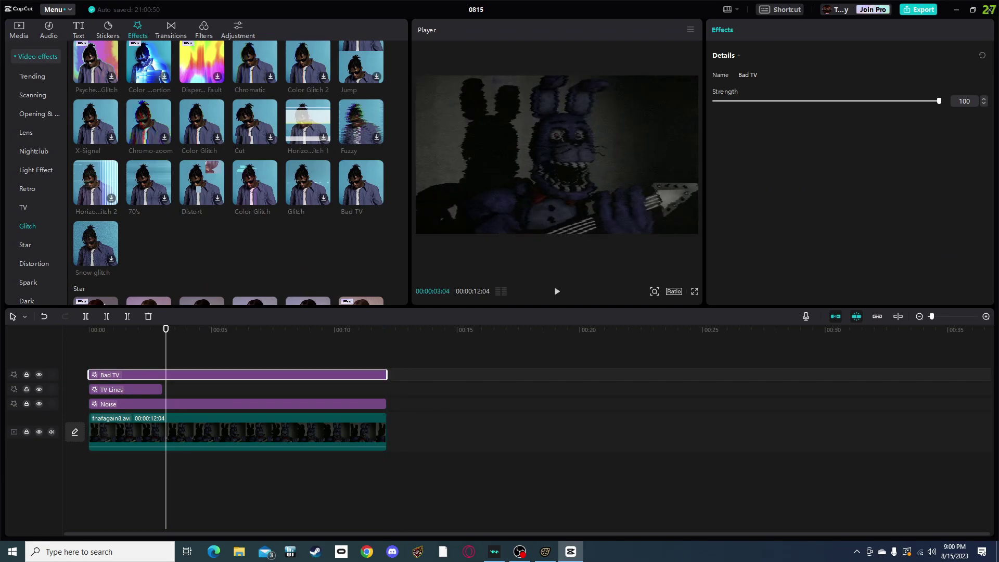
{"action": "key", "text": "Left"}
{"action": "key", "text": "Left"}
{"action": "key", "text": "Left"}
{"action": "key", "text": "Left"}
{"action": "left_click_drag", "start_coordinate": [162, 389], "coordinate": [386, 389]}
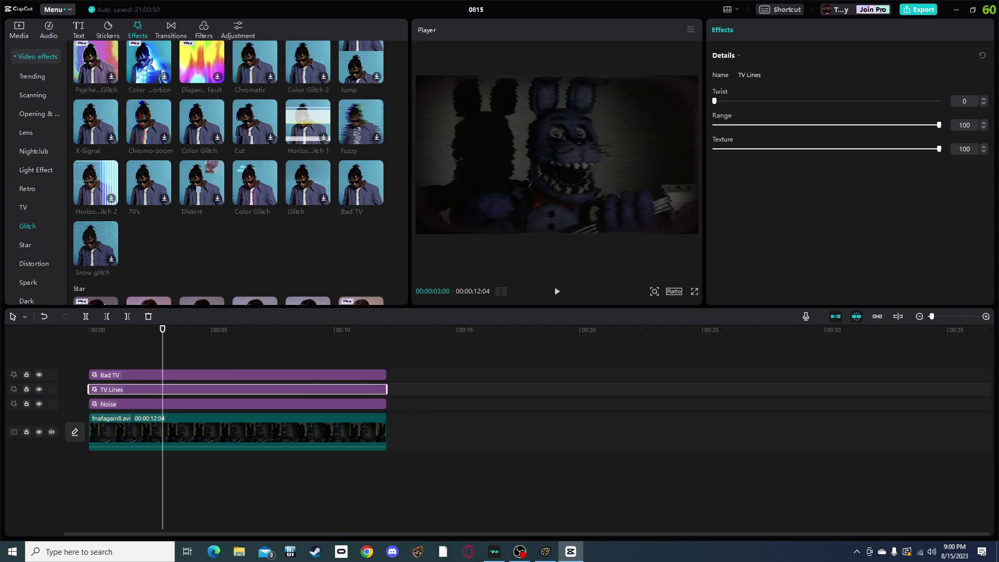
Step: Preview the combined Bad TV and TV Lines effects, return to the start, and delete TV Lines
{"action": "left_click", "coordinate": [364, 374]}
{"action": "key", "text": "space"}
{"action": "key", "text": "space"}
{"action": "key", "text": "Home"}
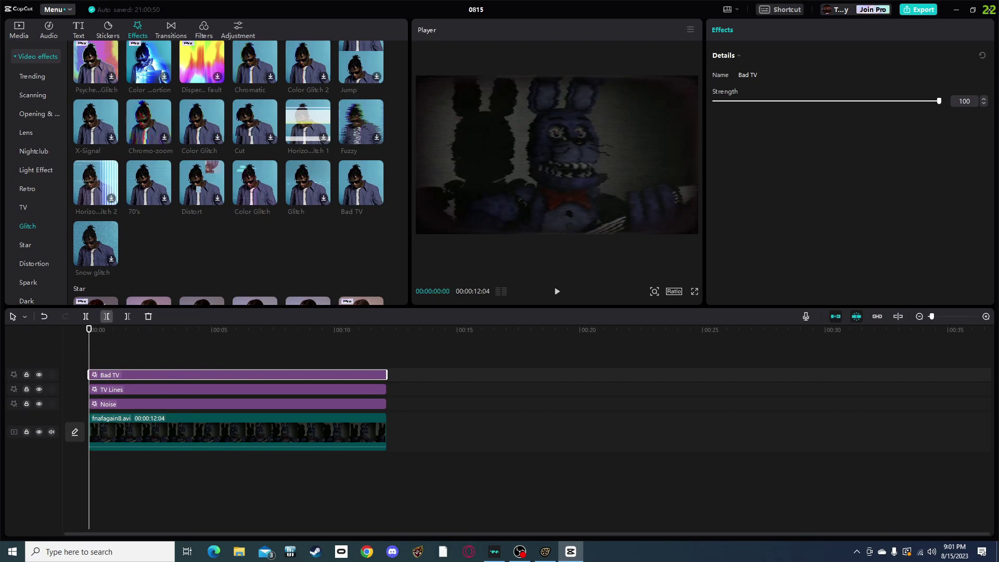
{"action": "left_click", "coordinate": [237, 389]}
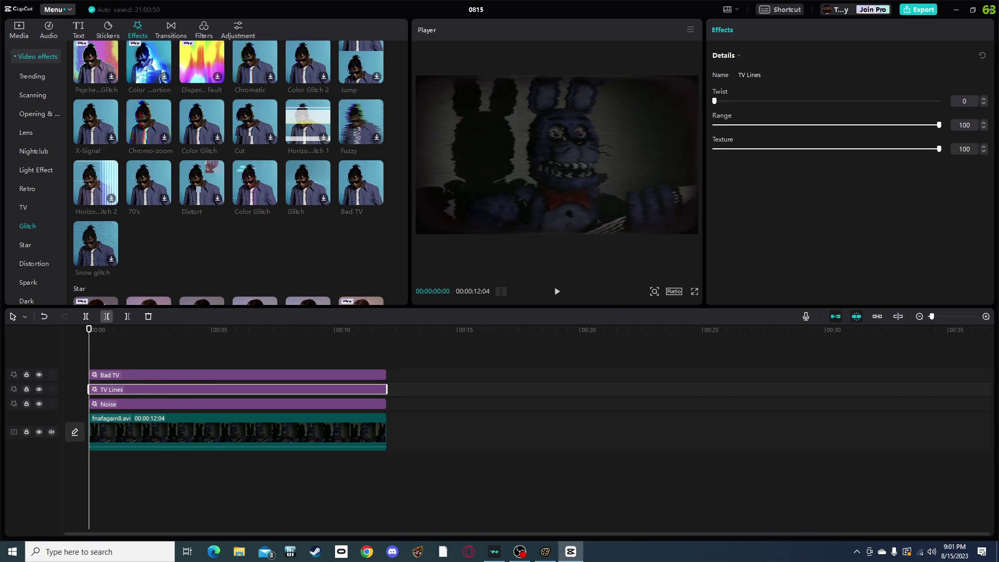
{"action": "right_click", "coordinate": [166, 389]}
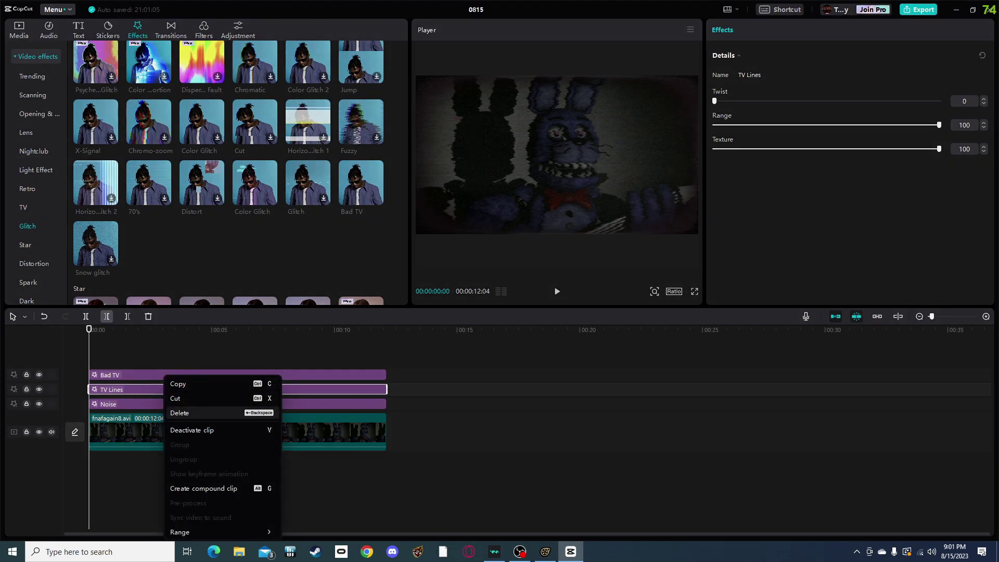
{"action": "left_click", "coordinate": [180, 413]}
{"action": "left_click", "coordinate": [237, 389]}
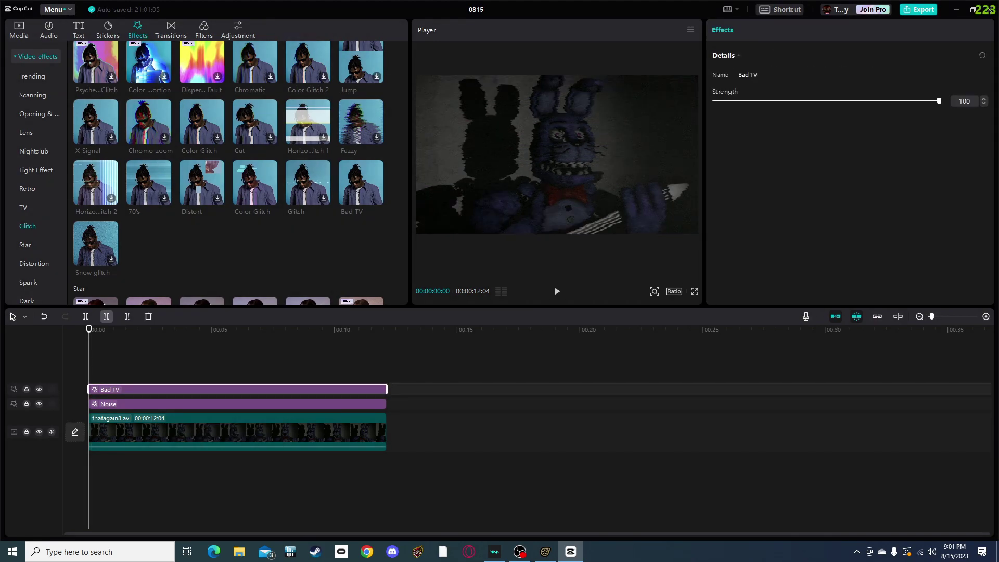
Step: Try Bad TV at strength 3 on a frame near the start, and delete the effect
{"action": "left_click_drag", "start_coordinate": [938, 101], "coordinate": [721, 101]}
{"action": "left_click_drag", "start_coordinate": [89, 329], "coordinate": [112, 329]}
{"action": "right_click", "coordinate": [129, 389]}
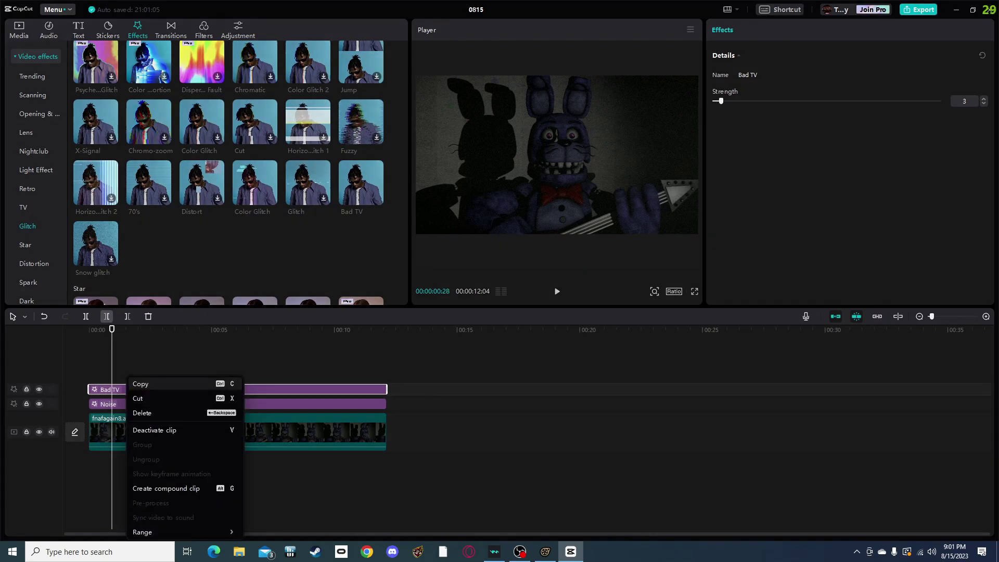
{"action": "left_click", "coordinate": [156, 412]}
Step: Try Snow glitch over the whole clip with lateral chromatic aberration 51, noise 100 and range 100, and delete it
{"action": "left_click_drag", "start_coordinate": [96, 242], "coordinate": [386, 389]}
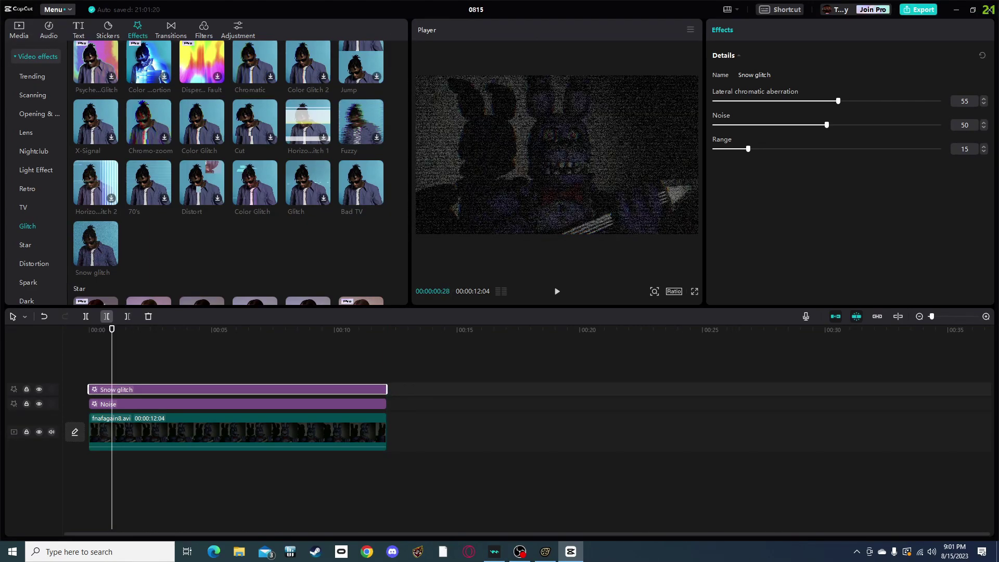
{"action": "left_click_drag", "start_coordinate": [837, 101], "coordinate": [939, 125]}
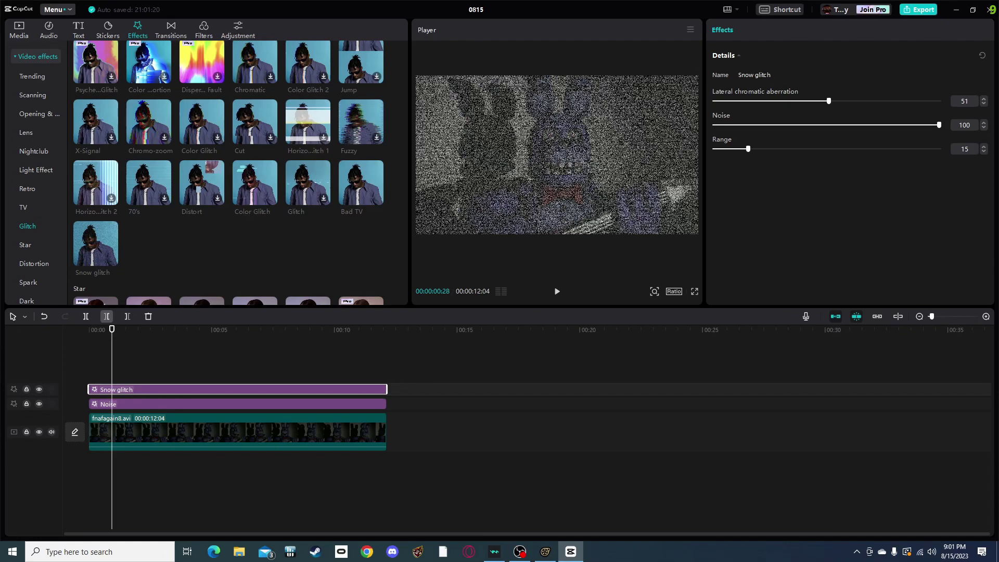
{"action": "left_click_drag", "start_coordinate": [714, 149], "coordinate": [923, 149]}
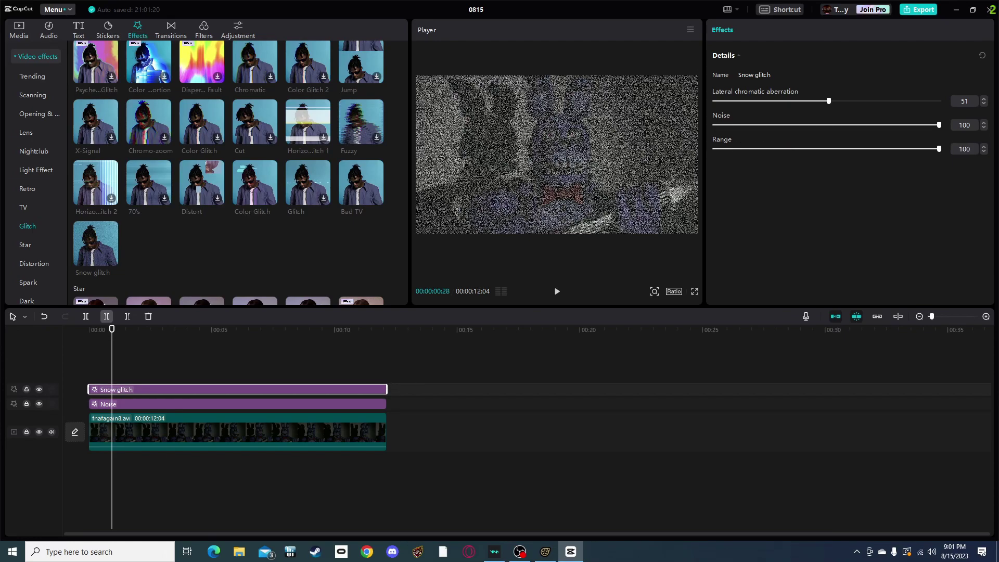
{"action": "right_click", "coordinate": [174, 389]}
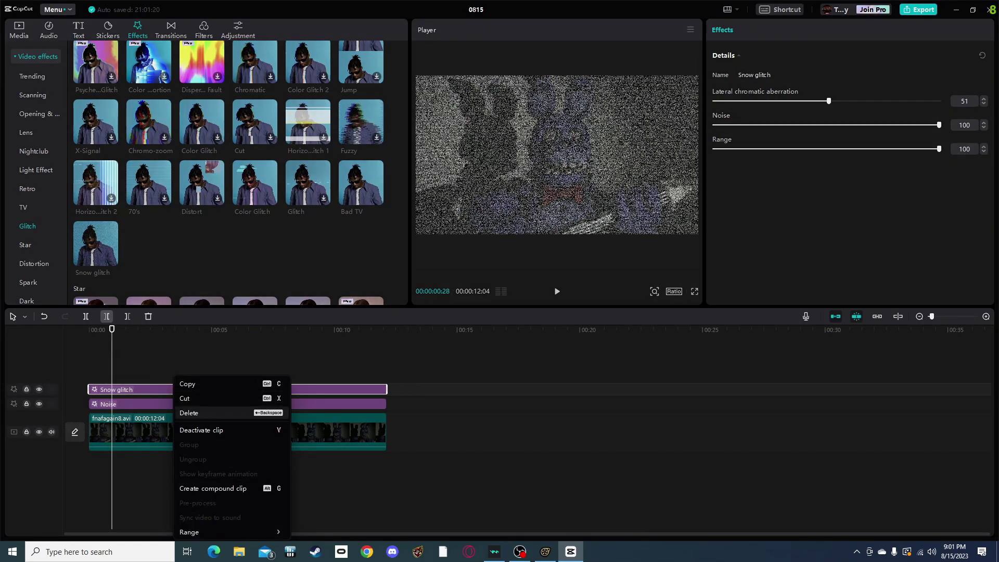
{"action": "left_click", "coordinate": [194, 411]}
Step: Try the Glitch effect above the Noise effect at the start of the timeline, and delete it
{"action": "scroll", "coordinate": [238, 172], "scroll_direction": "down", "scroll_amount": 3}
{"action": "scroll", "coordinate": [229, 172], "scroll_direction": "up", "scroll_amount": 3}
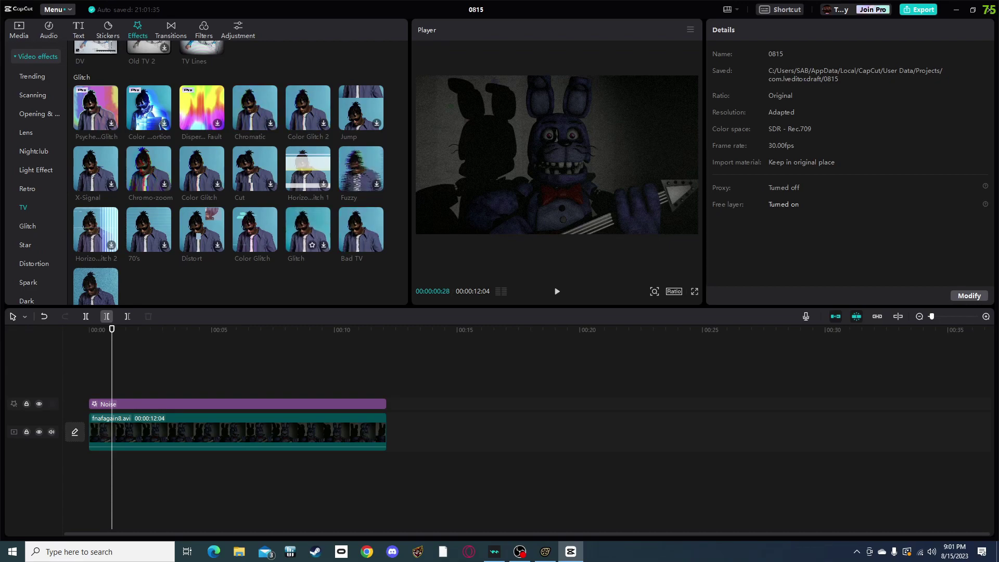
{"action": "left_click_drag", "start_coordinate": [307, 232], "coordinate": [125, 390]}
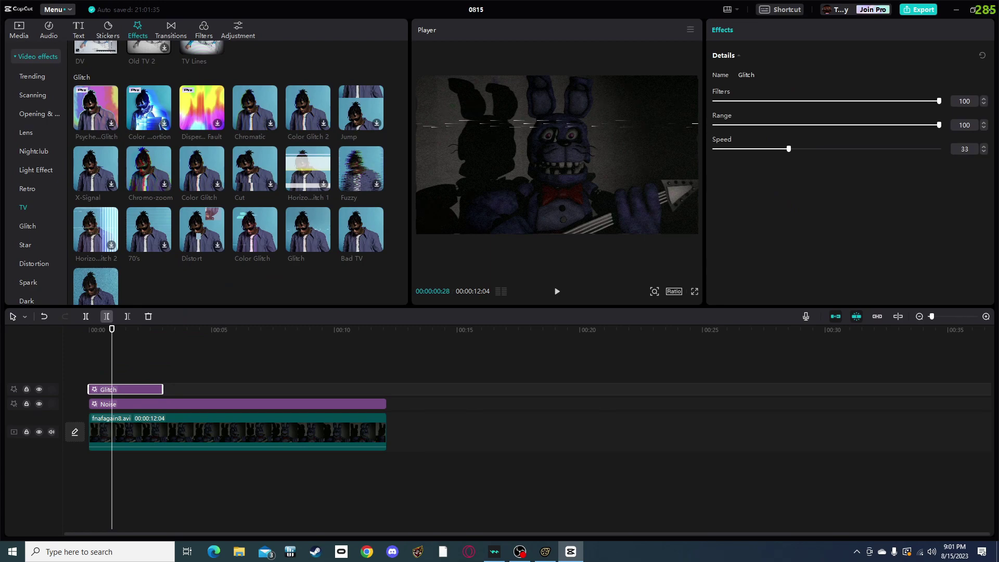
{"action": "right_click", "coordinate": [125, 389]}
{"action": "left_click", "coordinate": [156, 412]}
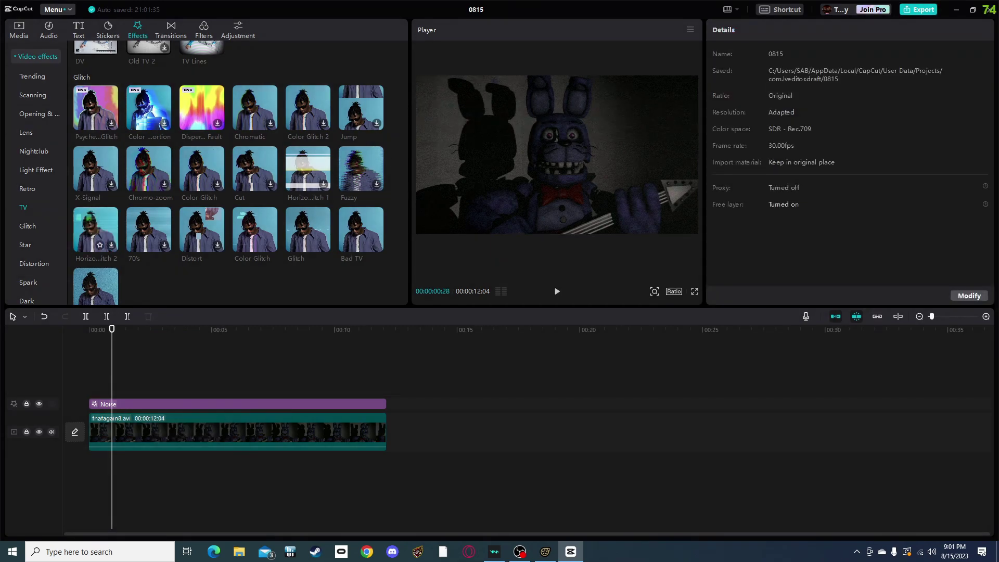
Step: Look through the Glitch and Lens video effects for another effect to apply
{"action": "scroll", "coordinate": [229, 172], "scroll_direction": "down", "scroll_amount": 1}
{"action": "scroll", "coordinate": [148, 205], "scroll_direction": "down", "scroll_amount": 4}
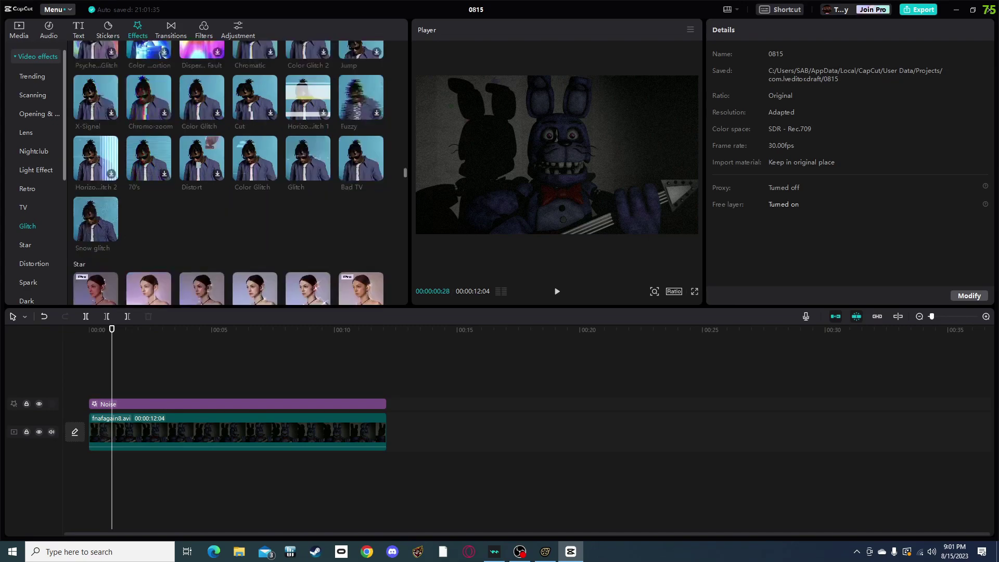
{"action": "scroll", "coordinate": [149, 205], "scroll_direction": "up", "scroll_amount": 4}
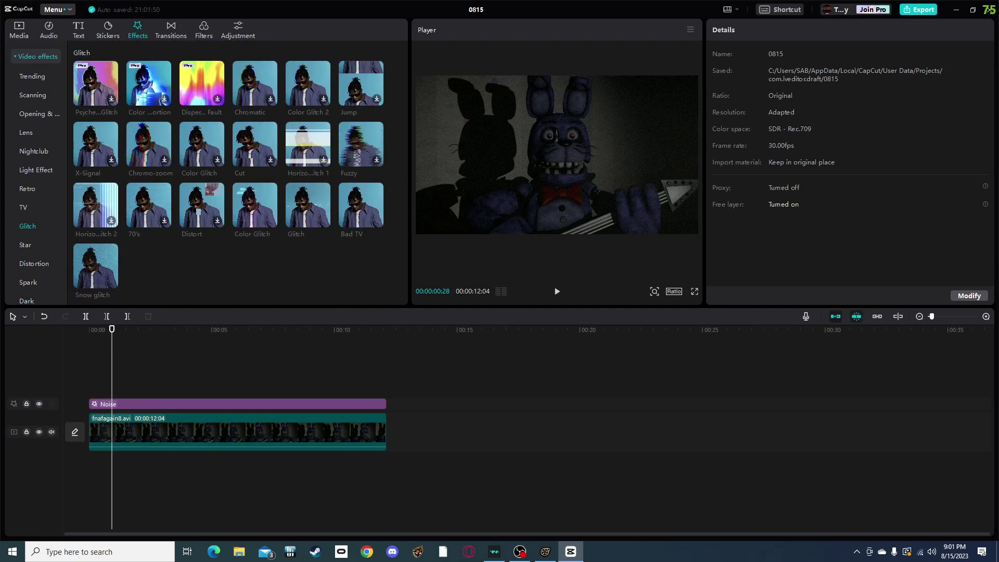
{"action": "left_click", "coordinate": [26, 133]}
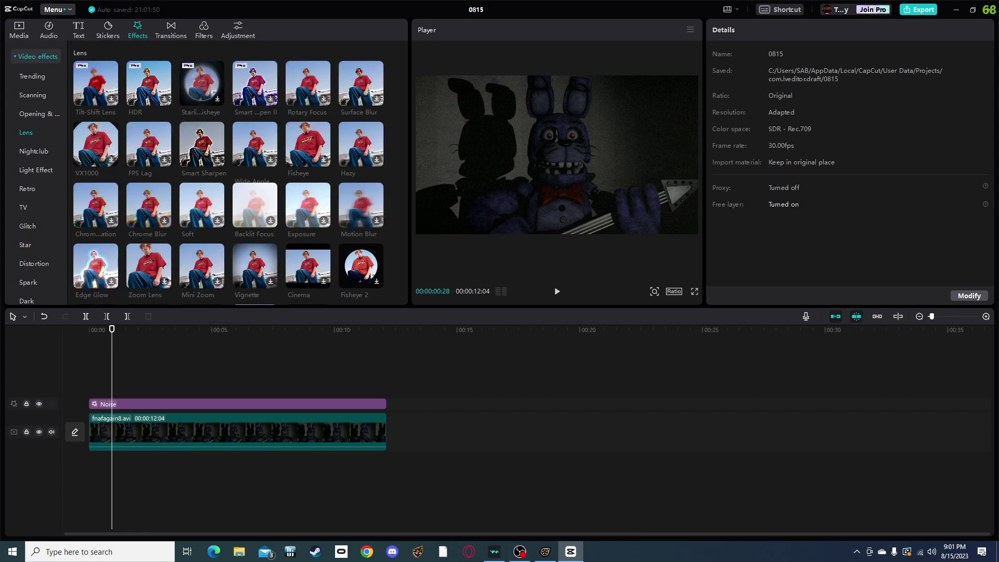
{"action": "scroll", "coordinate": [361, 208], "scroll_direction": "down", "scroll_amount": 2}
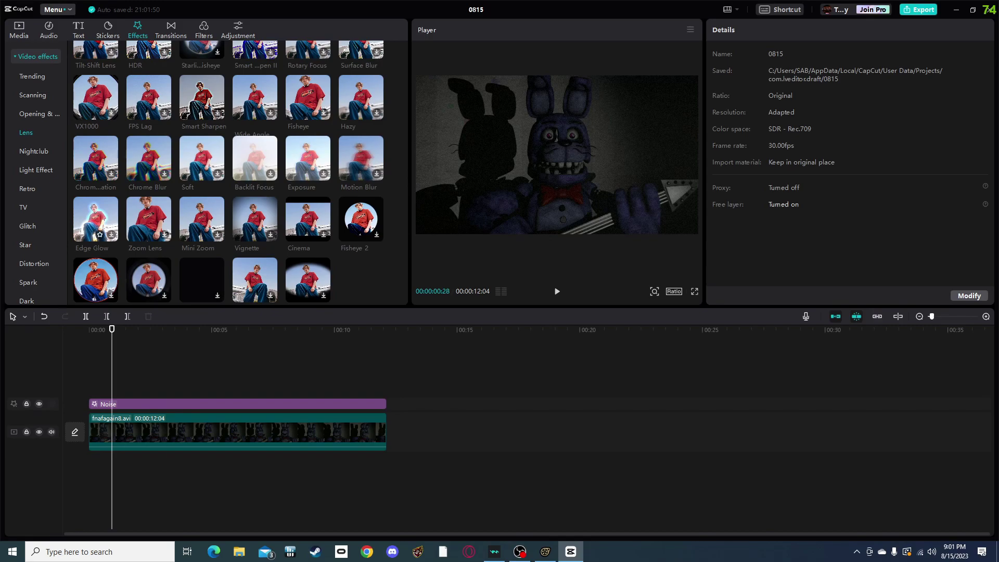
{"action": "scroll", "coordinate": [99, 223], "scroll_direction": "down", "scroll_amount": 4}
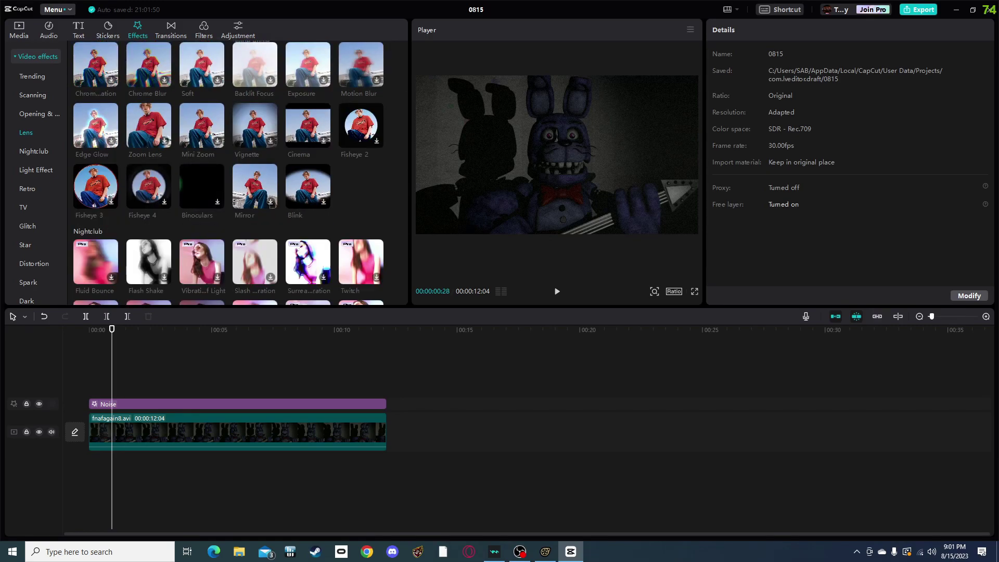
{"action": "scroll", "coordinate": [203, 185], "scroll_direction": "up", "scroll_amount": 6}
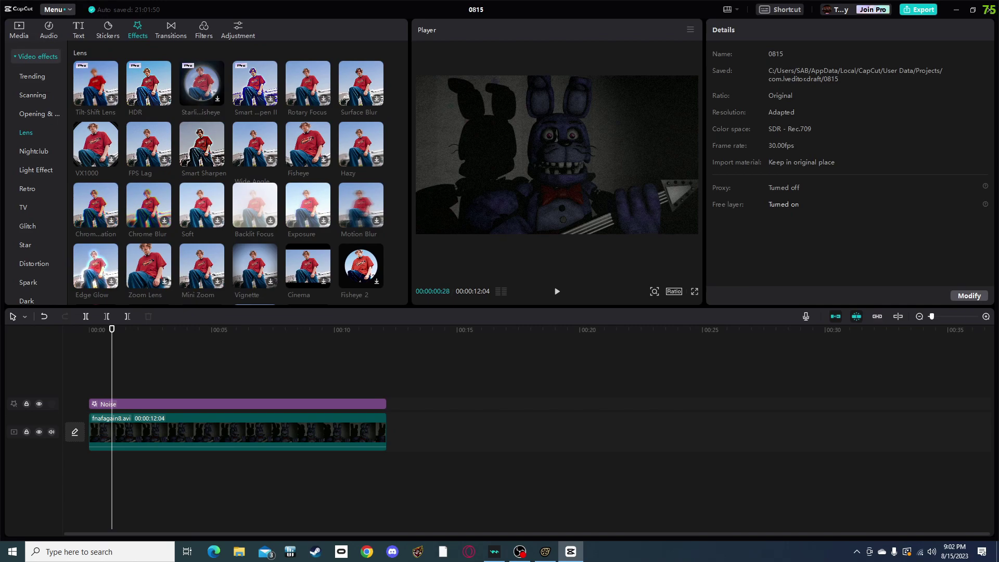
Step: Add the Low Quality retro effect above Noise across the whole clip, with blur 13 and color 0
{"action": "left_click", "coordinate": [28, 188]}
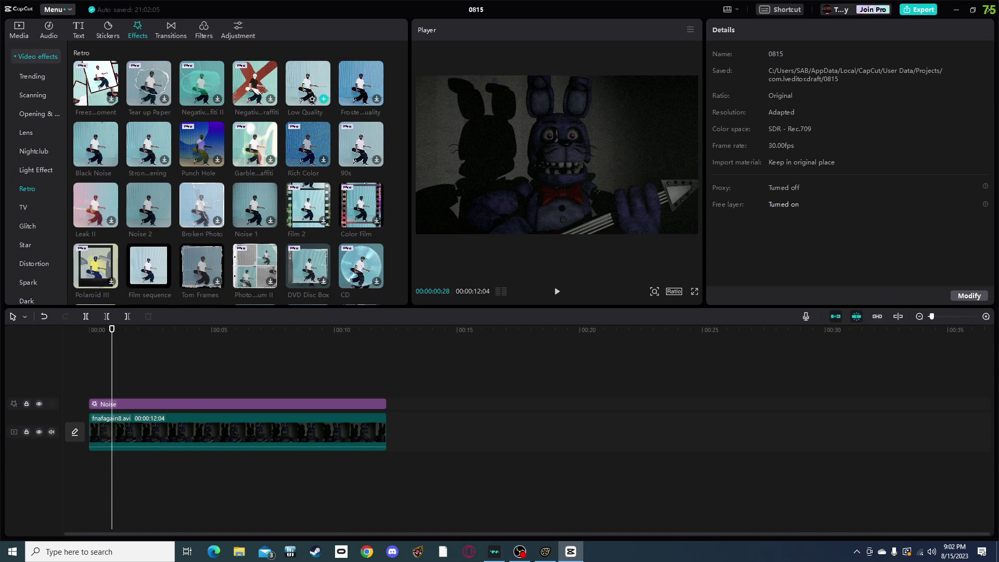
{"action": "left_click_drag", "start_coordinate": [307, 83], "coordinate": [102, 390]}
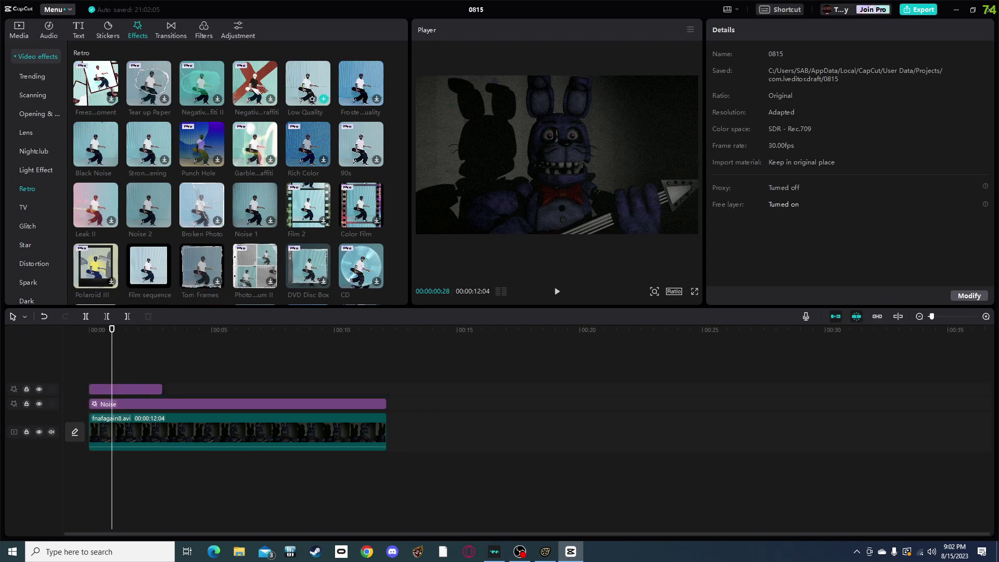
{"action": "left_click_drag", "start_coordinate": [162, 389], "coordinate": [387, 389]}
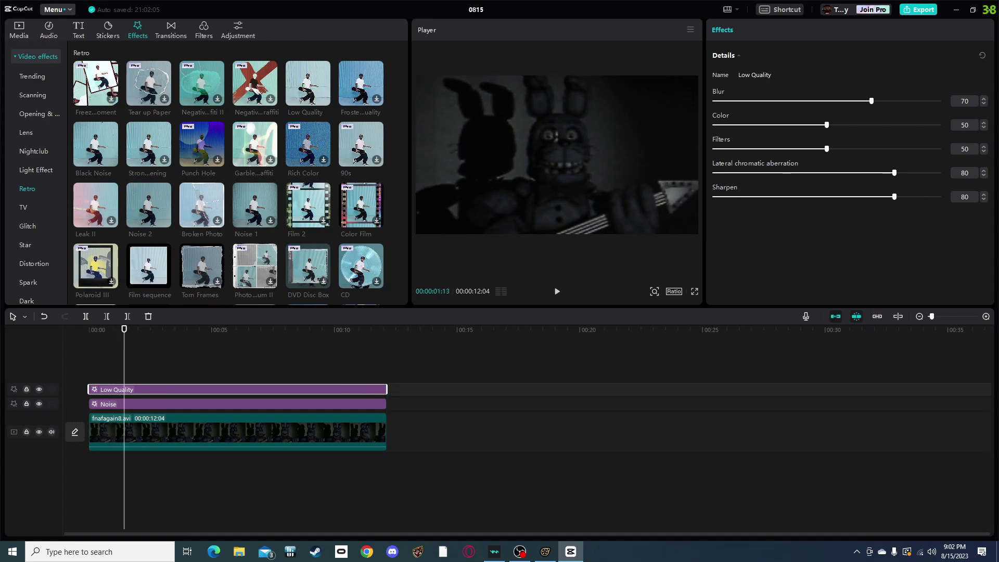
{"action": "left_click_drag", "start_coordinate": [871, 101], "coordinate": [755, 101]}
{"action": "left_click_drag", "start_coordinate": [827, 125], "coordinate": [717, 125]}
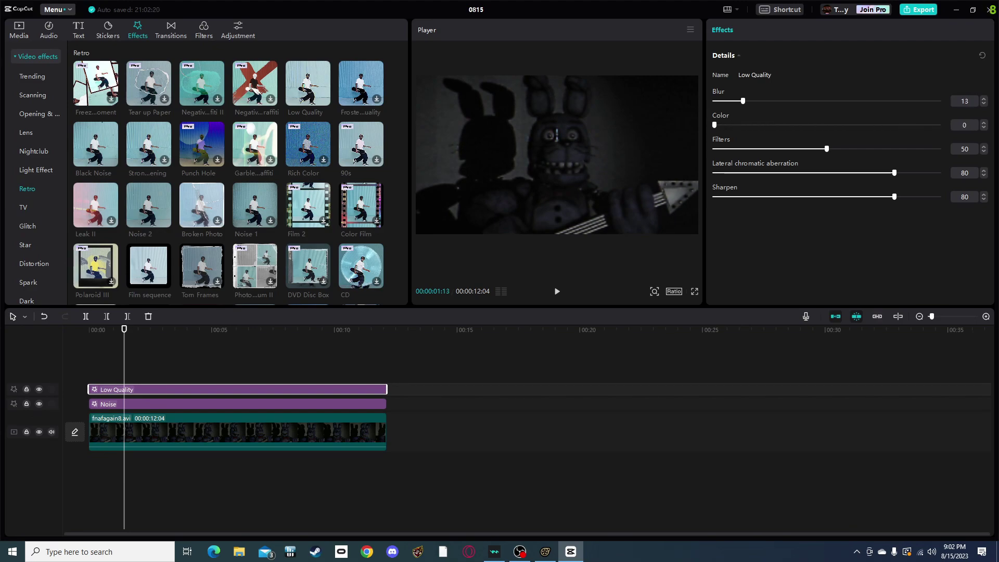
Step: Try the Low Quality effect with blur, filters and lateral chromatic aberration at 0 and sharpen at 100, and delete it
{"action": "left_click_drag", "start_coordinate": [826, 148], "coordinate": [713, 149]}
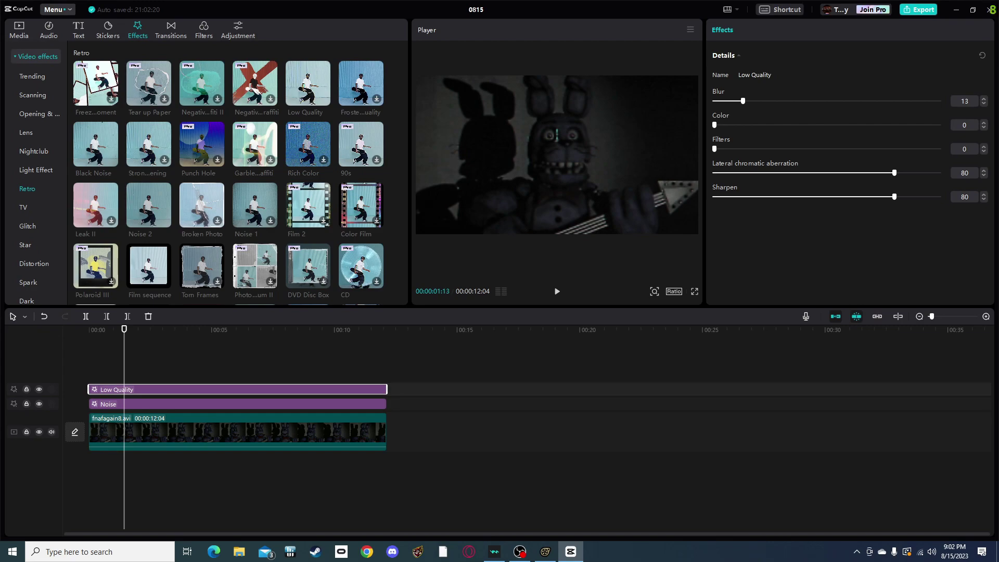
{"action": "left_click_drag", "start_coordinate": [894, 172], "coordinate": [715, 173]}
{"action": "key", "text": "space"}
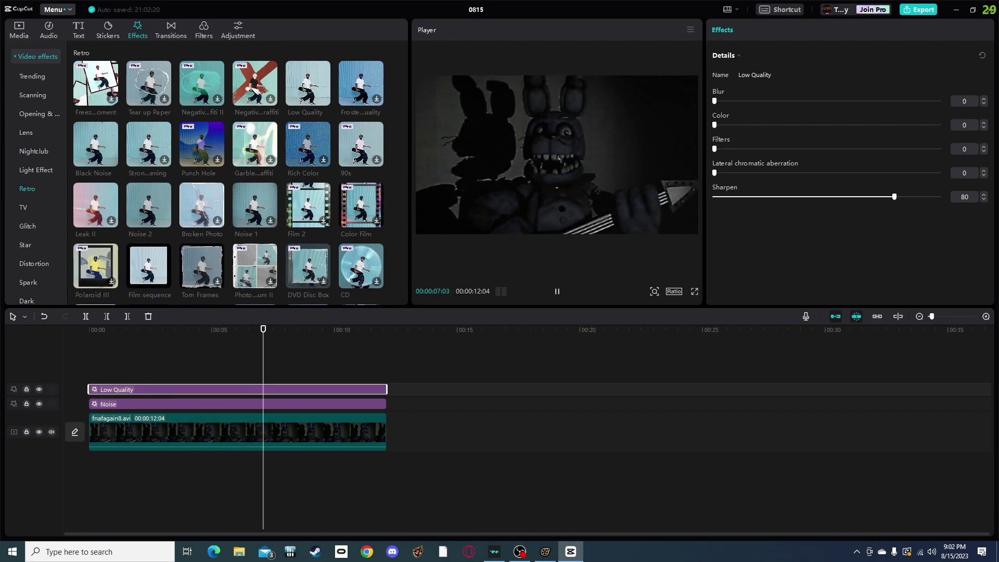
{"action": "left_click_drag", "start_coordinate": [894, 196], "coordinate": [939, 197]}
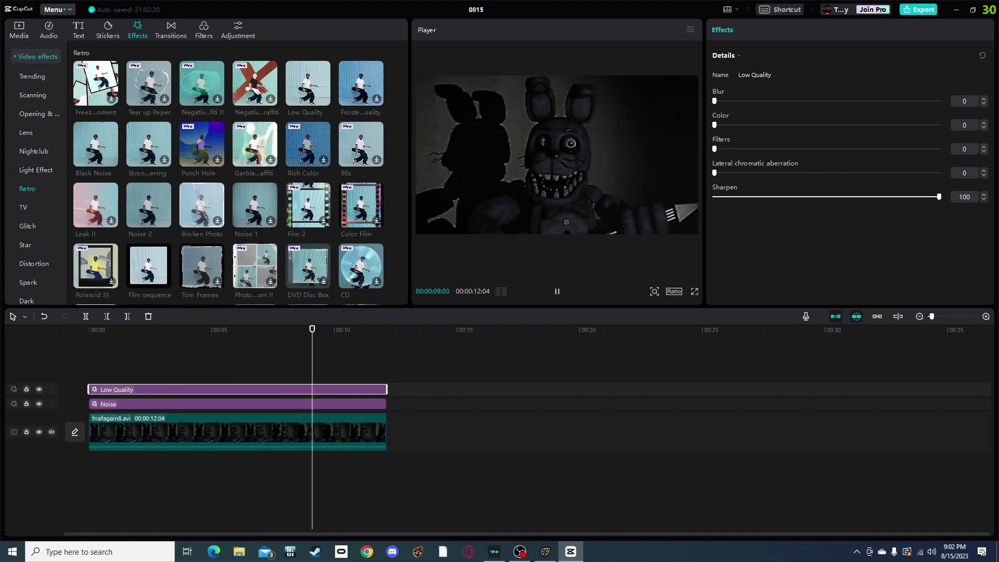
{"action": "right_click", "coordinate": [247, 389]}
{"action": "left_click", "coordinate": [260, 412]}
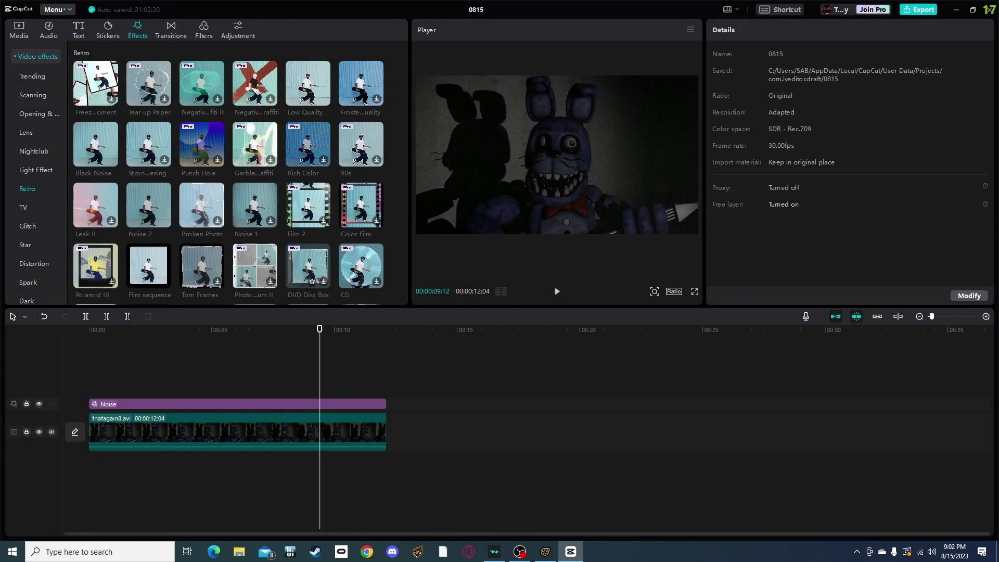
Step: Look through the Retro and TV video effects for another effect to apply
{"action": "scroll", "coordinate": [150, 156], "scroll_direction": "down", "scroll_amount": 1}
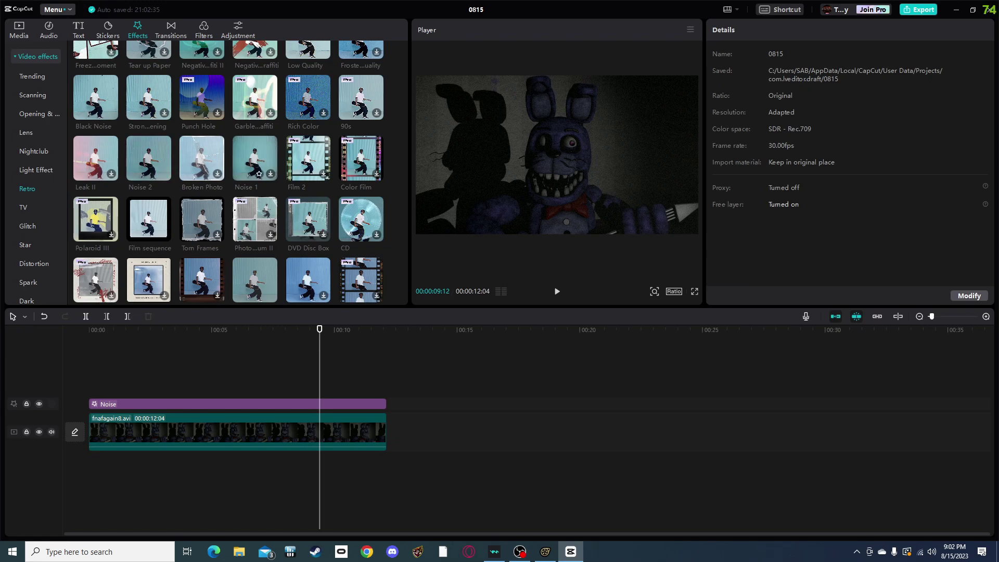
{"action": "scroll", "coordinate": [254, 158], "scroll_direction": "up", "scroll_amount": 1}
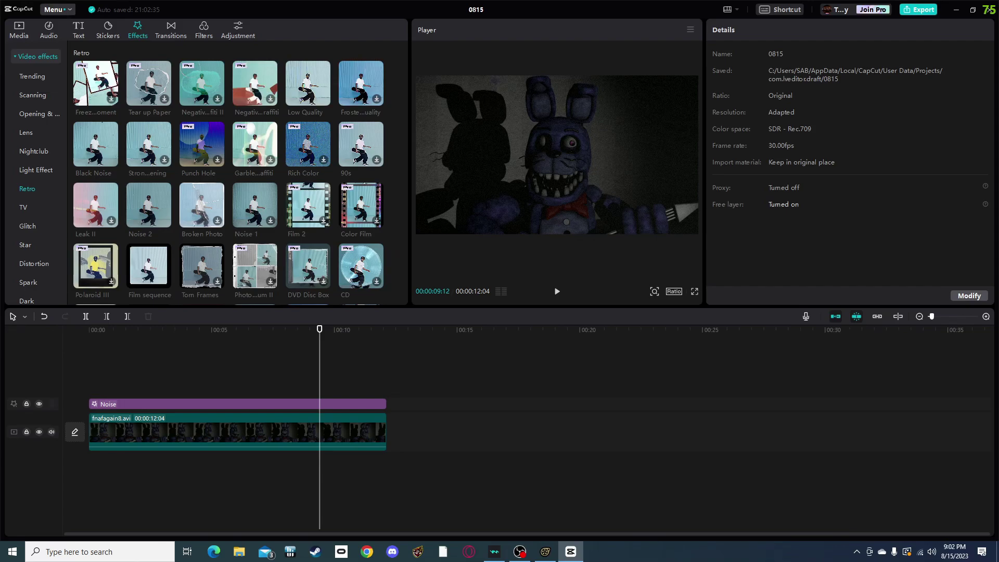
{"action": "scroll", "coordinate": [255, 185], "scroll_direction": "down", "scroll_amount": 3}
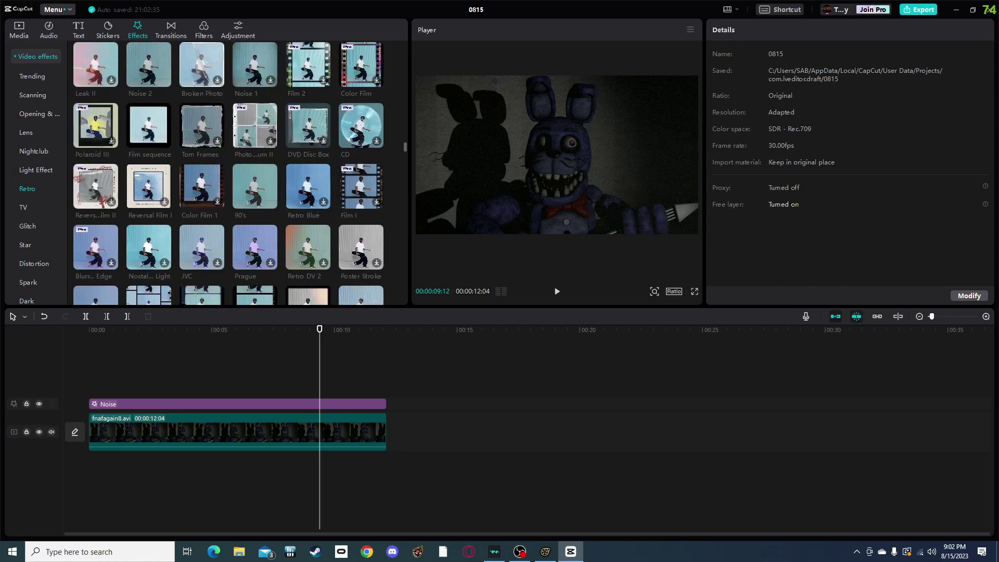
{"action": "scroll", "coordinate": [255, 244], "scroll_direction": "down", "scroll_amount": 2}
{"action": "scroll", "coordinate": [255, 244], "scroll_direction": "down", "scroll_amount": 2}
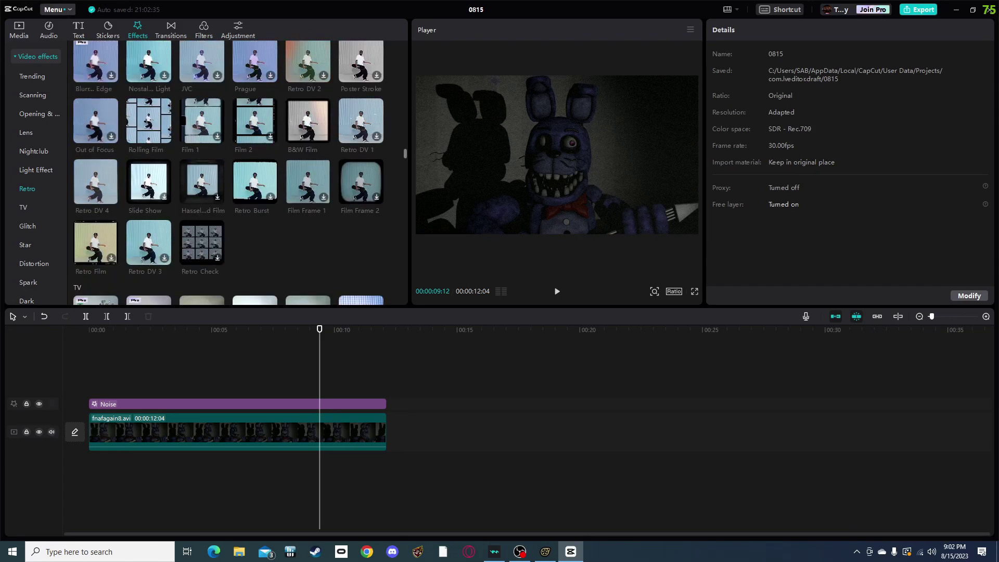
{"action": "left_click", "coordinate": [520, 551]}
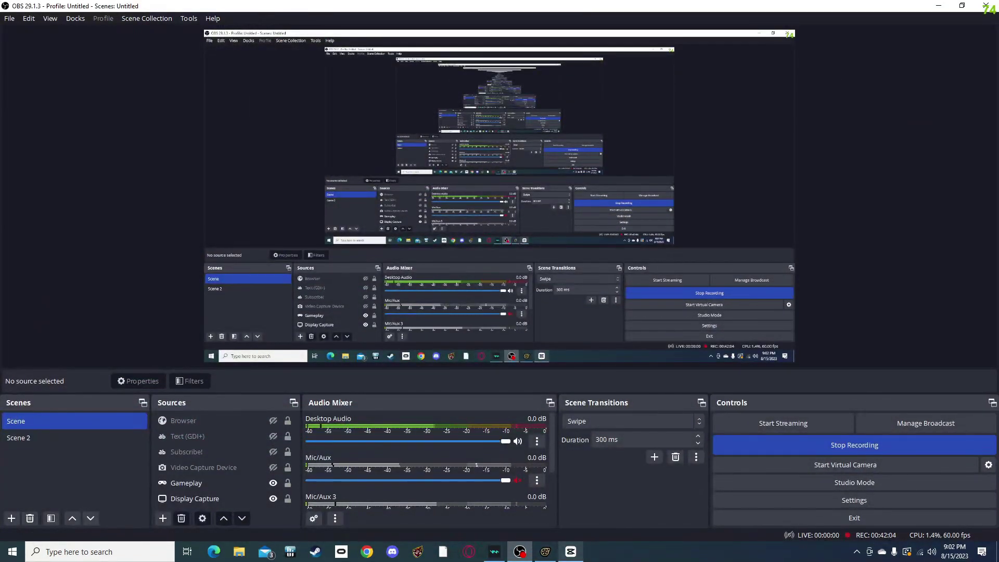
{"action": "left_click", "coordinate": [570, 551]}
{"action": "scroll", "coordinate": [195, 283], "scroll_direction": "down", "scroll_amount": 3}
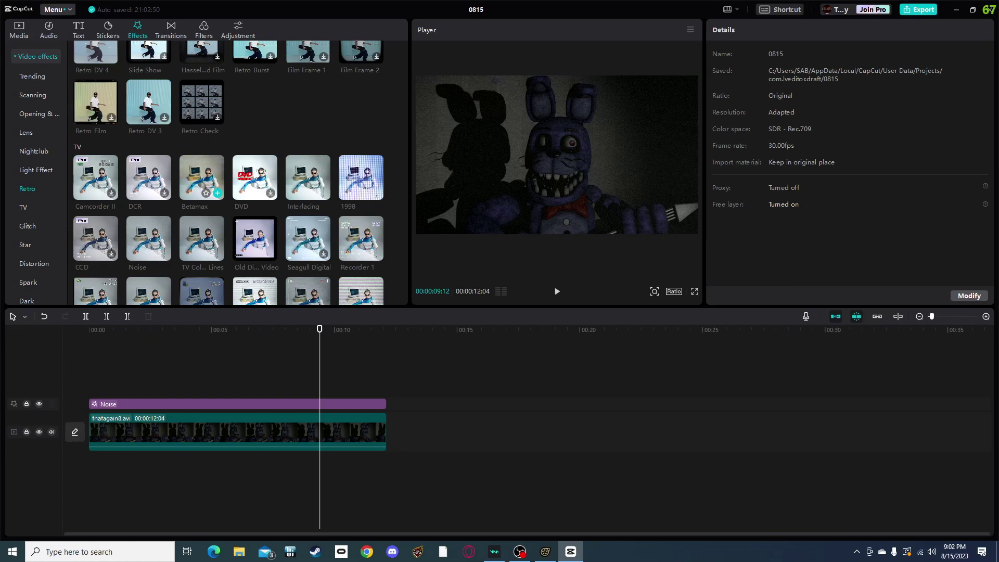
{"action": "scroll", "coordinate": [194, 283], "scroll_direction": "down", "scroll_amount": 2}
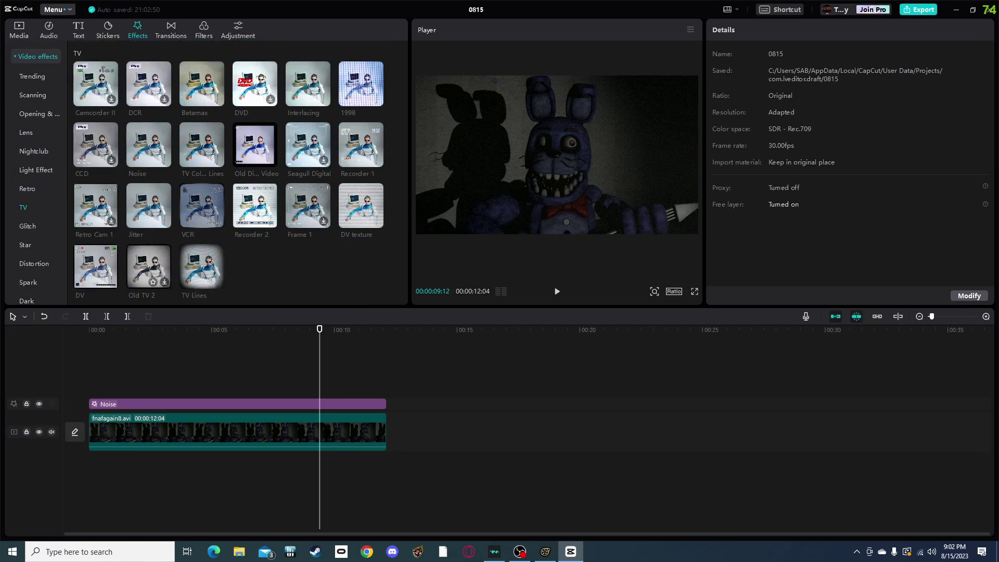
{"action": "scroll", "coordinate": [148, 208], "scroll_direction": "down", "scroll_amount": 1}
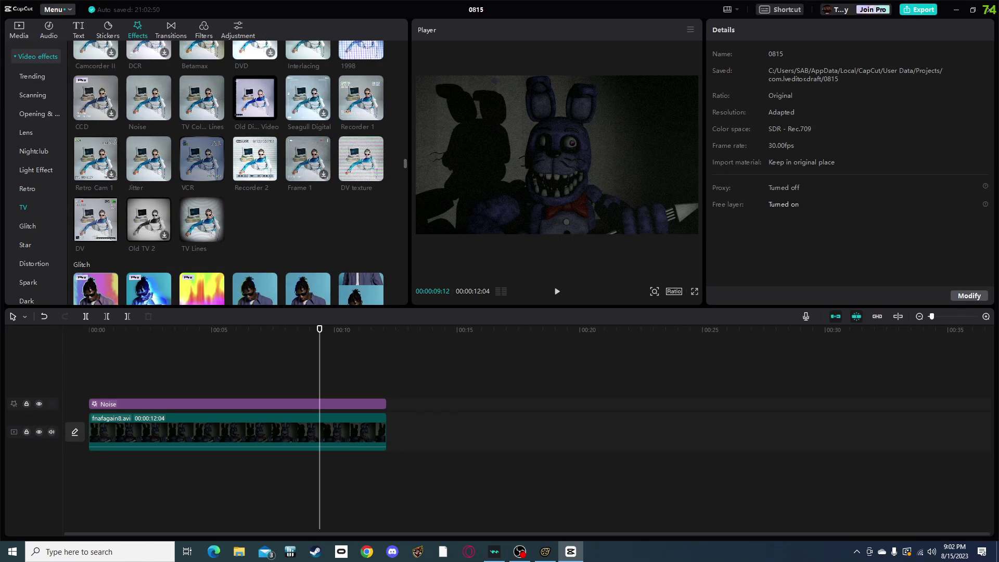
{"action": "scroll", "coordinate": [151, 218], "scroll_direction": "up", "scroll_amount": 1}
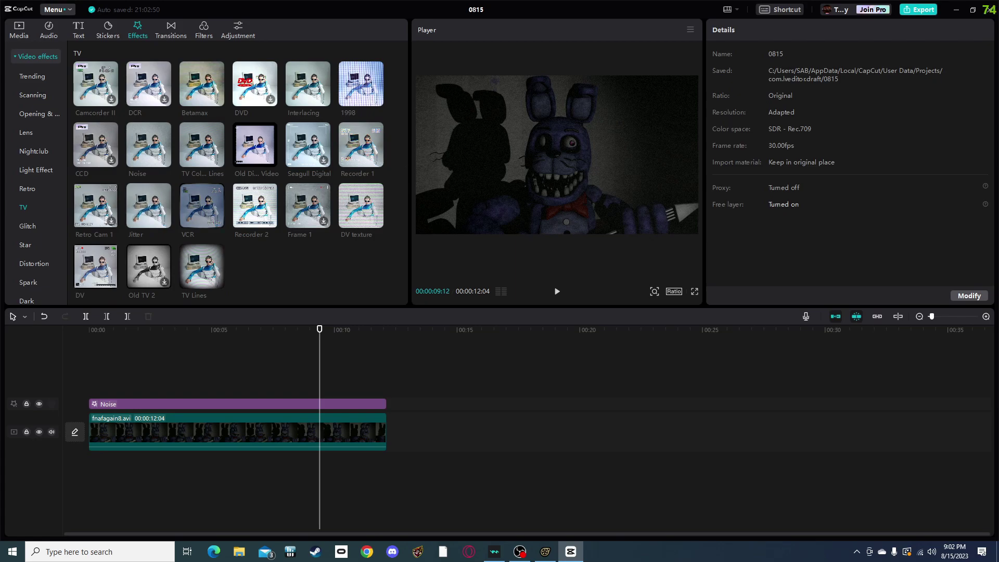
Step: Add the VCR effect above Noise across the whole clip, with filters 0, lateral chromatic aberration 40, sharpen 55 and longitudinal chromatic aberration 52
{"action": "left_click_drag", "start_coordinate": [202, 206], "coordinate": [102, 390]}
{"action": "left_click_drag", "start_coordinate": [163, 389], "coordinate": [387, 389]}
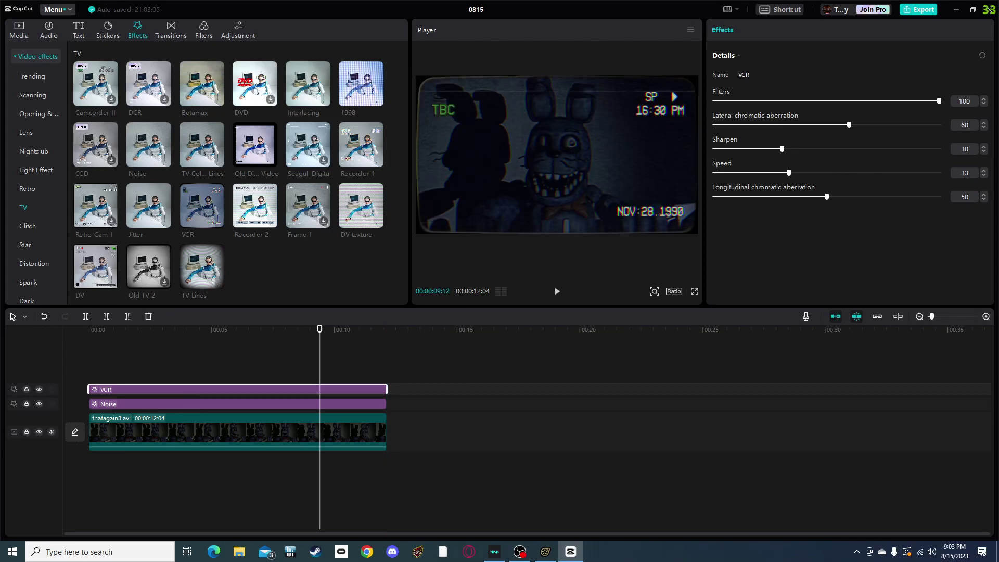
{"action": "left_click_drag", "start_coordinate": [939, 100], "coordinate": [714, 101]}
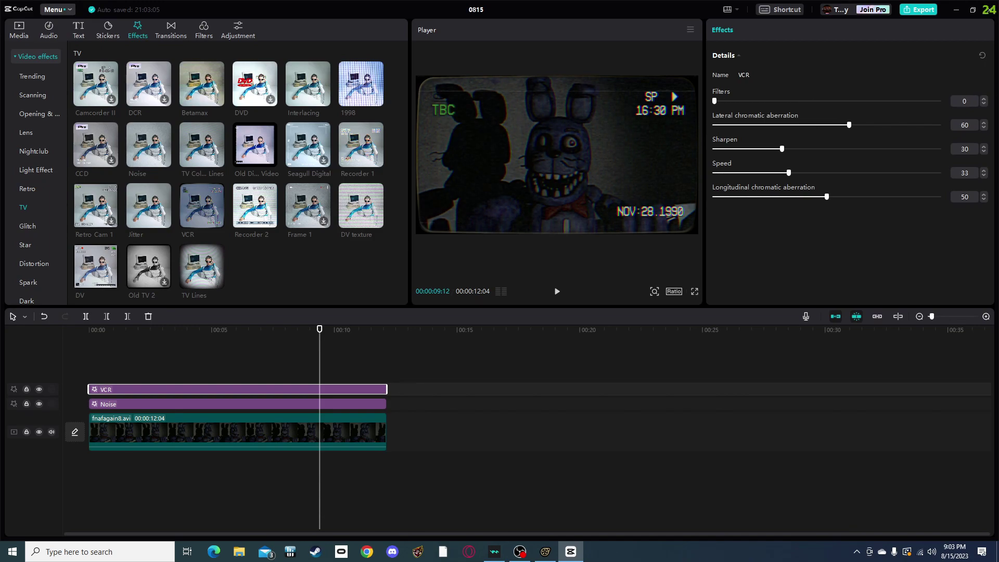
{"action": "left_click_drag", "start_coordinate": [782, 149], "coordinate": [939, 149]}
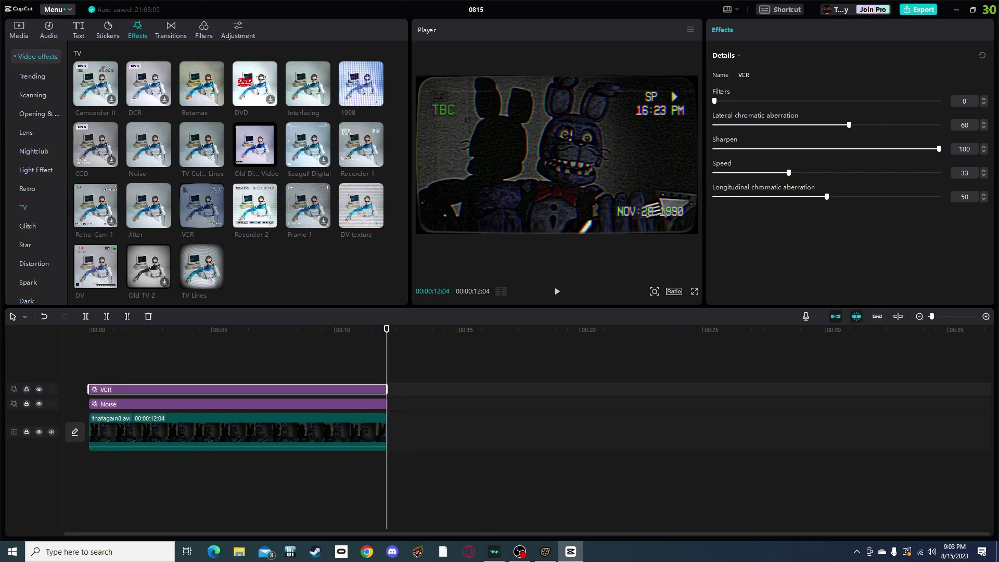
{"action": "left_click_drag", "start_coordinate": [938, 149], "coordinate": [866, 149]}
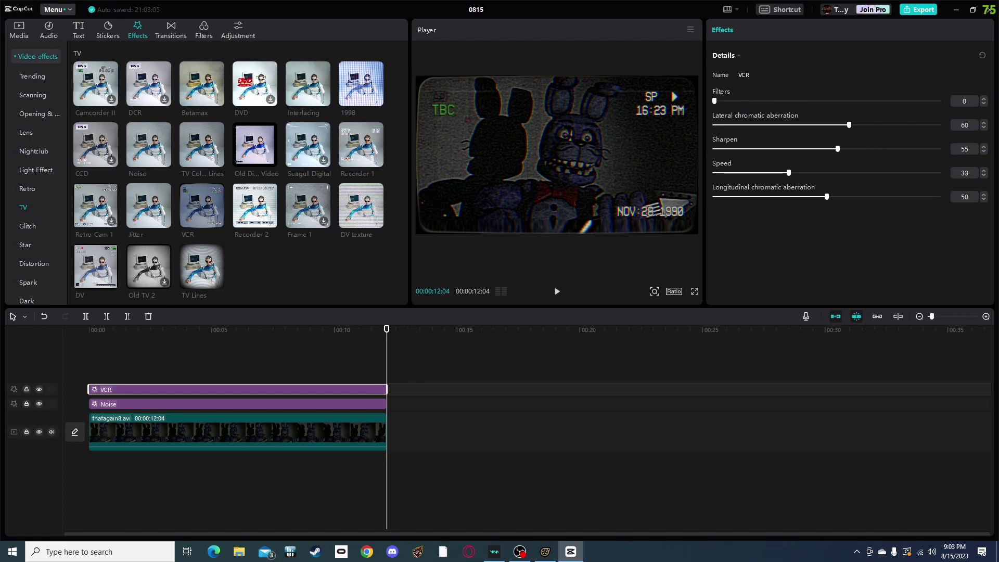
{"action": "mouse_move", "coordinate": [826, 196]}
{"action": "left_mouse_down"}
{"action": "mouse_move", "coordinate": [735, 197]}
{"action": "mouse_move", "coordinate": [861, 196]}
{"action": "mouse_move", "coordinate": [831, 196]}
{"action": "left_mouse_up"}
{"action": "left_click_drag", "start_coordinate": [849, 125], "coordinate": [821, 125]}
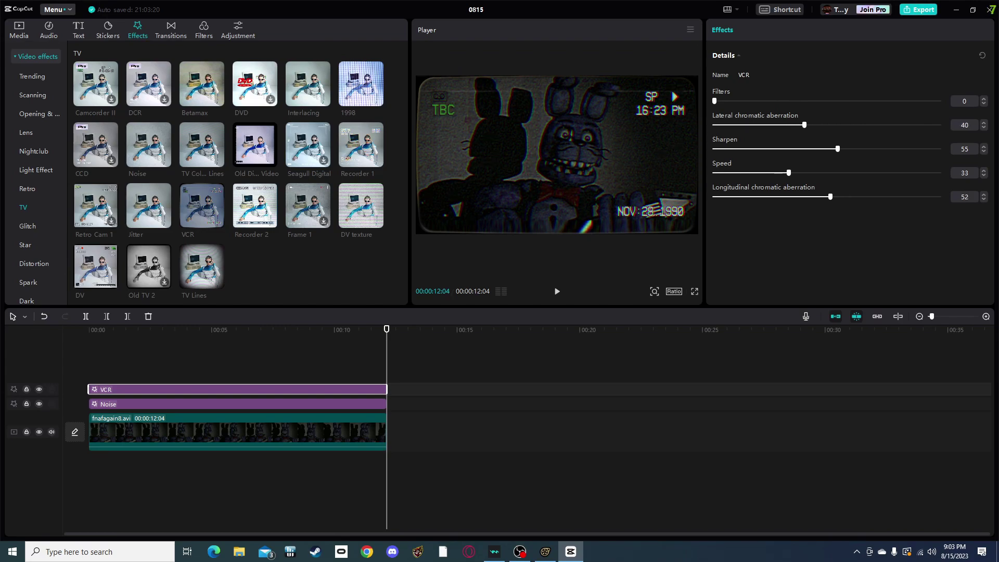
{"action": "key", "text": "space"}
Step: Add the 1998 TV effect above VCR across the whole clip, with filters 19 and texture 24, and preview it
{"action": "left_click_drag", "start_coordinate": [361, 83], "coordinate": [102, 374]}
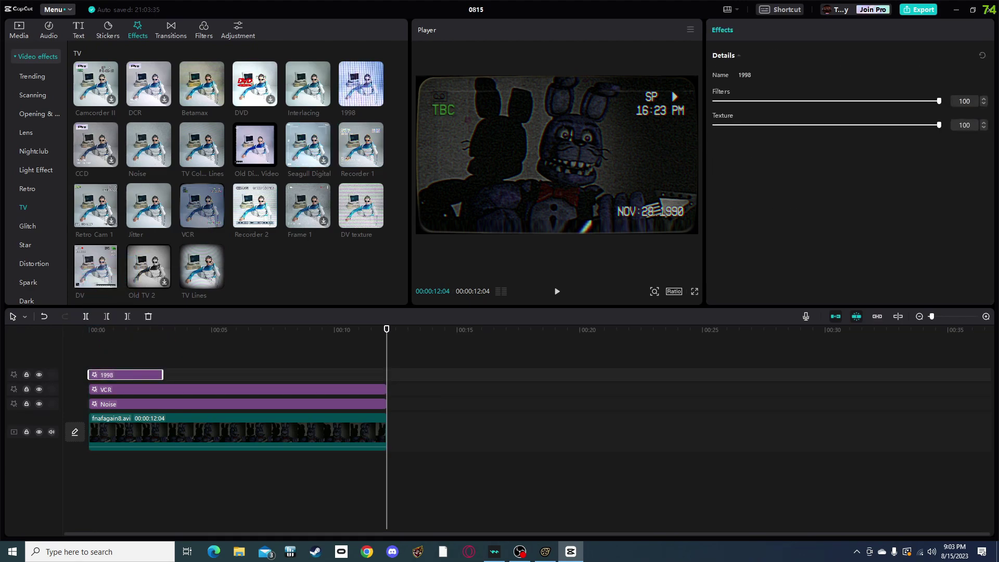
{"action": "left_click_drag", "start_coordinate": [925, 101], "coordinate": [725, 101]}
{"action": "left_click_drag", "start_coordinate": [163, 375], "coordinate": [386, 374]}
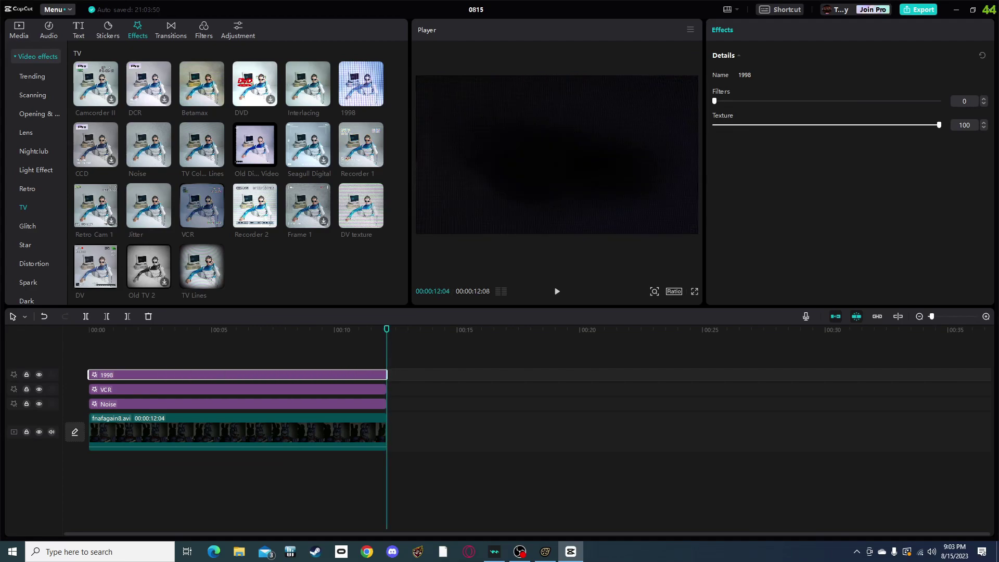
{"action": "left_click_drag", "start_coordinate": [387, 329], "coordinate": [321, 329]}
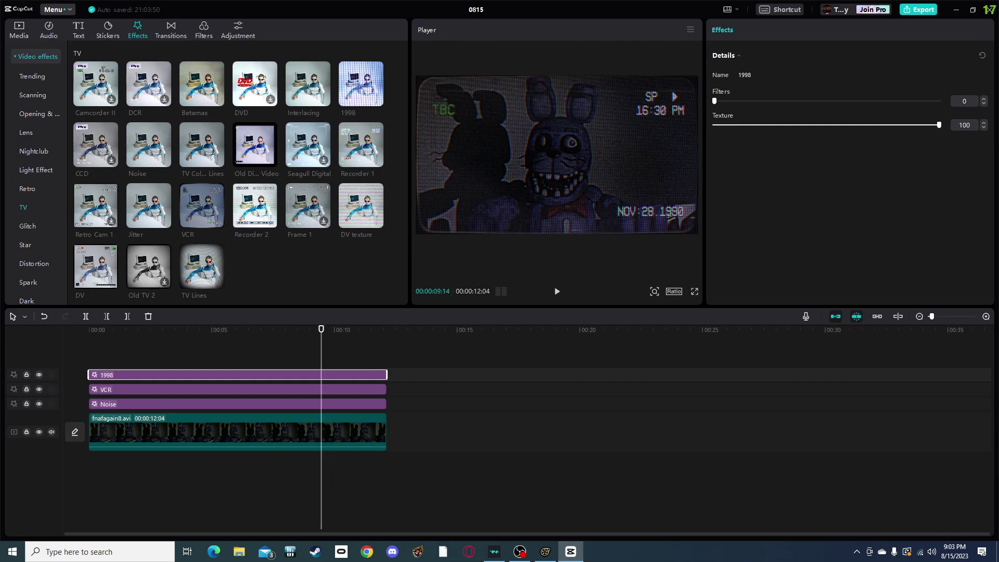
{"action": "left_click_drag", "start_coordinate": [939, 125], "coordinate": [778, 125]}
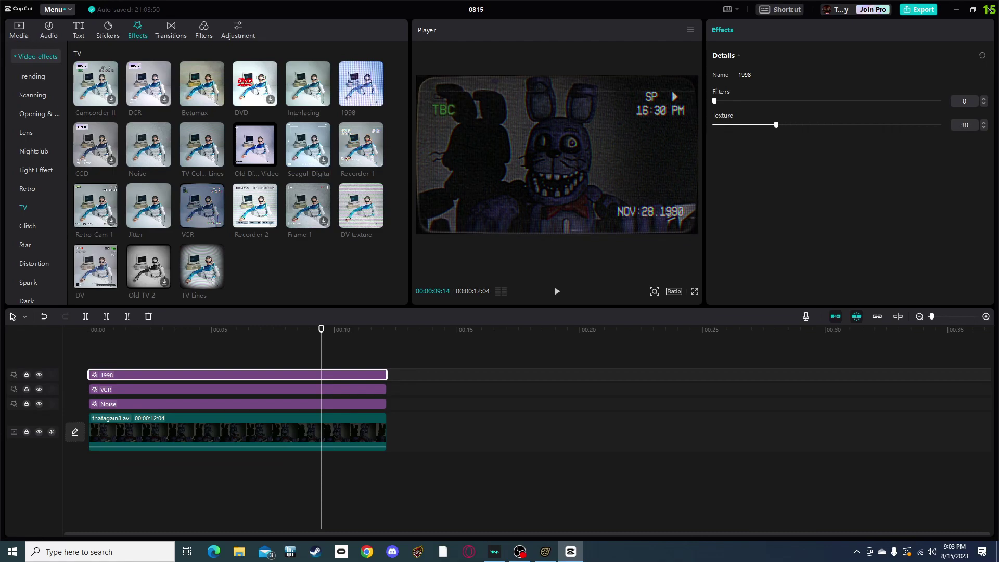
{"action": "left_click_drag", "start_coordinate": [714, 101], "coordinate": [790, 101]}
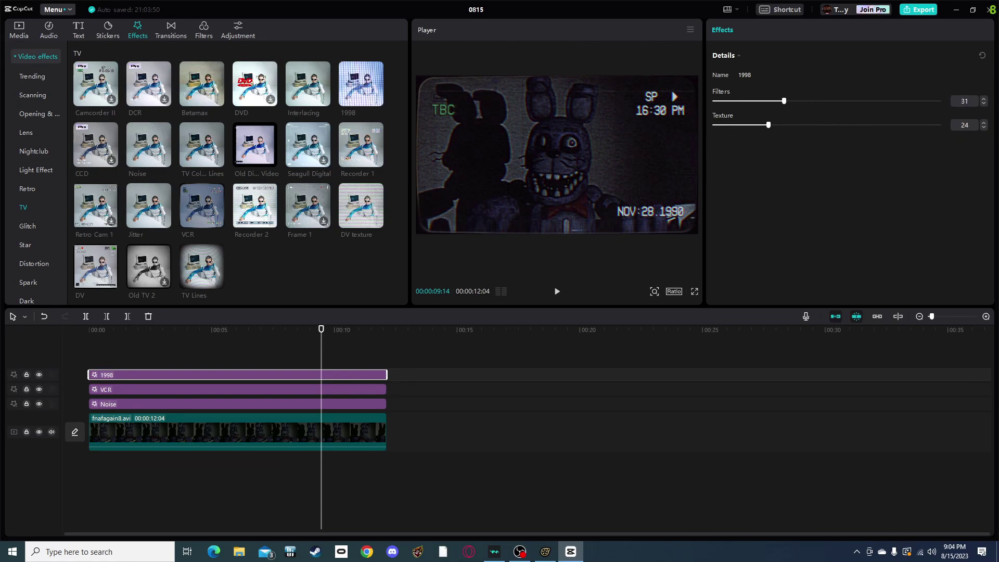
{"action": "key", "text": "space"}
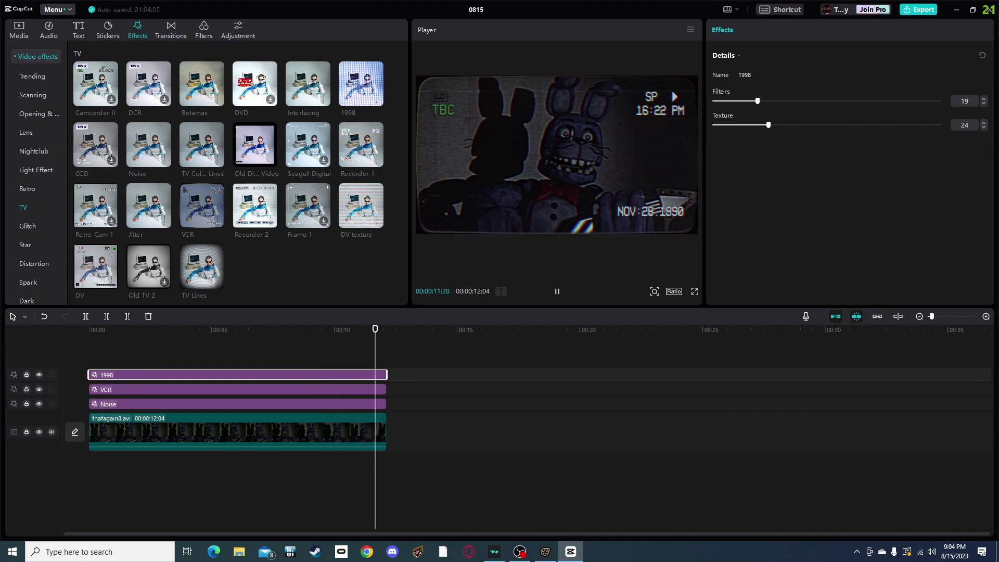
{"action": "key", "text": "space"}
{"action": "key", "text": "space"}
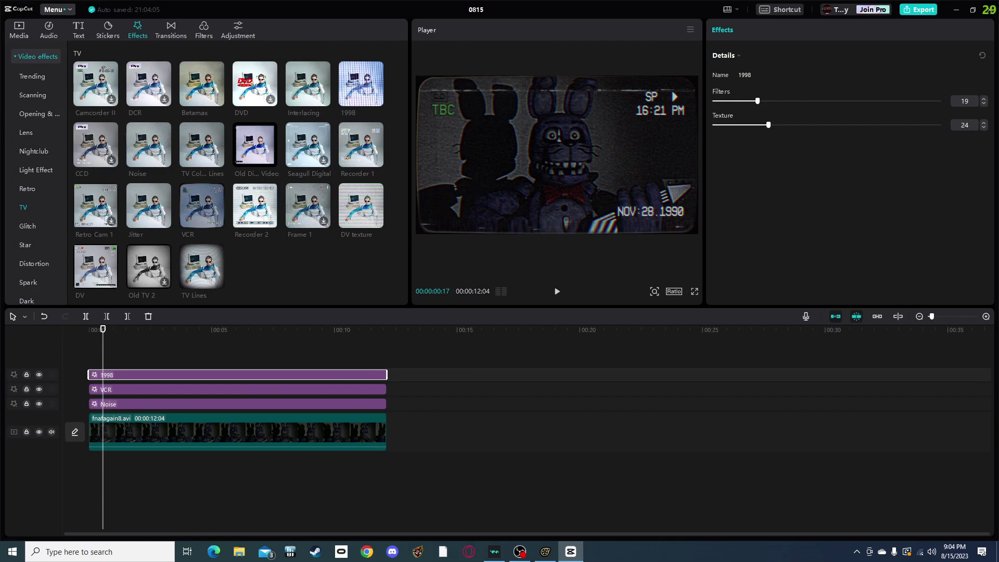
Step: Add the Black & White VHS dark effect above 1998 across the whole clip, with filters 0, and preview it
{"action": "scroll", "coordinate": [36, 172], "scroll_direction": "down", "scroll_amount": 2}
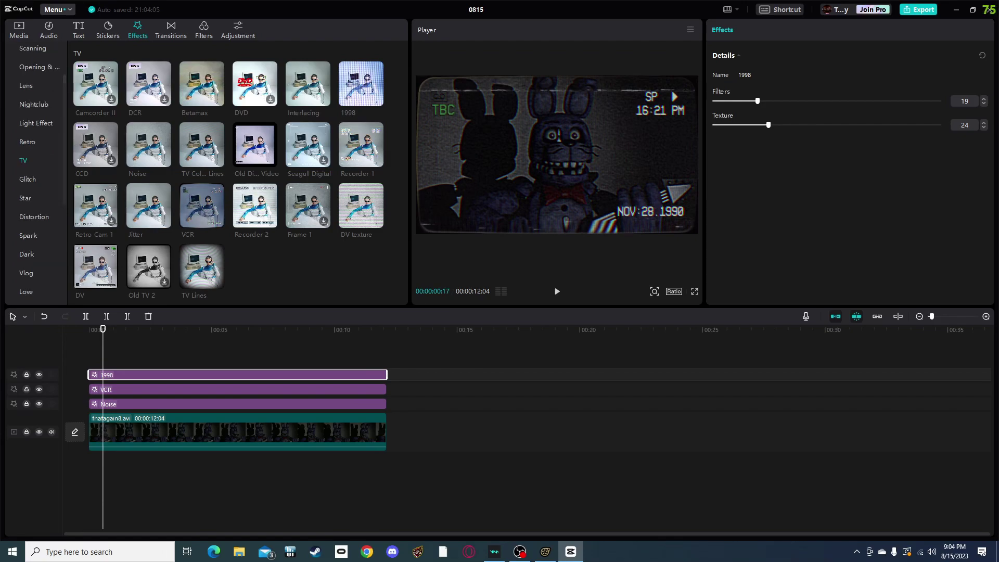
{"action": "left_click", "coordinate": [27, 254]}
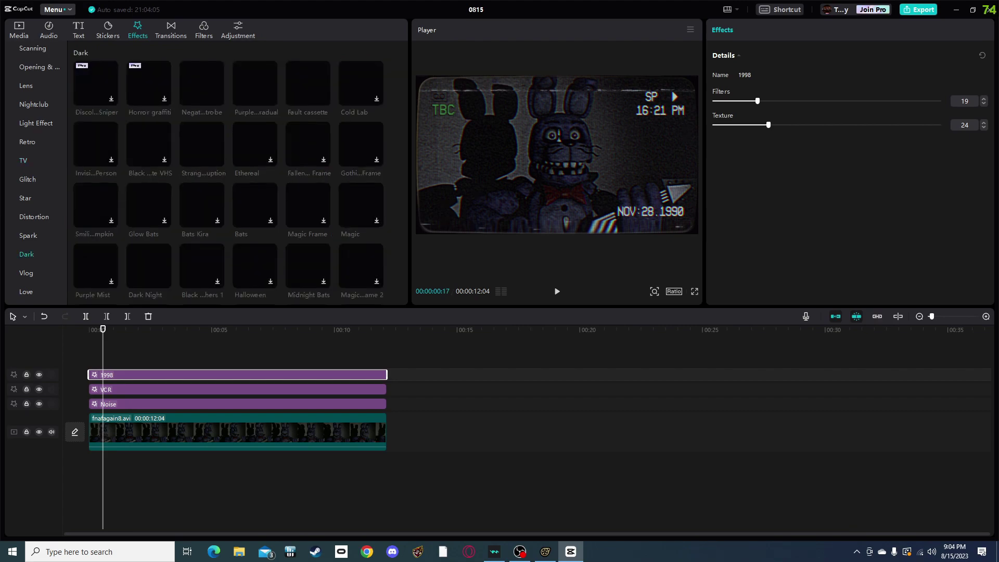
{"action": "mouse_move", "coordinate": [307, 83]}
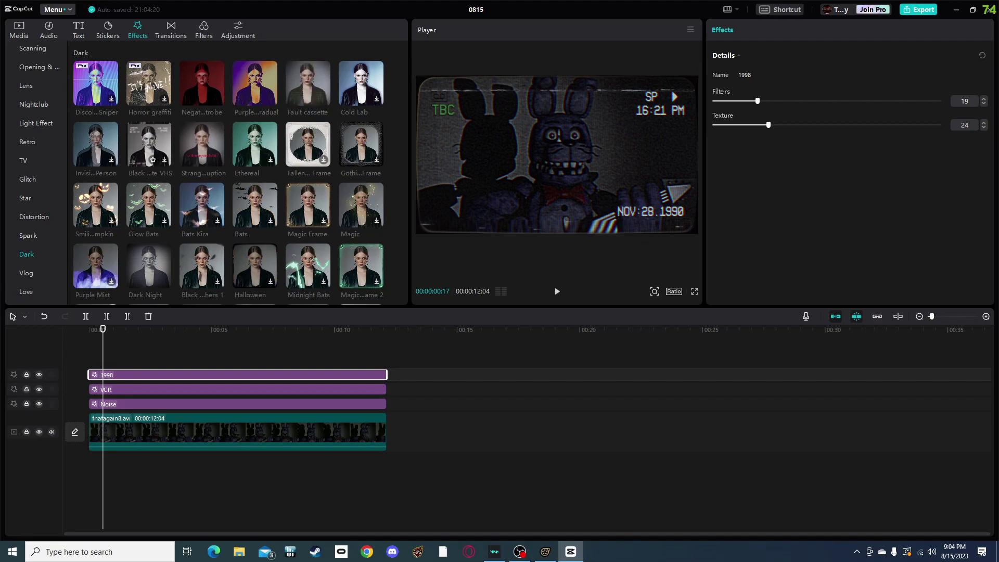
{"action": "left_click_drag", "start_coordinate": [148, 143], "coordinate": [100, 362]}
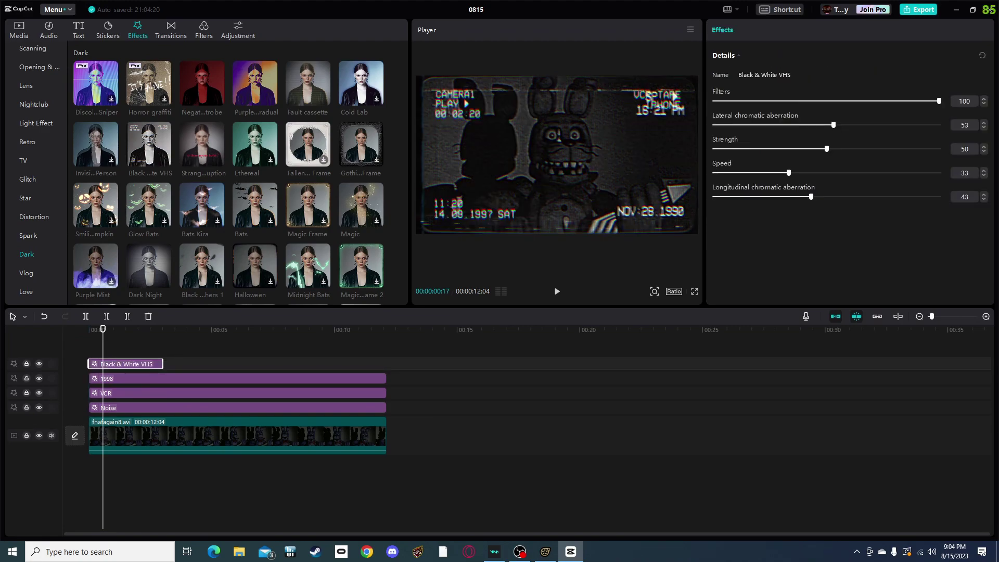
{"action": "left_click_drag", "start_coordinate": [163, 363], "coordinate": [387, 363]}
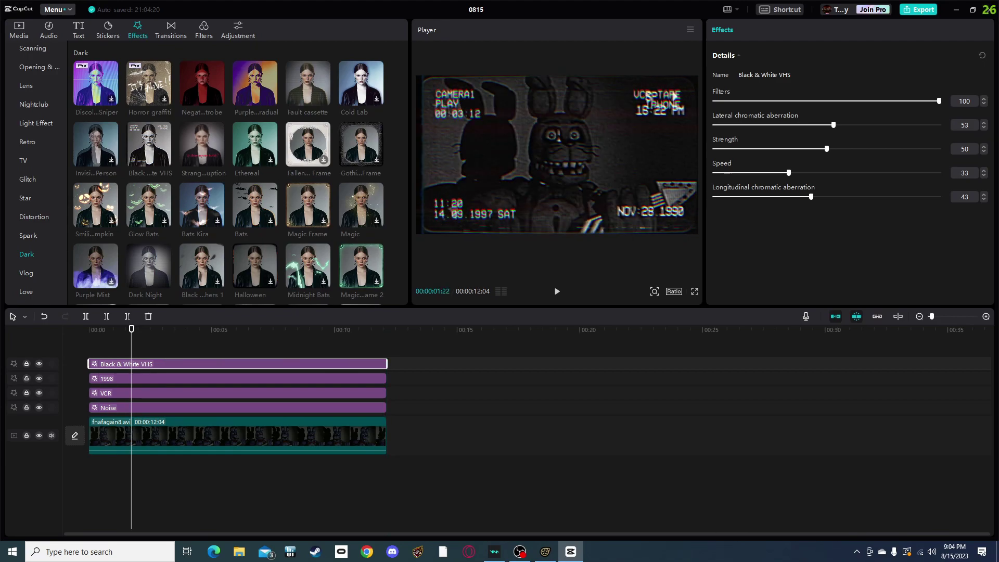
{"action": "left_click_drag", "start_coordinate": [939, 101], "coordinate": [714, 101]}
{"action": "key", "text": "space"}
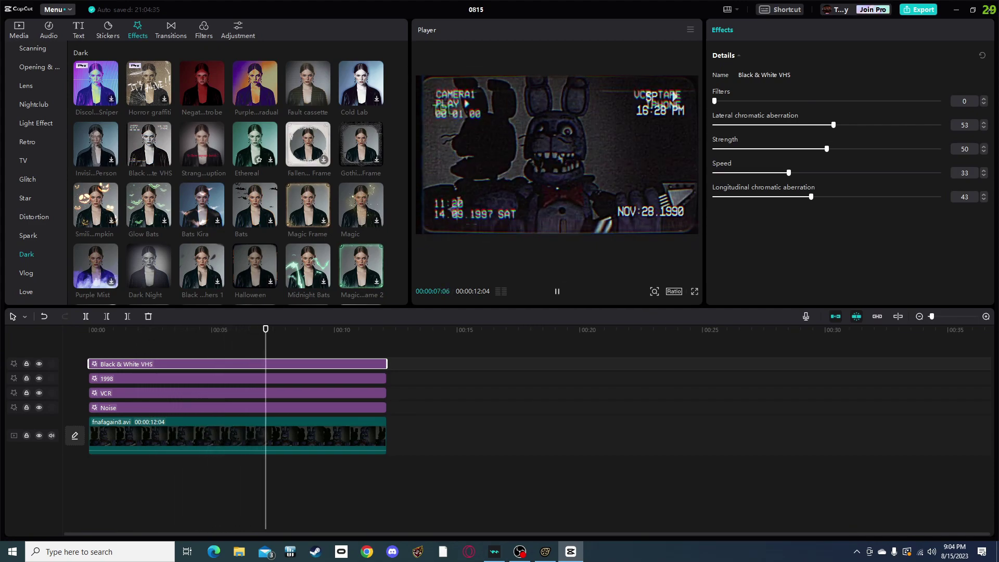
{"action": "key", "text": "space"}
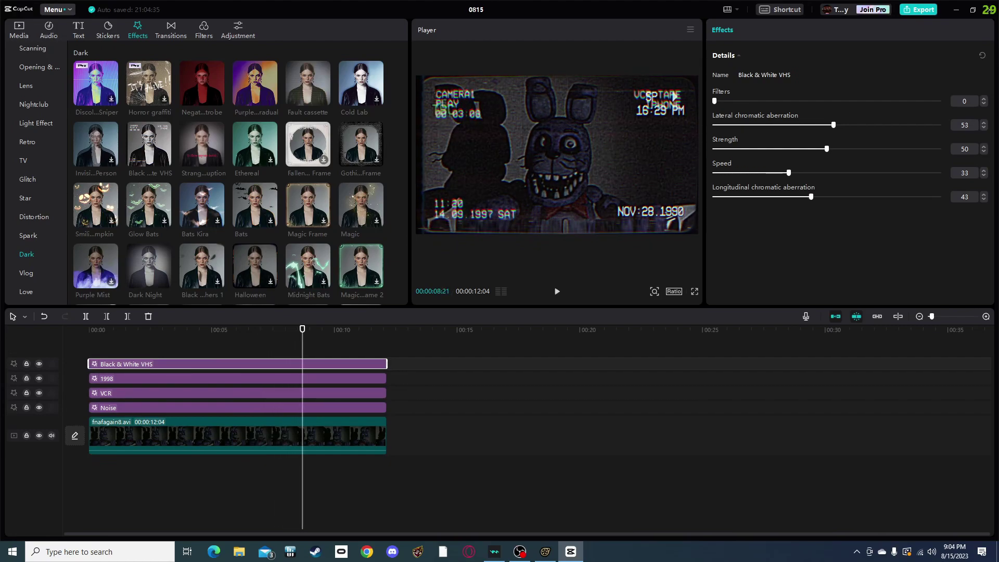
Step: Delete the VCR effect from the timeline and play the clip from the start
{"action": "right_click", "coordinate": [118, 394]}
{"action": "left_click", "coordinate": [141, 412]}
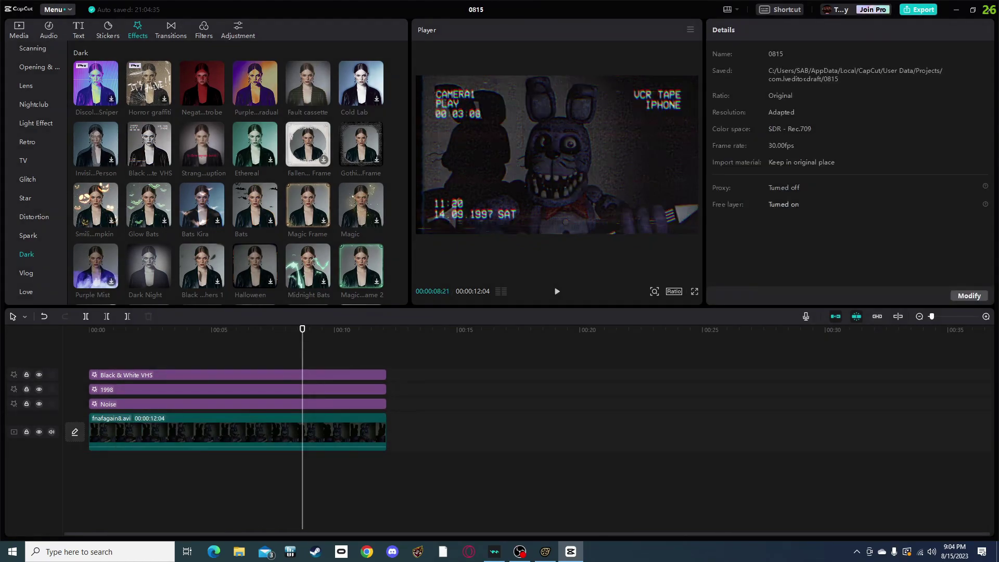
{"action": "left_click_drag", "start_coordinate": [303, 328], "coordinate": [88, 329]}
{"action": "key", "text": "space"}
Step: Select the Black & White VHS effect, play the clip to its end, return to the start and browse further dark and vlog effects
{"action": "left_click", "coordinate": [208, 375]}
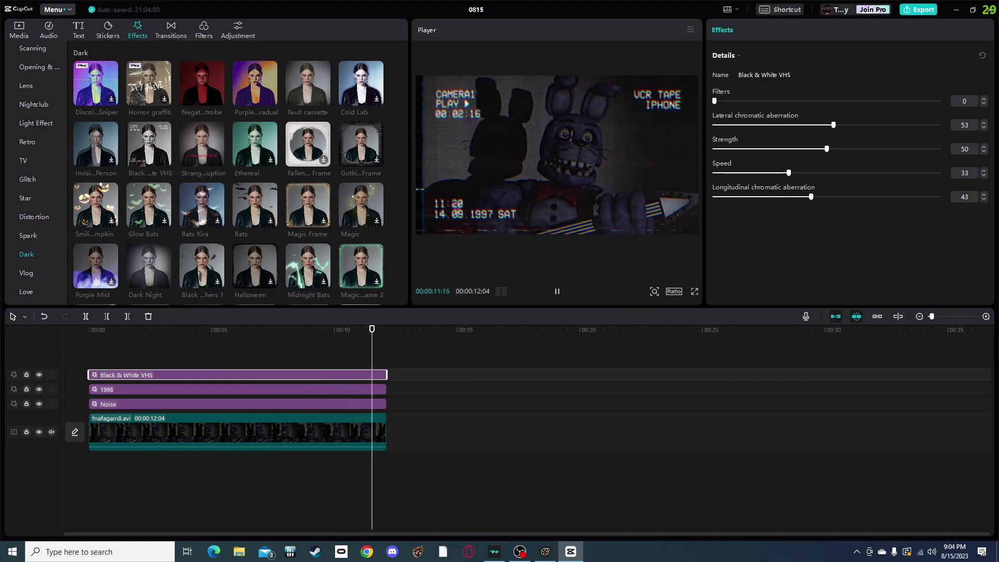
{"action": "scroll", "coordinate": [229, 172], "scroll_direction": "down", "scroll_amount": 3}
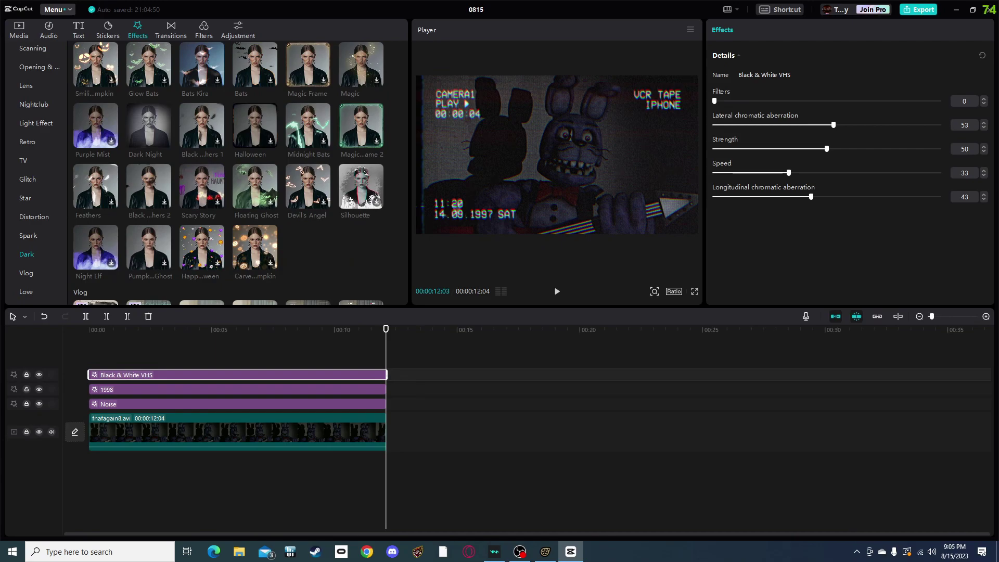
{"action": "left_click_drag", "start_coordinate": [386, 329], "coordinate": [89, 328]}
{"action": "scroll", "coordinate": [228, 172], "scroll_direction": "down", "scroll_amount": 3}
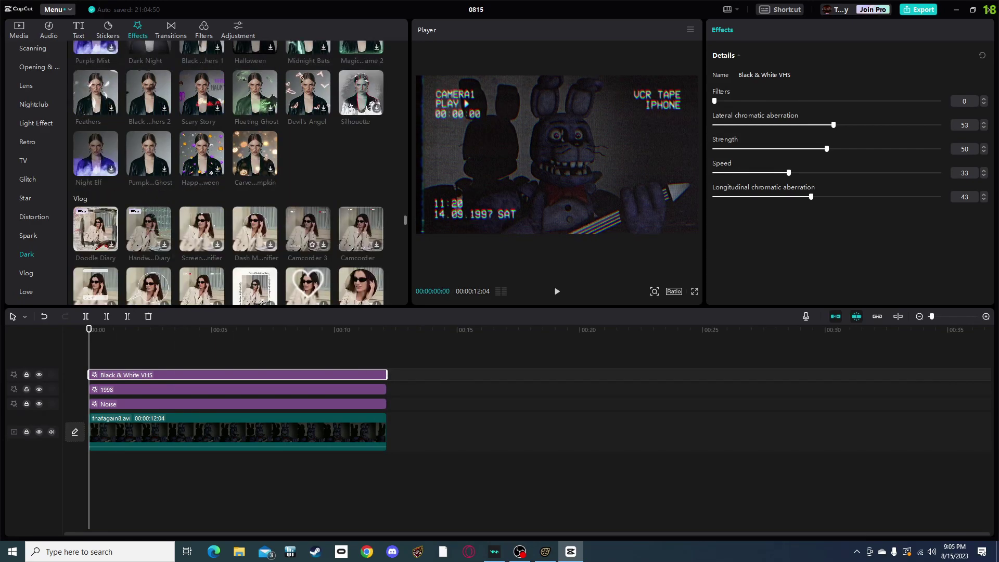
{"action": "scroll", "coordinate": [229, 172], "scroll_direction": "up", "scroll_amount": 2}
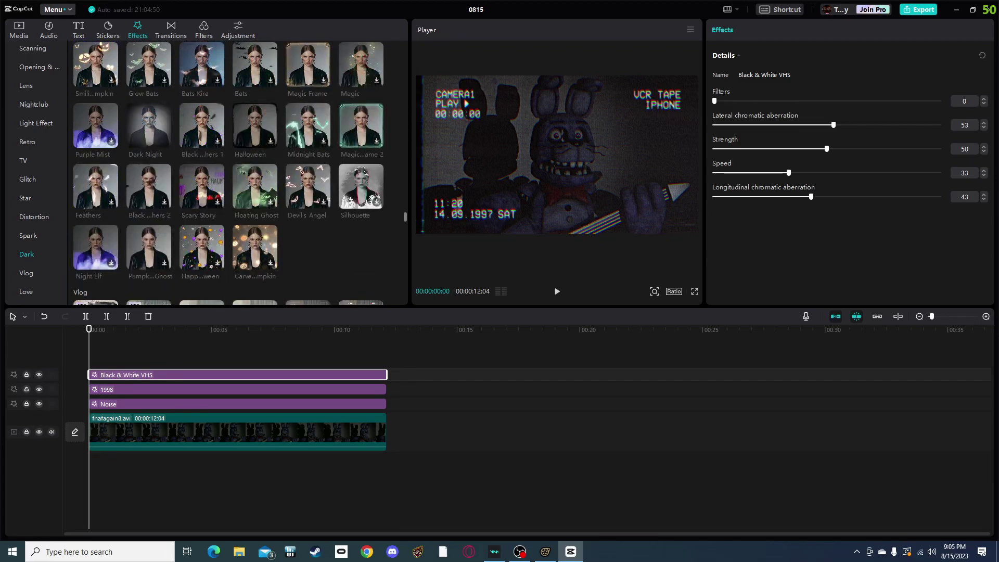
{"action": "scroll", "coordinate": [229, 172], "scroll_direction": "up", "scroll_amount": 1}
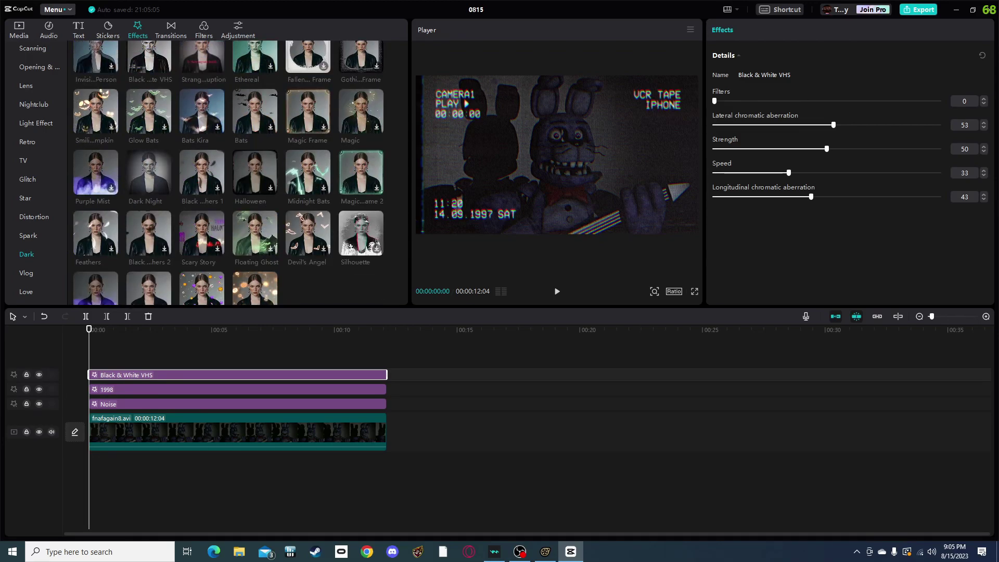
Step: Search the commercial music library for "Pizzaria" and "Pizzeria", and clear the search
{"action": "left_click", "coordinate": [49, 29]}
{"action": "left_click", "coordinate": [36, 78]}
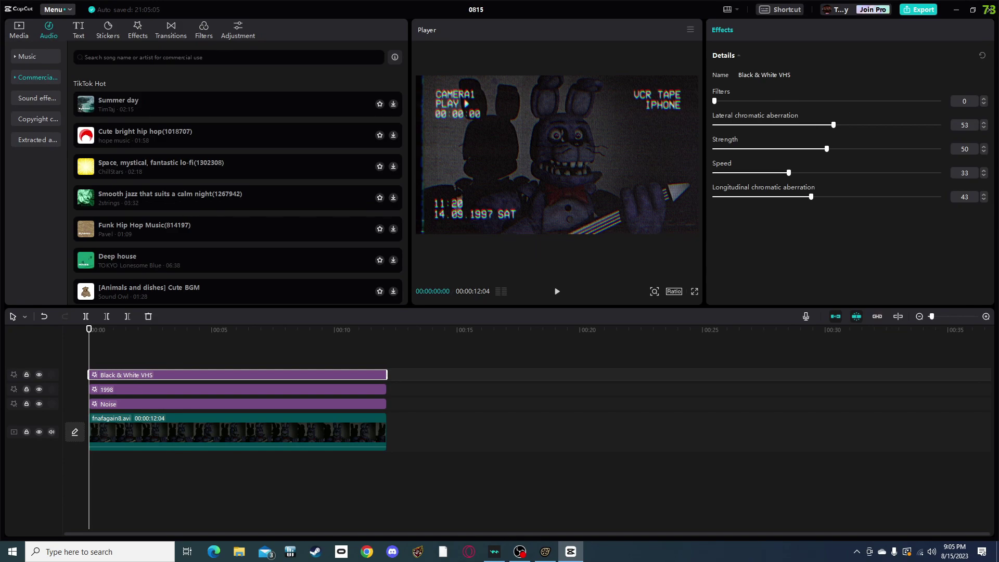
{"action": "left_click", "coordinate": [36, 78]}
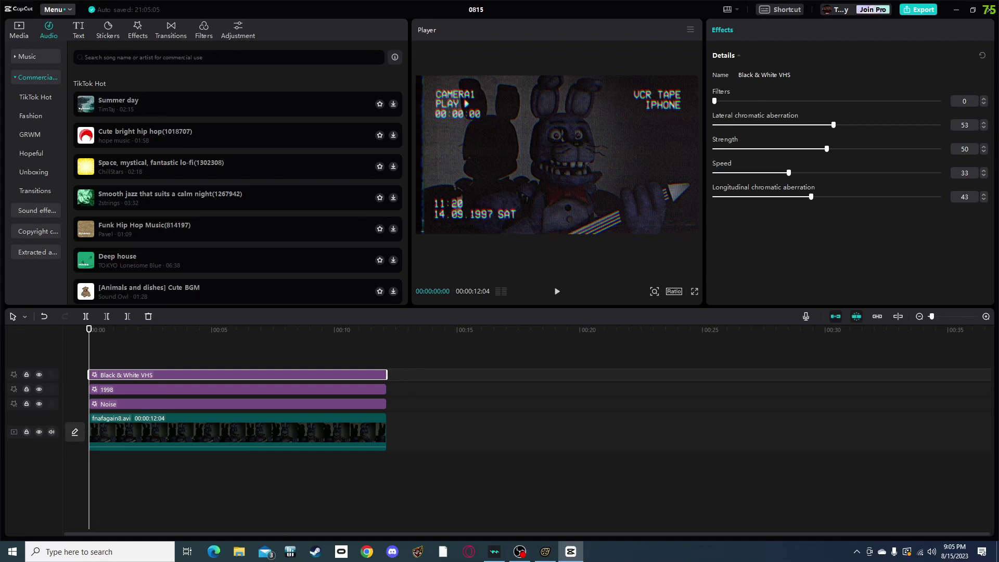
{"action": "left_click", "coordinate": [30, 116]}
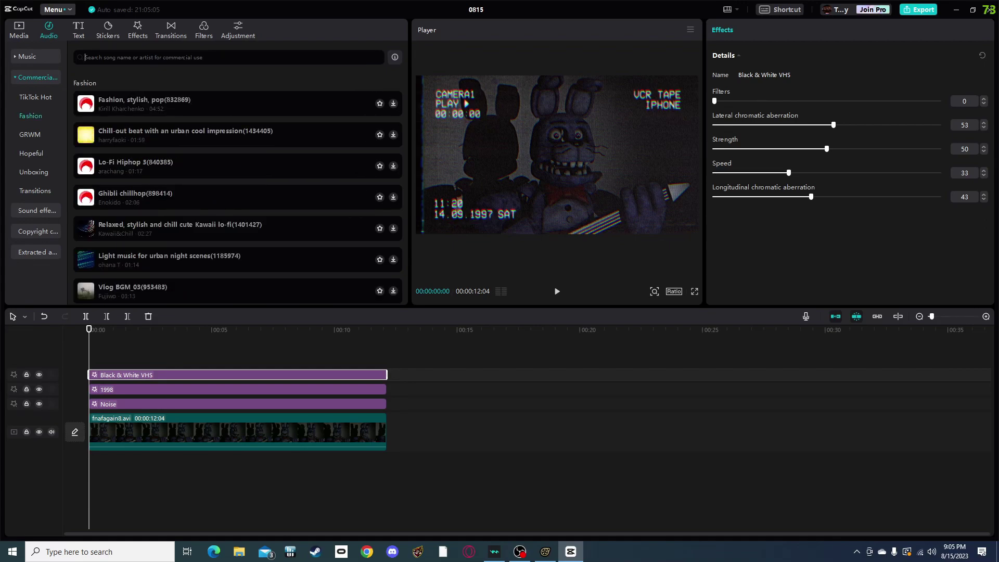
{"action": "type", "text": "Pizzaria"}
{"action": "key", "text": "Return"}
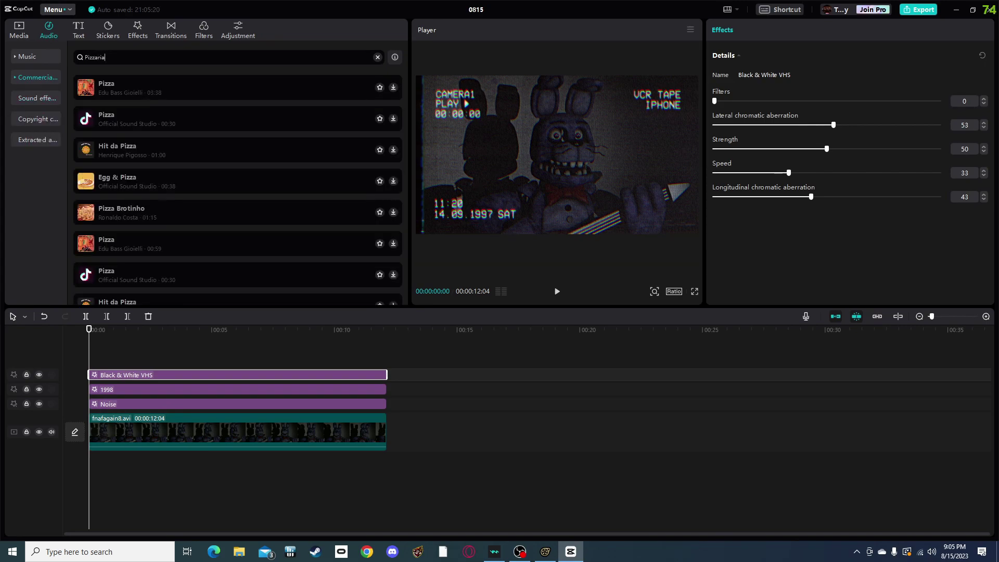
{"action": "key", "text": "BackSpace"}
{"action": "type", "text": "eria"}
{"action": "key", "text": "Return"}
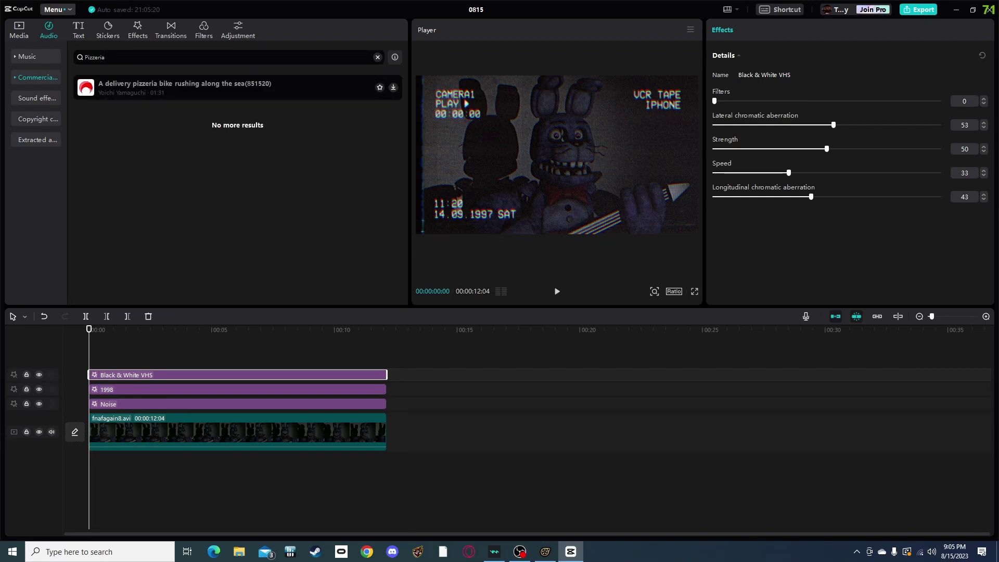
{"action": "key", "text": "ctrl+a"}
{"action": "key", "text": "BackSpace"}
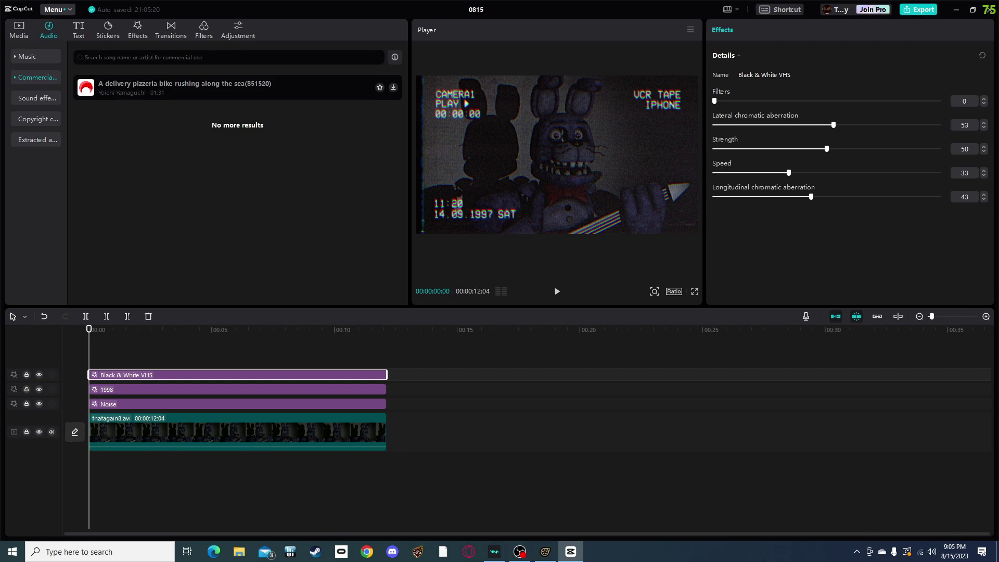
Step: Look through the GRWM and Hopeful commercial music and search it for "Old"
{"action": "left_click", "coordinate": [35, 78]}
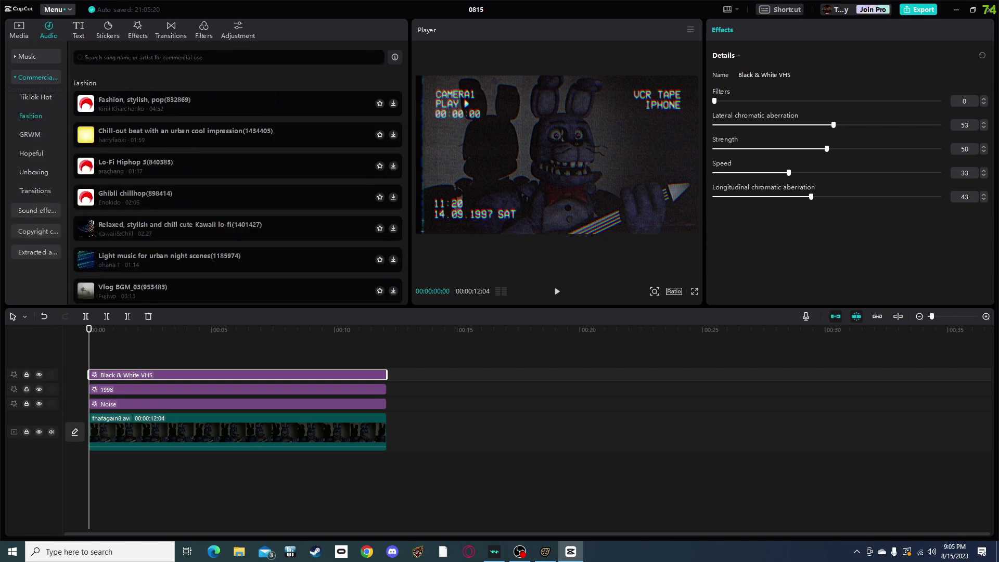
{"action": "left_click", "coordinate": [30, 134]}
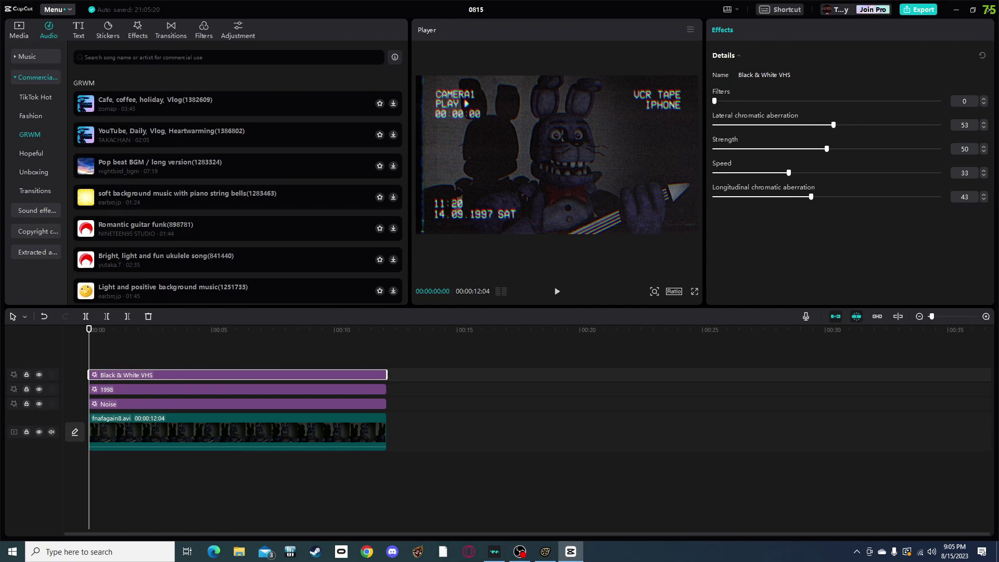
{"action": "left_click", "coordinate": [31, 153]}
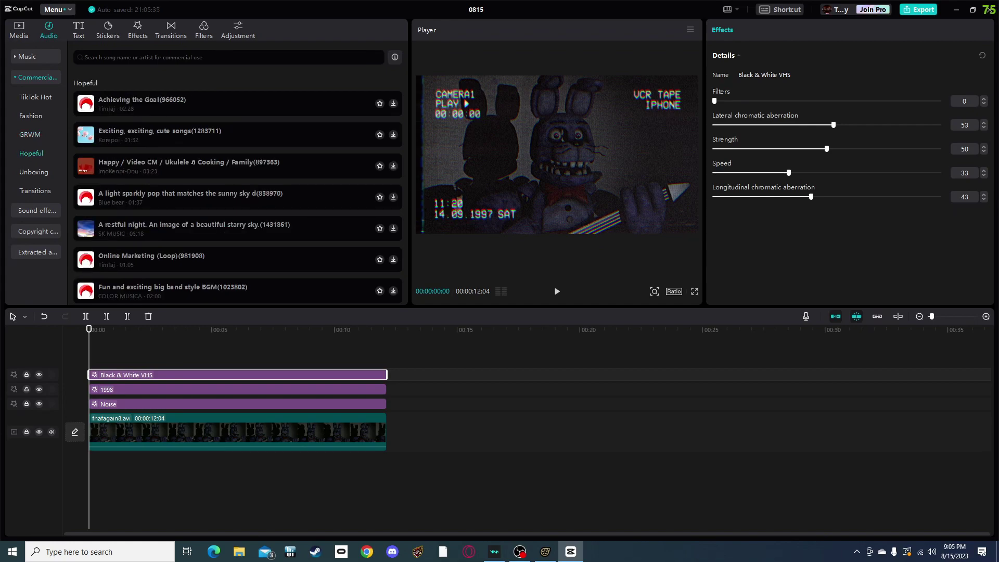
{"action": "type", "text": "Old"}
{"action": "key", "text": "Return"}
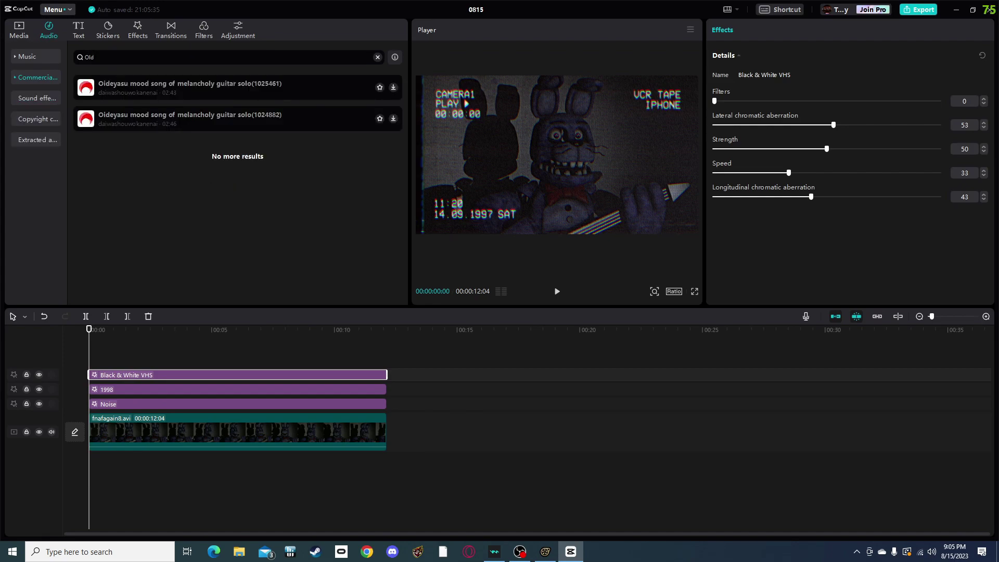
{"action": "key", "text": "ctrl+a"}
Step: Add the "Cheering and applause" sound effect below the video at the clip's start and preview it
{"action": "left_click", "coordinate": [37, 119]}
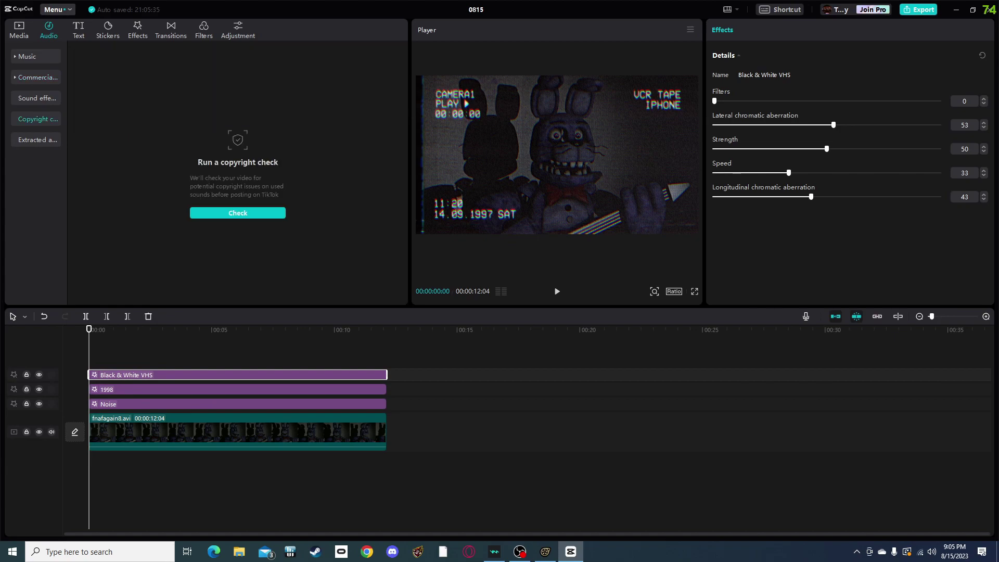
{"action": "left_click", "coordinate": [36, 139]}
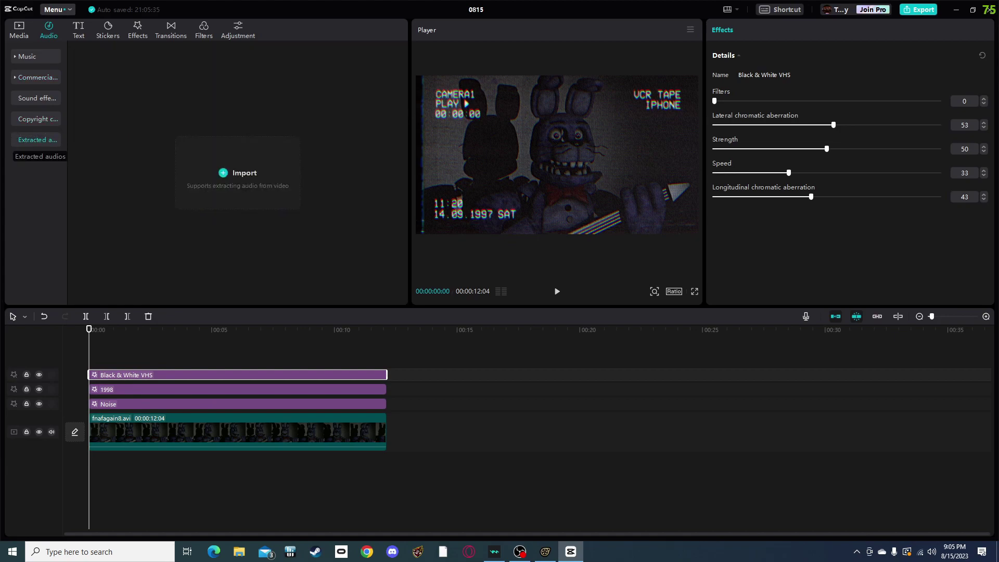
{"action": "left_click", "coordinate": [36, 119]}
{"action": "left_click", "coordinate": [36, 97]}
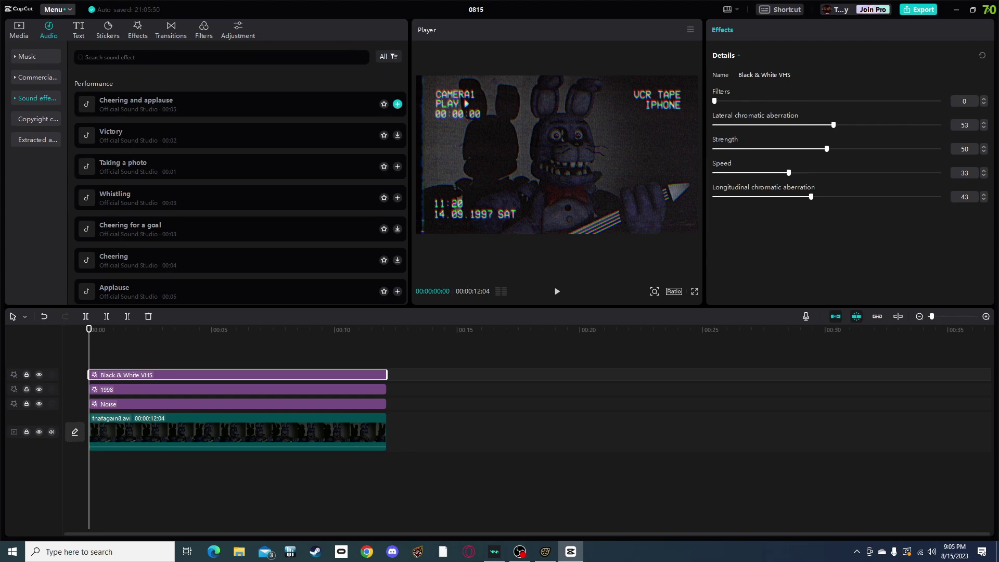
{"action": "left_click_drag", "start_coordinate": [397, 104], "coordinate": [89, 467]}
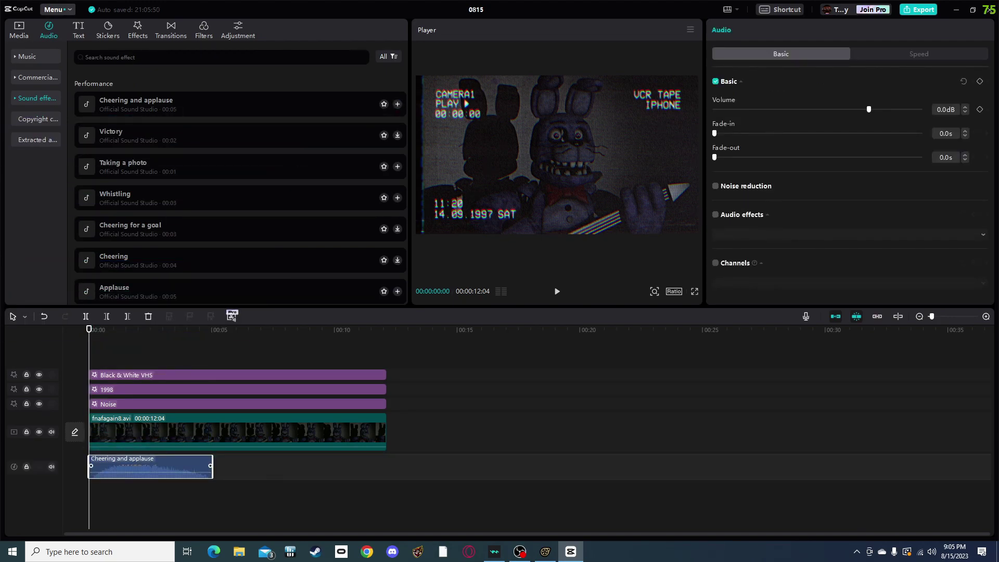
{"action": "key", "text": "space"}
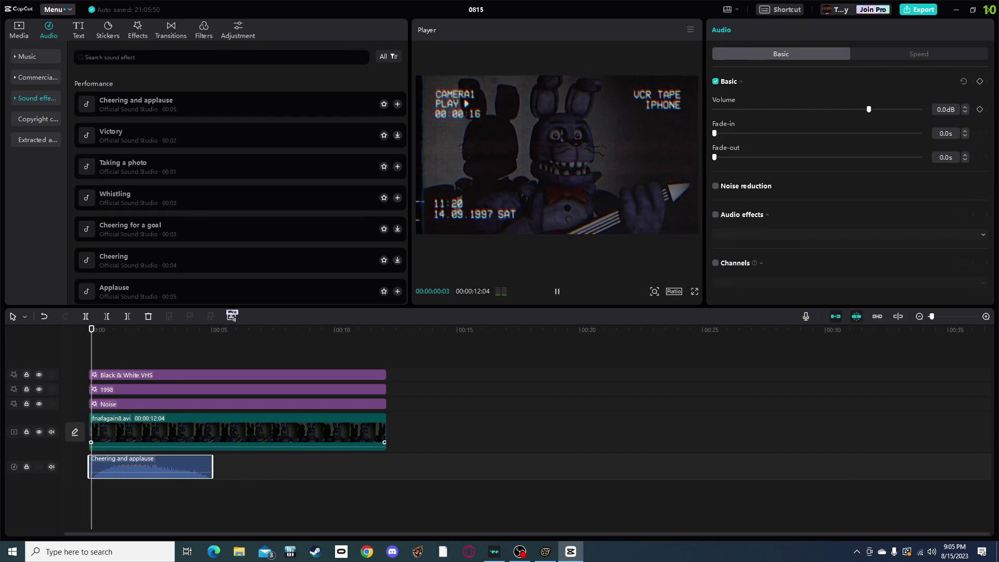
{"action": "key", "text": "space"}
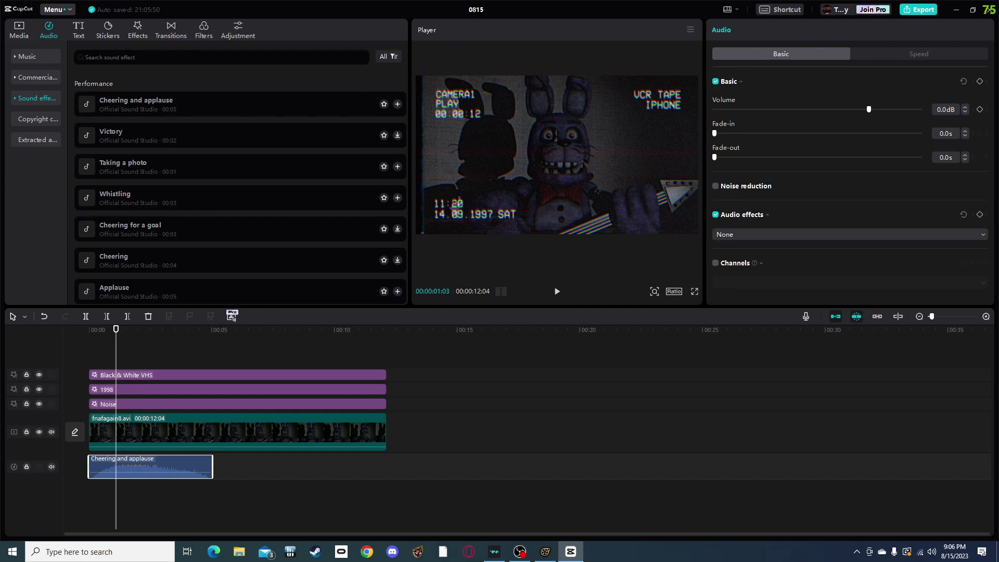
Step: Apply the Megaphone audio effect to the applause clip and preview it from the start
{"action": "left_click", "coordinate": [848, 234]}
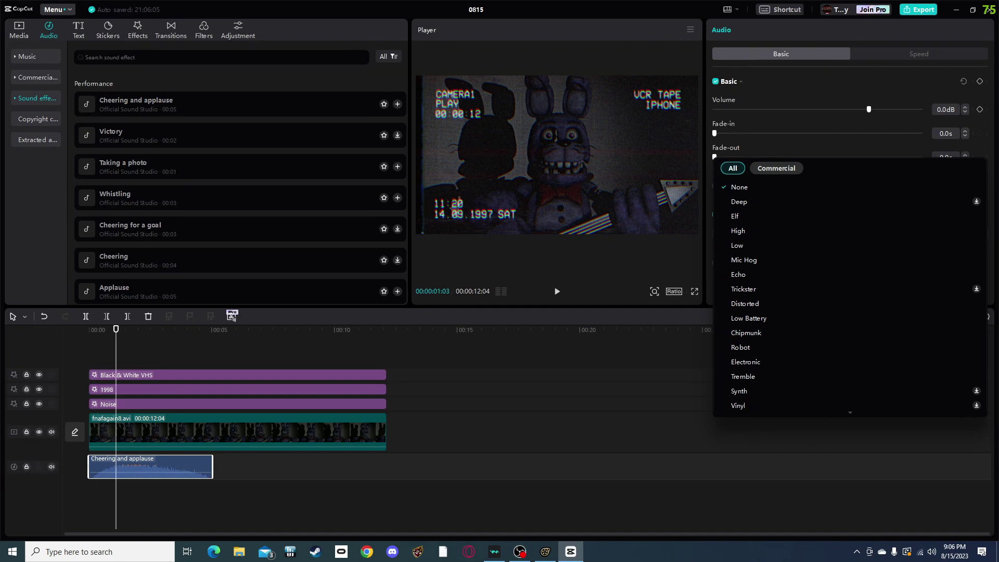
{"action": "scroll", "coordinate": [749, 362], "scroll_direction": "down", "scroll_amount": 1}
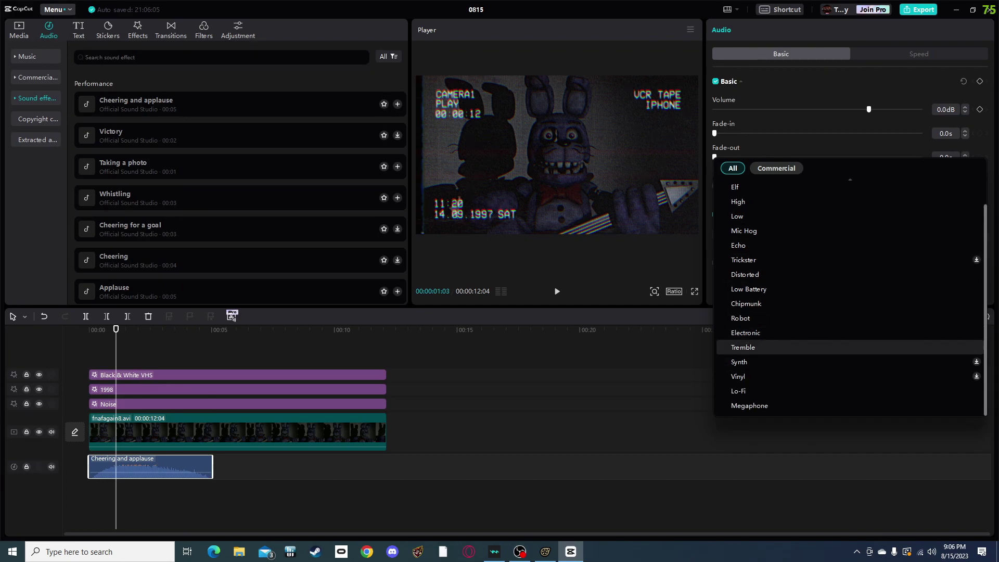
{"action": "left_click", "coordinate": [749, 405]}
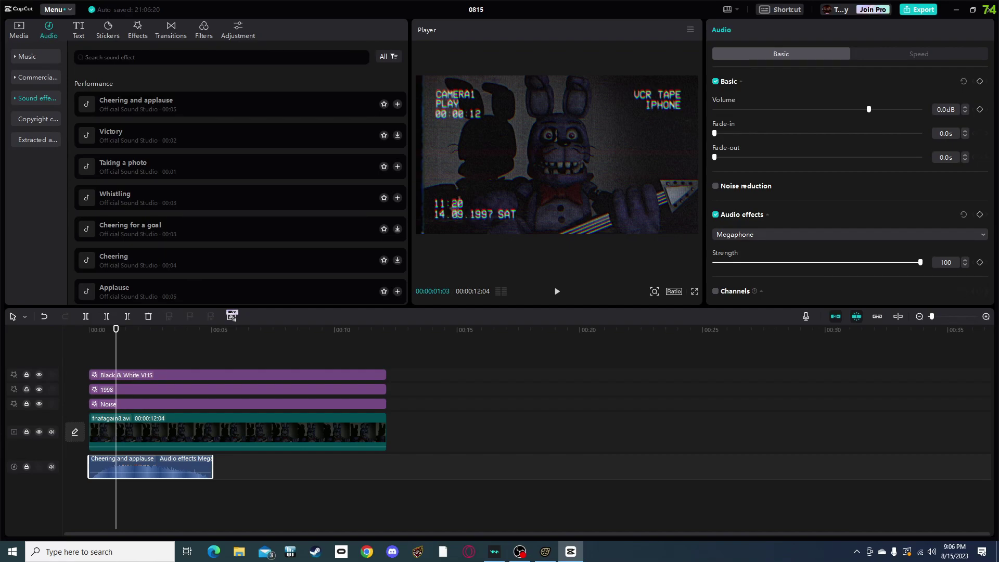
{"action": "left_click_drag", "start_coordinate": [116, 329], "coordinate": [89, 329]}
{"action": "key", "text": "space"}
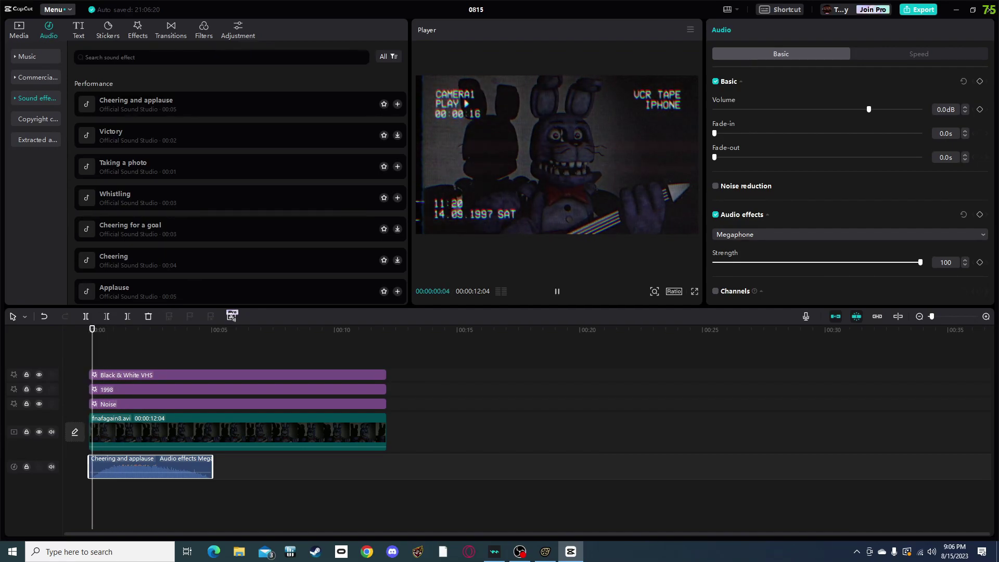
{"action": "key", "text": "space"}
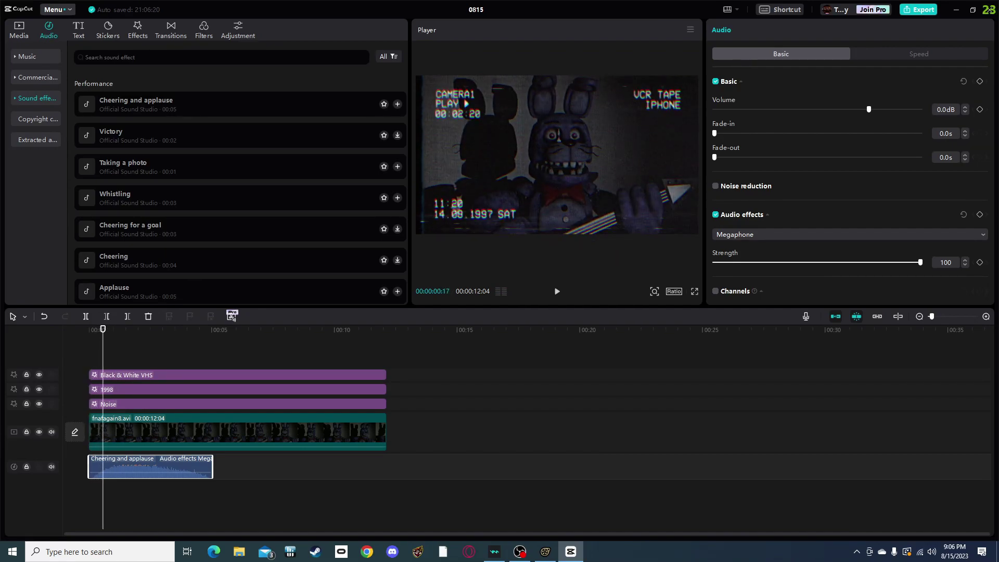
Step: Lower the applause clip's volume to -16.6 dB and listen to the result
{"action": "left_click_drag", "start_coordinate": [868, 109], "coordinate": [826, 109]}
{"action": "key", "text": "space"}
{"action": "key", "text": "space"}
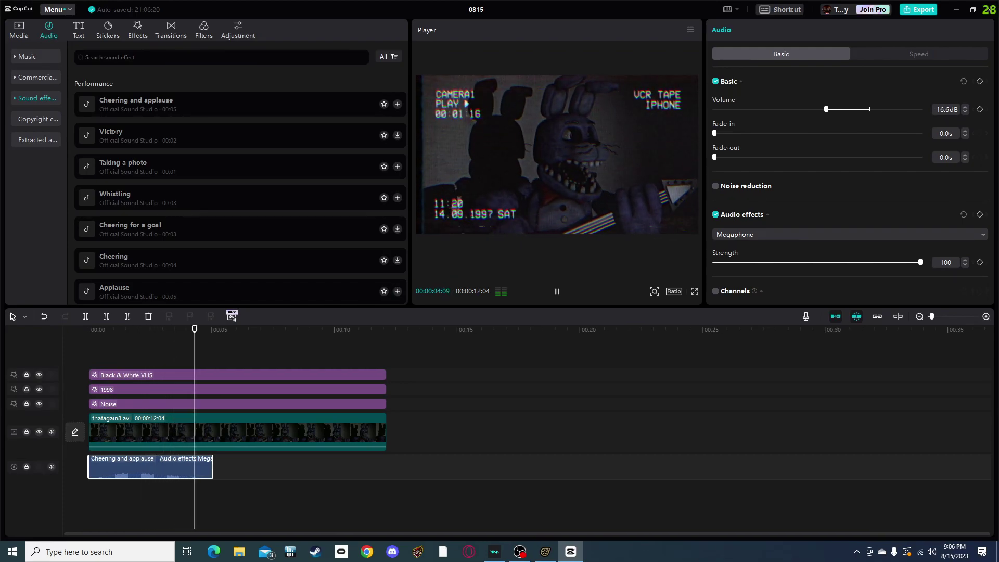
{"action": "key", "text": "space"}
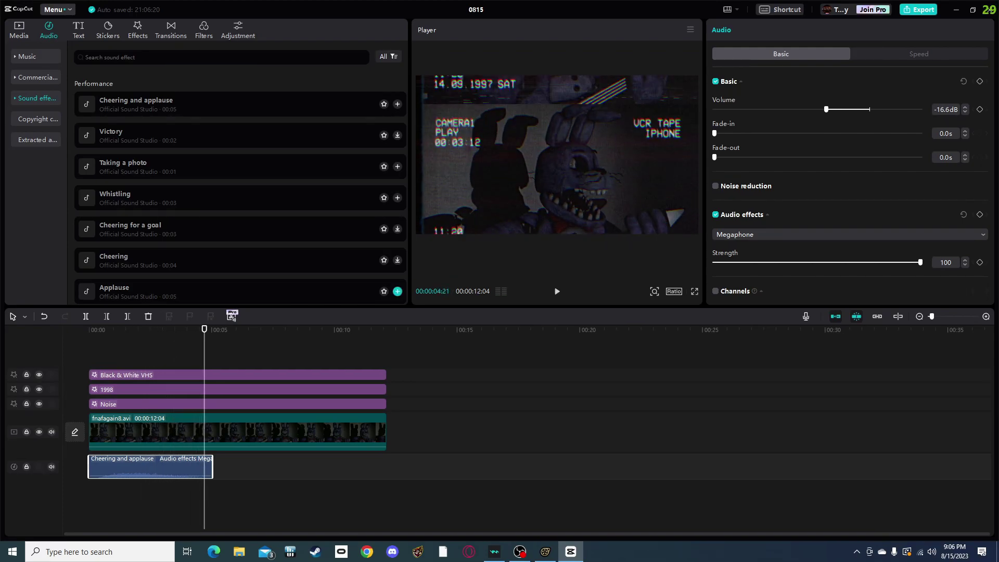
Step: Browse the commercial, Trending and Hiphop music, sampling "A light sparkly pop that matches the sunny sky" and "Future Bass EDM"
{"action": "scroll", "coordinate": [398, 197], "scroll_direction": "down", "scroll_amount": 3}
{"action": "scroll", "coordinate": [397, 197], "scroll_direction": "up", "scroll_amount": 3}
{"action": "left_click", "coordinate": [36, 77]}
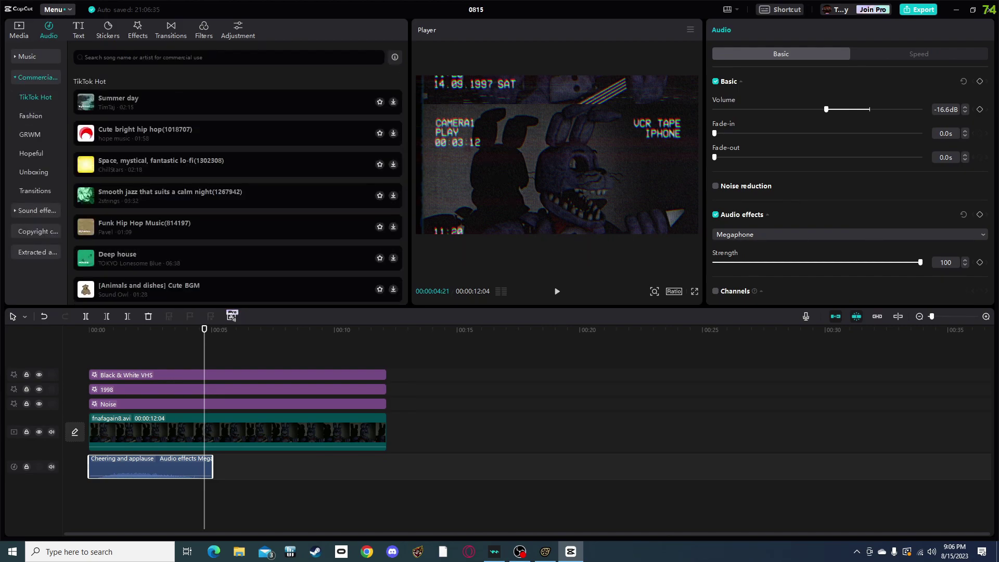
{"action": "left_click", "coordinate": [36, 57]}
{"action": "scroll", "coordinate": [35, 177], "scroll_direction": "down", "scroll_amount": 2}
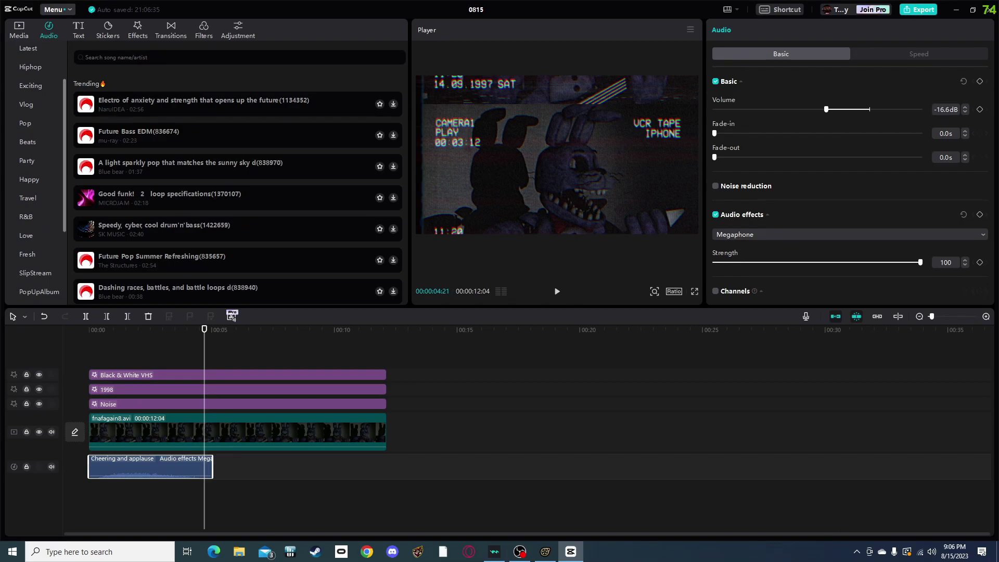
{"action": "scroll", "coordinate": [36, 177], "scroll_direction": "down", "scroll_amount": 1}
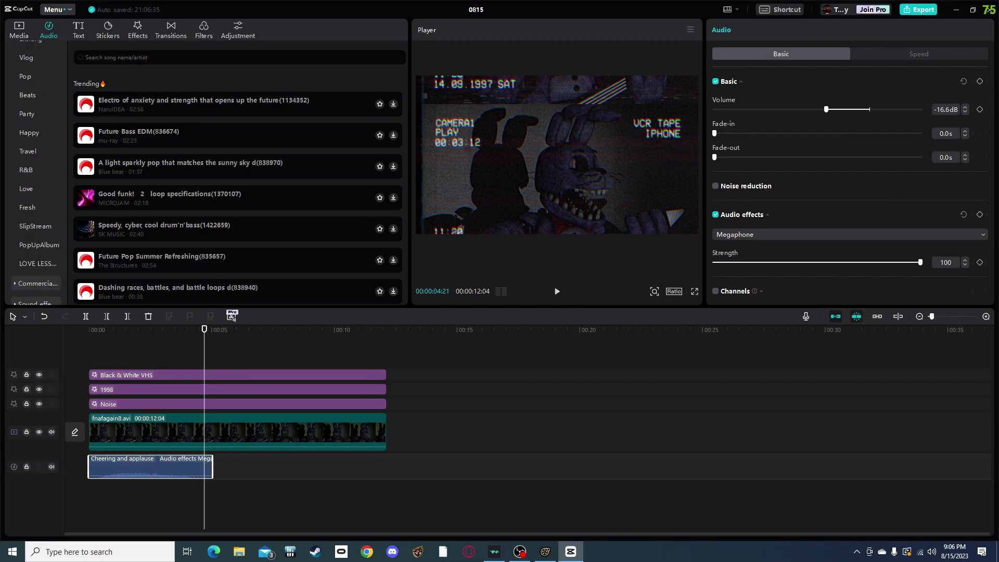
{"action": "scroll", "coordinate": [35, 177], "scroll_direction": "up", "scroll_amount": 3}
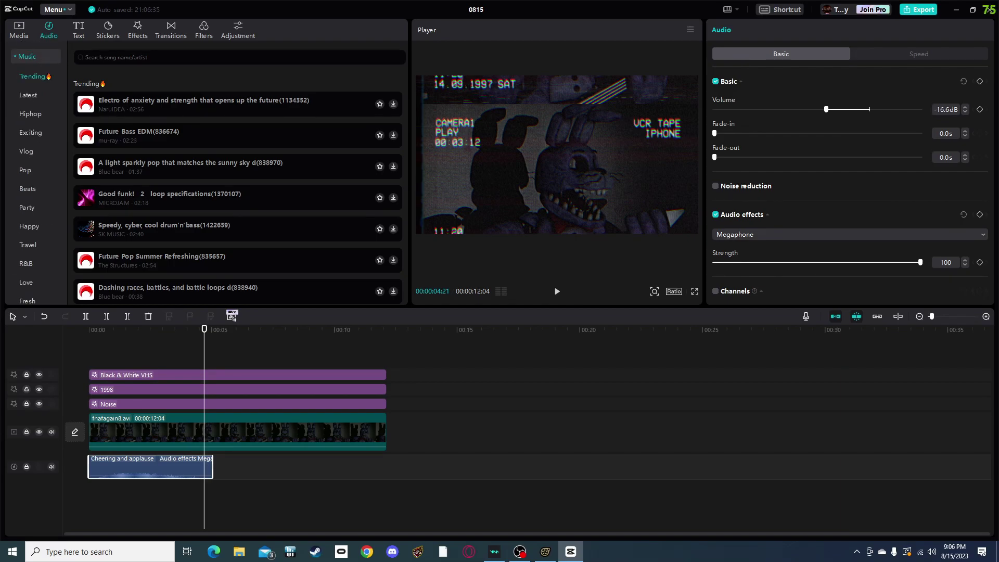
{"action": "left_click", "coordinate": [392, 165]}
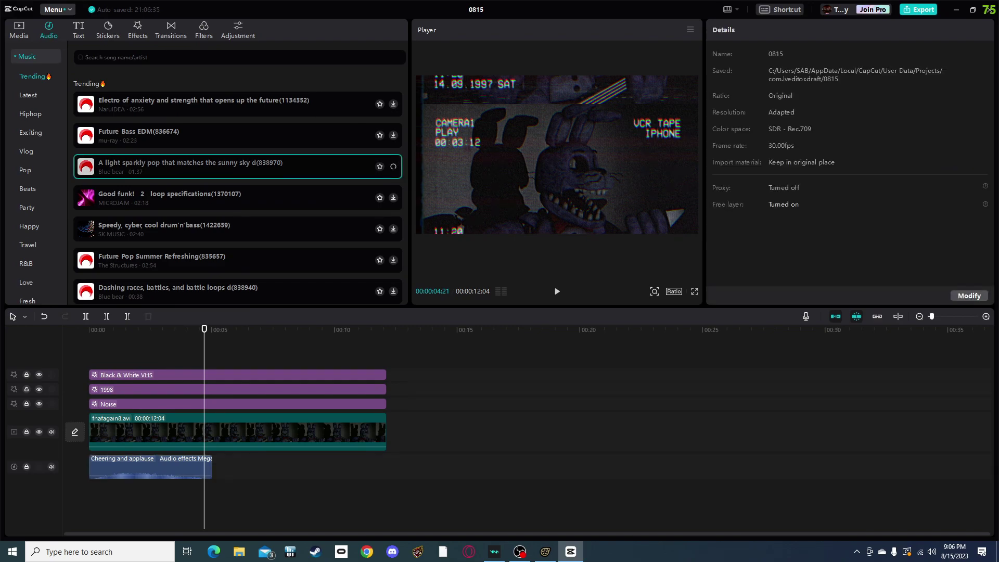
{"action": "left_click", "coordinate": [237, 135]}
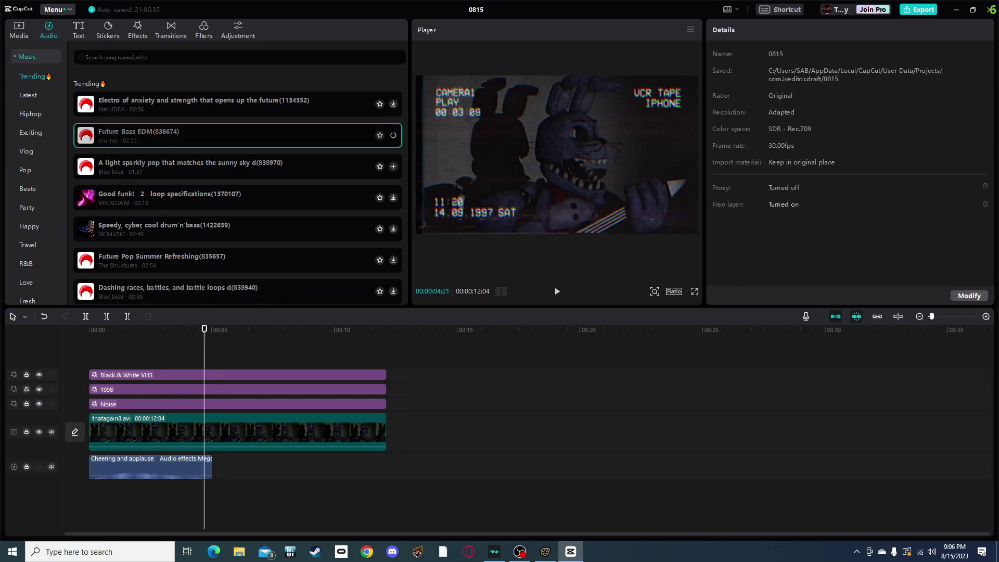
{"action": "left_click", "coordinate": [30, 113]}
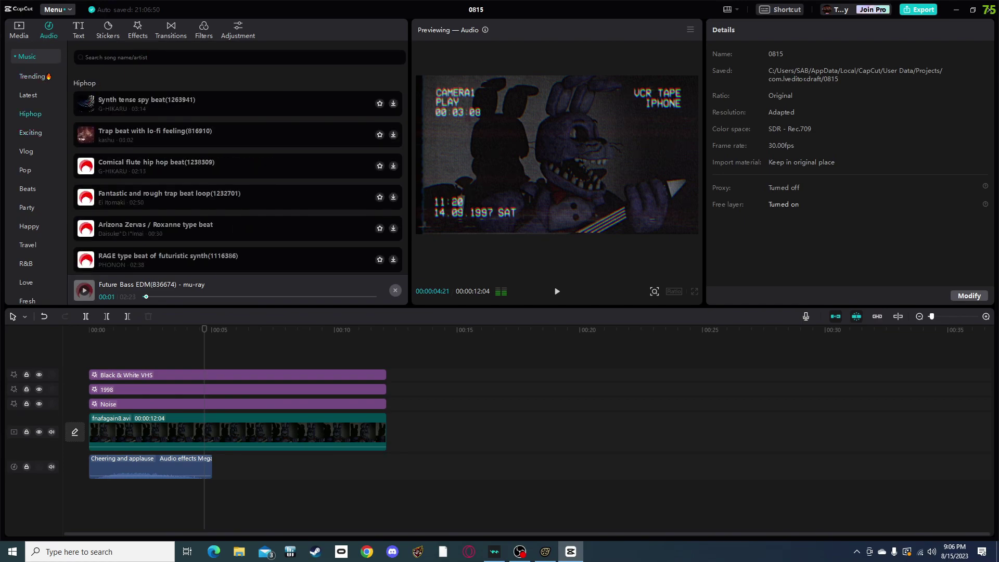
Step: Search the music library for "Old" and listen to several of the tracks, including "Old Memory", "Old Song" and "Old Memories"
{"action": "type", "text": "Old"}
{"action": "key", "text": "Return"}
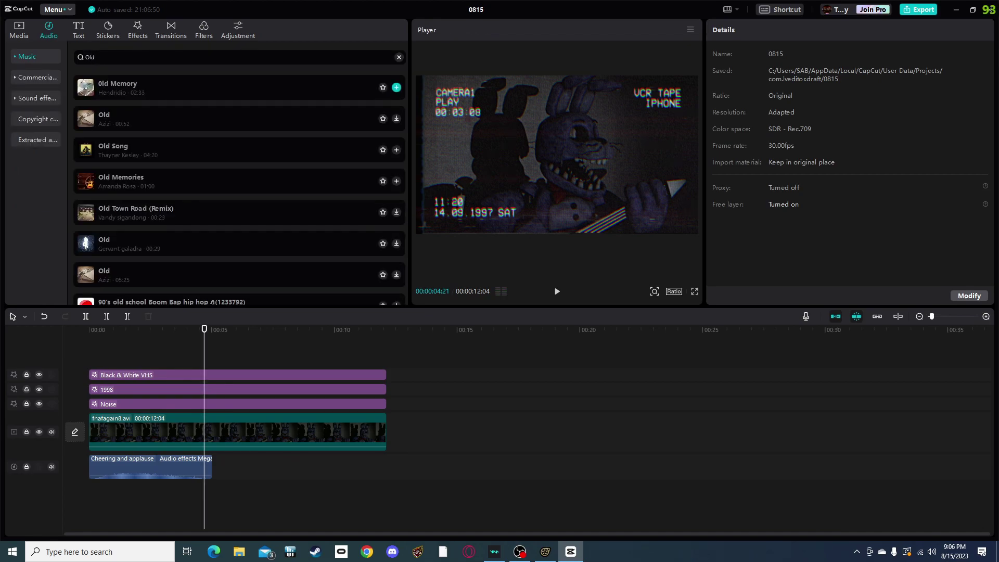
{"action": "left_click", "coordinate": [86, 87]}
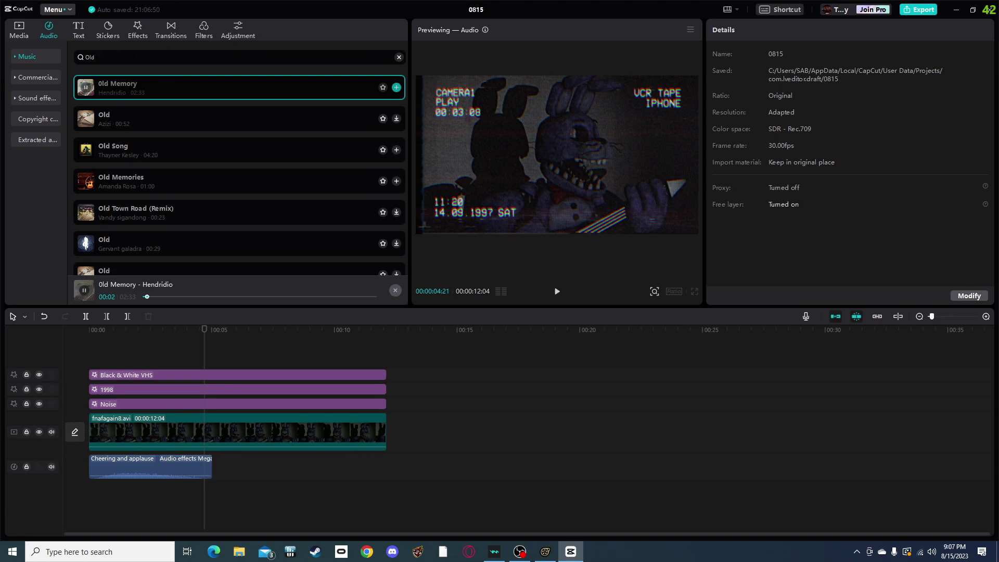
{"action": "left_click", "coordinate": [86, 118]}
{"action": "left_click", "coordinate": [397, 149]}
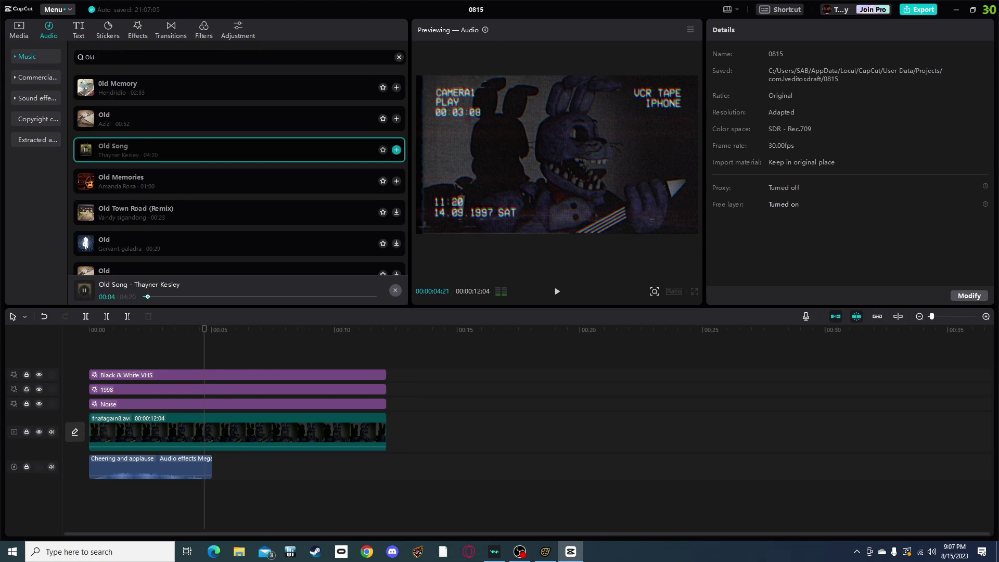
{"action": "left_click", "coordinate": [396, 181]}
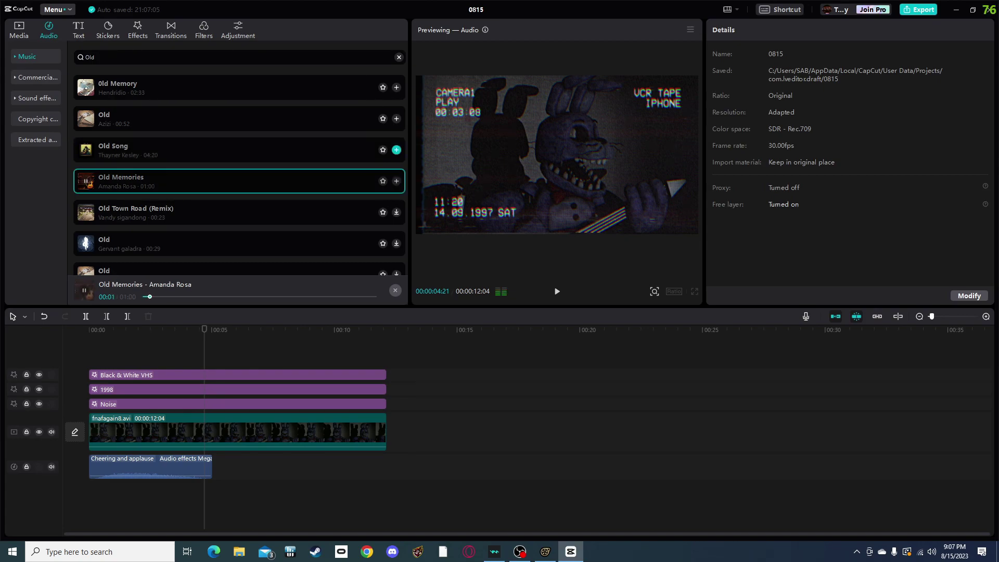
{"action": "left_click", "coordinate": [396, 244]}
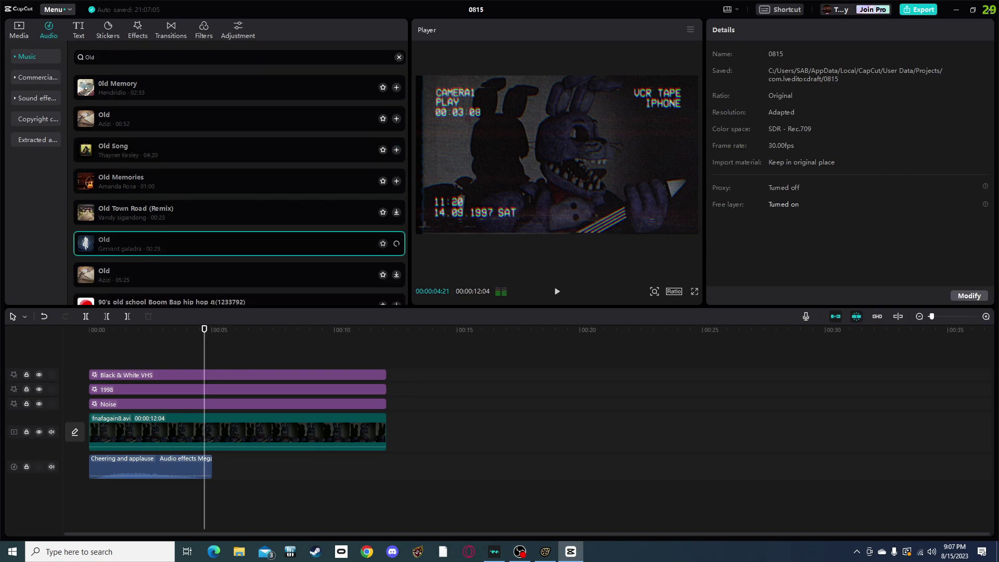
{"action": "left_click", "coordinate": [397, 181]}
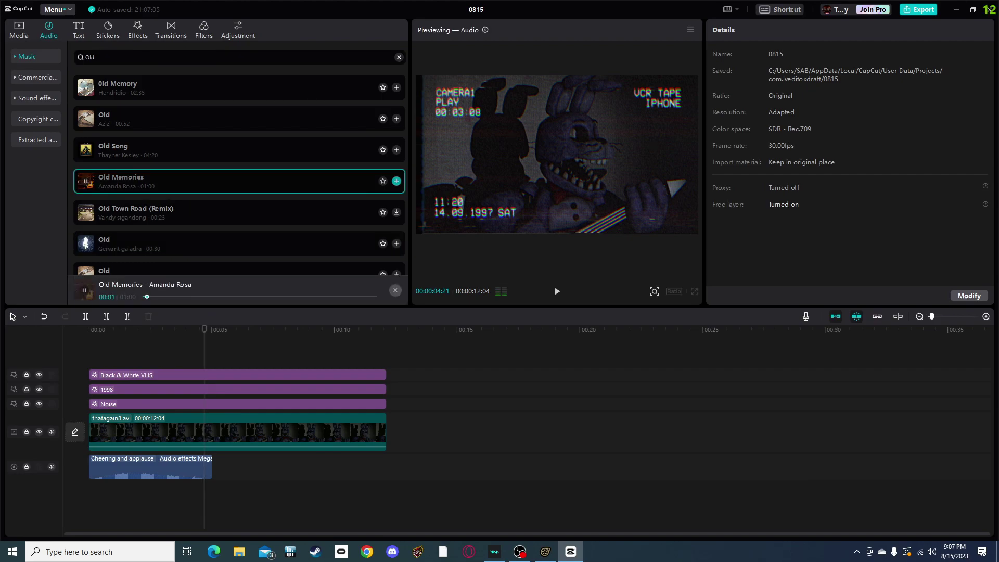
Step: Add the "Old Memories" track below the applause clip from the timeline's start and trim its end to match the video
{"action": "mouse_move", "coordinate": [397, 181]}
{"action": "left_mouse_down"}
{"action": "mouse_move", "coordinate": [128, 383]}
{"action": "mouse_move", "coordinate": [99, 492]}
{"action": "mouse_move", "coordinate": [87, 494]}
{"action": "left_mouse_up"}
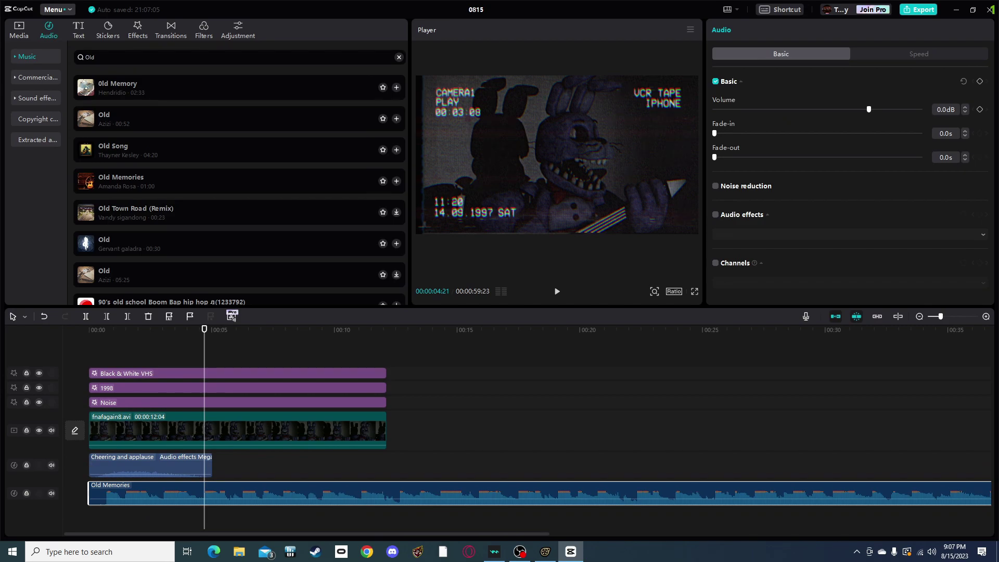
{"action": "left_click_drag", "start_coordinate": [204, 329], "coordinate": [89, 329]}
{"action": "key", "text": "space"}
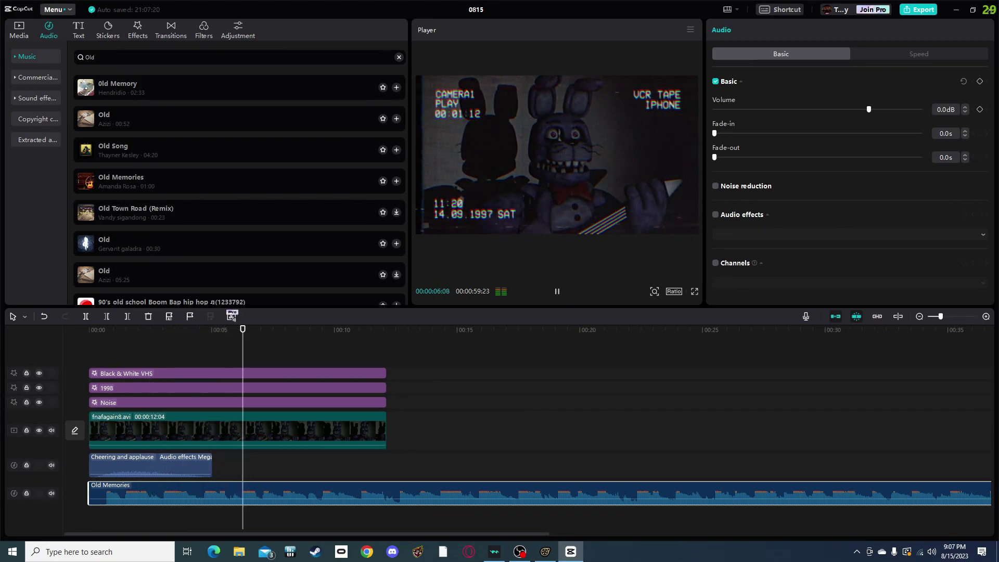
{"action": "key", "text": "space"}
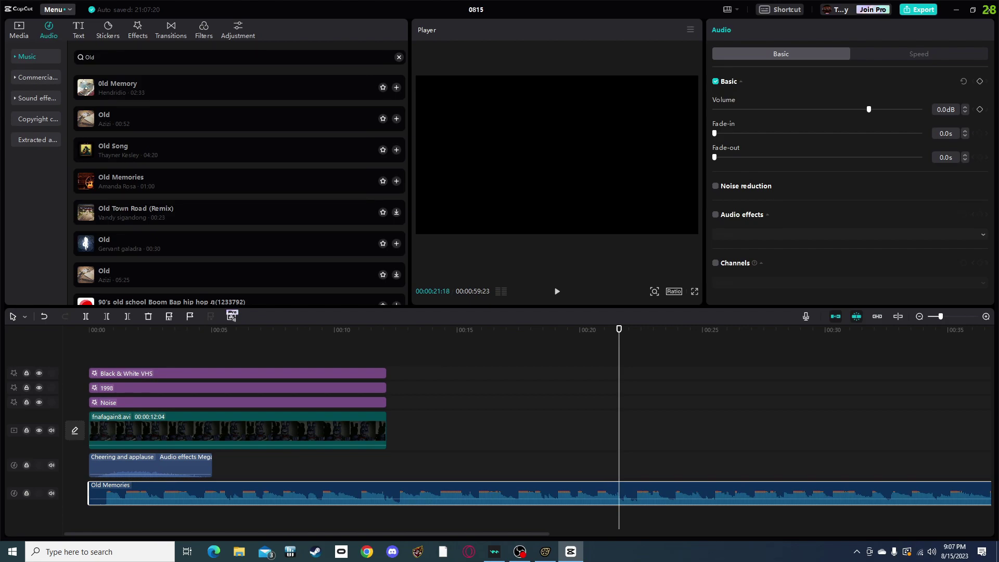
{"action": "key", "text": "ctrl+minus"}
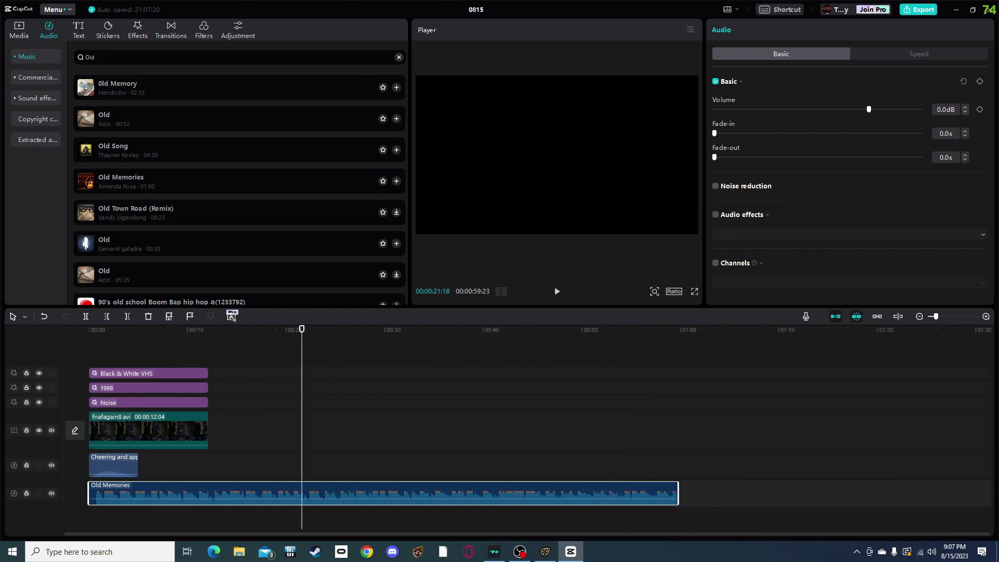
{"action": "left_click_drag", "start_coordinate": [678, 493], "coordinate": [166, 493]}
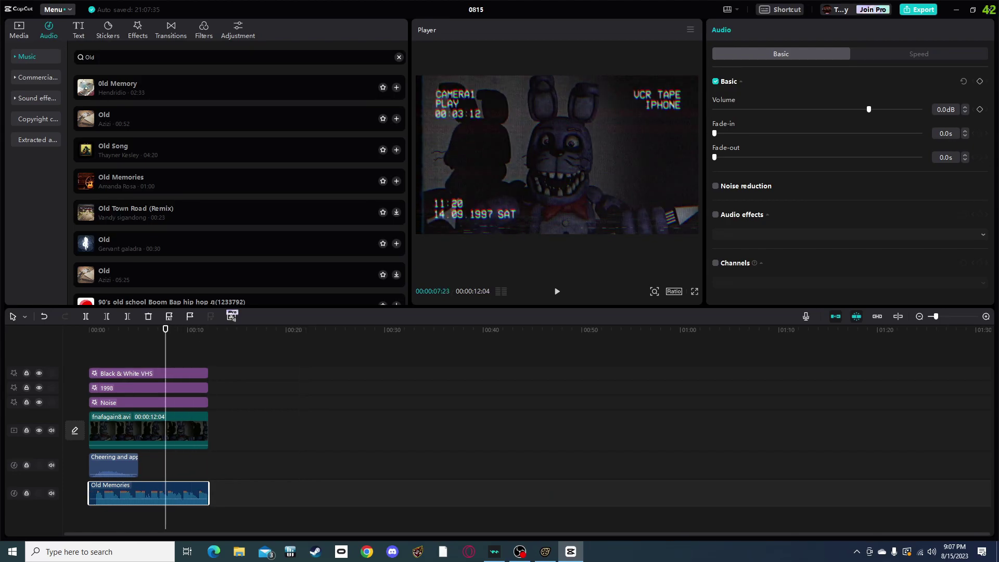
Step: Apply the Megaphone audio effect to the "Old Memories" clip and preview it from the start
{"action": "left_click", "coordinate": [715, 214]}
{"action": "left_click", "coordinate": [849, 235]}
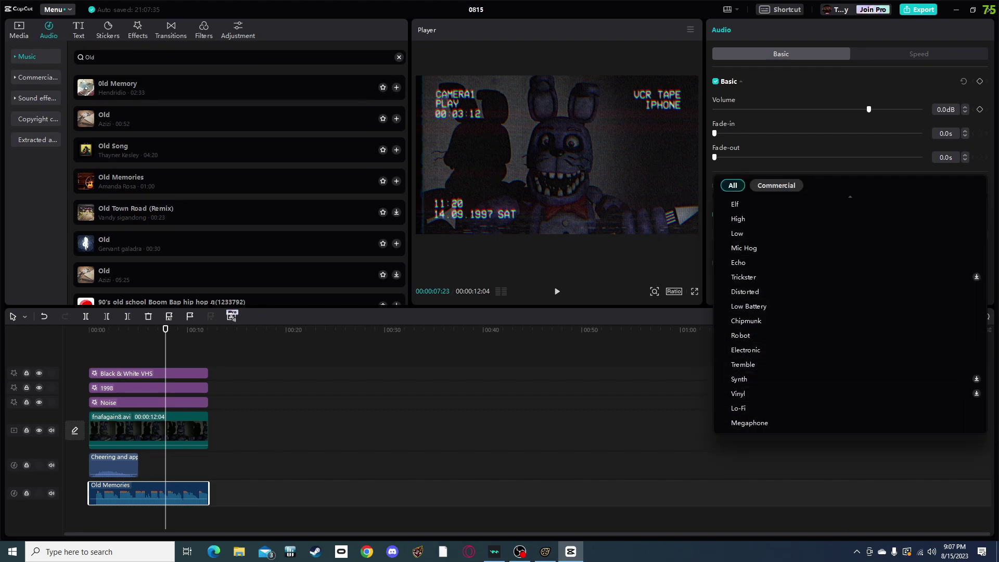
{"action": "left_click", "coordinate": [756, 423]}
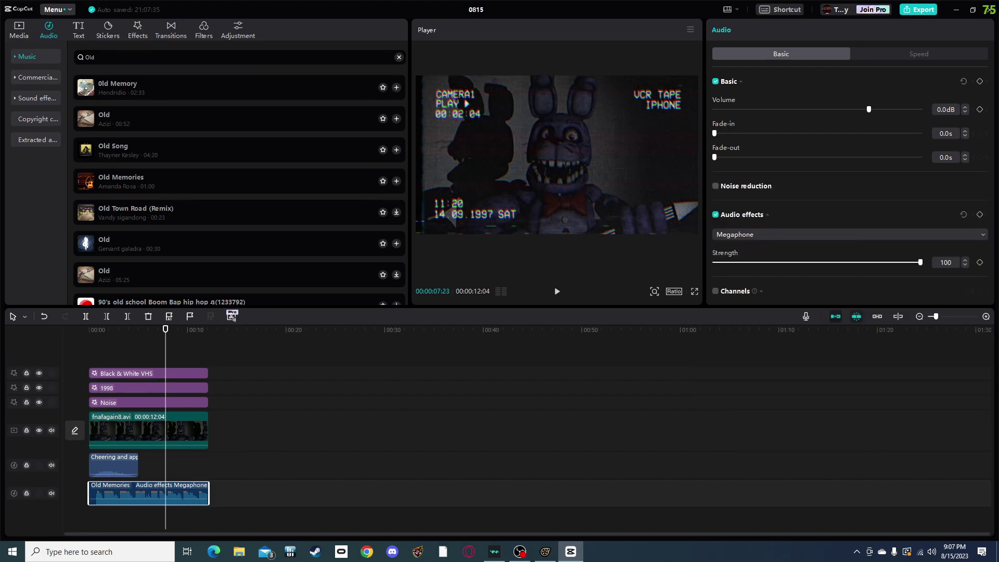
{"action": "key", "text": "Home"}
{"action": "key", "text": "space"}
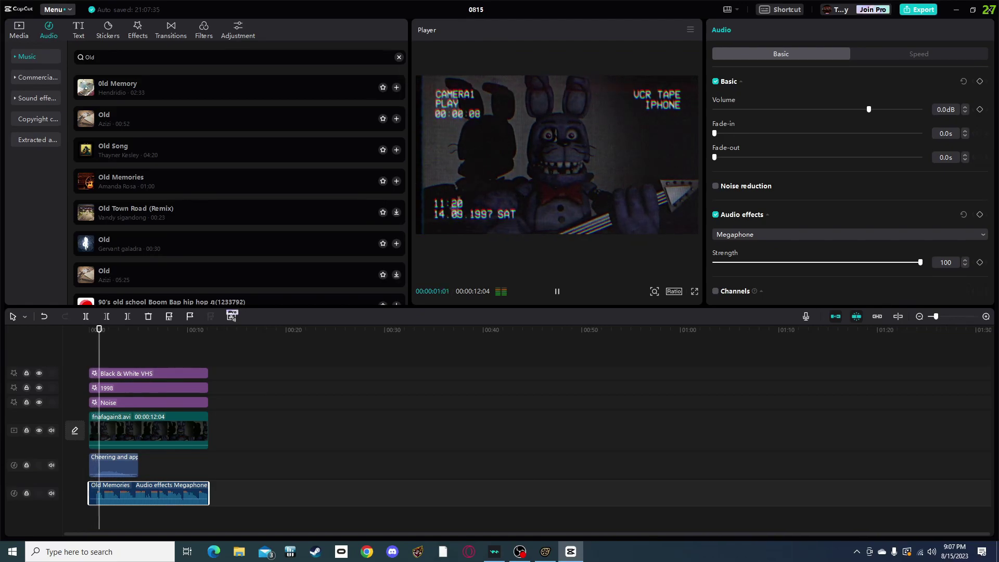
Step: Lower the "Old Memories" clip's volume to -17.0 dB and listen to the result
{"action": "key", "text": "space"}
{"action": "left_click_drag", "start_coordinate": [860, 110], "coordinate": [825, 109]}
{"action": "key", "text": "space"}
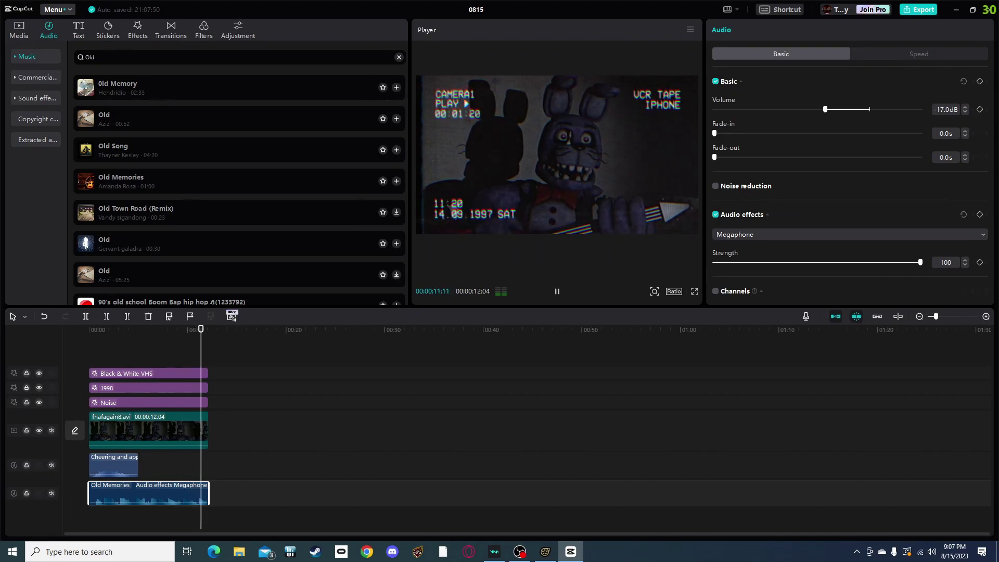
Step: Export the project as a 1080P, 60fps H.264 mp4 video titled "0815" and open the folder containing it
{"action": "left_click", "coordinate": [918, 10]}
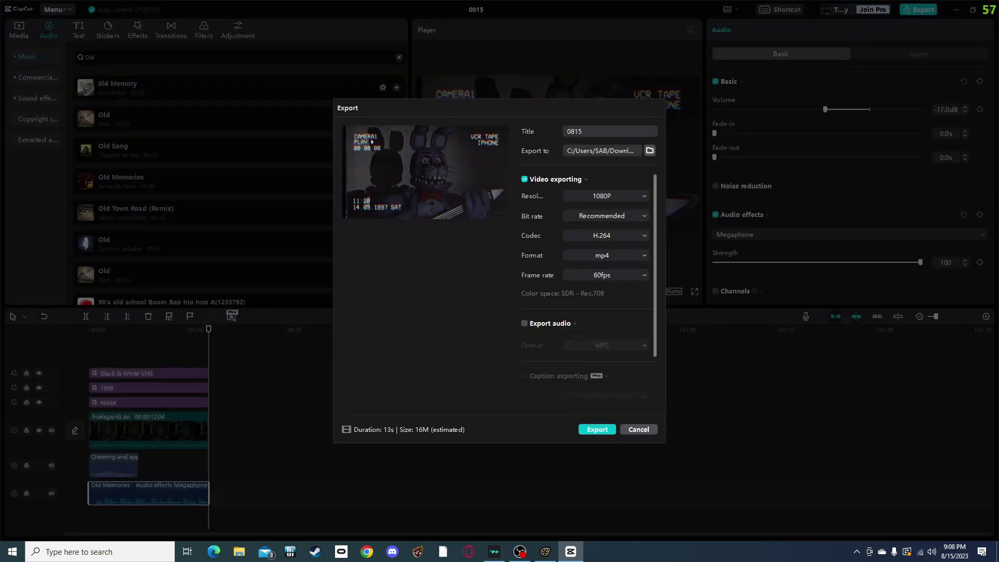
{"action": "left_click", "coordinate": [597, 429]}
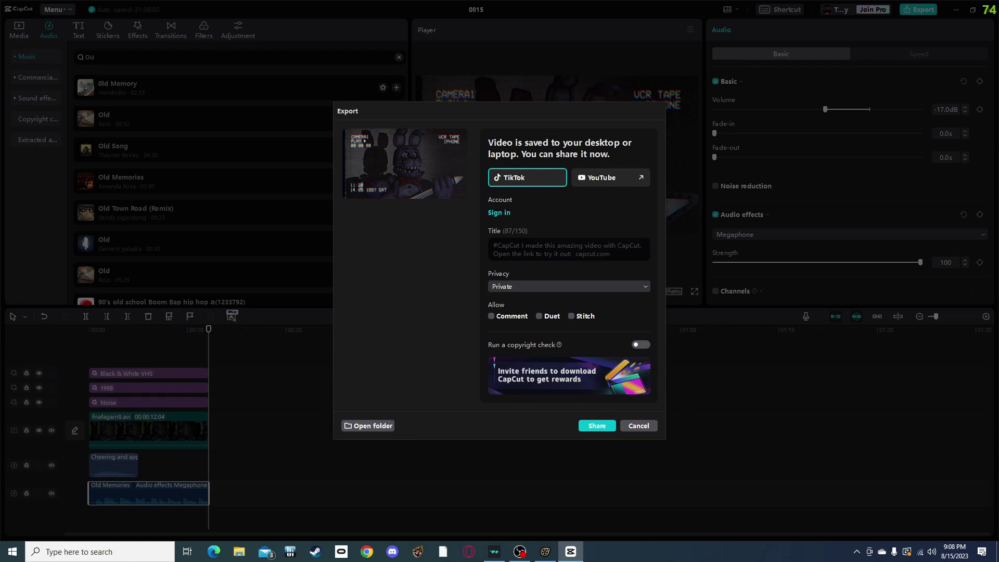
{"action": "left_click", "coordinate": [368, 425]}
{"action": "left_click", "coordinate": [520, 552]}
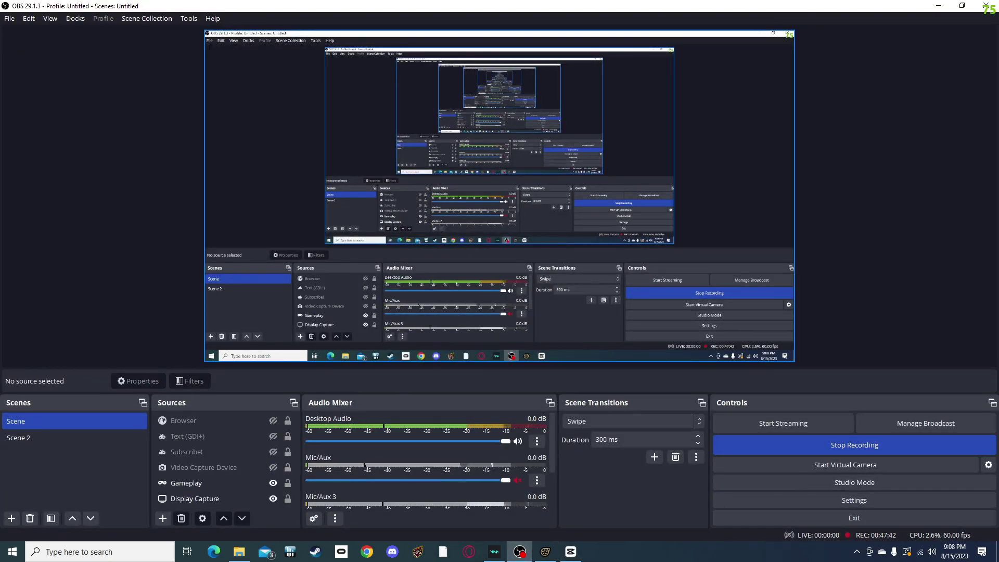